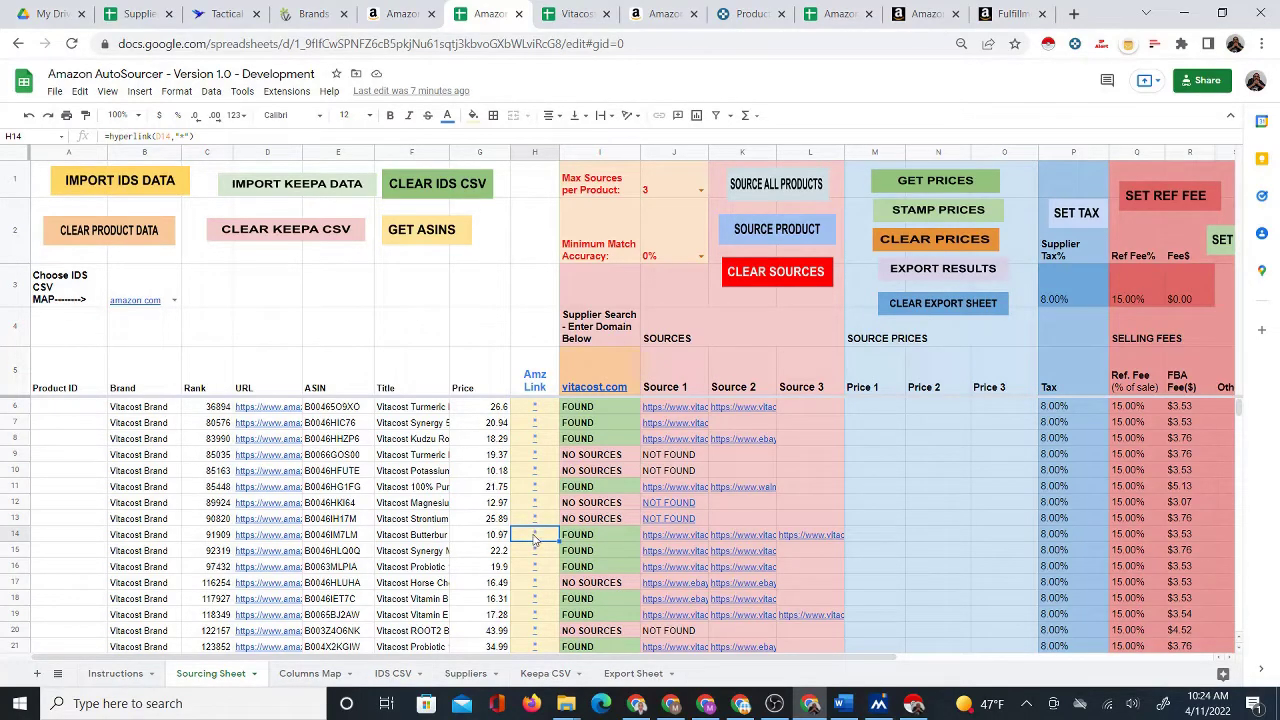
click(431, 345)
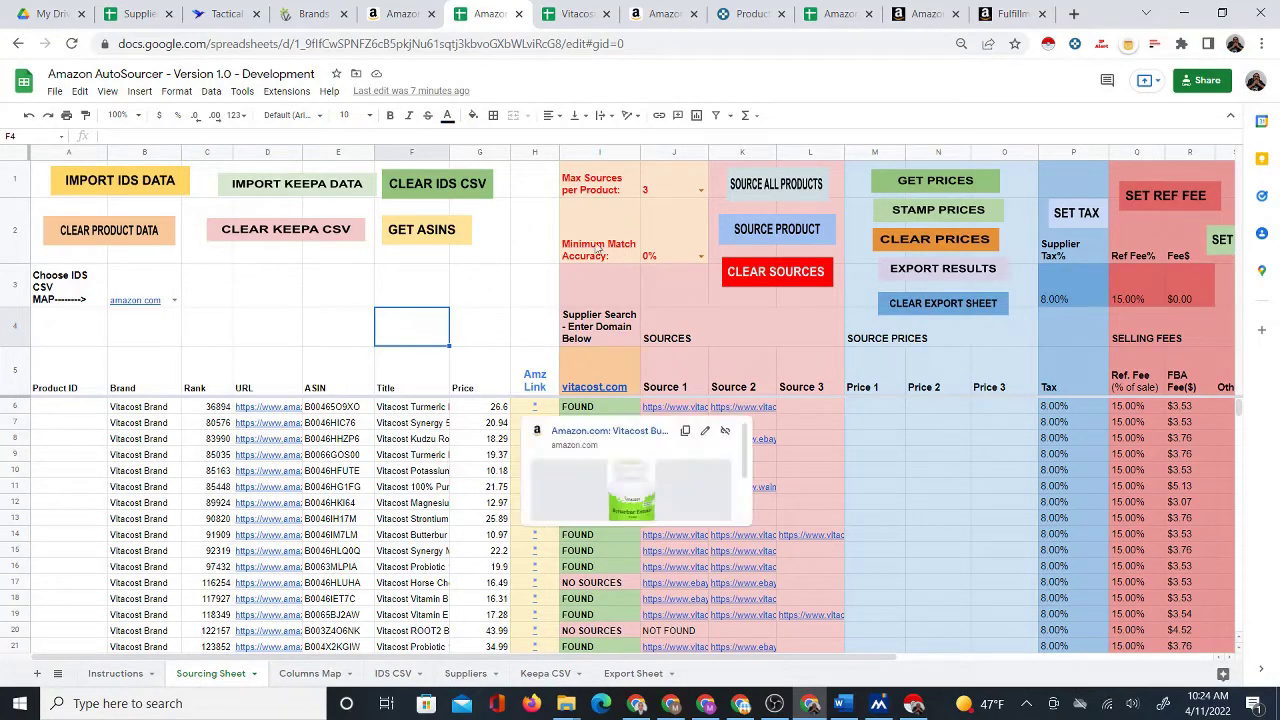
click(665, 14)
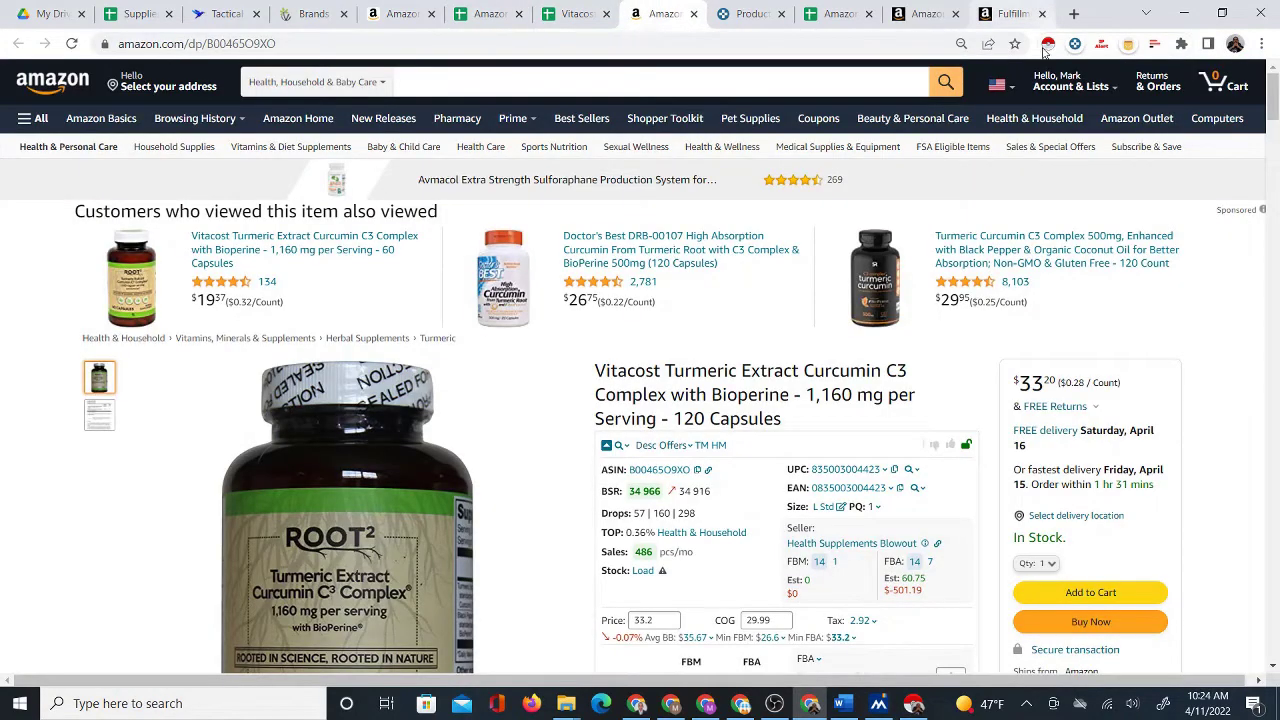
click(485, 14)
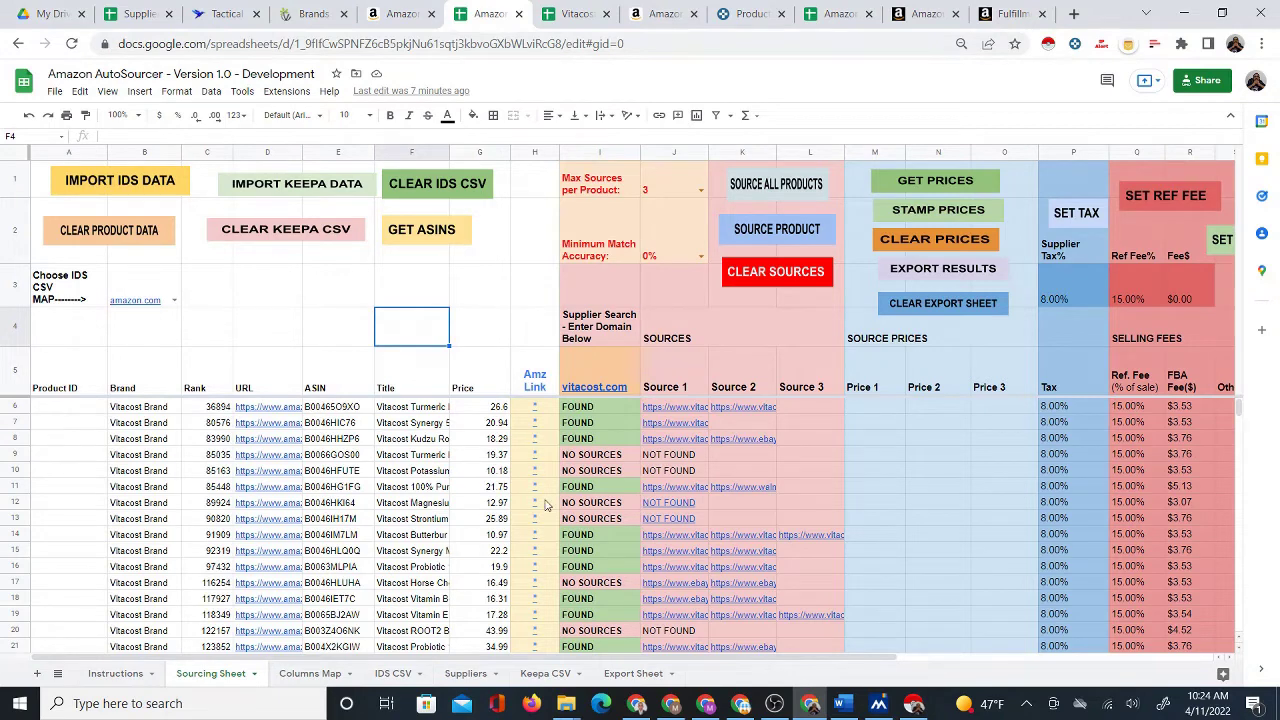
Open the Amazon listing for the Butterbur product in row 14 through its Amz Link and view the product details.
click(551, 536)
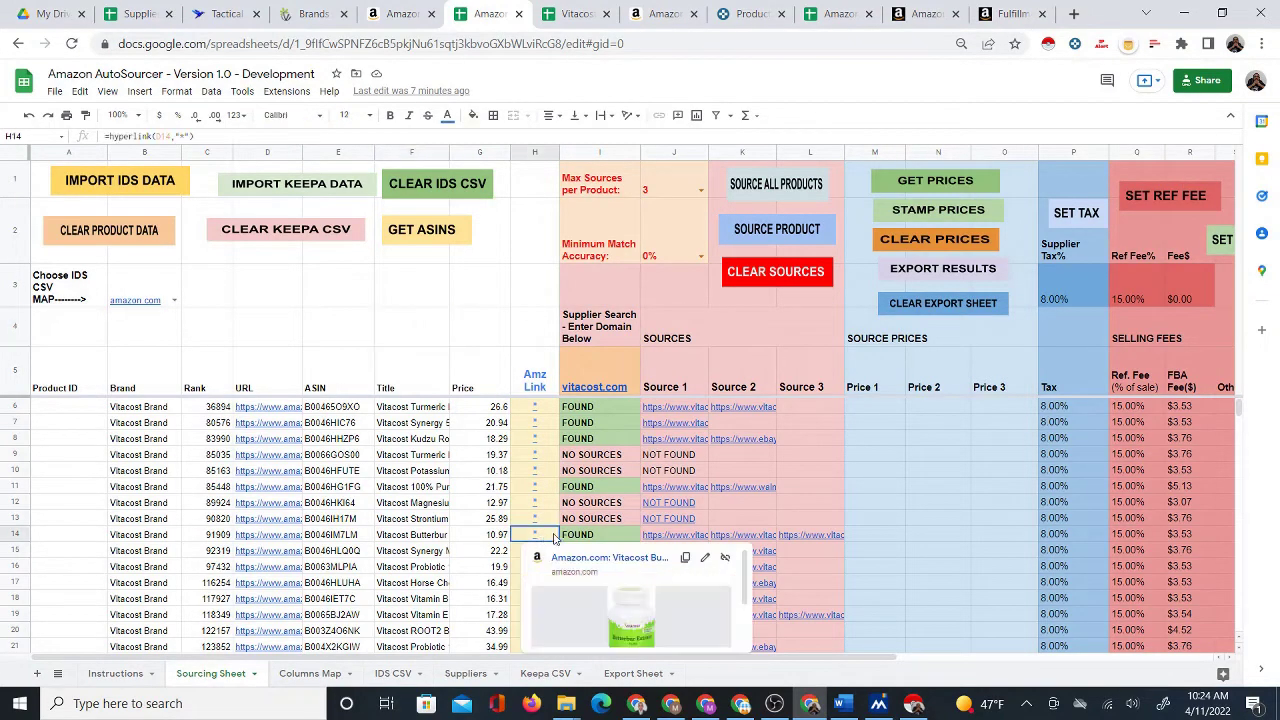
click(566, 564)
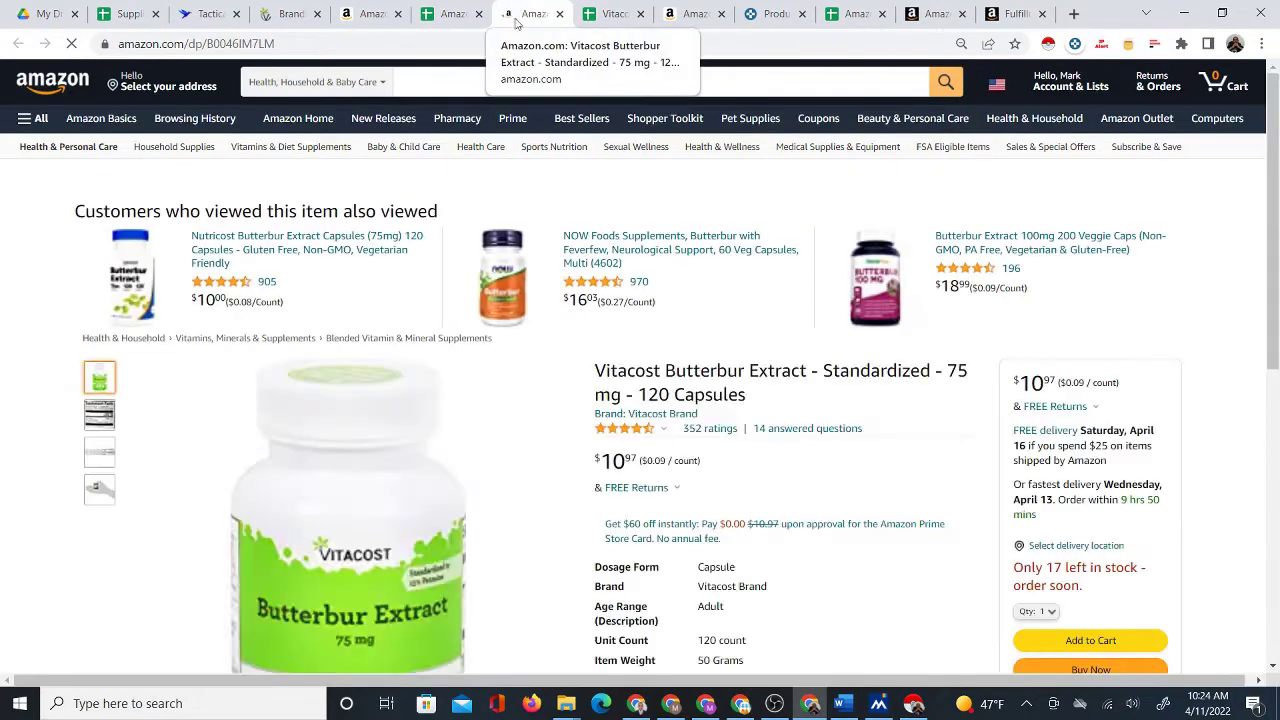
scroll(563, 272, down, 2)
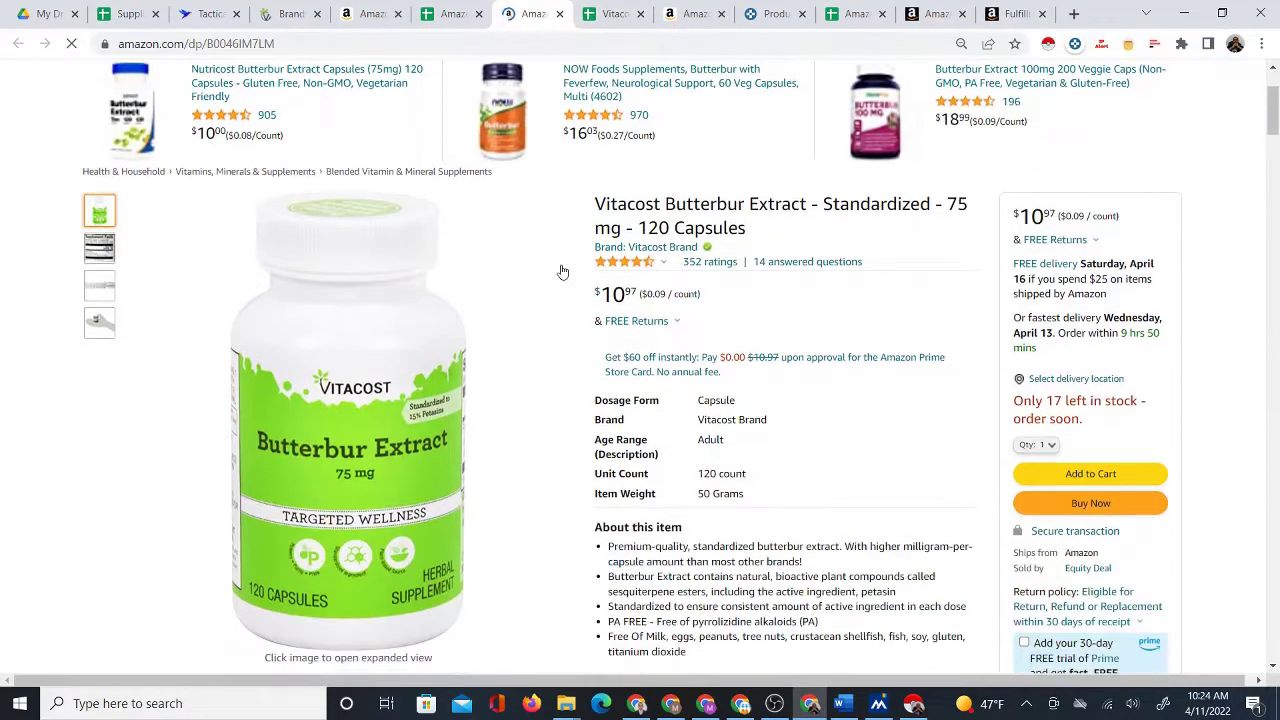
Open the Source 1 link for the row 14 Butterbur product and compare the Vitacost page with the Amazon listing.
click(447, 12)
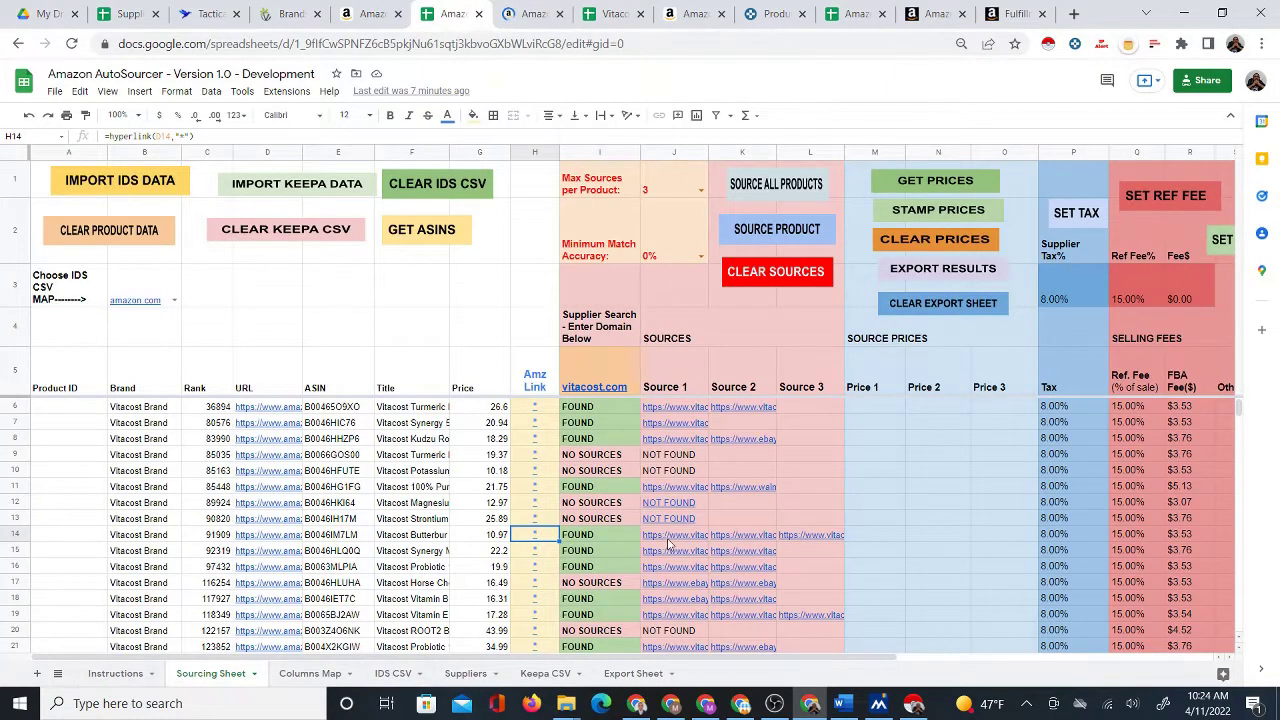
click(677, 540)
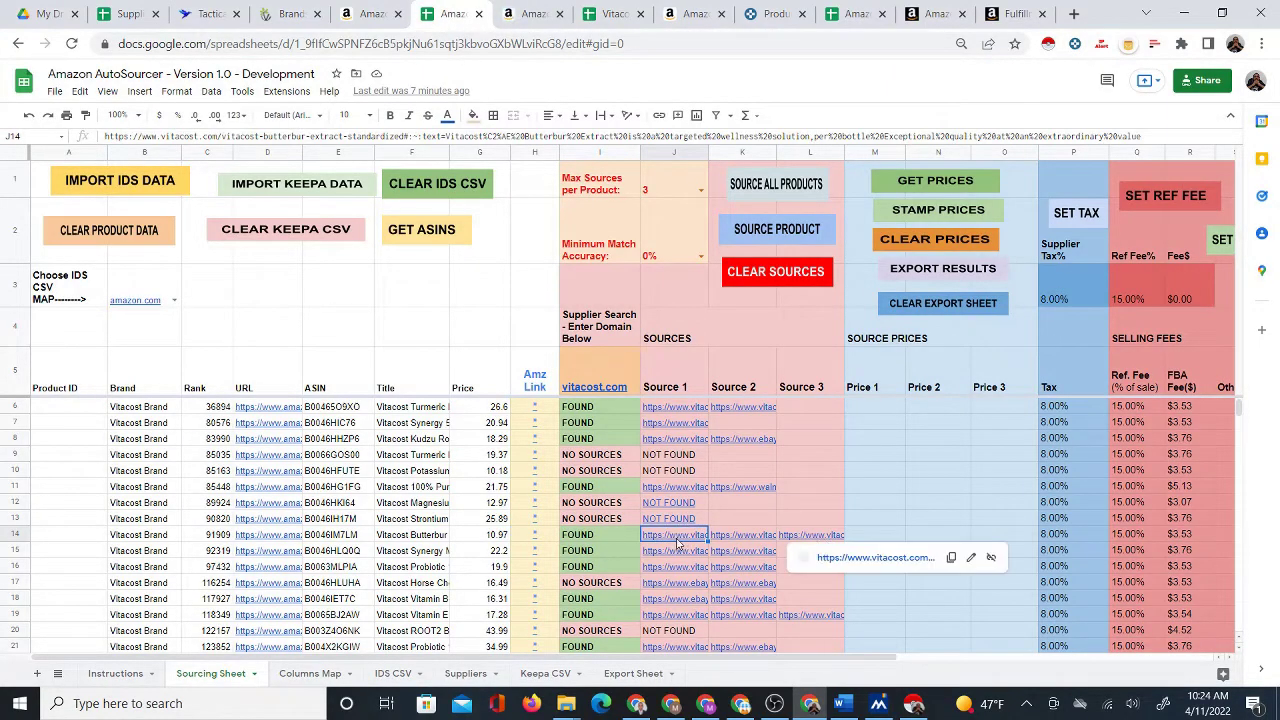
click(716, 558)
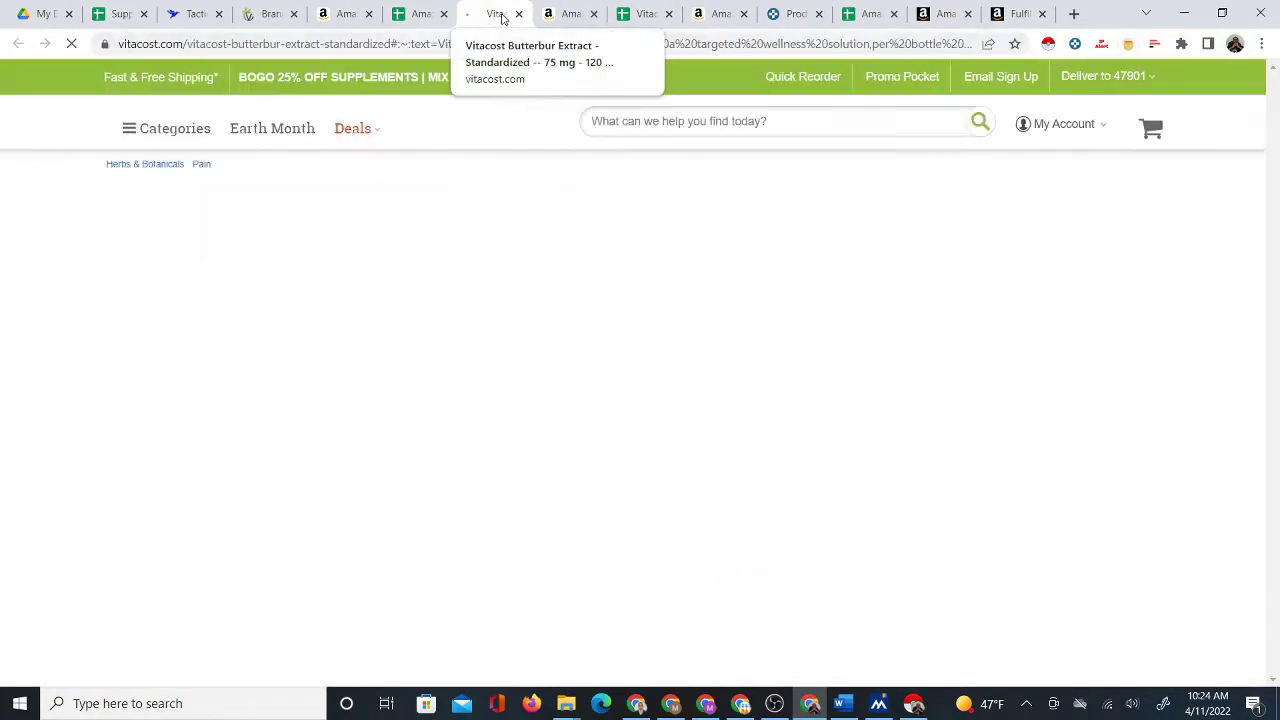
click(555, 18)
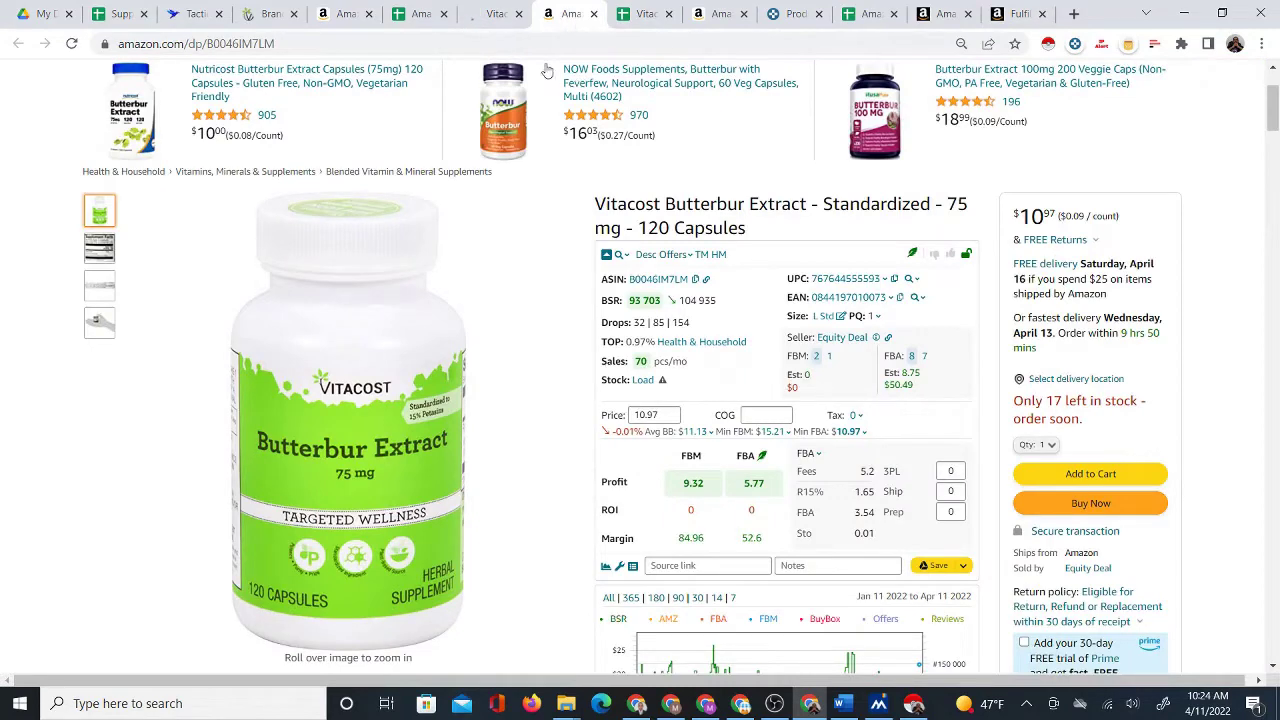
click(496, 14)
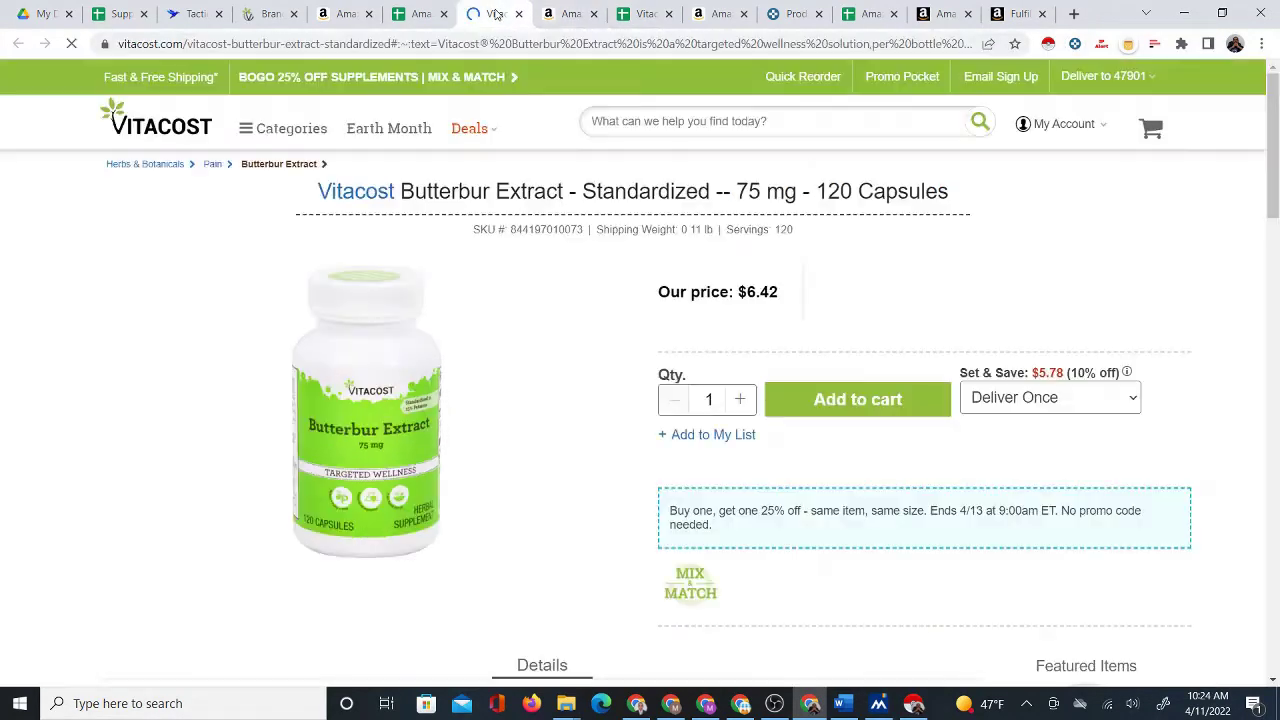
click(568, 14)
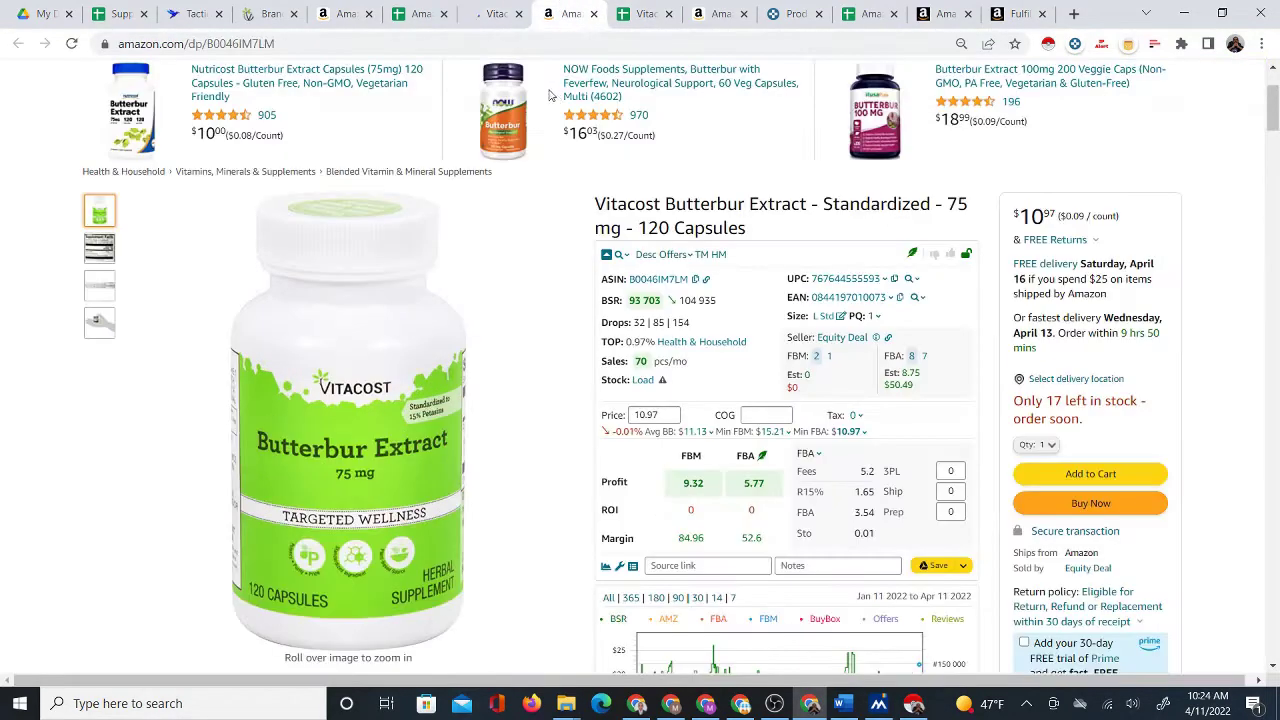
Close the Vitacost and Amazon Butterbur product pages and return to the Amazon AutoSourcer Sourcing Sheet.
click(491, 8)
click(518, 14)
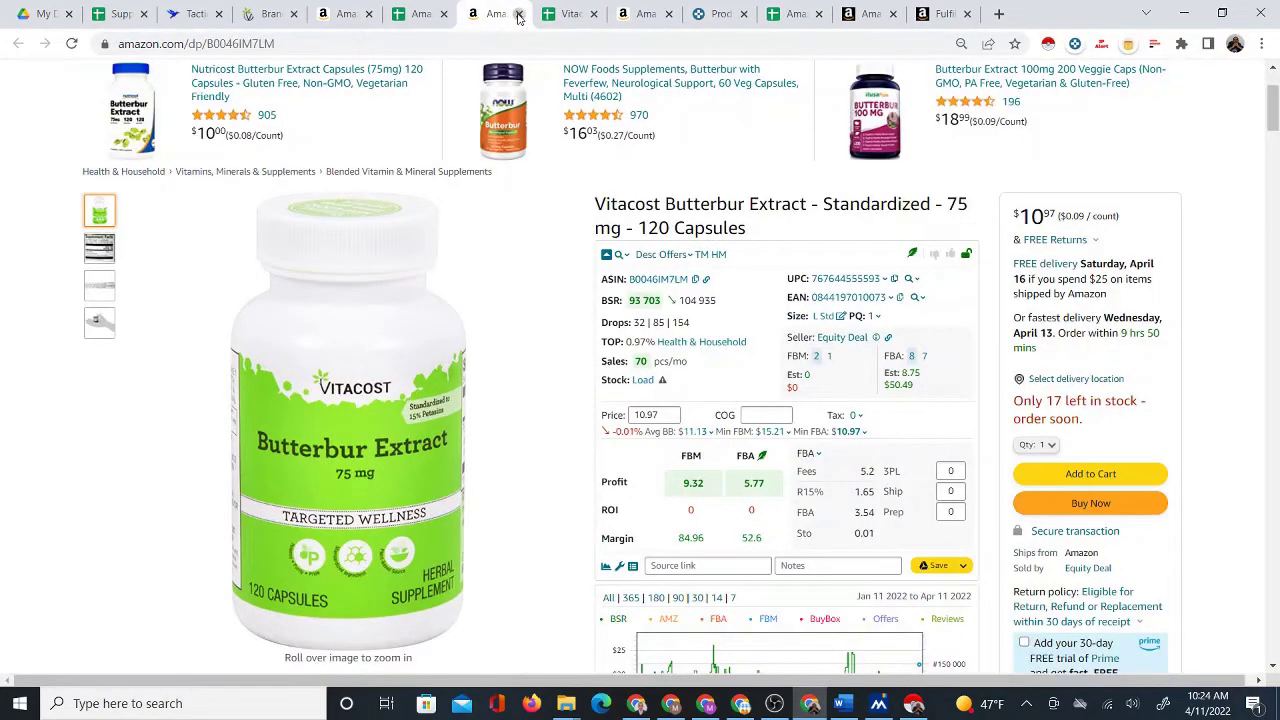
click(518, 14)
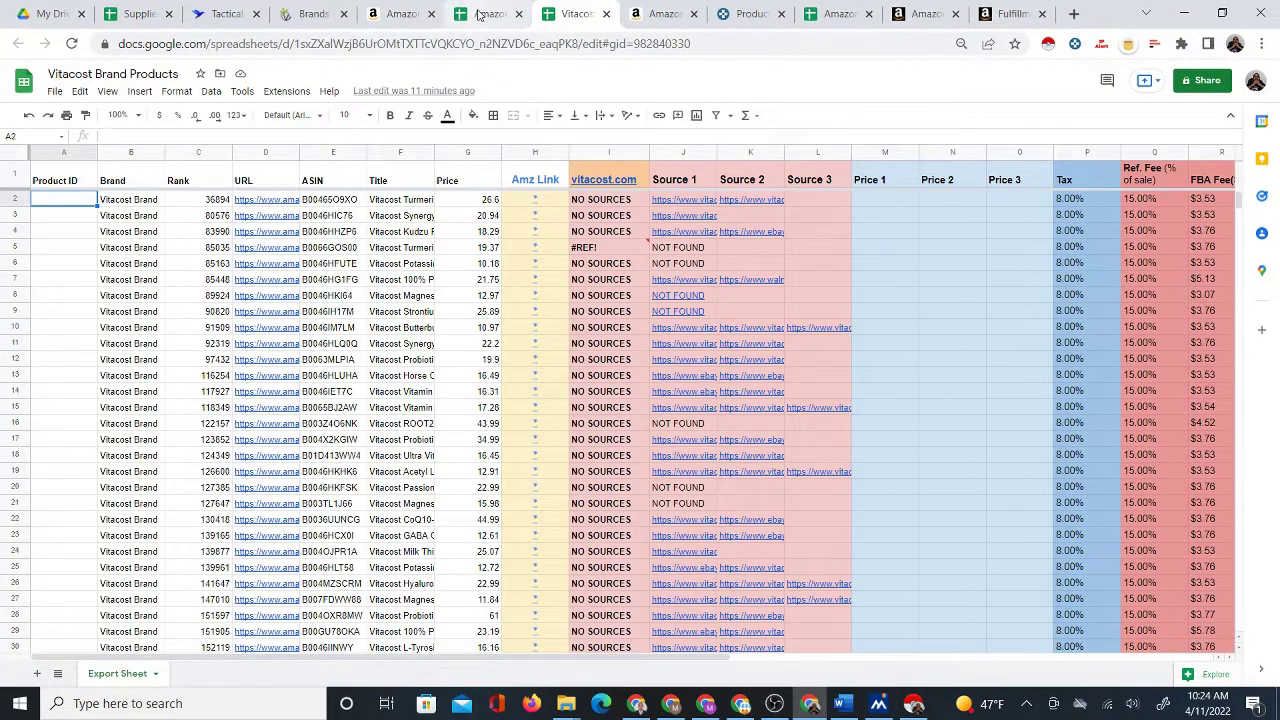
click(488, 14)
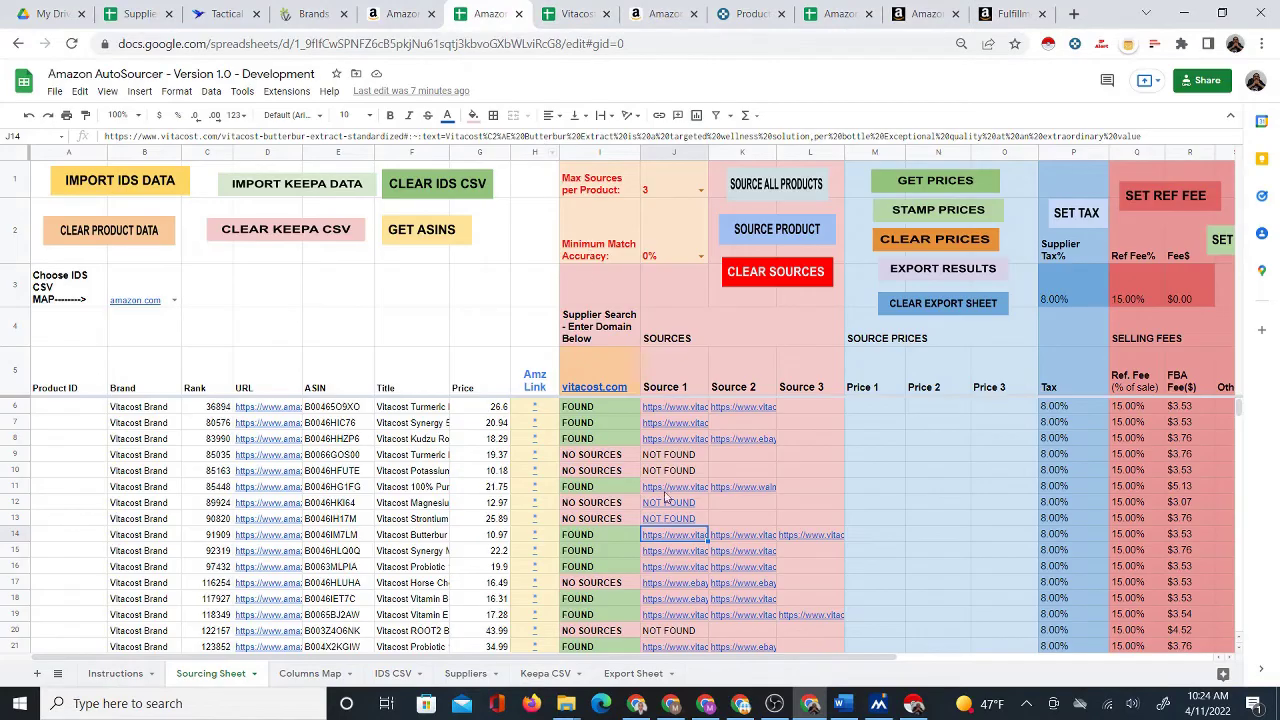
Look over the exported source columns in the Vitacost Brand Products spreadsheet, ending back on the AutoSourcer Sourcing Sheet.
click(556, 22)
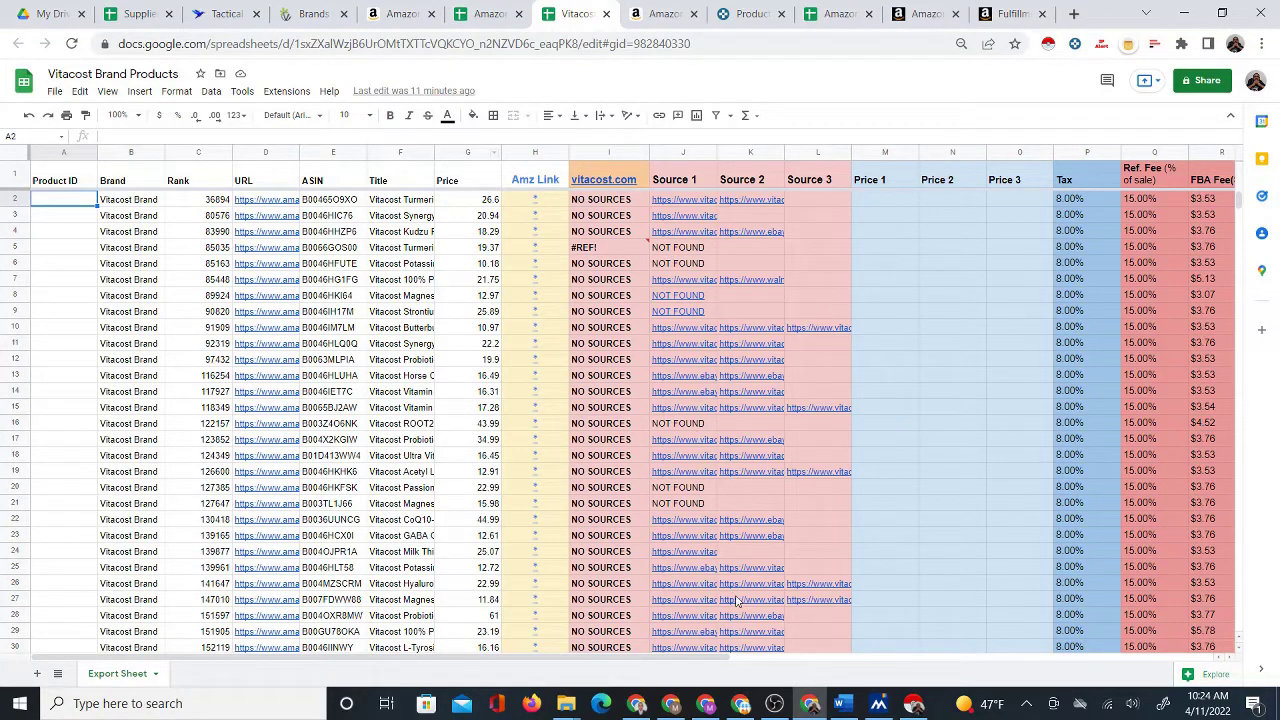
drag(640, 660, 583, 663)
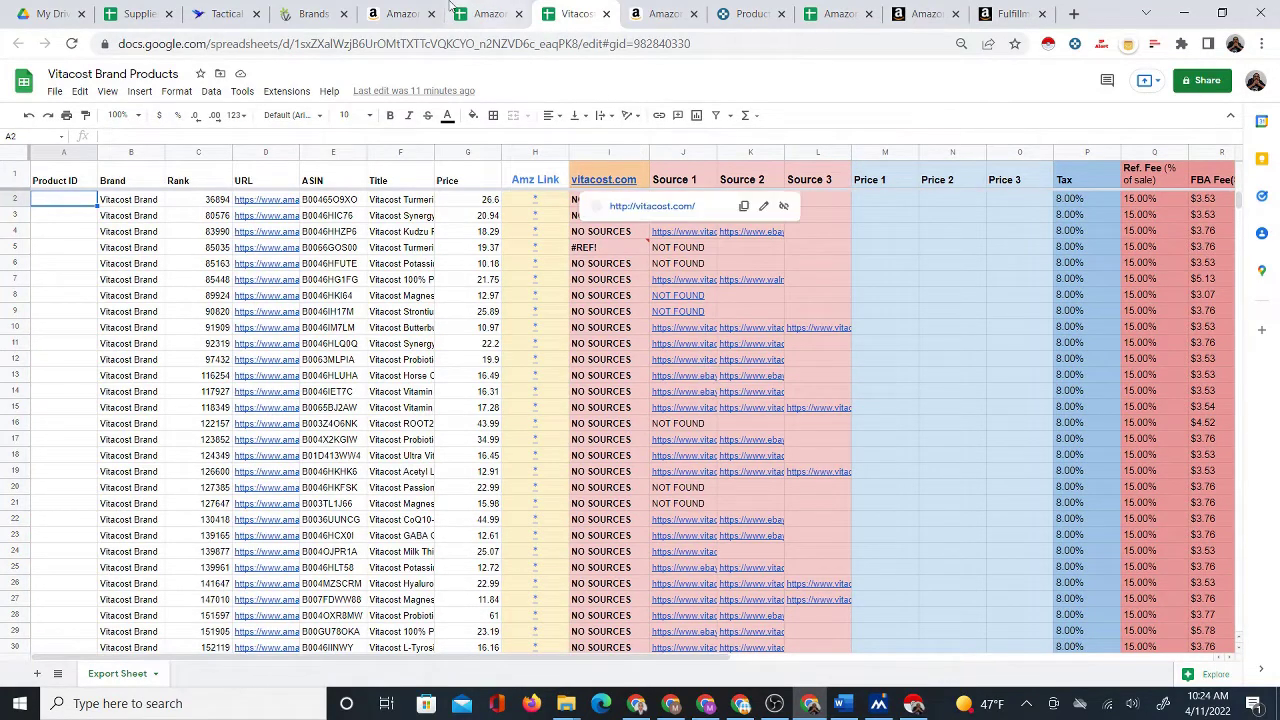
click(485, 13)
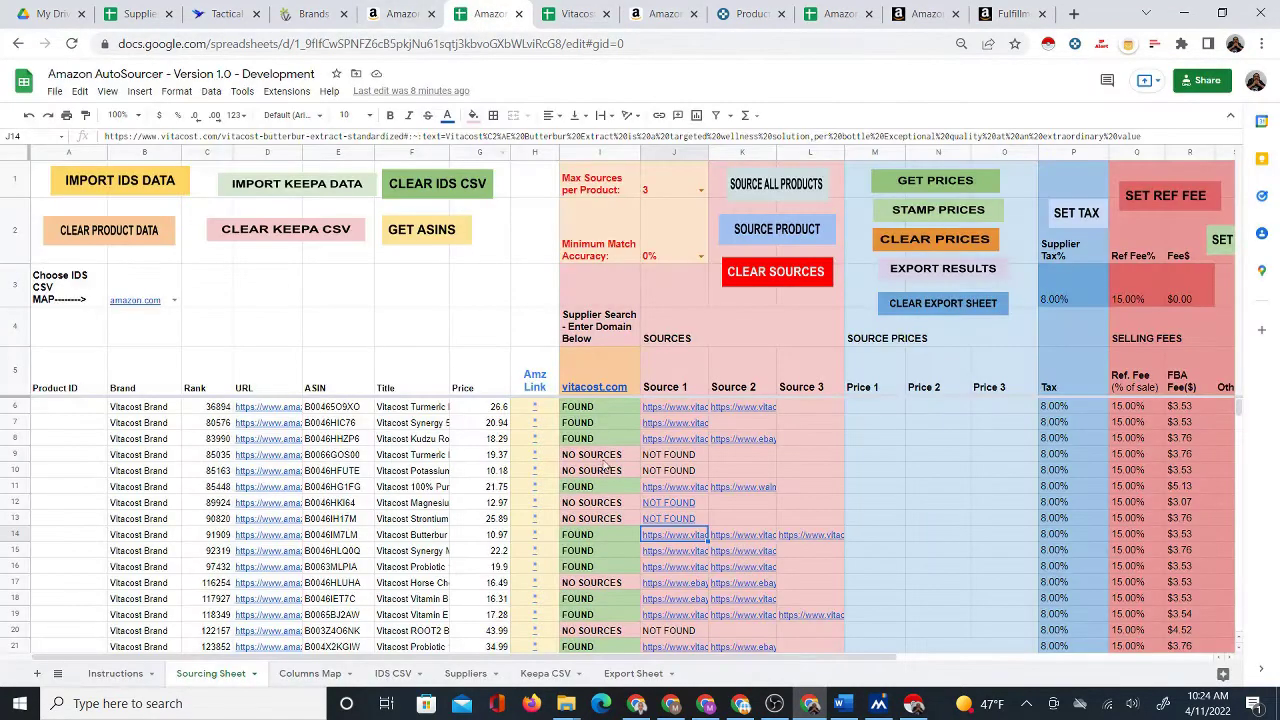
Highlight the empty product range A6:G15 in the Sourcing Sheet and view the Keepa Product Finder results as a data source.
click(153, 345)
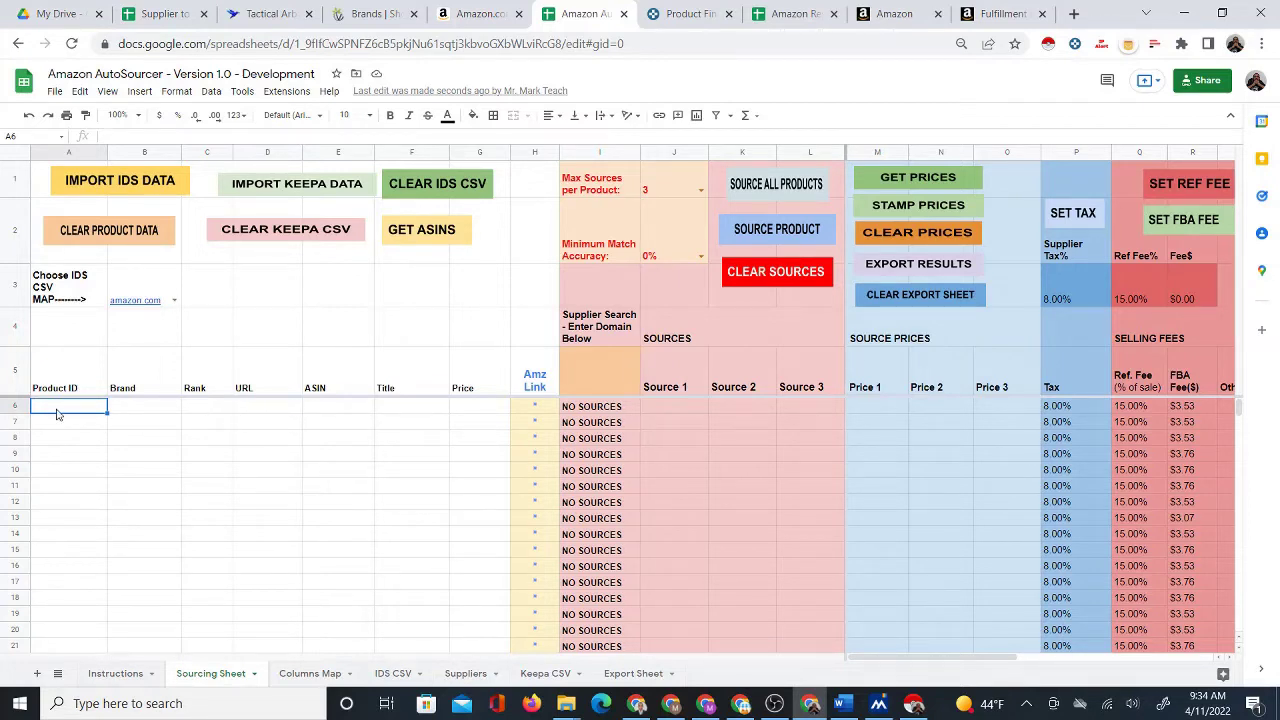
drag(149, 425, 483, 545)
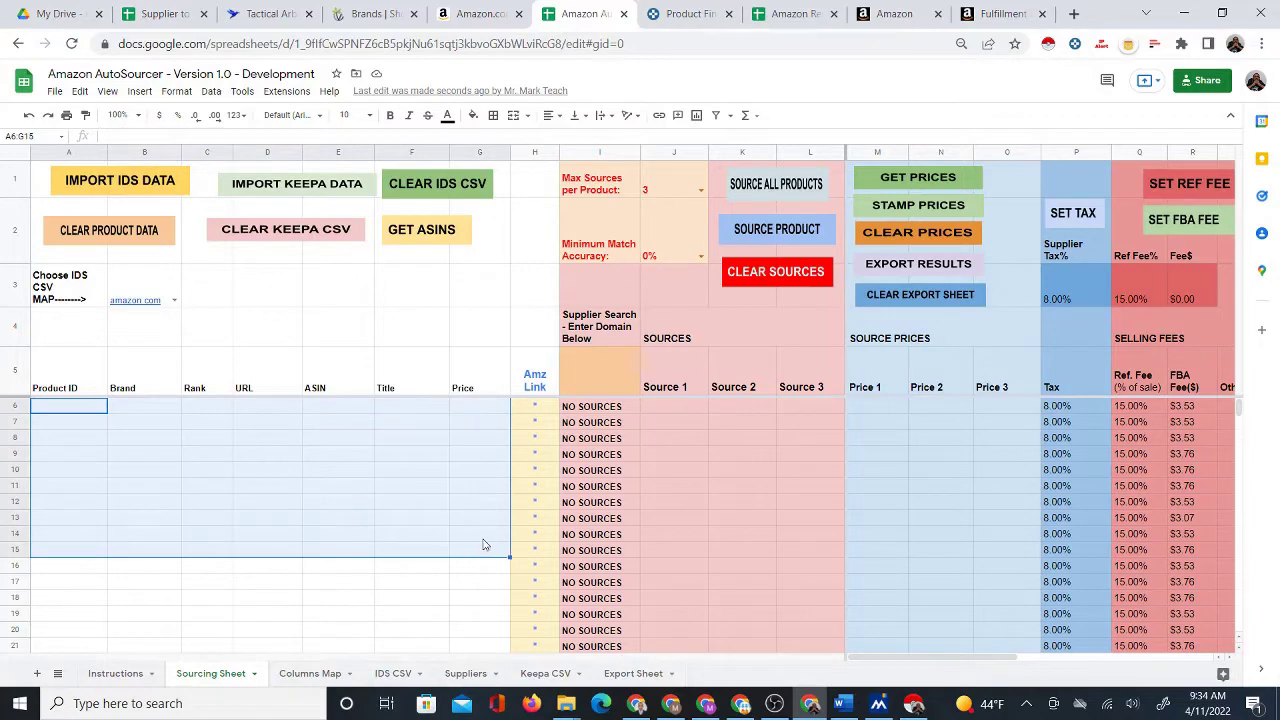
click(487, 16)
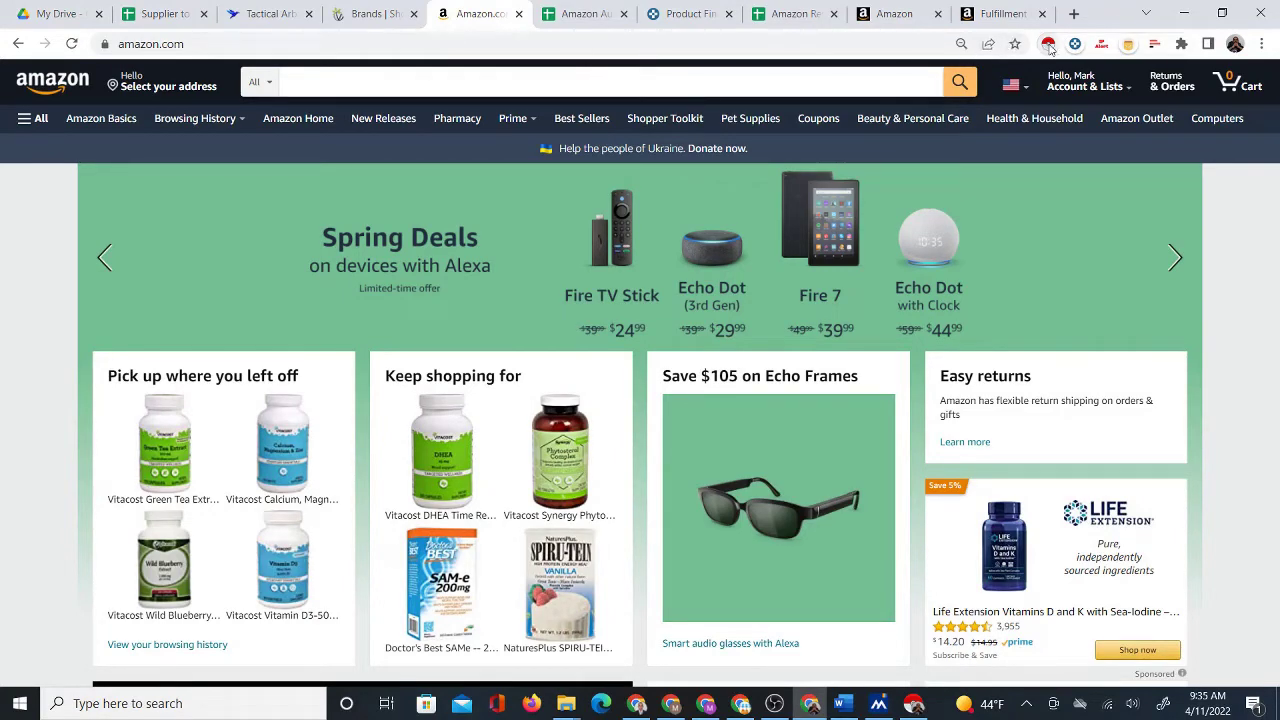
click(670, 12)
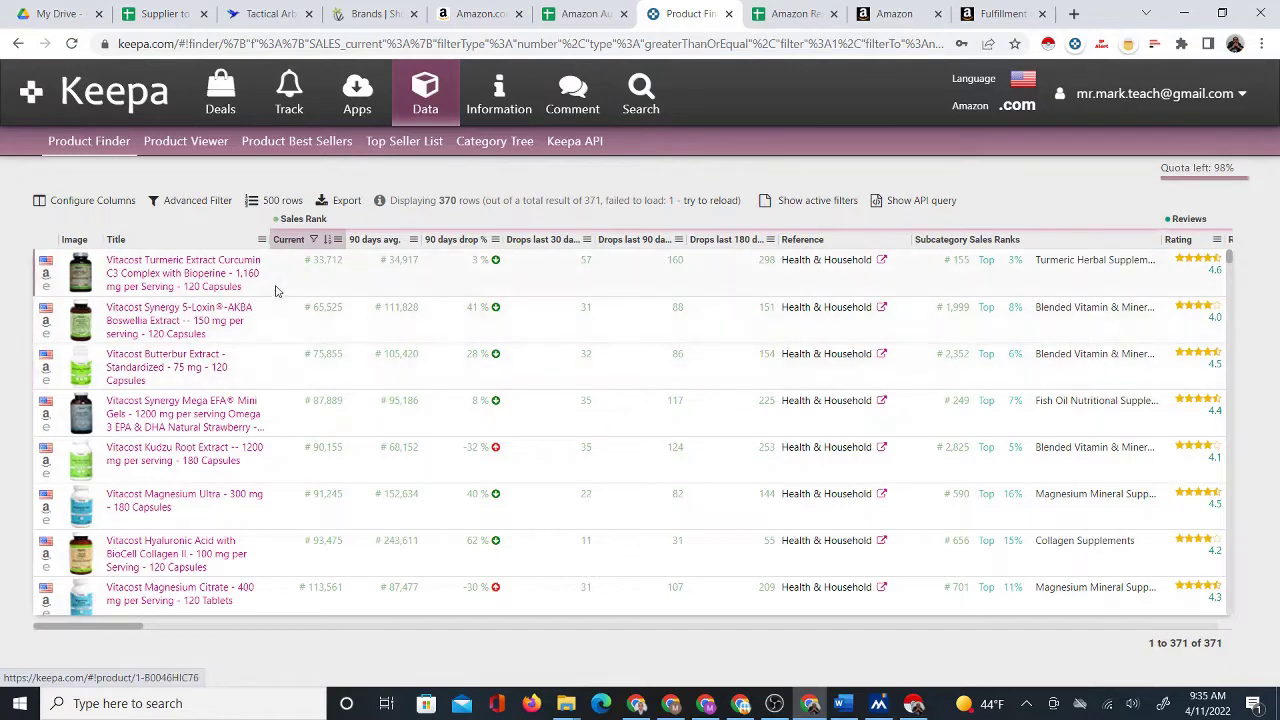
Check Vitacost's Shop By Brand page and search all Amazon departments for "vitacost".
click(478, 13)
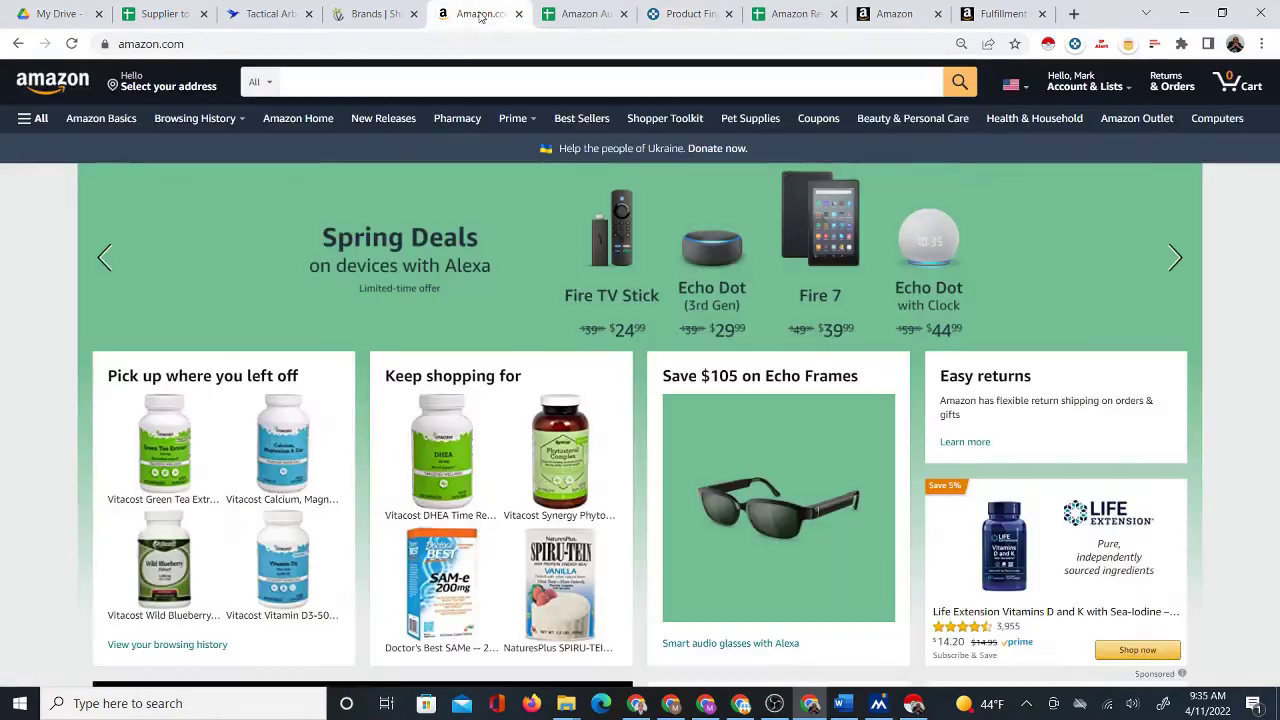
click(376, 83)
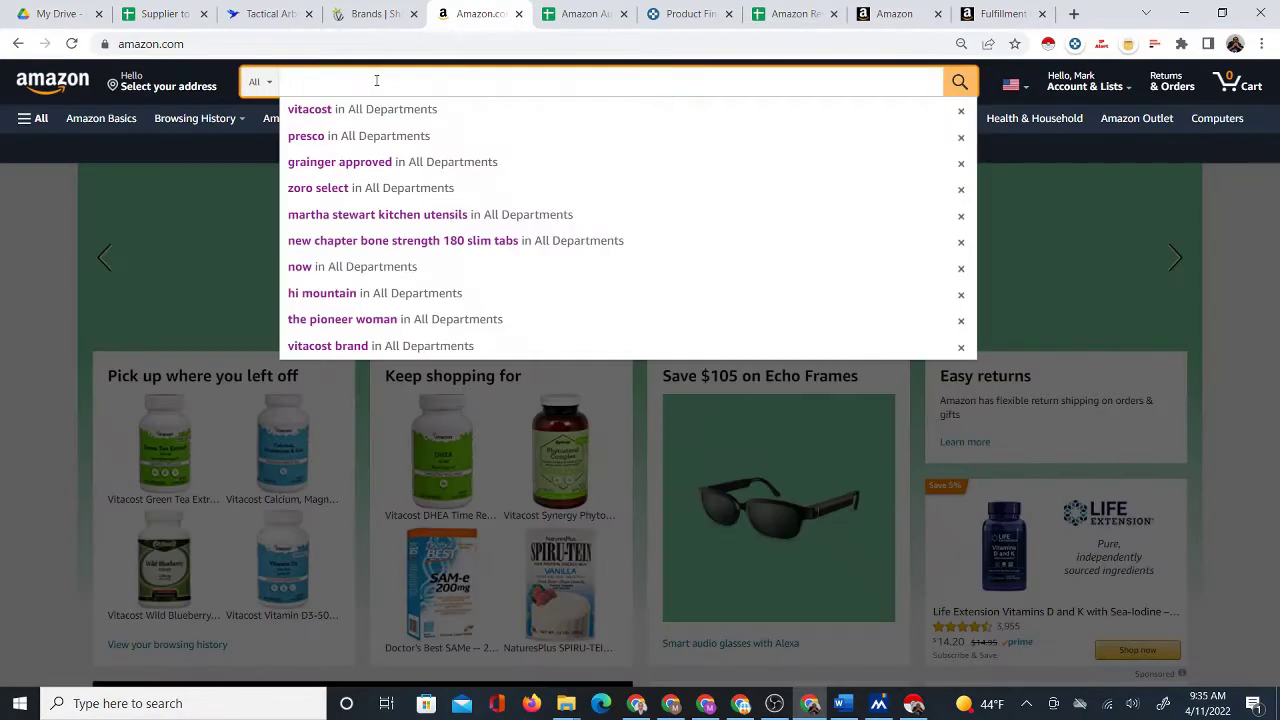
click(370, 14)
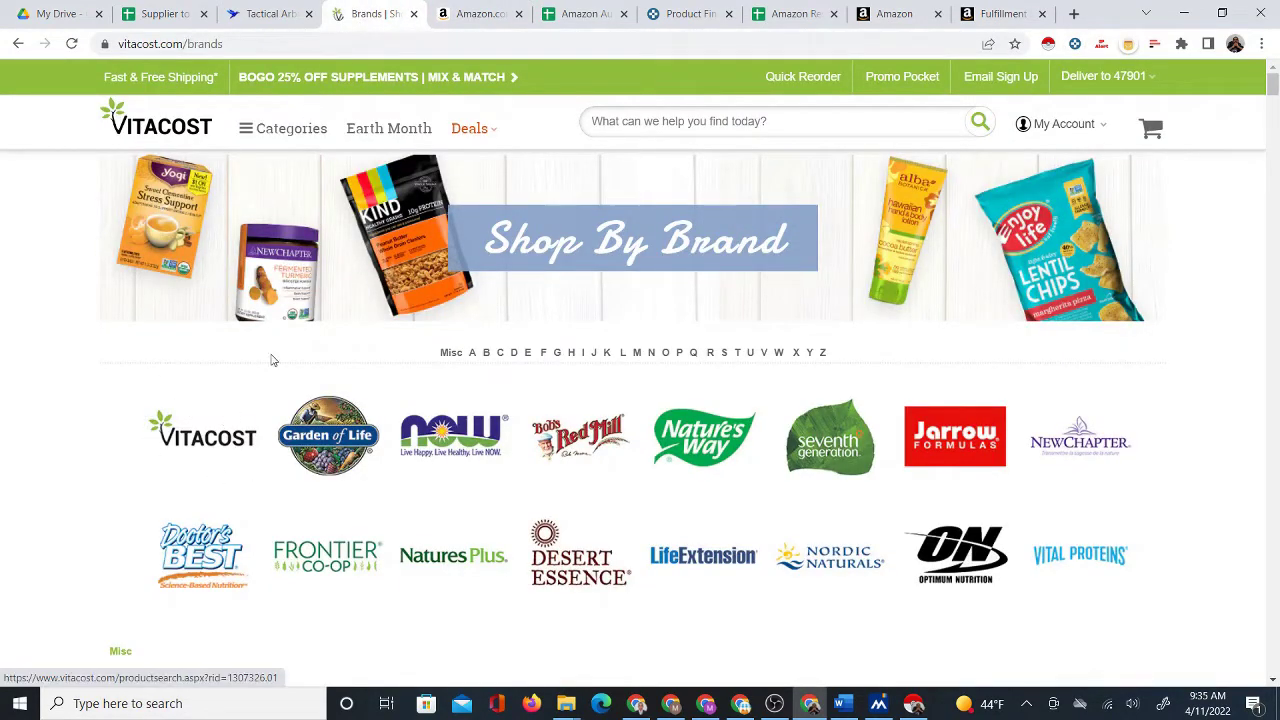
click(482, 14)
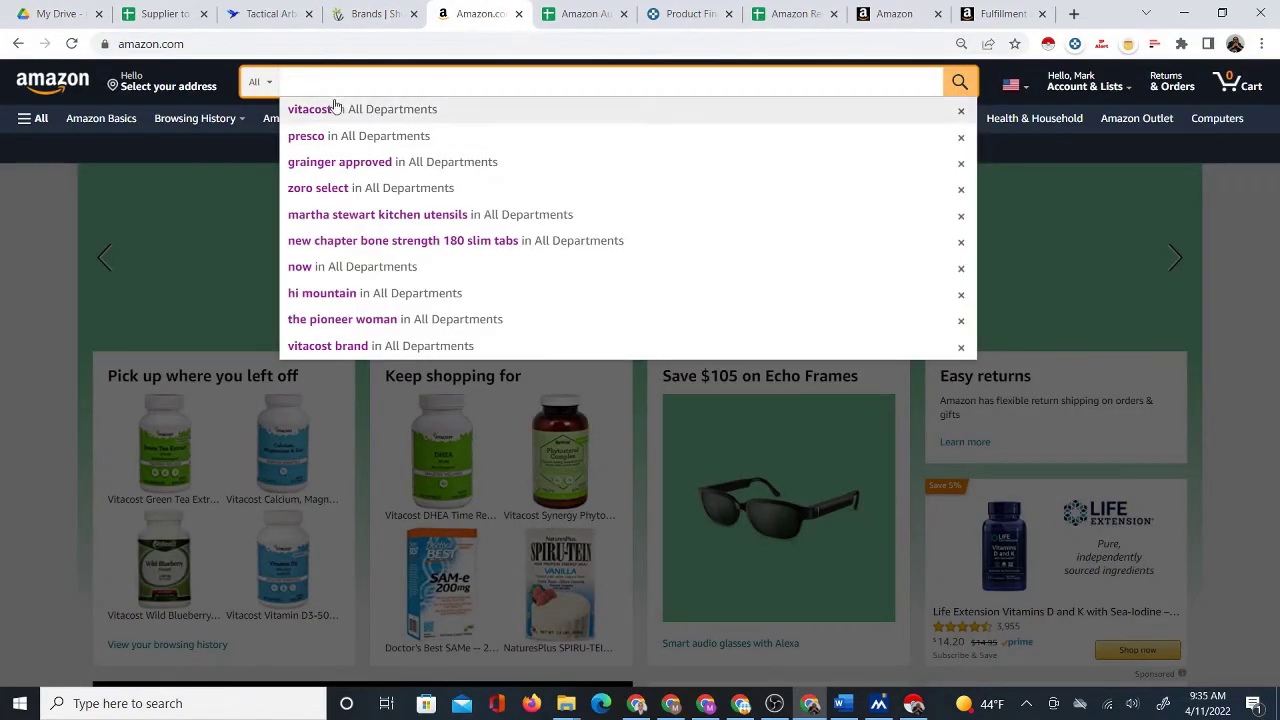
text(vitacost)
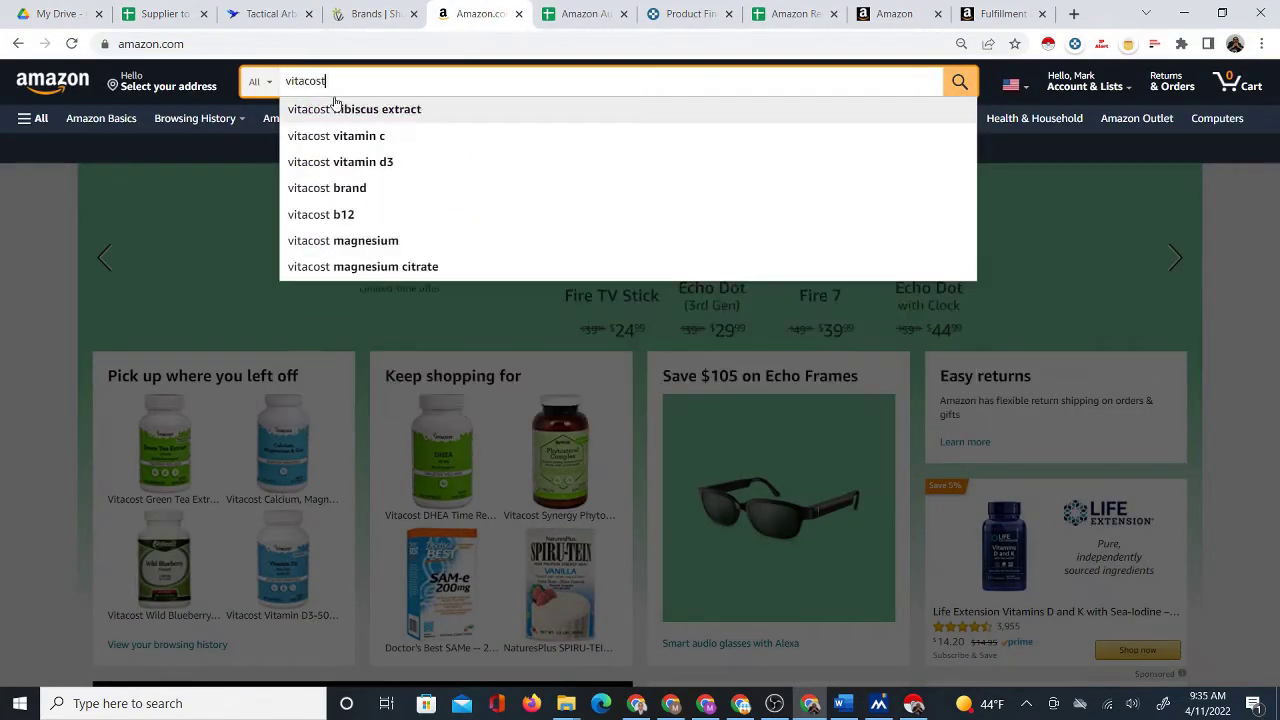
key(Return)
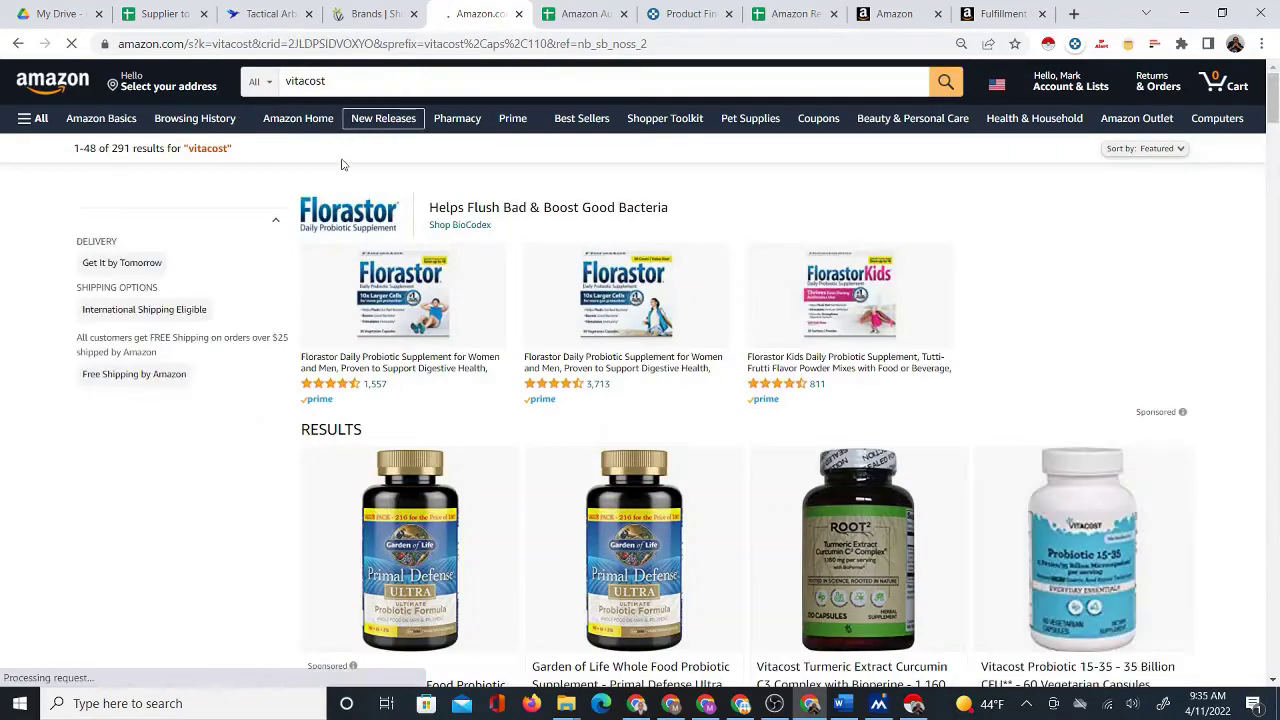
Browse the Amazon search results for Vitacost and examine which brands and products are listed.
scroll(503, 194, down, 3)
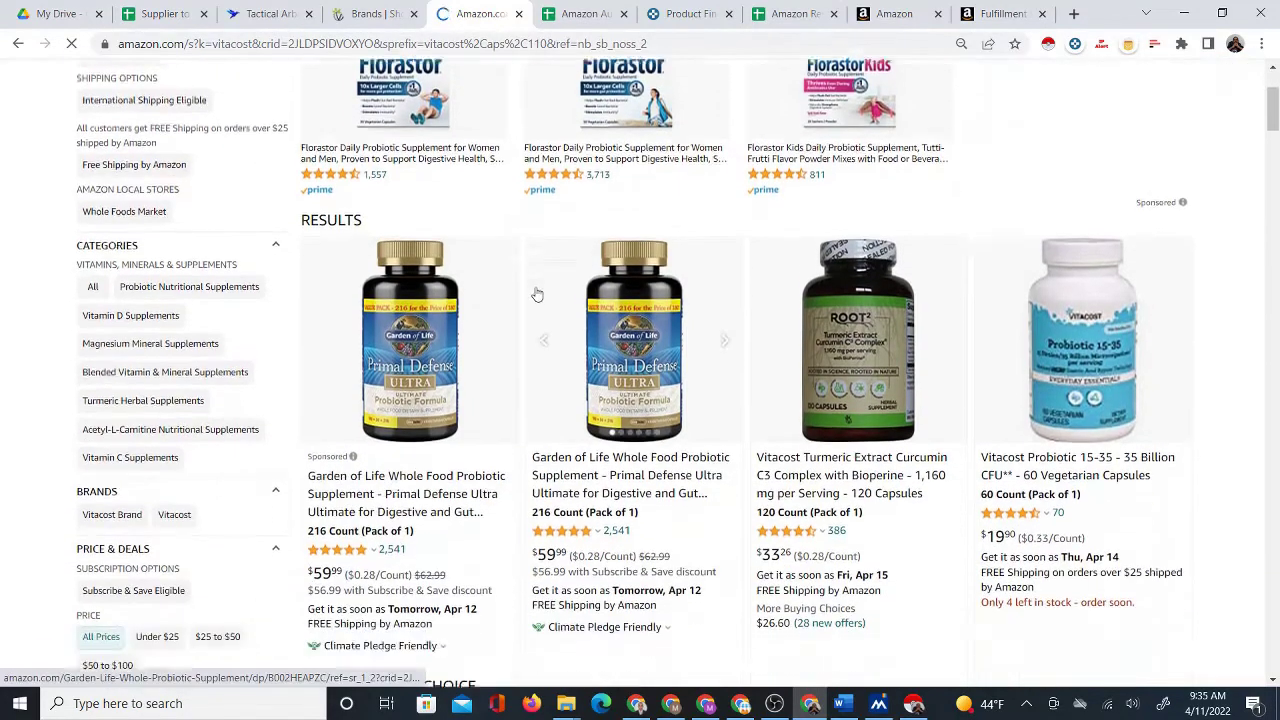
scroll(578, 268, down, 2)
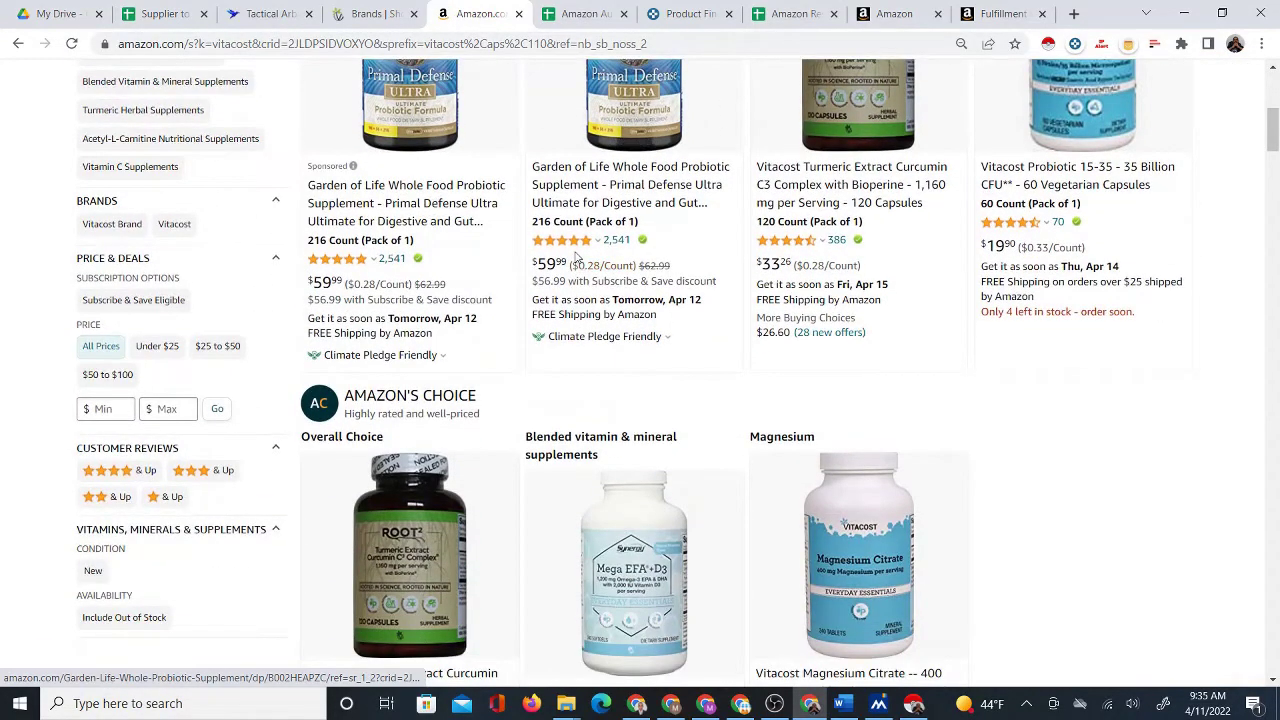
scroll(610, 268, down, 3)
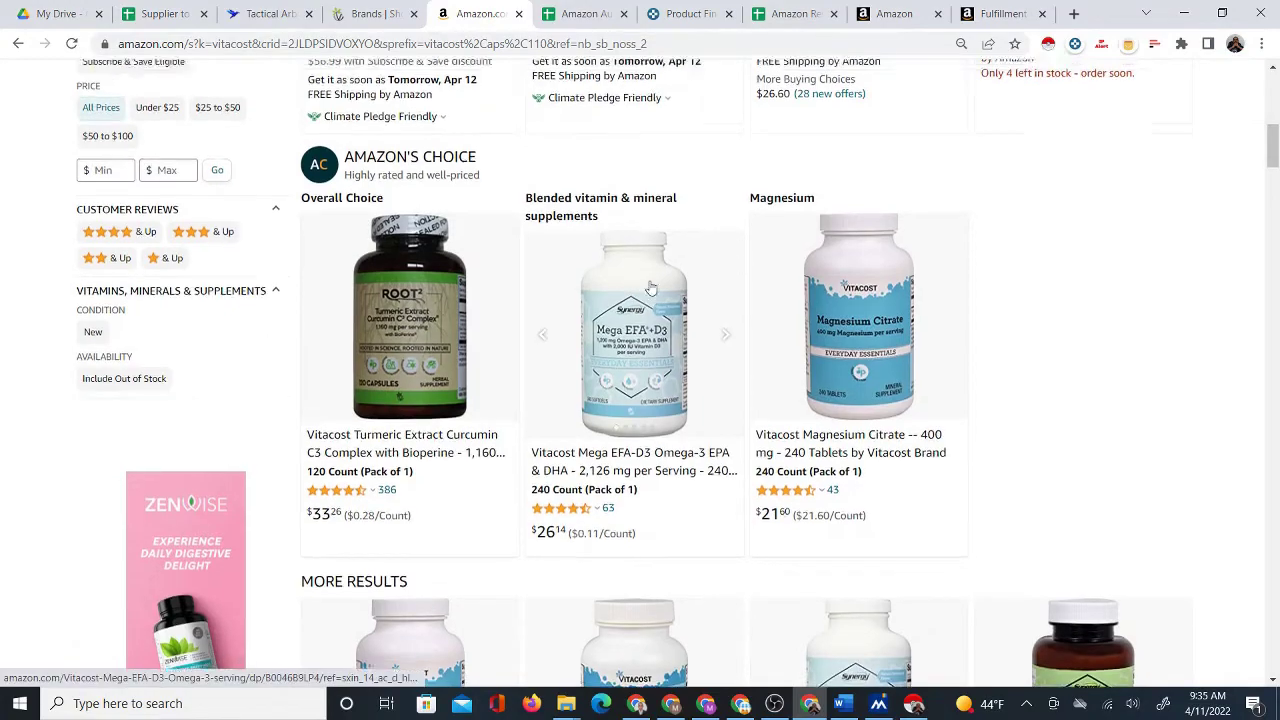
scroll(650, 288, up, 7)
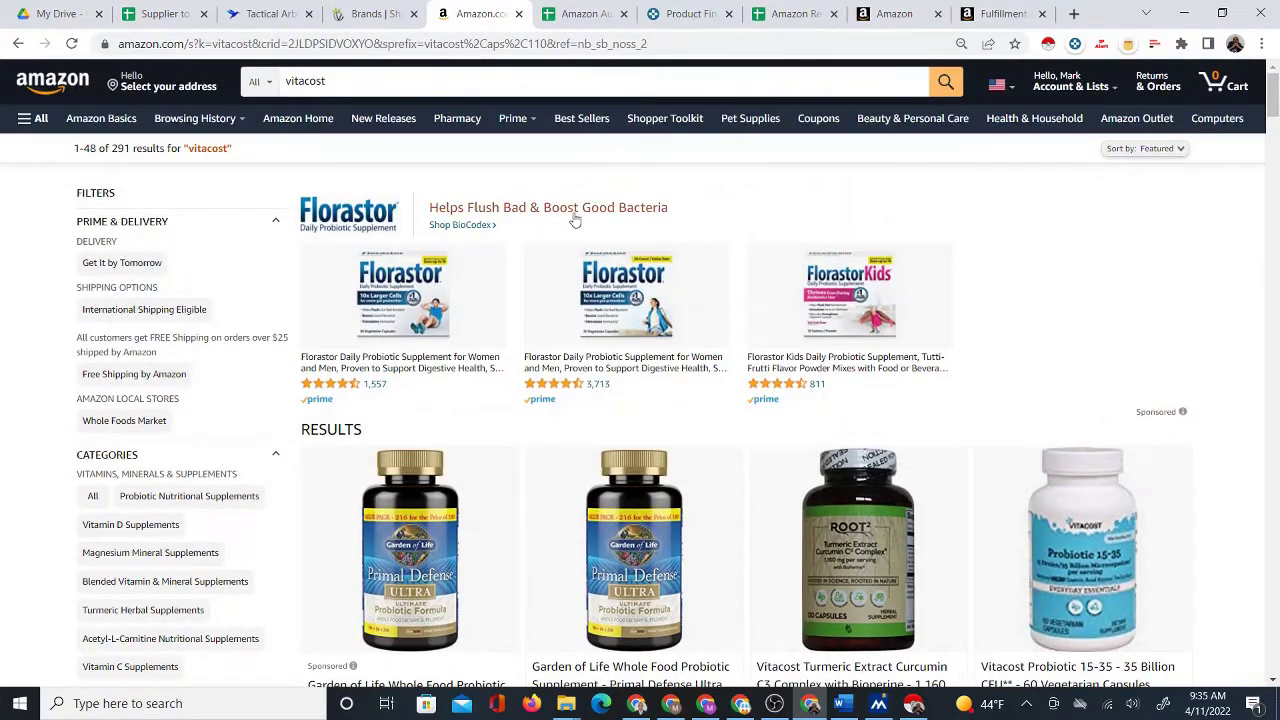
scroll(630, 270, down, 10)
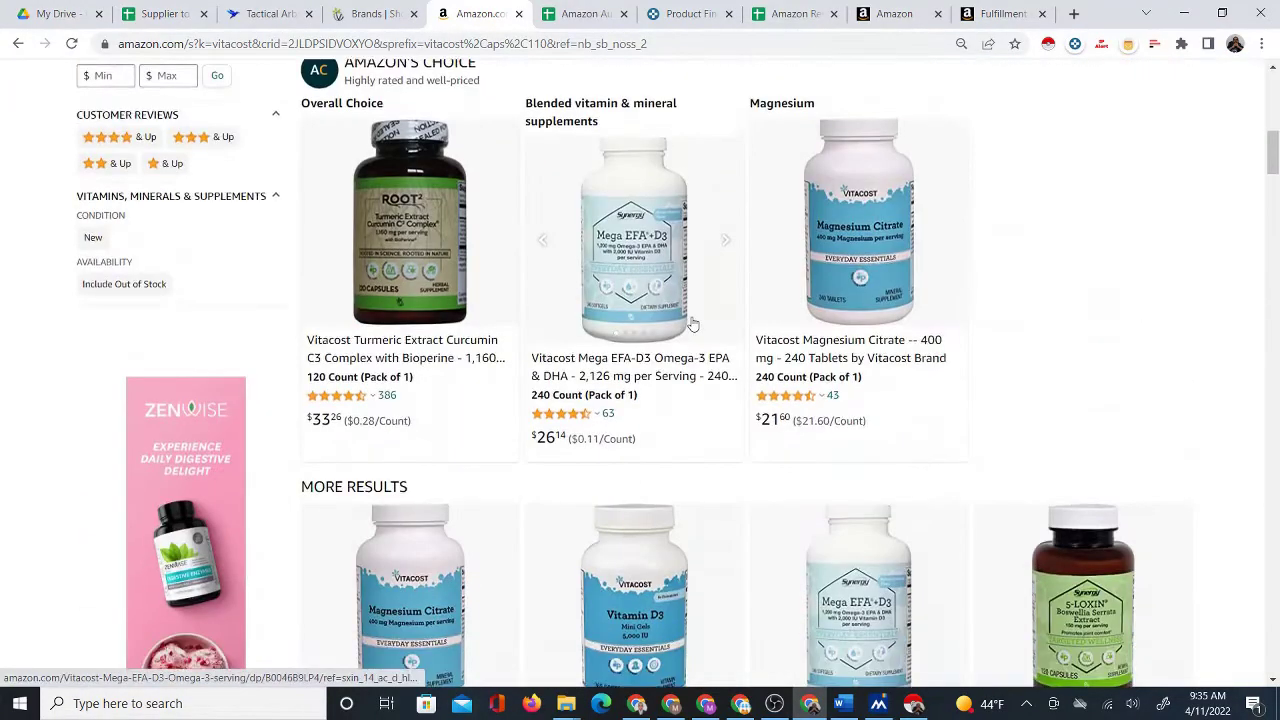
scroll(692, 325, down, 10)
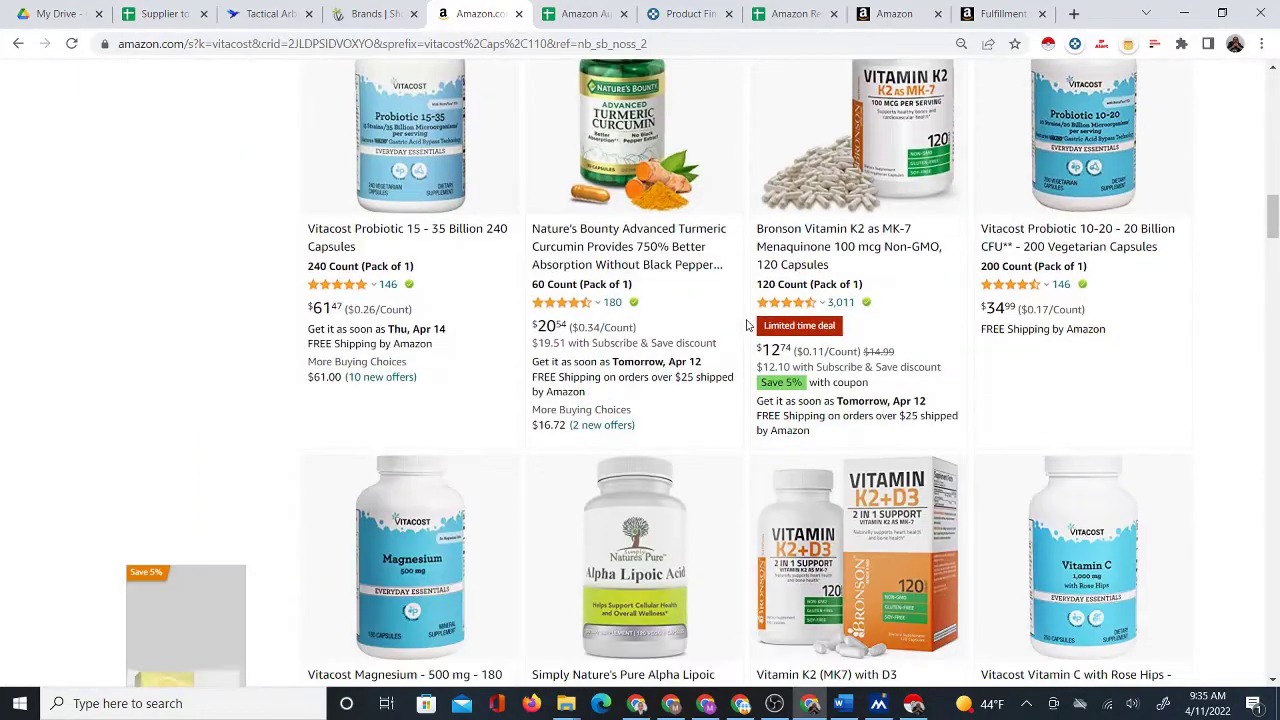
scroll(750, 325, down, 3)
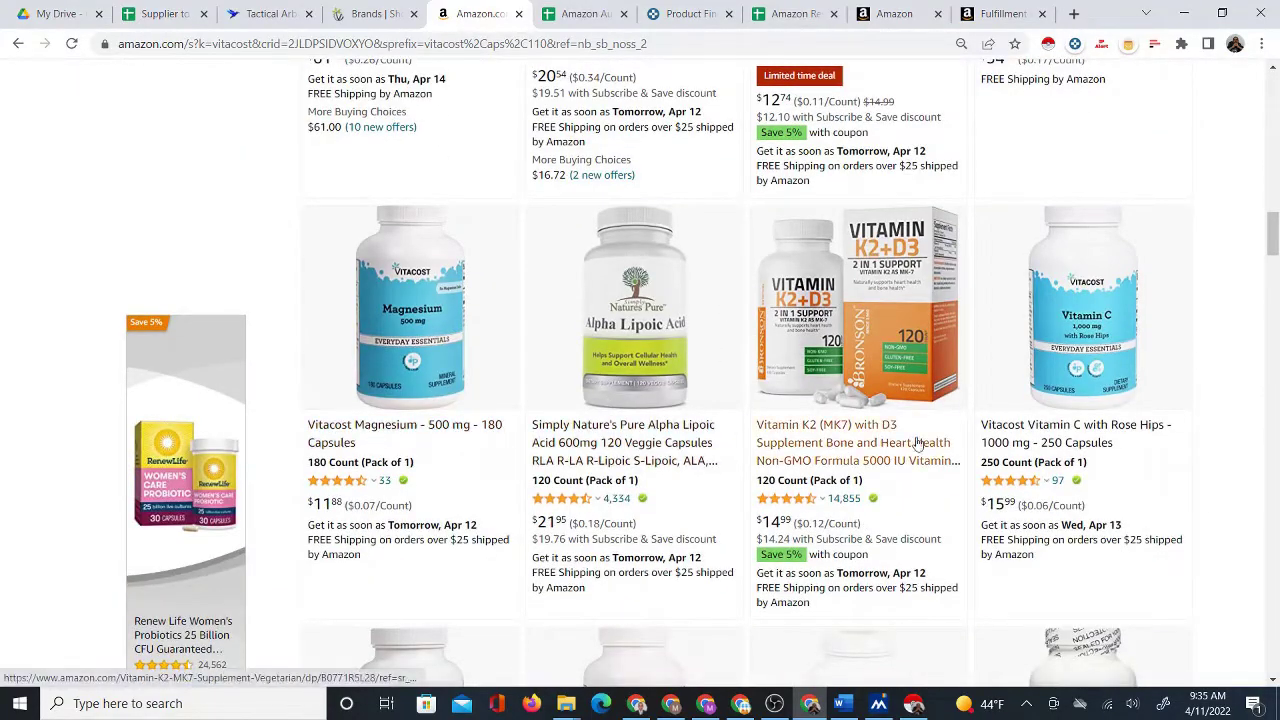
Open Instant Data Scraper on the Amazon "vitacost" search results and review the table it extracts.
scroll(916, 443, down, 4)
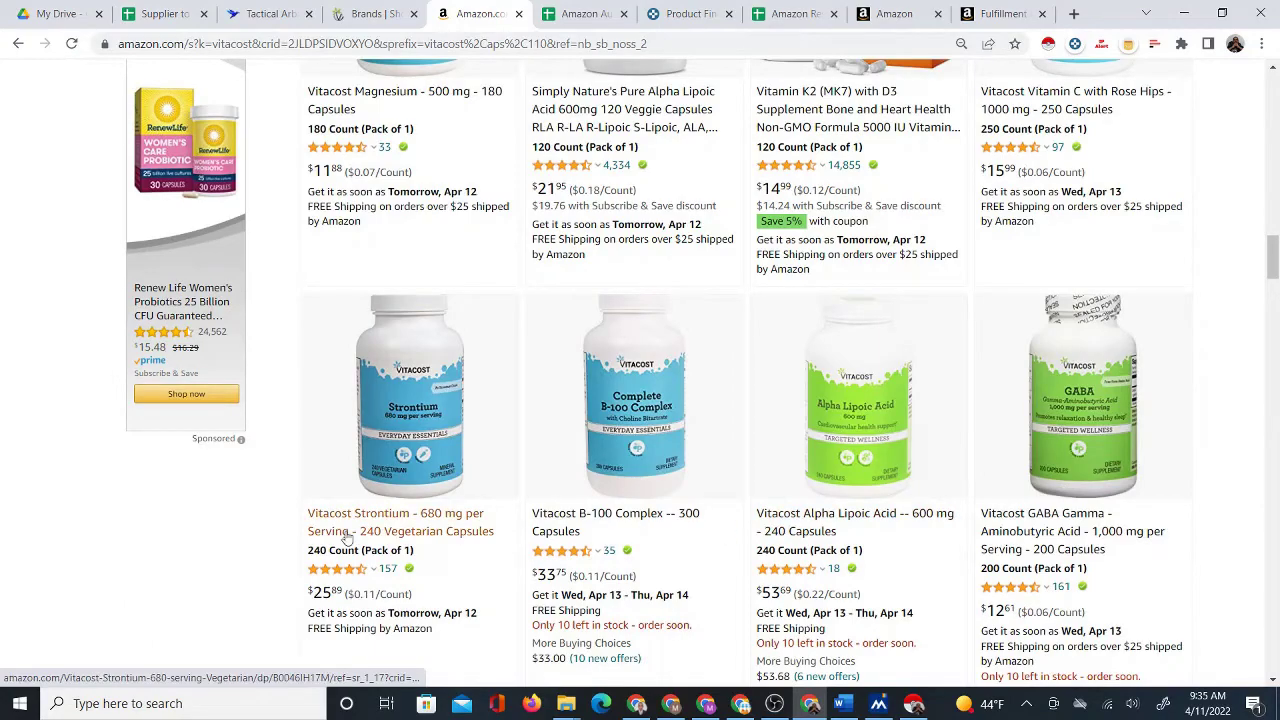
drag(1273, 256, 1274, 84)
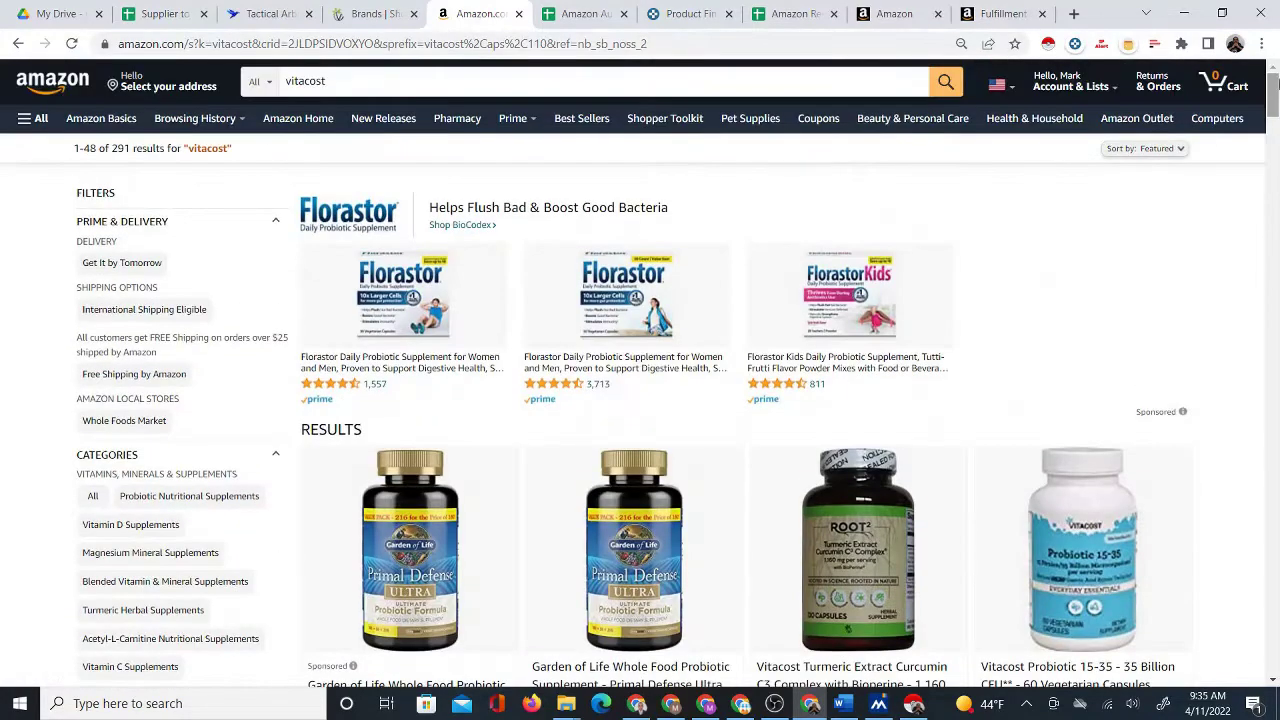
click(1050, 47)
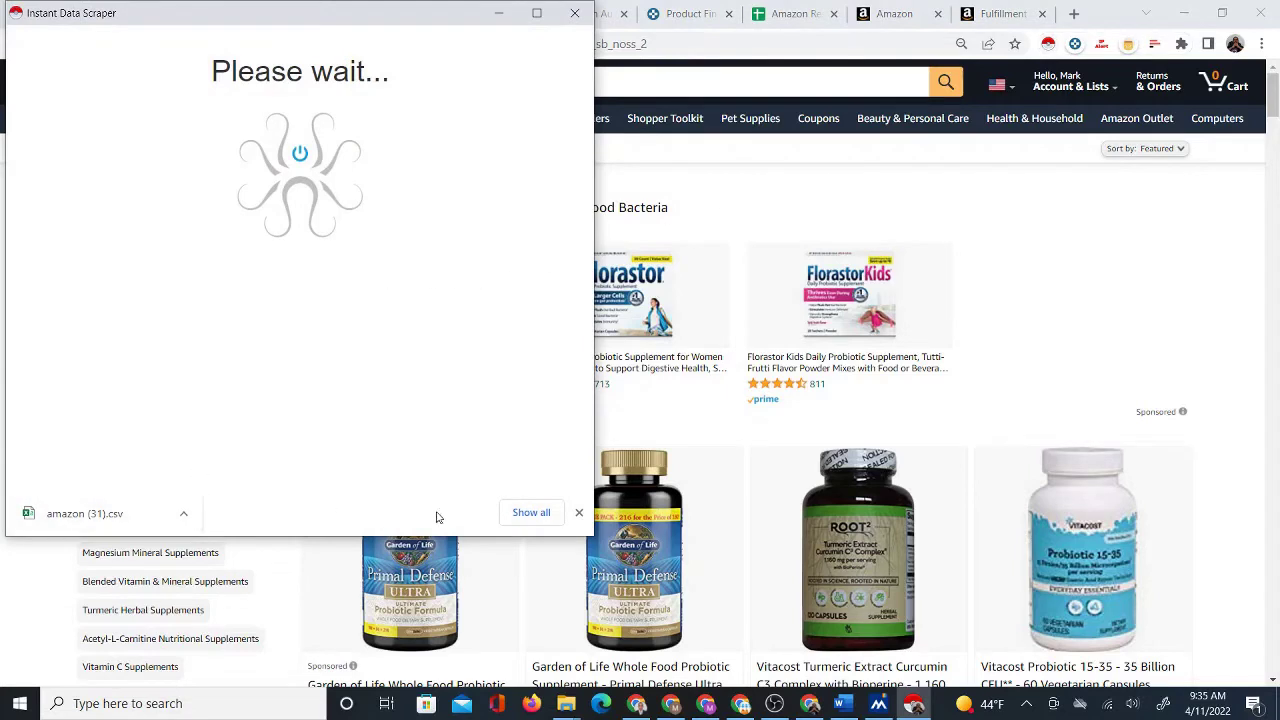
click(580, 513)
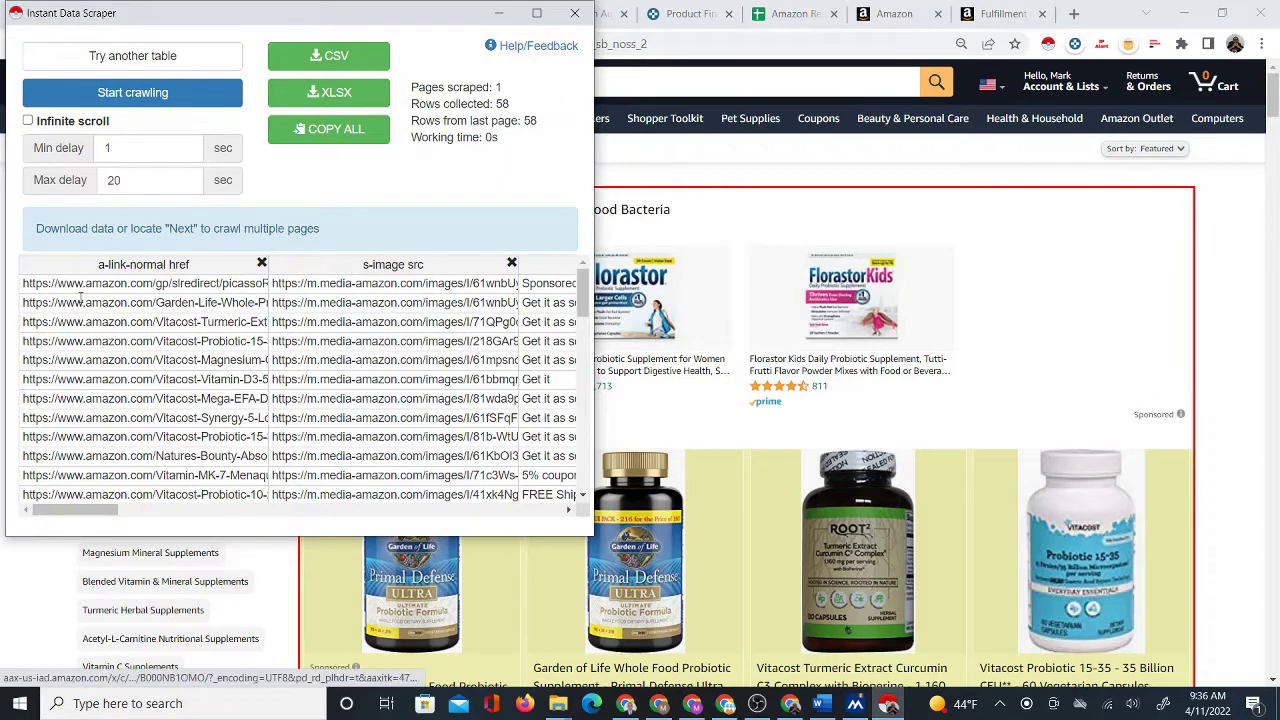
drag(76, 514, 26, 515)
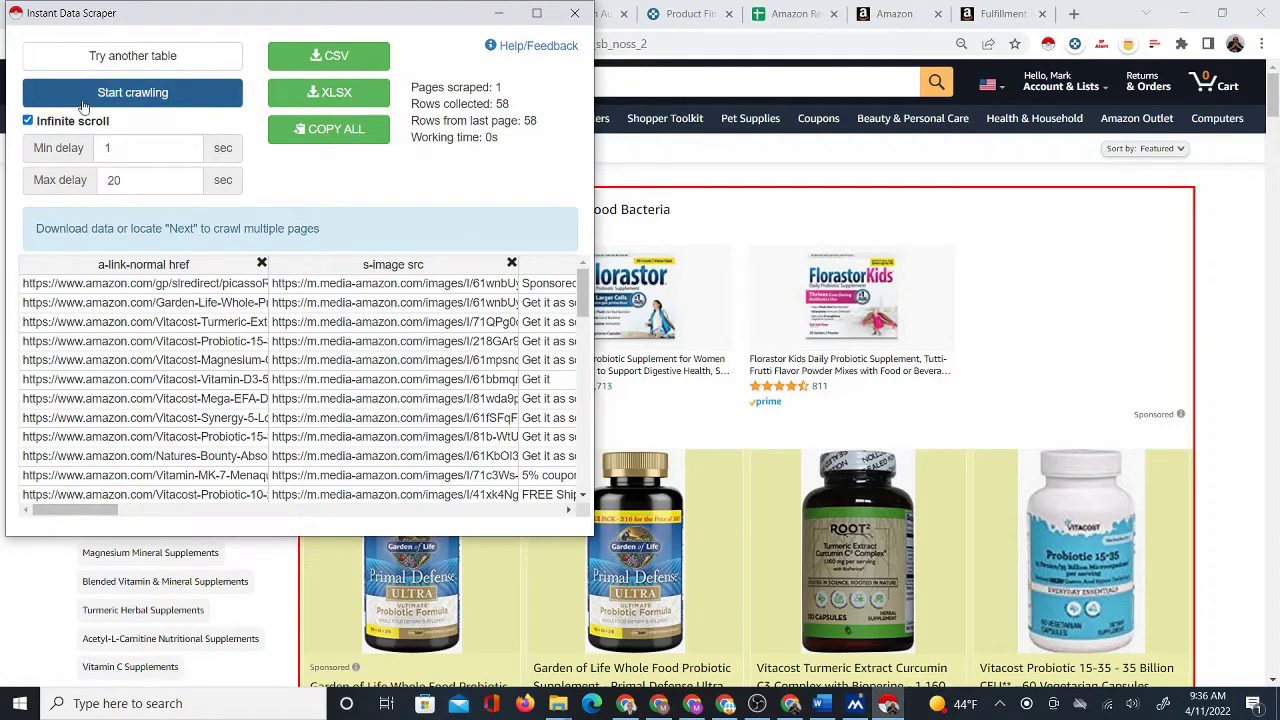
Turn off infinite scroll, locate the results' "Next" button for the scraper, and crawl all result pages.
click(28, 122)
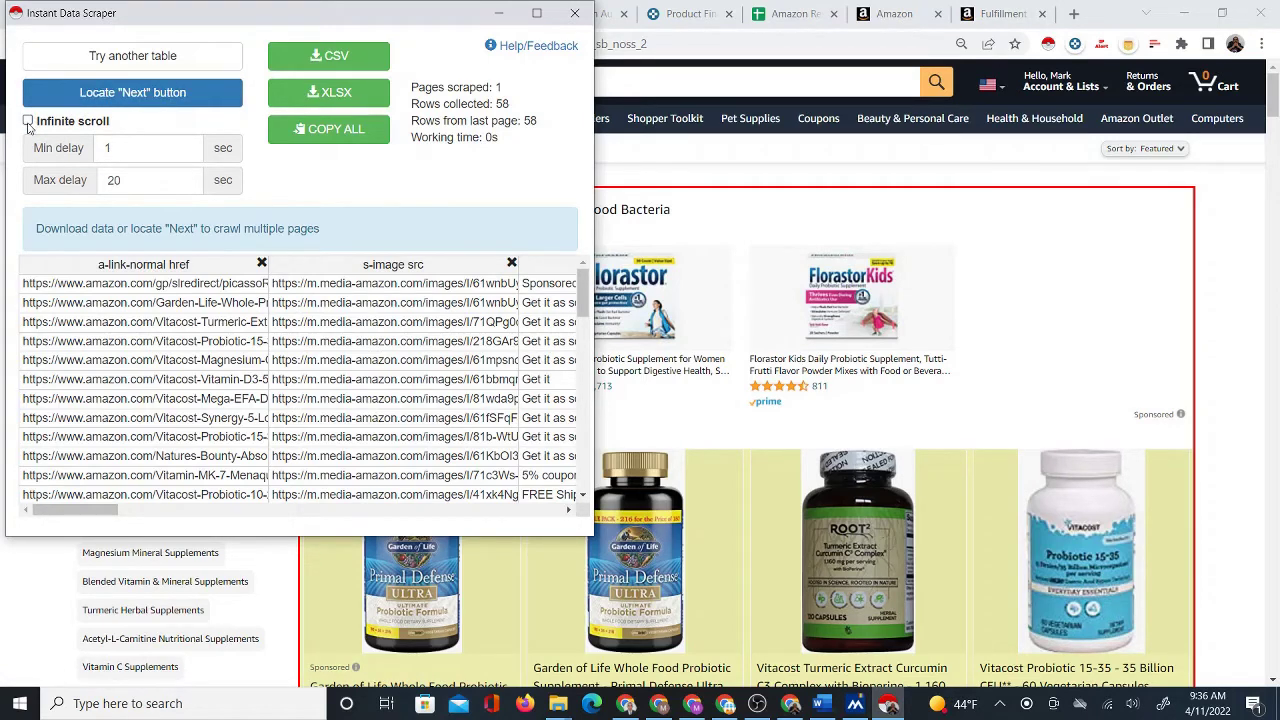
click(113, 97)
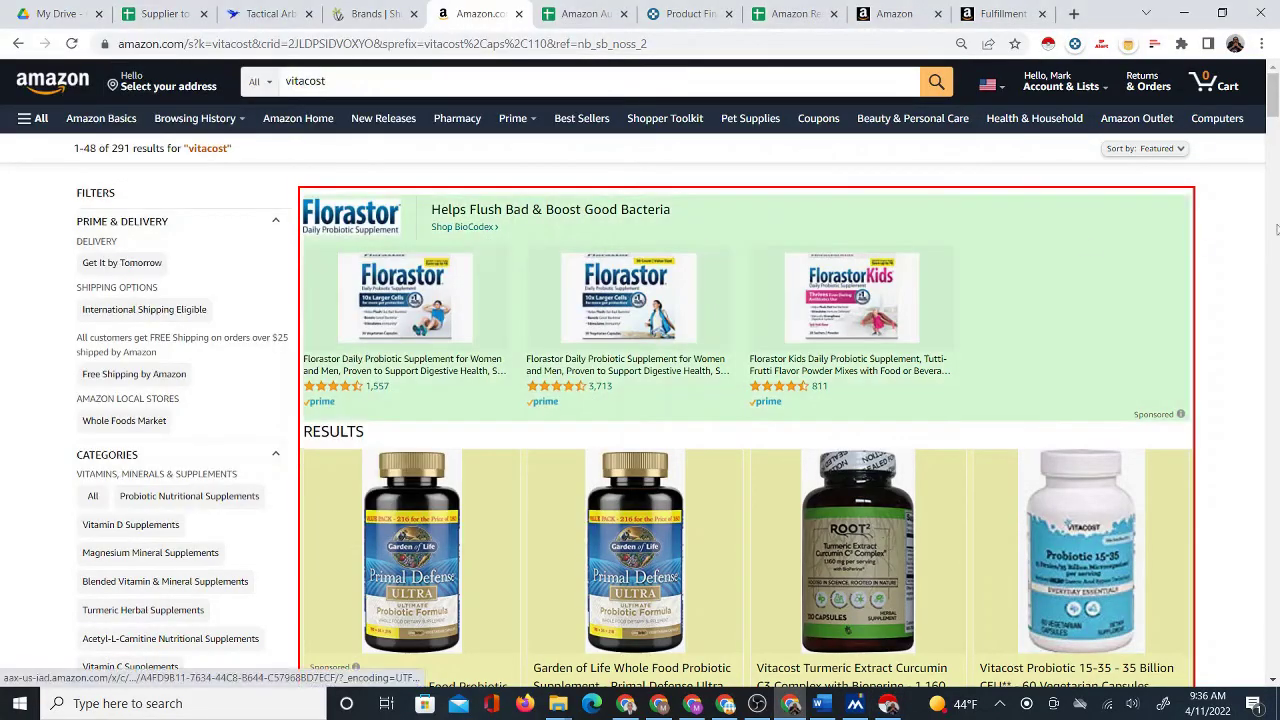
drag(1273, 100, 1273, 558)
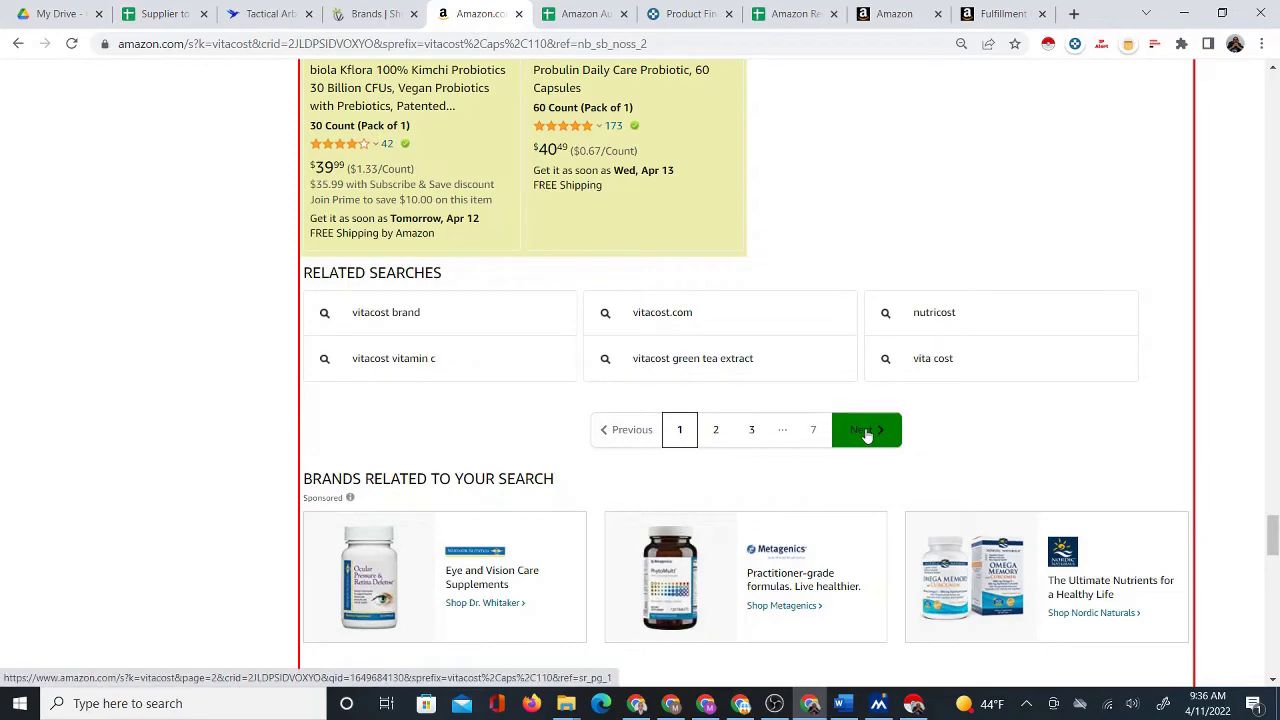
click(914, 704)
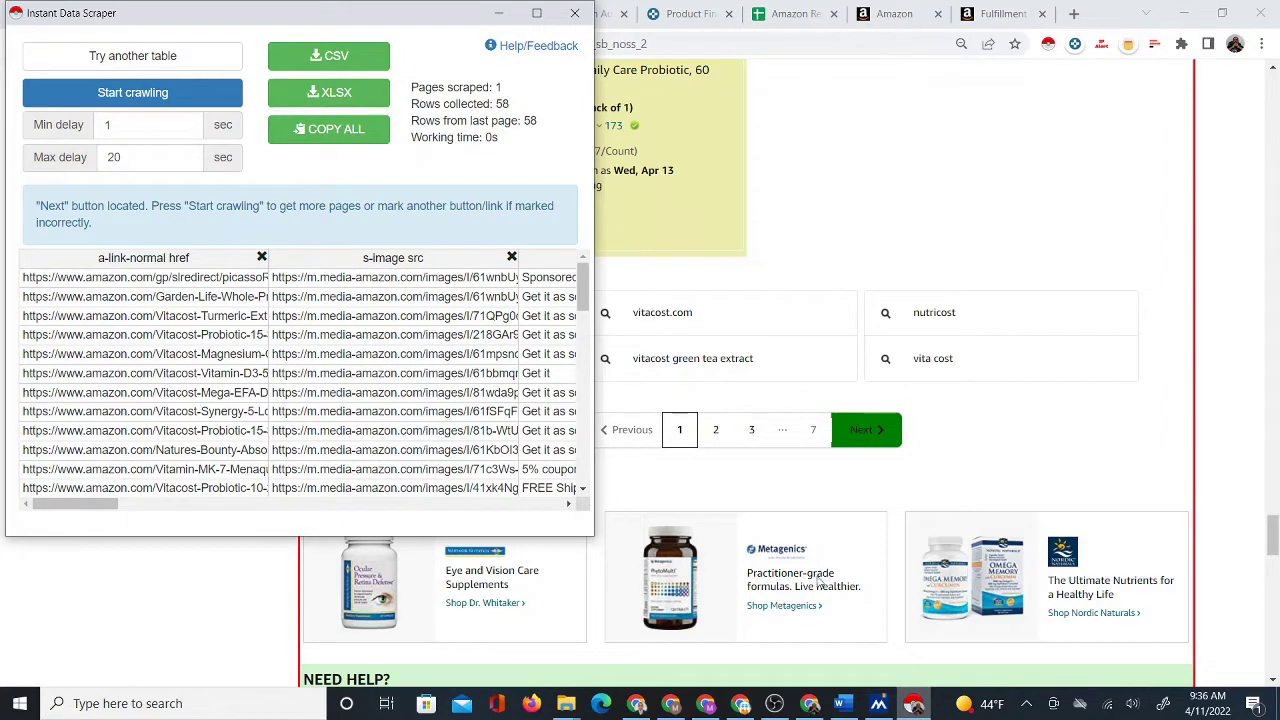
click(110, 93)
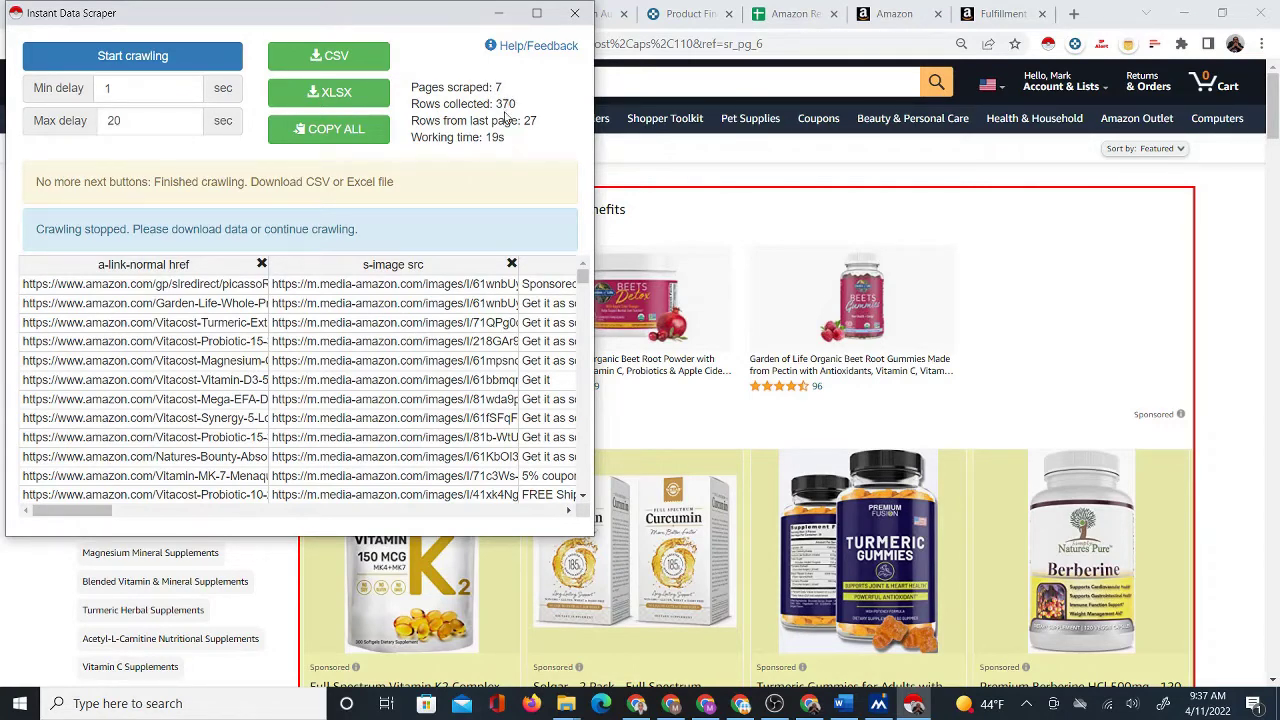
Download the scraped Amazon results as a CSV file and minimize the scraper window.
drag(446, 13, 406, 40)
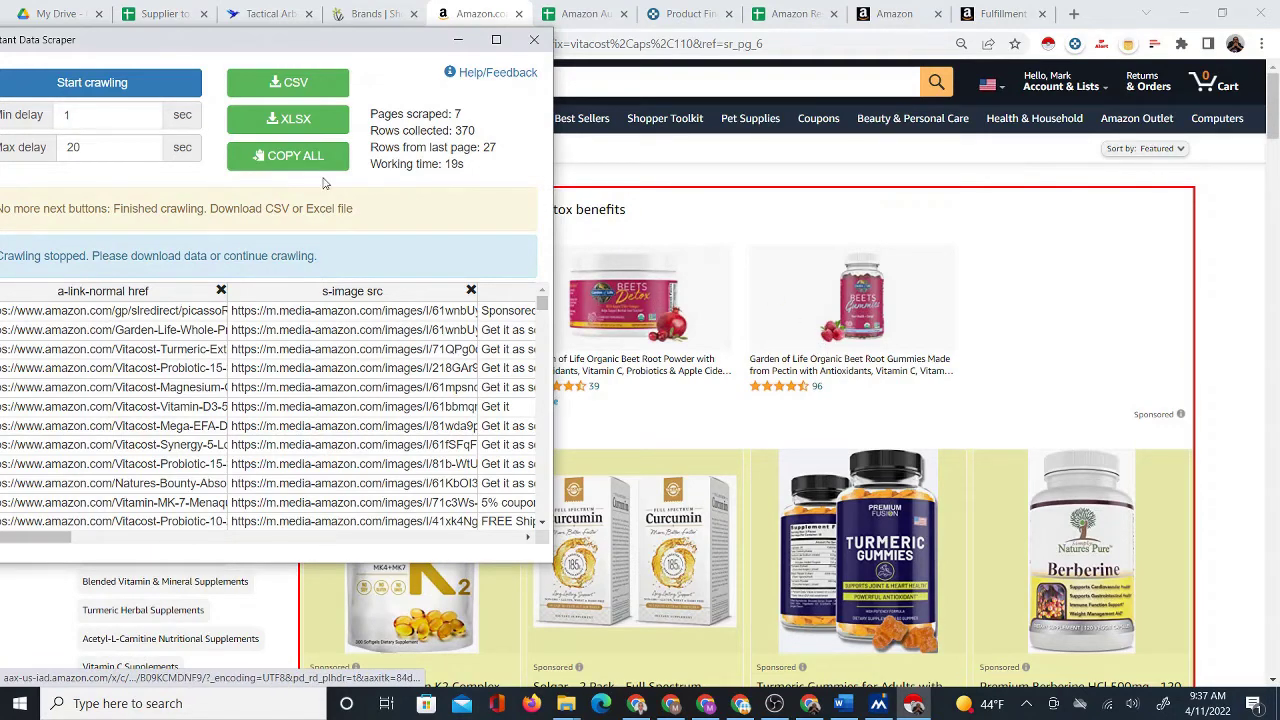
drag(349, 42, 570, 63)
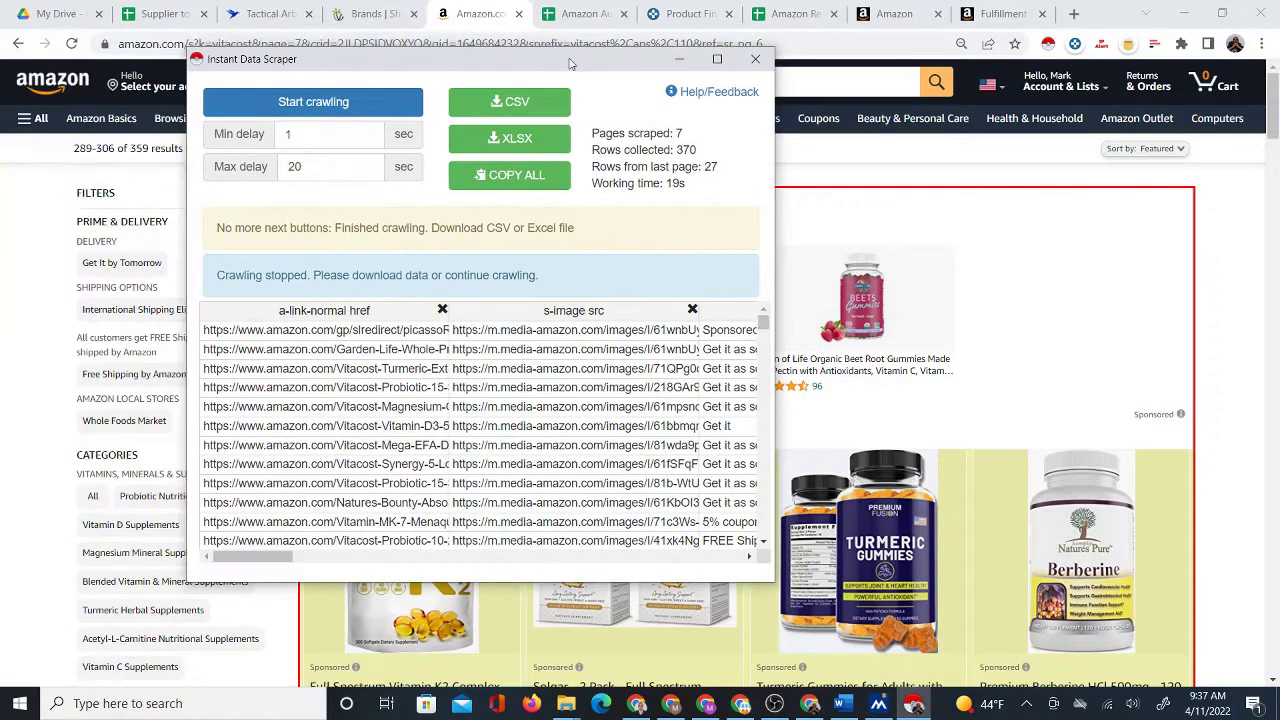
click(505, 104)
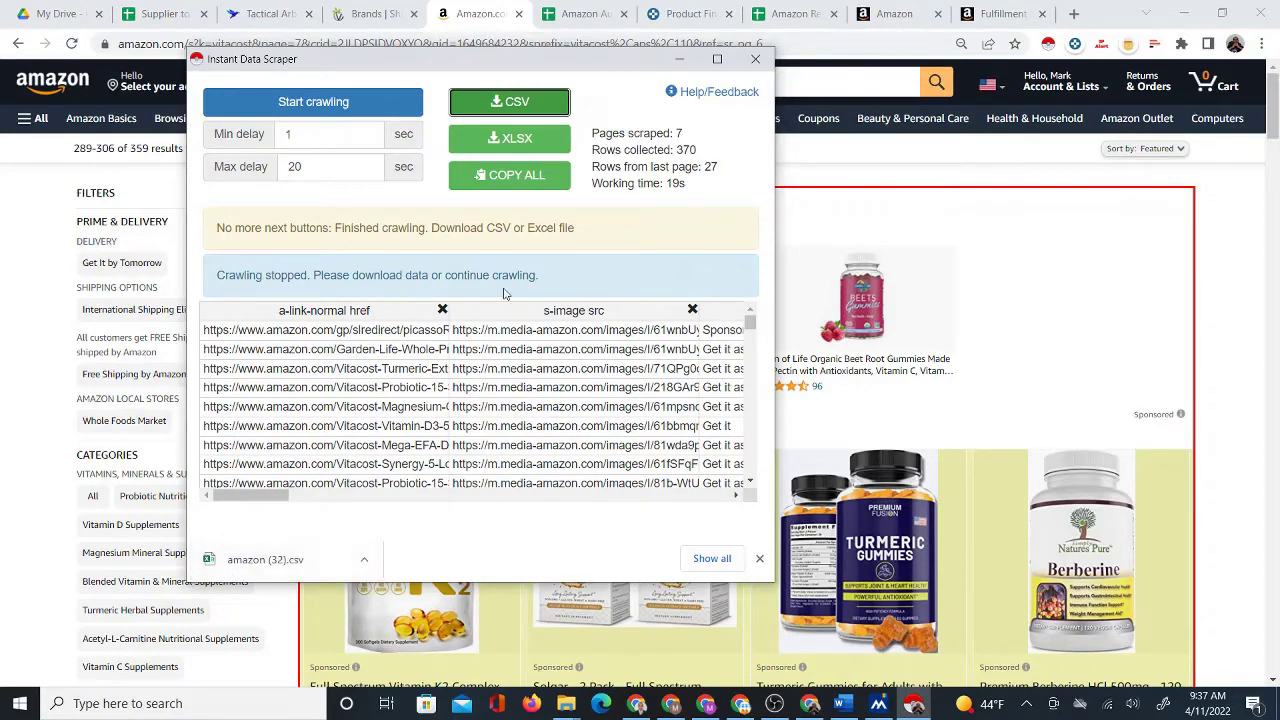
click(680, 60)
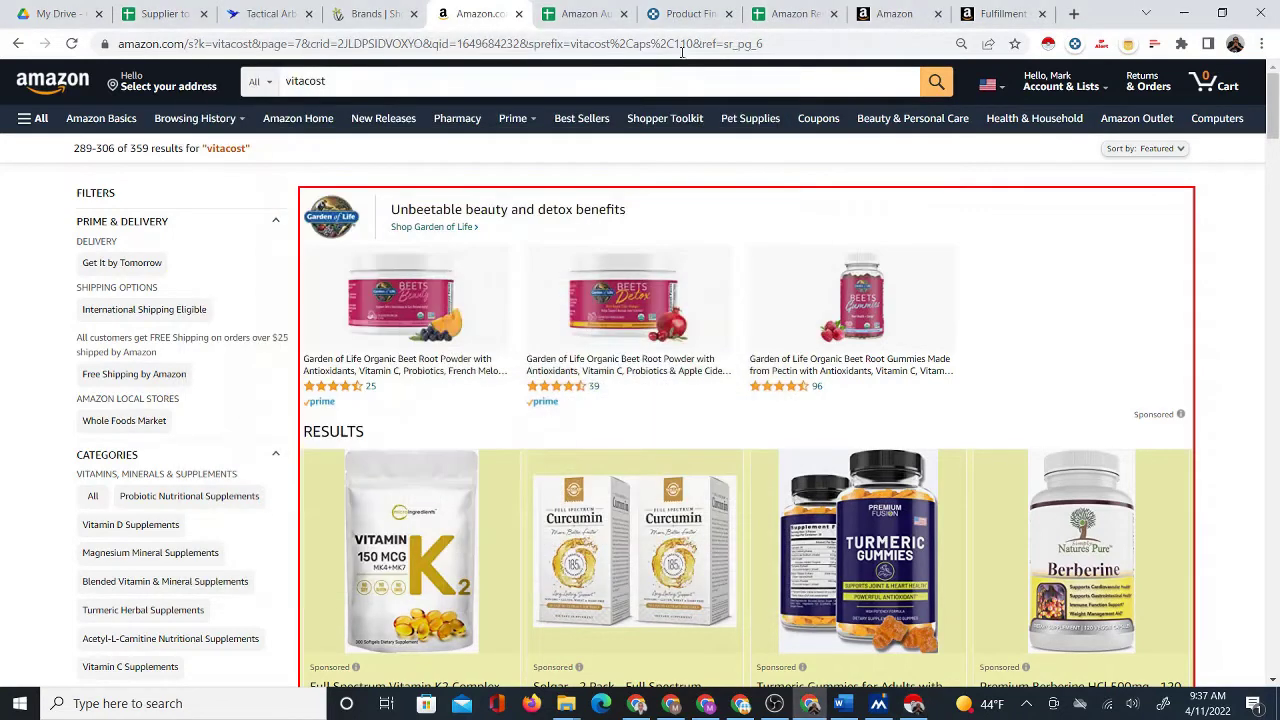
In the Amazon AutoSourcer spreadsheet, clear the IDS CSV data from the Sourcing Sheet and check that the IDS CSV sheet is empty.
click(568, 14)
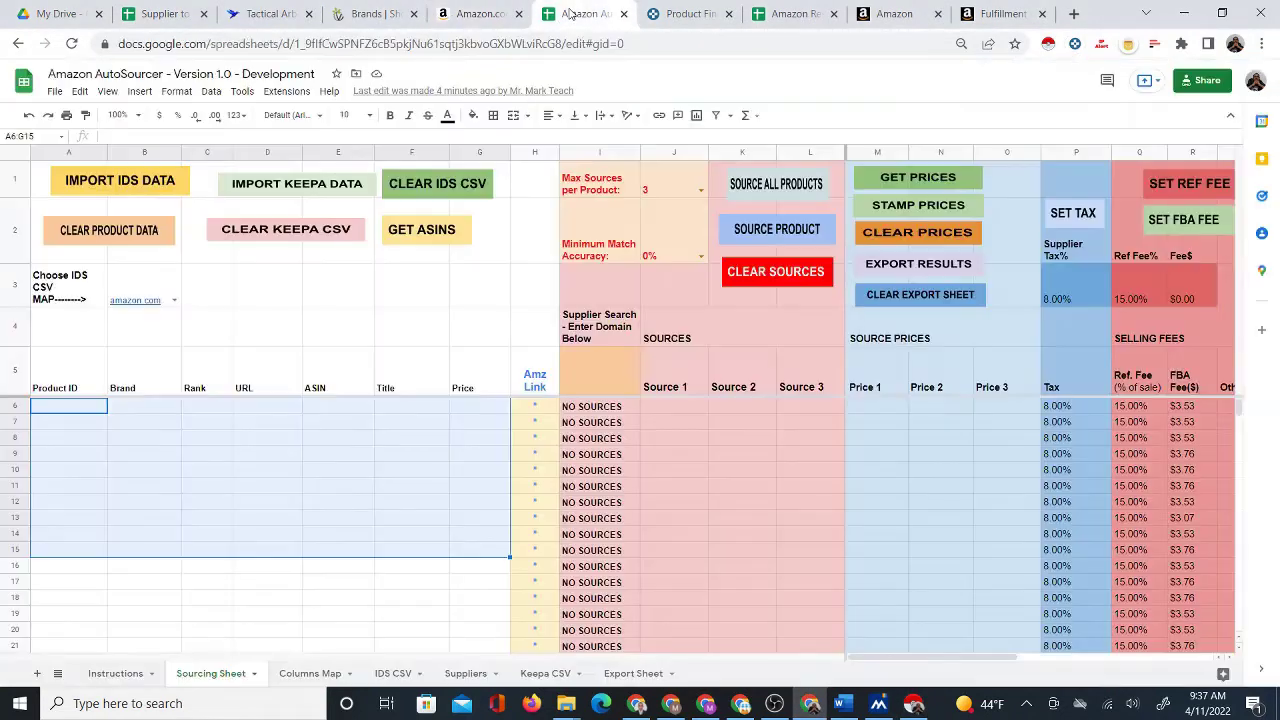
click(88, 410)
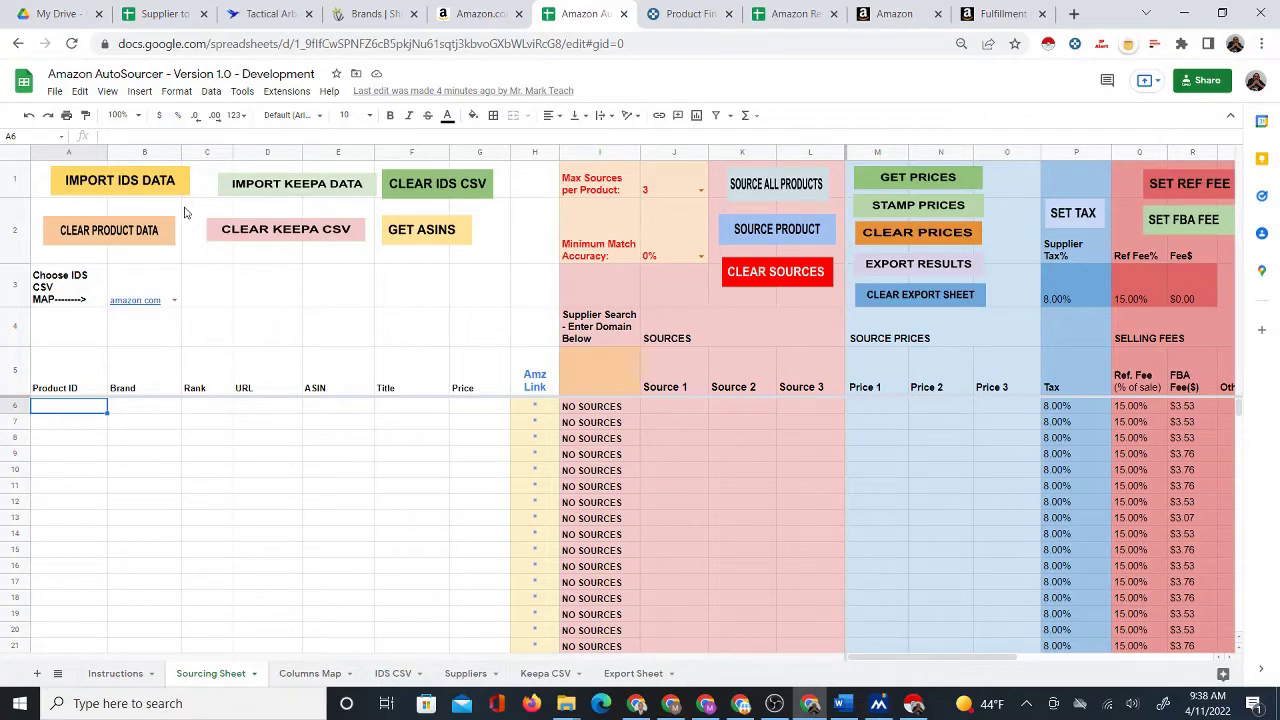
click(397, 674)
click(247, 675)
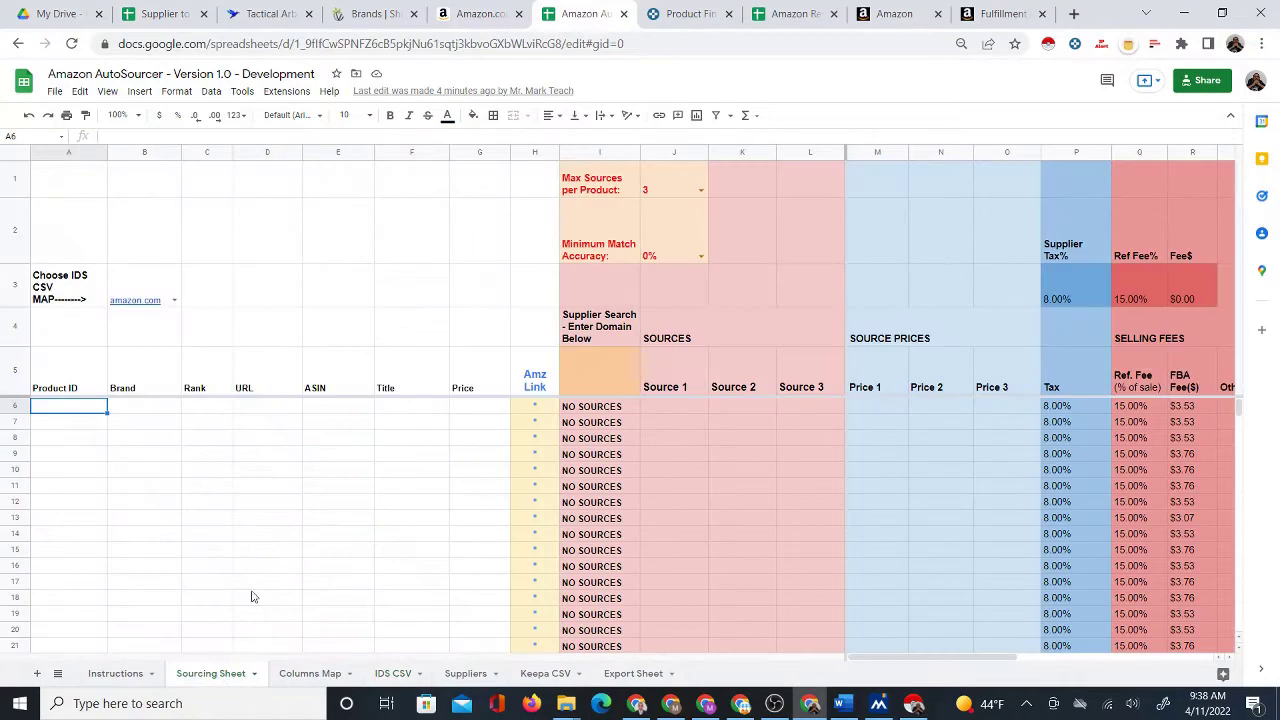
click(418, 191)
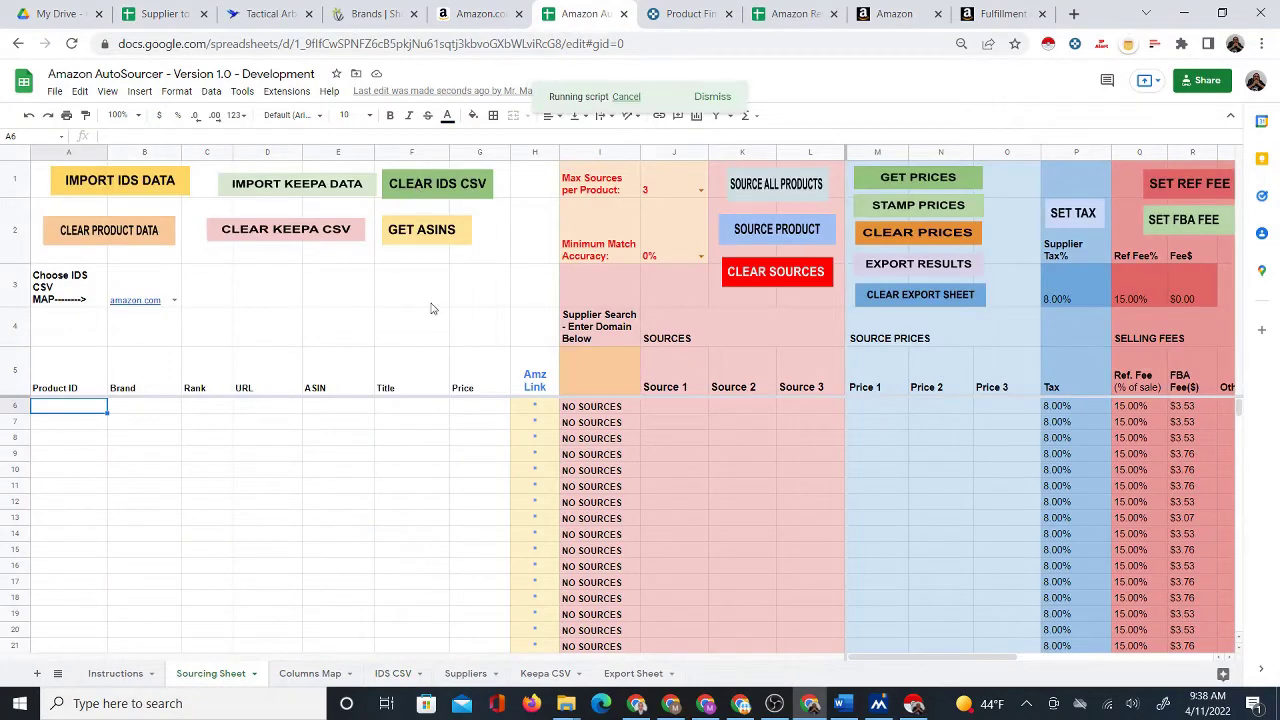
click(394, 674)
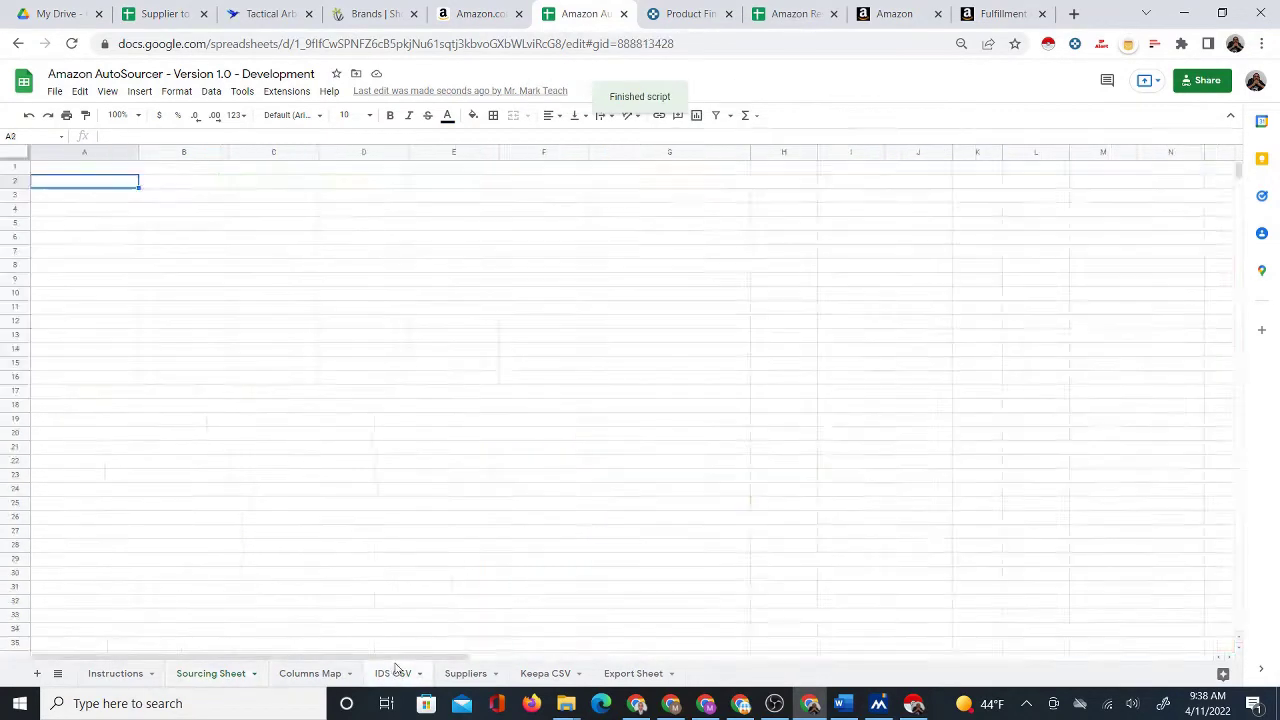
click(210, 675)
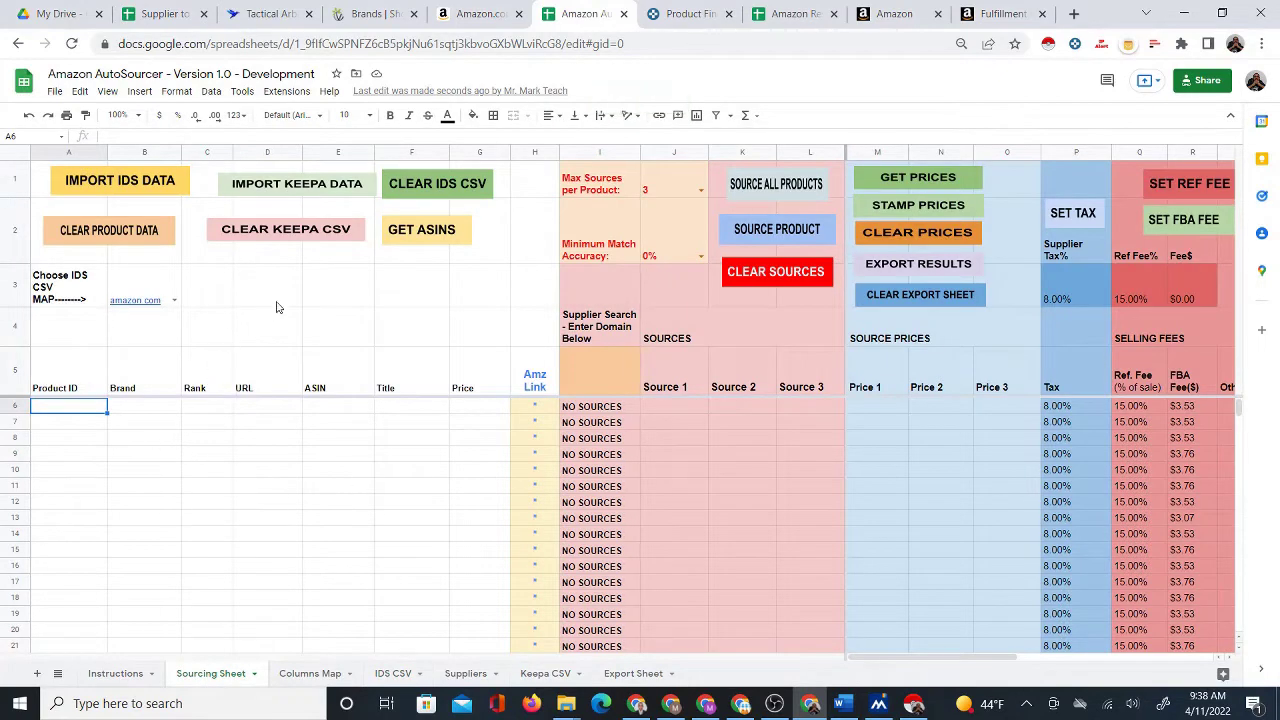
Import amazon (32).csv from the Downloads folder into the IDS CSV sheet, replacing the current sheet.
click(394, 673)
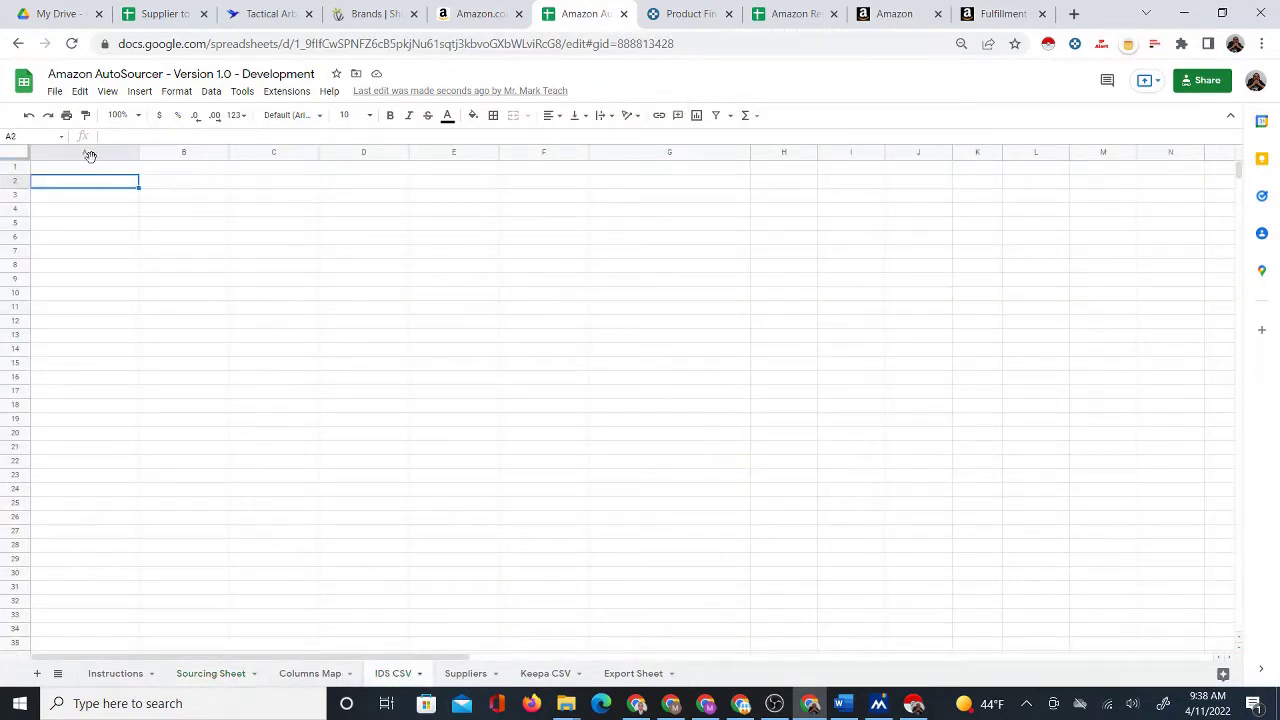
click(93, 171)
click(55, 91)
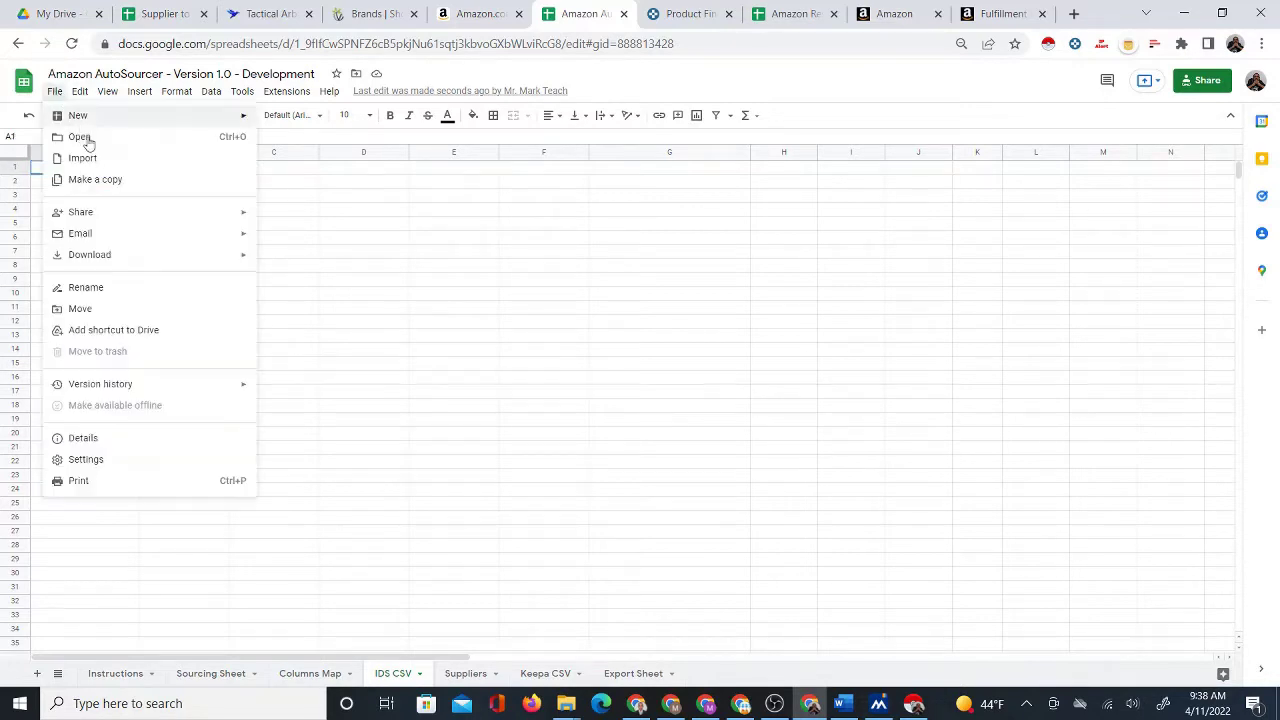
click(104, 162)
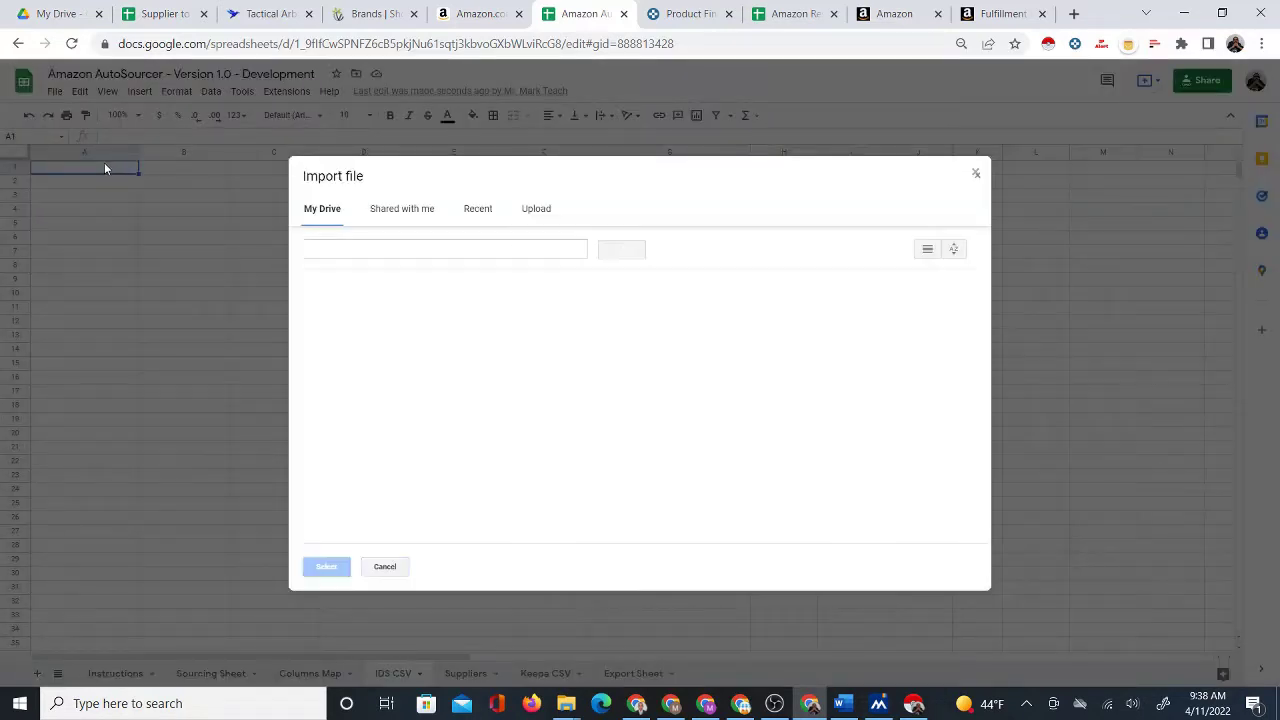
click(537, 208)
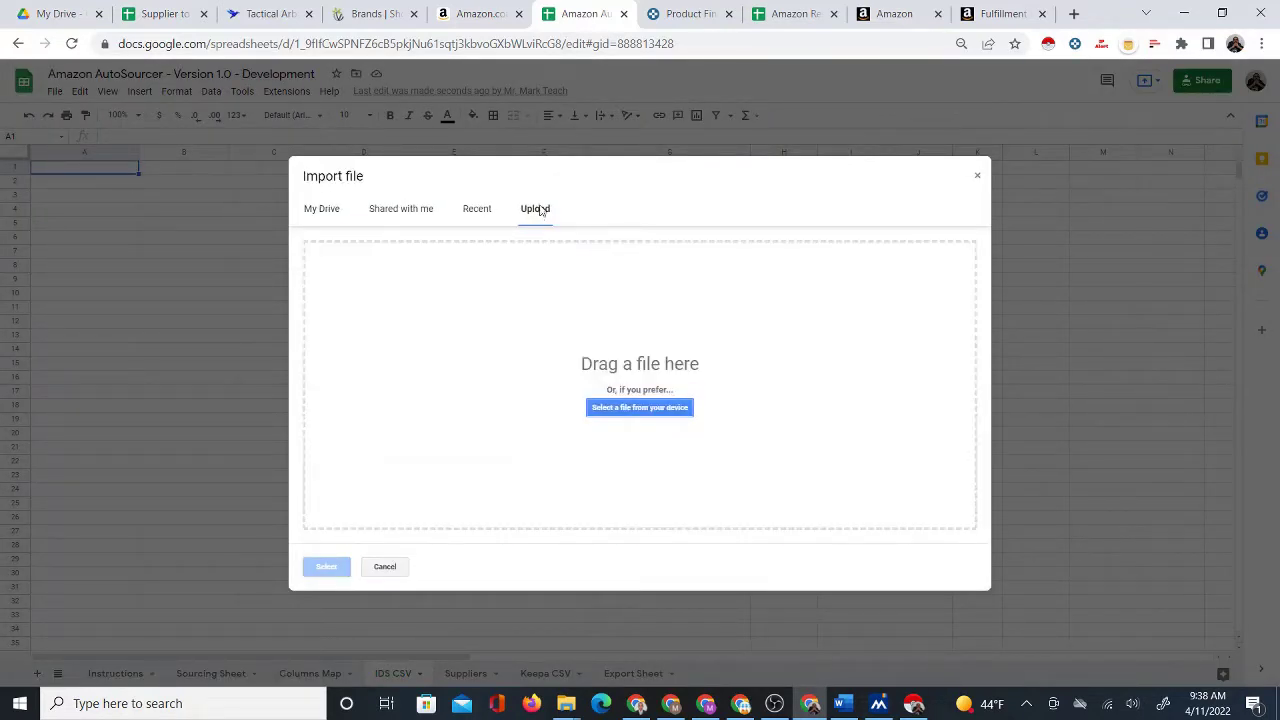
click(645, 412)
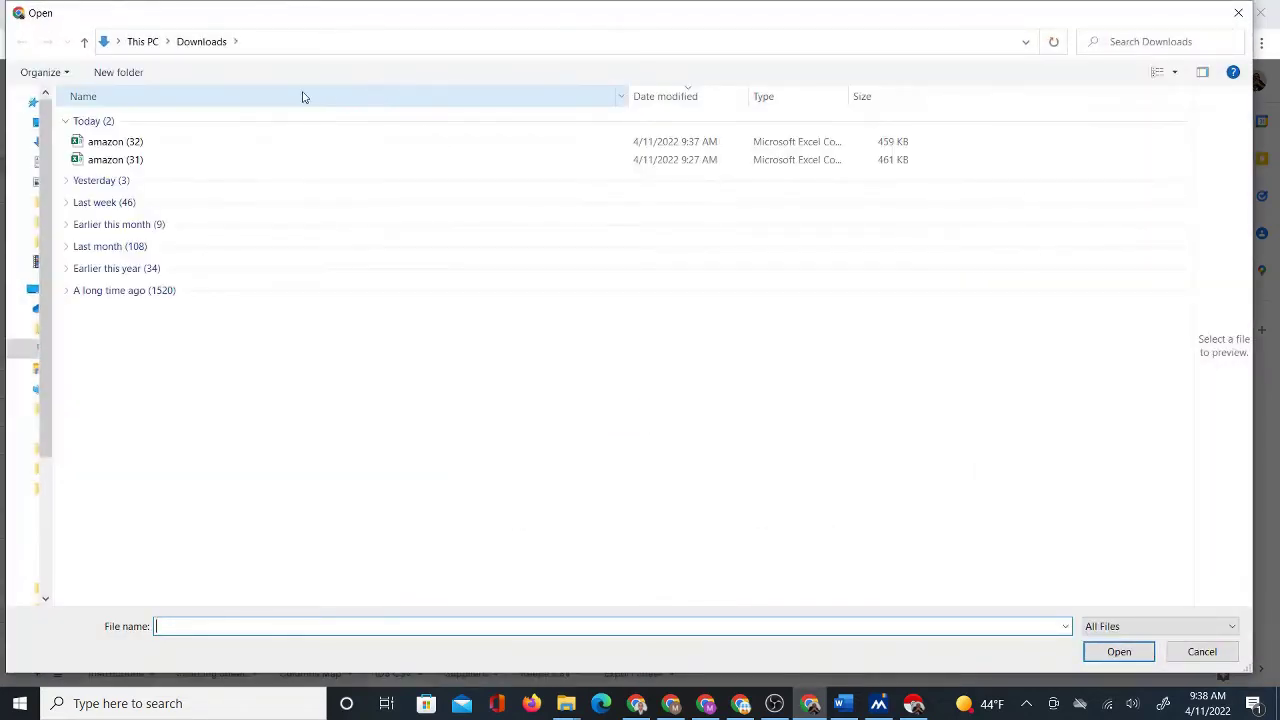
click(134, 143)
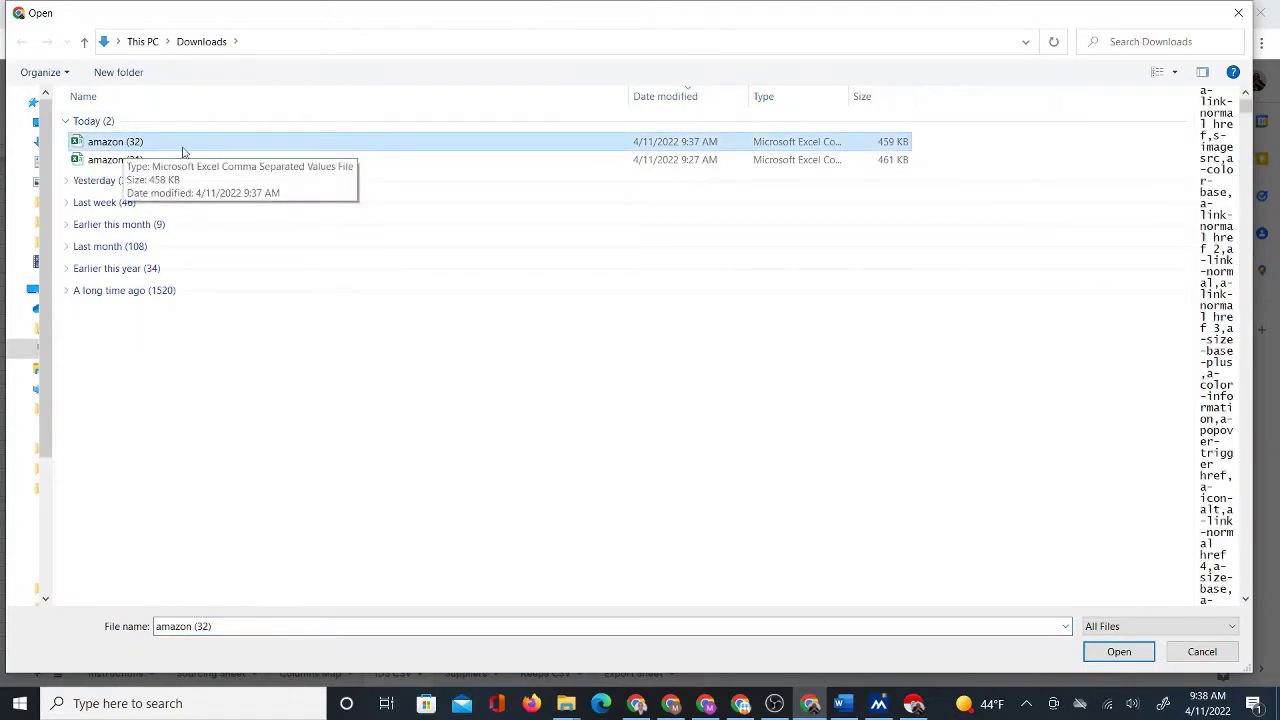
click(1112, 652)
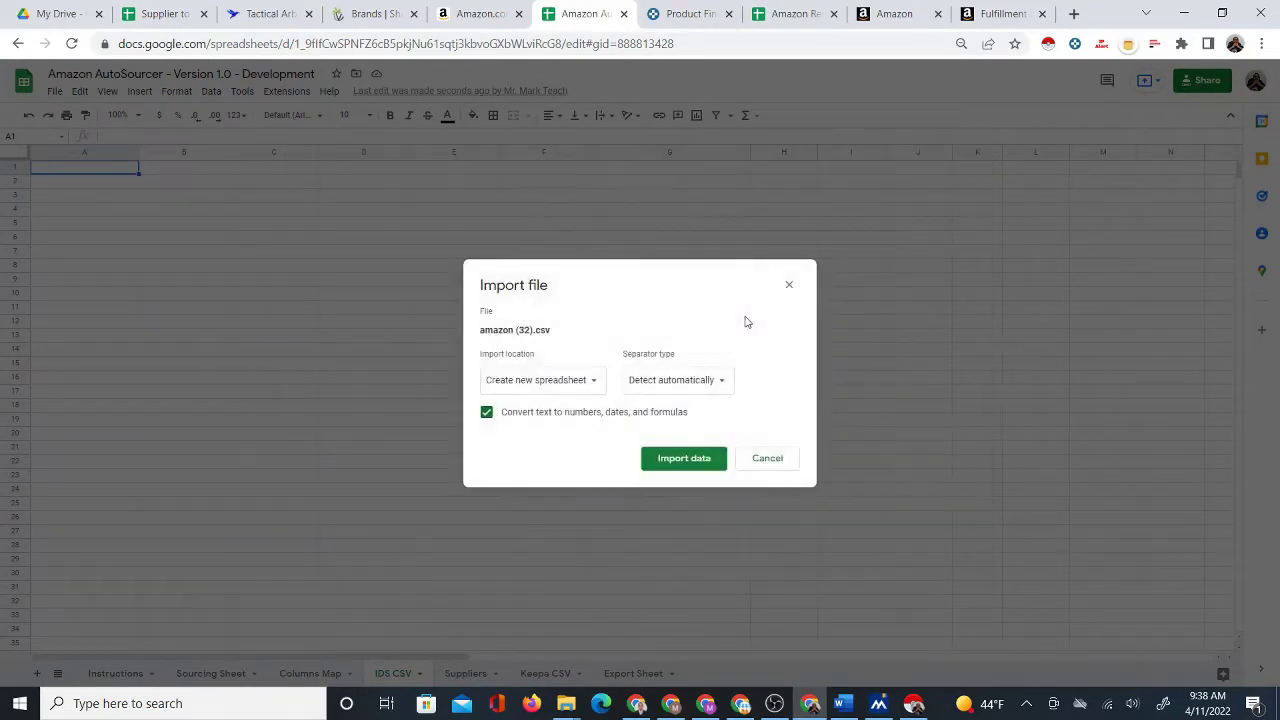
click(592, 383)
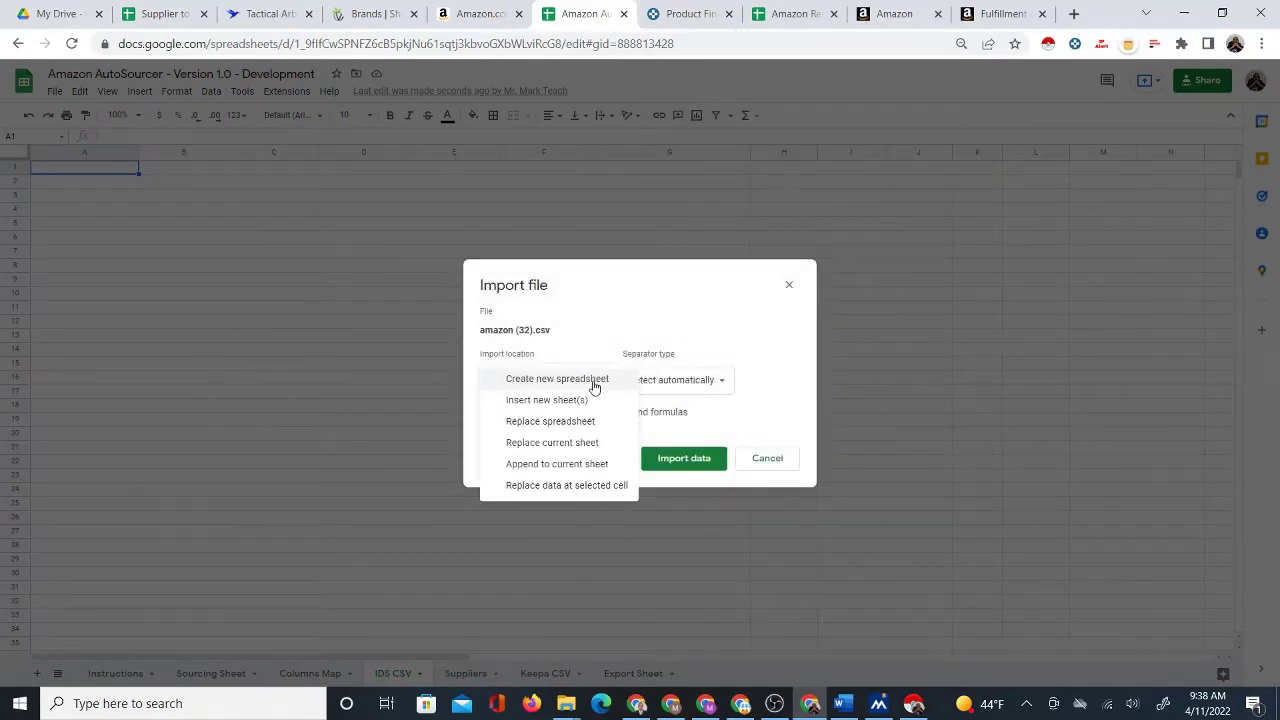
click(560, 442)
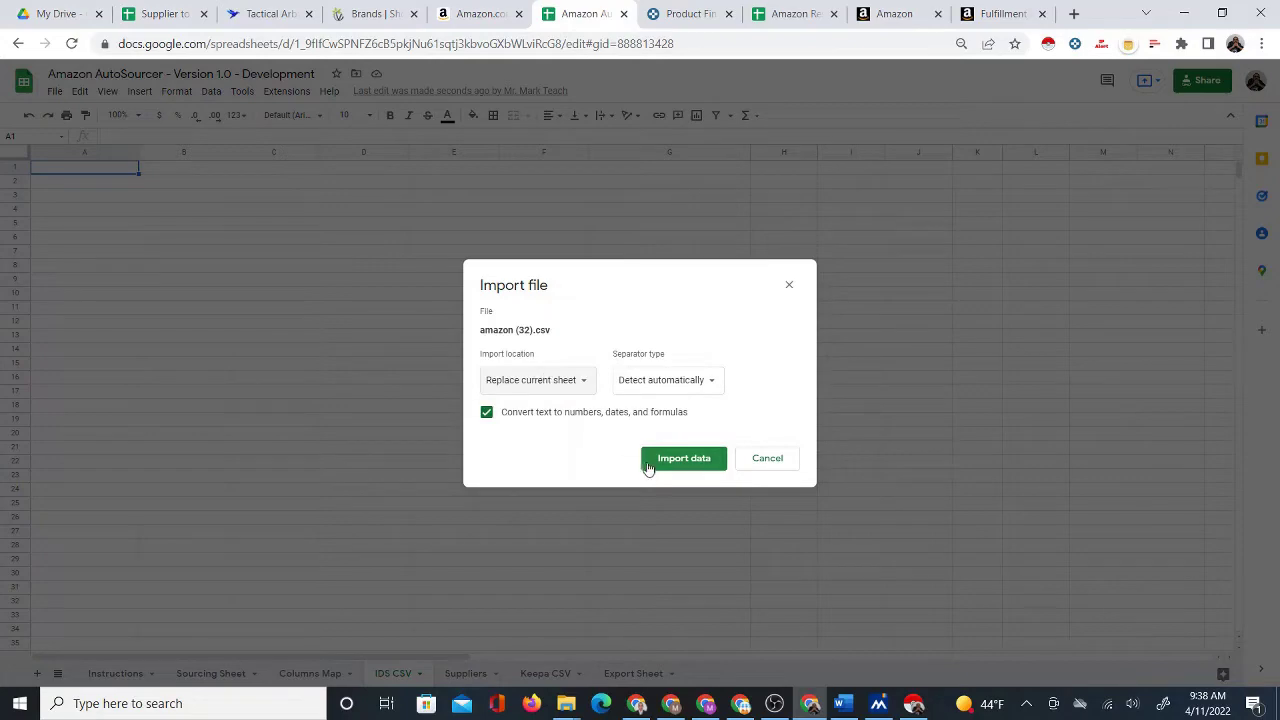
click(680, 461)
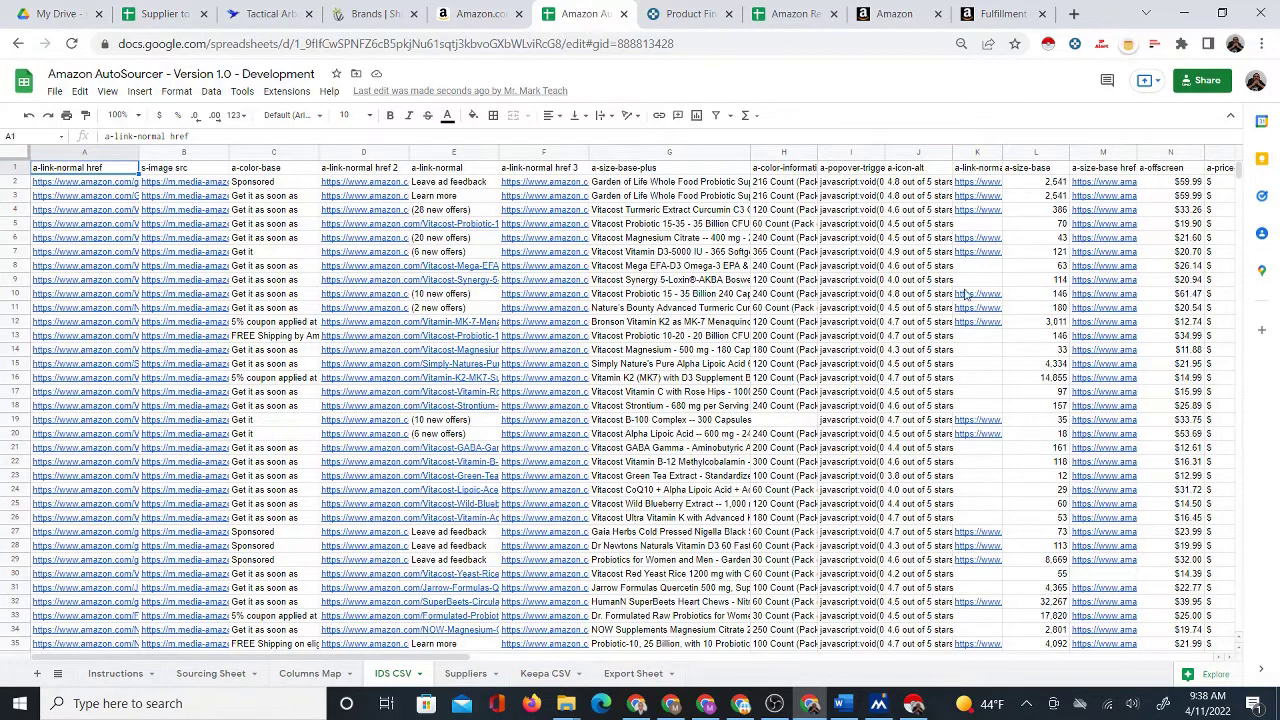
Import the IDS data into the Sourcing Sheet using the amazon.com map, comparing it with the IDS CSV sheet.
click(205, 674)
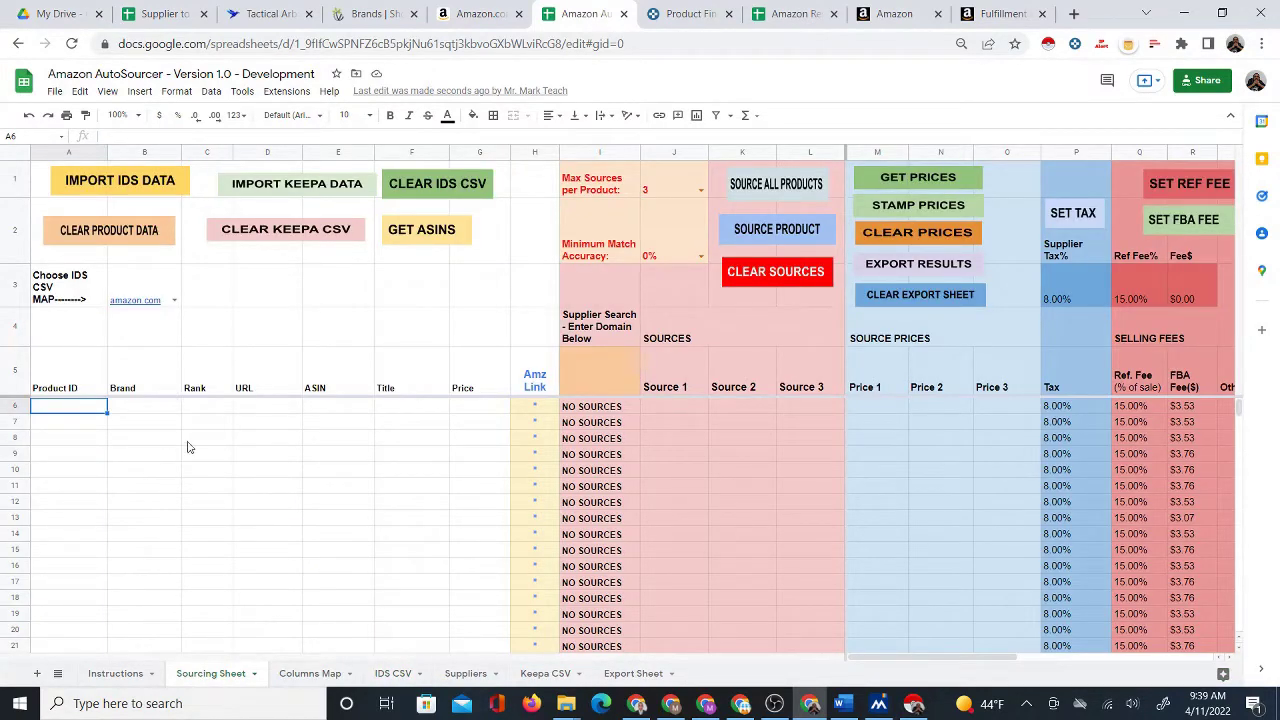
click(121, 185)
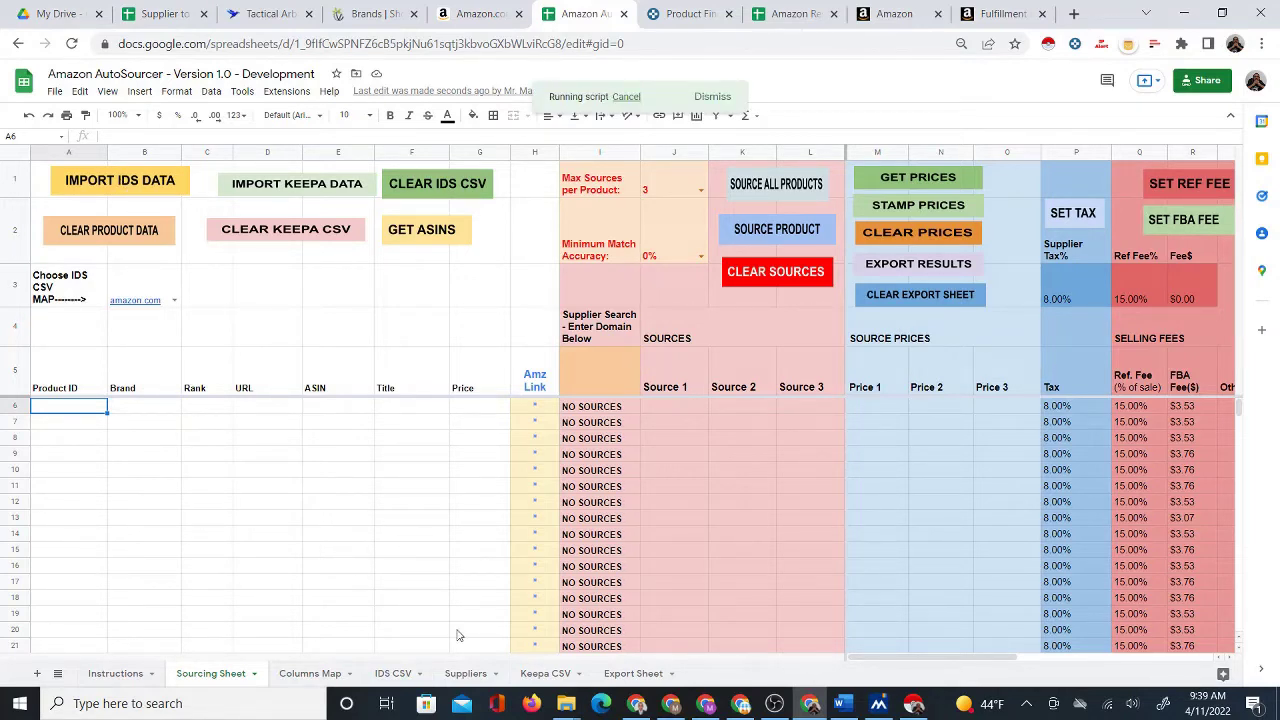
click(408, 676)
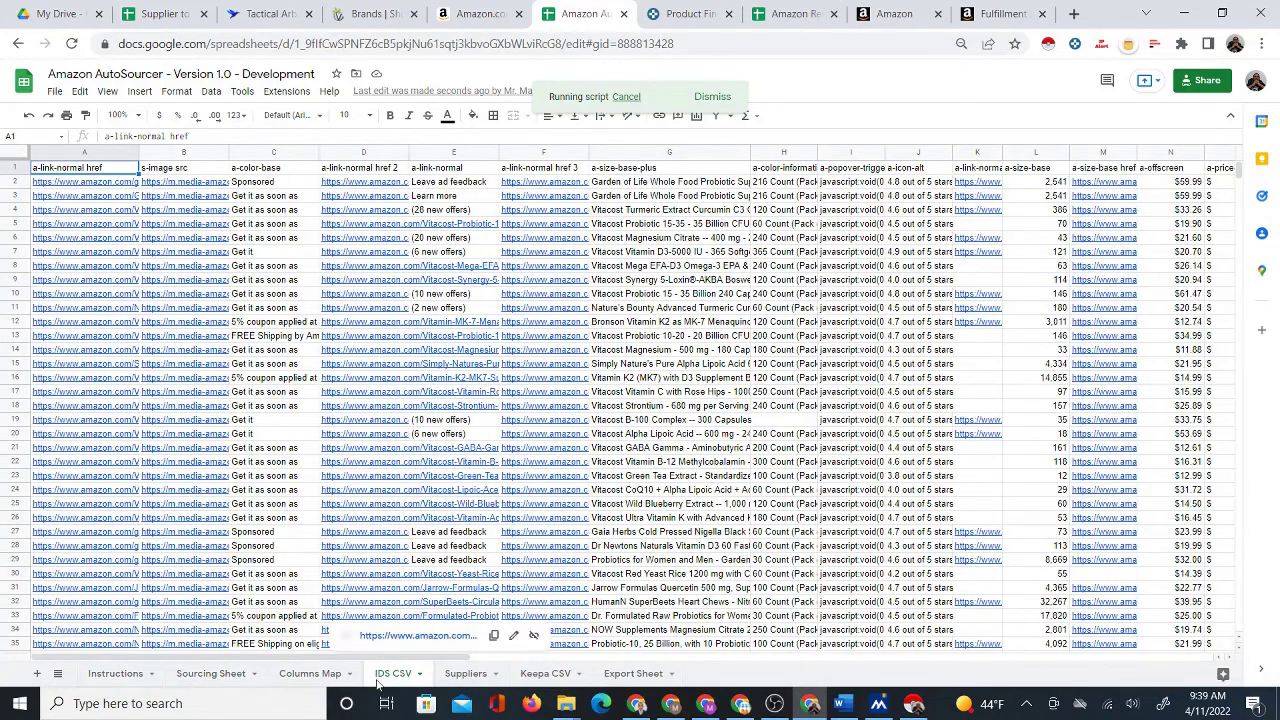
click(212, 676)
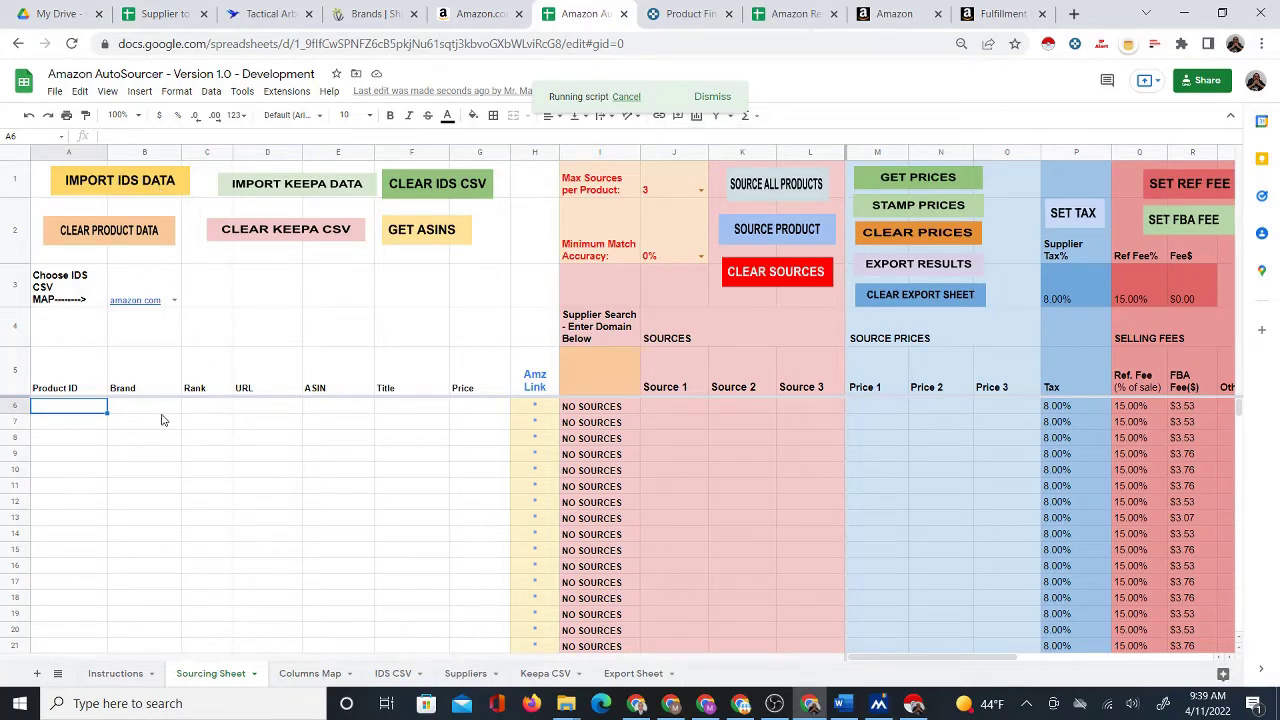
click(398, 678)
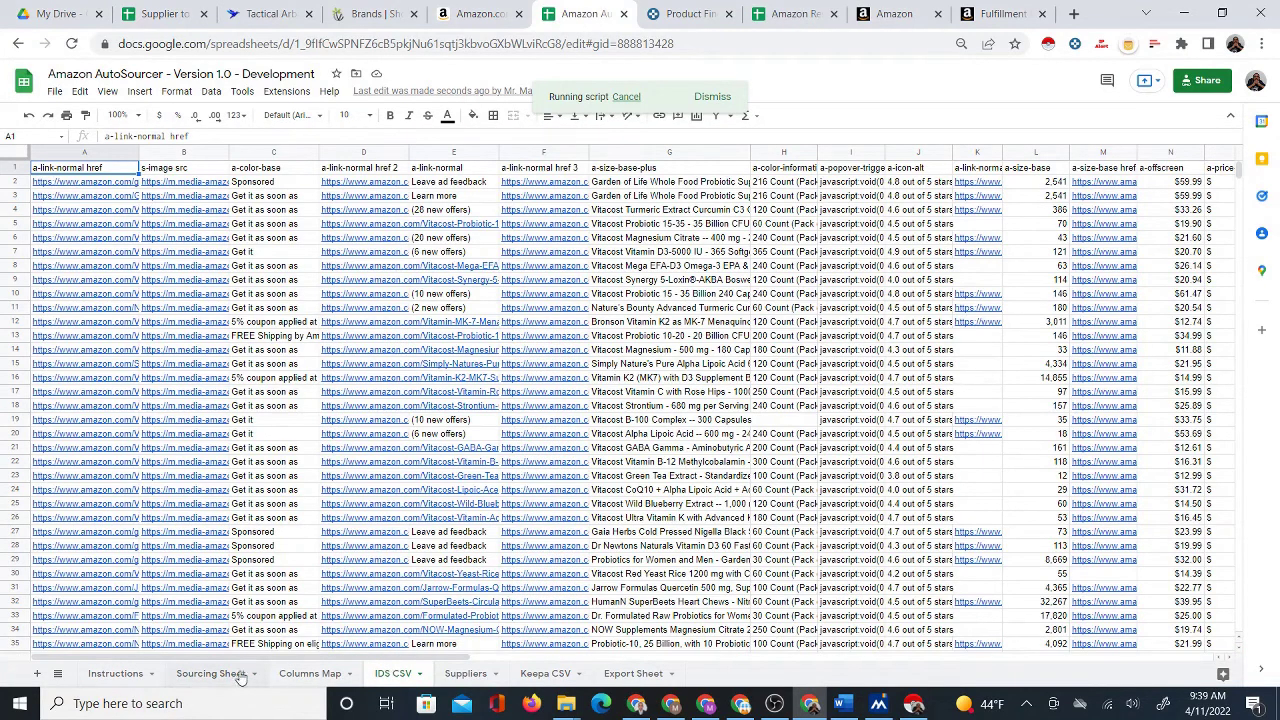
click(236, 678)
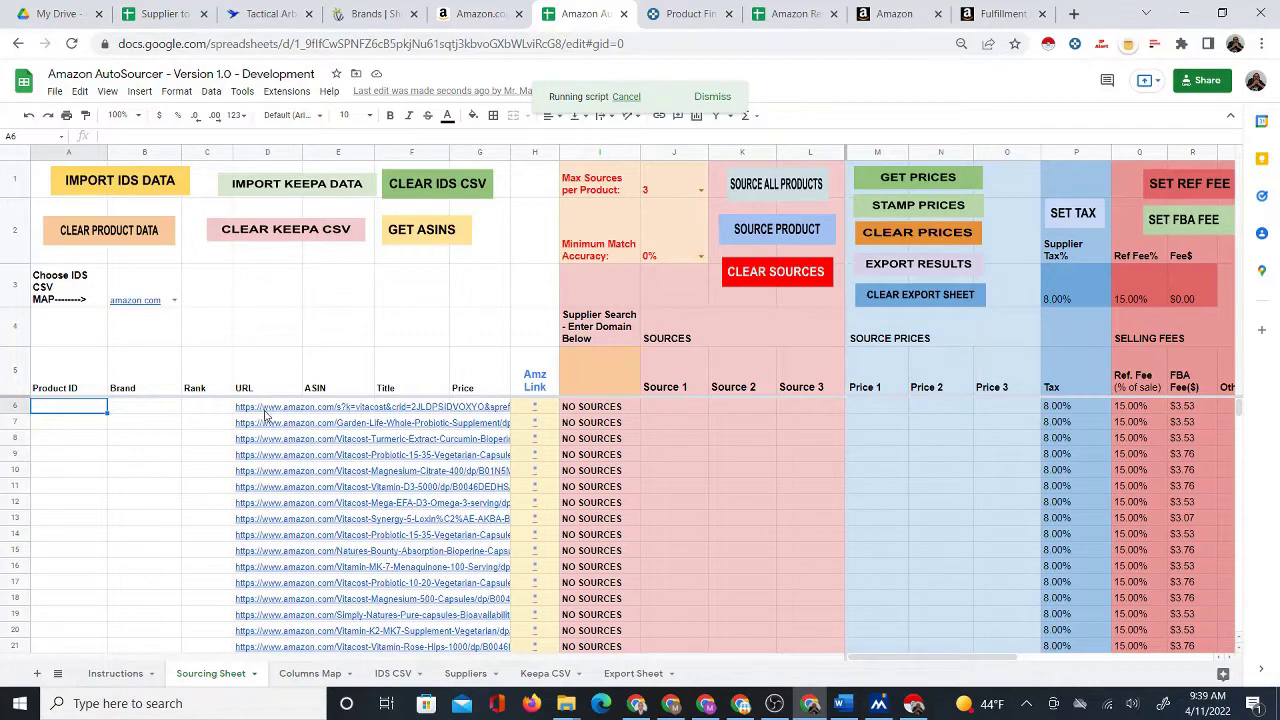
Check the amazon.com column mapping on the Columns Map sheet, then return to the Sourcing Sheet's ASIN column.
click(305, 673)
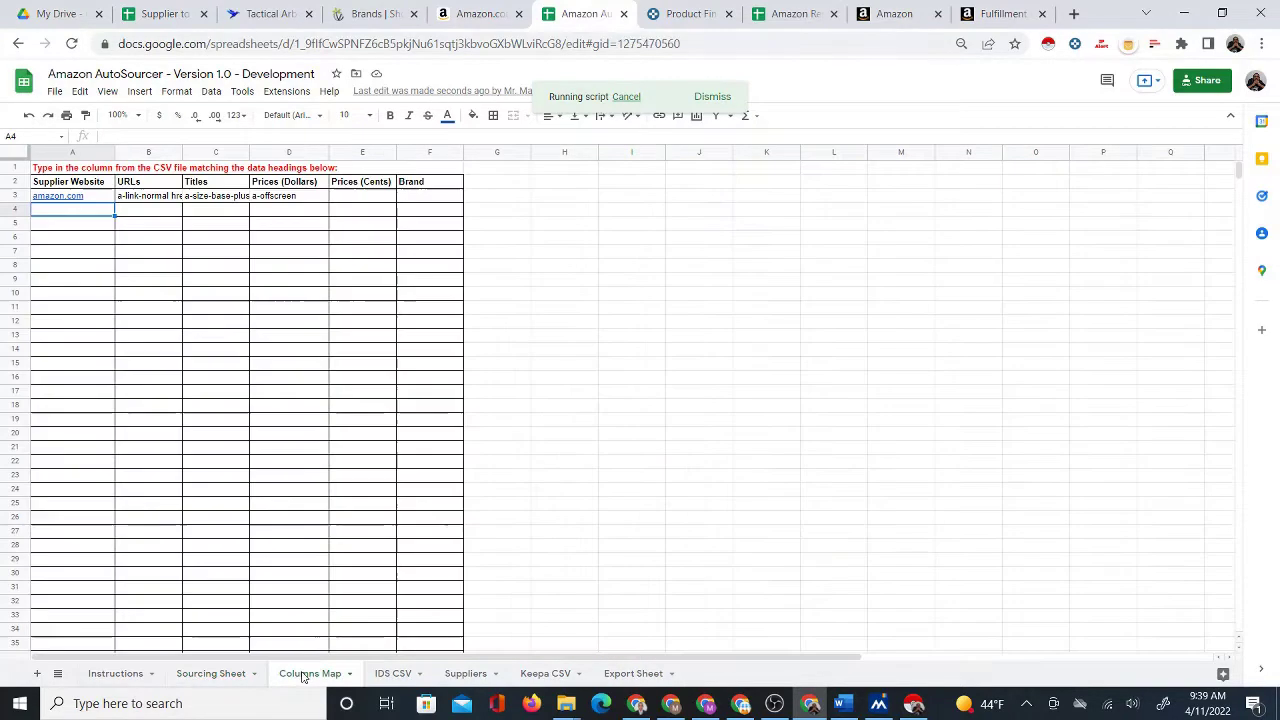
click(240, 675)
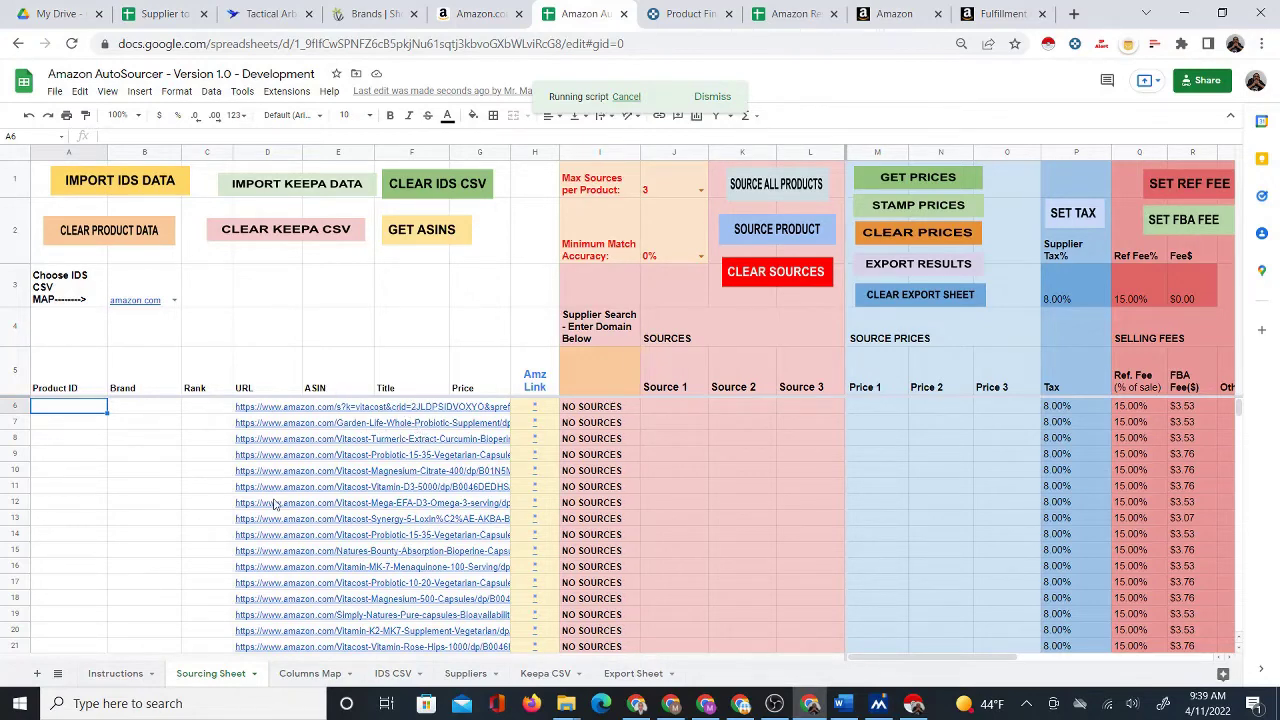
click(338, 407)
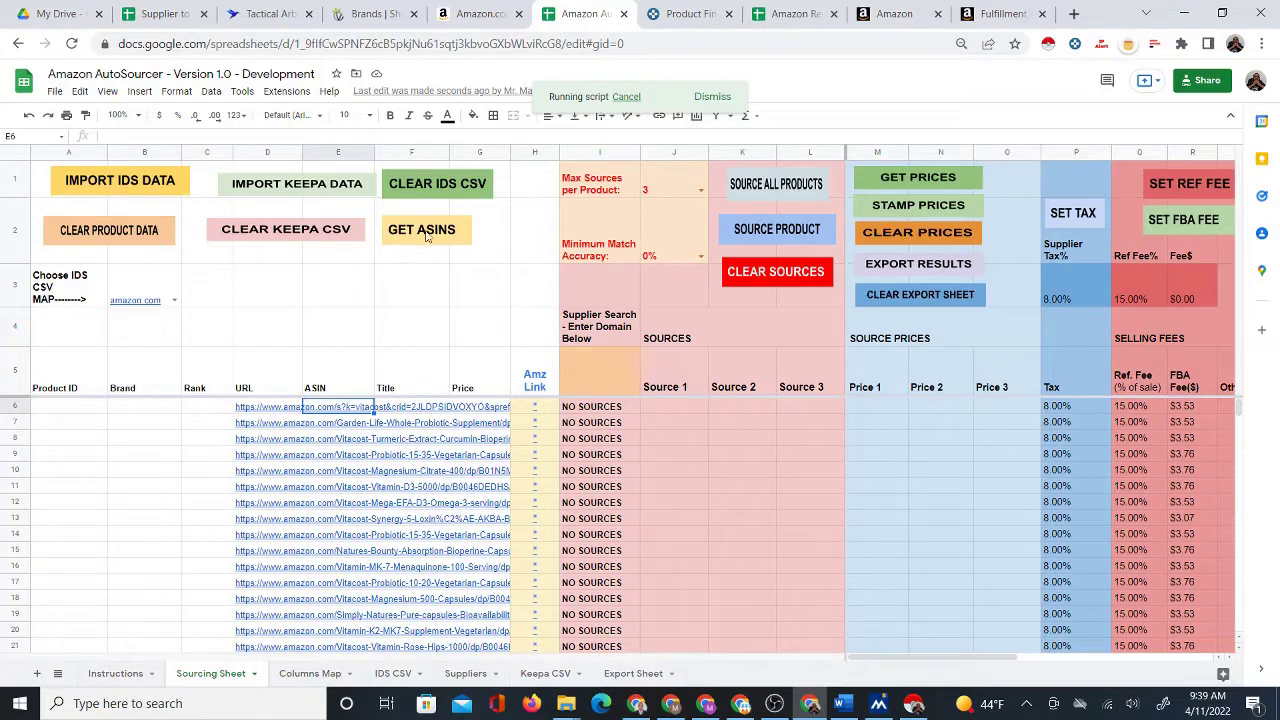
Examine the sponsored and regular product listings on the Amazon search results page for vitacost.
click(490, 12)
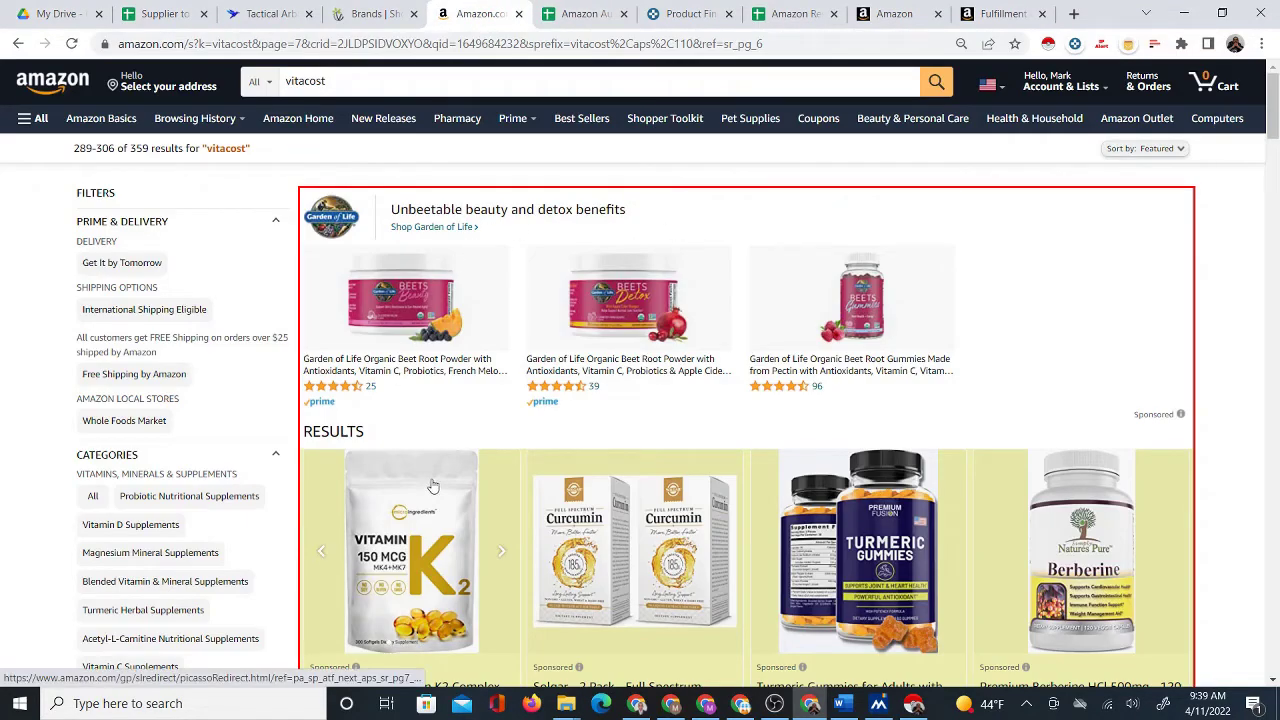
scroll(697, 408, down, 2)
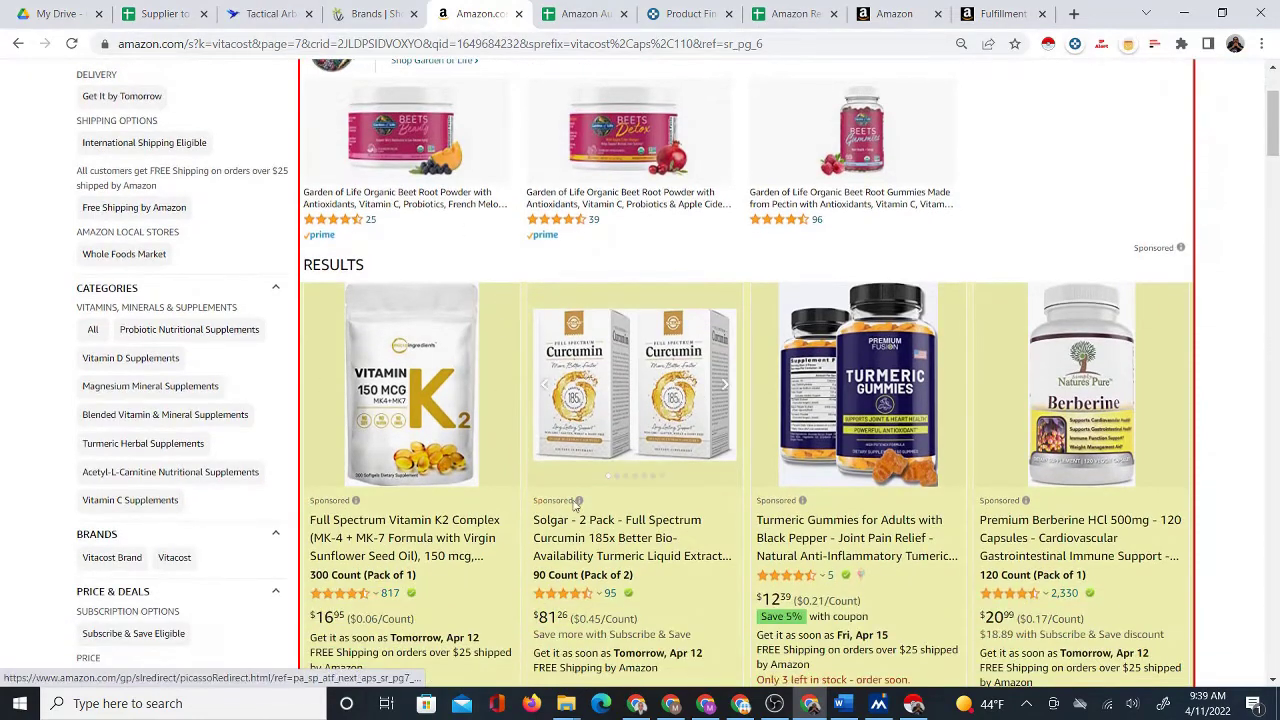
click(577, 500)
scroll(575, 510, down, 2)
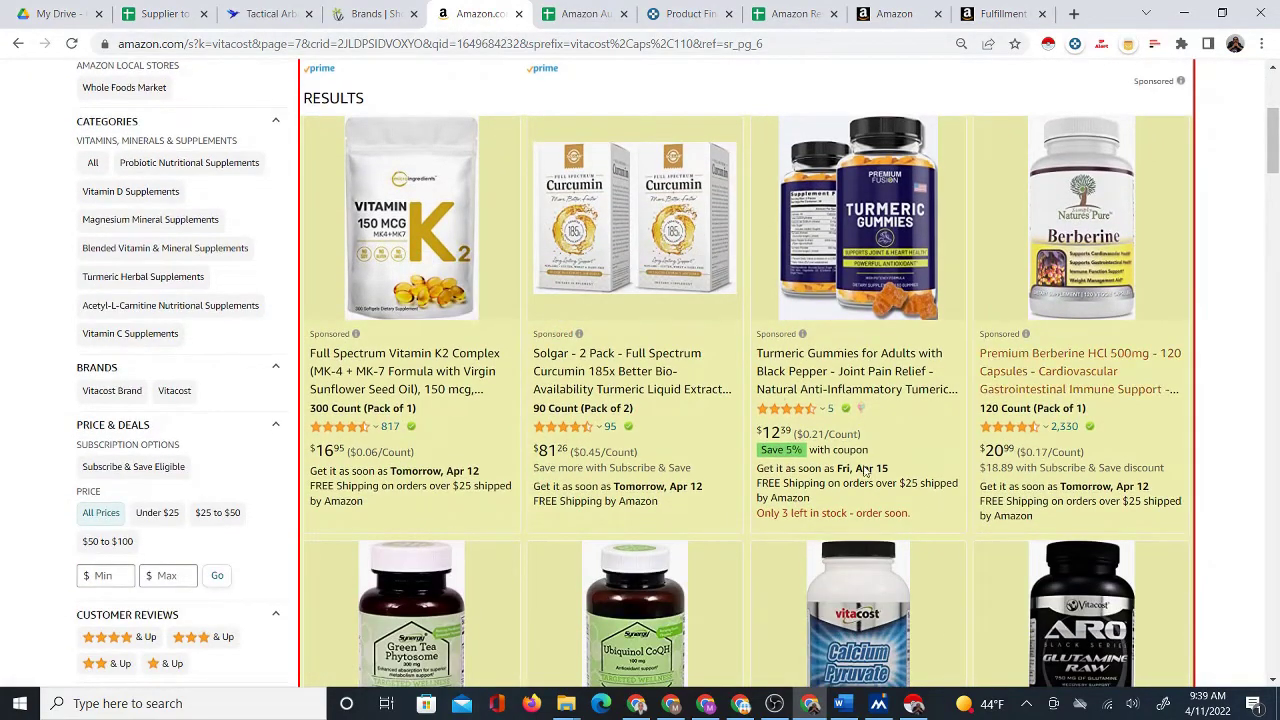
scroll(481, 453, down, 2)
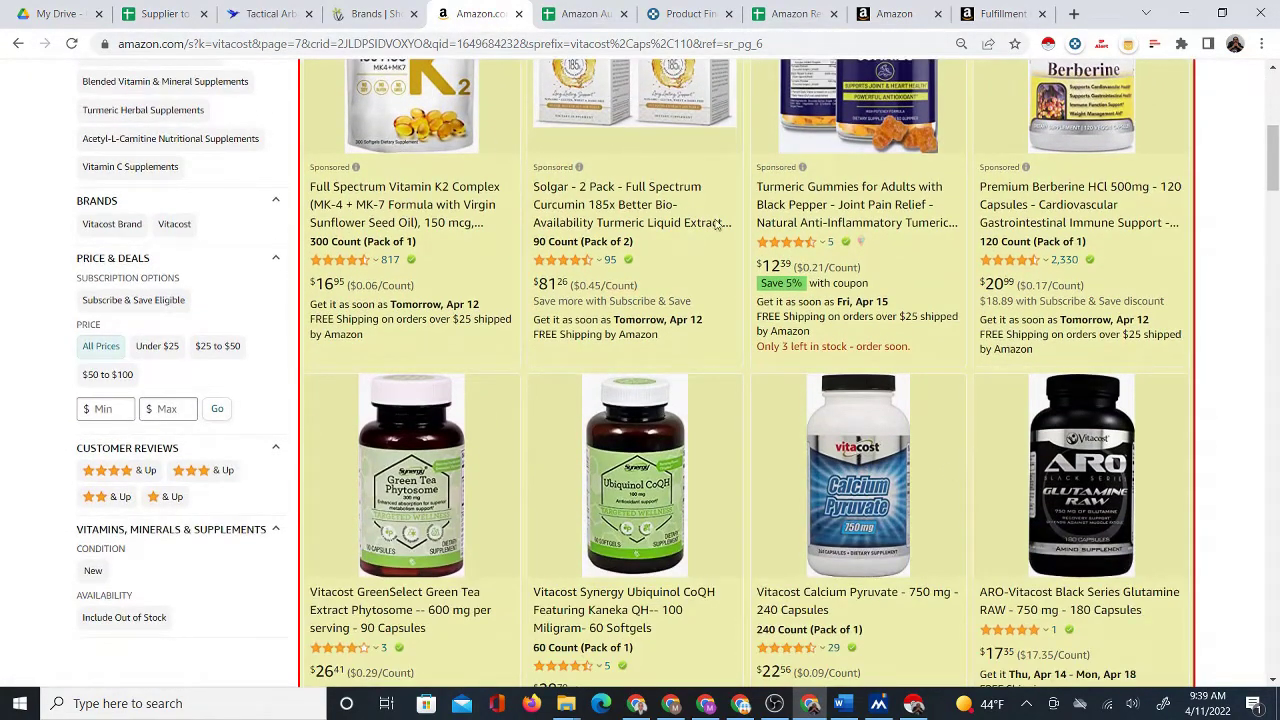
Extract the ASINs from the product URLs in the Sourcing Sheet and compare a few URLs with their ASINs.
click(580, 13)
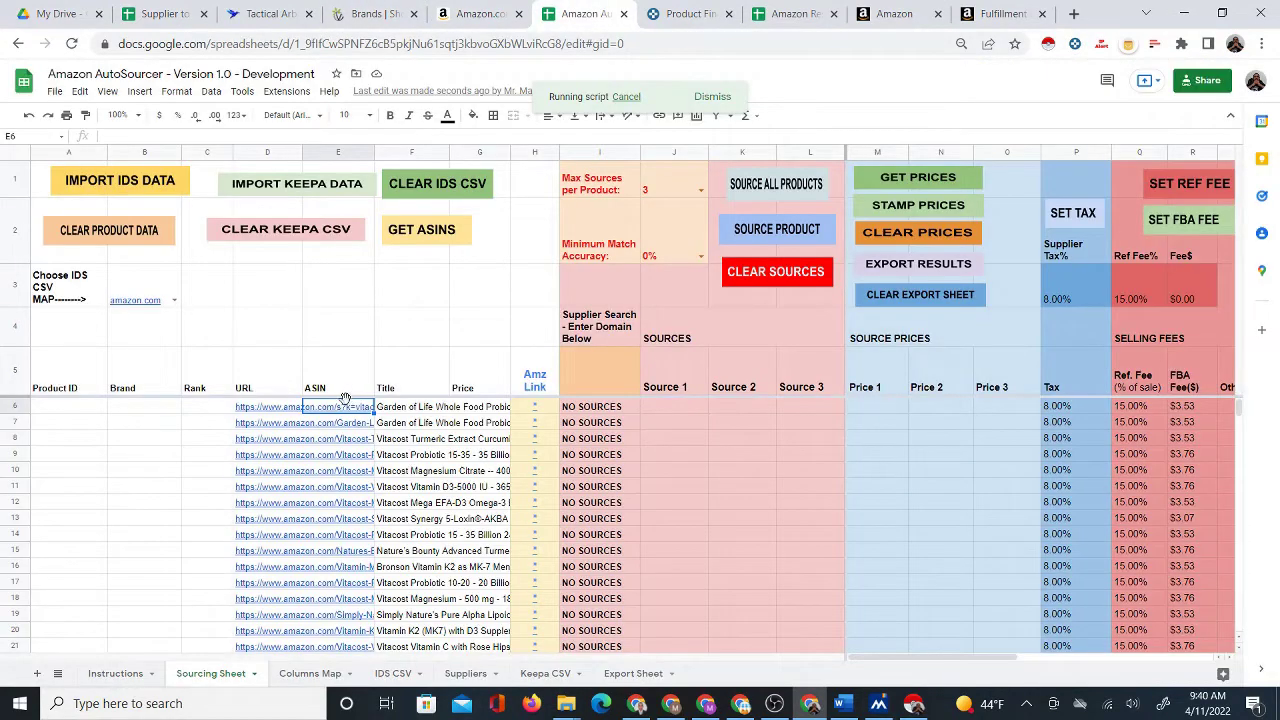
click(408, 235)
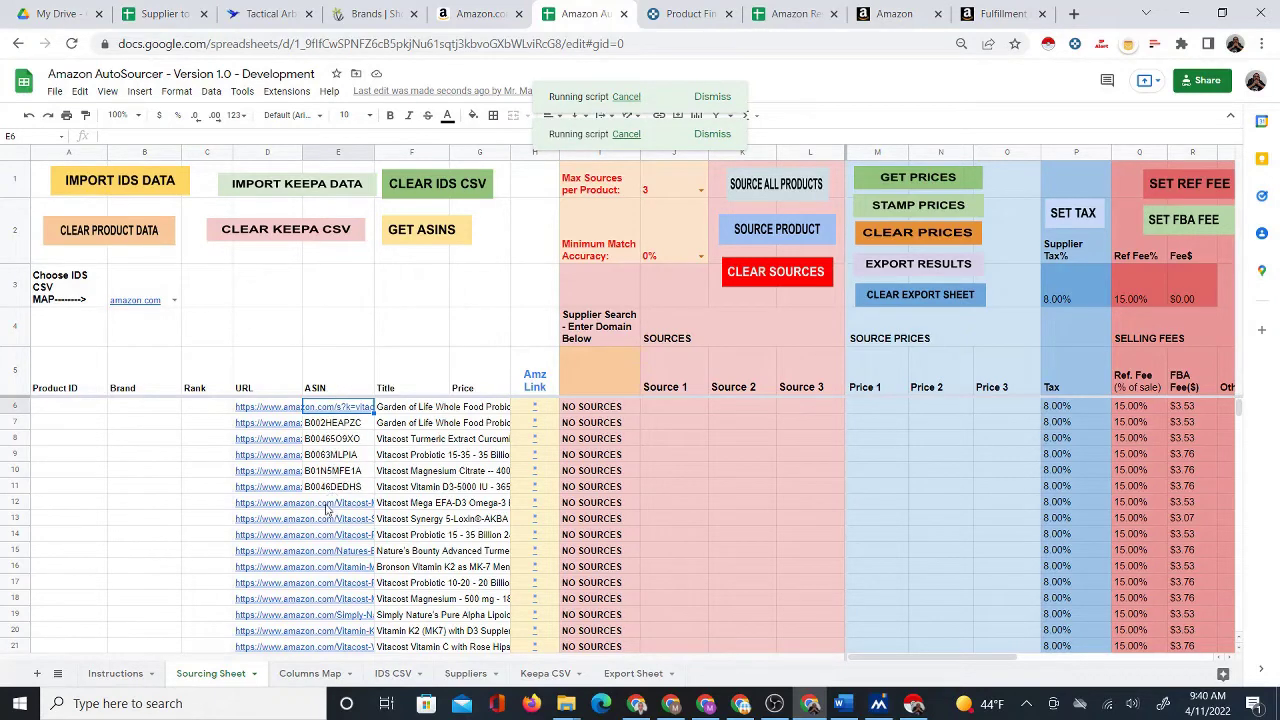
click(274, 520)
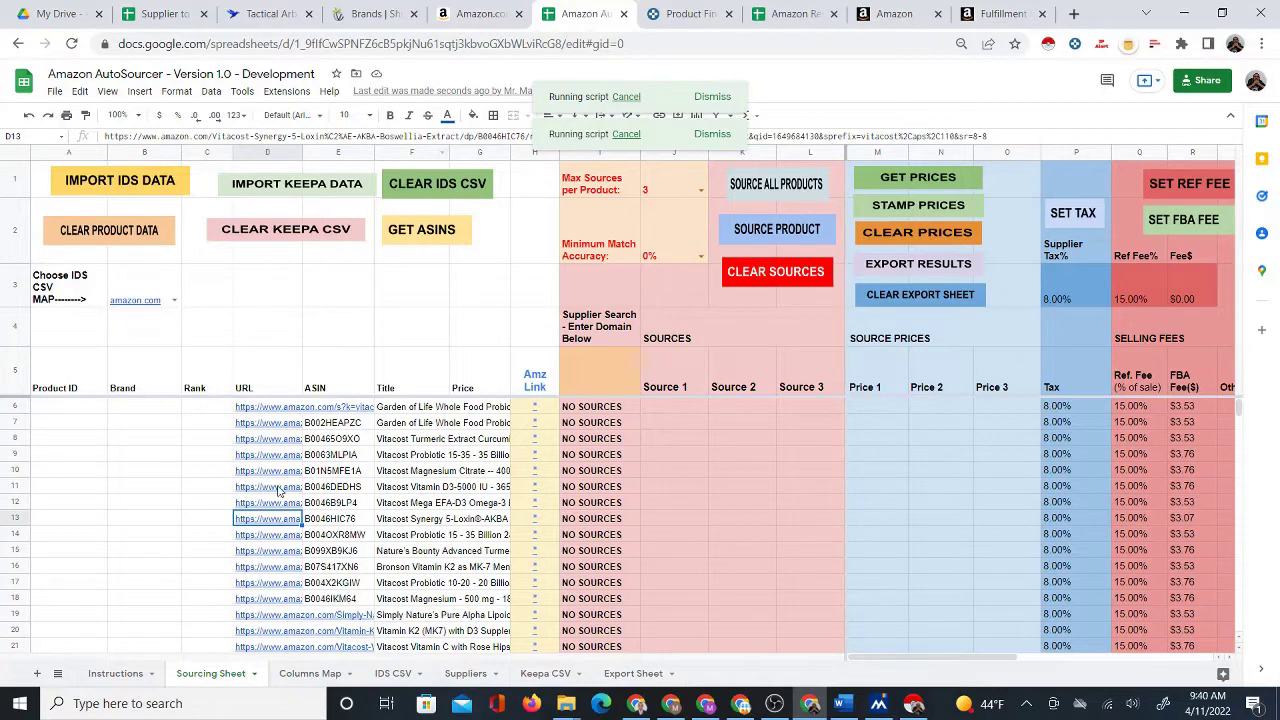
click(281, 424)
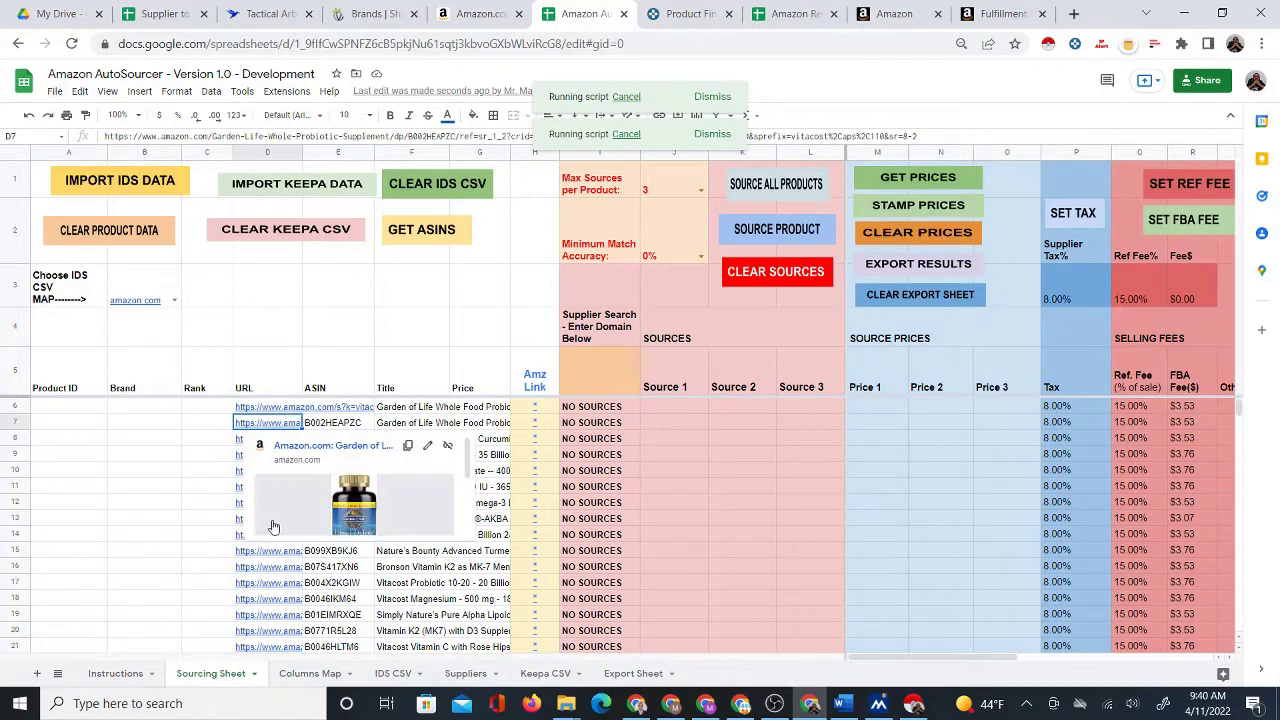
click(349, 425)
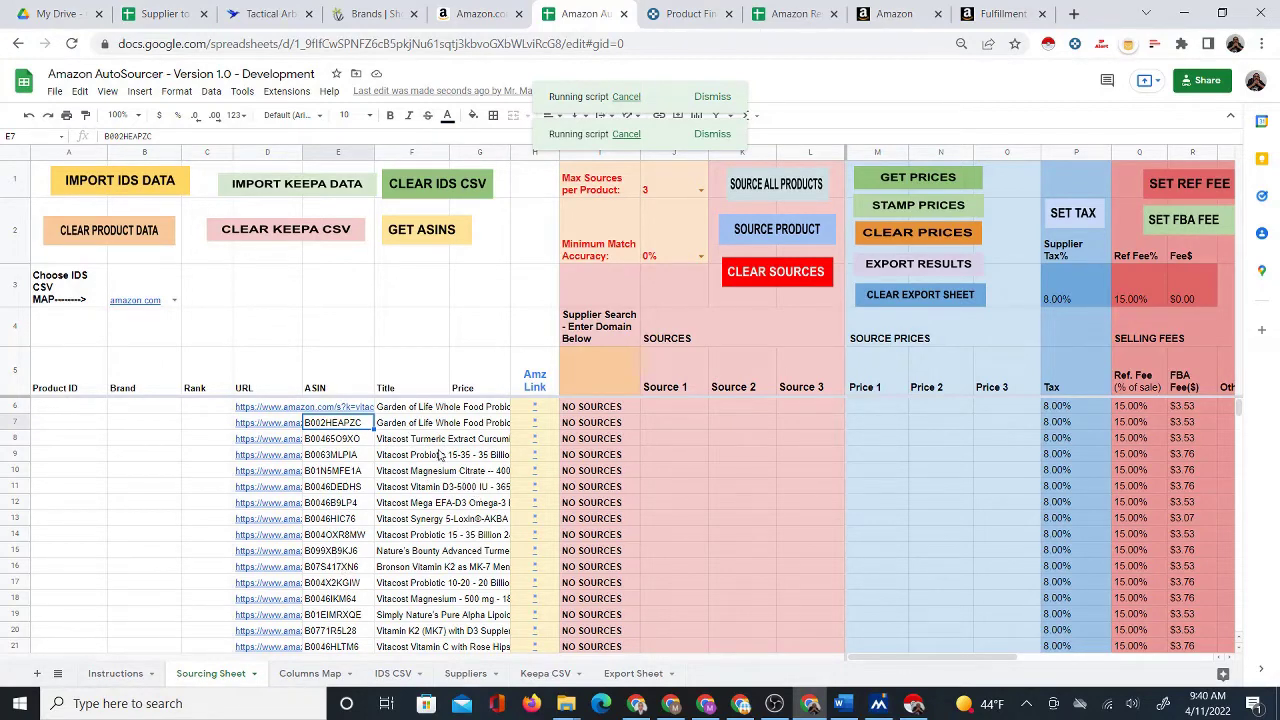
Examine the Sourcing Sheet rows whose URLs have no ASIN and compare them with the sponsored listings on Amazon.
click(673, 410)
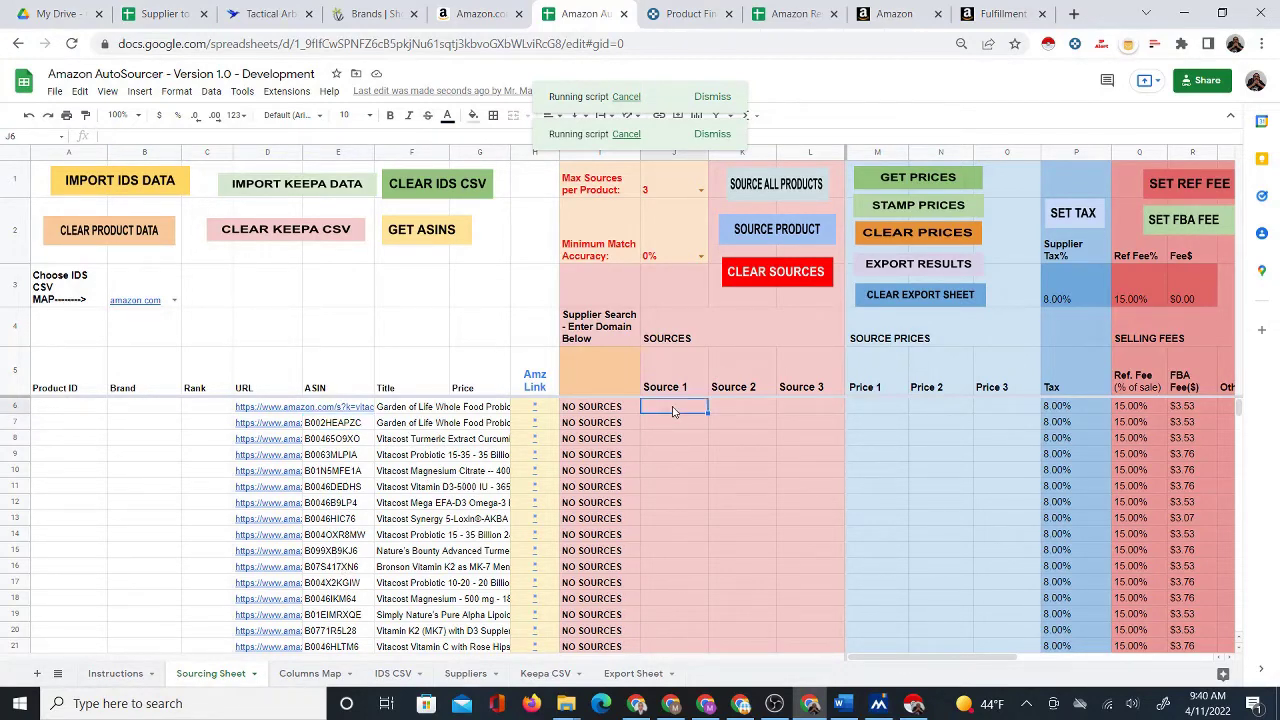
scroll(432, 512, down, 2)
scroll(393, 540, down, 3)
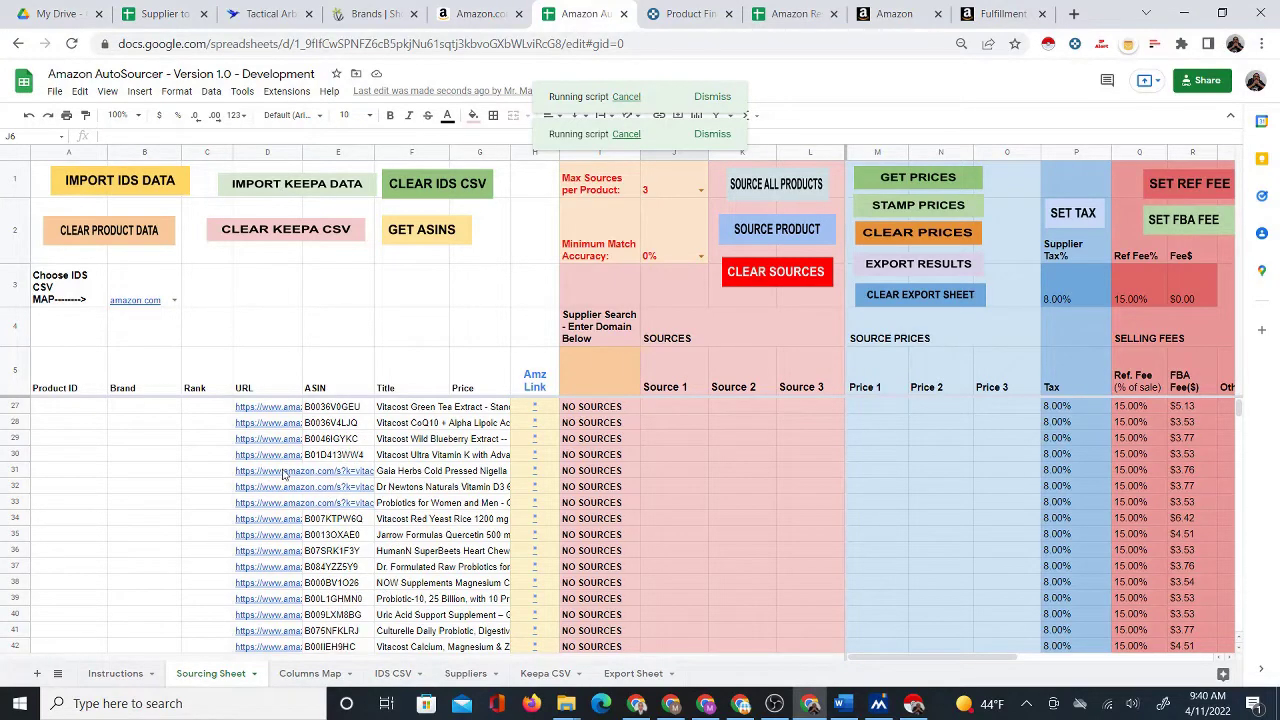
click(337, 479)
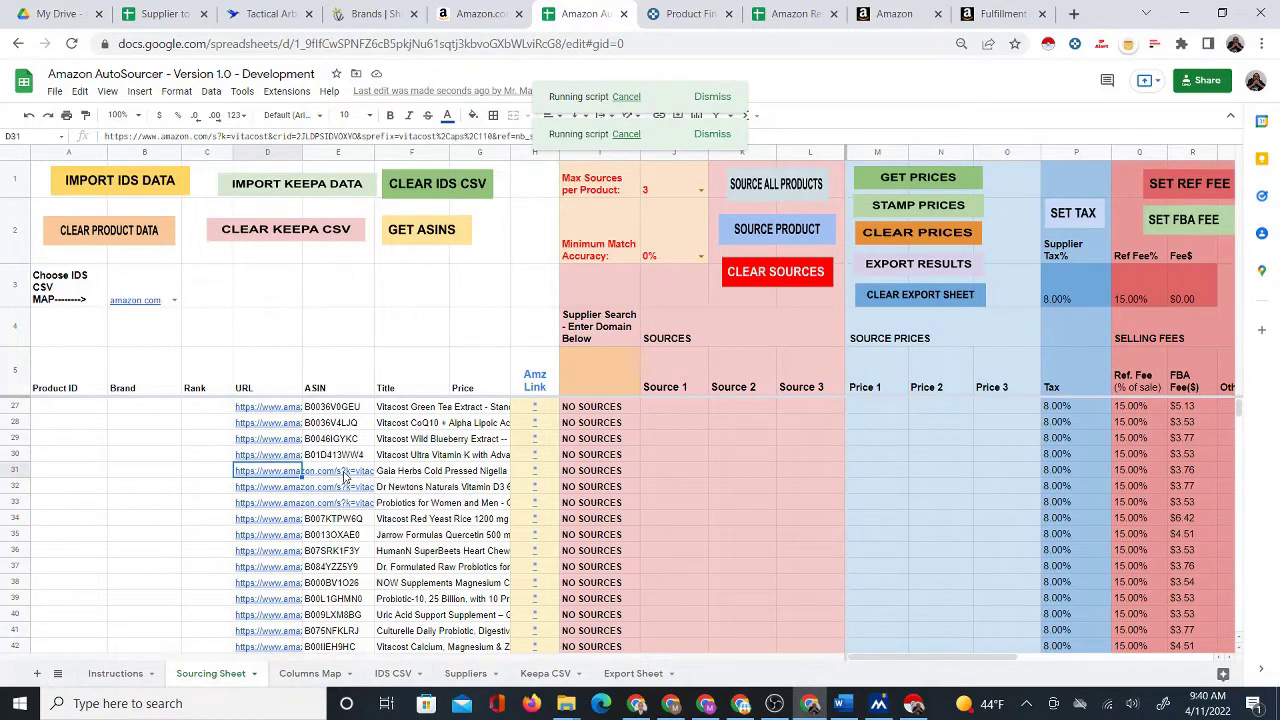
click(295, 483)
click(296, 472)
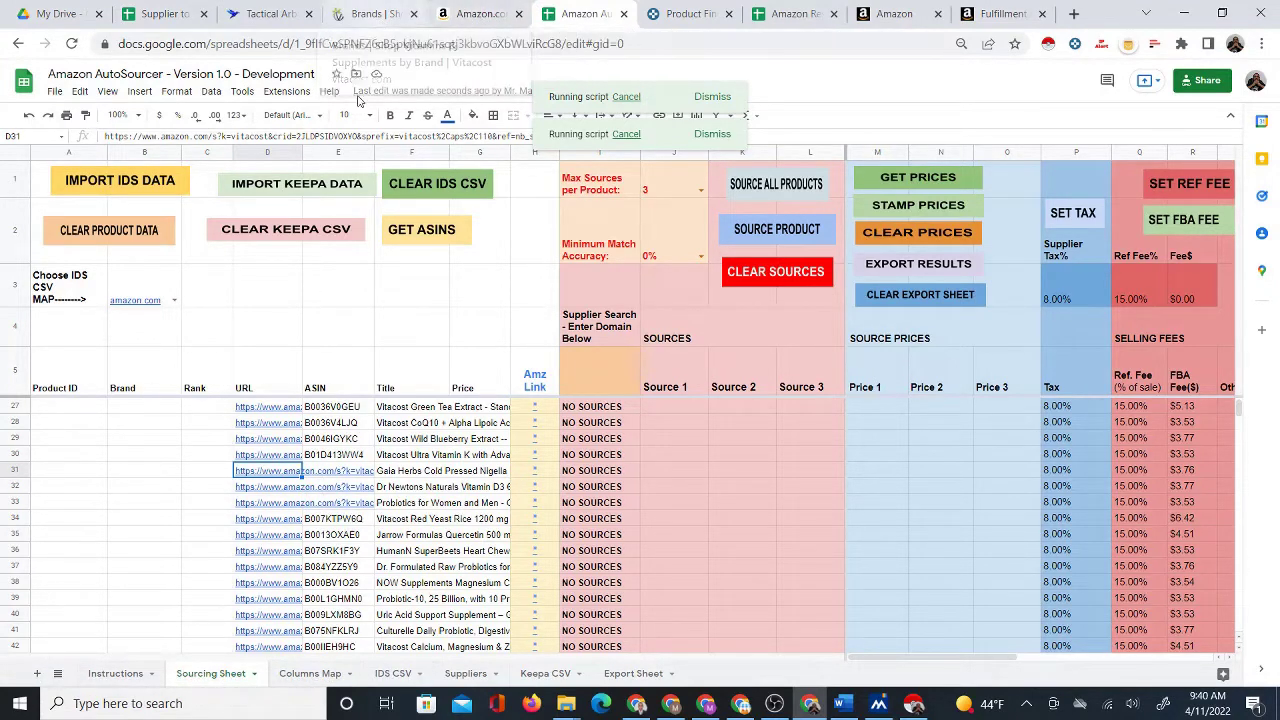
click(478, 14)
scroll(531, 148, up, 4)
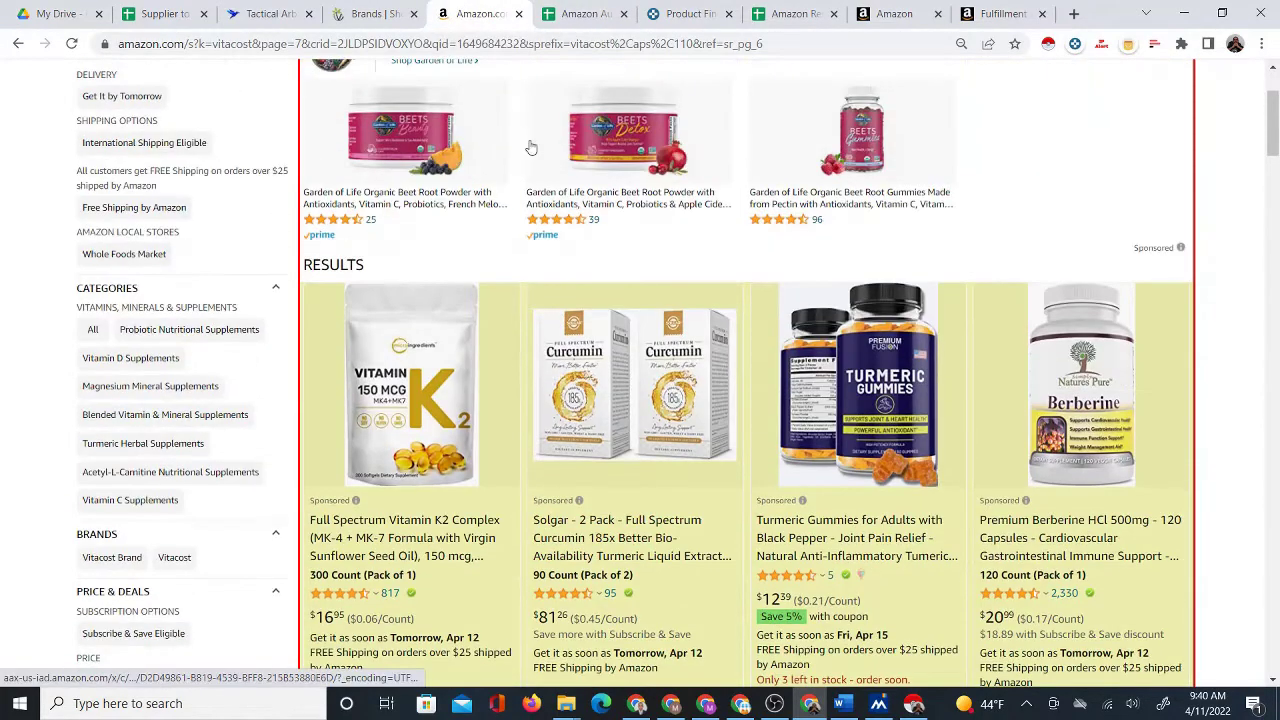
click(575, 16)
click(262, 494)
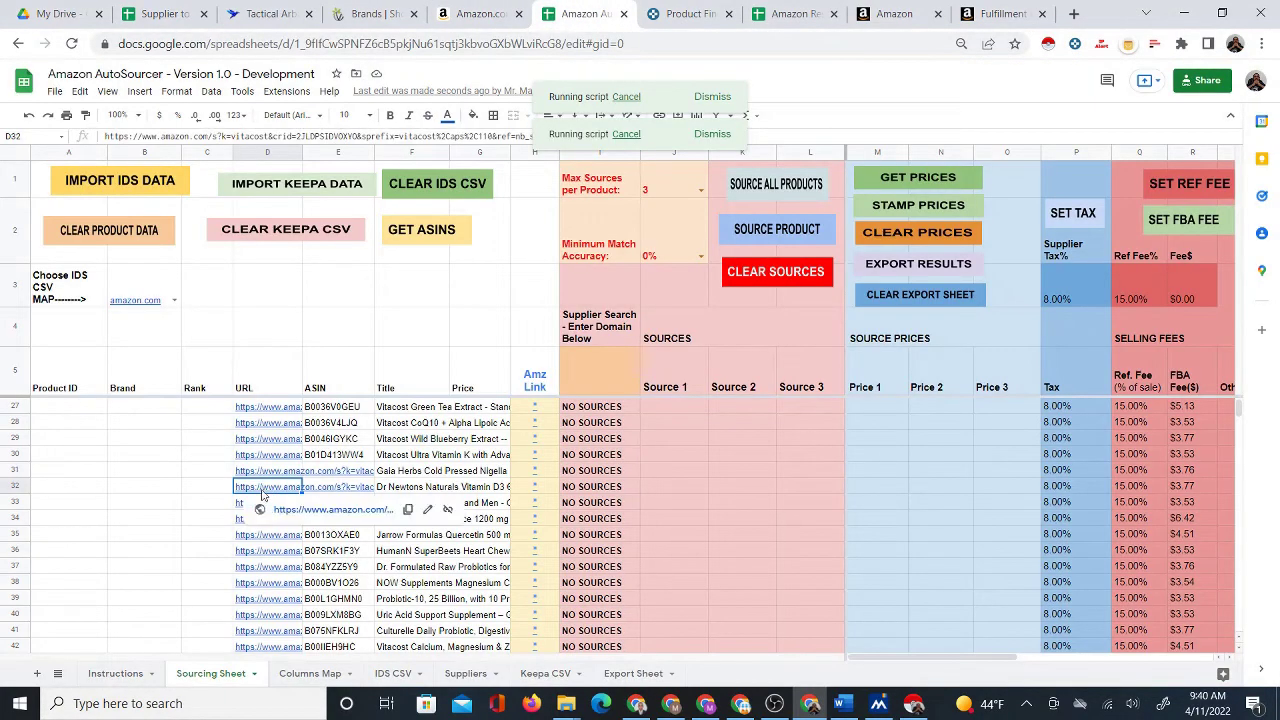
click(259, 503)
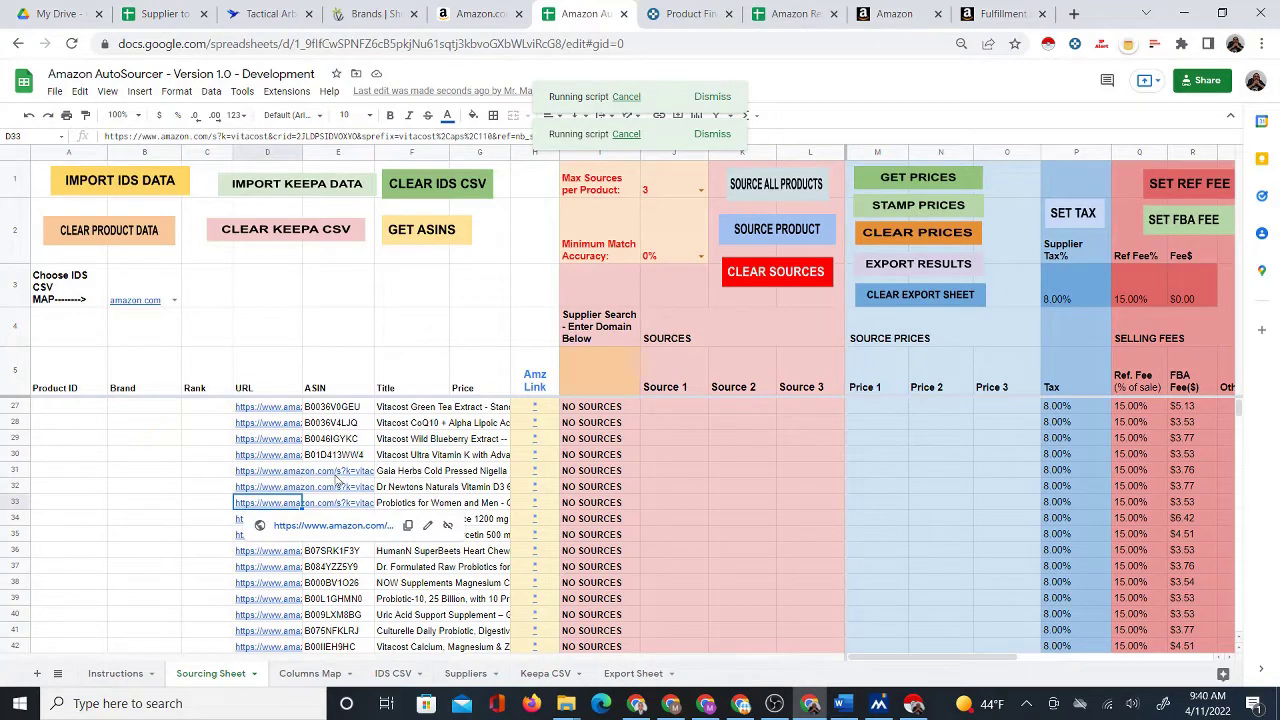
click(284, 472)
scroll(428, 455, up, 2)
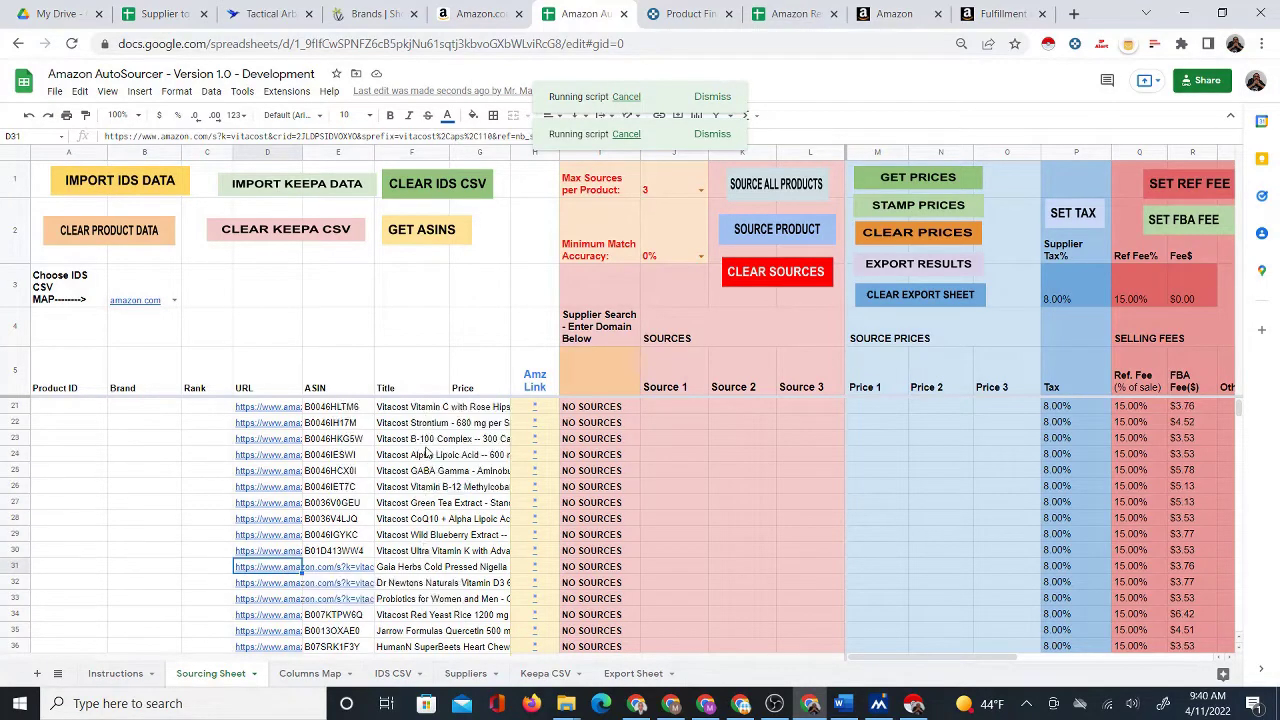
scroll(366, 543, up, 5)
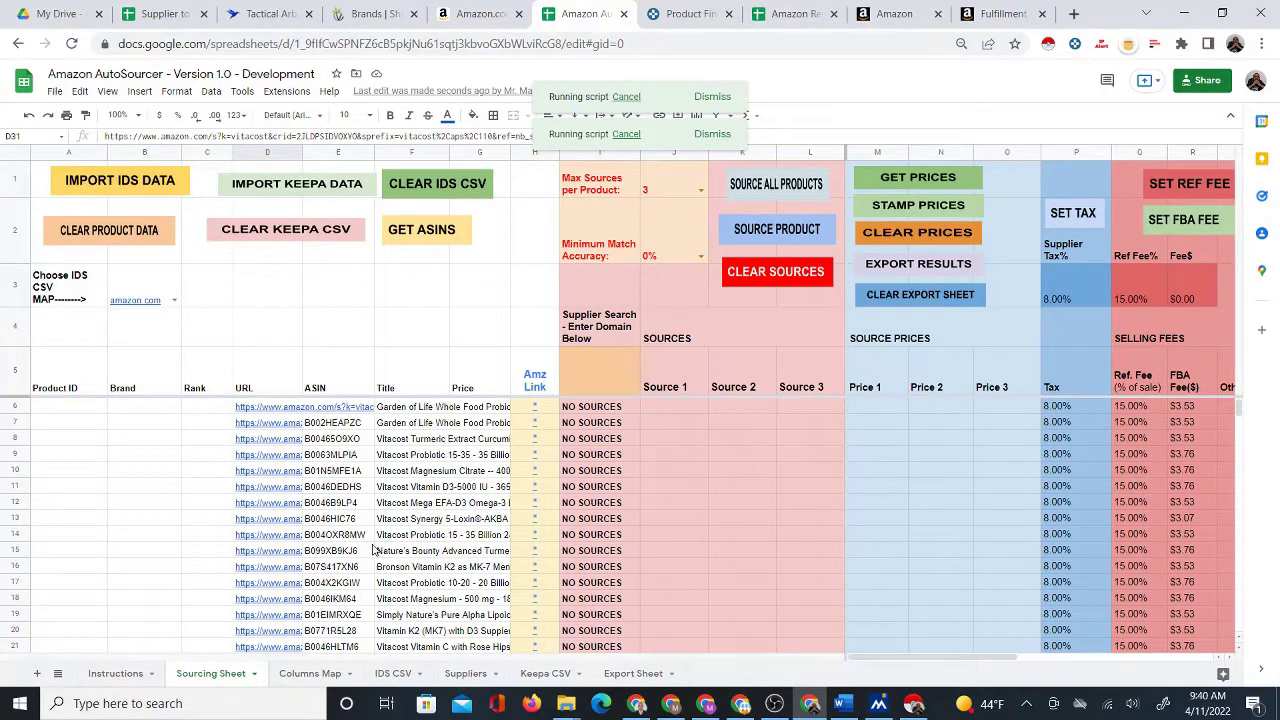
Source all products in the Sourcing Sheet, starting from the first product row's Source 1 cell, and review the source links.
click(667, 408)
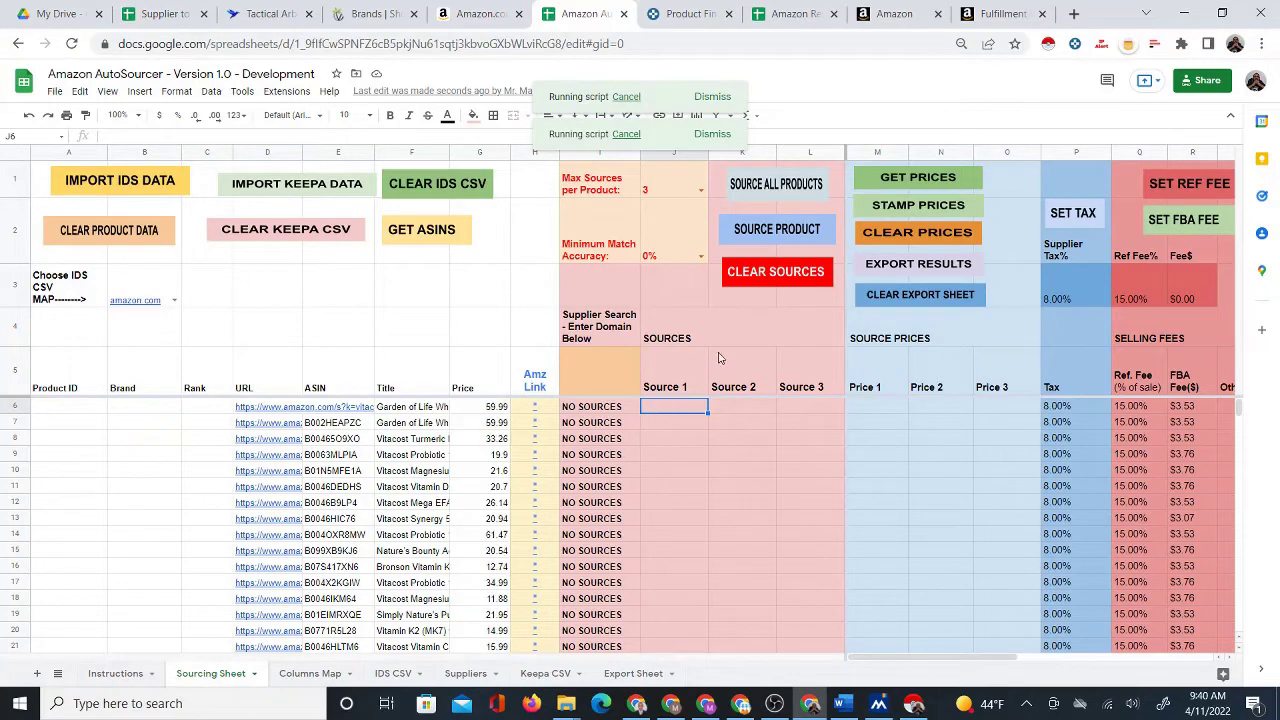
click(777, 186)
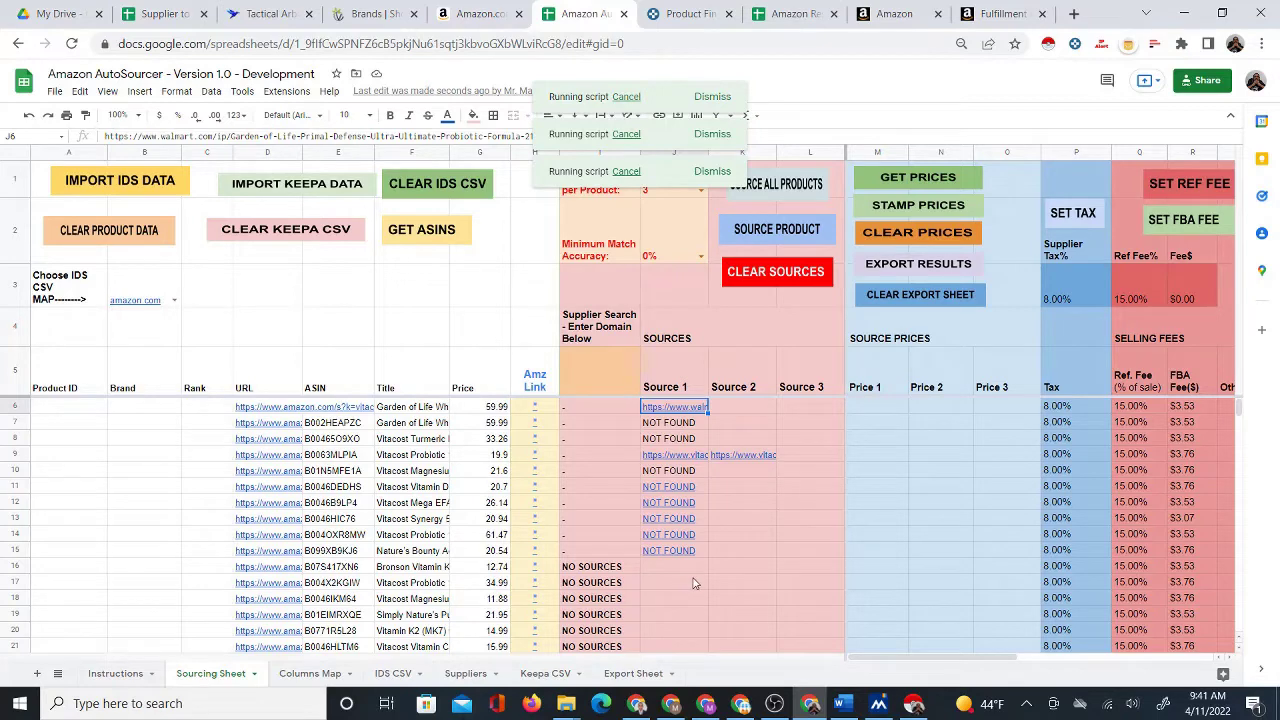
scroll(713, 583, down, 1)
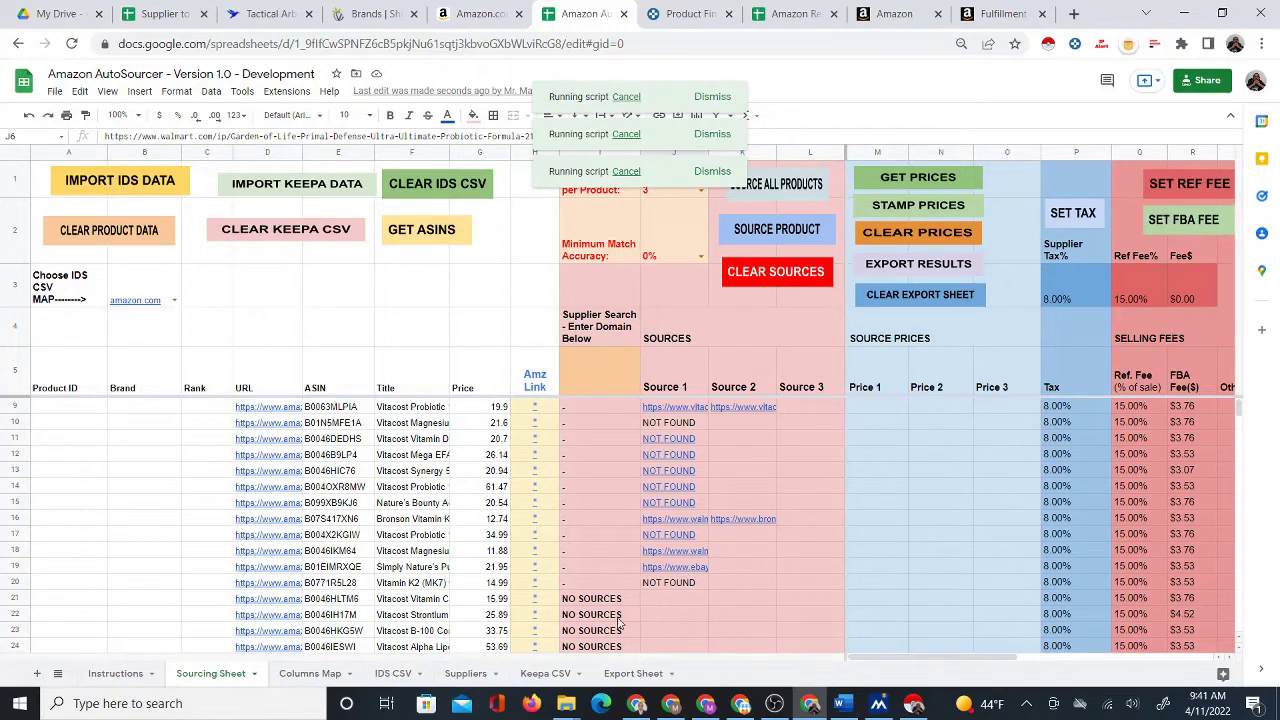
Examine the Suppliers sheet's list of supplier websites with its Rakuten and SKUGrid columns, down to the last entry.
click(465, 675)
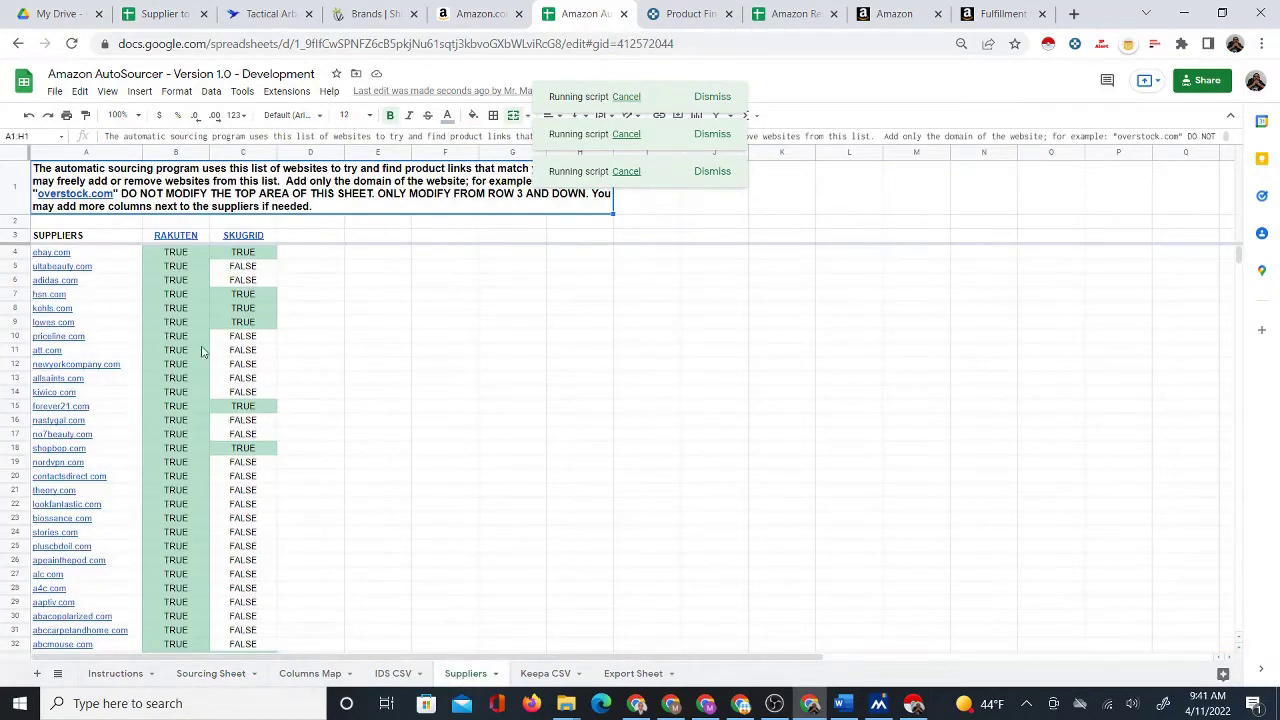
scroll(100, 370, down, 6)
scroll(89, 460, down, 18)
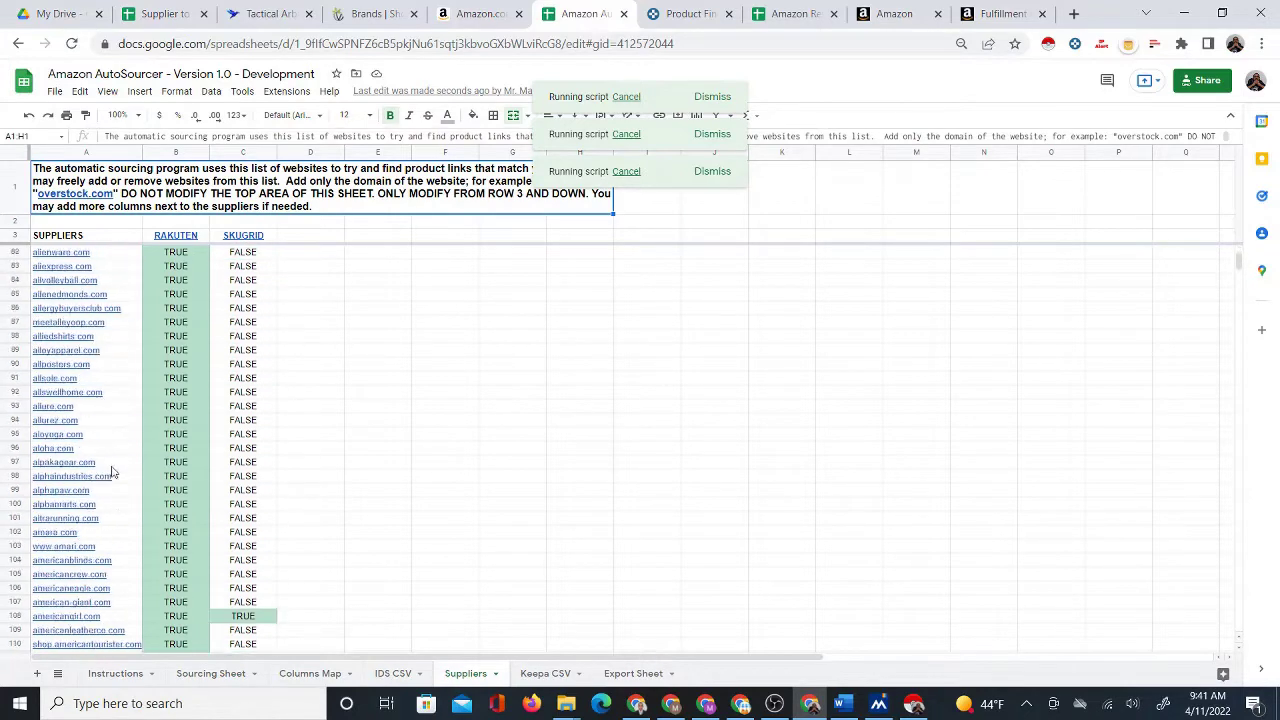
scroll(160, 488, down, 2)
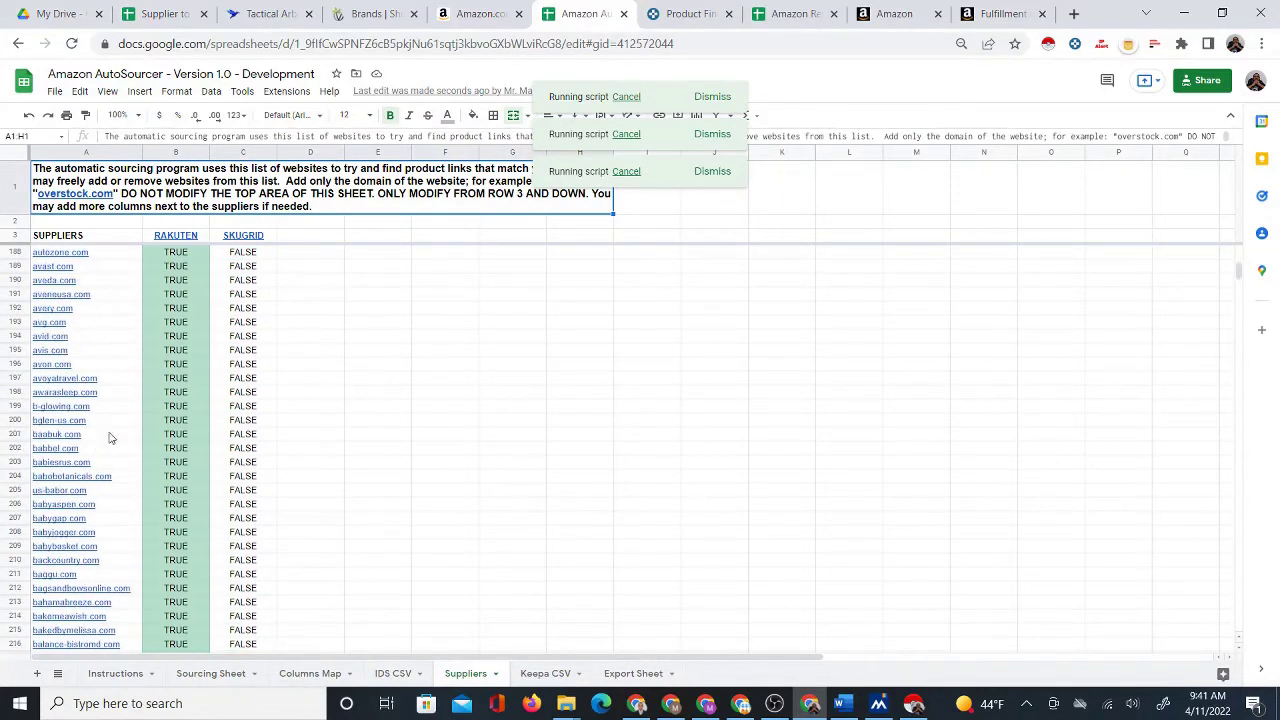
click(124, 352)
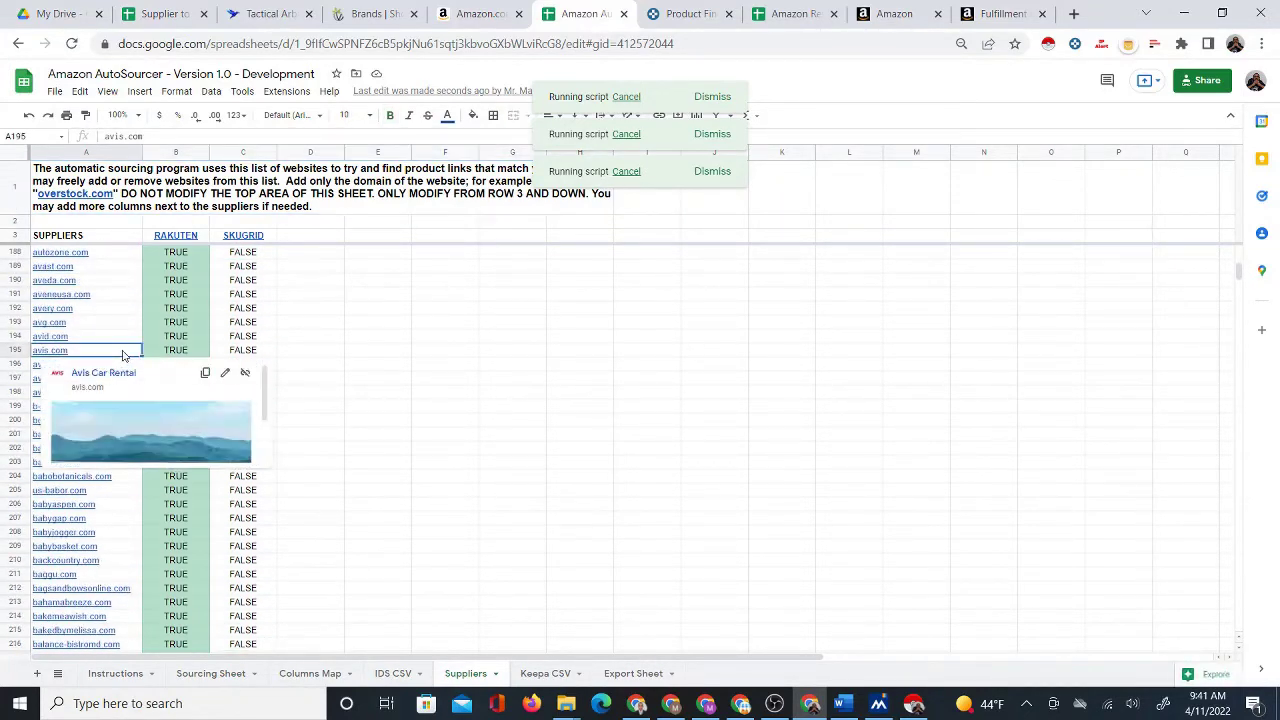
key(ctrl+Down)
scroll(130, 340, down, 2)
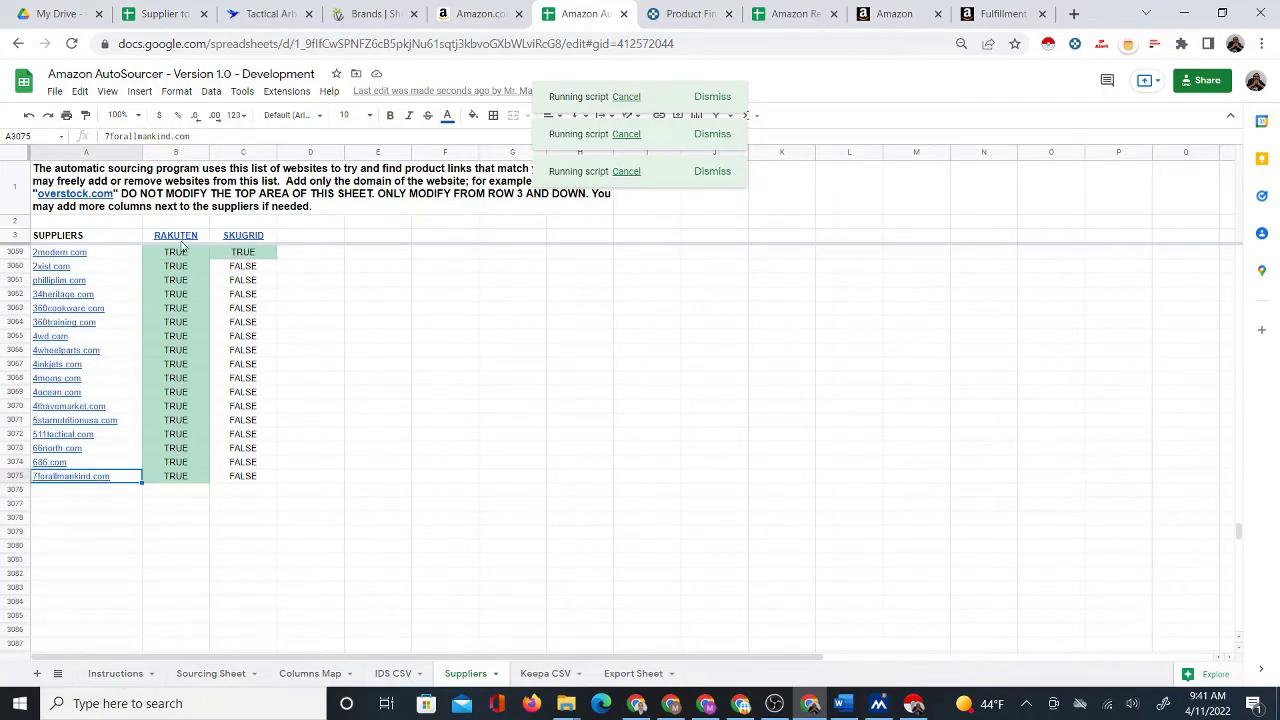
Return from the Suppliers sheet to the Sourcing Sheet and check the source links being filled in down to row 31.
click(297, 478)
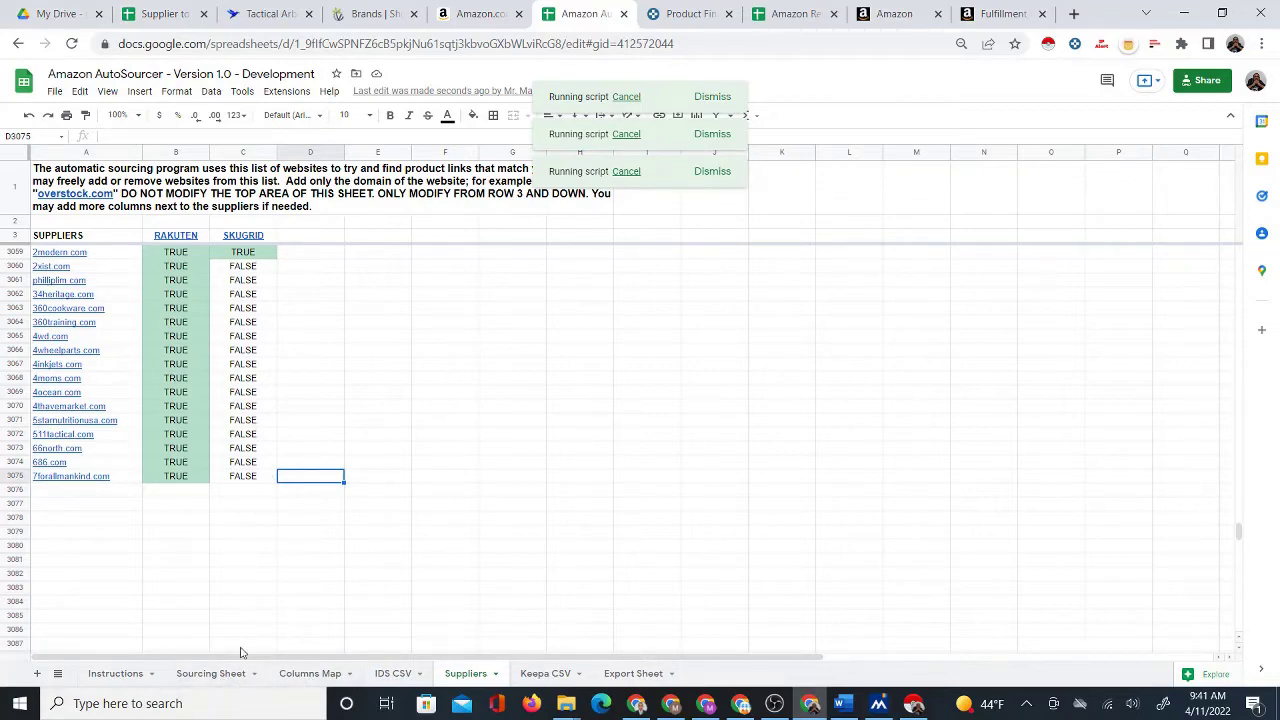
click(227, 676)
scroll(614, 614, down, 3)
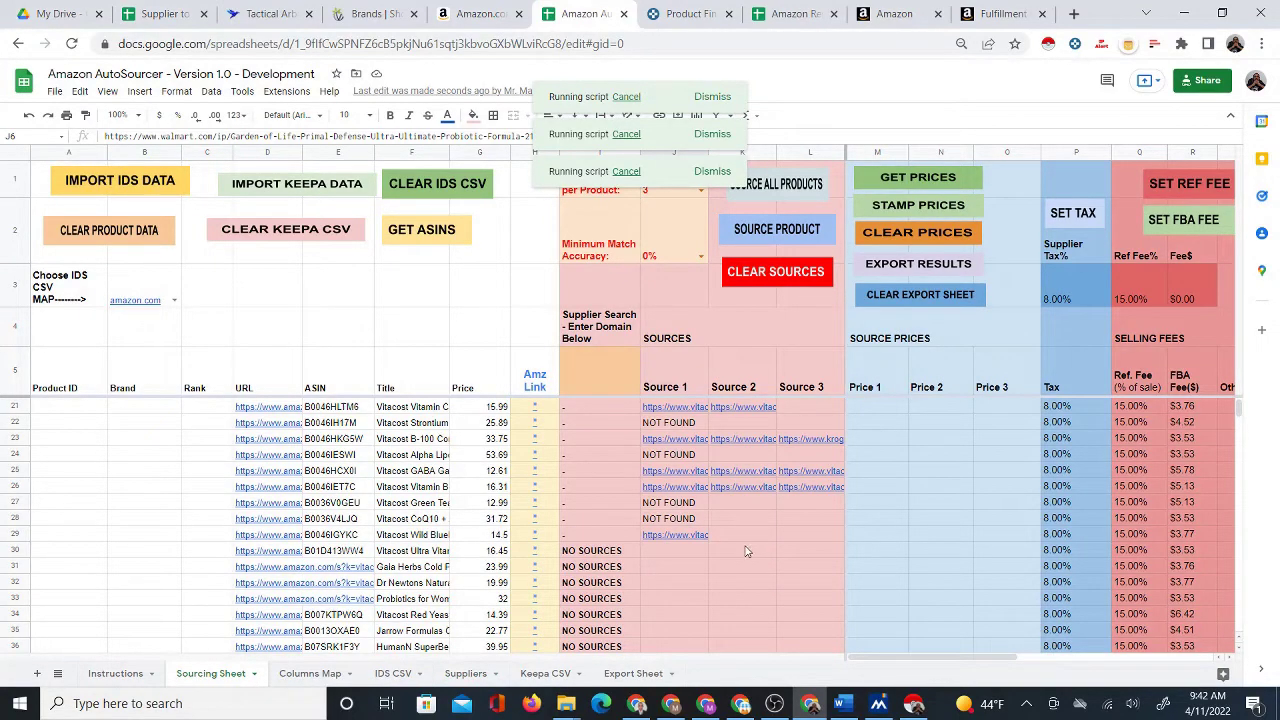
scroll(750, 552, down, 1)
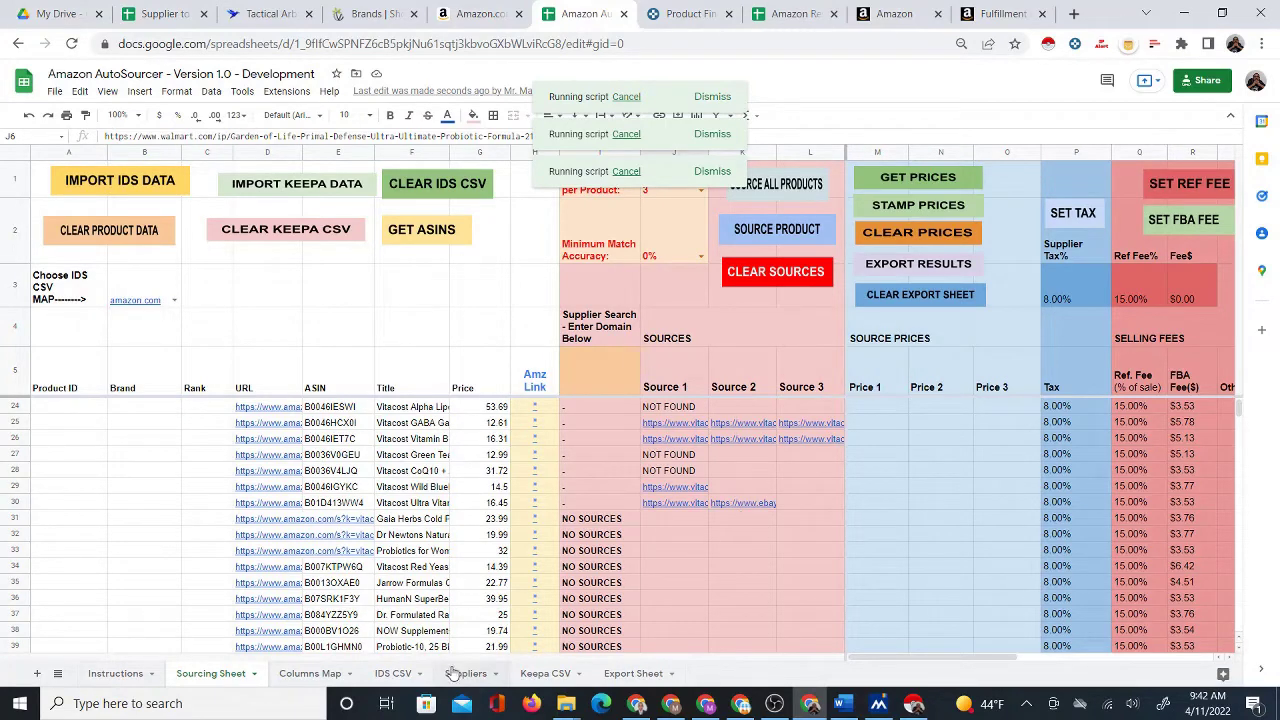
scroll(690, 550, down, 2)
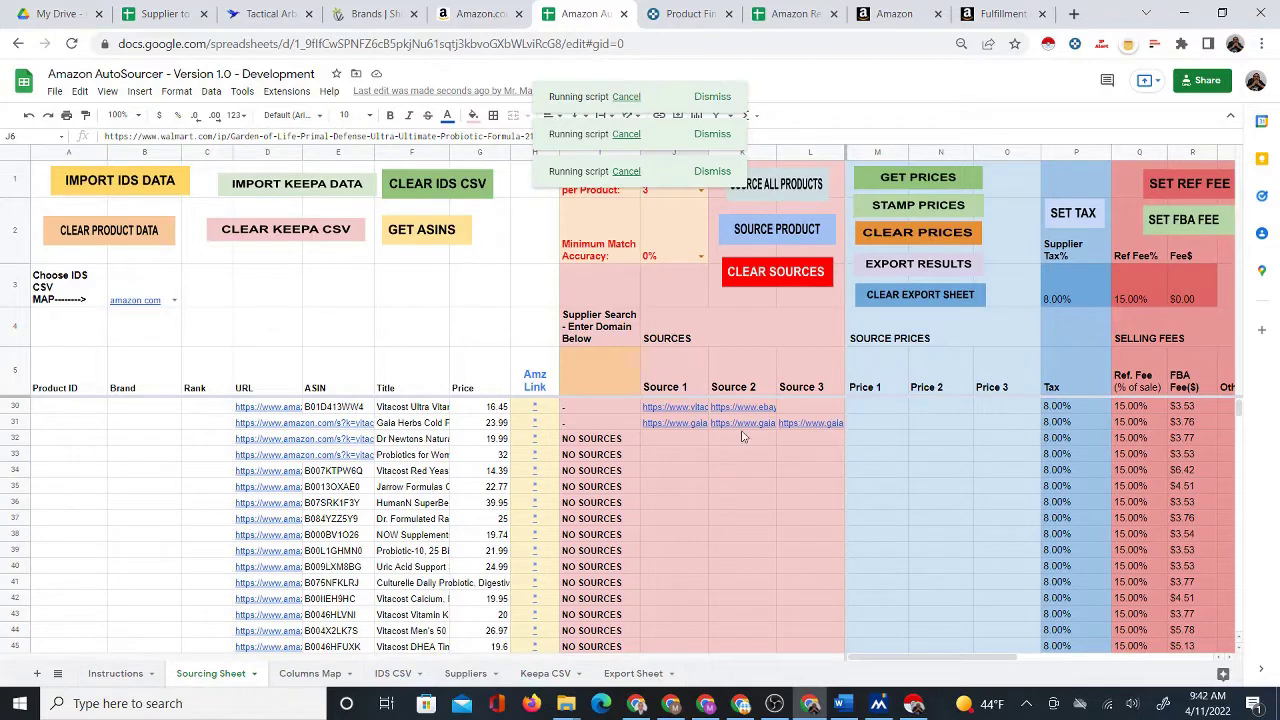
Examine the end of the supplier list in the Suppliers sheet, from 7forallmankind.com to the first empty row below it.
click(472, 677)
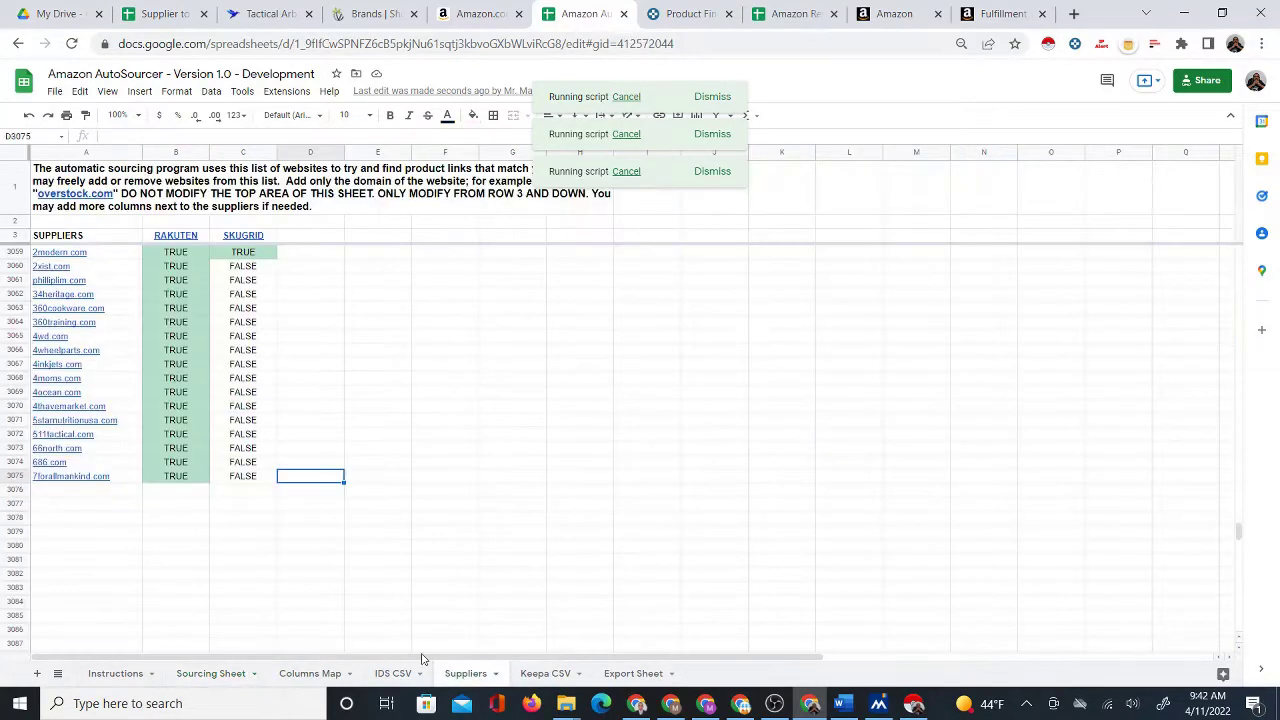
click(111, 479)
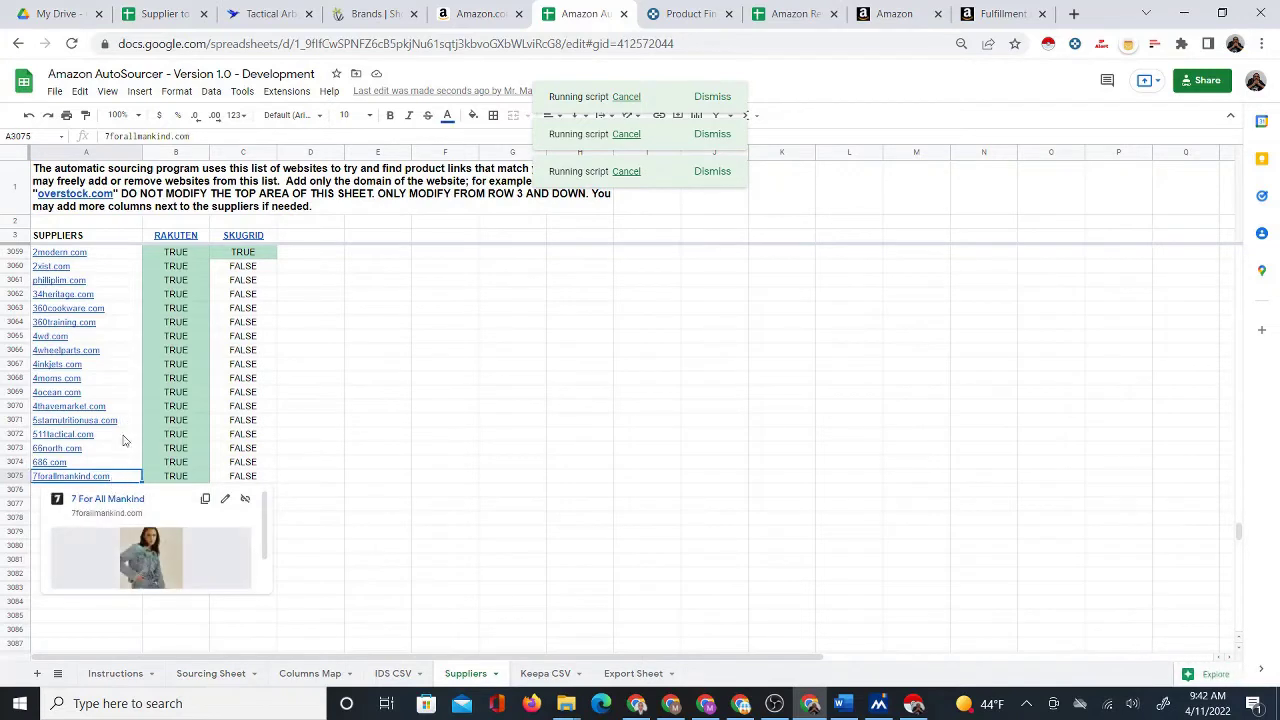
click(440, 538)
click(100, 491)
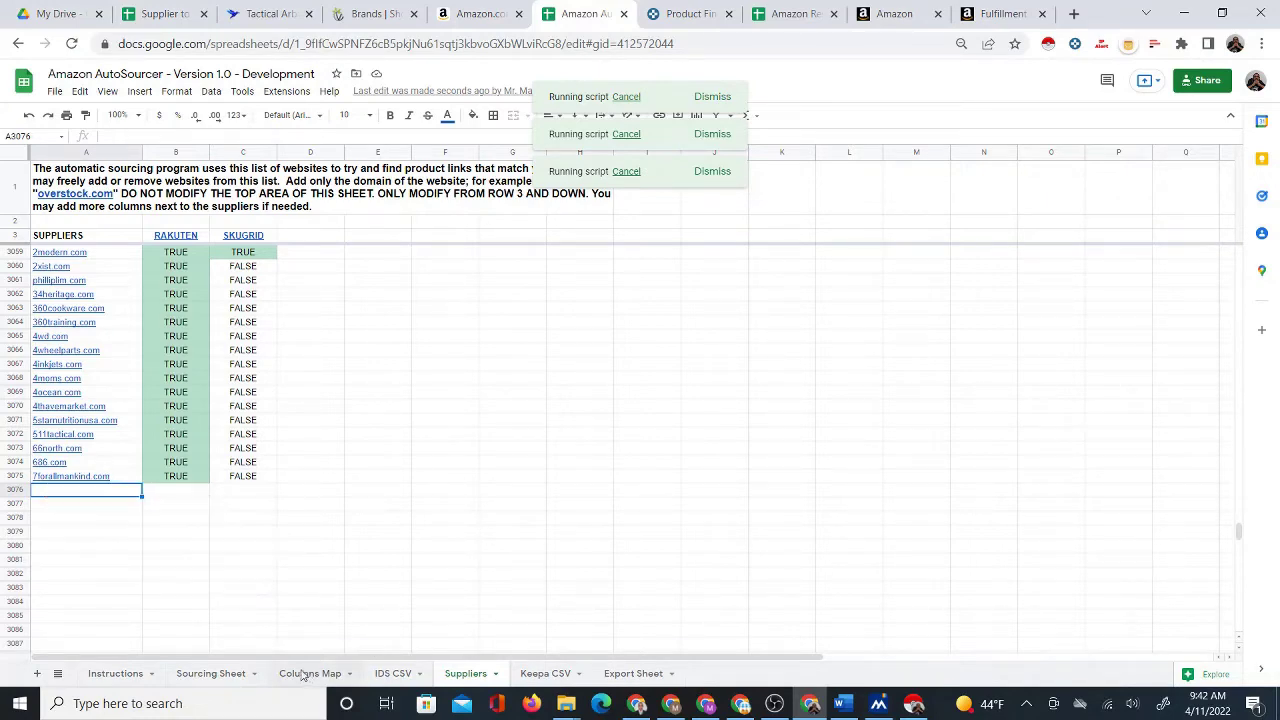
Check the newly sourced rows in the Sourcing Sheet and compare them with the Vitacost search results on Amazon.
click(220, 674)
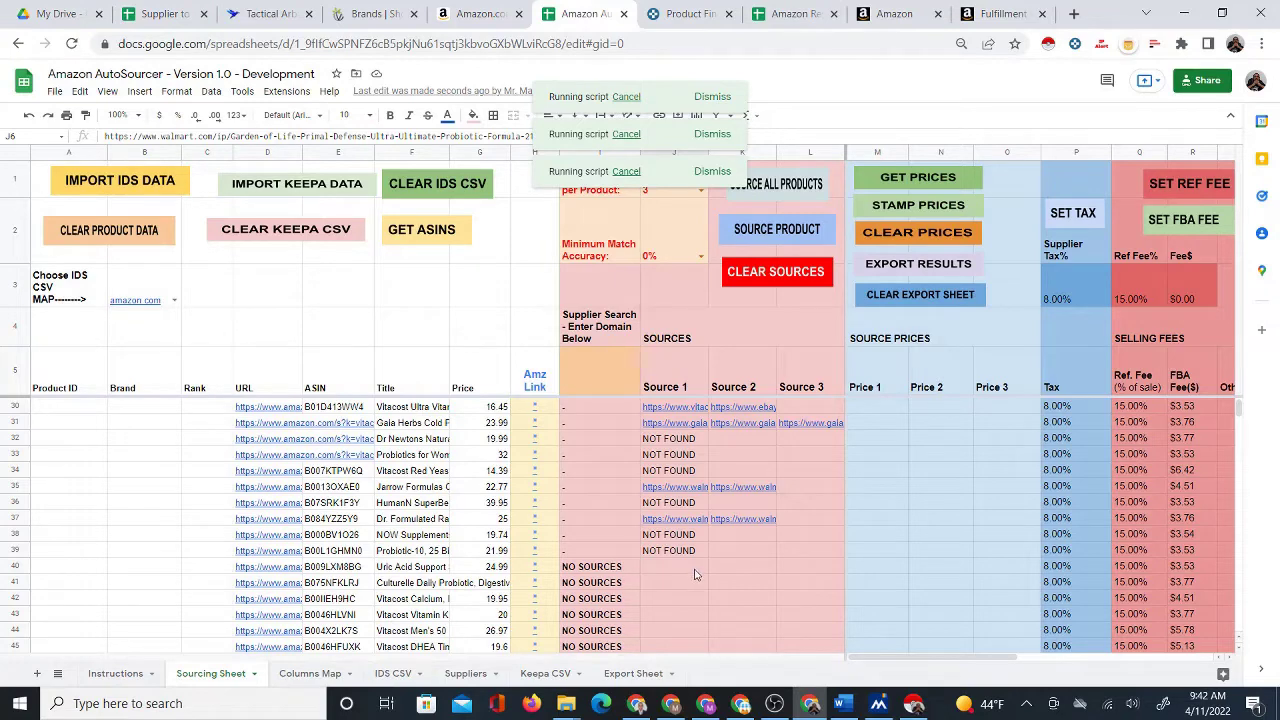
scroll(692, 562, down, 2)
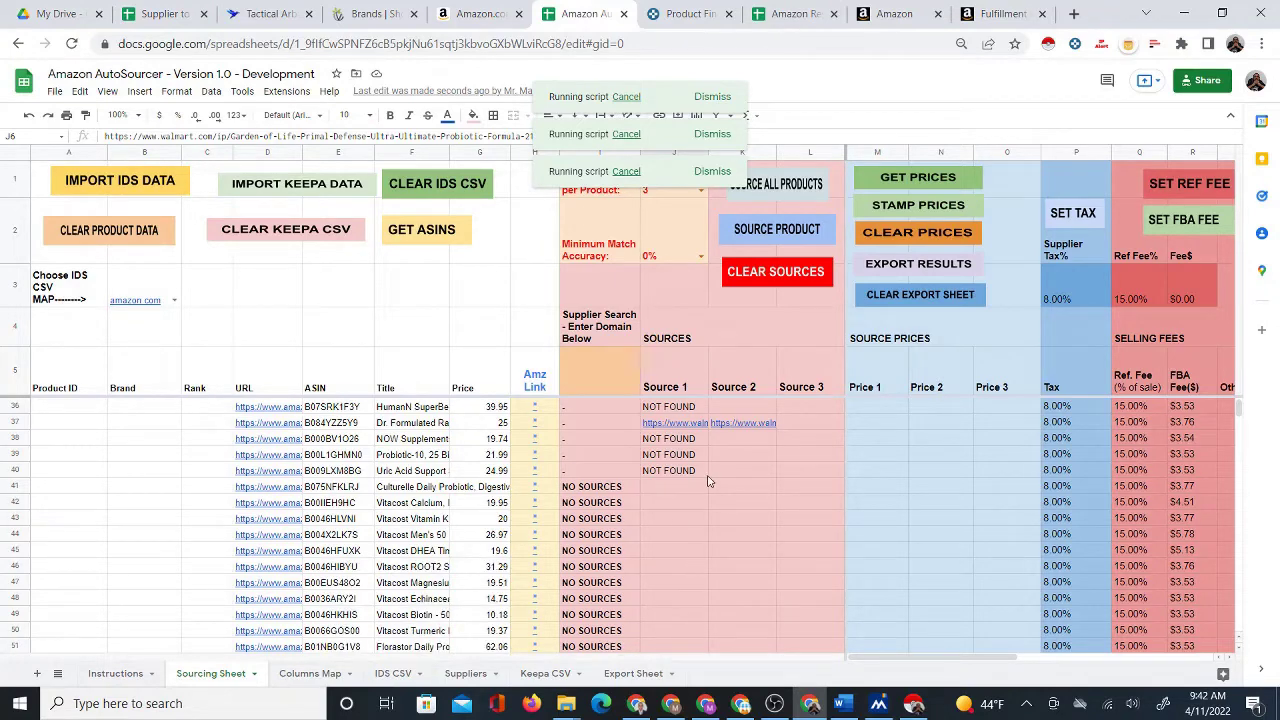
click(483, 14)
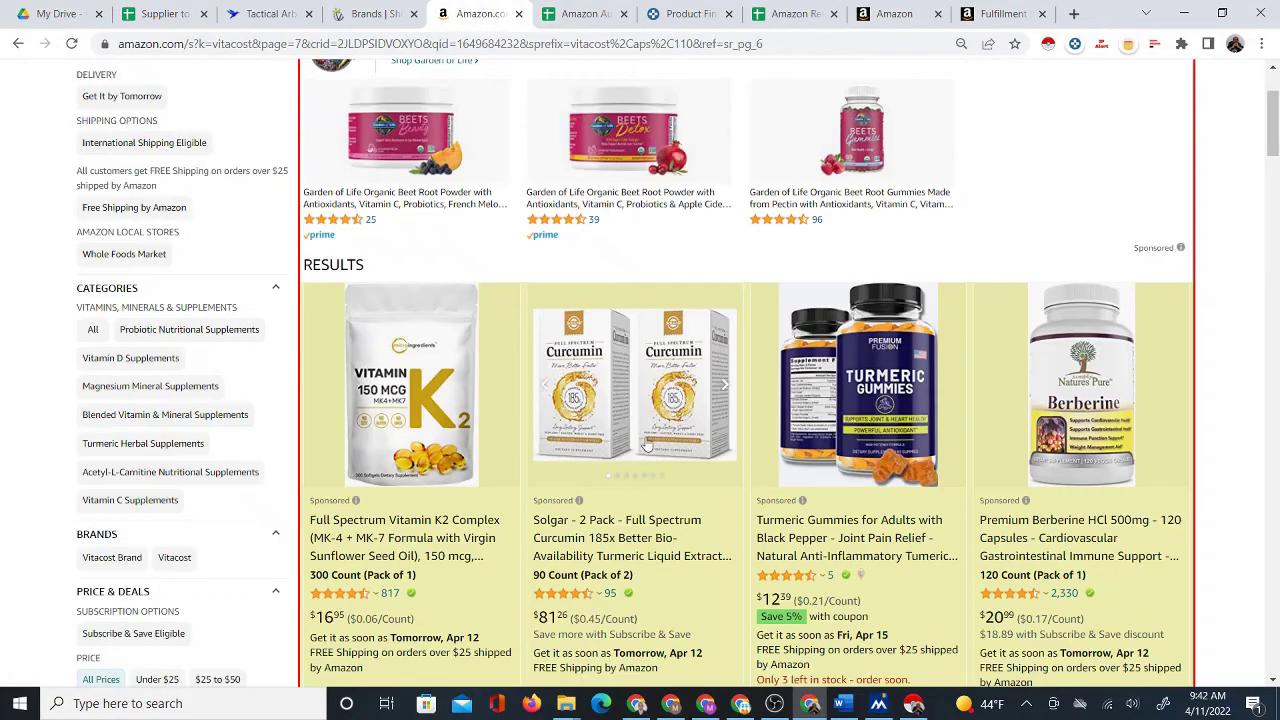
click(575, 14)
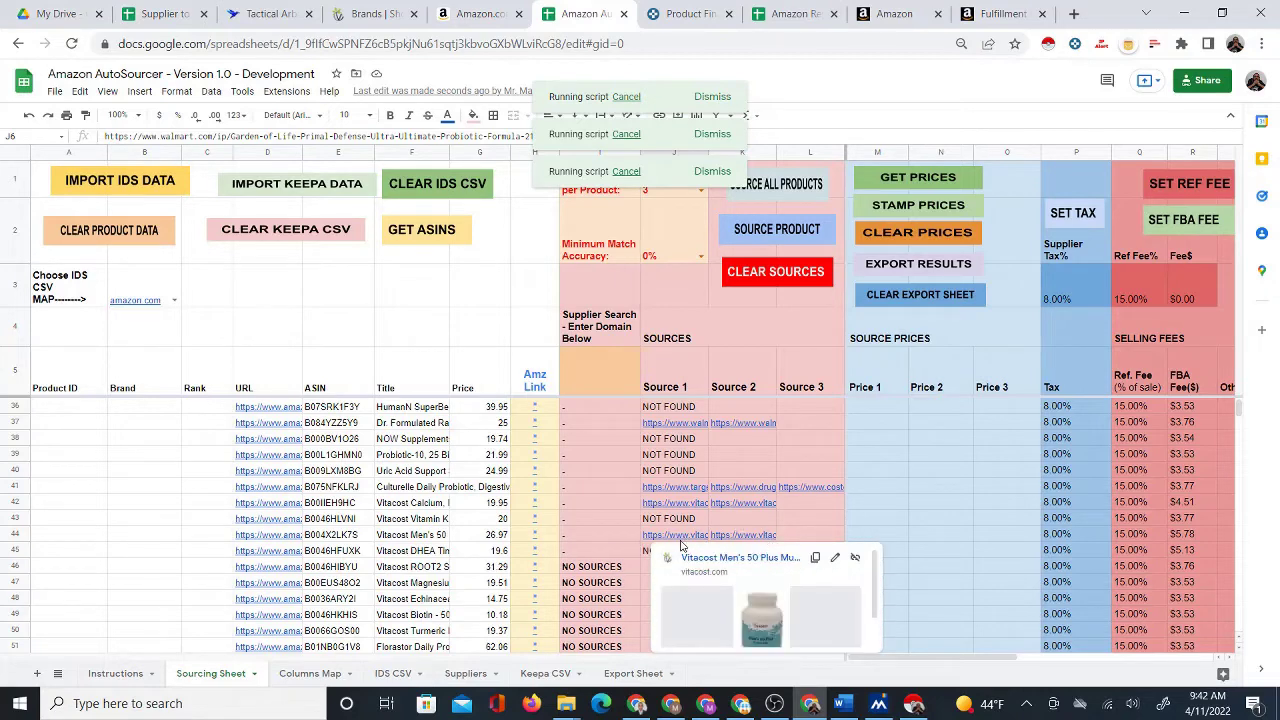
Follow the sourcing run through rows 42 to 64 of the Sourcing Sheet, reviewing the Source 1 to Source 3 columns.
scroll(680, 545, down, 1)
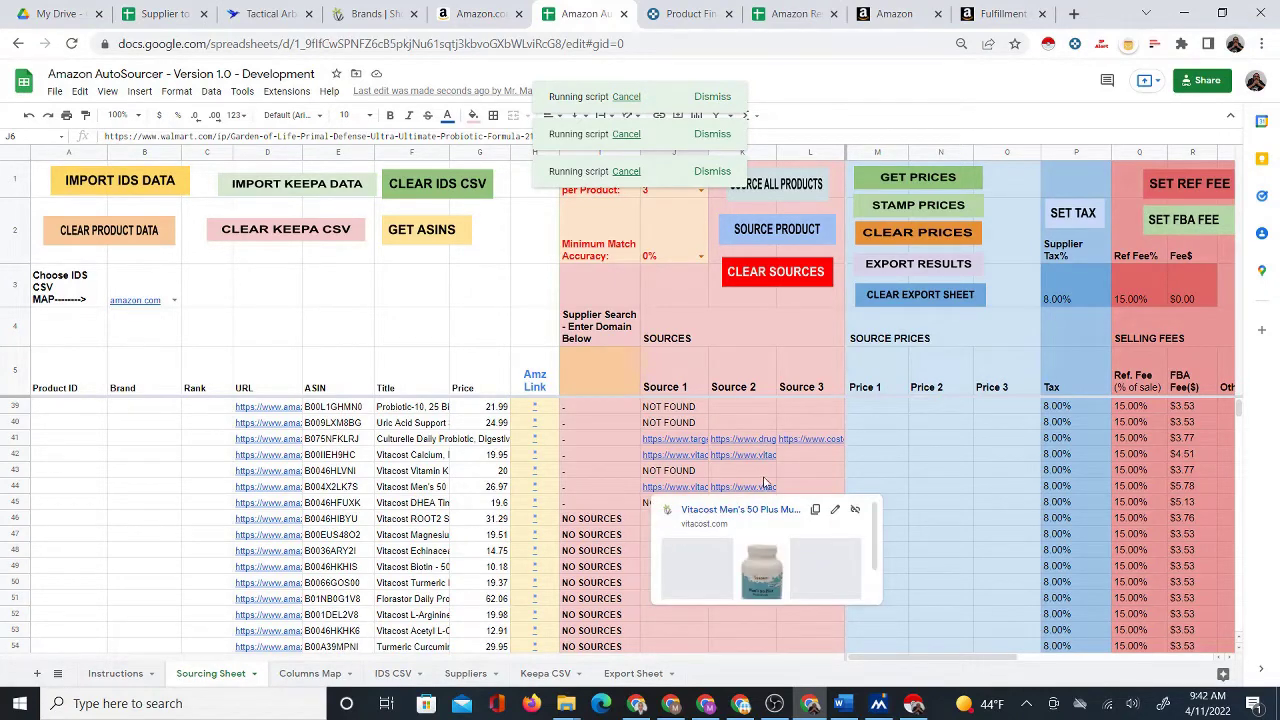
scroll(764, 483, down, 1)
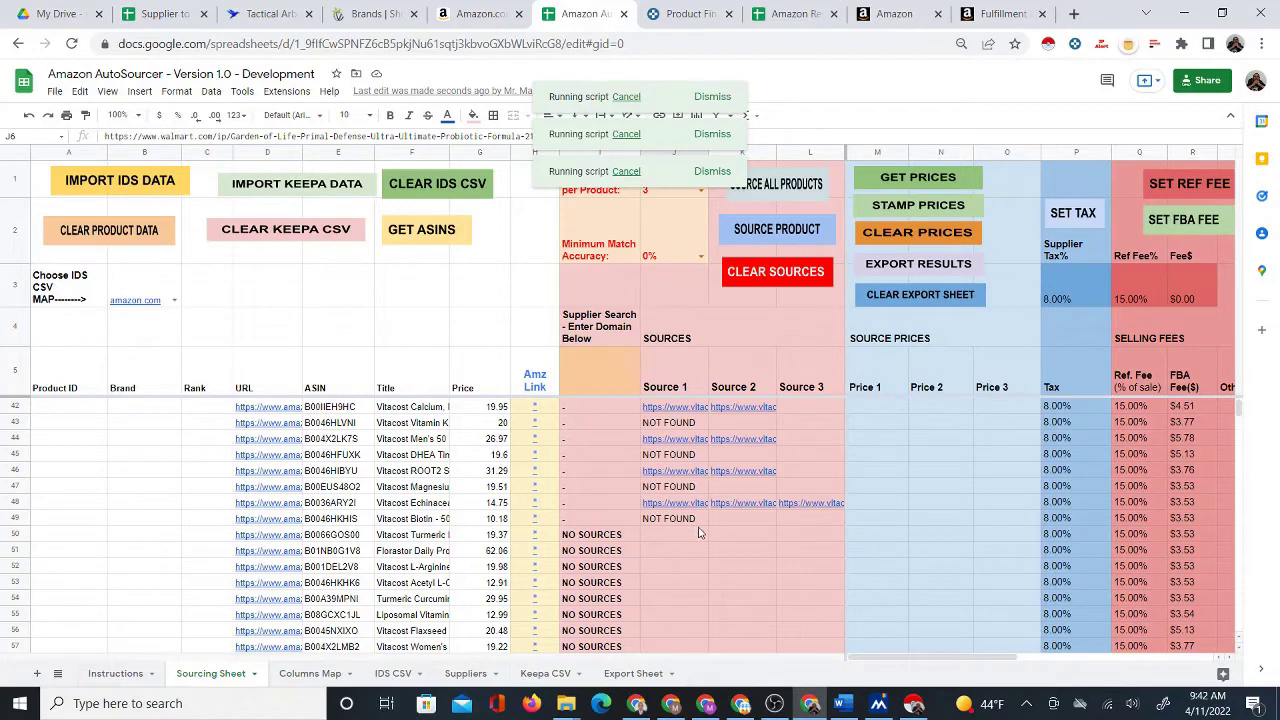
scroll(716, 550, down, 1)
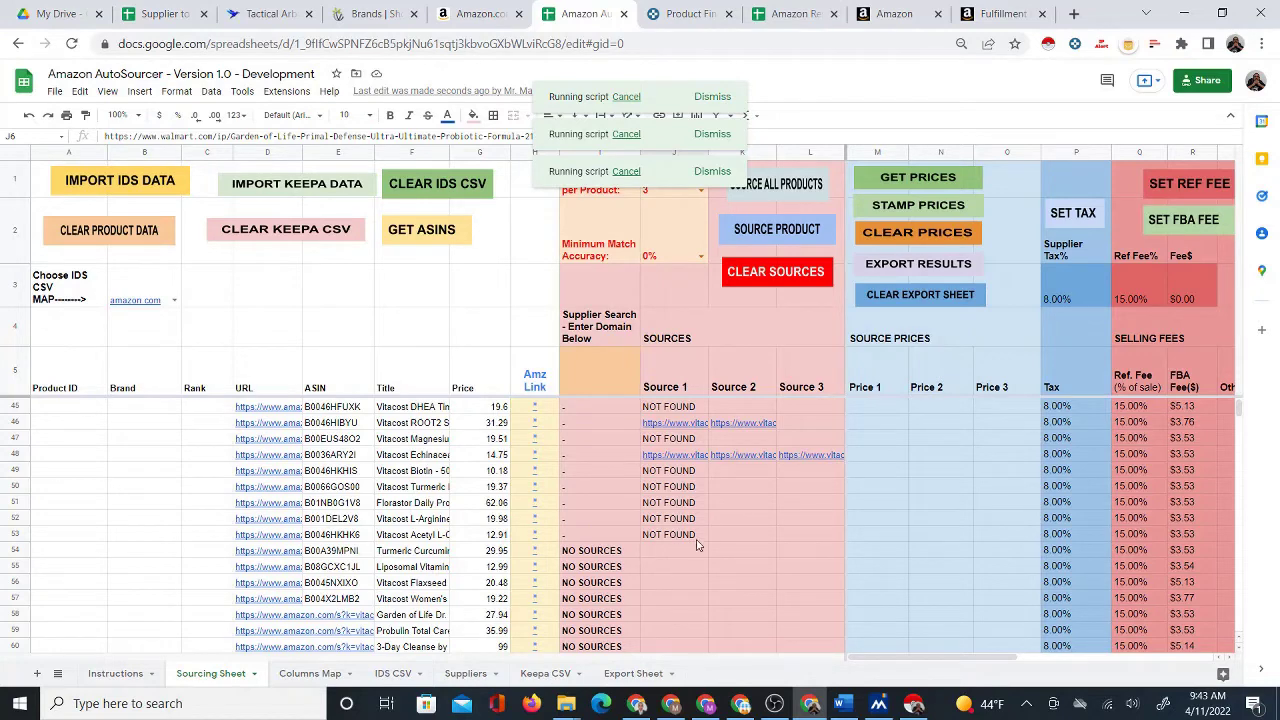
scroll(699, 550, down, 1)
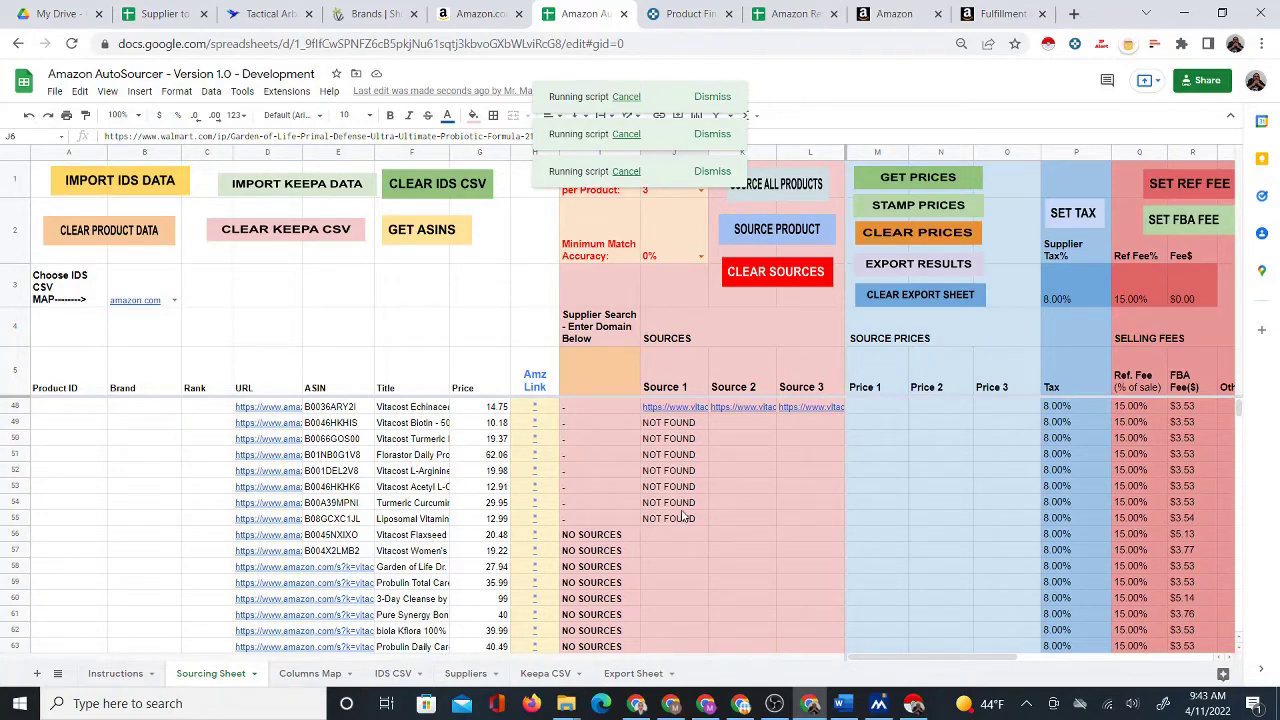
scroll(686, 515, up, 7)
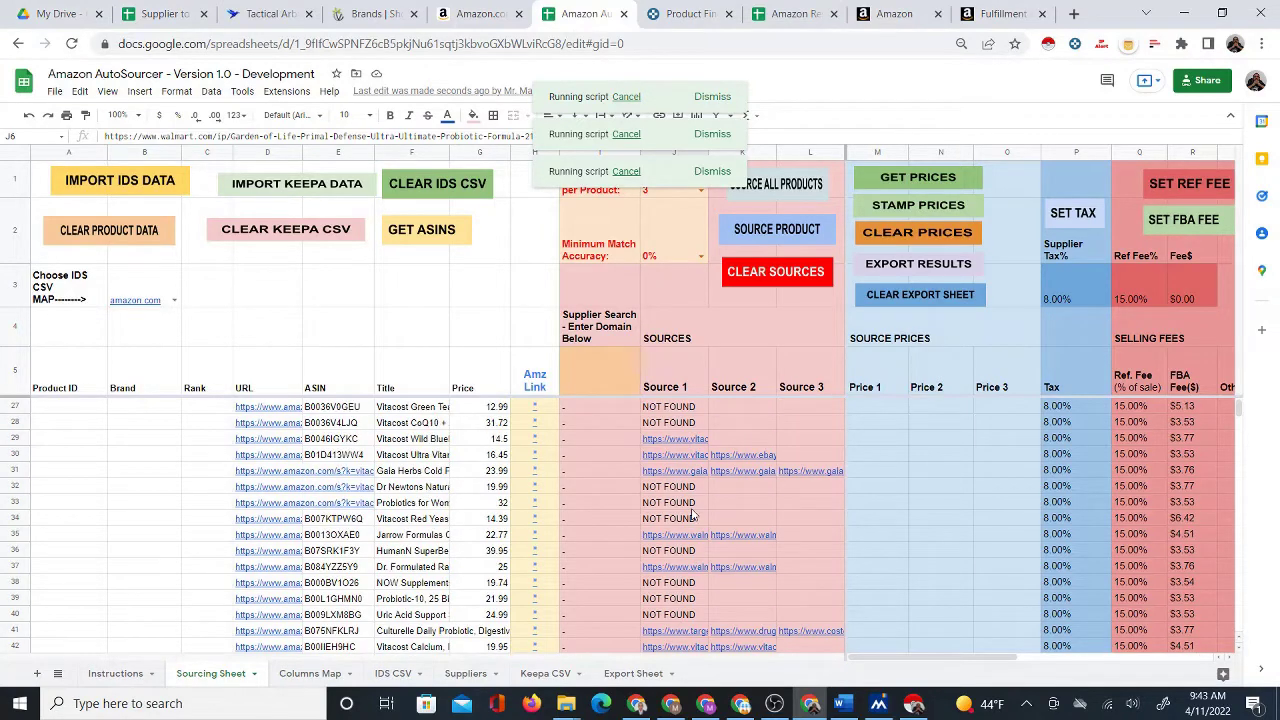
scroll(690, 508, down, 7)
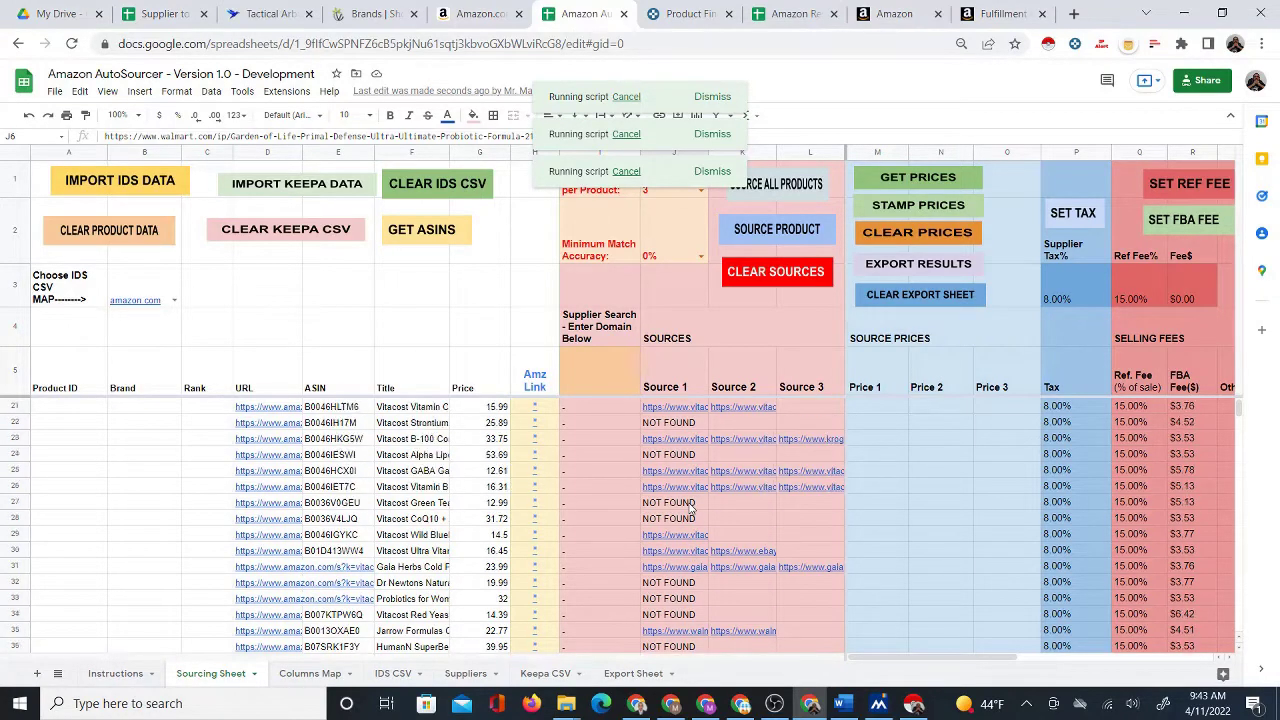
scroll(690, 508, down, 1)
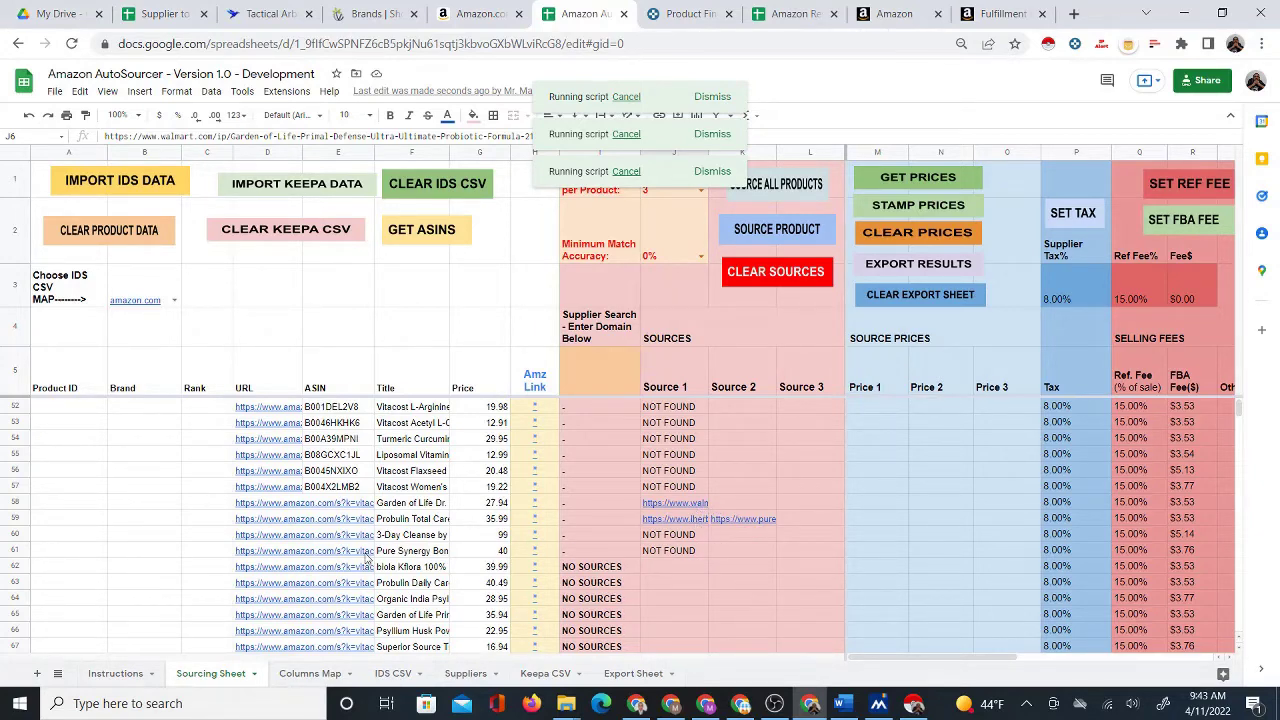
scroll(720, 566, down, 3)
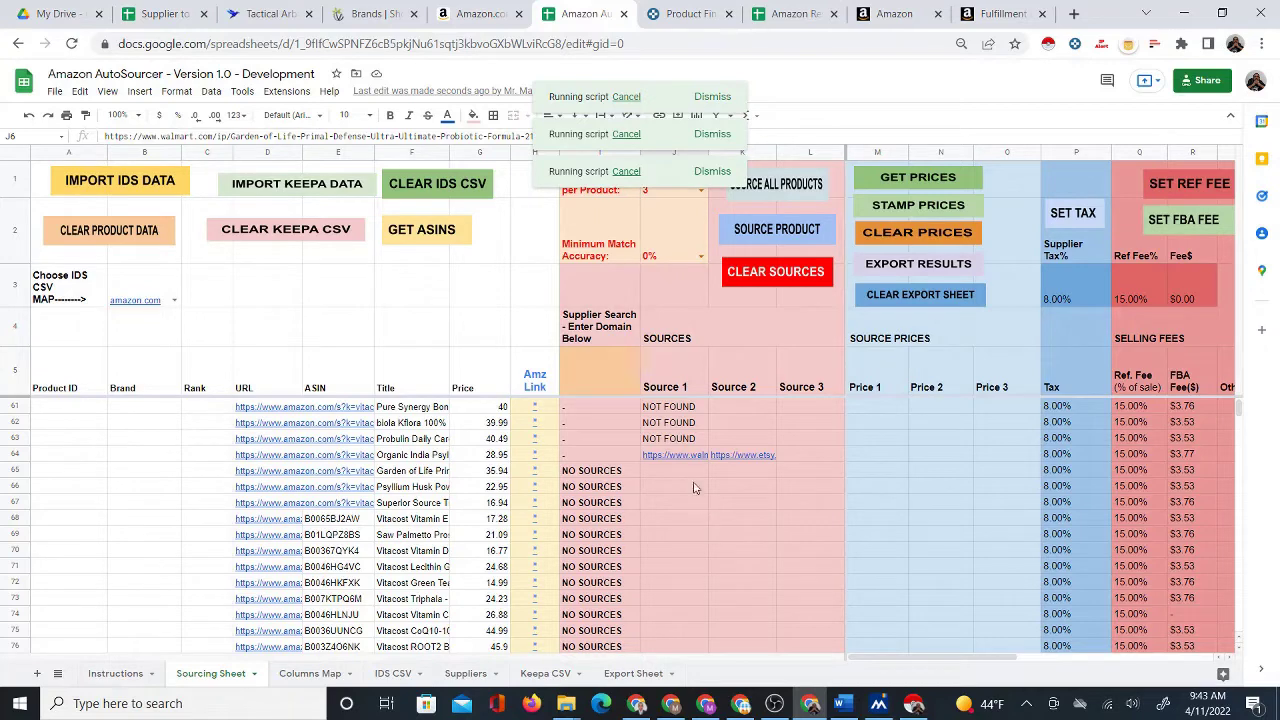
Review the source results from the first product row down to the most recently sourced products around row 69.
scroll(710, 490, up, 8)
scroll(718, 490, up, 10)
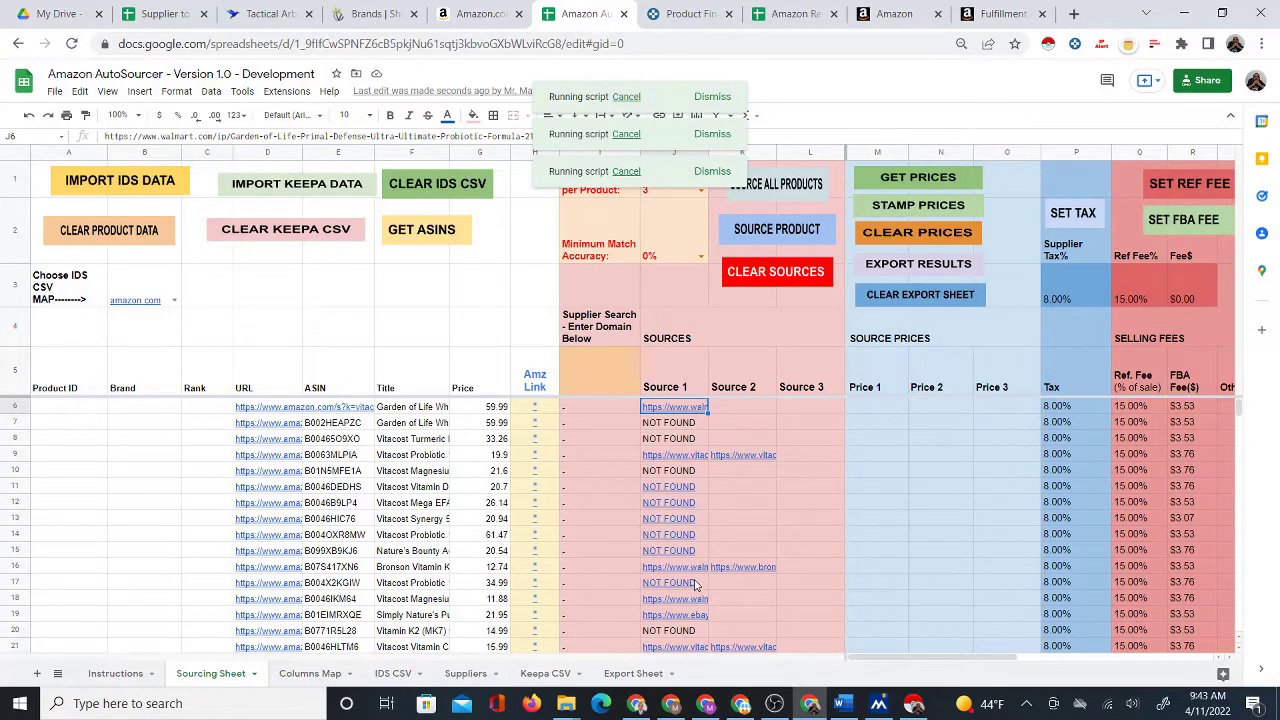
scroll(695, 575, down, 3)
scroll(695, 560, up, 3)
scroll(719, 538, down, 15)
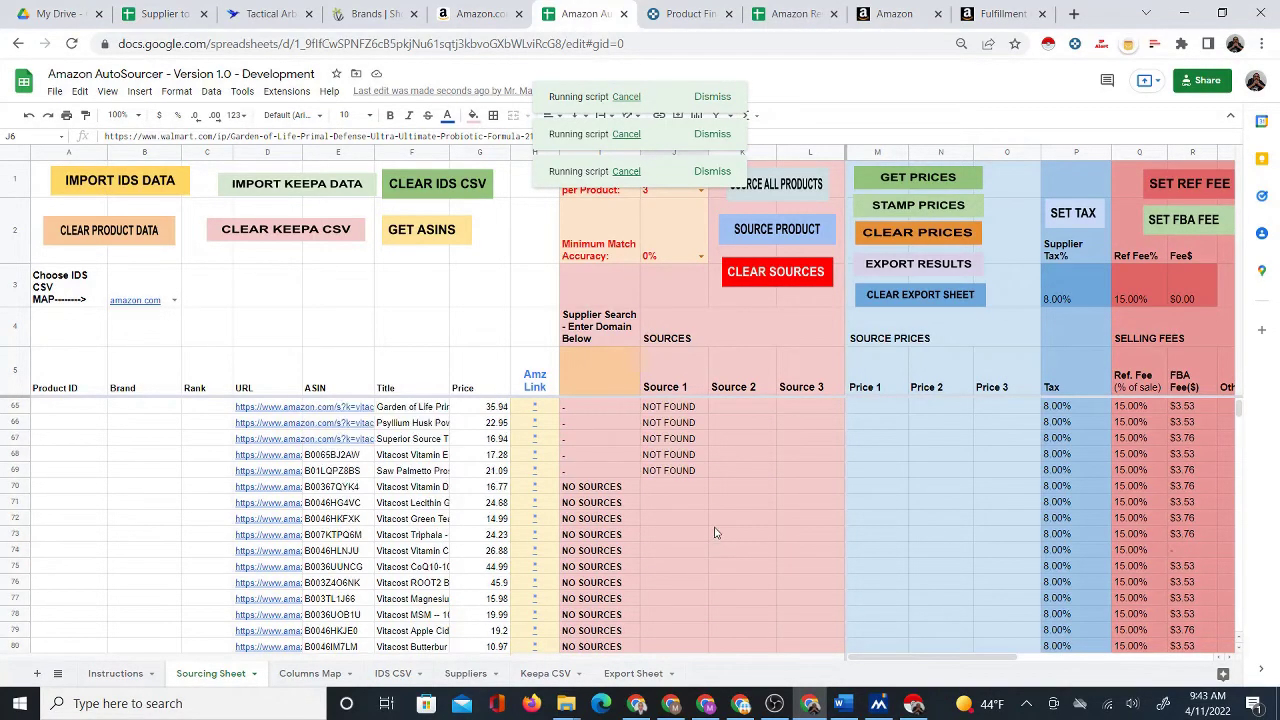
scroll(714, 533, up, 1)
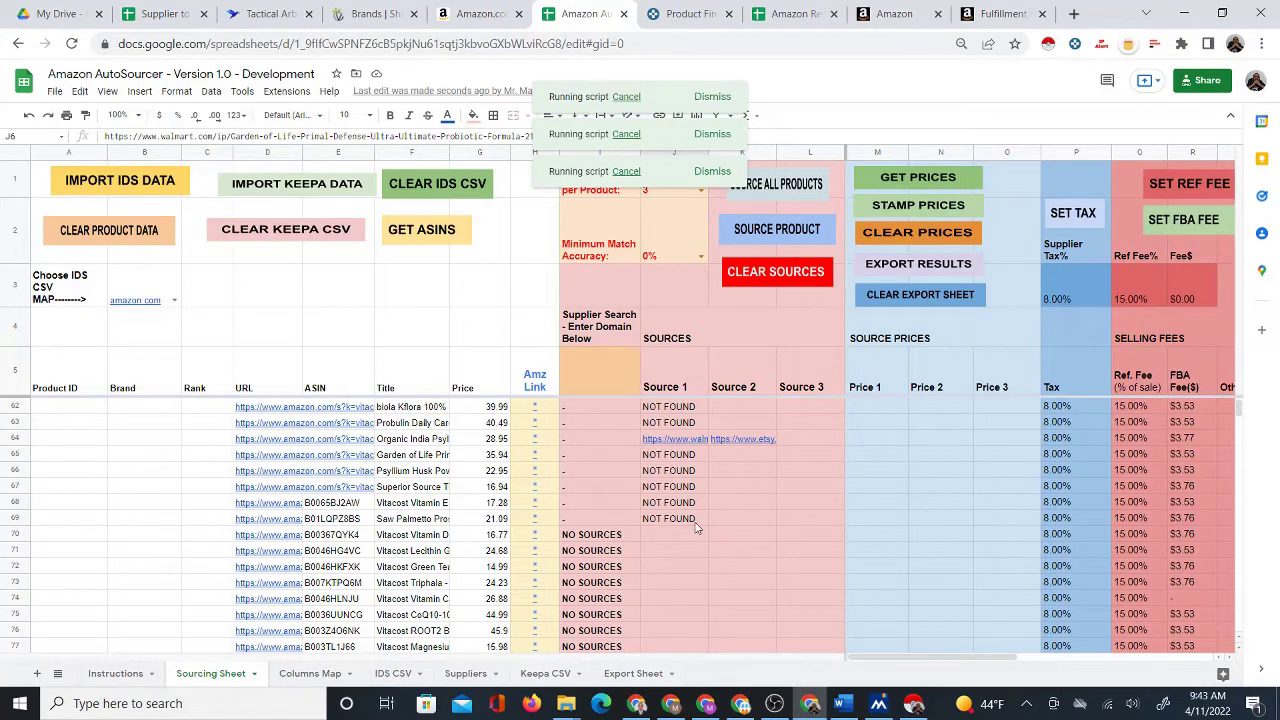
scroll(700, 525, up, 9)
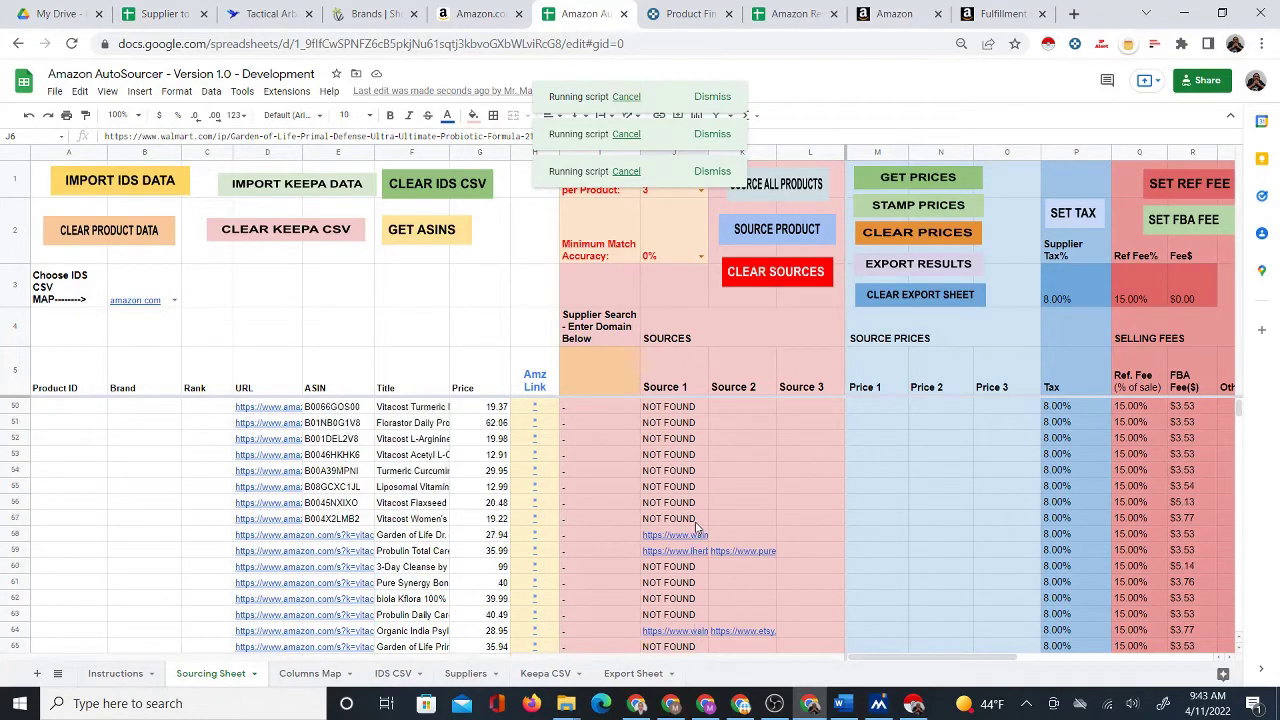
Enter vitacost.com as the Supplier Search domain in the Sourcing Sheet.
click(612, 384)
text(vitacost)
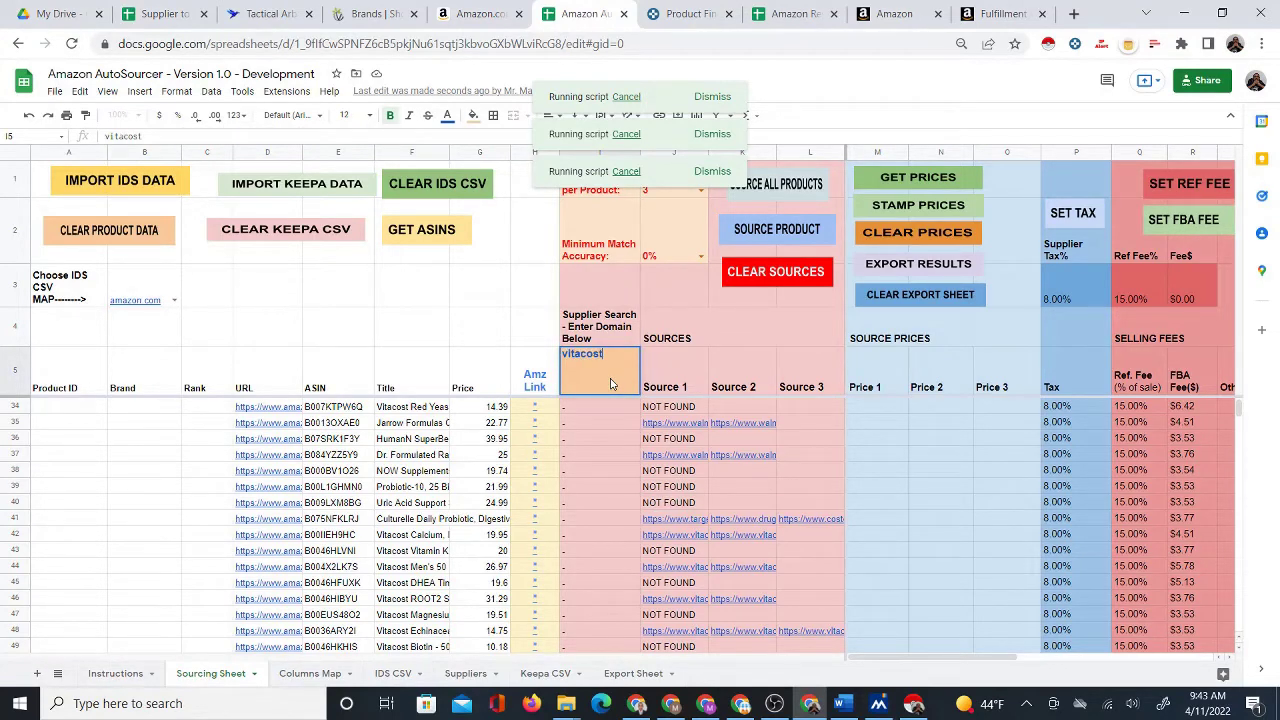
text(.com)
key(BackSpace)
key(BackSpace)
key(BackSpace)
key(BackSpace)
key(BackSpace)
key(BackSpace)
key(BackSpace)
key(BackSpace)
key(BackSpace)
key(BackSpace)
key(BackSpace)
text(vitacost.com)
key(Return)
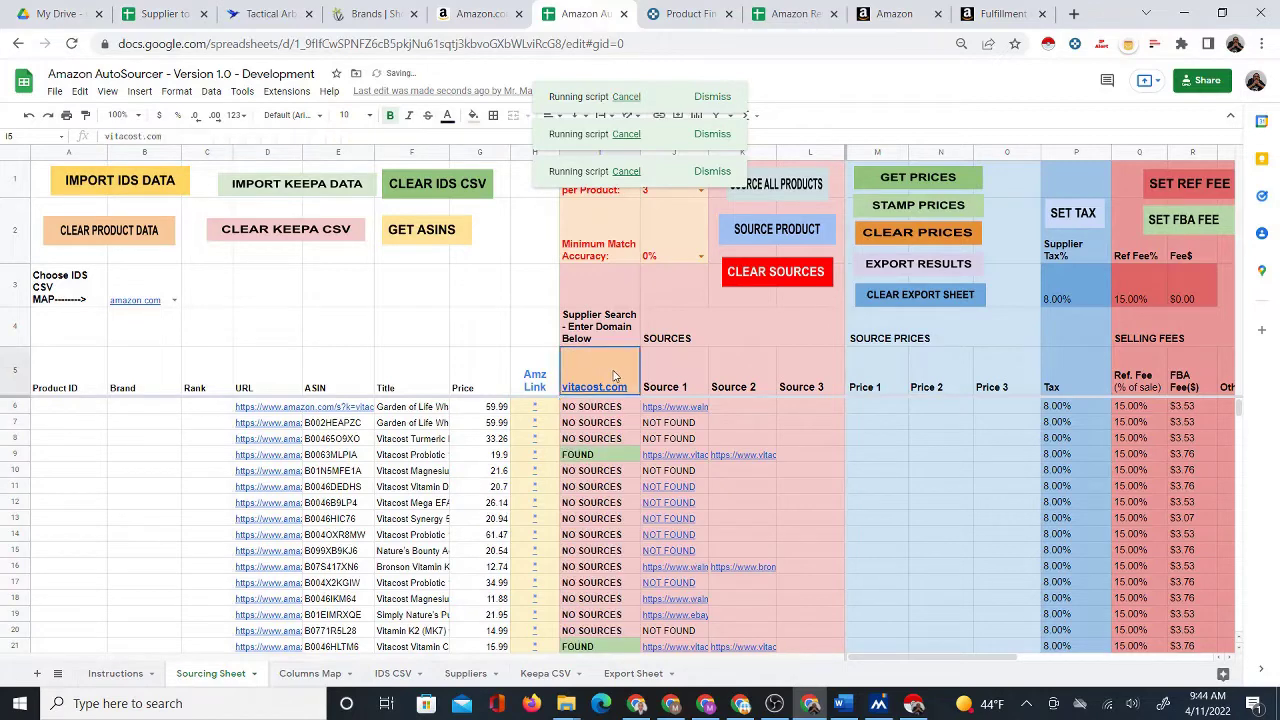
click(601, 374)
mouse_move(605, 385)
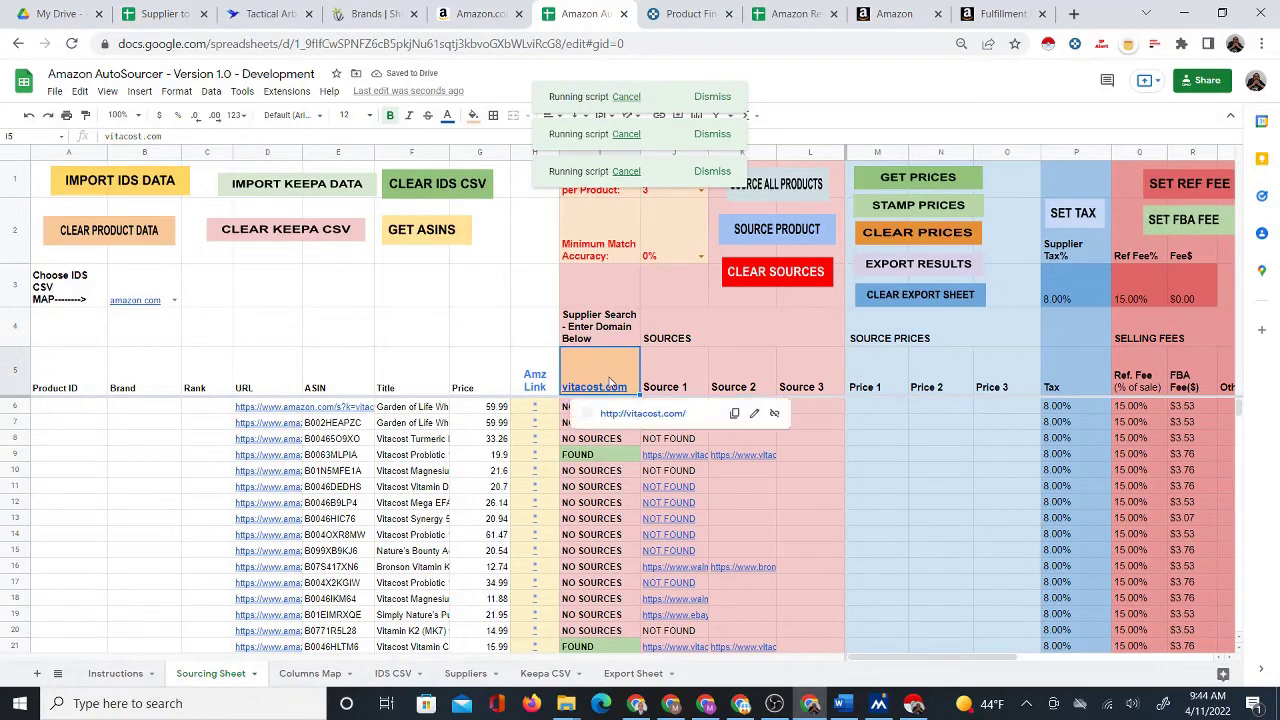
Inspect row 9's supplier search status and source links, and open its Source 1 product page on Vitacost.
click(829, 458)
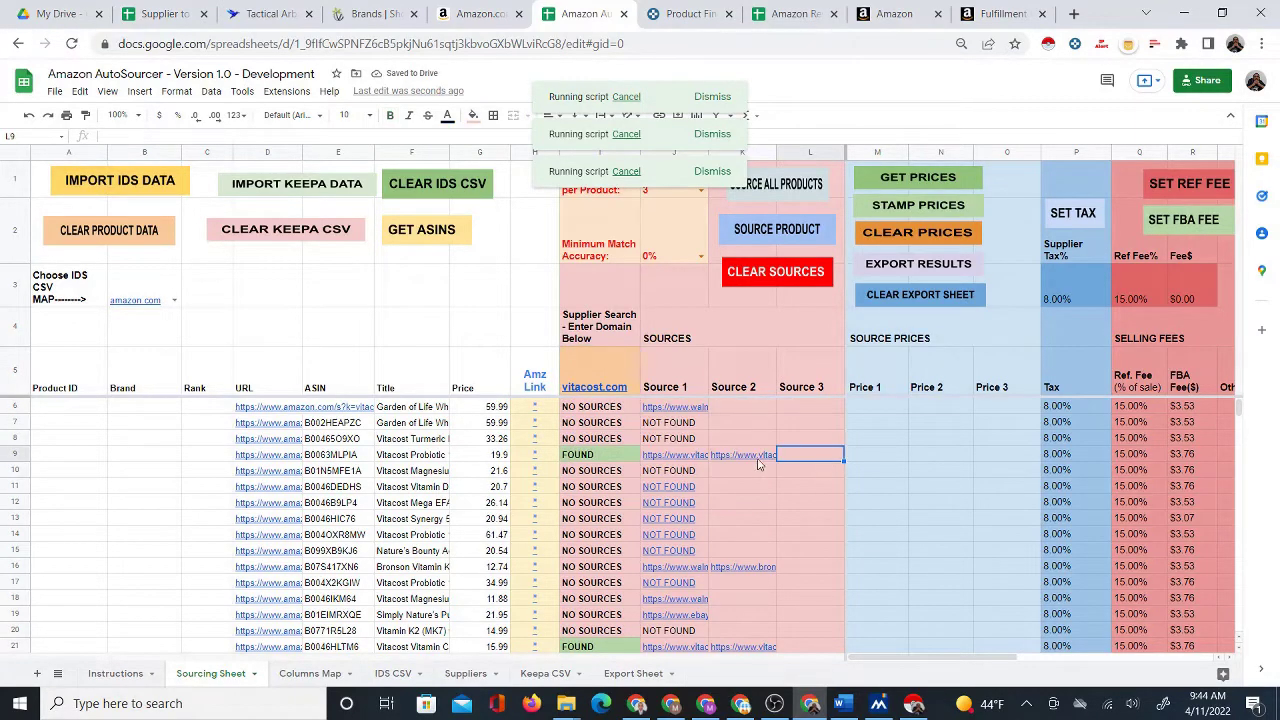
click(604, 459)
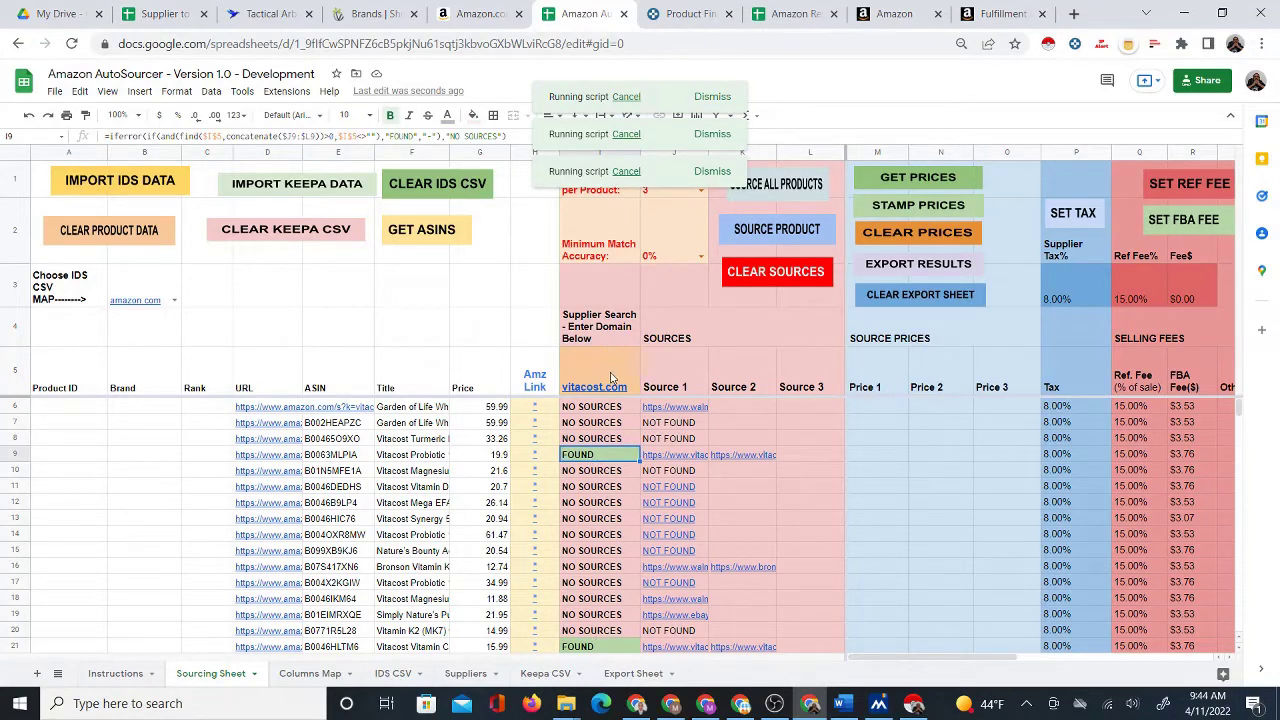
click(667, 458)
click(744, 457)
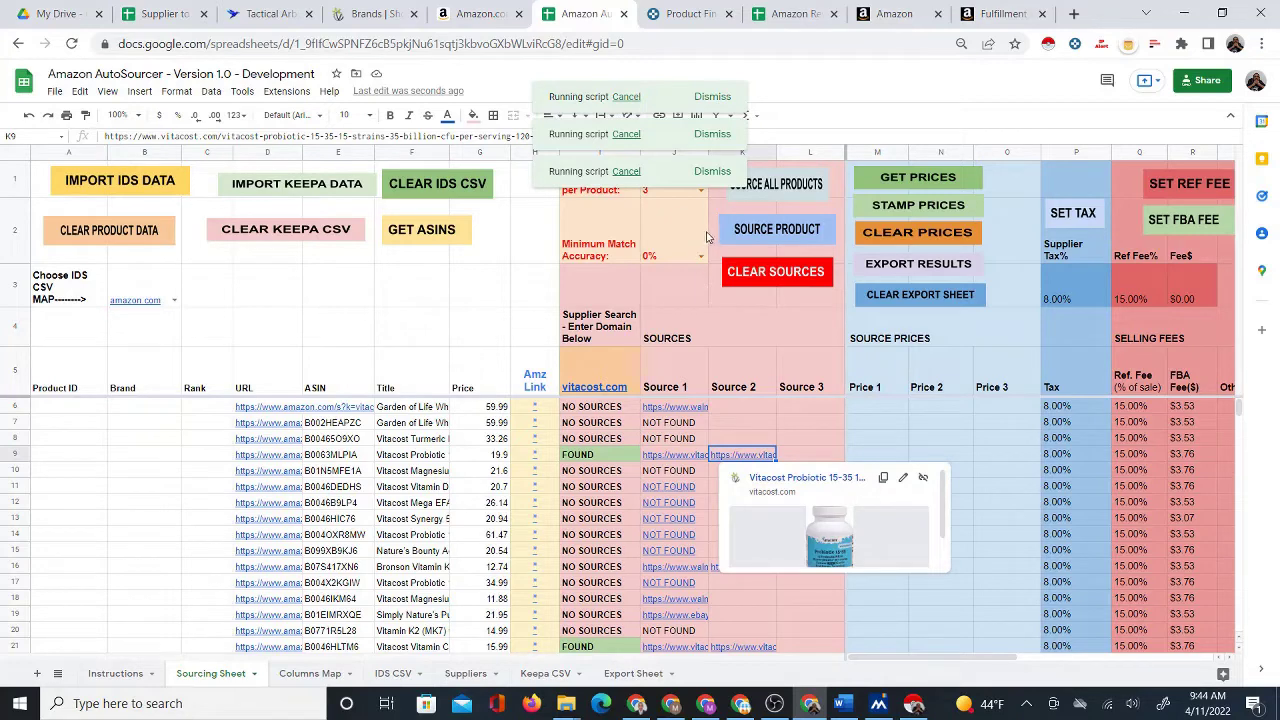
click(680, 460)
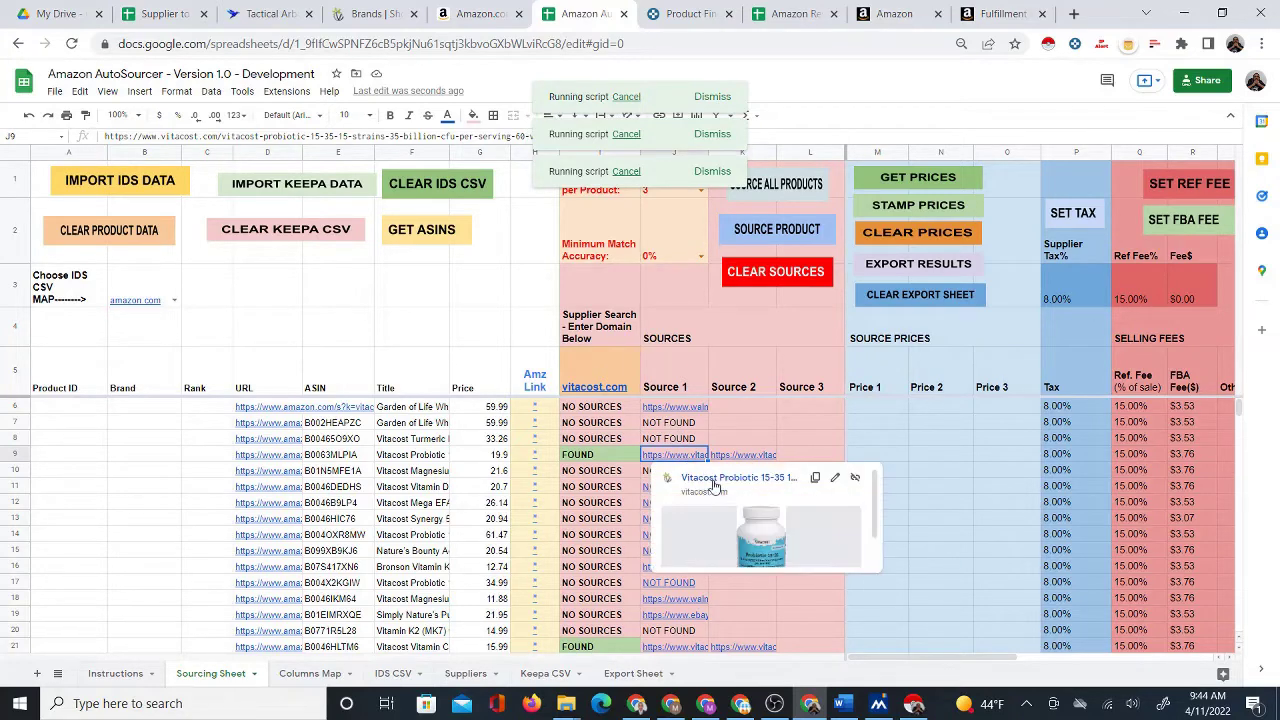
click(710, 478)
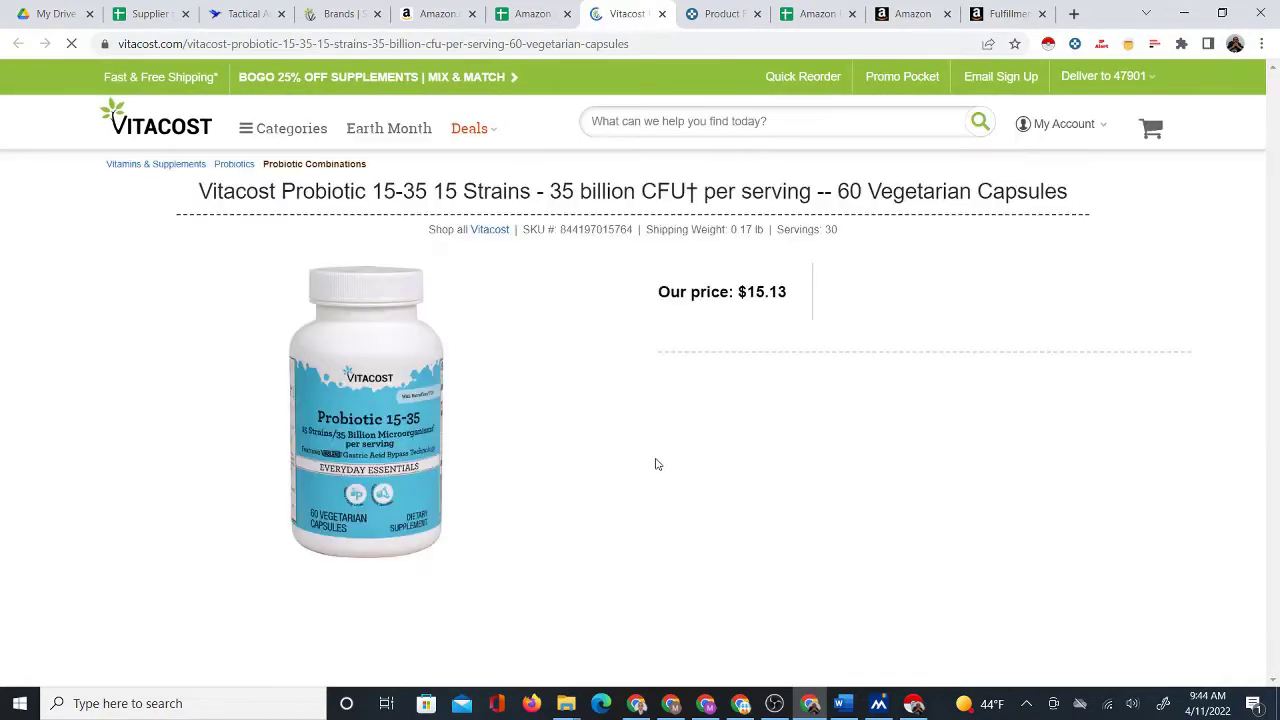
Return to the Sourcing Sheet and open row 9's Amazon listing to view its title and price.
click(521, 13)
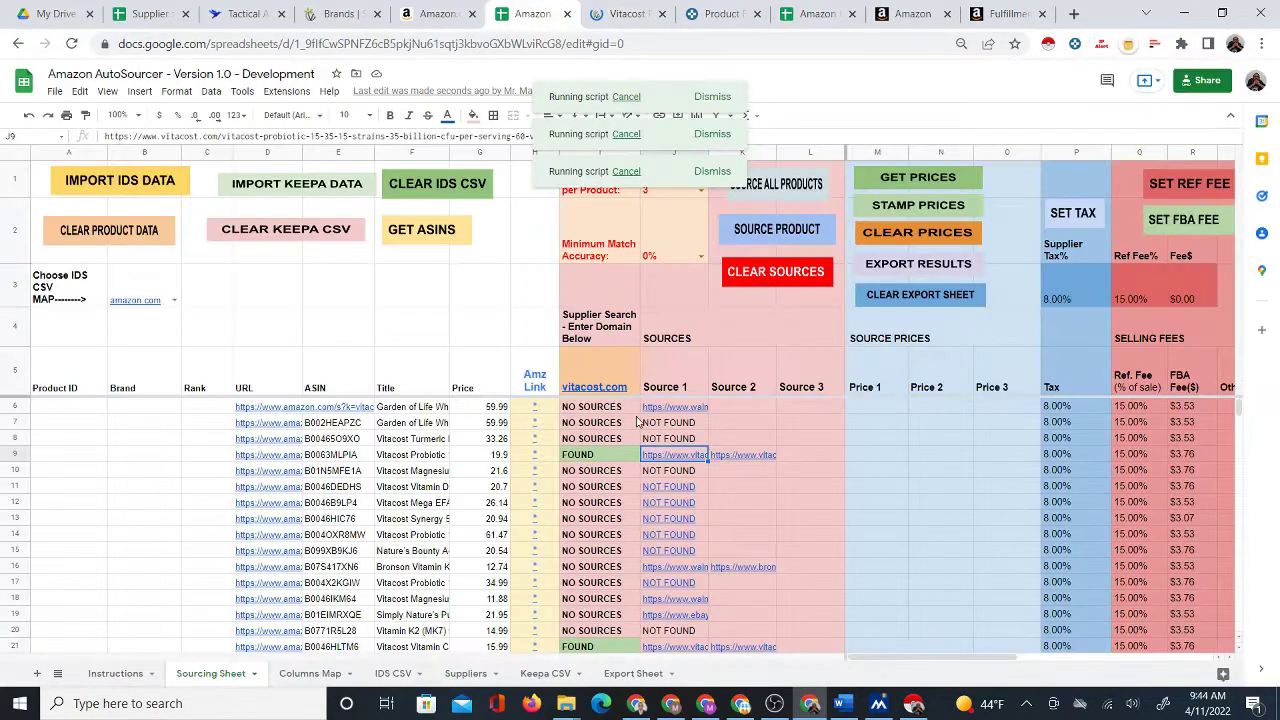
click(752, 457)
click(688, 456)
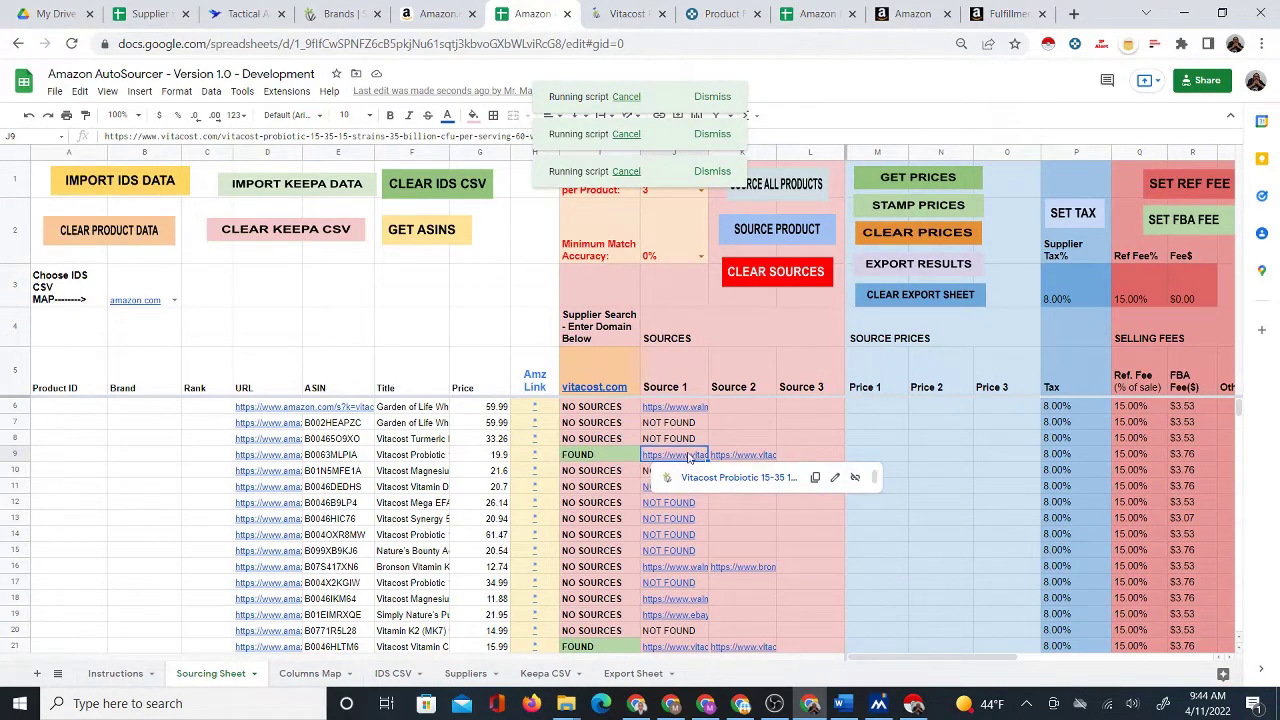
click(548, 456)
click(577, 482)
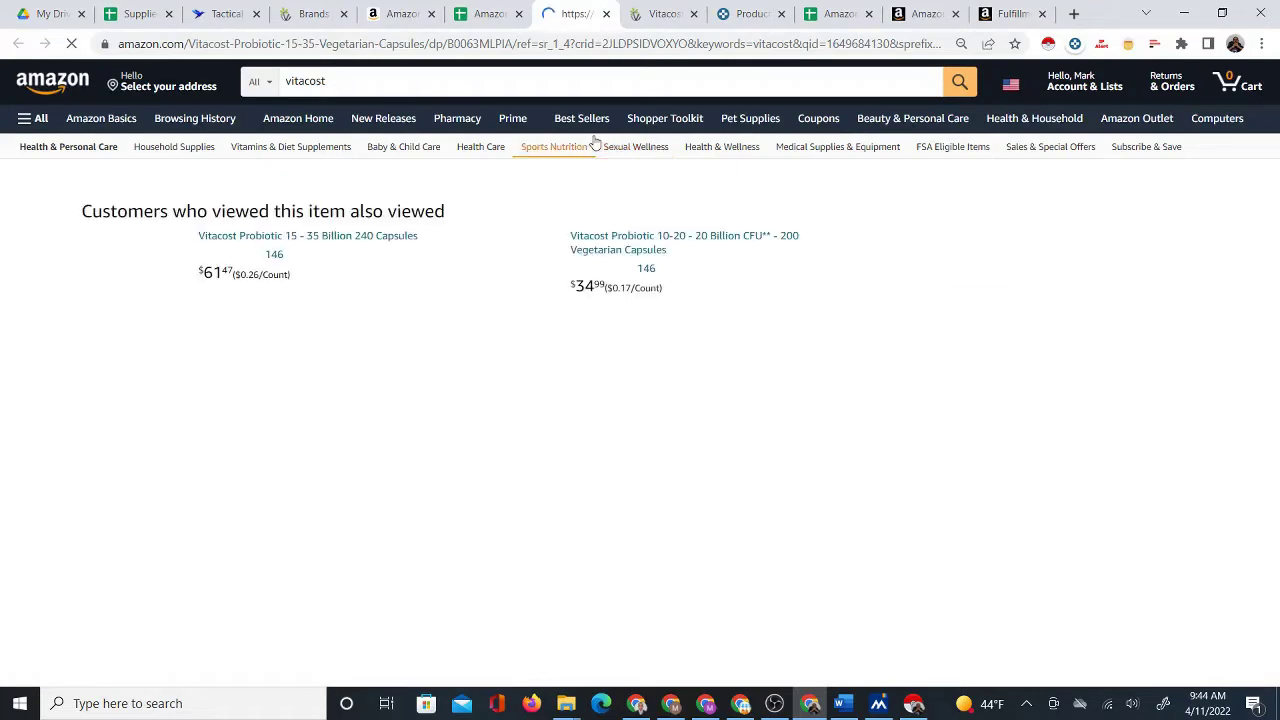
scroll(694, 437, down, 2)
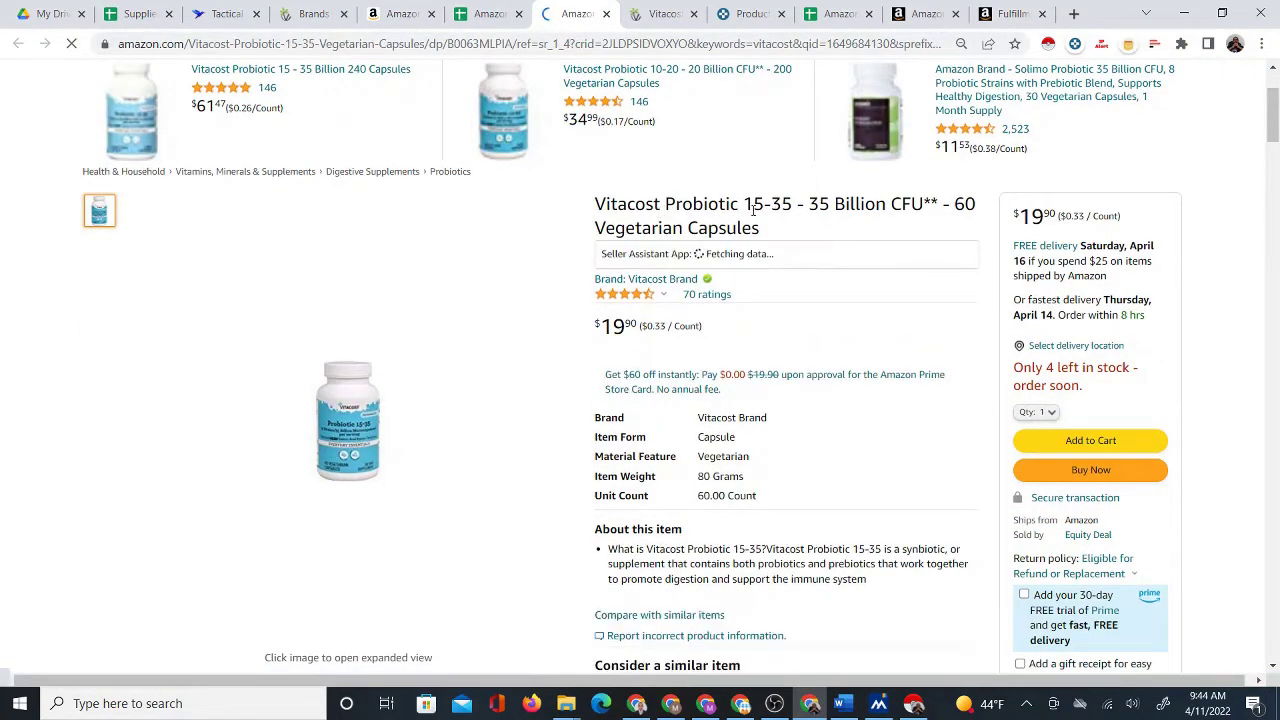
Compare the Vitacost Probiotic 15-35 product images on the Amazon listing and the Vitacost page, enlarging the Amazon image.
click(658, 16)
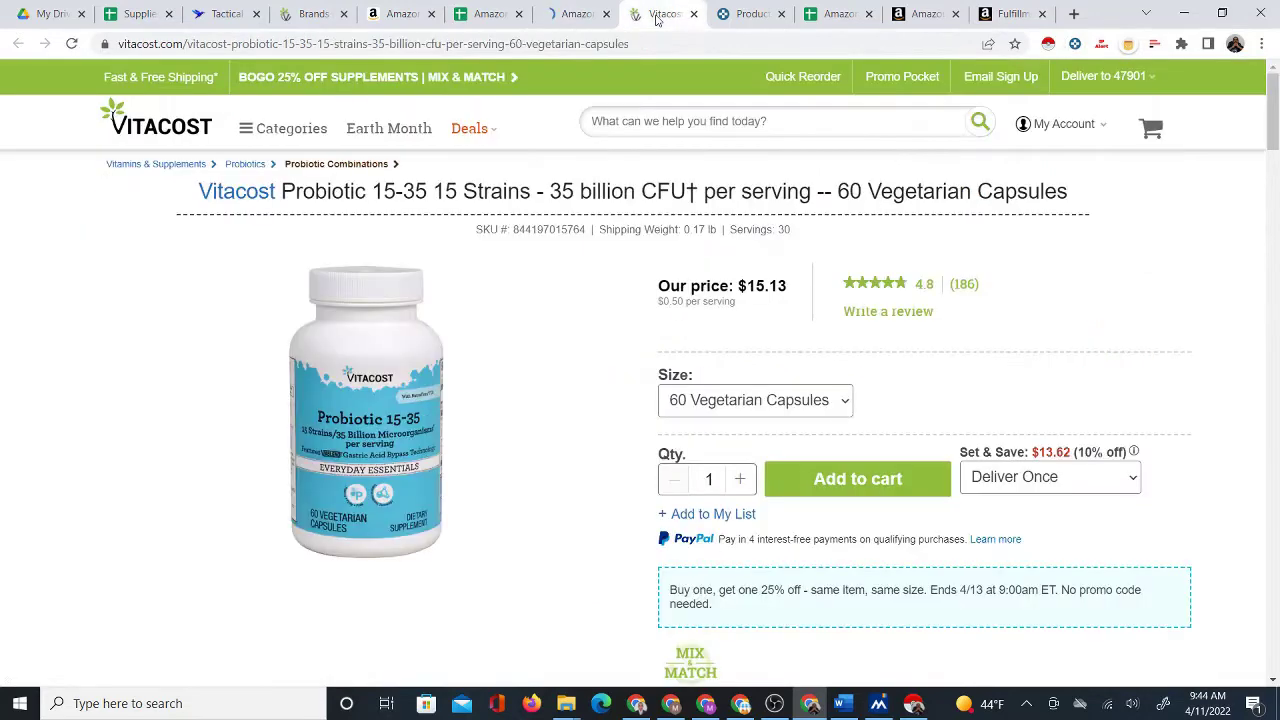
click(578, 15)
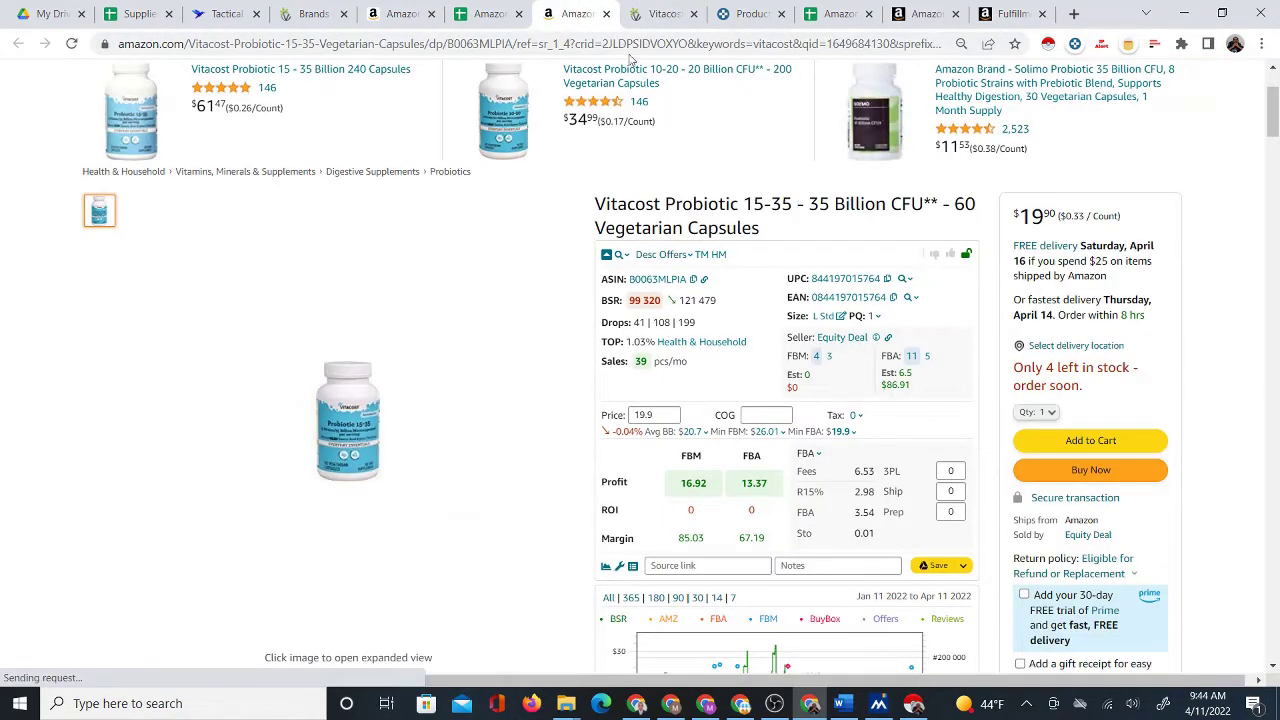
click(365, 425)
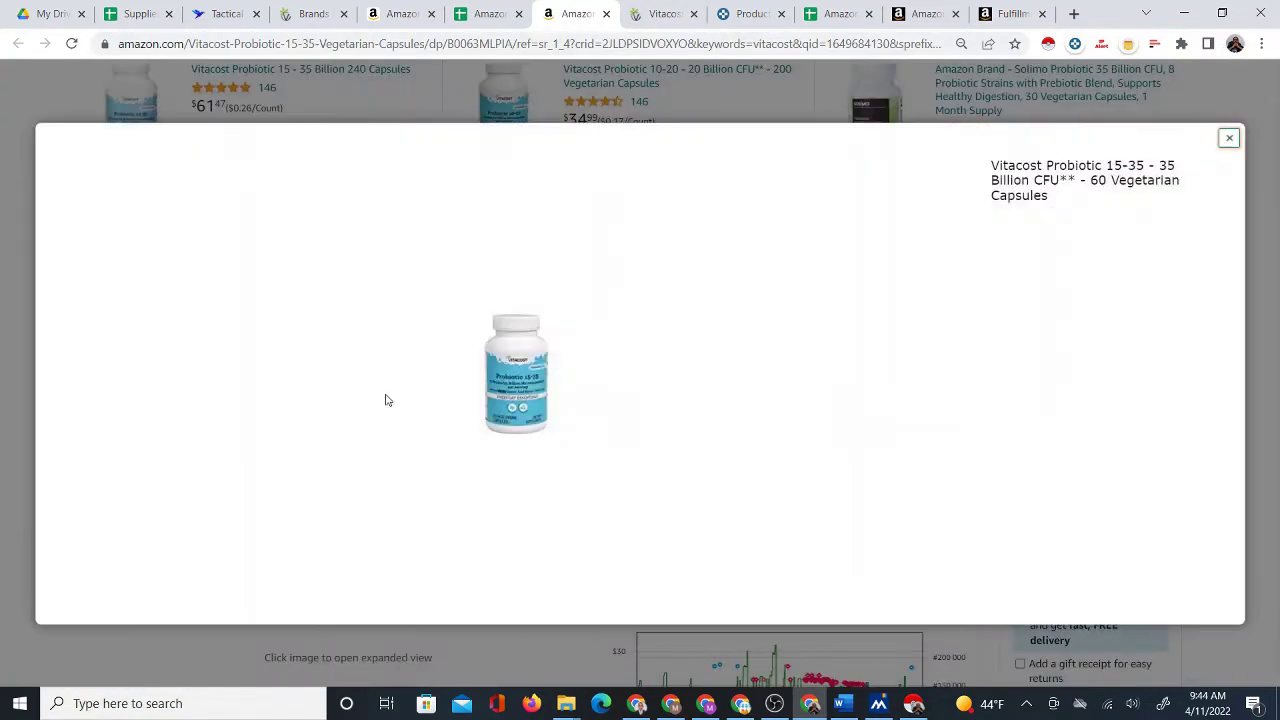
click(1227, 139)
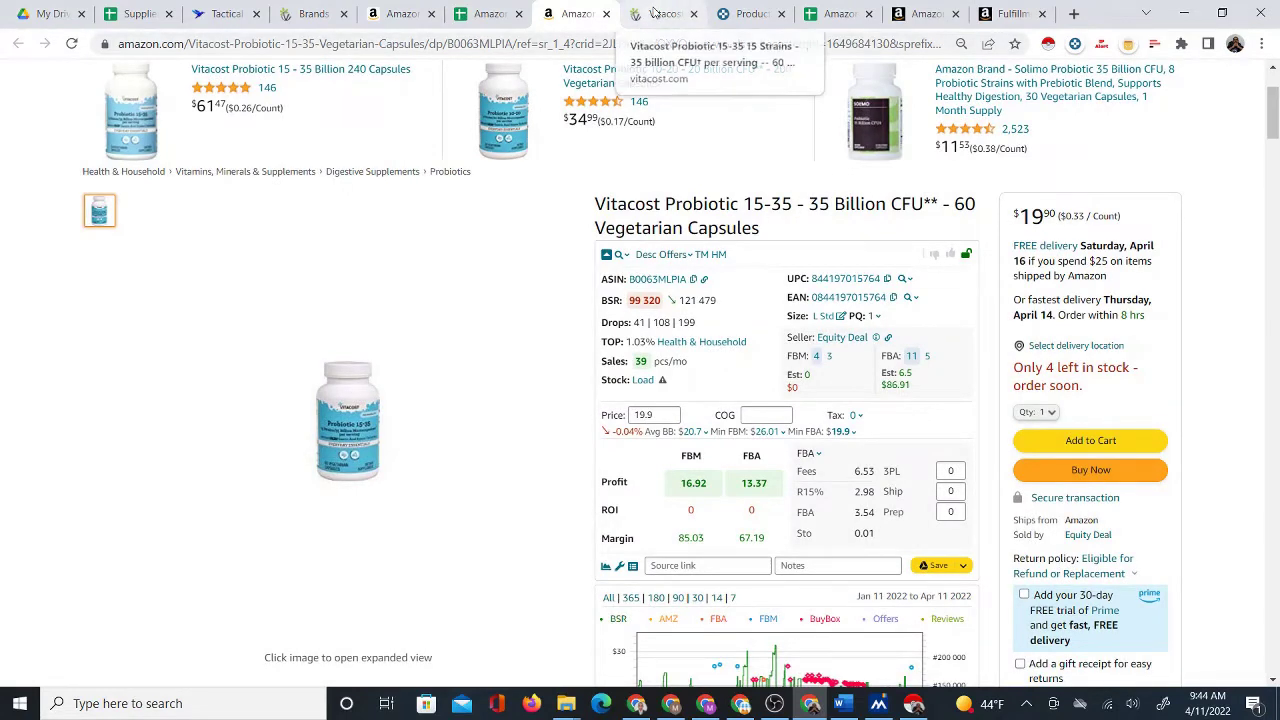
click(655, 14)
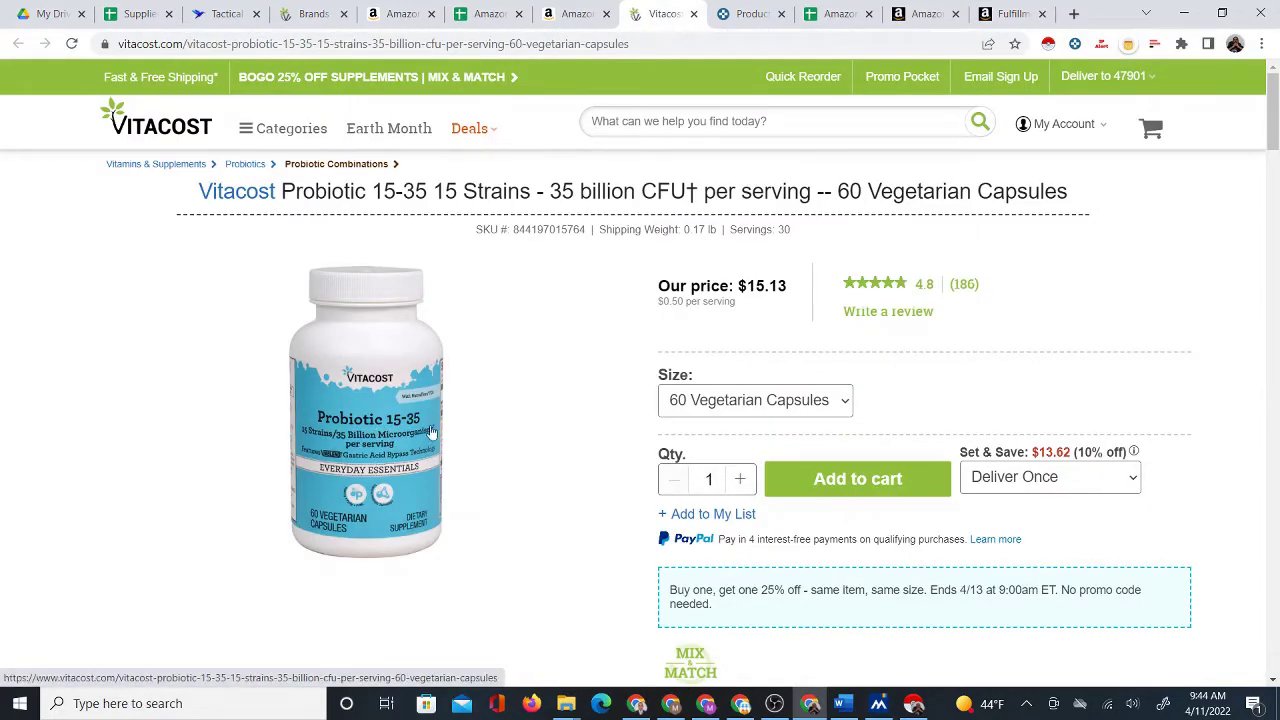
click(567, 13)
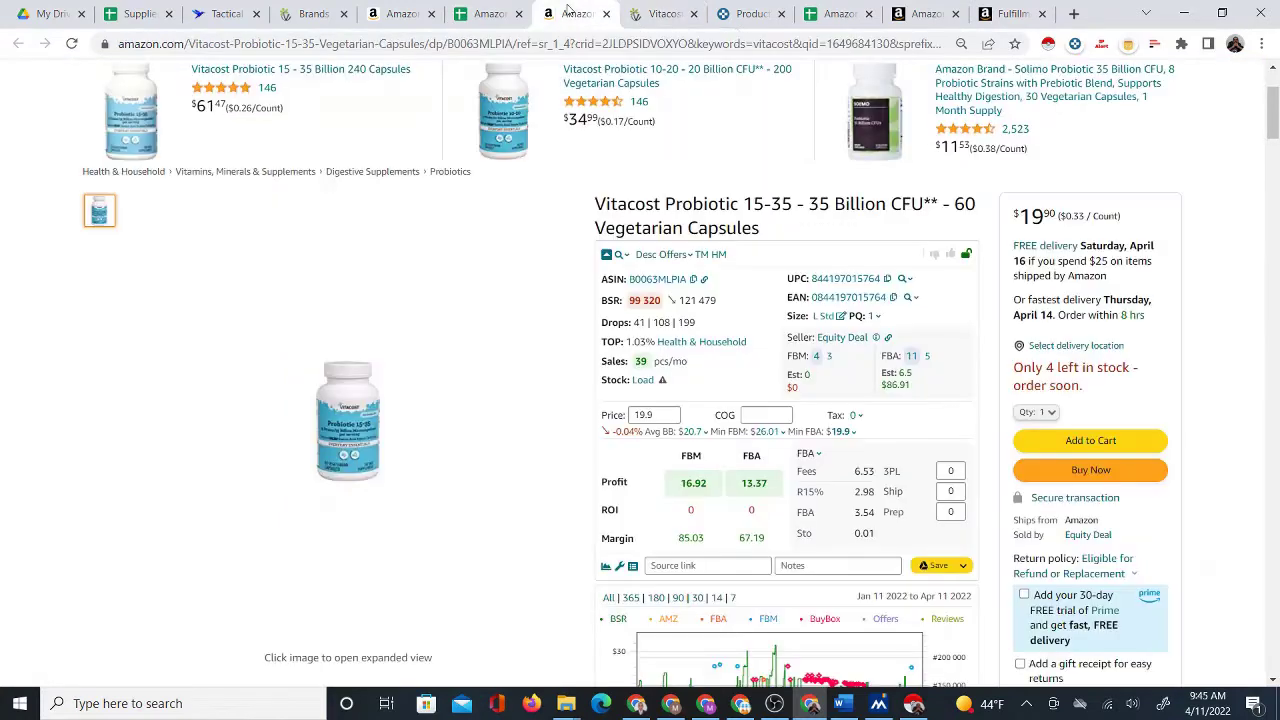
click(656, 18)
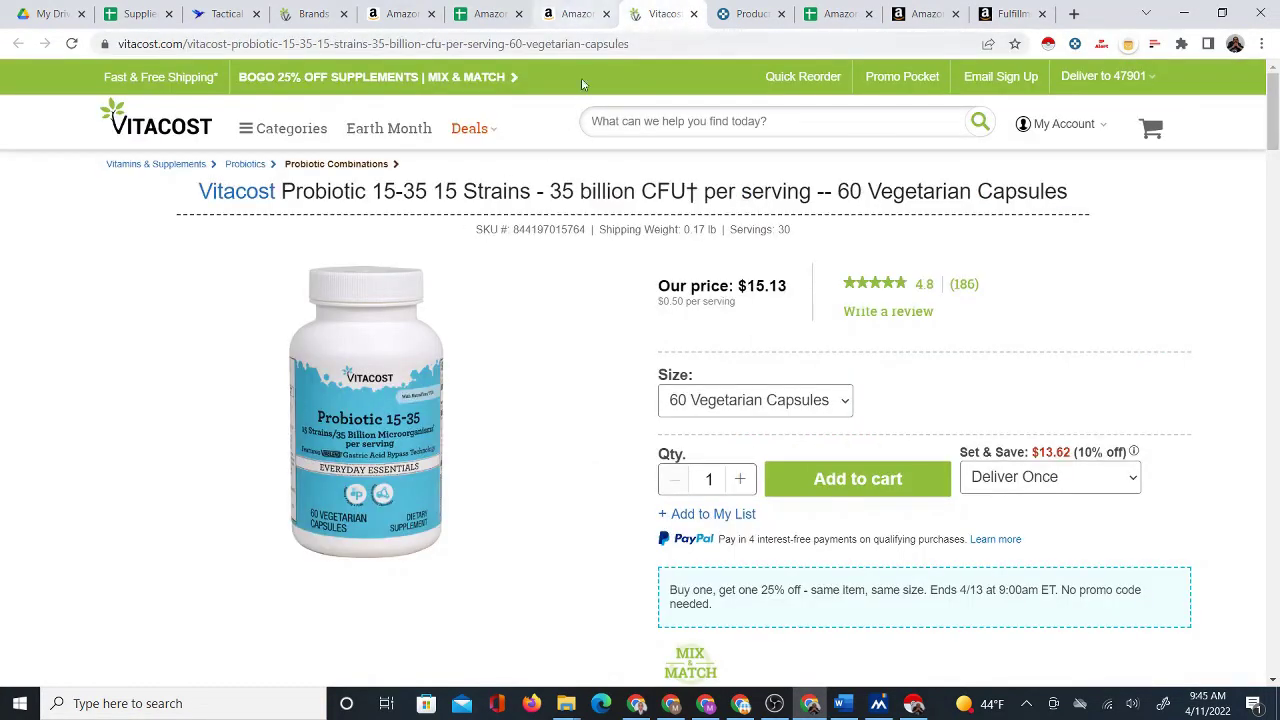
Highlight the Vitacost product title and compare its wording and capsule quantity with the Amazon listing's title.
triple_click(596, 192)
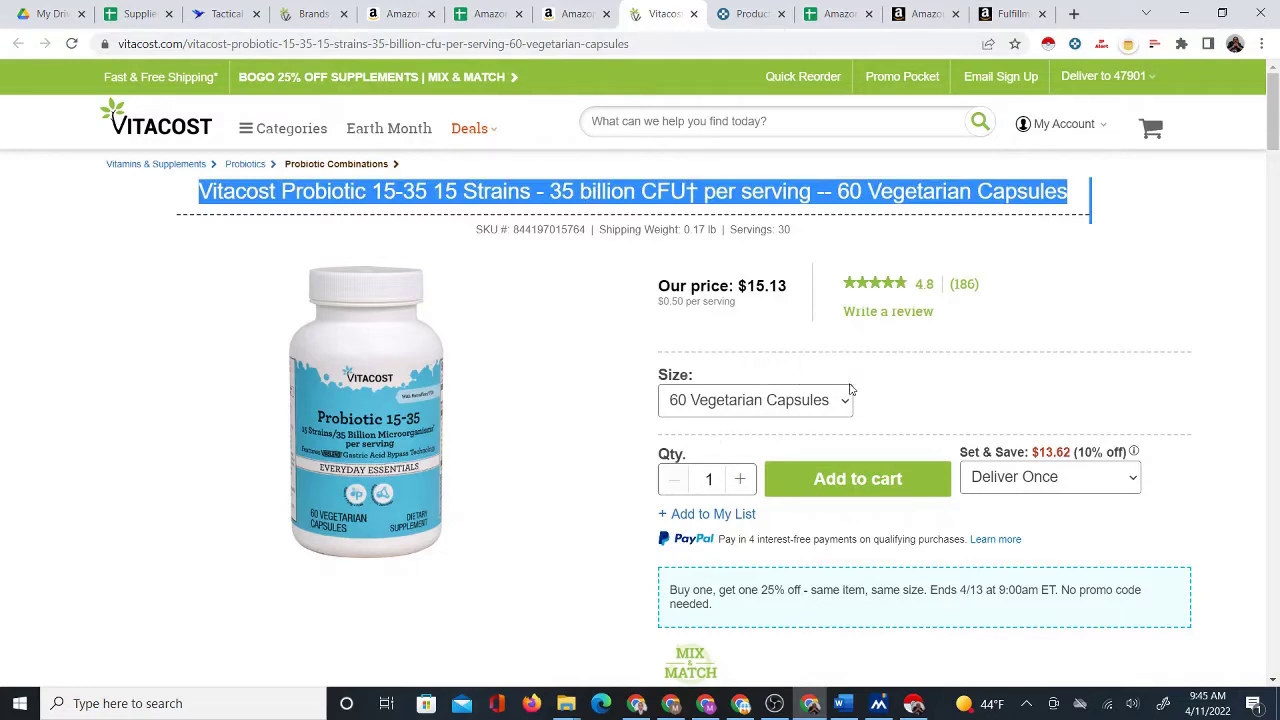
click(566, 13)
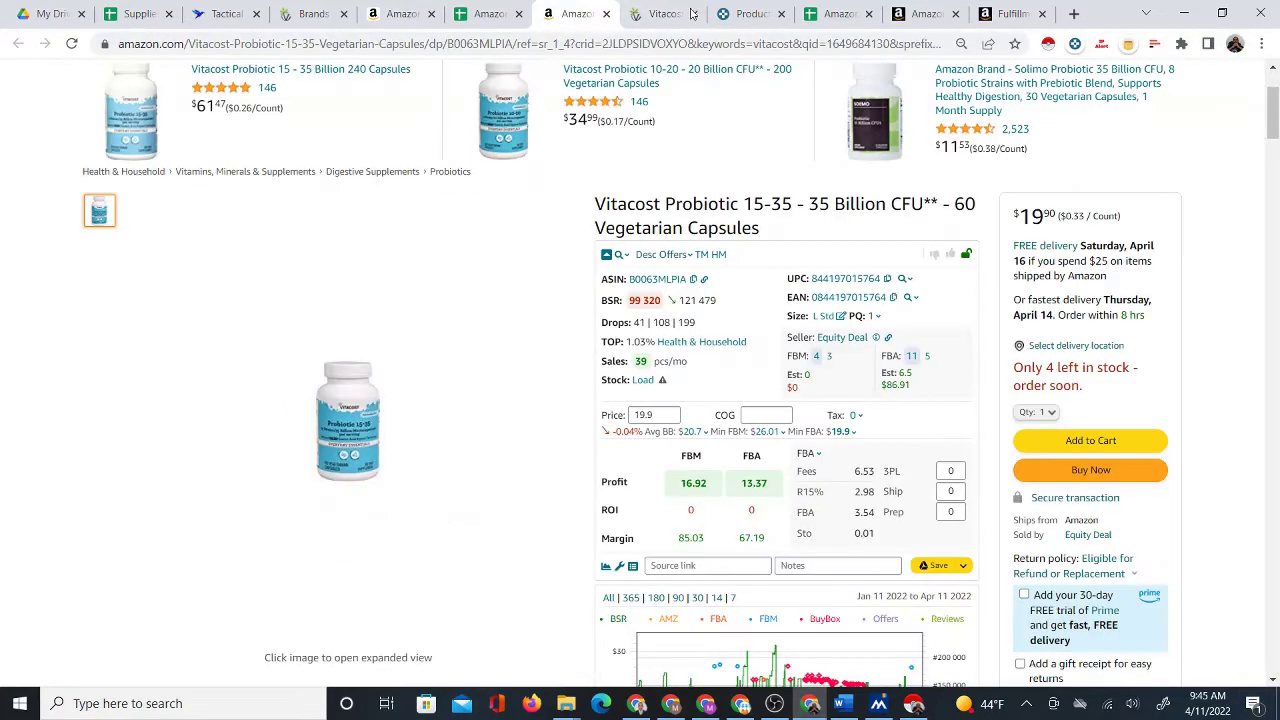
click(660, 14)
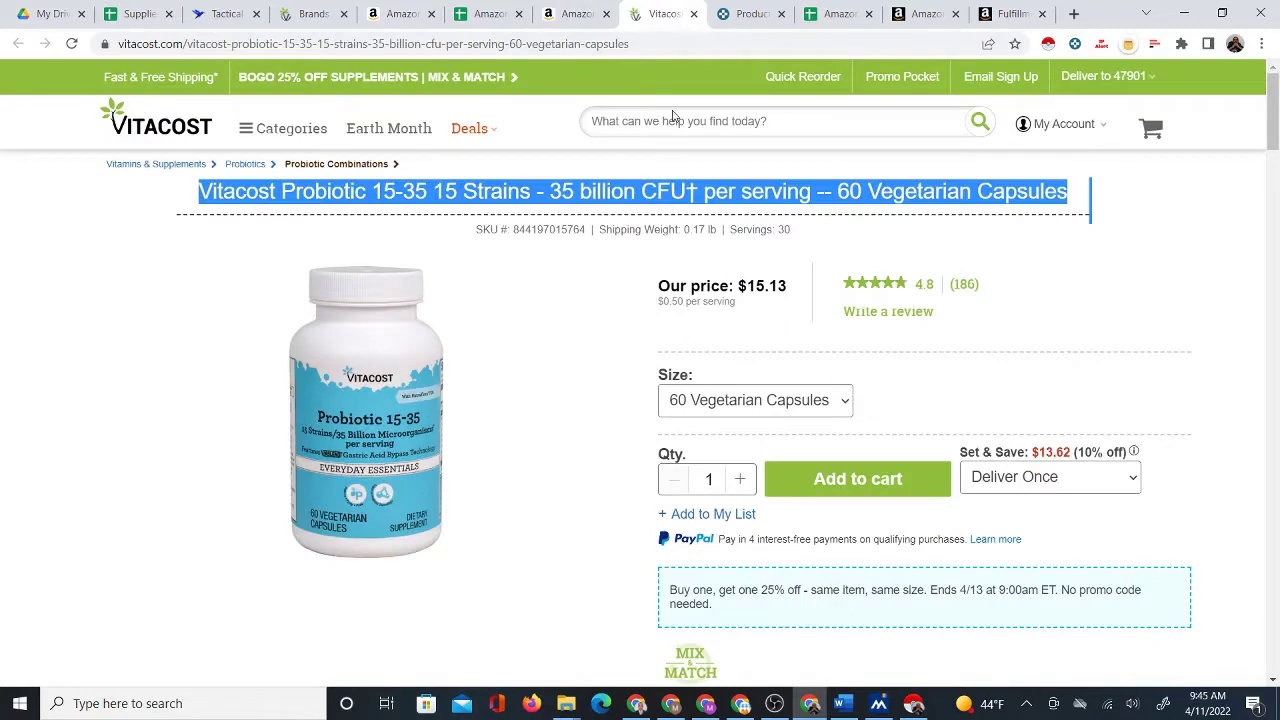
click(570, 14)
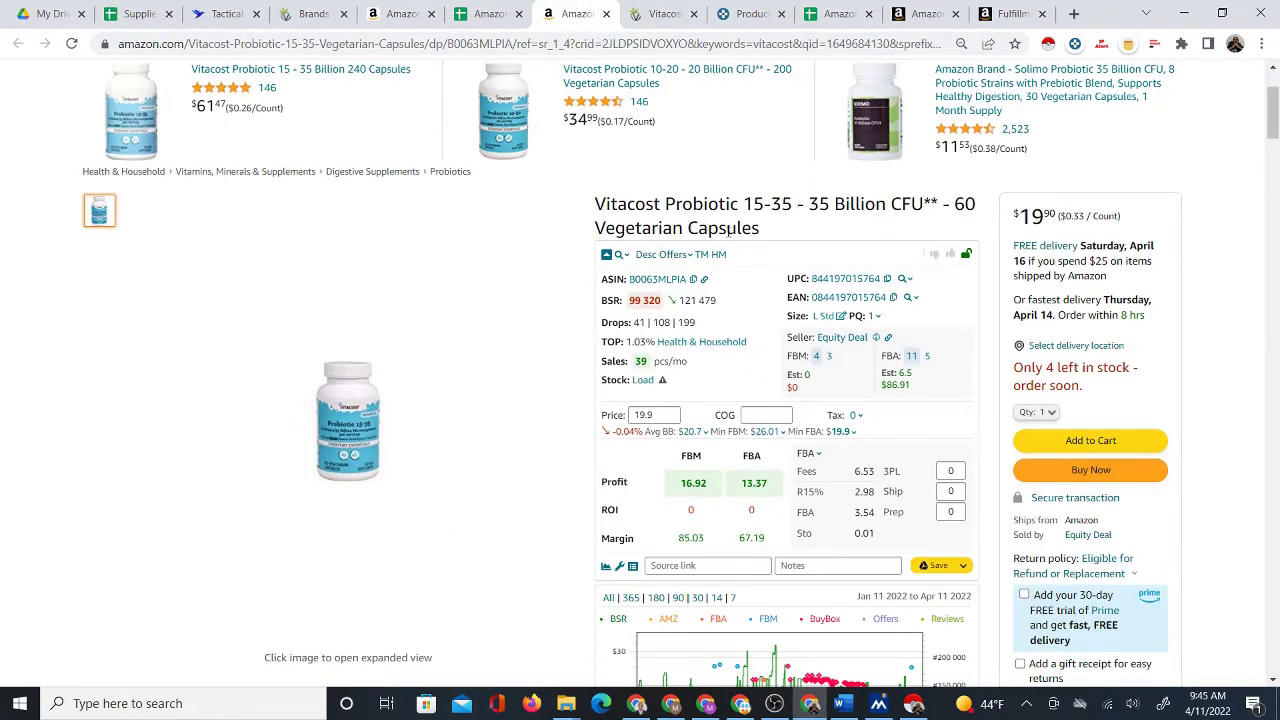
click(660, 14)
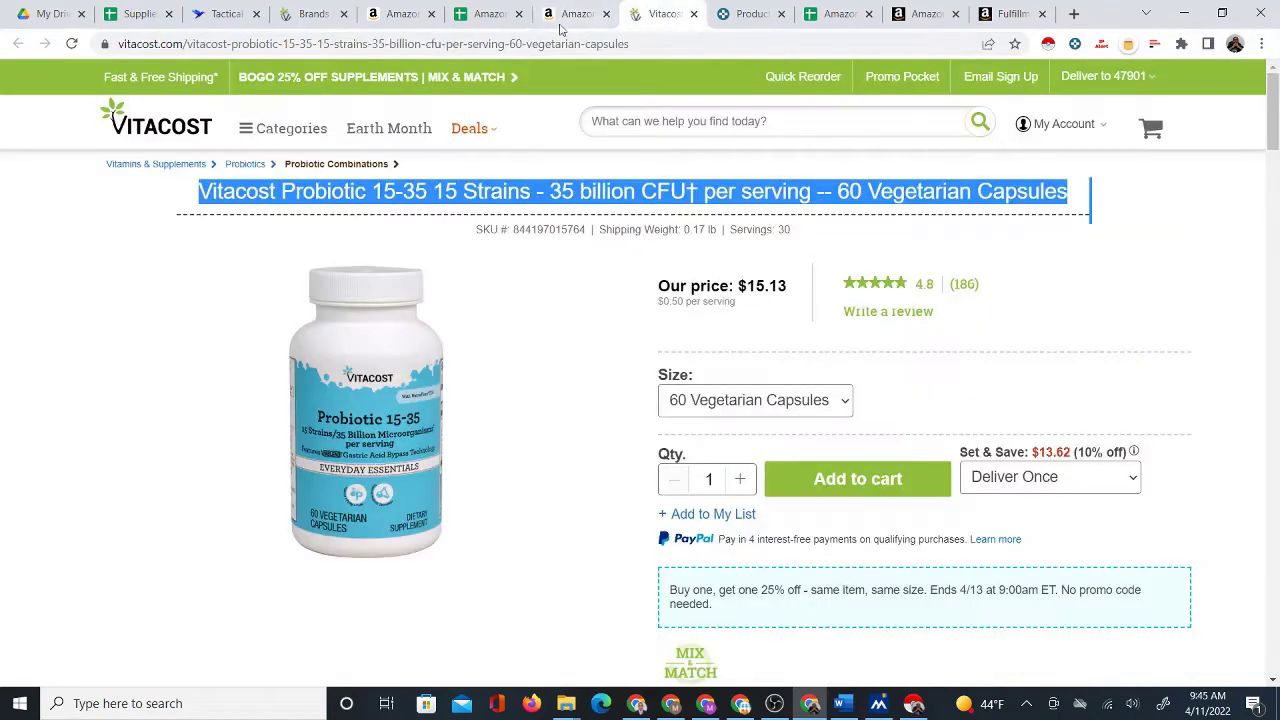
Return to the Sourcing Sheet, dismiss the script error, and review the imported product rows down to the end of the list.
click(482, 14)
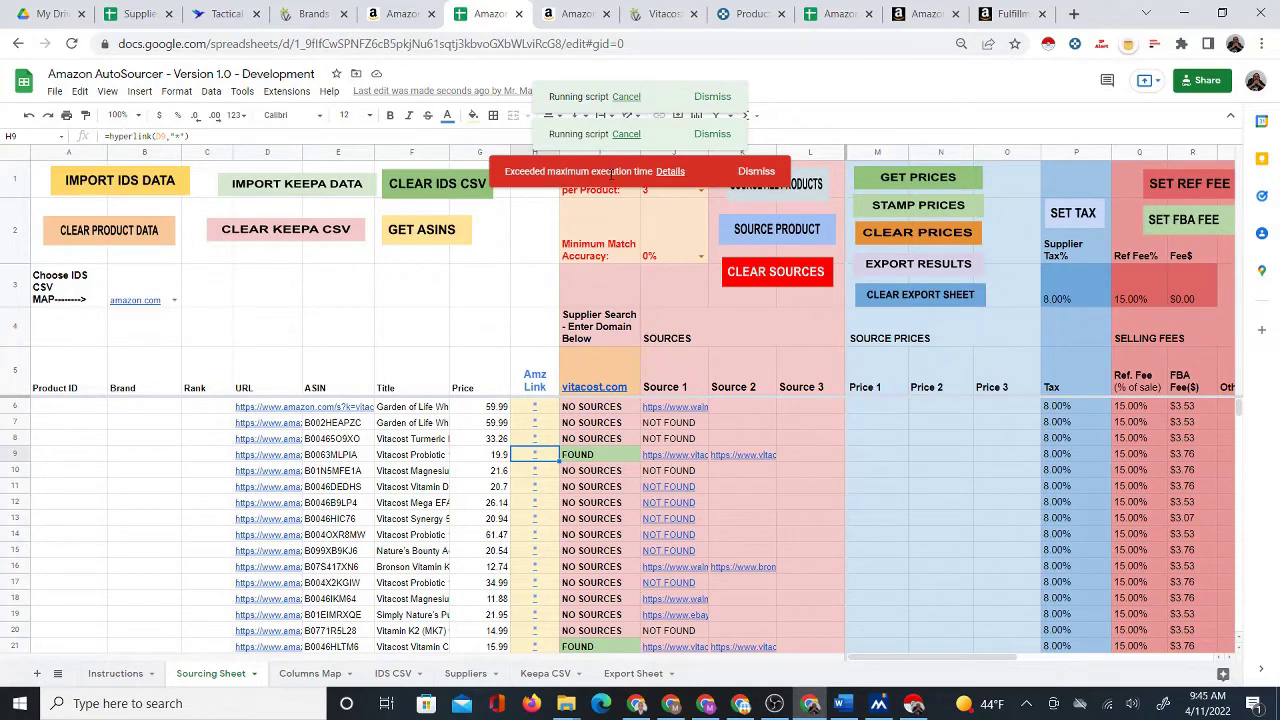
click(748, 178)
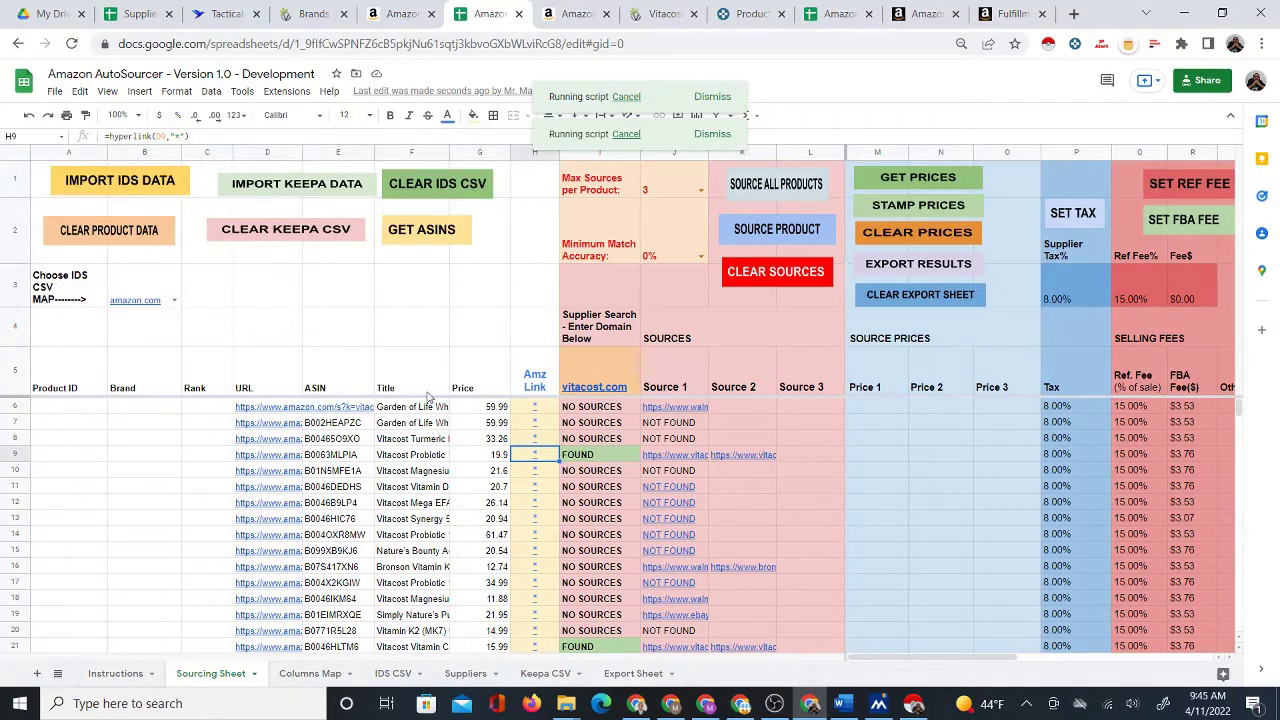
click(354, 425)
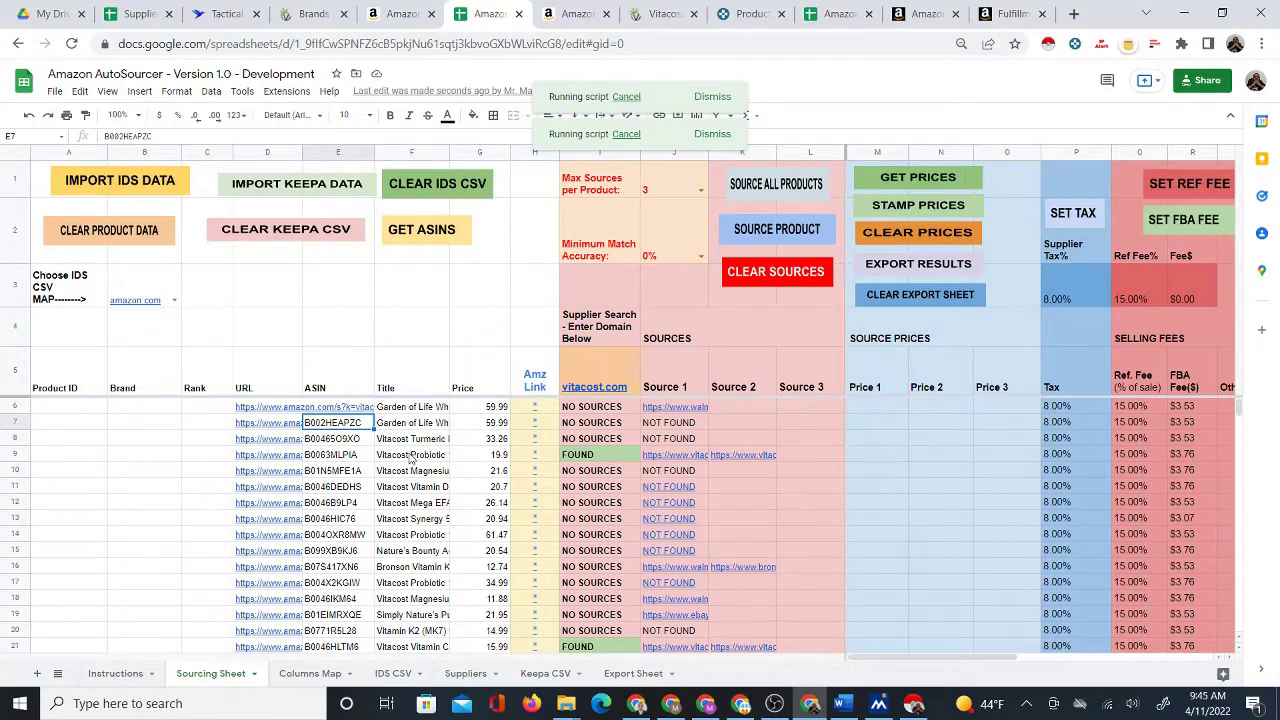
scroll(382, 495, down, 20)
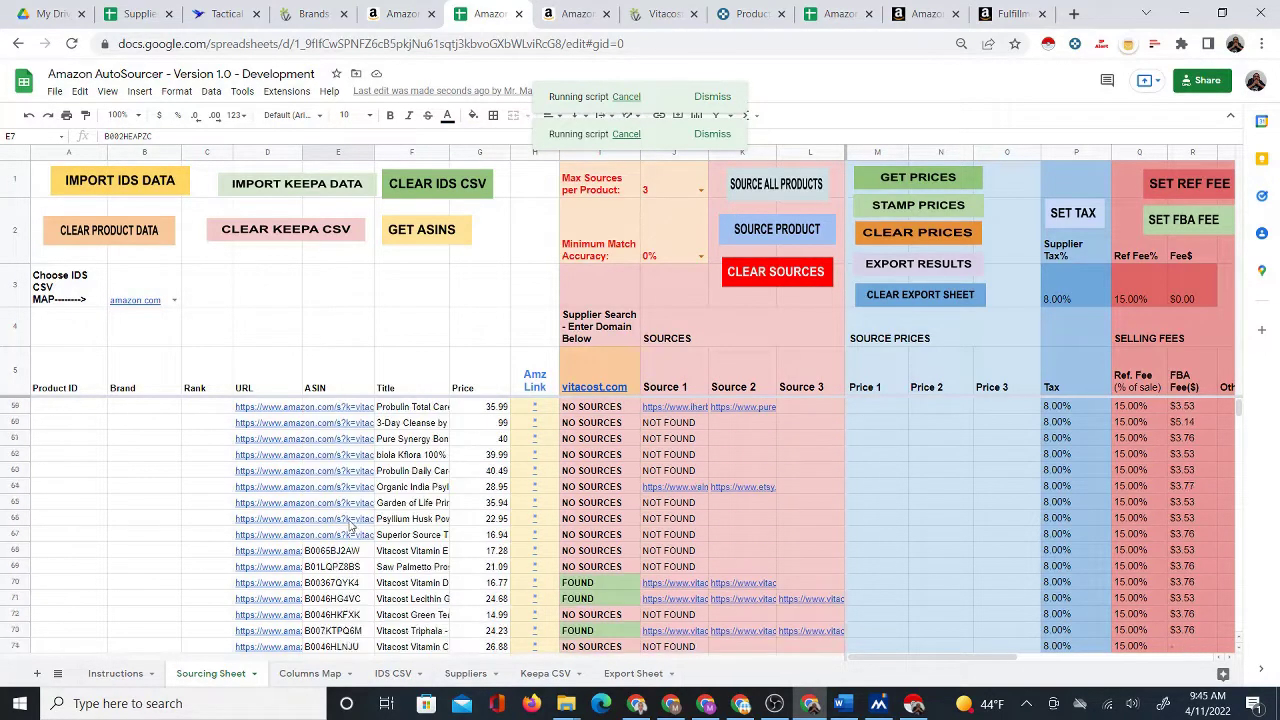
scroll(355, 535, down, 20)
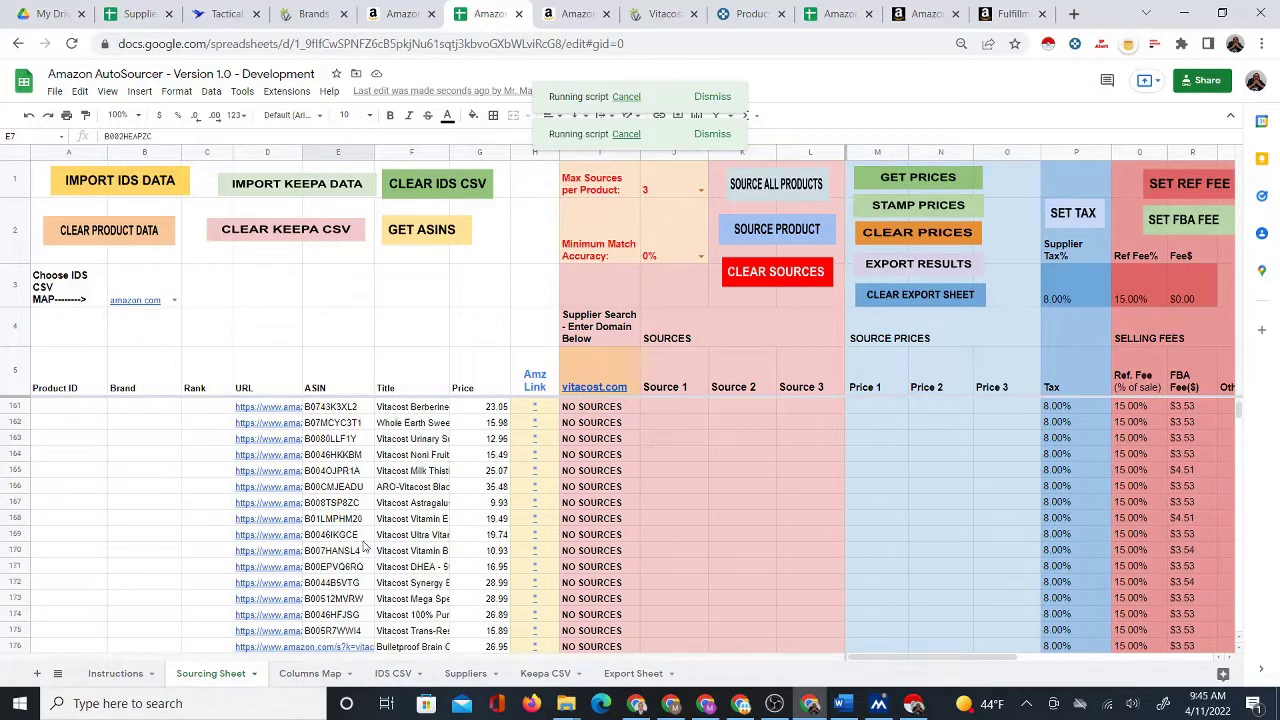
scroll(366, 545, down, 20)
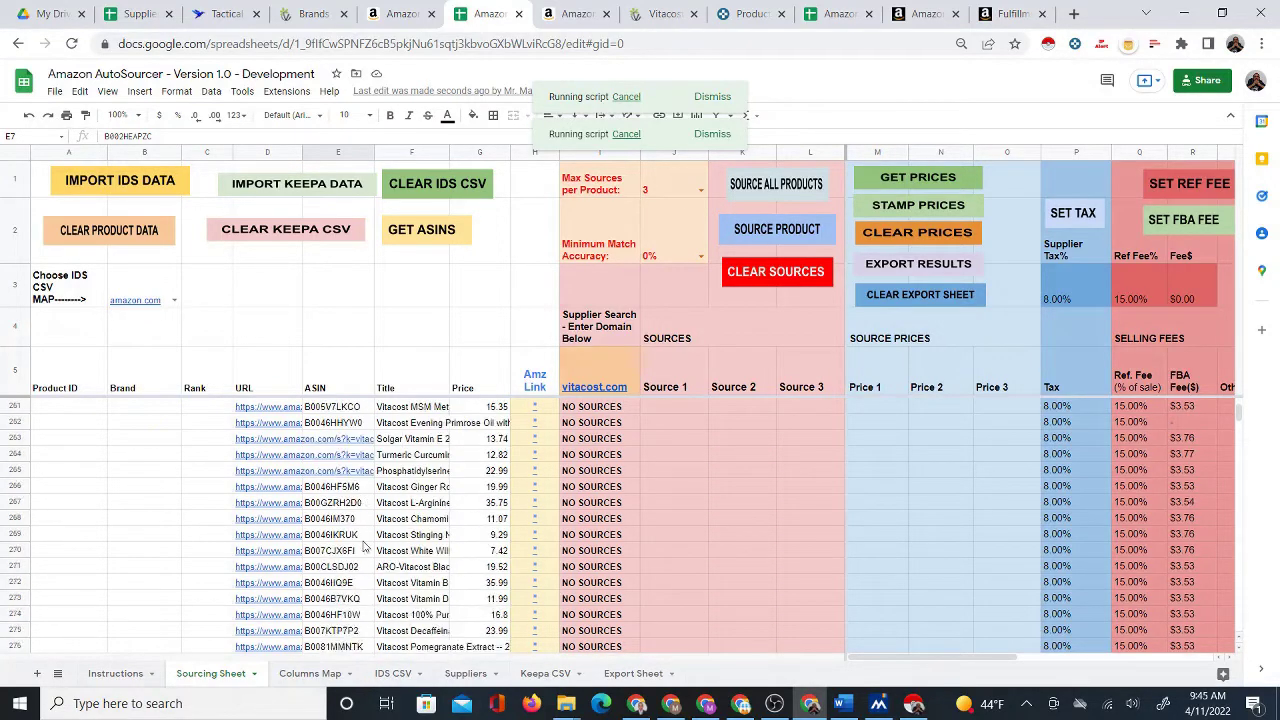
scroll(366, 545, down, 20)
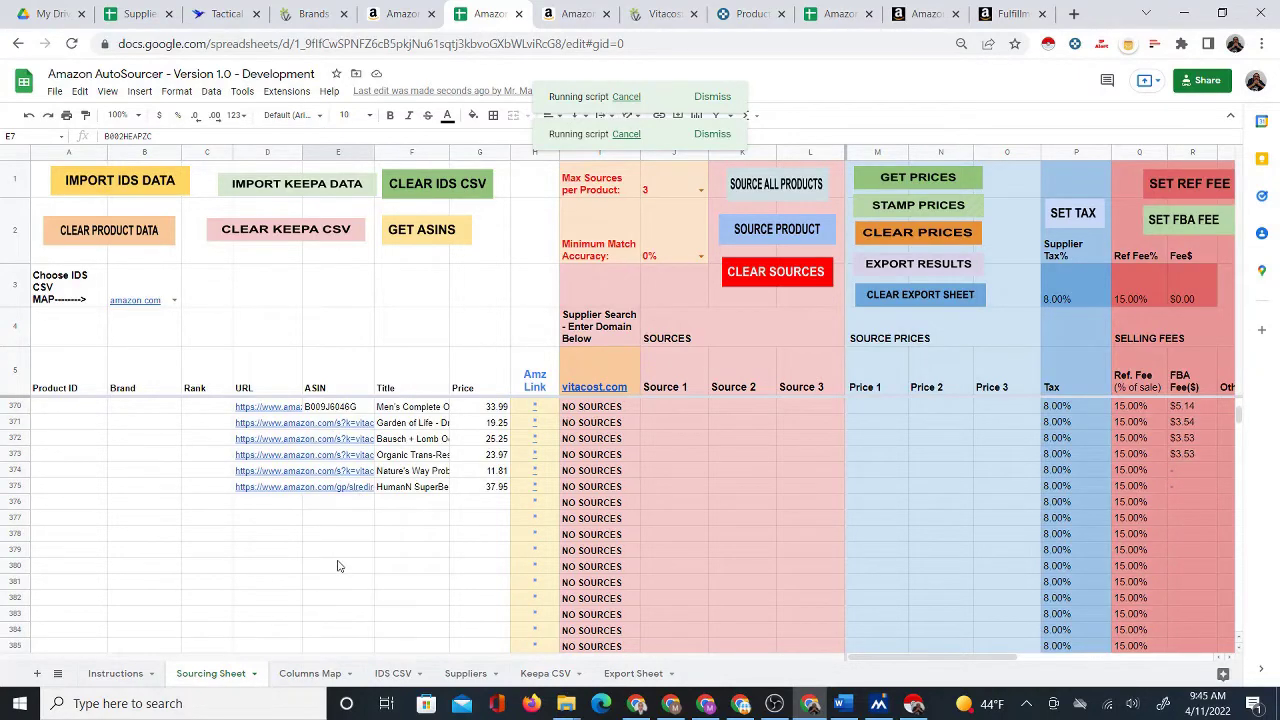
scroll(344, 545, up, 4)
scroll(345, 540, up, 19)
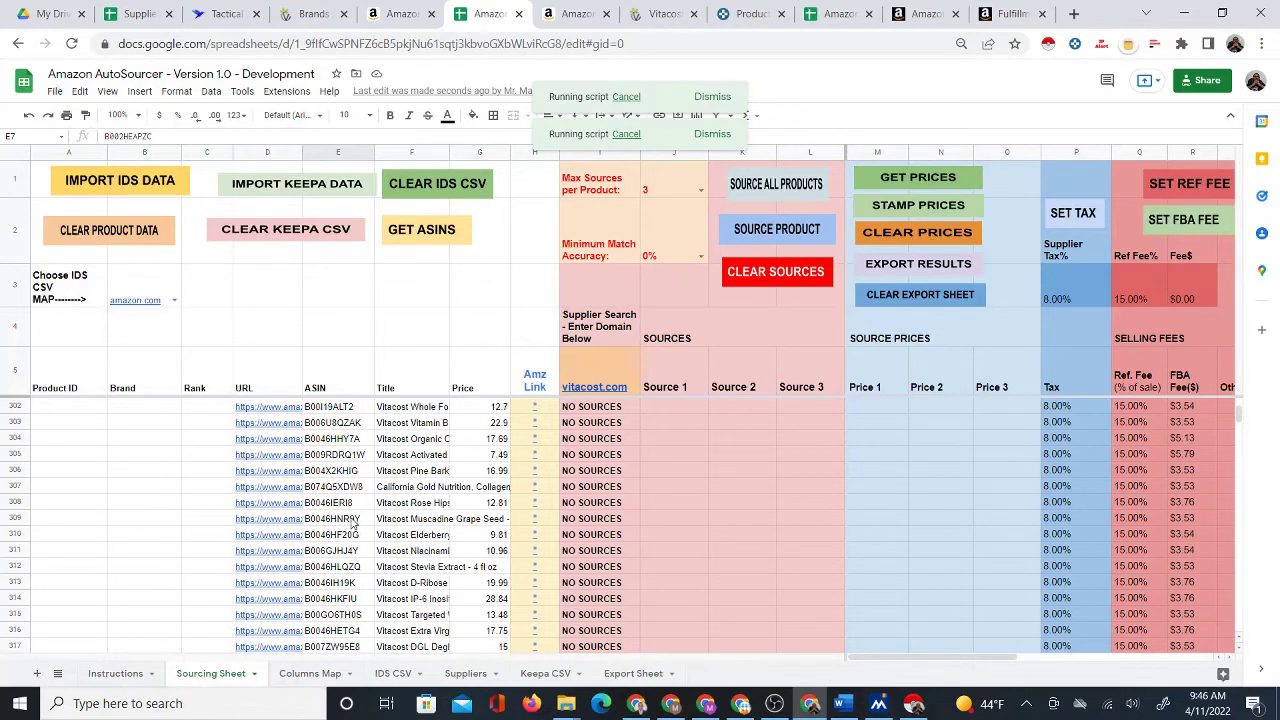
scroll(350, 530, up, 18)
scroll(345, 525, up, 11)
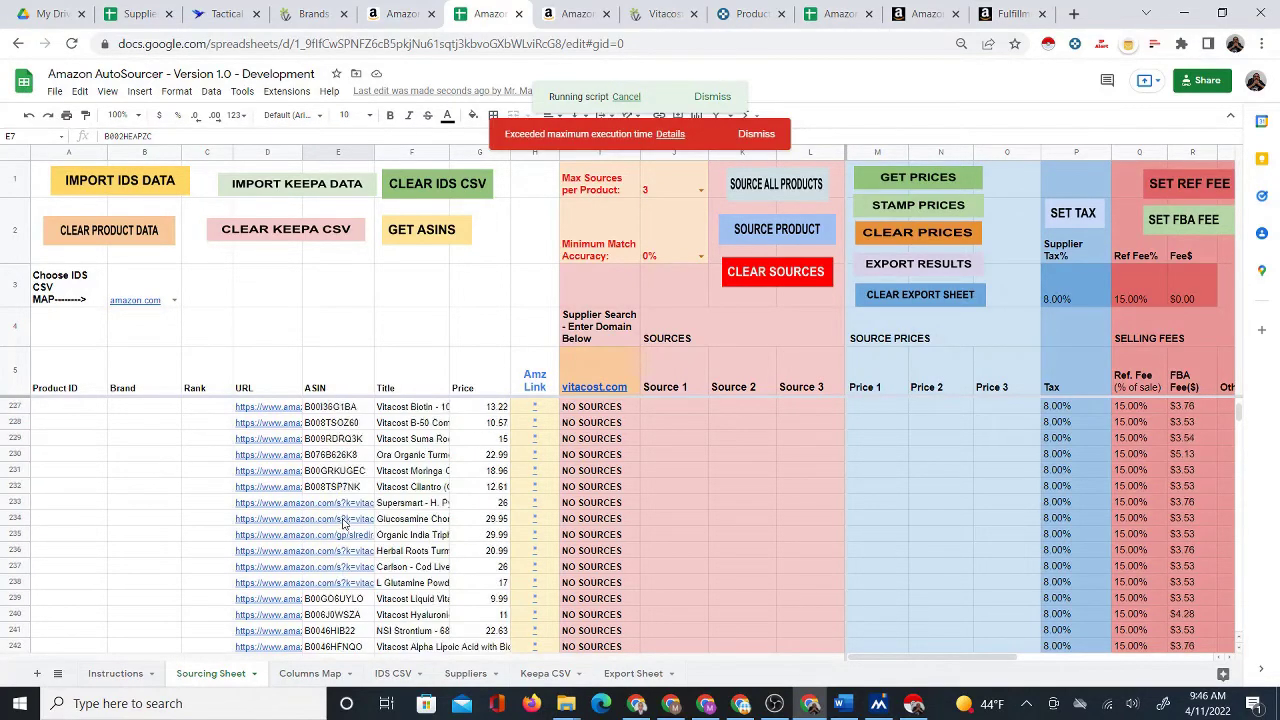
Recheck the Amazon and Vitacost product pages, enter 15.13 as Price 1 for row 9 in the Sourcing Sheet, and dismiss the script error.
key(ctrl+Tab)
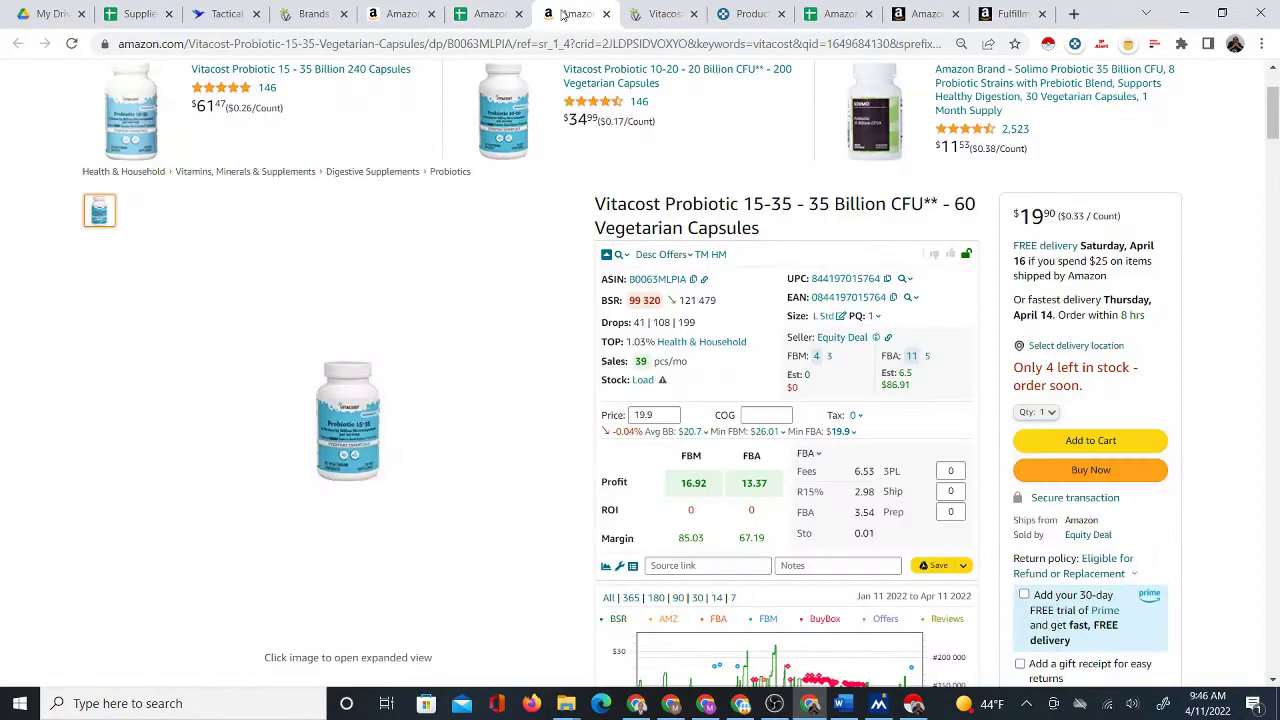
key(ctrl+Tab)
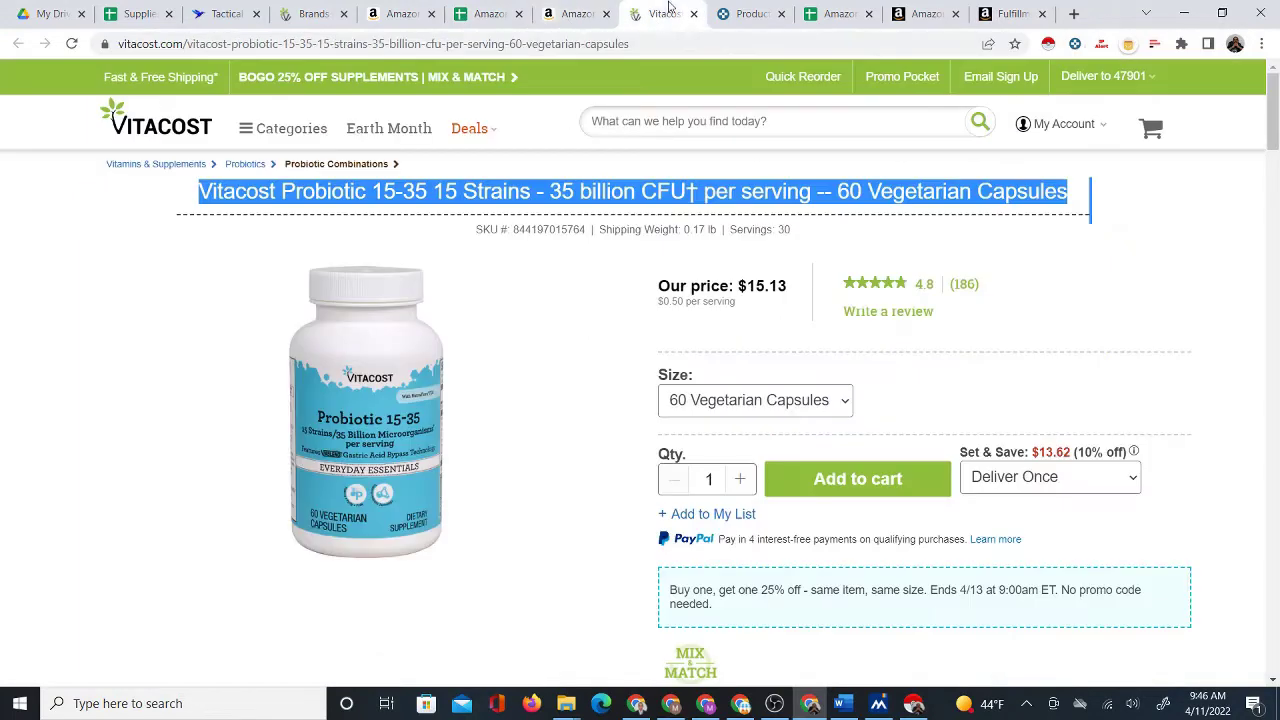
click(486, 15)
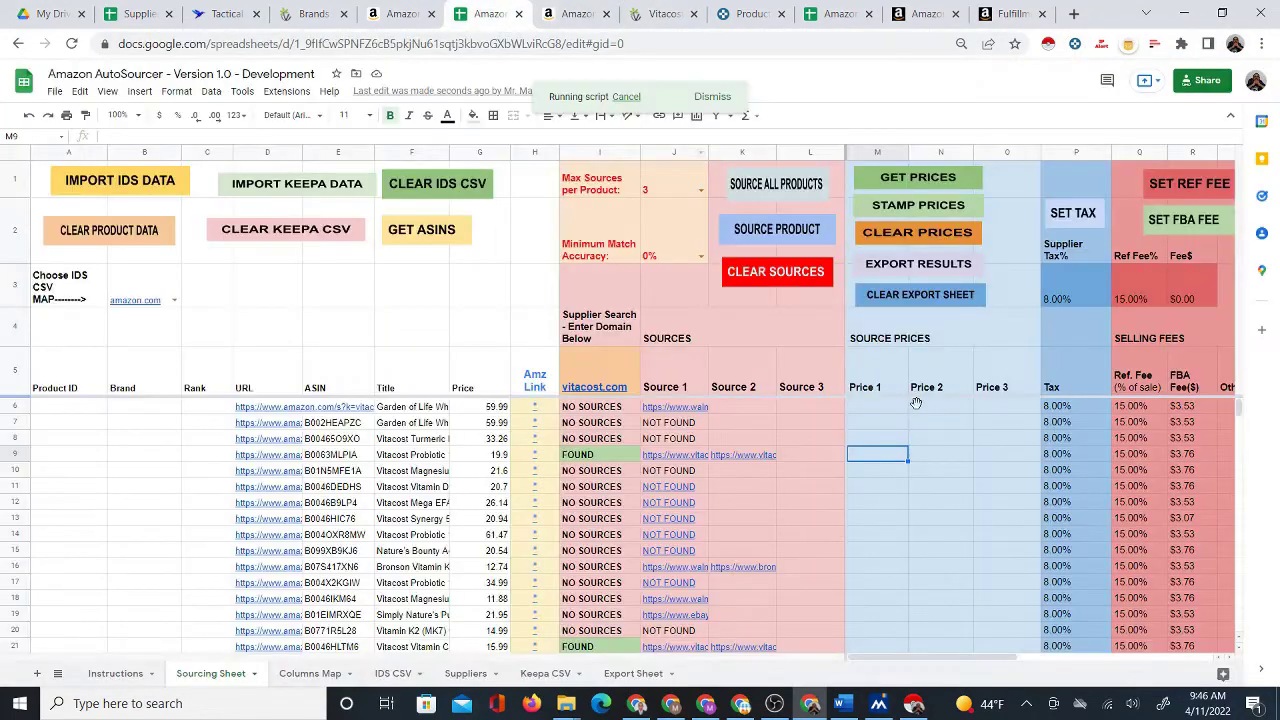
text(15.13)
key(Return)
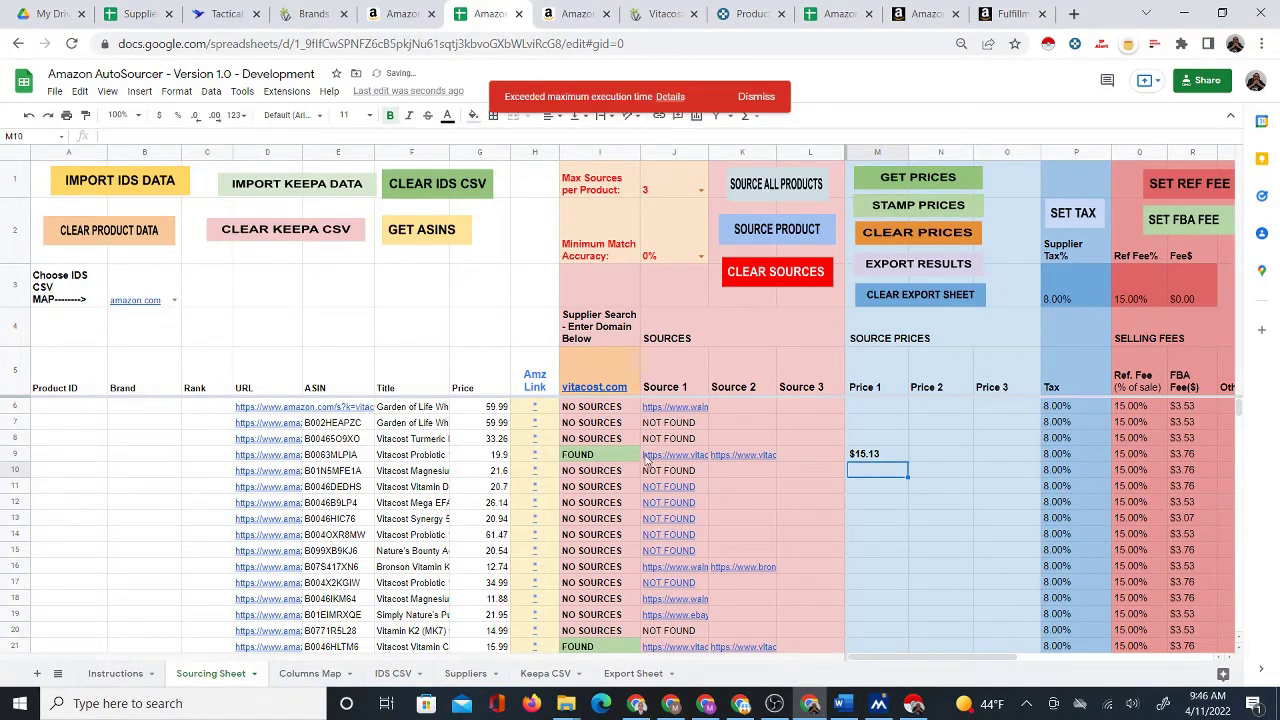
click(884, 456)
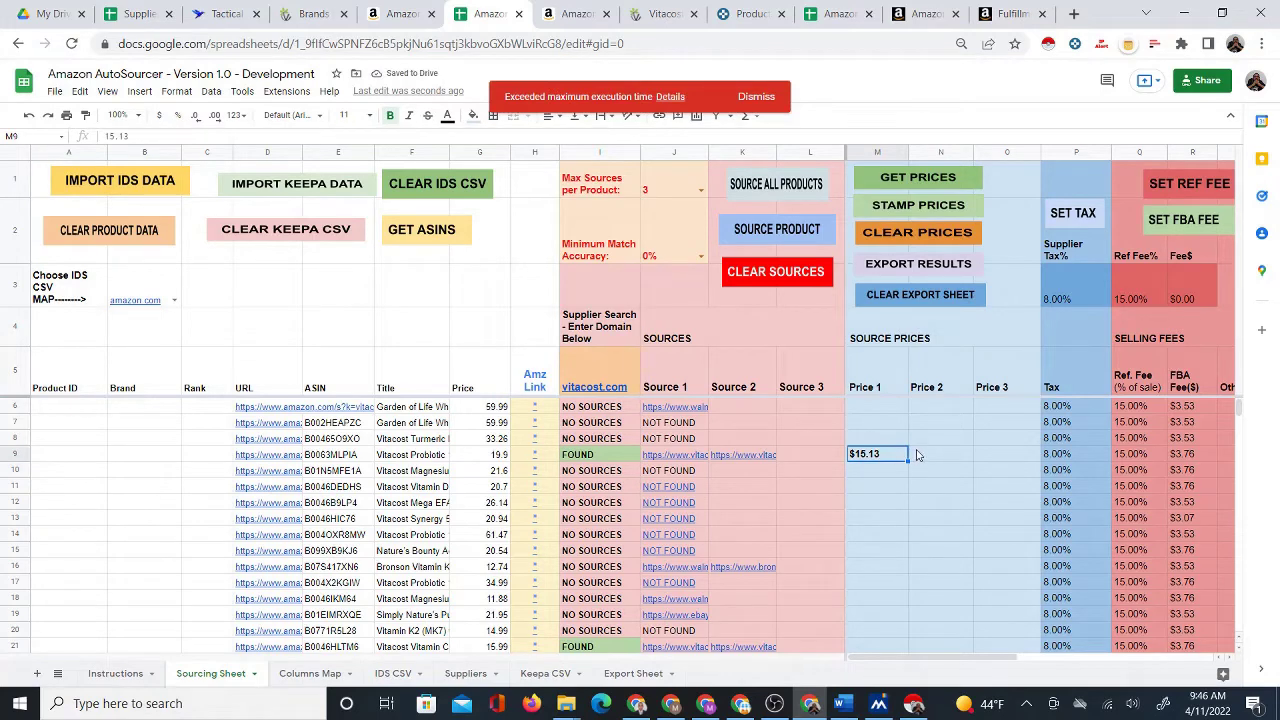
click(756, 96)
Locate the last sourced product in the Source 1 column and resume sourcing all products from row 153.
scroll(683, 521, down, 6)
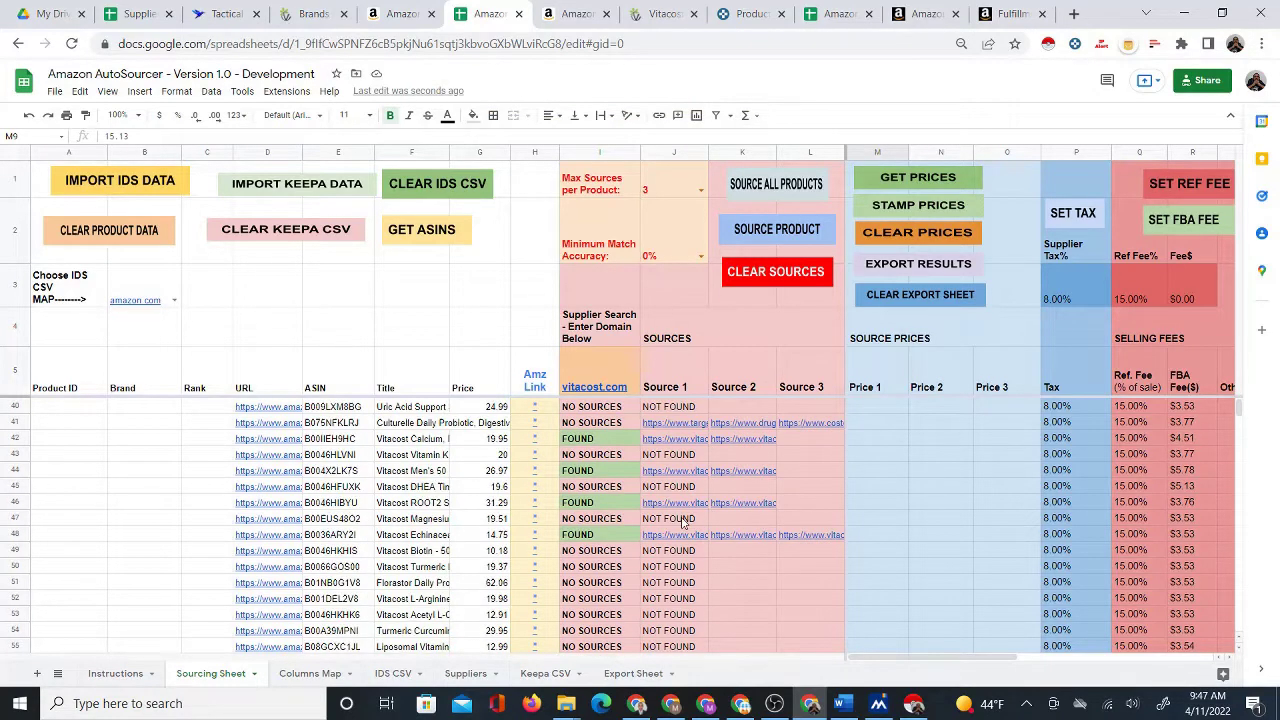
click(671, 520)
key(ctrl+Down)
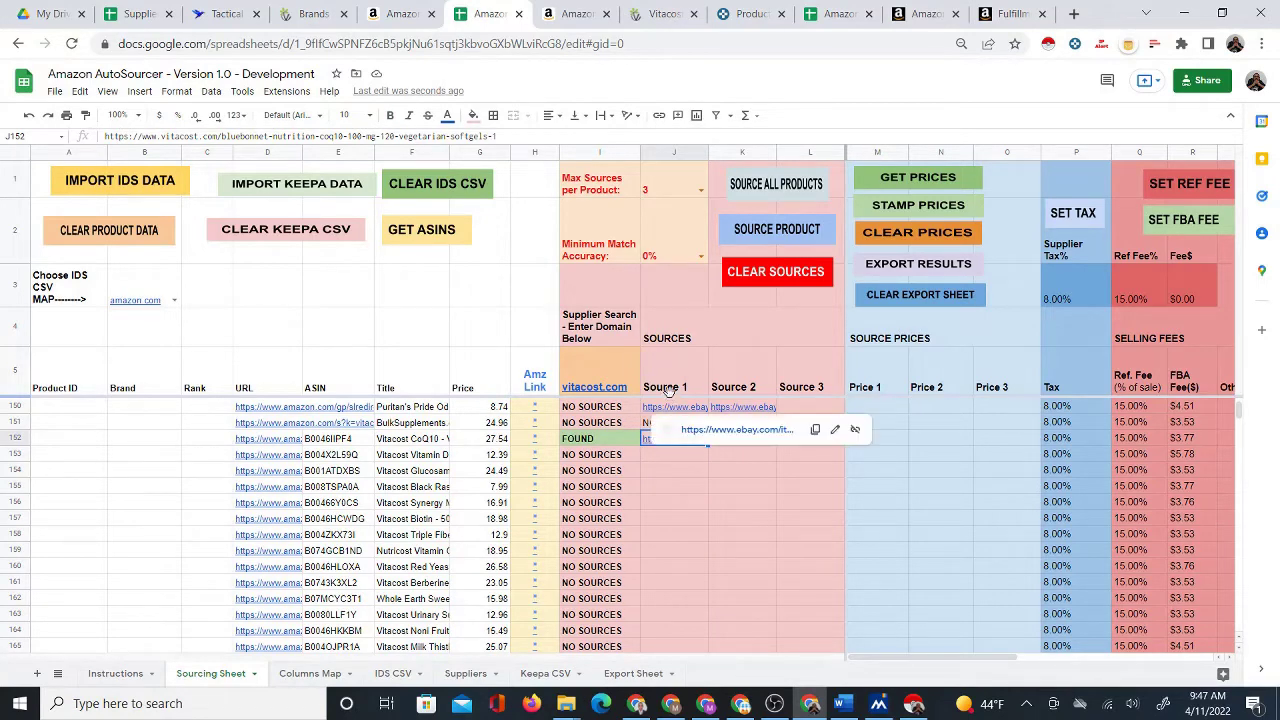
click(657, 458)
click(665, 441)
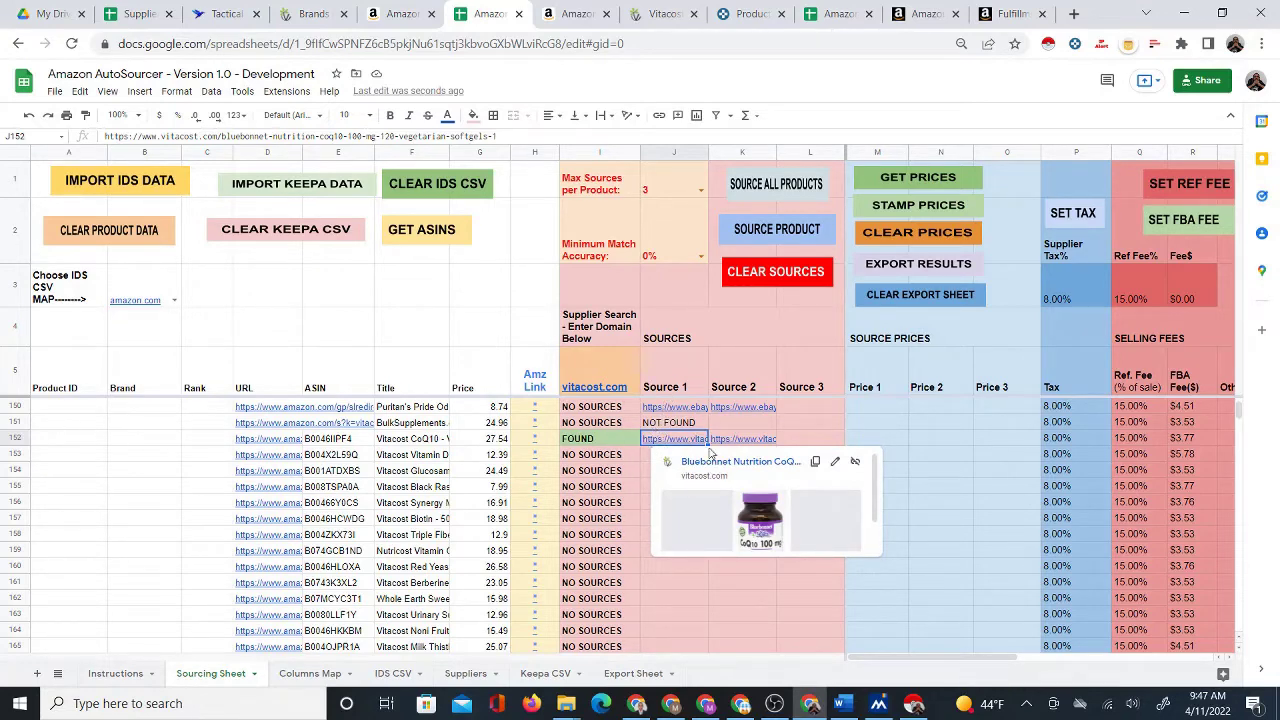
click(659, 458)
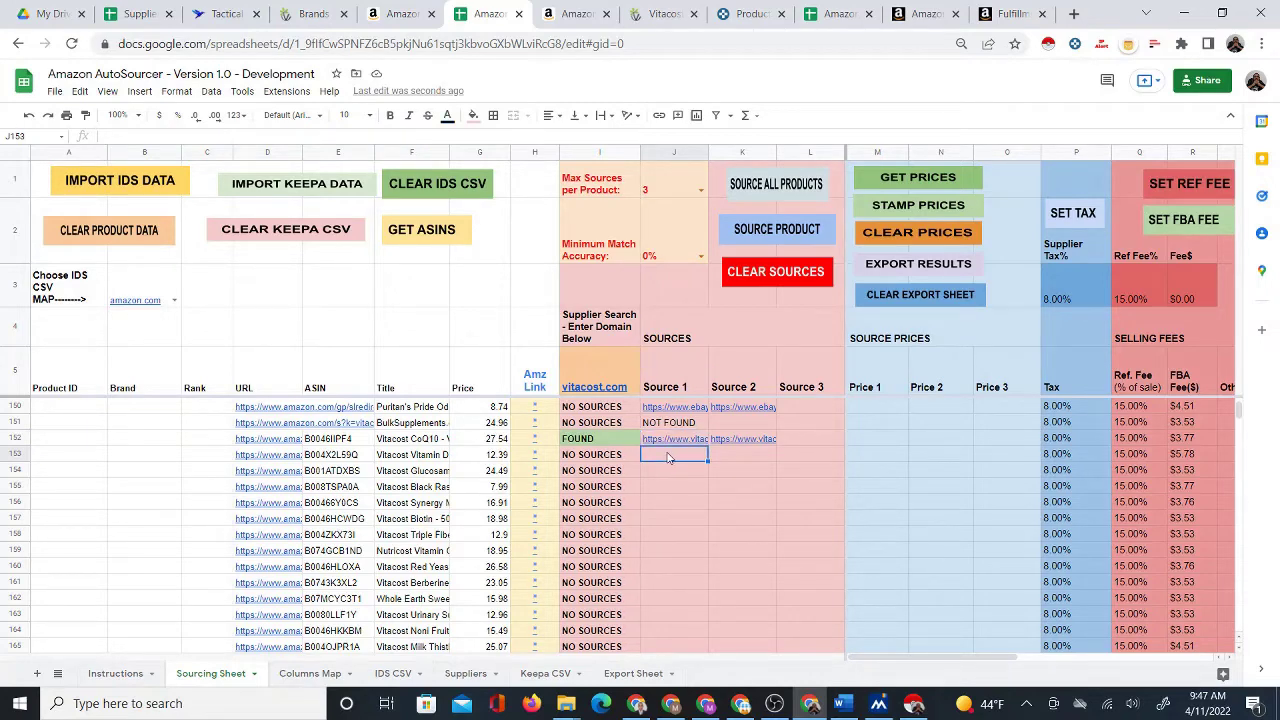
click(762, 194)
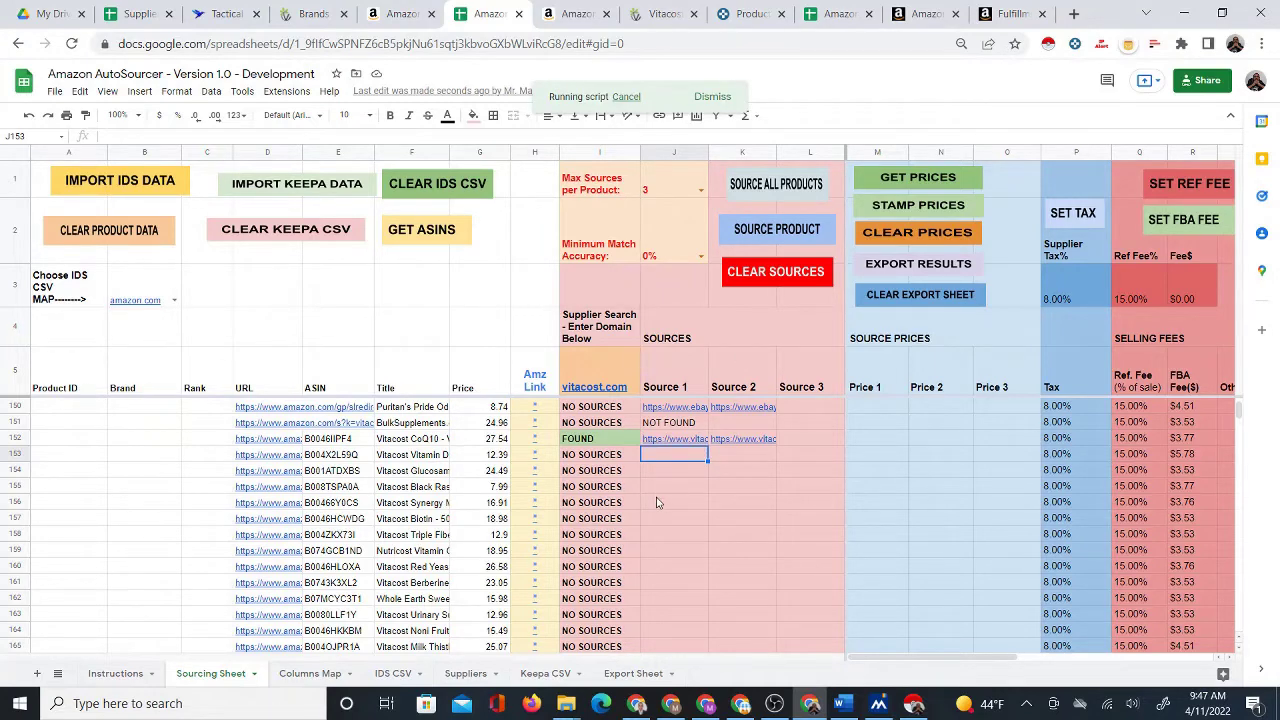
Review the supplier search statuses and source links being filled in from row 153 downward.
scroll(690, 508, down, 1)
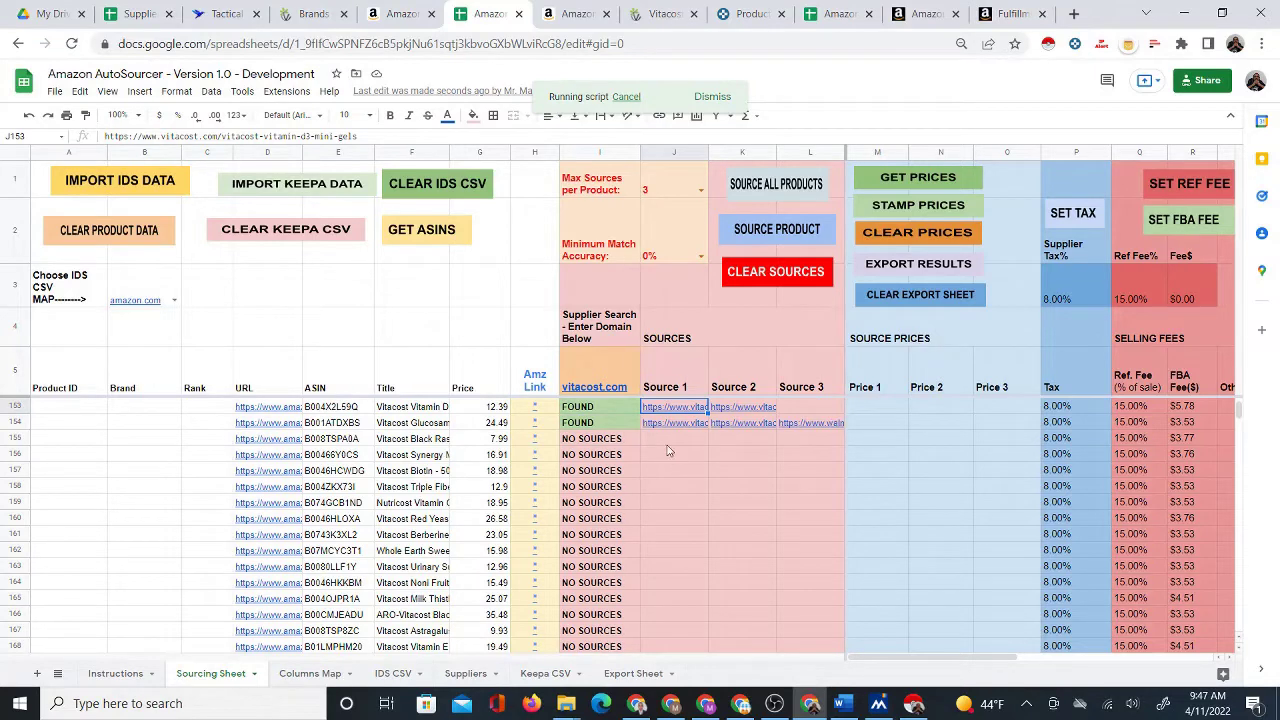
scroll(673, 470, up, 2)
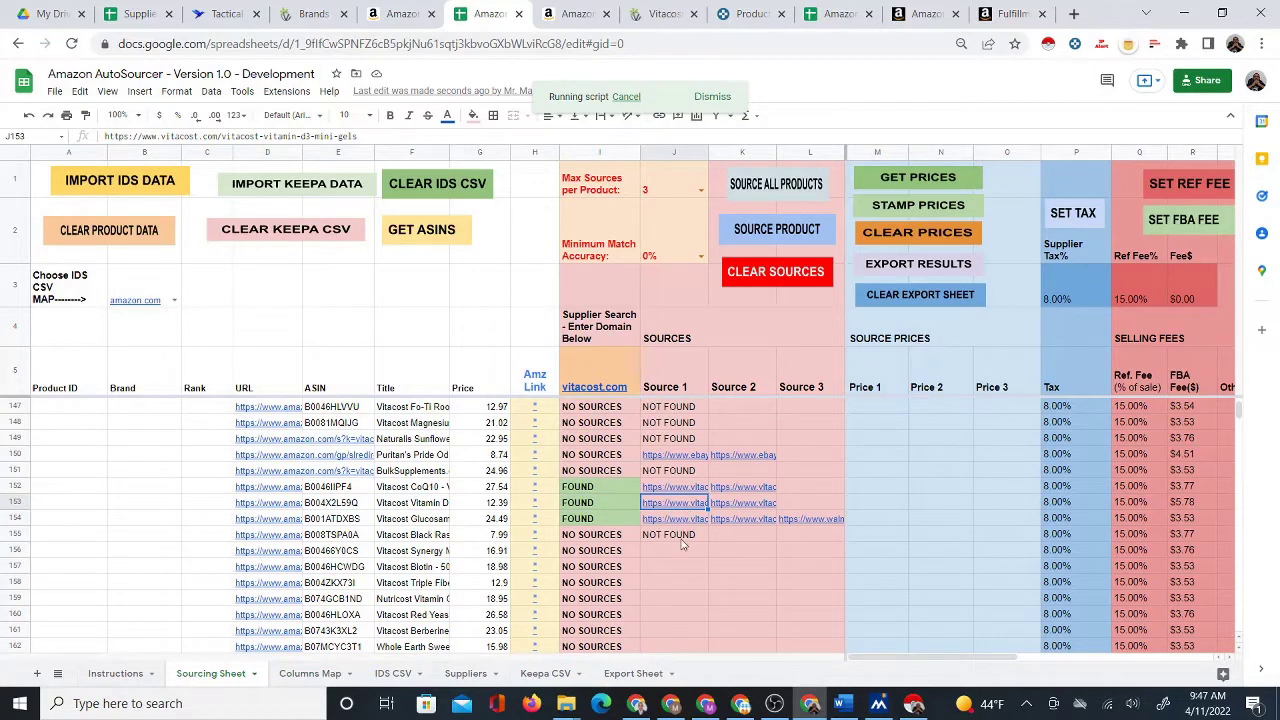
scroll(683, 544, down, 2)
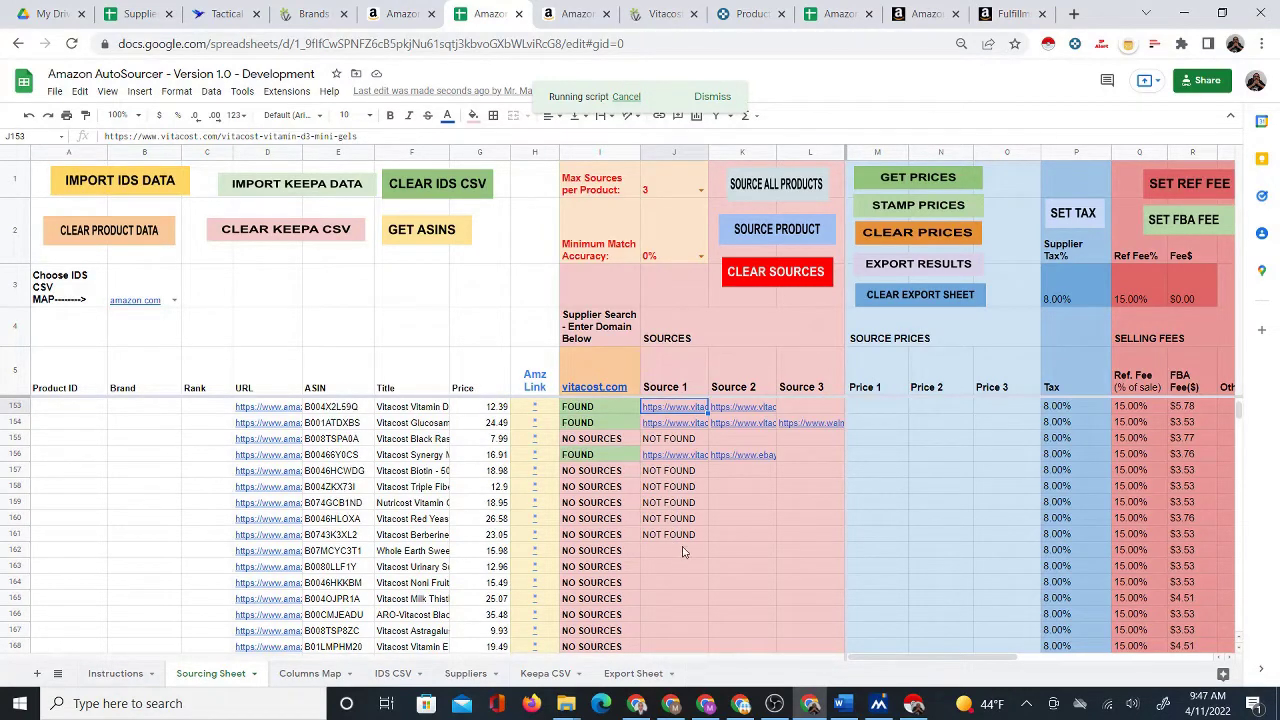
scroll(681, 545, down, 1)
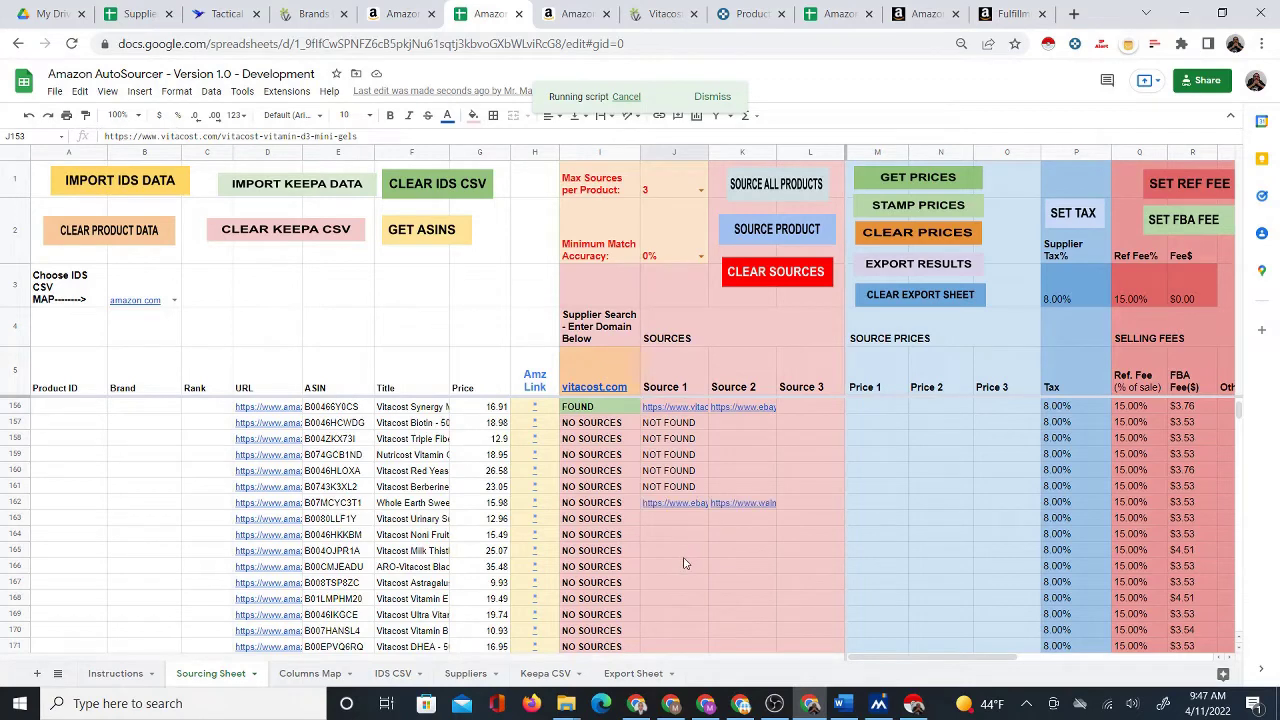
Return to row 9 of the Sourcing Sheet and select its Price 1 cell.
scroll(692, 560, up, 10)
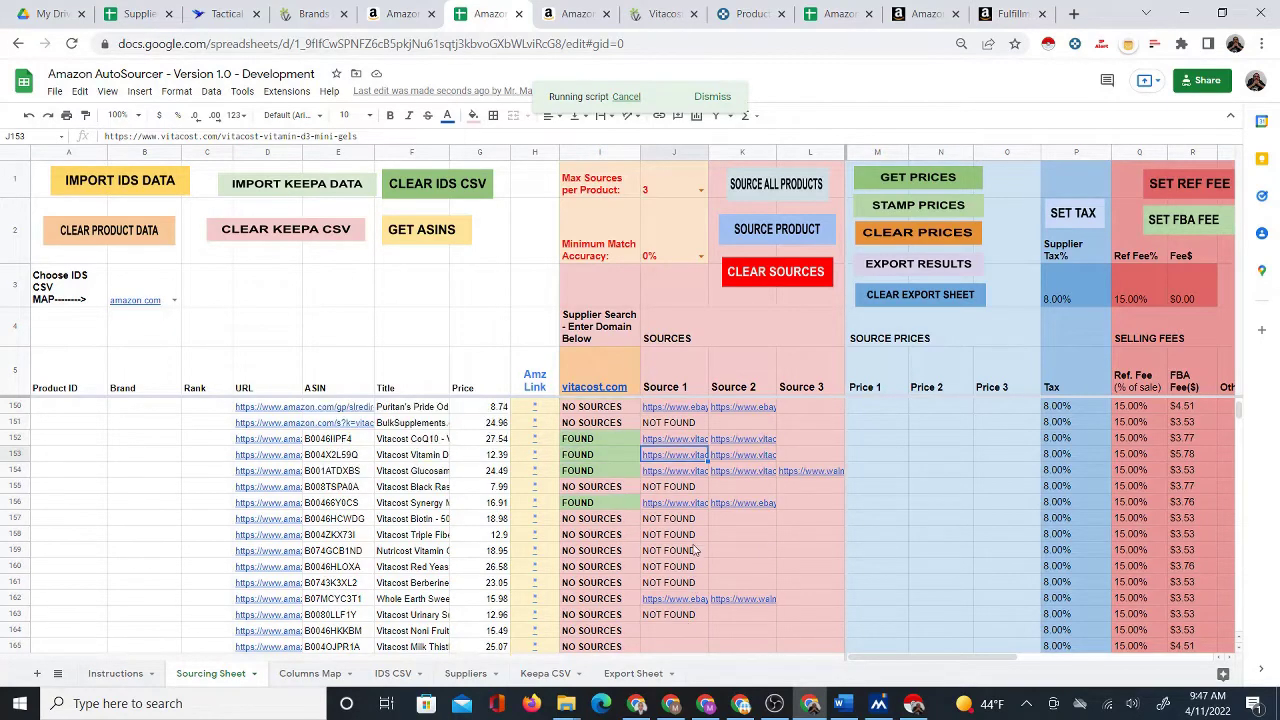
scroll(697, 602, up, 20)
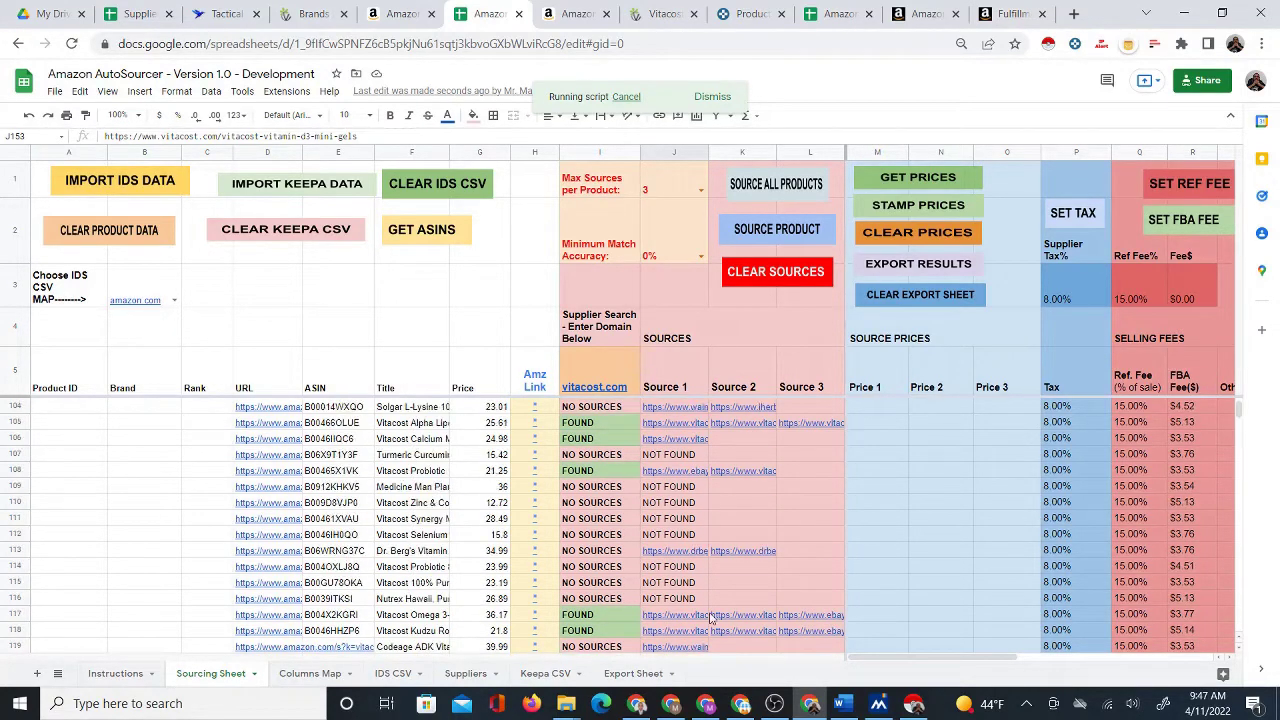
scroll(710, 641, up, 10)
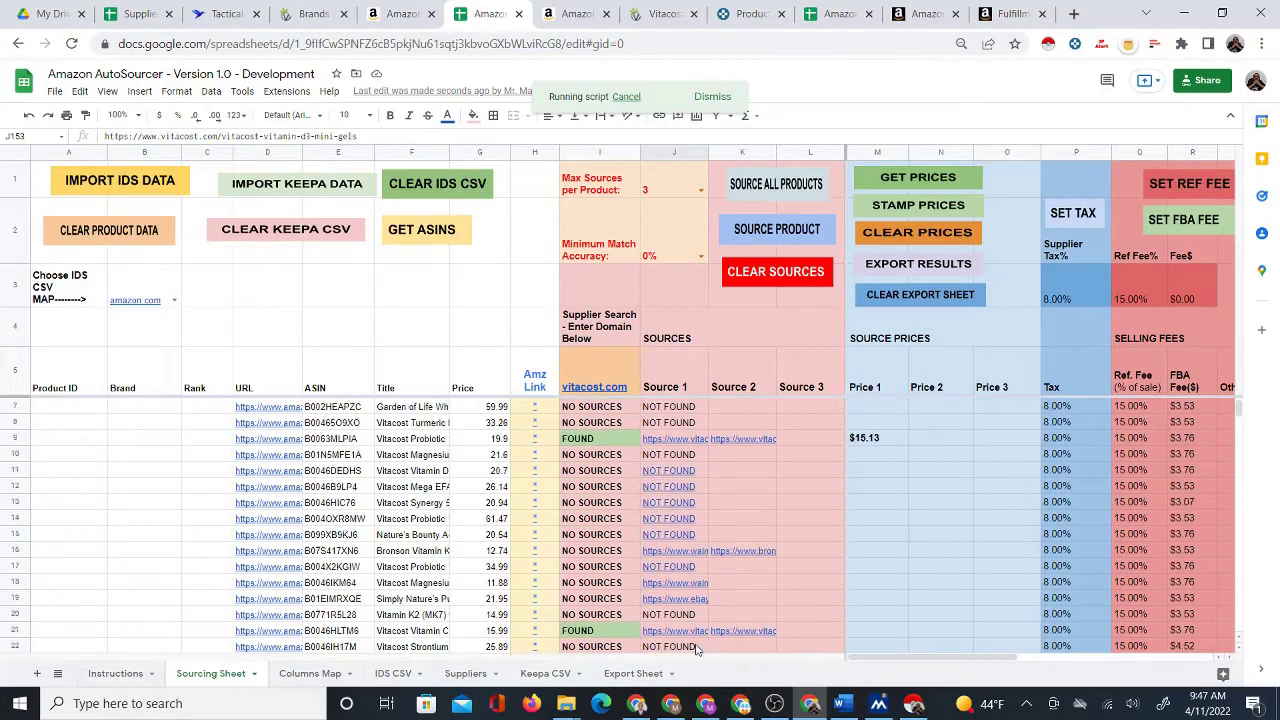
click(897, 459)
click(964, 466)
click(870, 462)
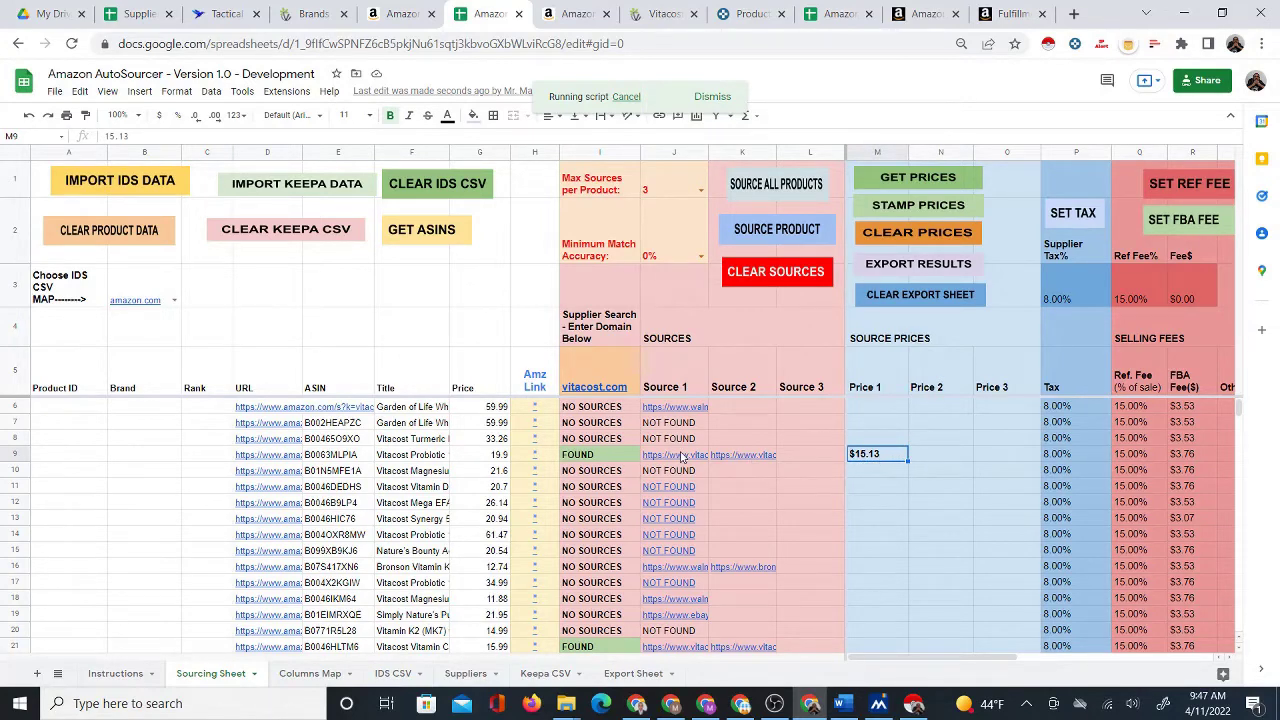
Compare row 9's Amazon price and source cells with its Price 1 entry.
click(910, 452)
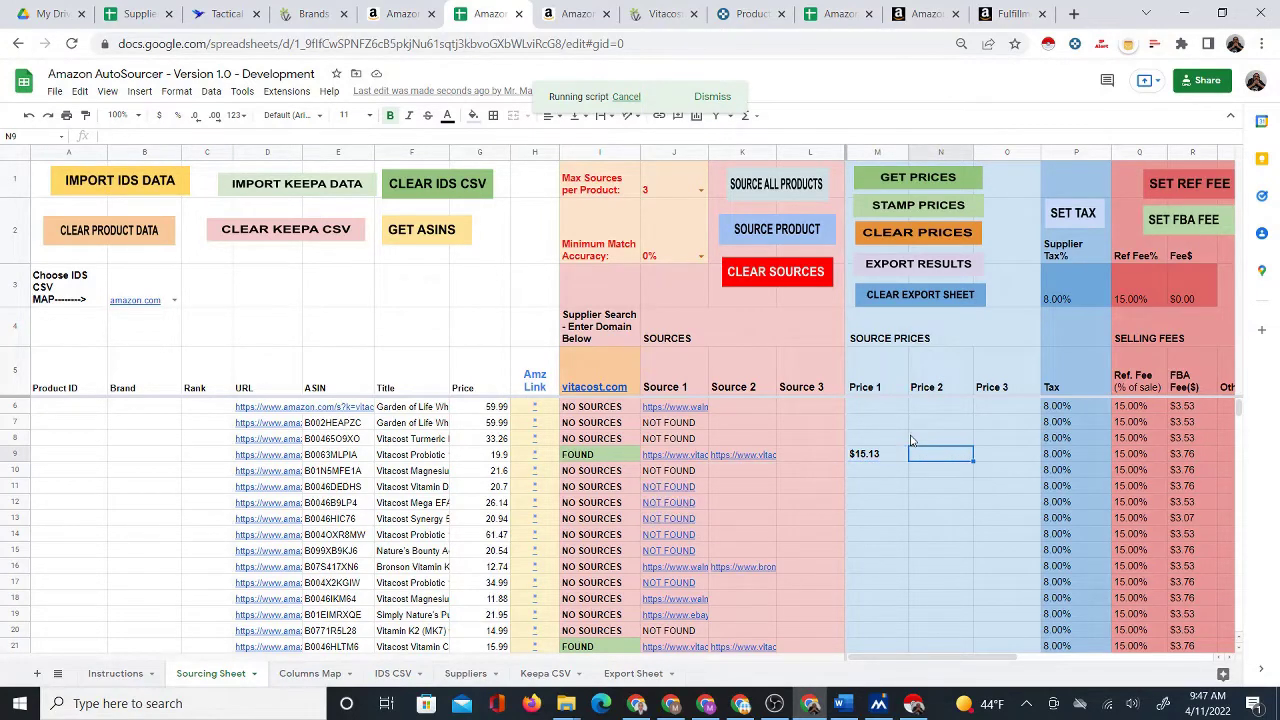
key(Left)
key(Left)
key(Left)
key(Left)
key(Left)
key(Left)
key(Left)
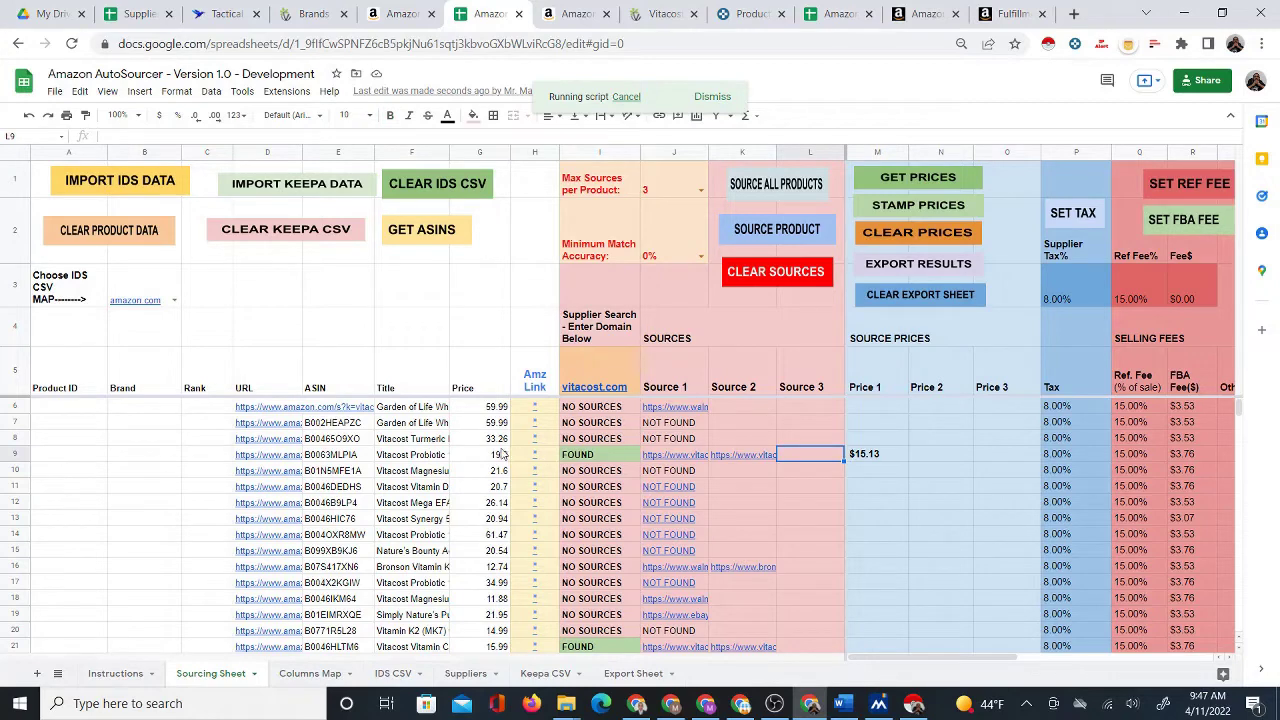
click(895, 458)
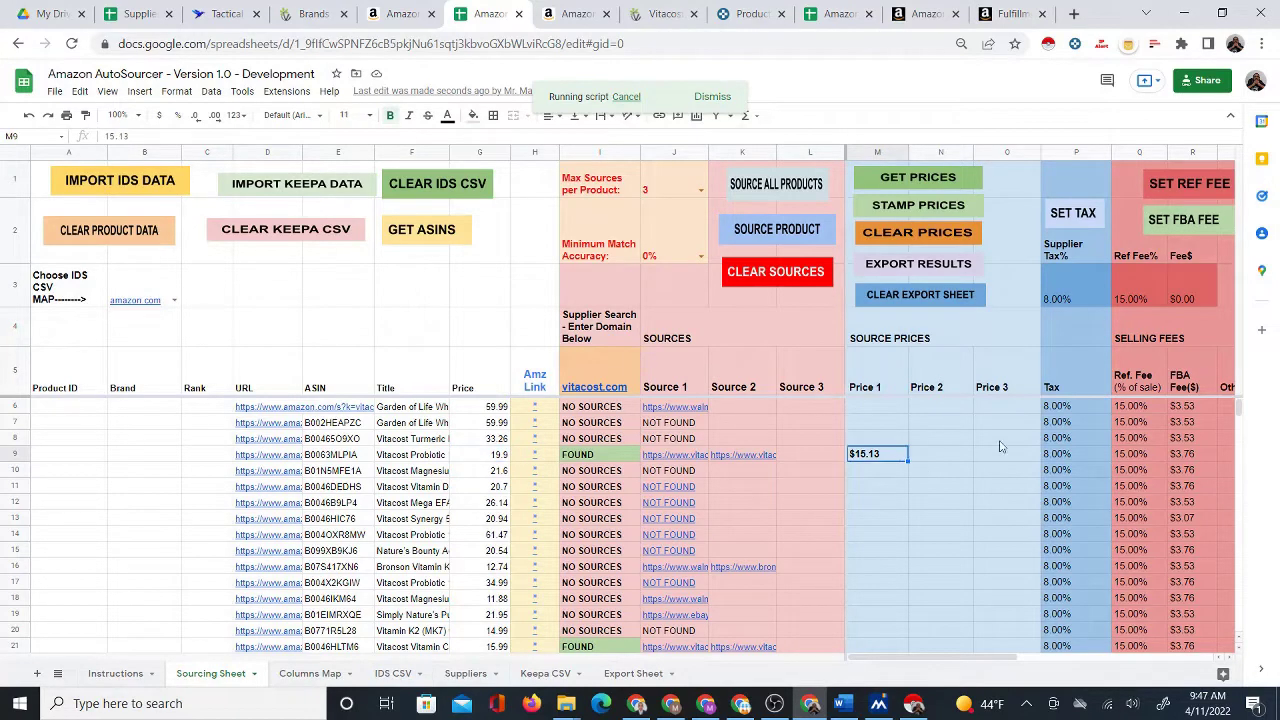
Check row 9's tax rate against the Supplier Tax% setting in the sheet header.
click(1077, 457)
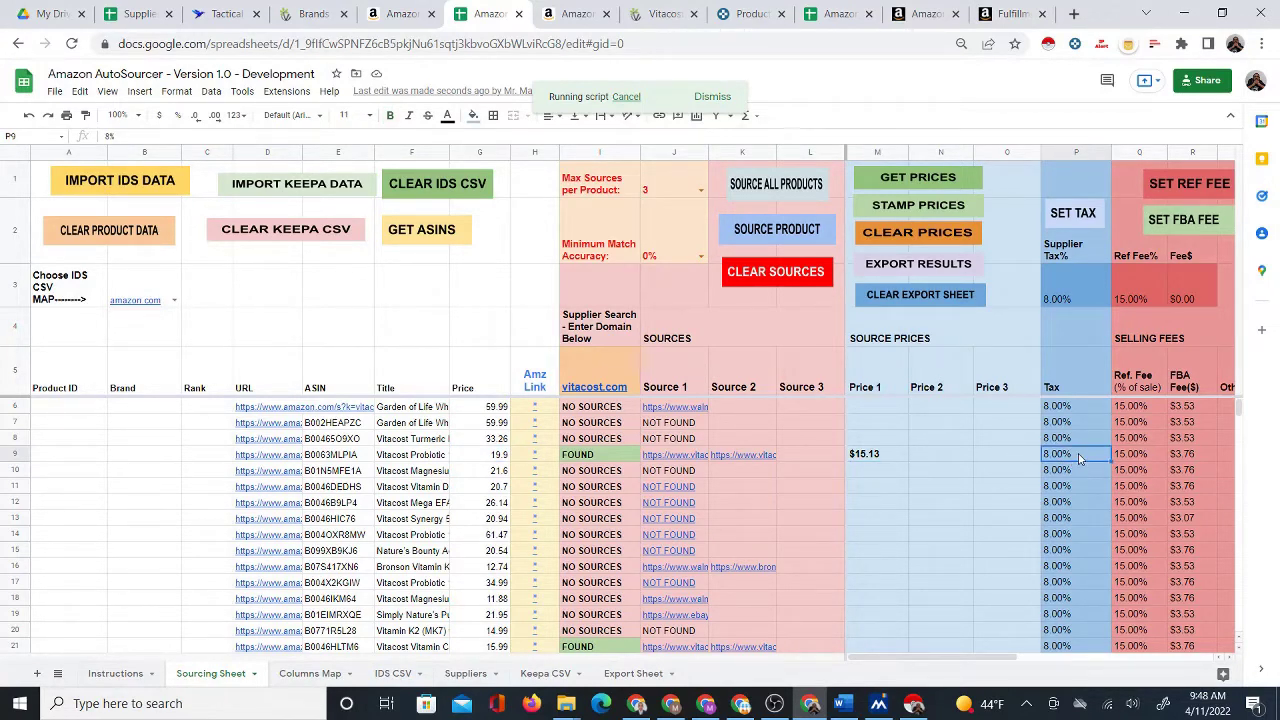
click(1076, 297)
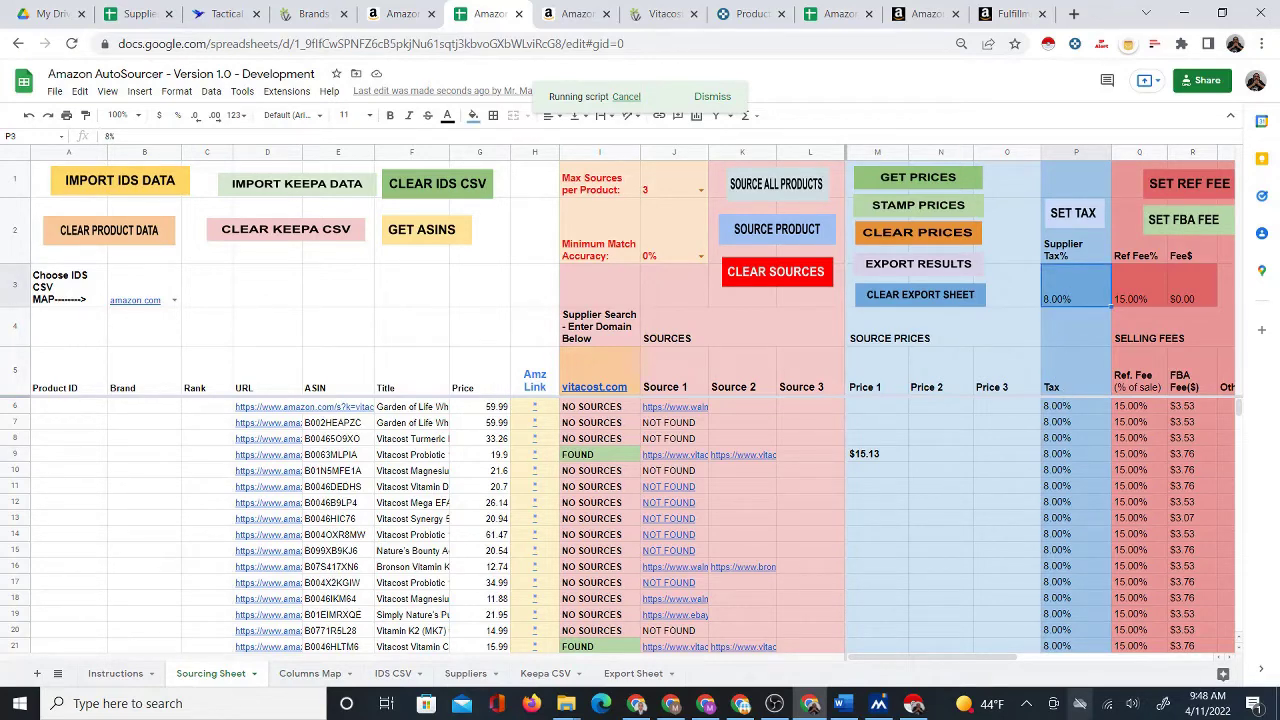
click(1076, 456)
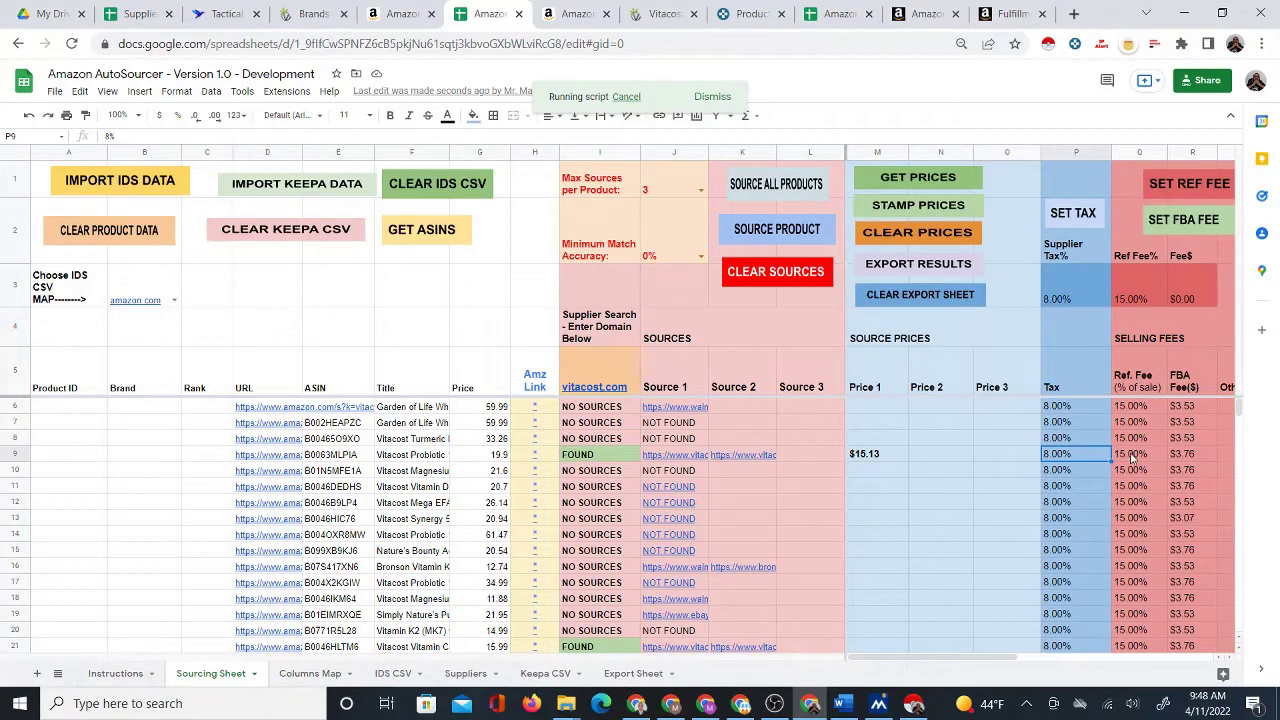
Review the Seller Central referral fee table, comparing the percentages and minimum fees across product categories, including Health & Personal Care.
click(914, 17)
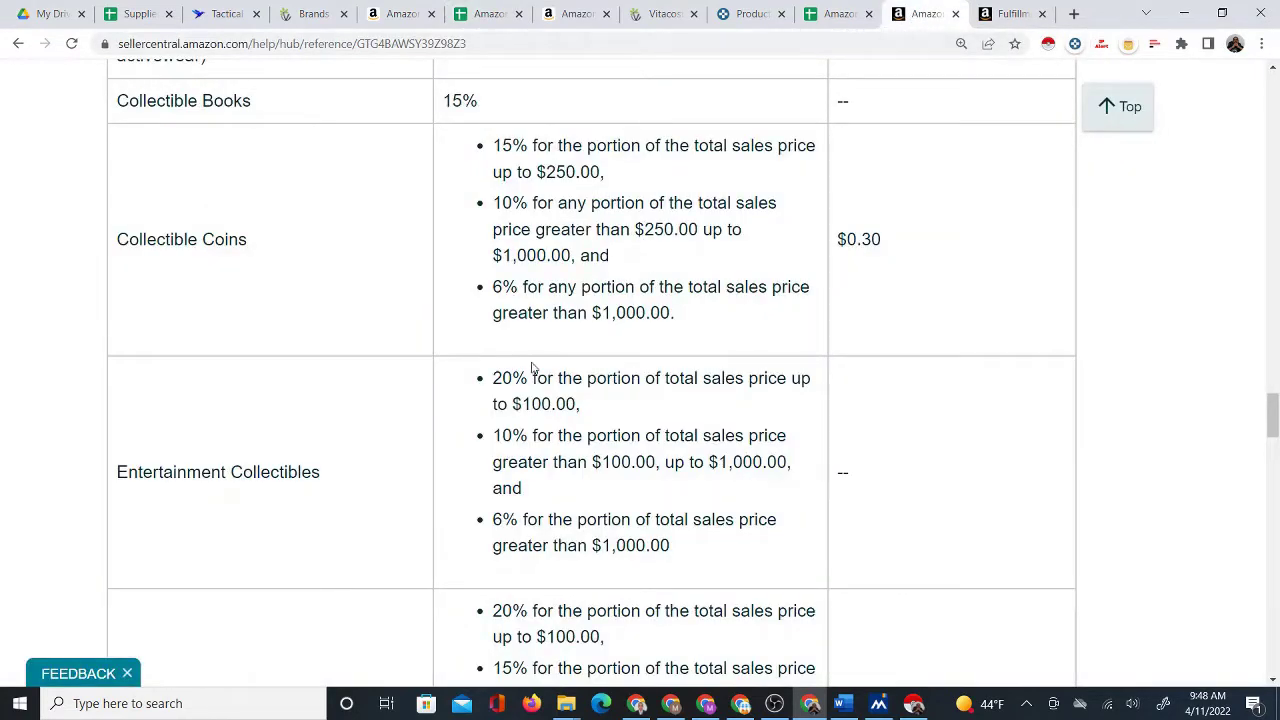
scroll(570, 366, up, 6)
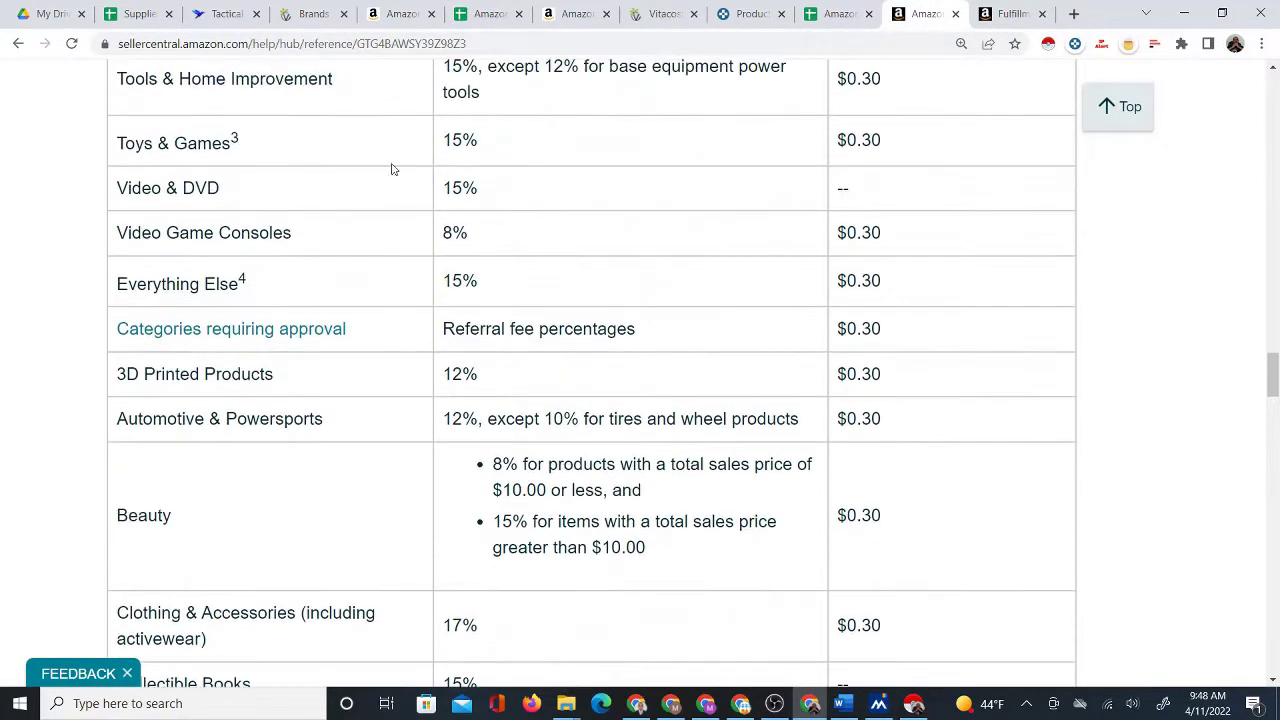
scroll(514, 262, up, 3)
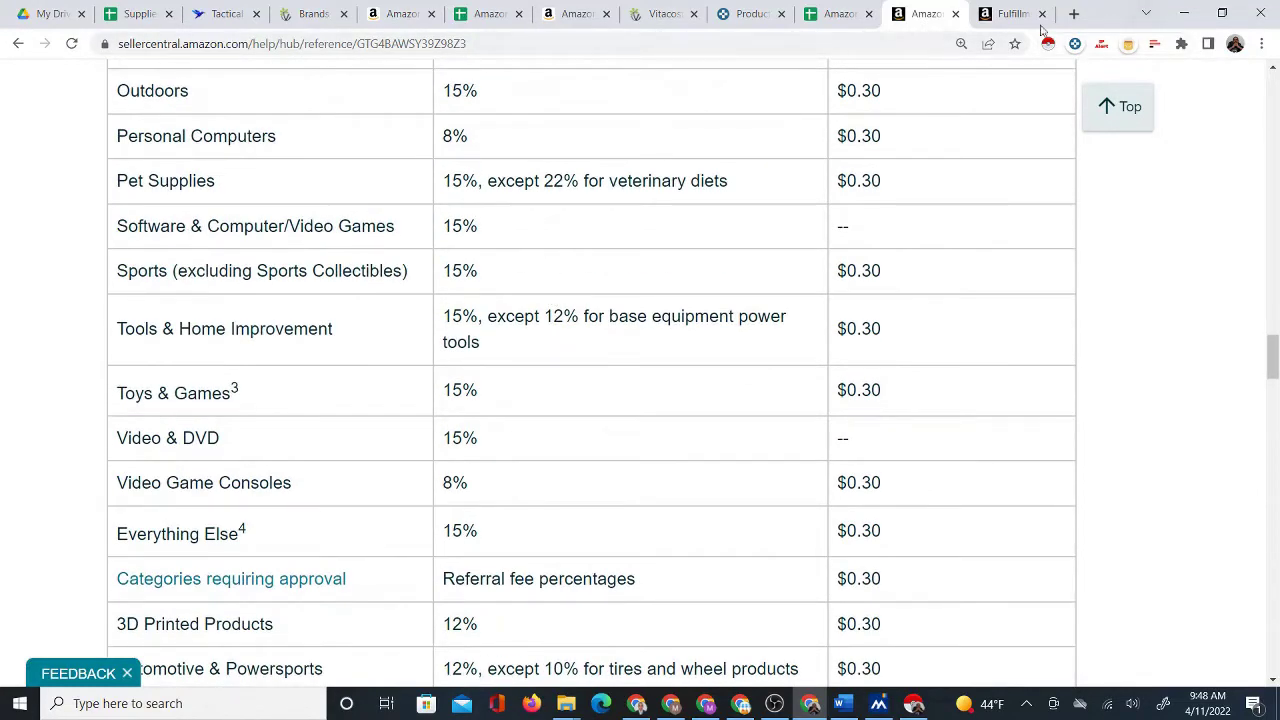
scroll(560, 291, up, 3)
scroll(591, 297, up, 2)
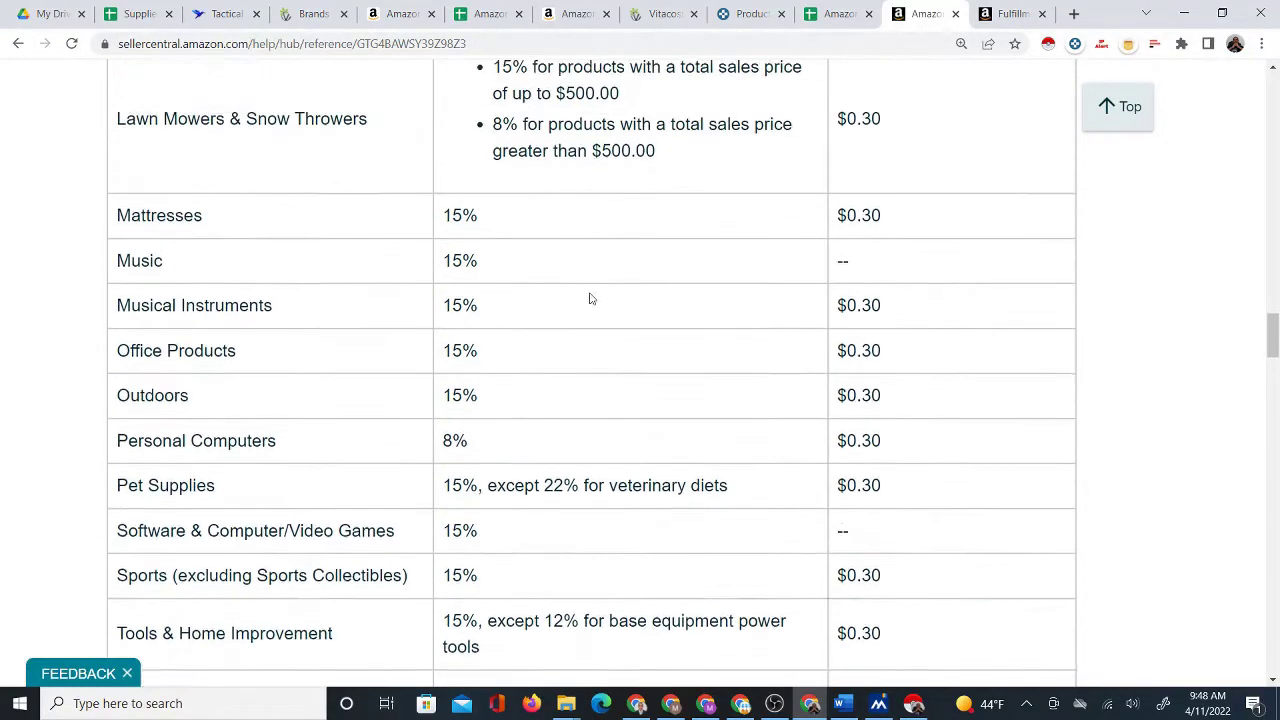
scroll(551, 331, up, 3)
scroll(552, 331, down, 6)
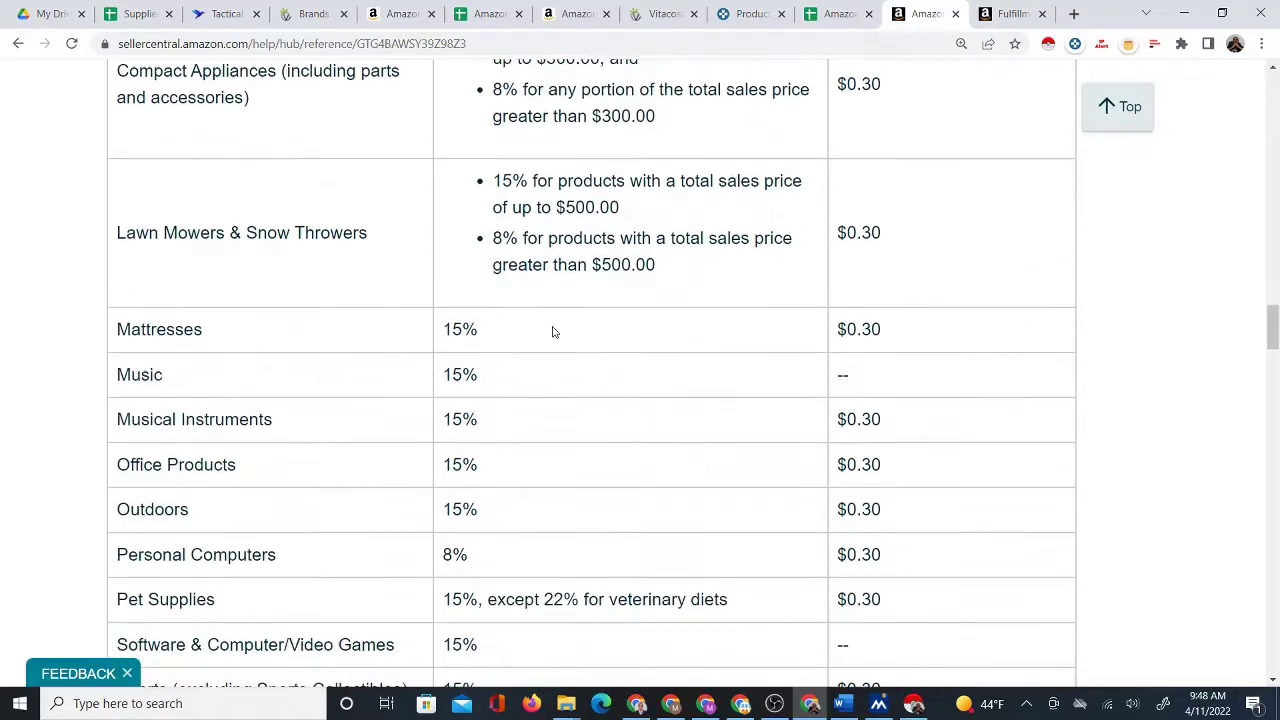
scroll(552, 331, down, 2)
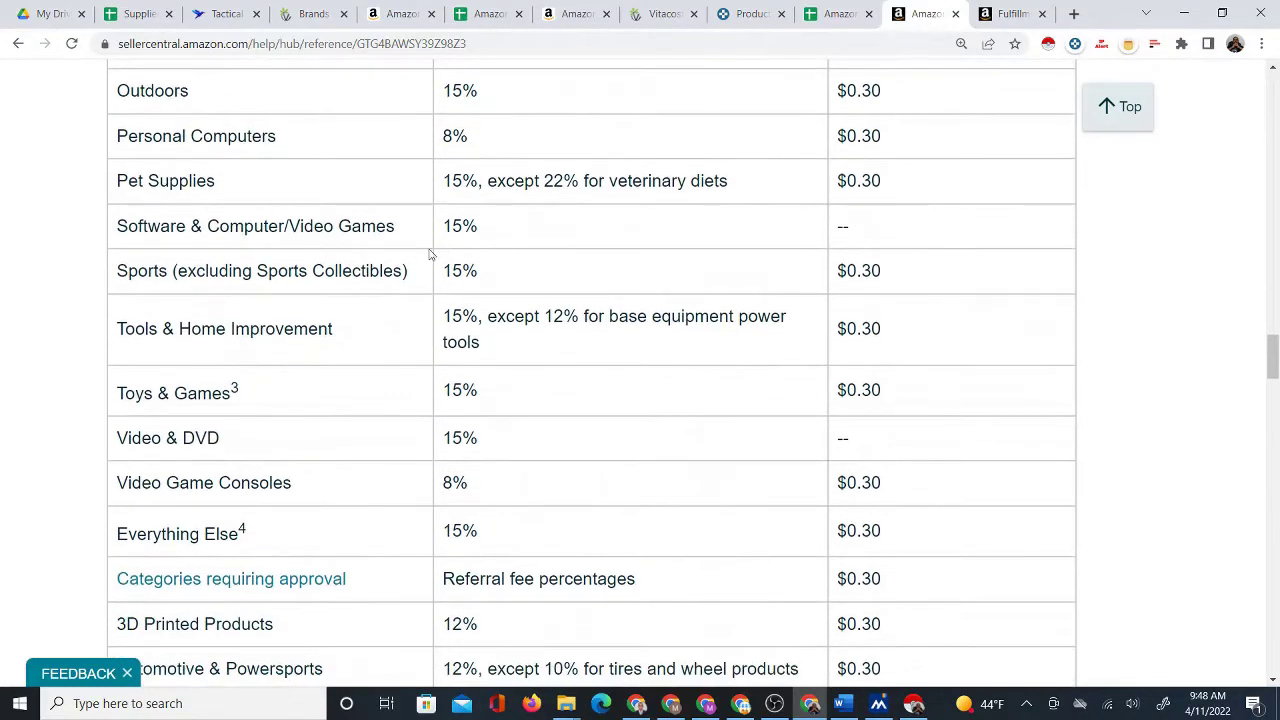
scroll(430, 446, down, 3)
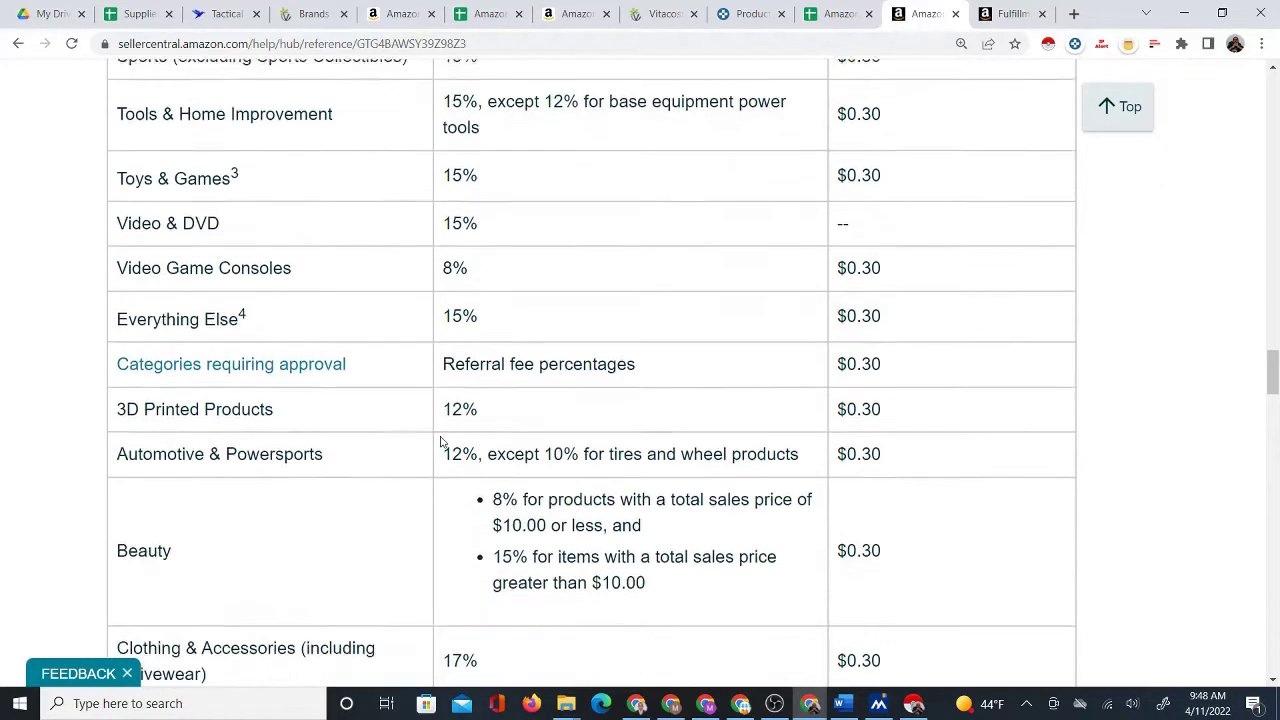
scroll(500, 405, down, 9)
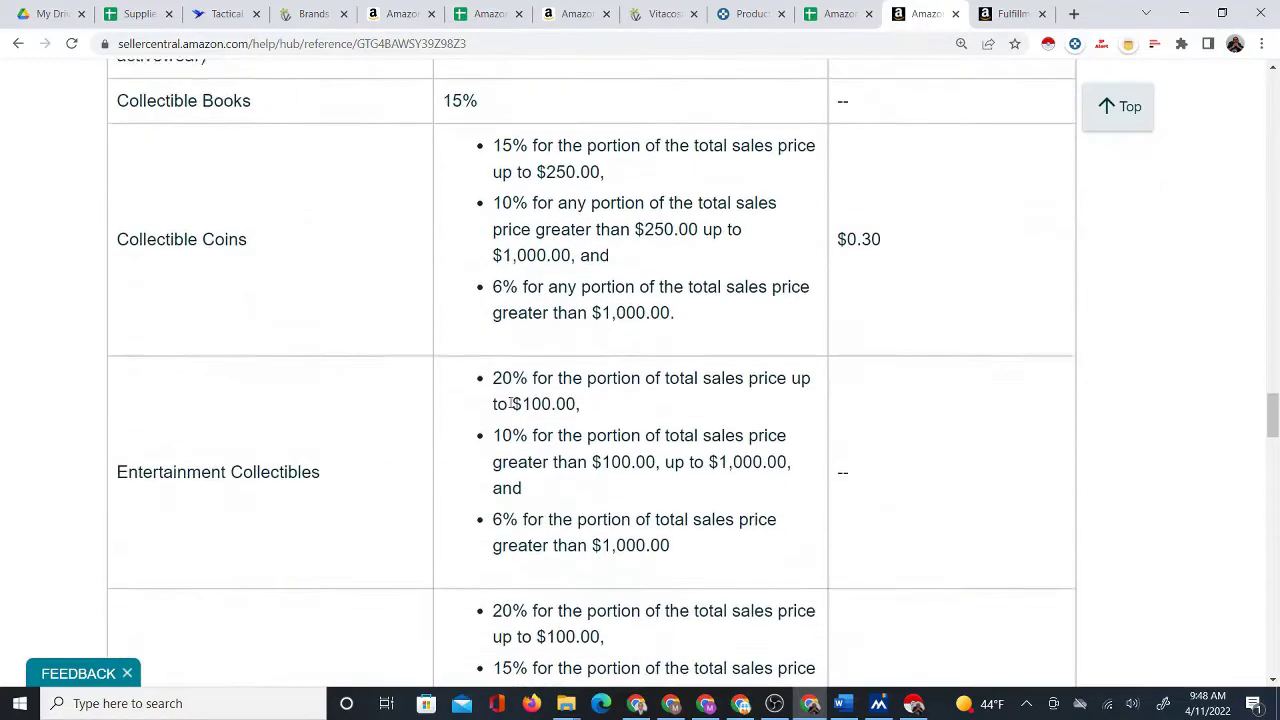
scroll(512, 408, down, 4)
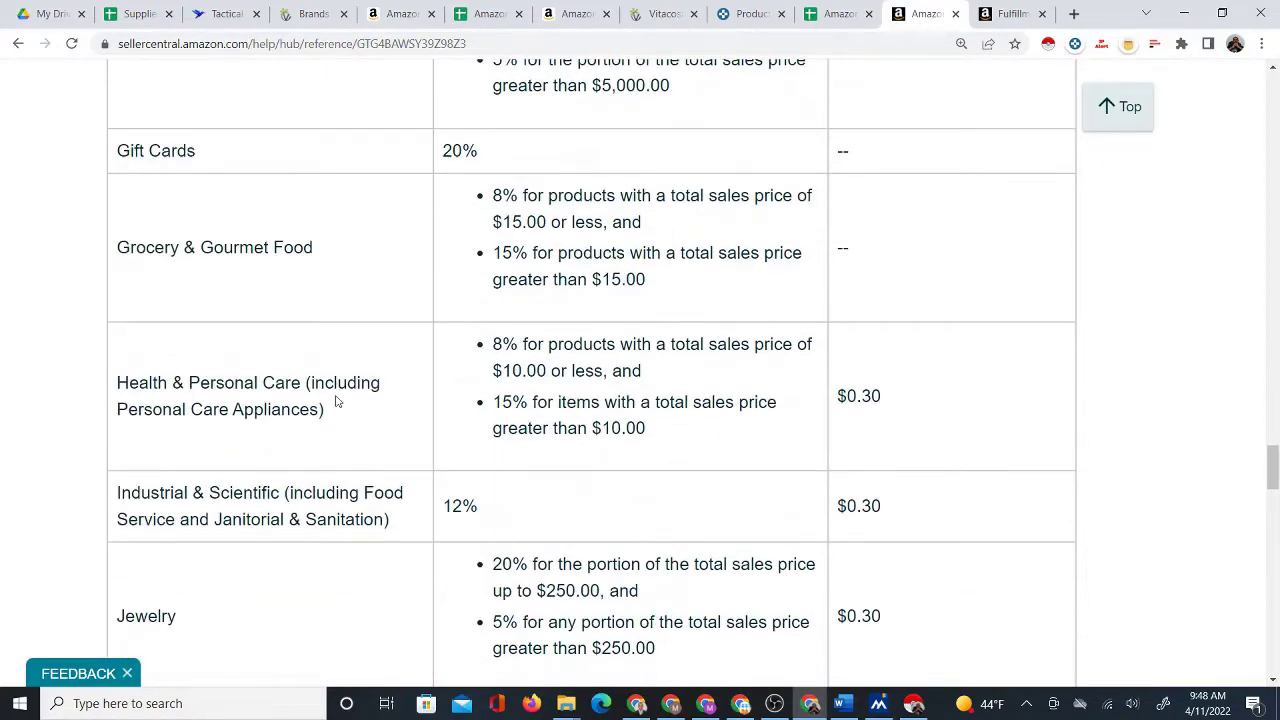
scroll(546, 395, down, 7)
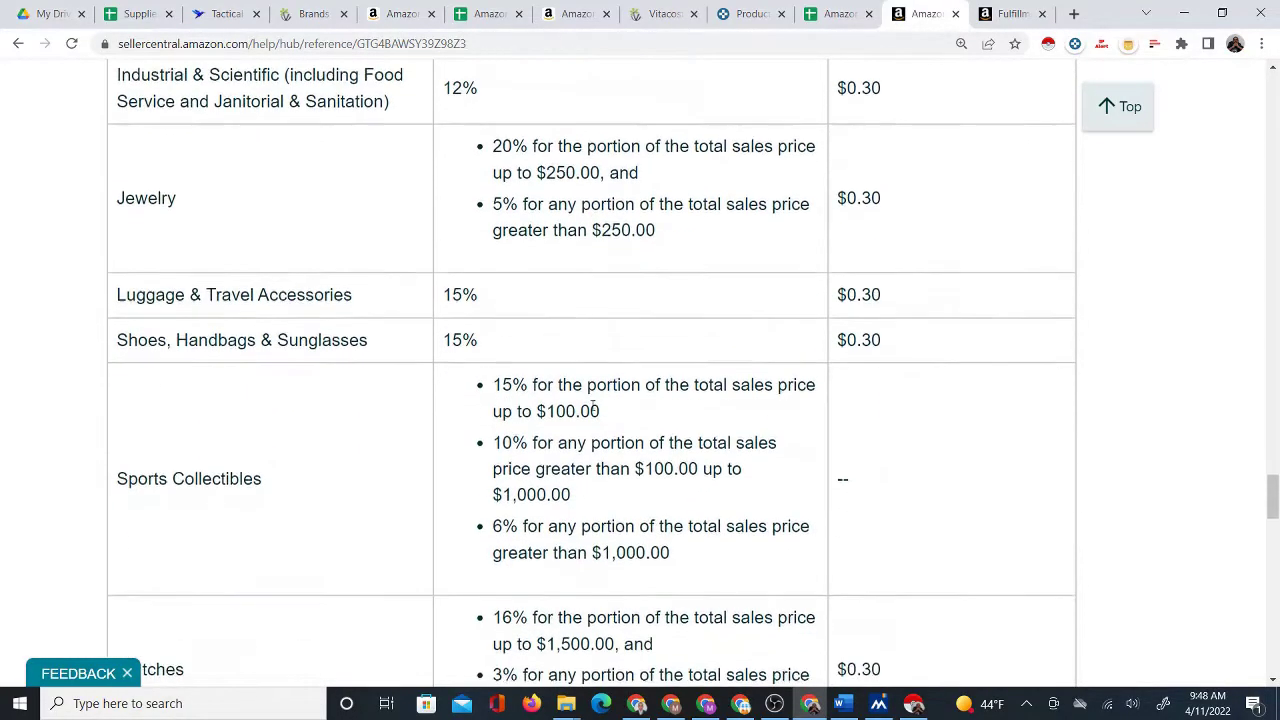
scroll(592, 405, up, 18)
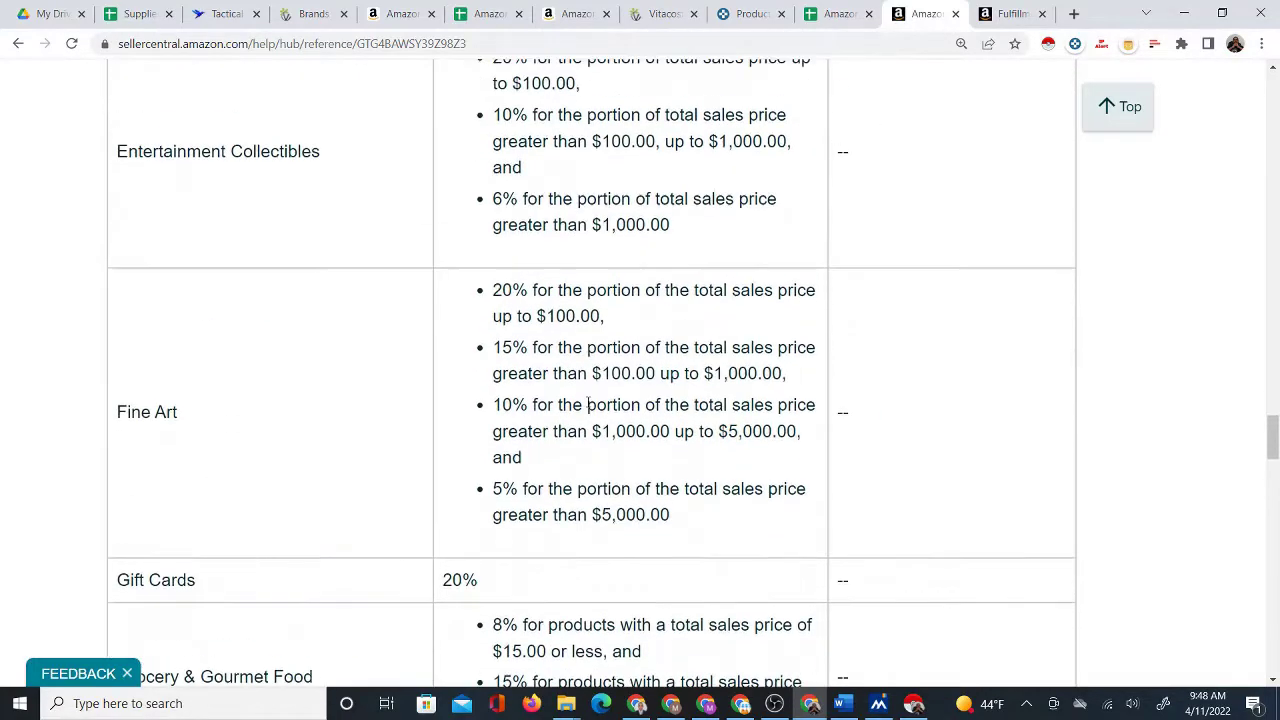
scroll(588, 401, up, 10)
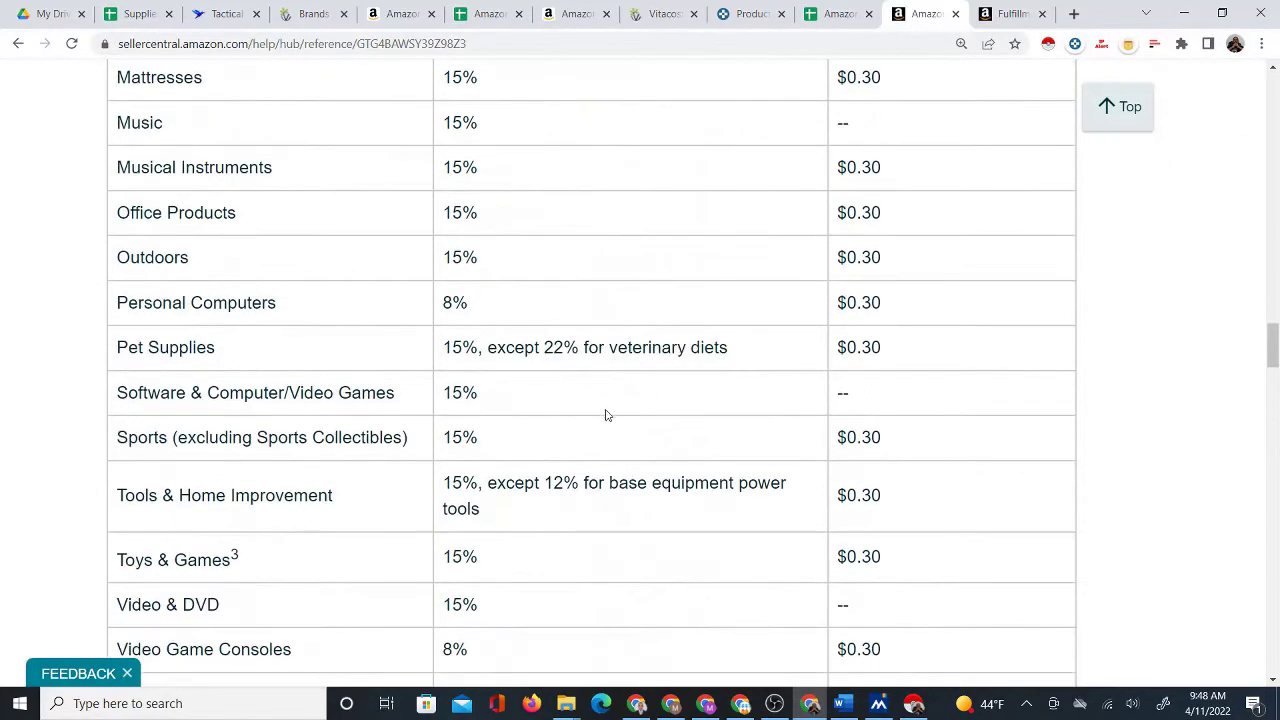
scroll(615, 418, up, 8)
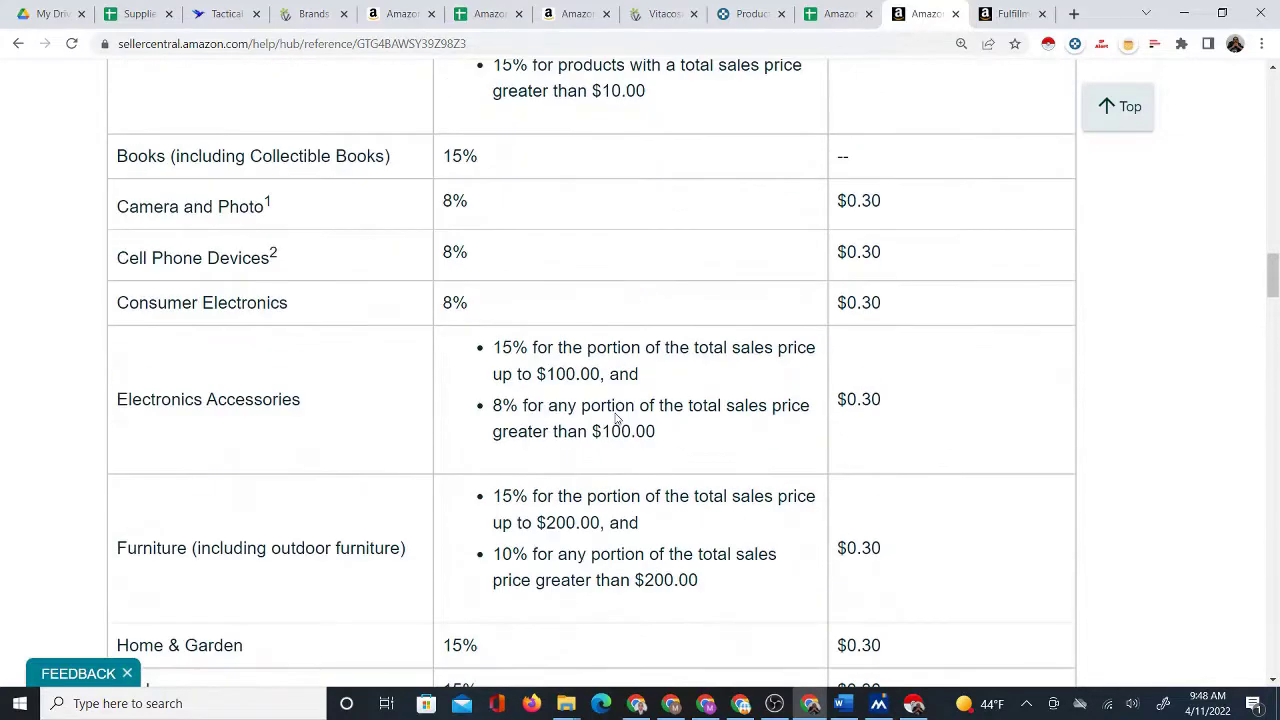
Return to the Sourcing Sheet, apply the $0.00 FBA fee to all products, and select row 9's FBA fee cell.
click(487, 13)
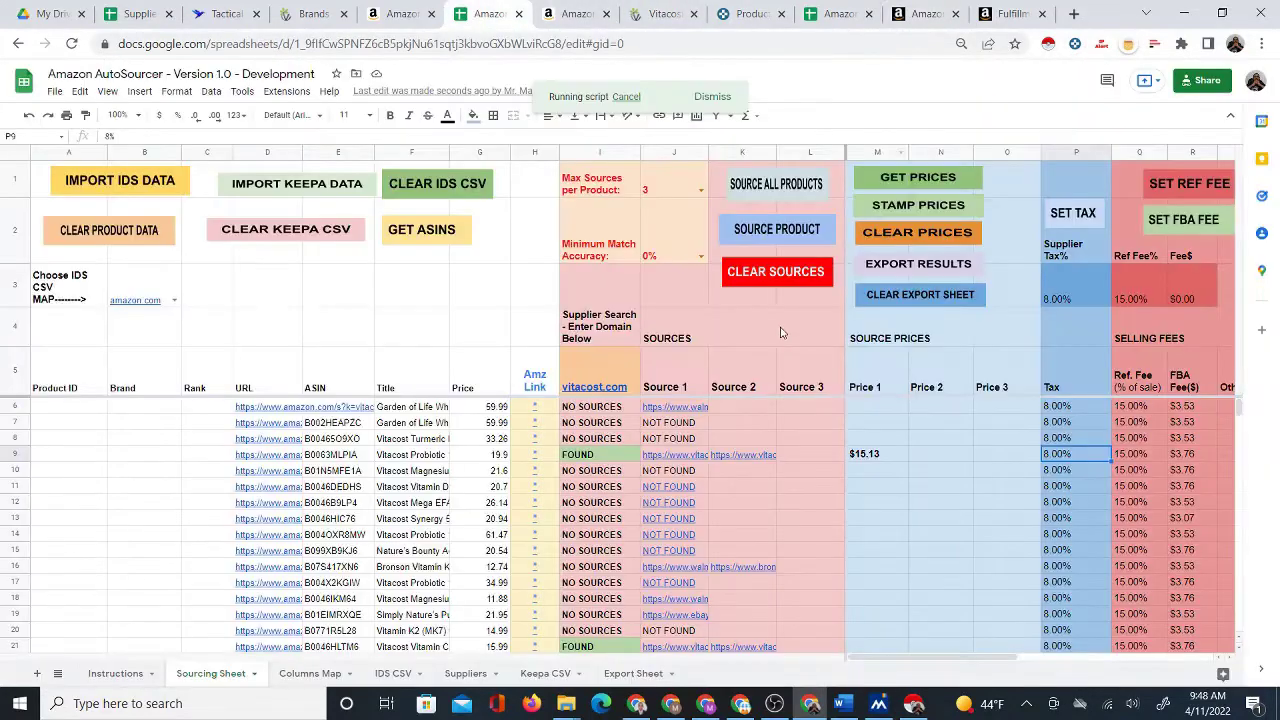
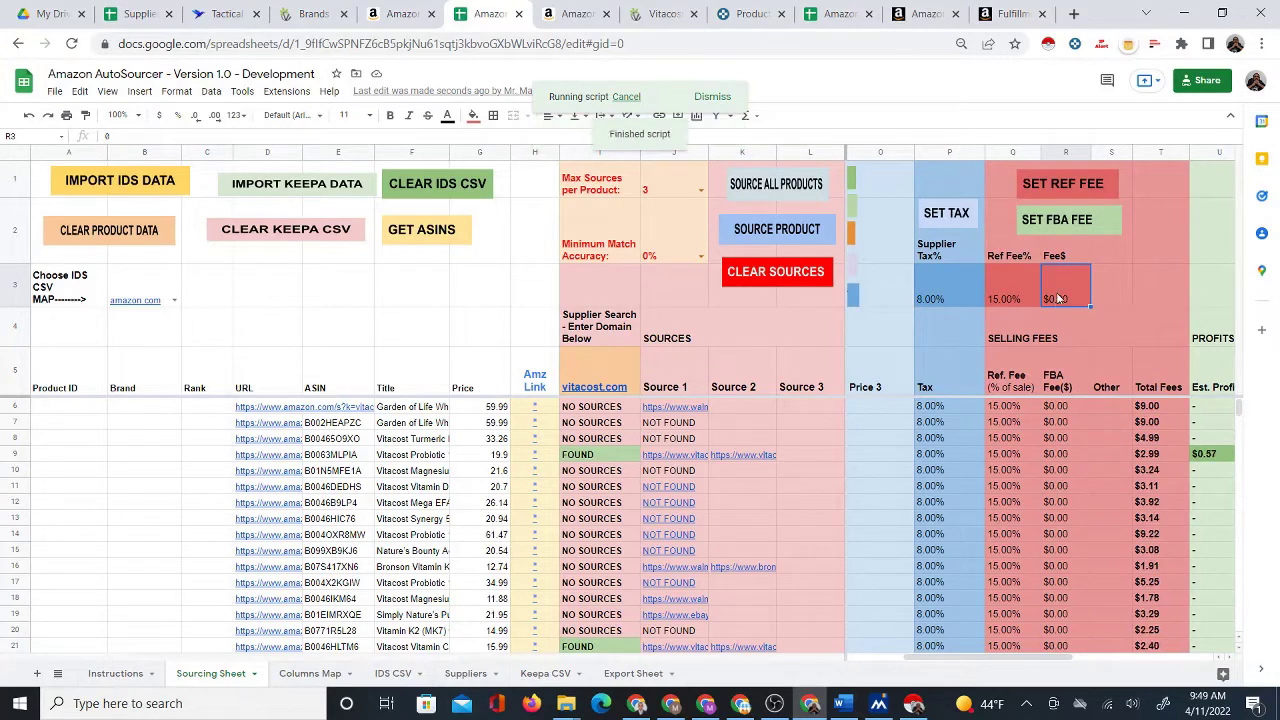
click(1080, 439)
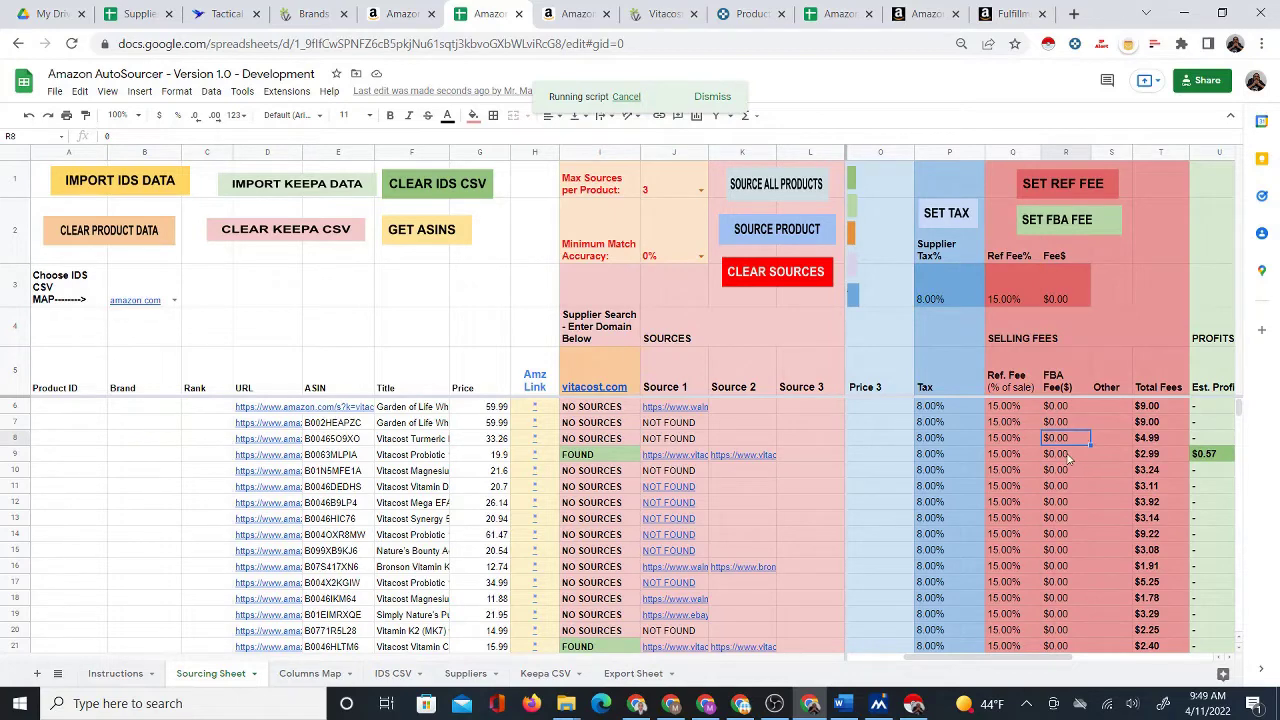
click(1068, 455)
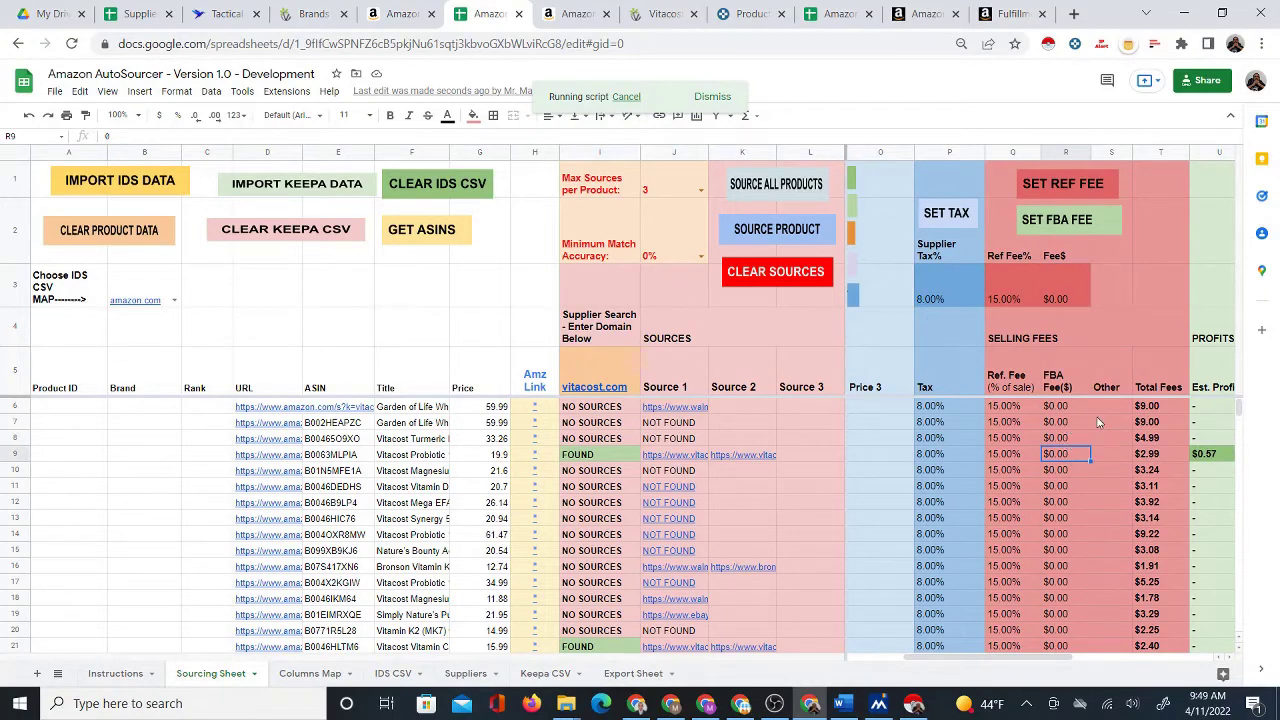
Look up the FBA fee breakdown for Vitacost Probiotic 15-35 on its Amazon product page.
key(ctrl+Tab)
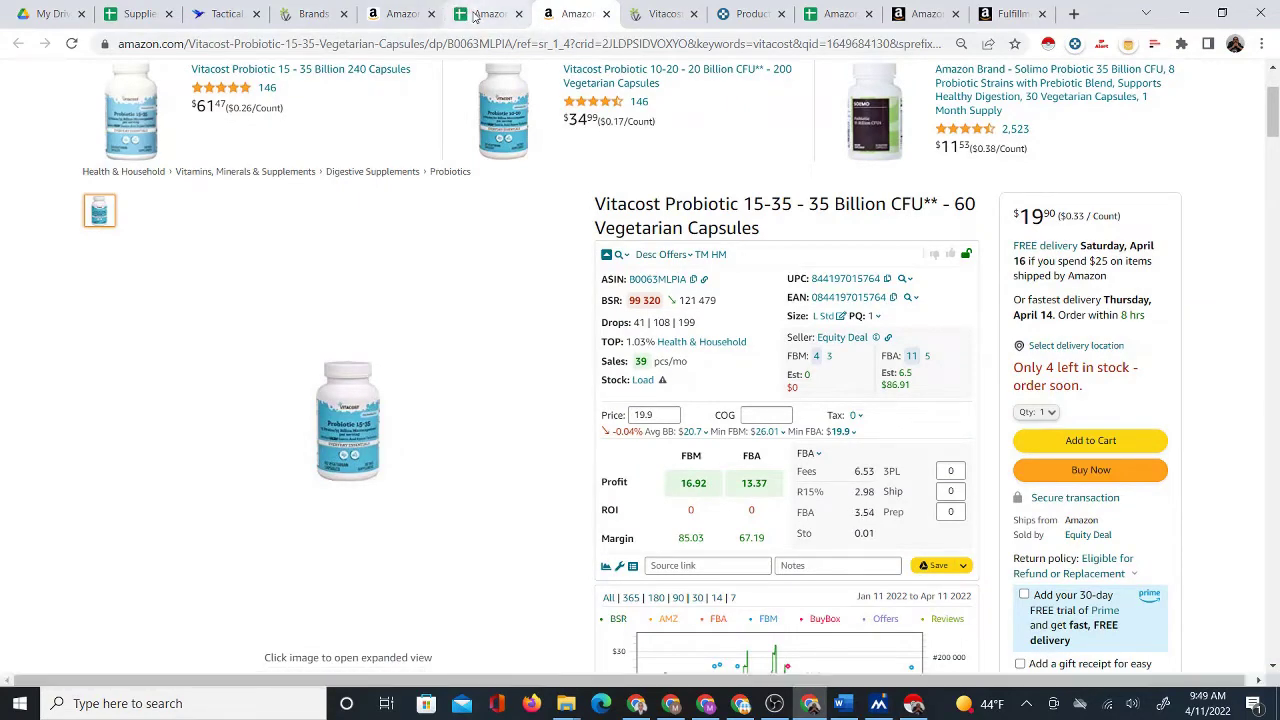
key(ctrl+shift+Tab)
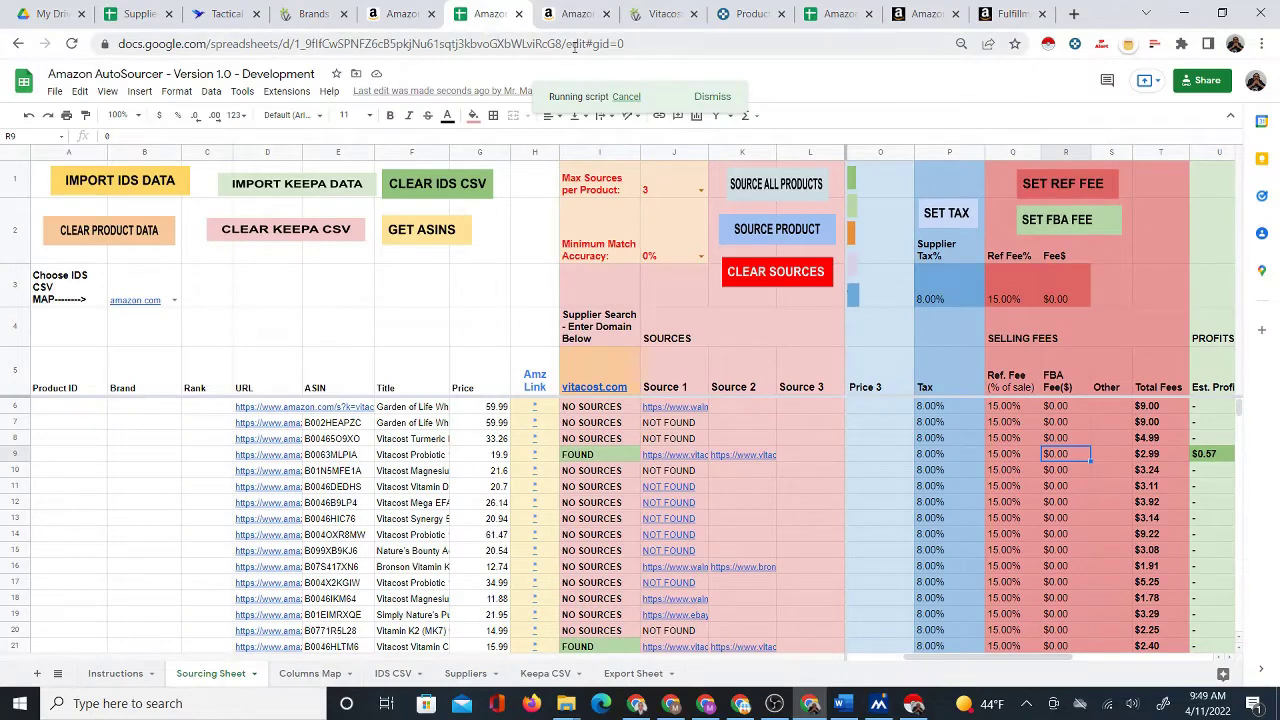
click(573, 14)
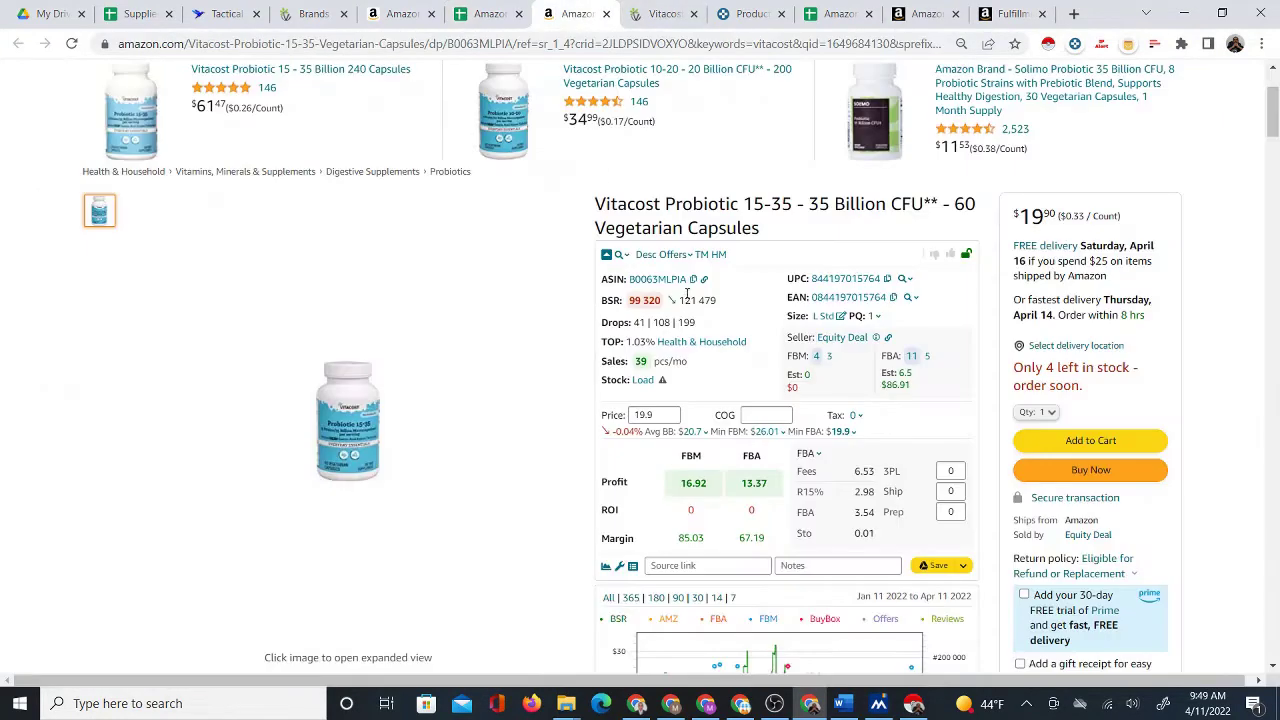
Go to the Fulfillment by Amazon Revenue Calculator and review its product search and new product estimate fields.
click(1003, 15)
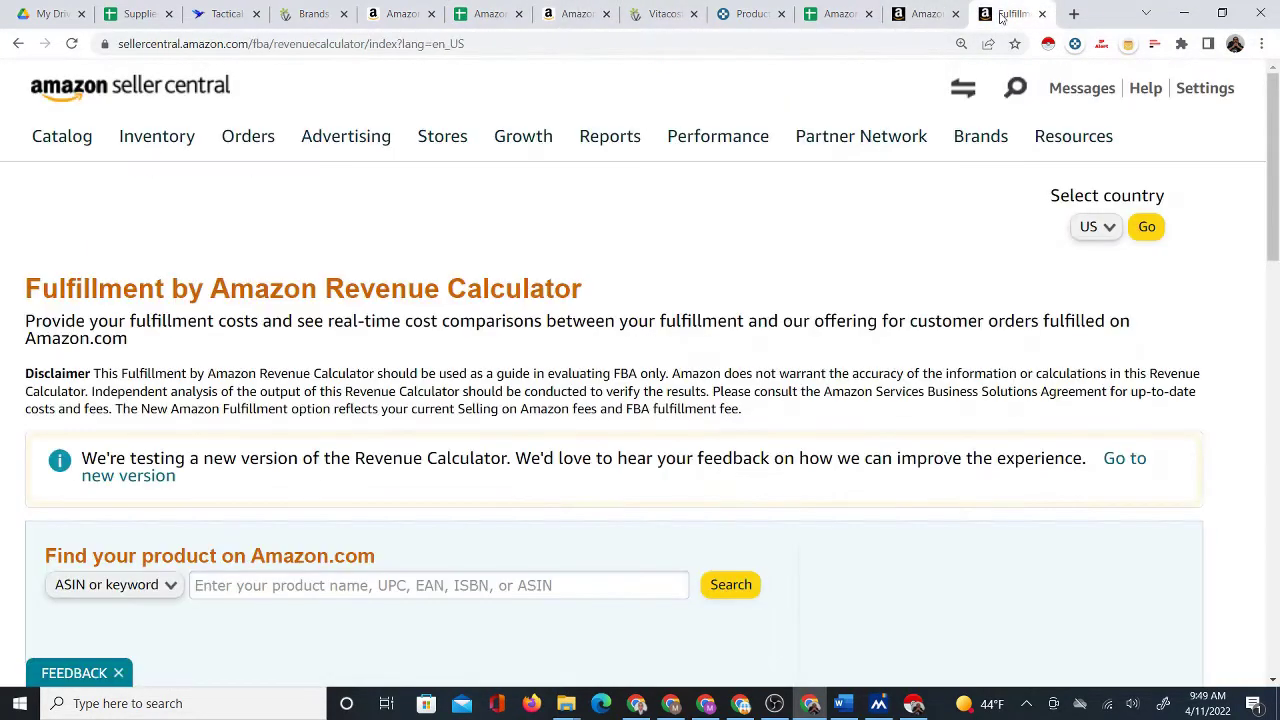
scroll(490, 367, down, 1)
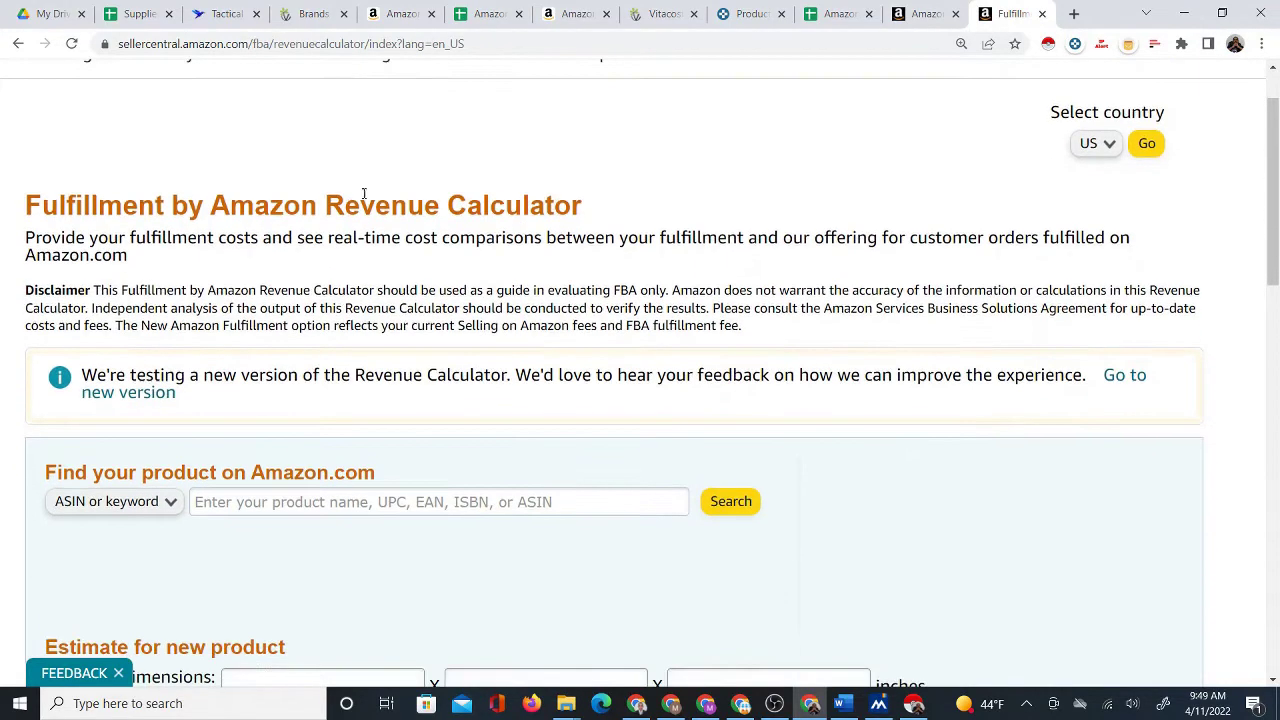
scroll(268, 108, down, 1)
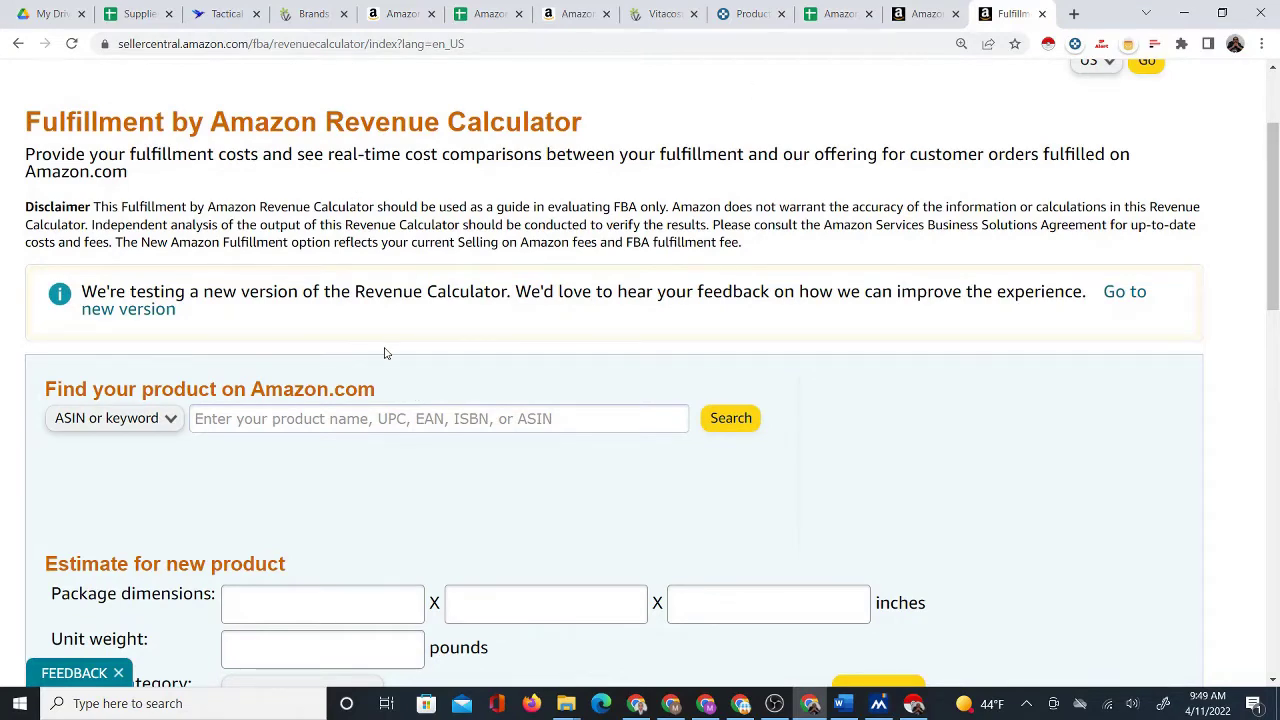
scroll(370, 345, down, 1)
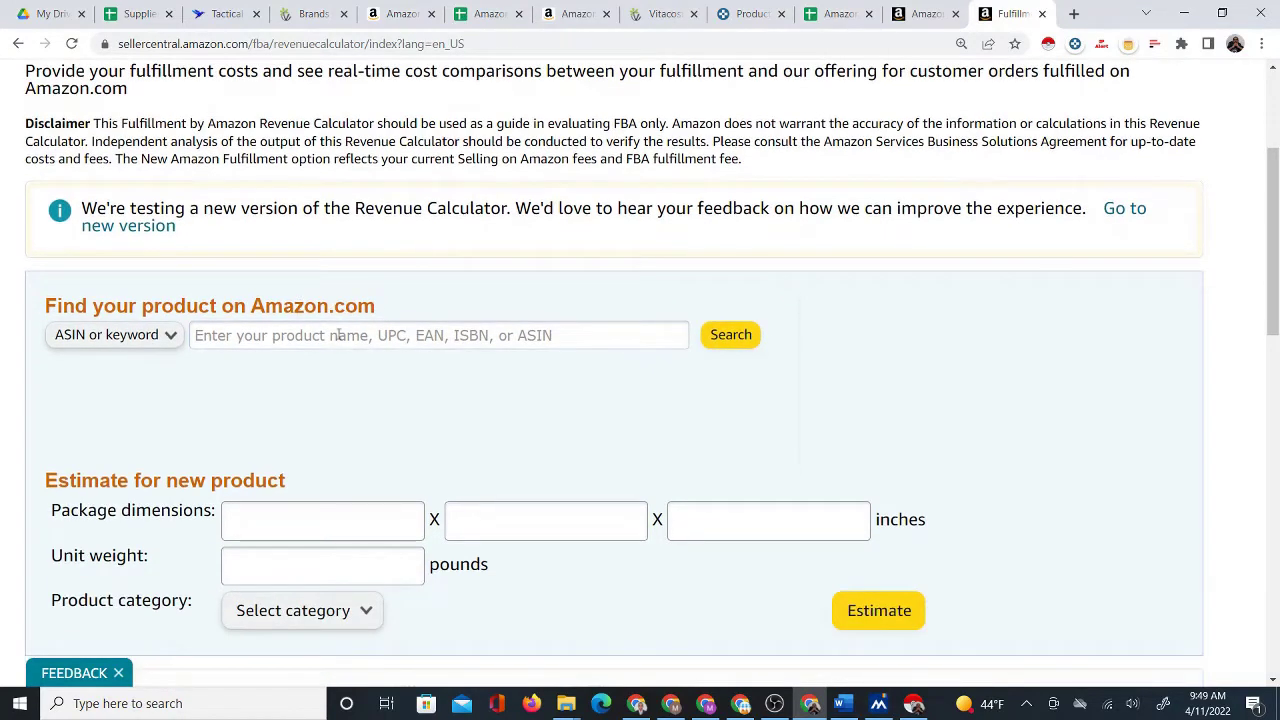
scroll(340, 335, down, 1)
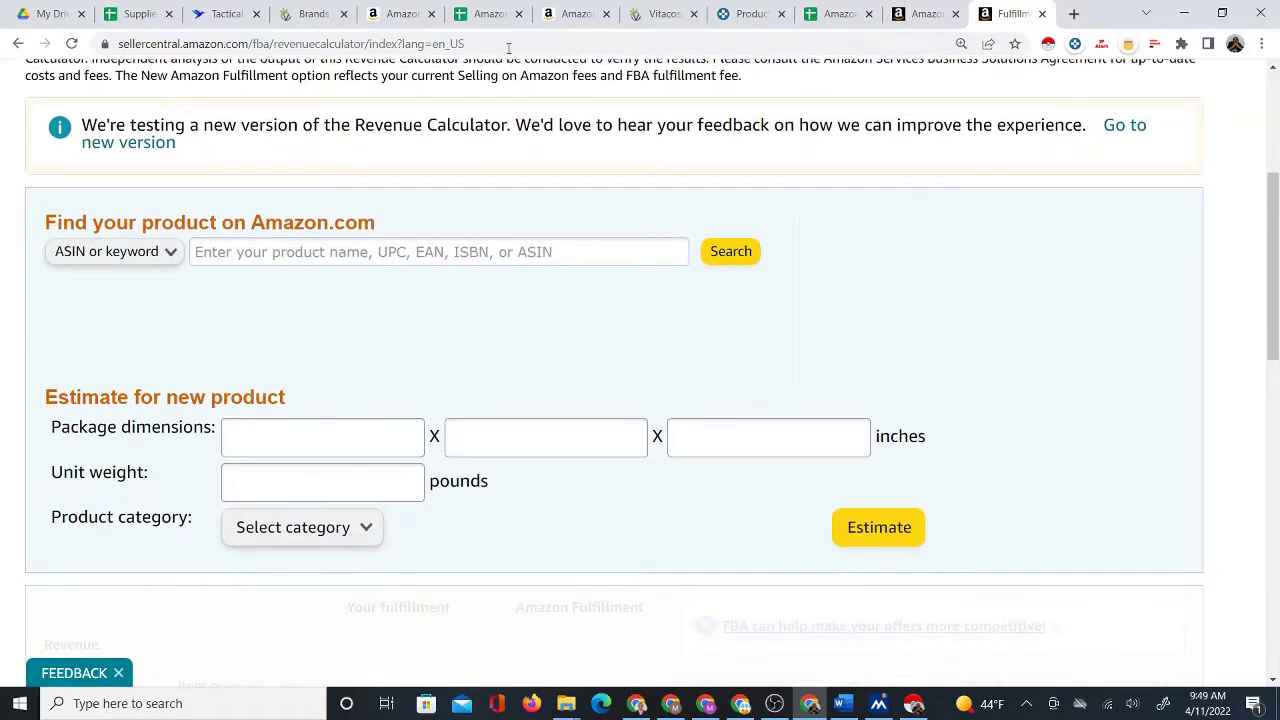
Copy the ASIN B0063MLPIA from the Vitacost Probiotic 15-35 Amazon page and search for it in the Revenue Calculator.
click(548, 10)
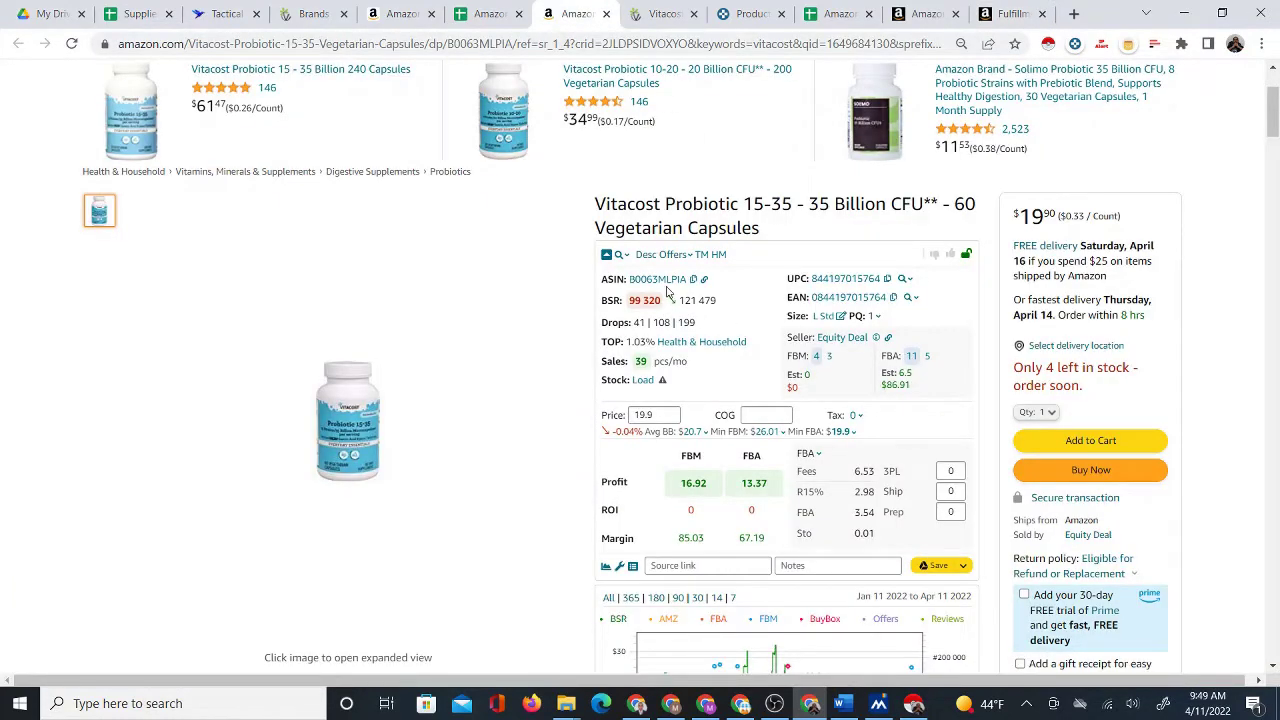
click(1003, 15)
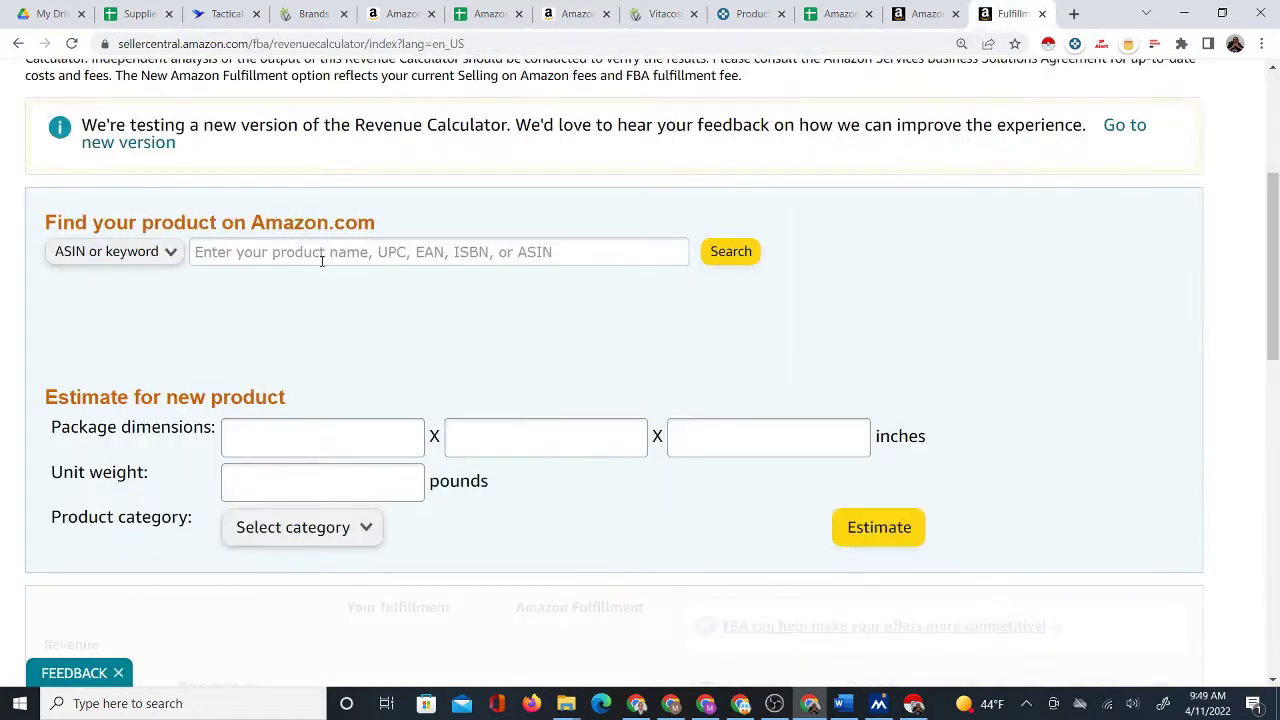
right_click(282, 246)
click(322, 368)
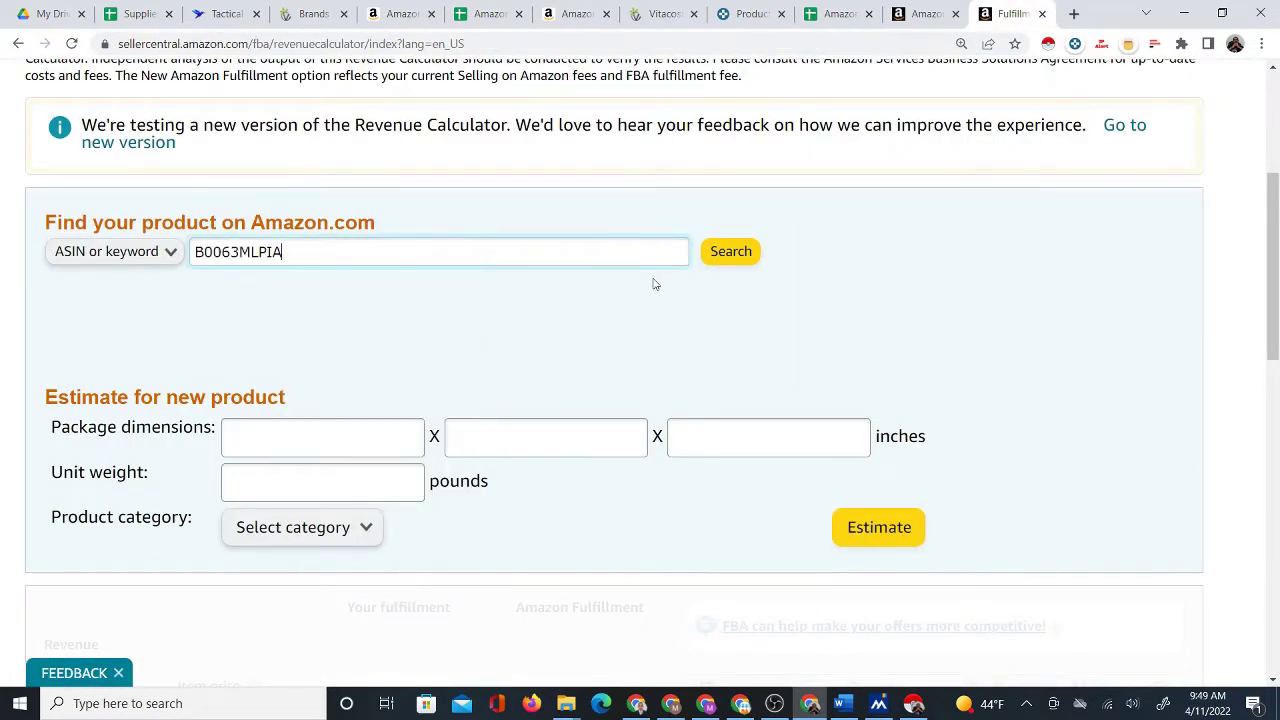
click(717, 258)
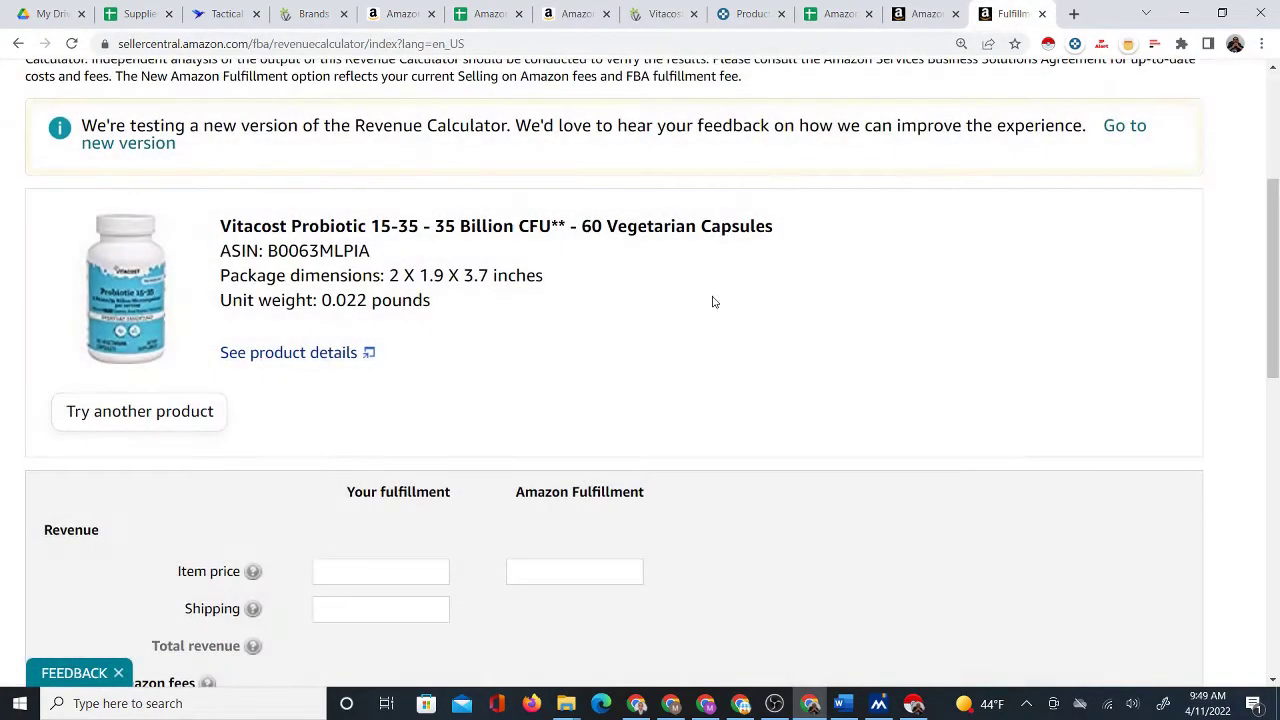
Calculate the probiotic's seller and Amazon fulfillment costs without entering any prices, and review the fee breakdown.
scroll(557, 399, down, 9)
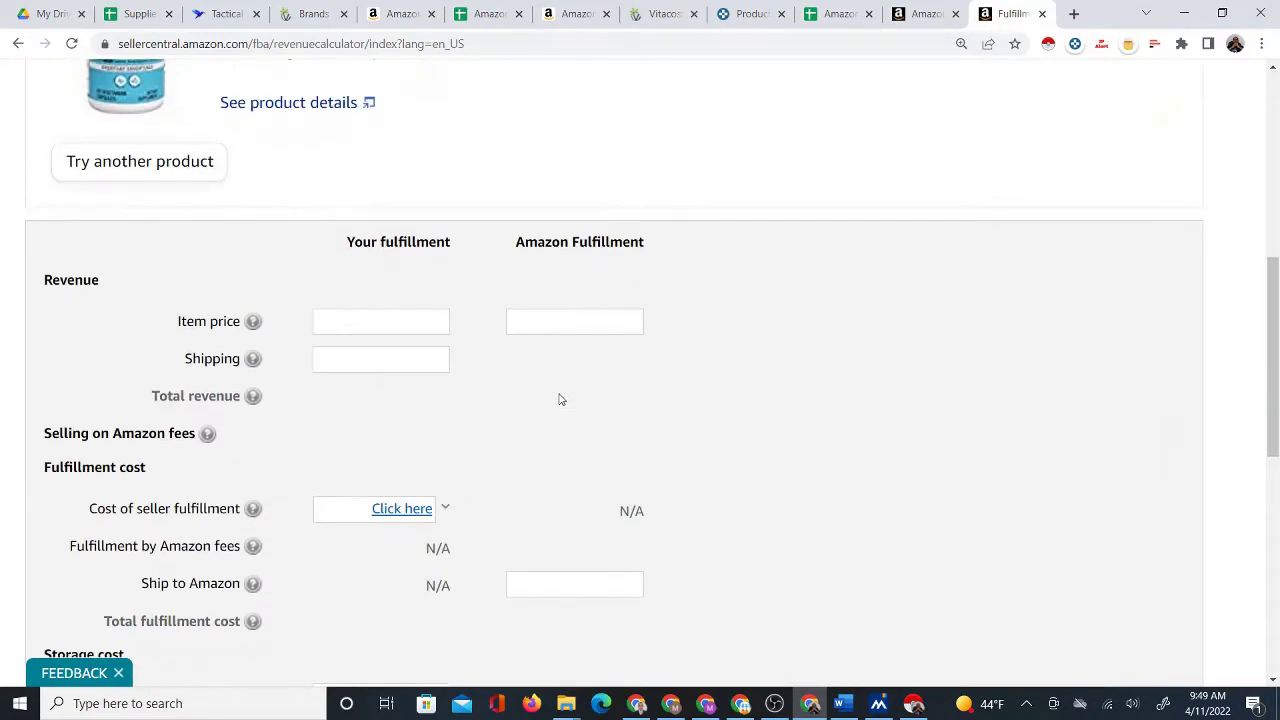
click(606, 432)
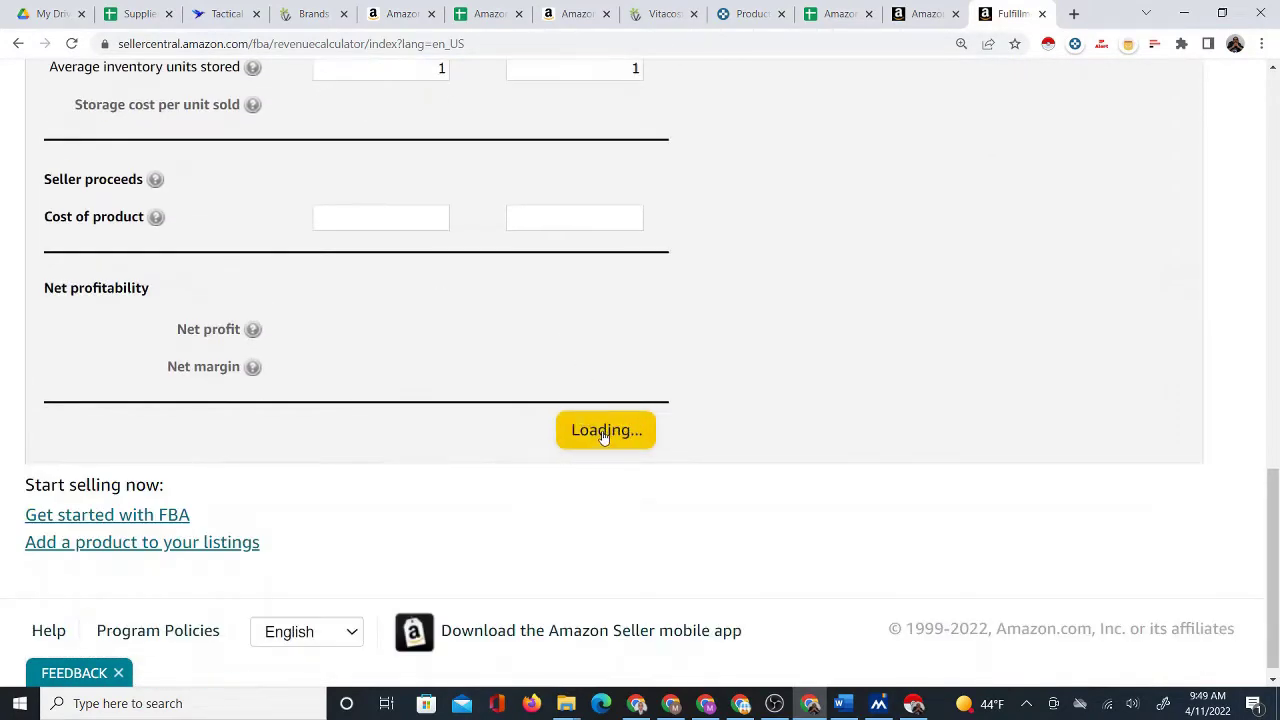
scroll(651, 411, up, 2)
scroll(651, 396, up, 2)
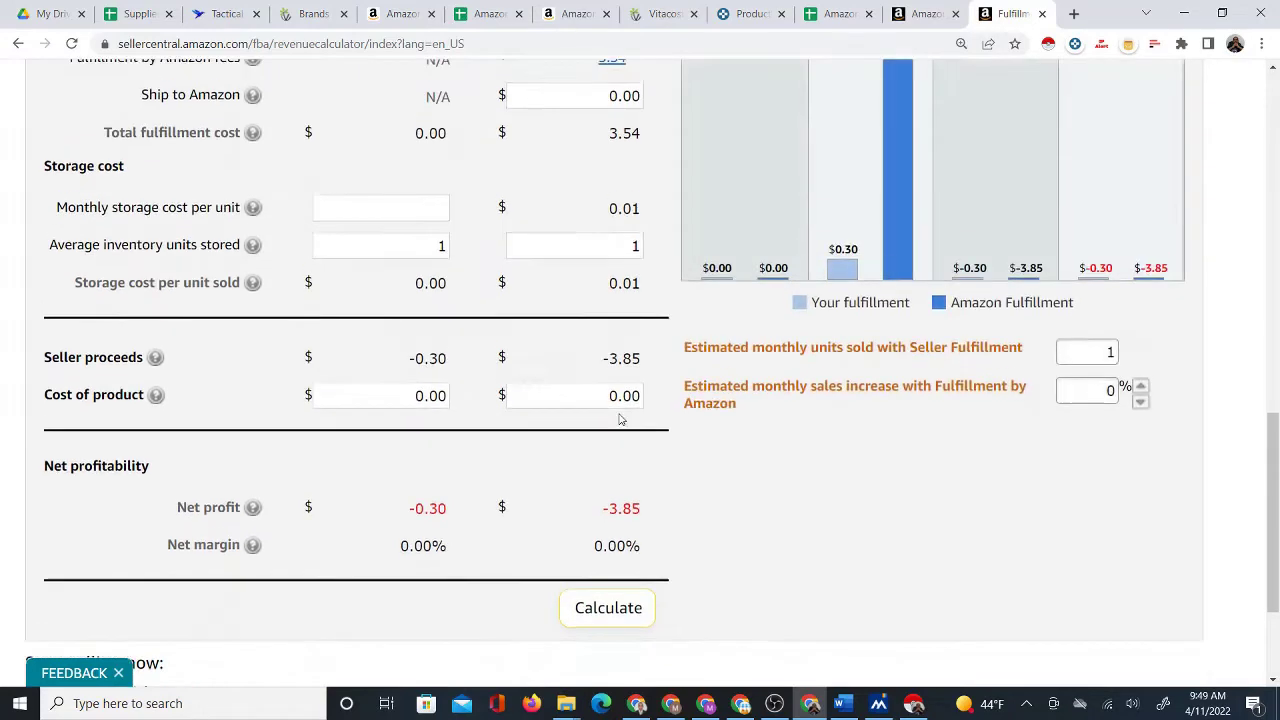
scroll(405, 298, up, 1)
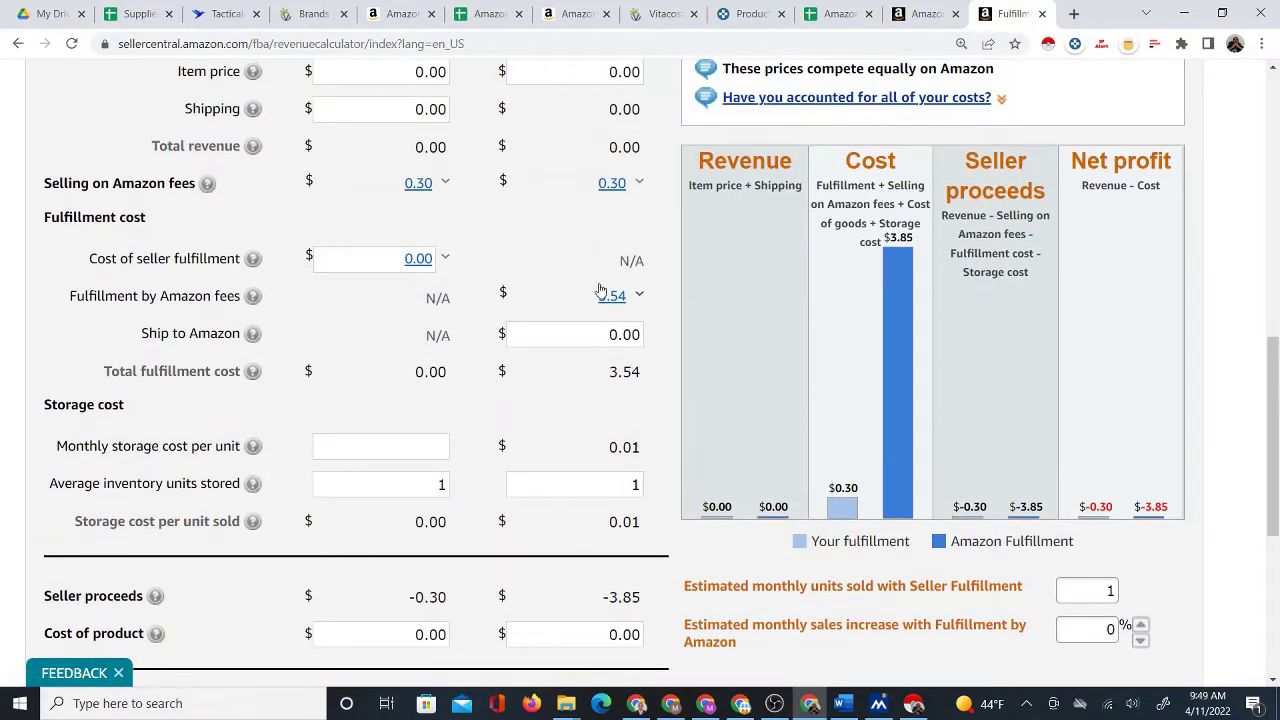
Read the explanation of Fulfillment by Amazon fees and compare the fee with the product's package dimensions and weight.
scroll(630, 390, down, 3)
scroll(632, 402, down, 1)
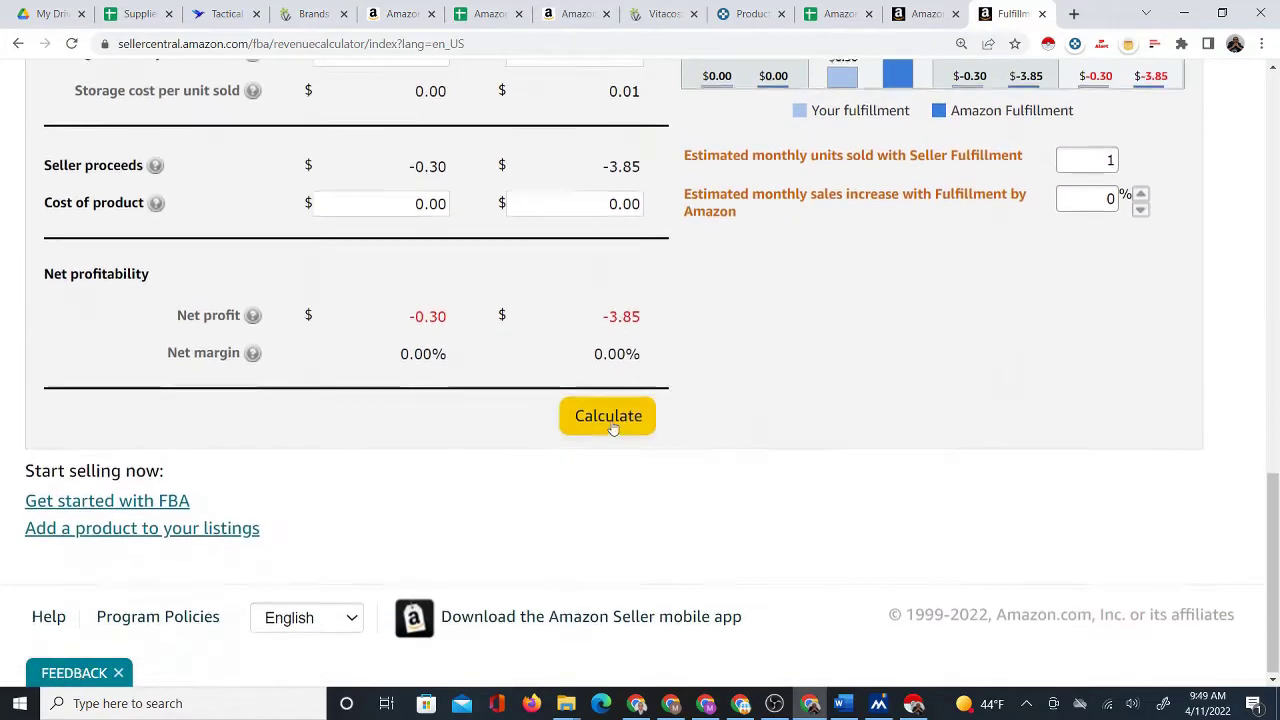
scroll(700, 362, up, 4)
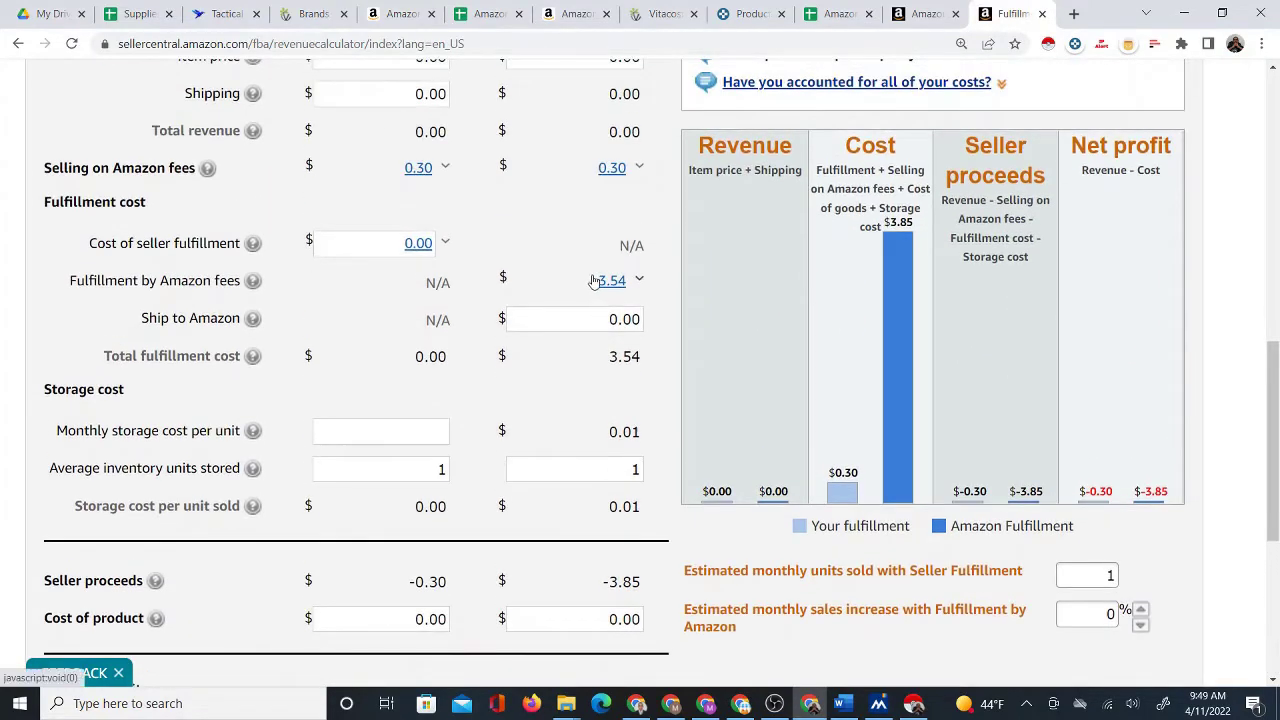
mouse_move(130, 285)
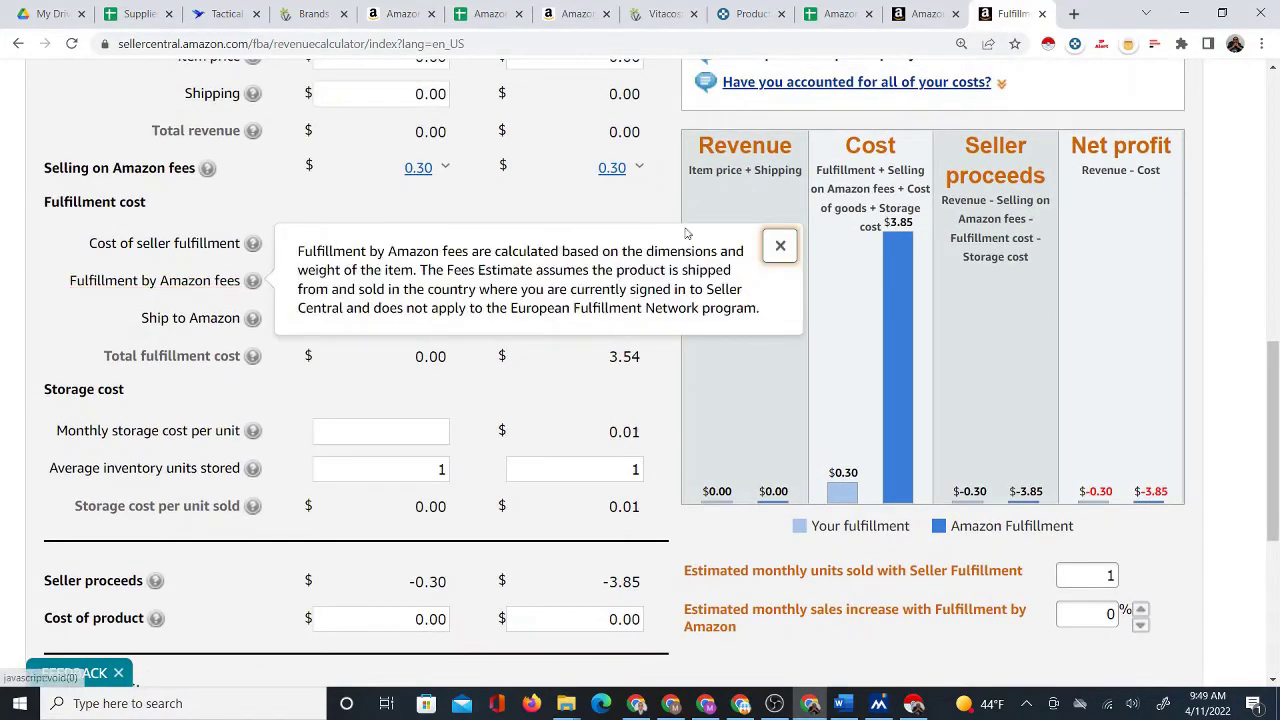
click(779, 248)
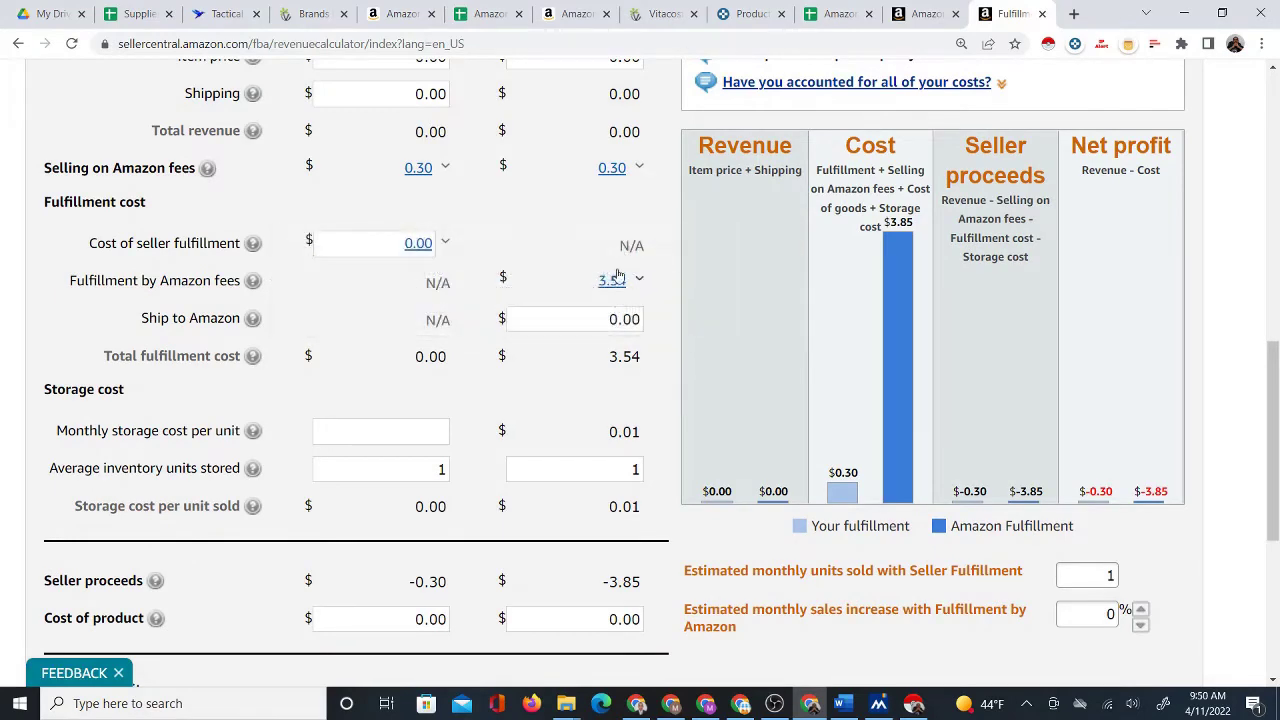
scroll(646, 281, up, 6)
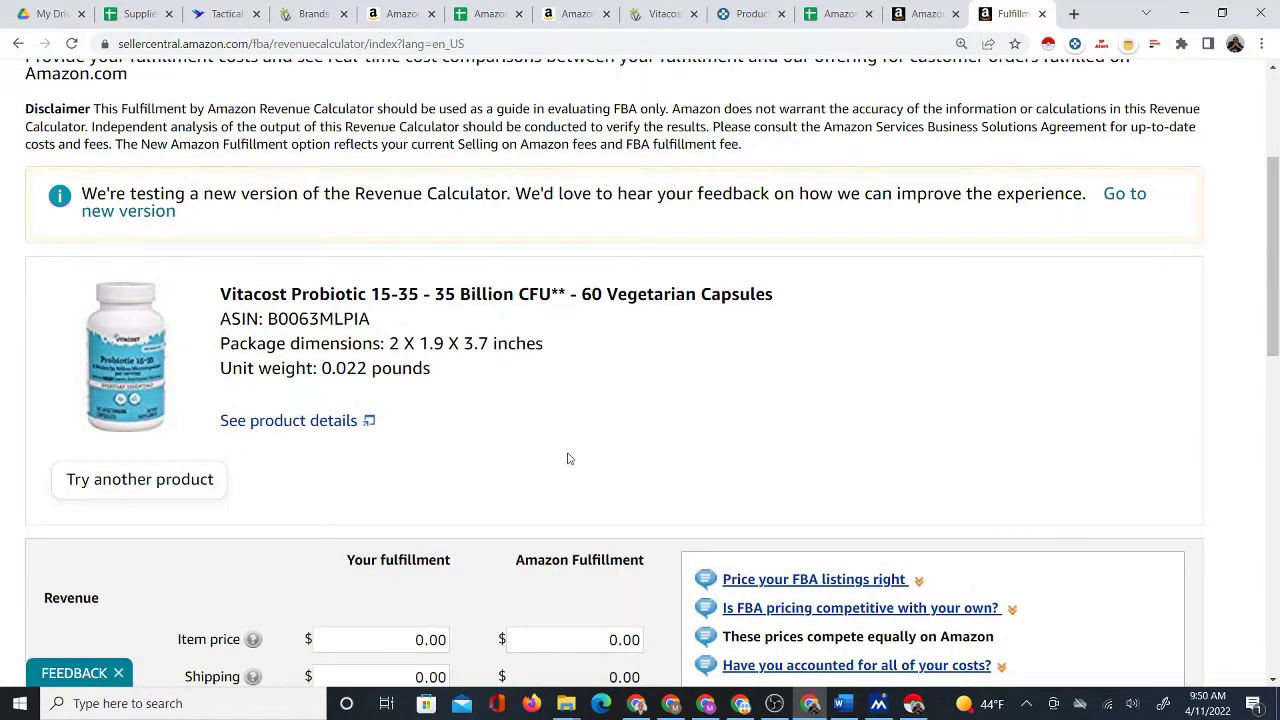
scroll(567, 458, down, 5)
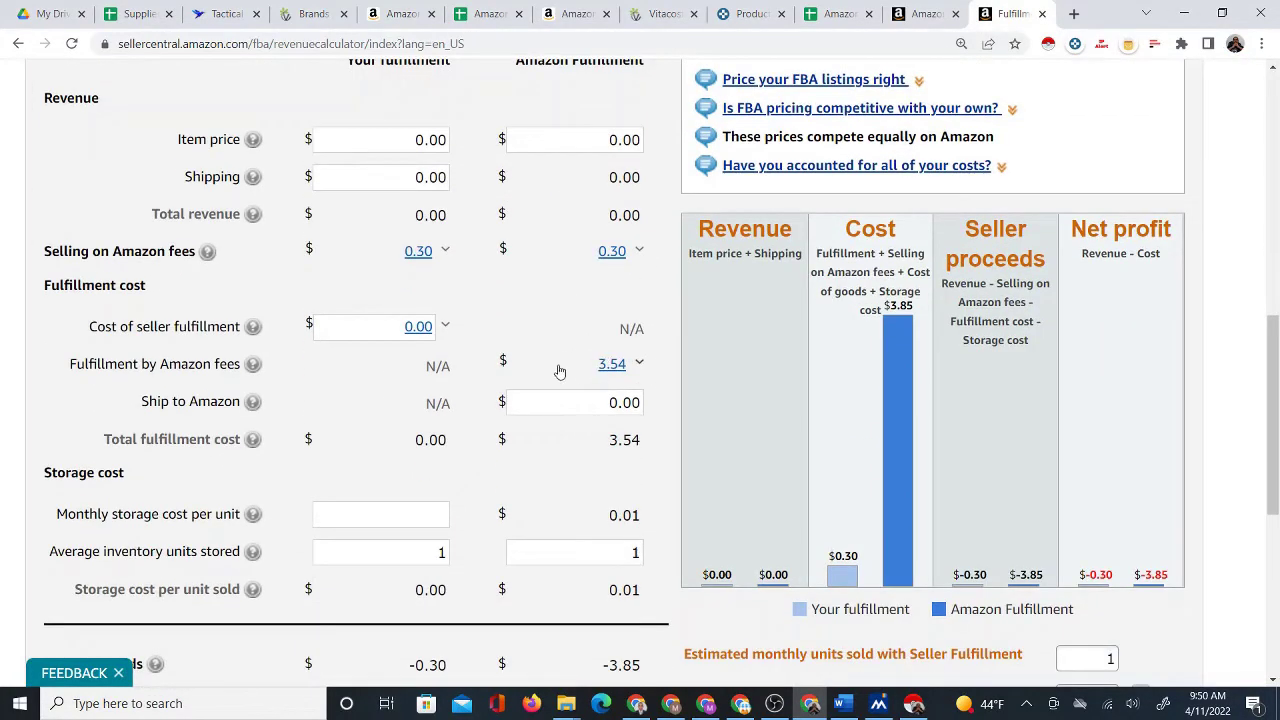
Return to the Sourcing Sheet and set row 9's FBA fee to $3.54.
click(568, 15)
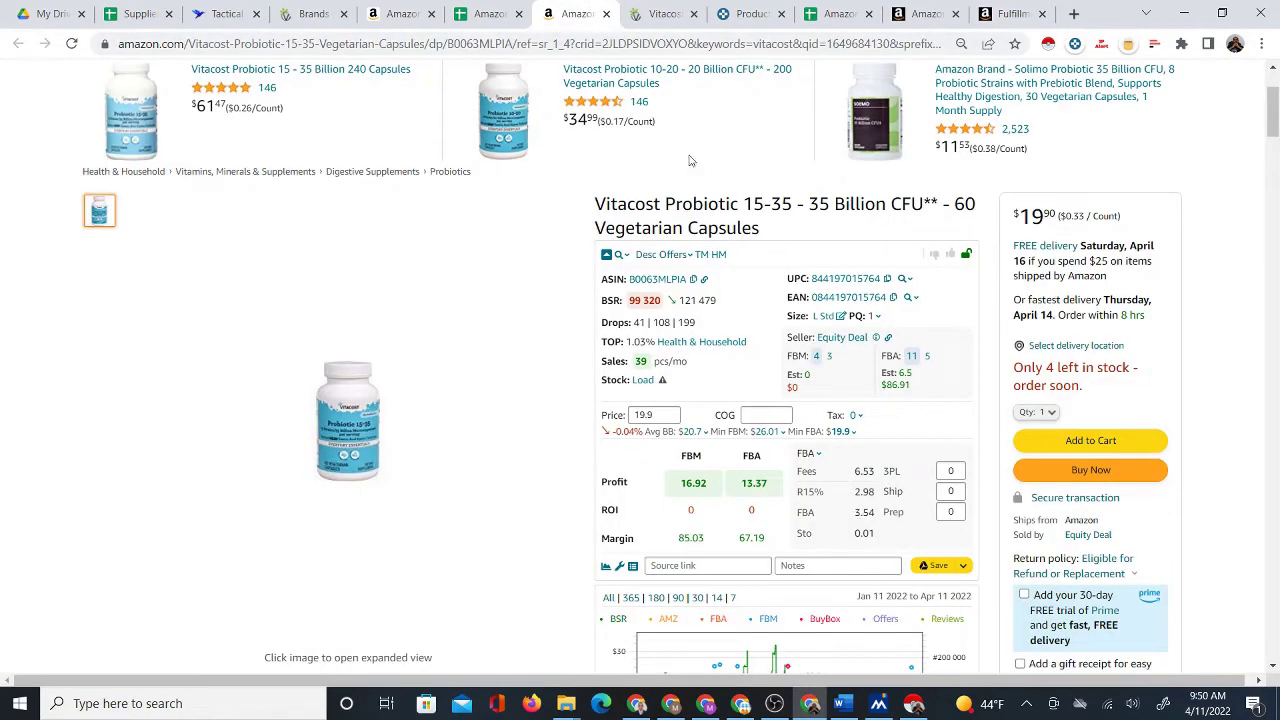
click(487, 16)
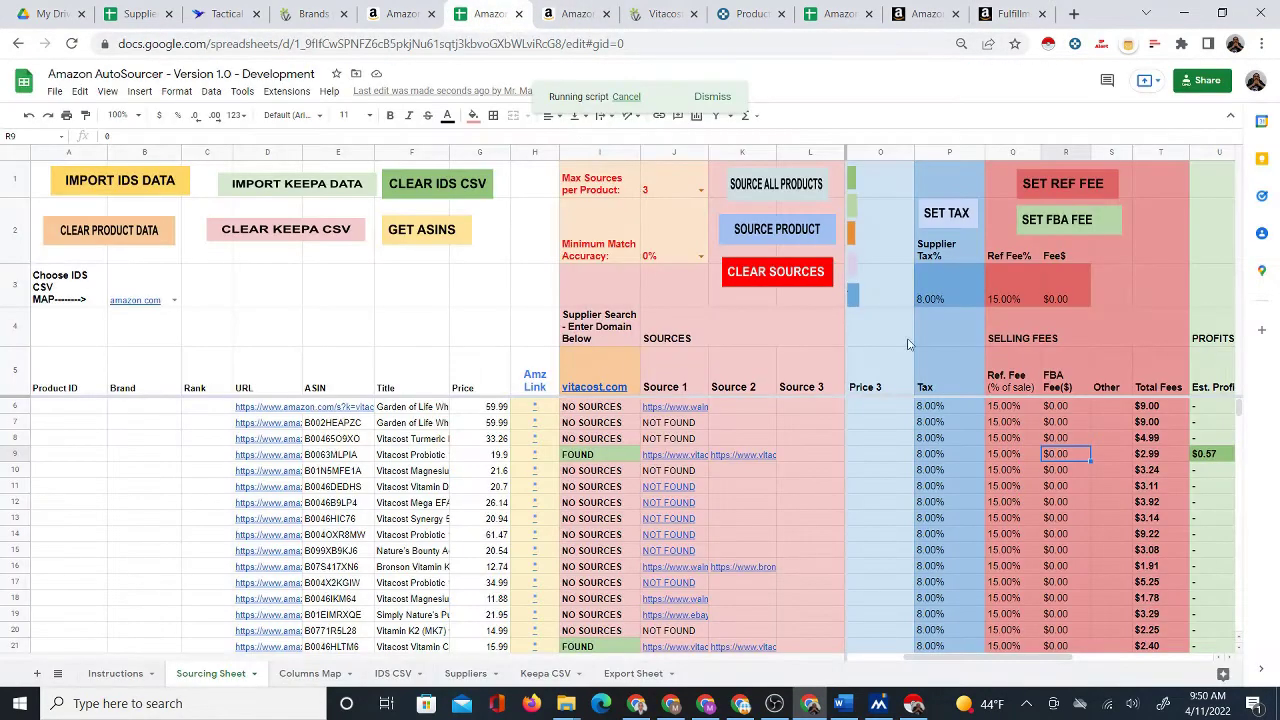
text(3.54)
key(Return)
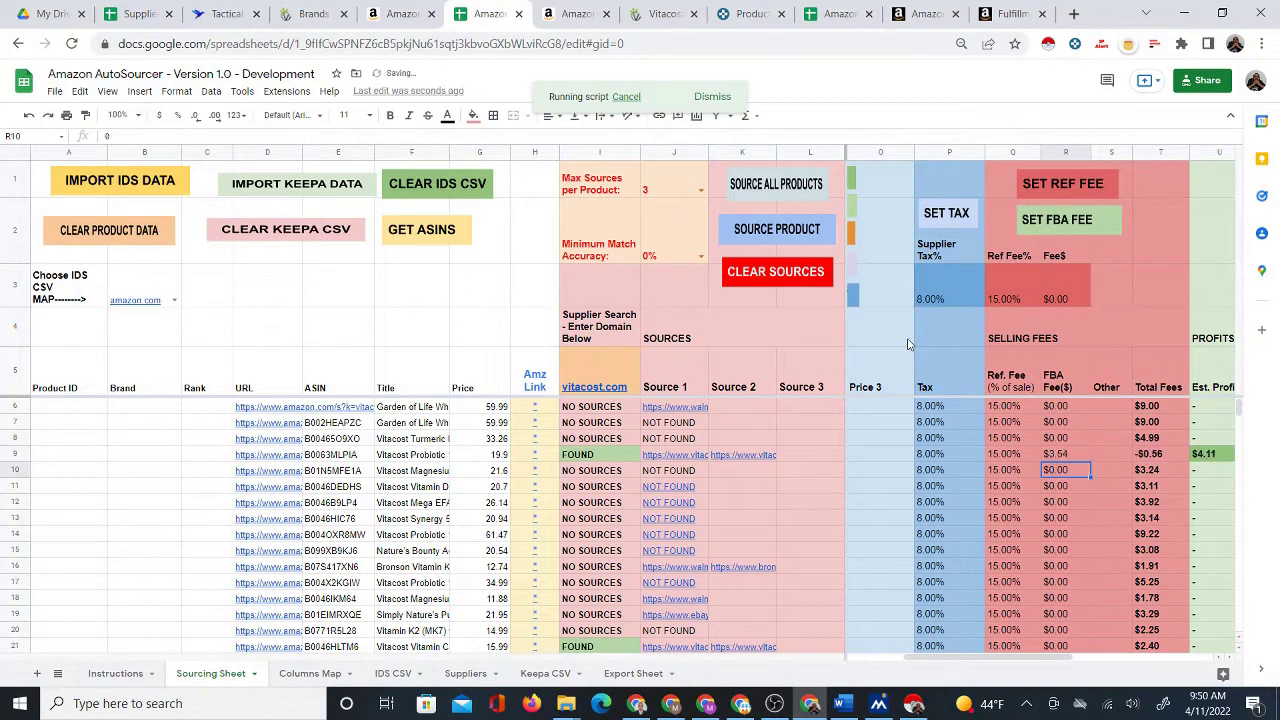
Examine row 9's total fees and its estimated profit columns.
key(Up)
key(Right)
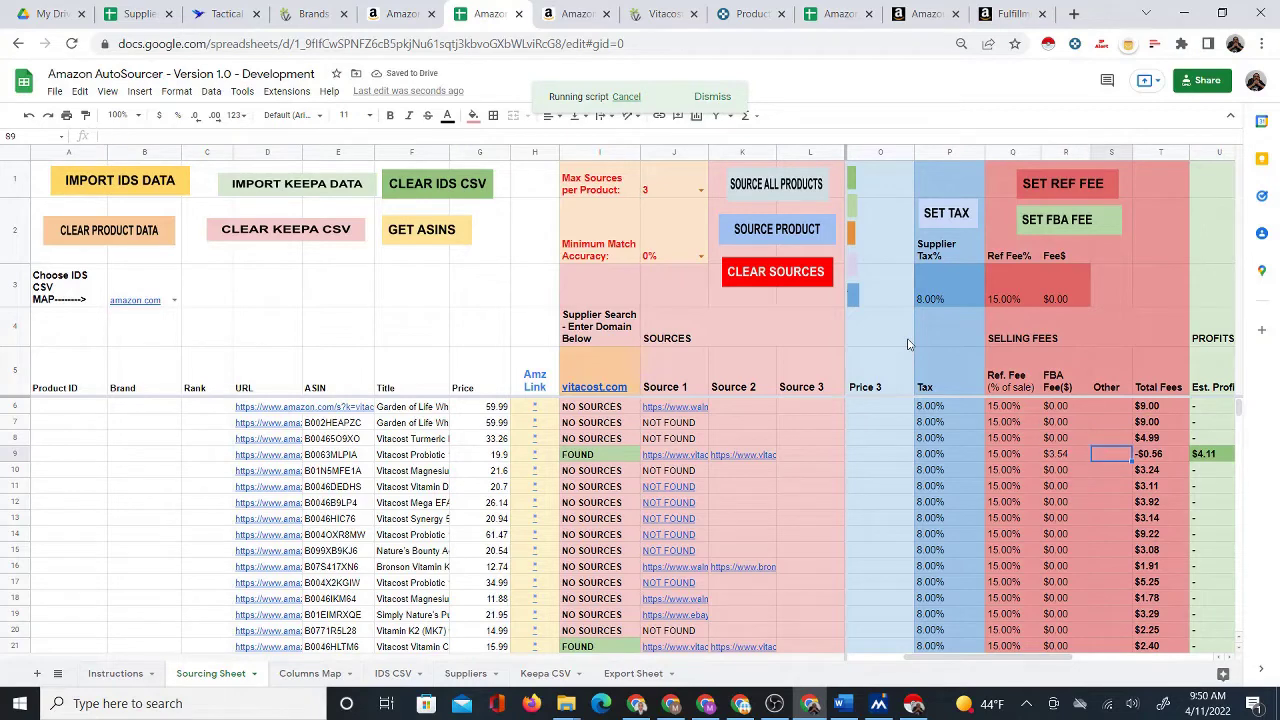
key(Right)
key(Right)
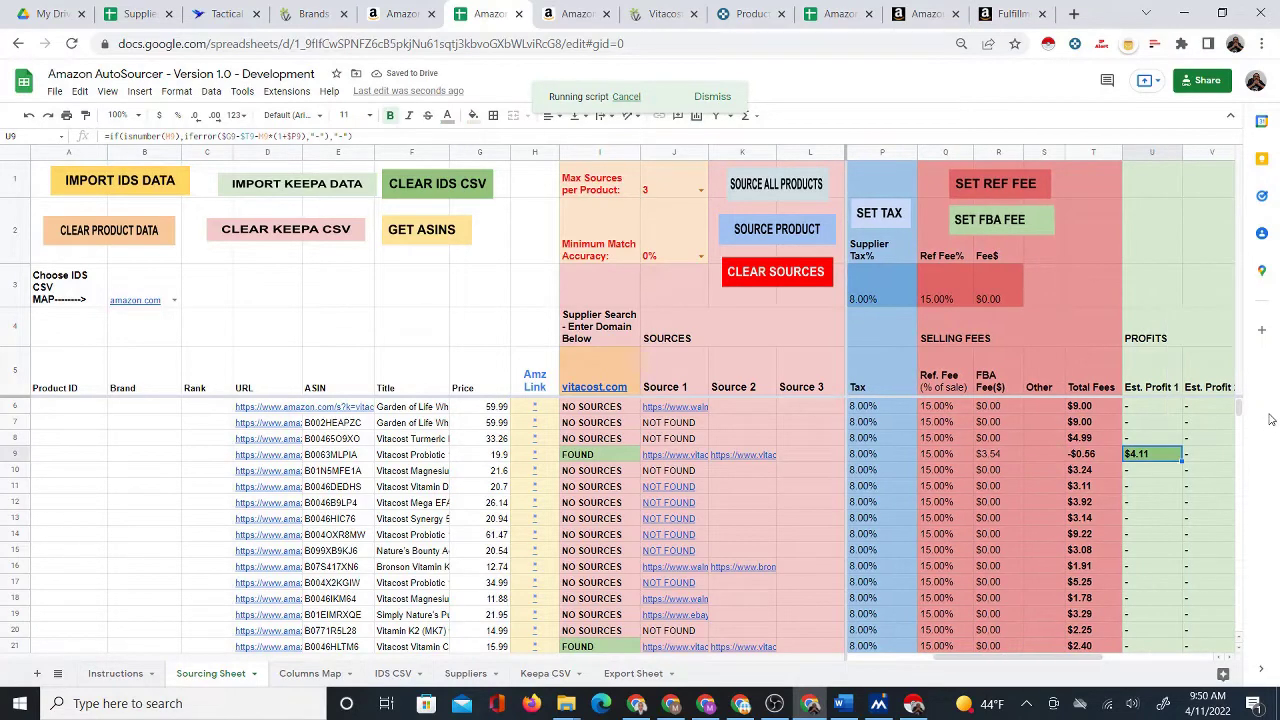
key(Right)
key(Left)
key(Right)
key(Right)
key(Left)
key(Left)
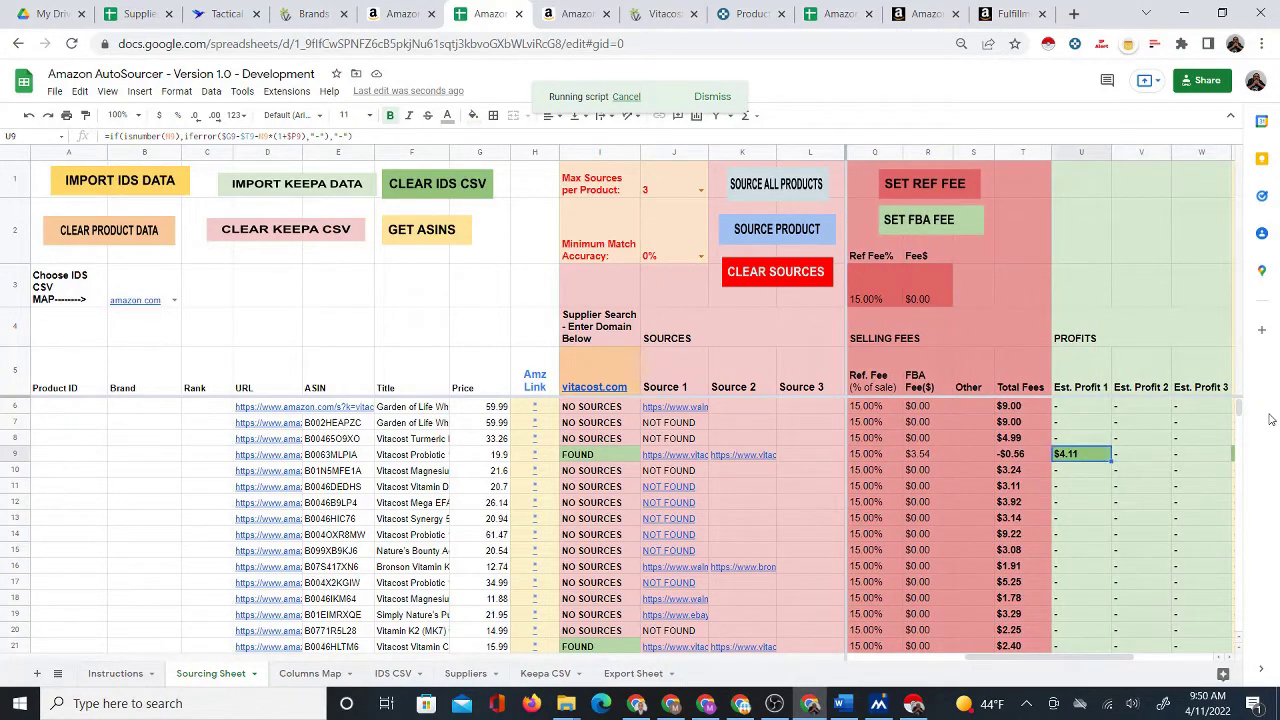
Trace row 9 back through its fees and tax to the source links and the Price 1 cell.
key(Left)
key(Left)
key(Left)
key(Left)
key(Left)
key(Left)
key(Left)
key(Left)
key(Left)
key(Left)
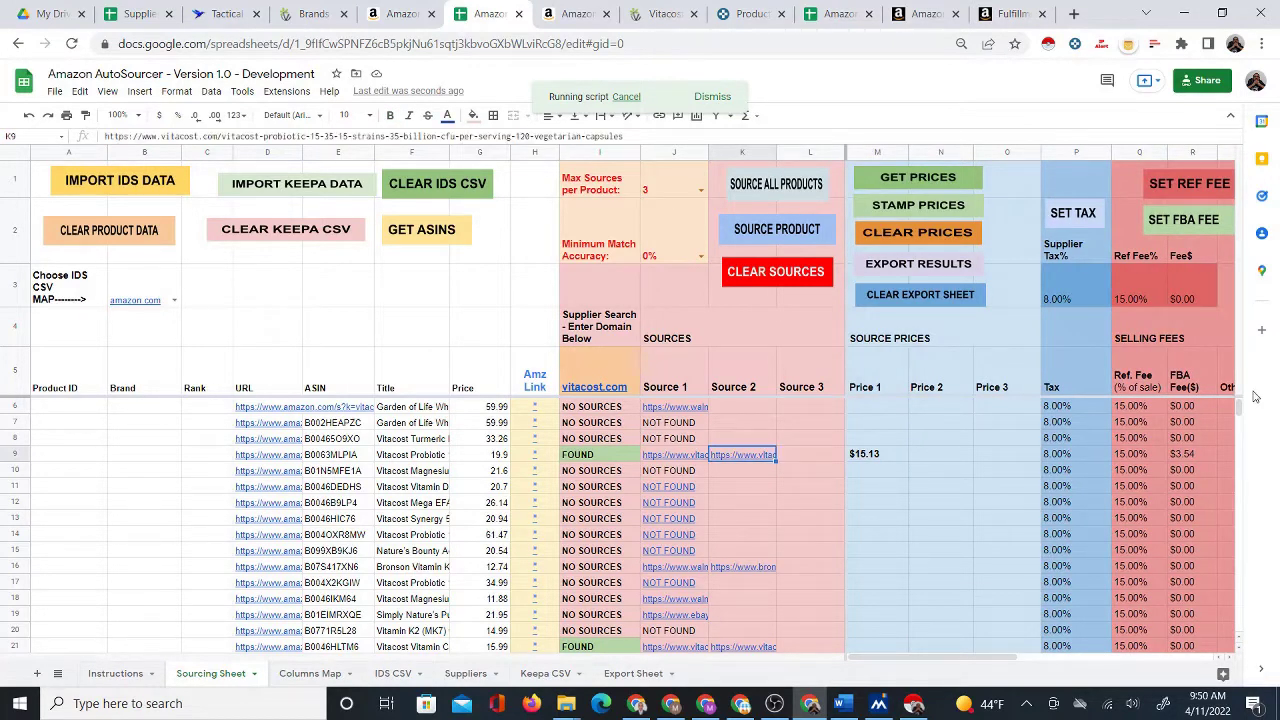
key(Right)
key(Right)
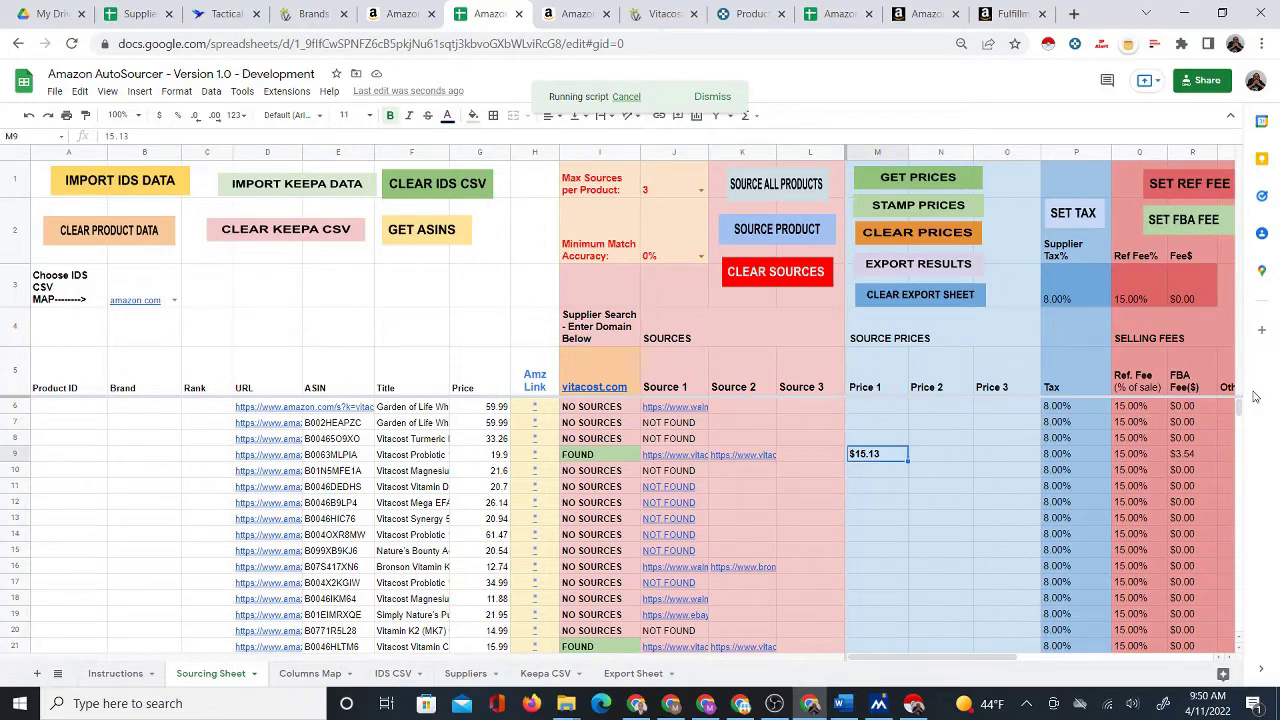
Reset row 9's FBA fee to $0.00.
key(Right)
key(Right)
key(Right)
key(Right)
key(Right)
click(1186, 458)
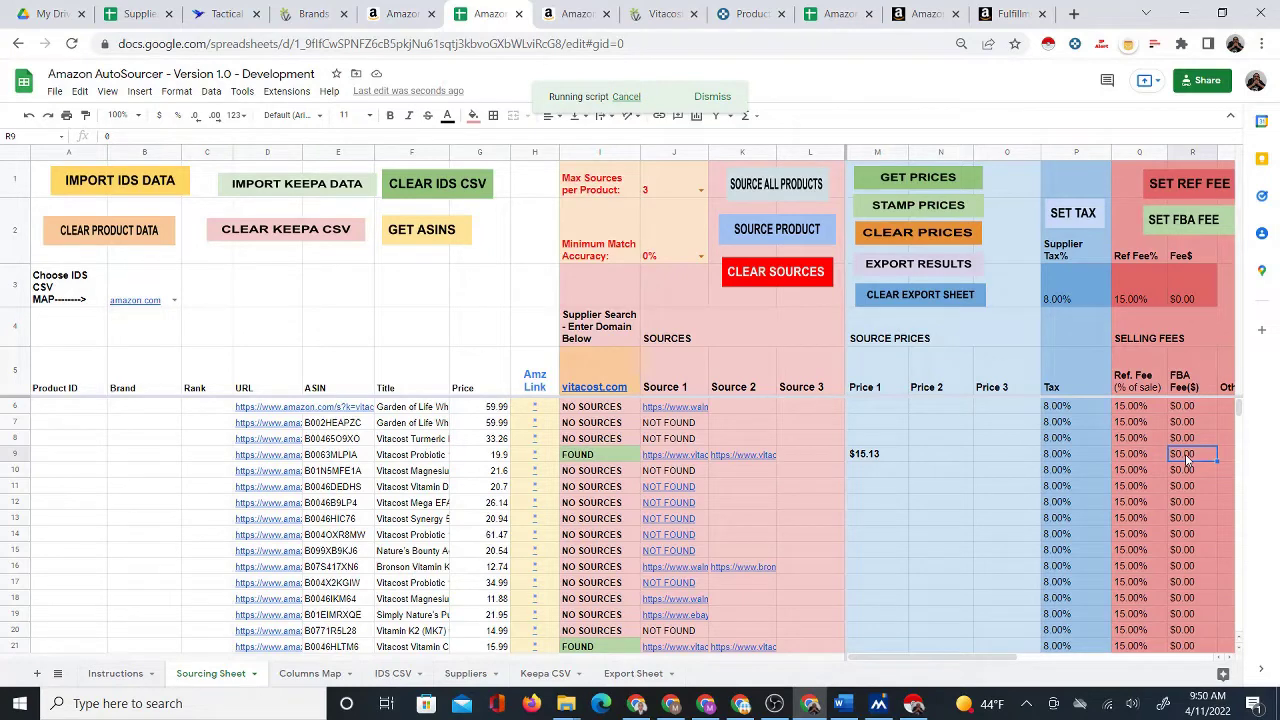
Check the probiotic's price on its Vitacost page and set row 9's Price 1 to $20.13 in the sheet.
scroll(1186, 457, right, 1)
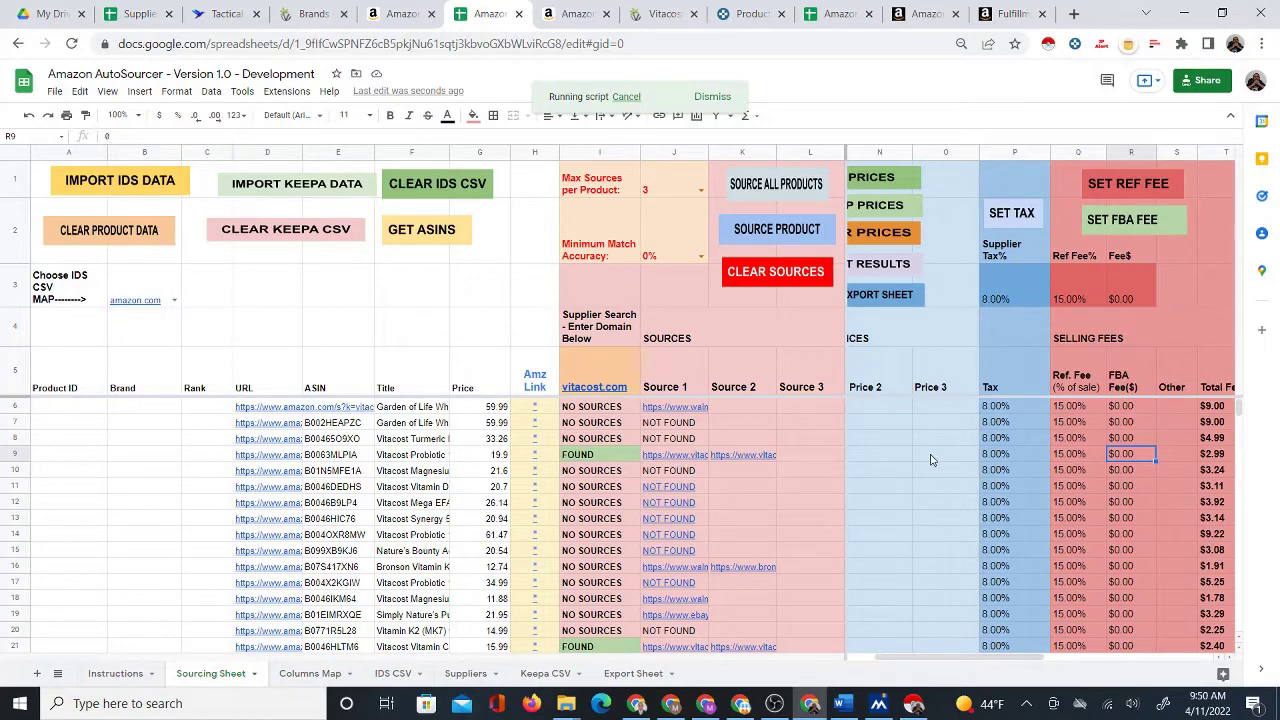
click(895, 457)
key(Left)
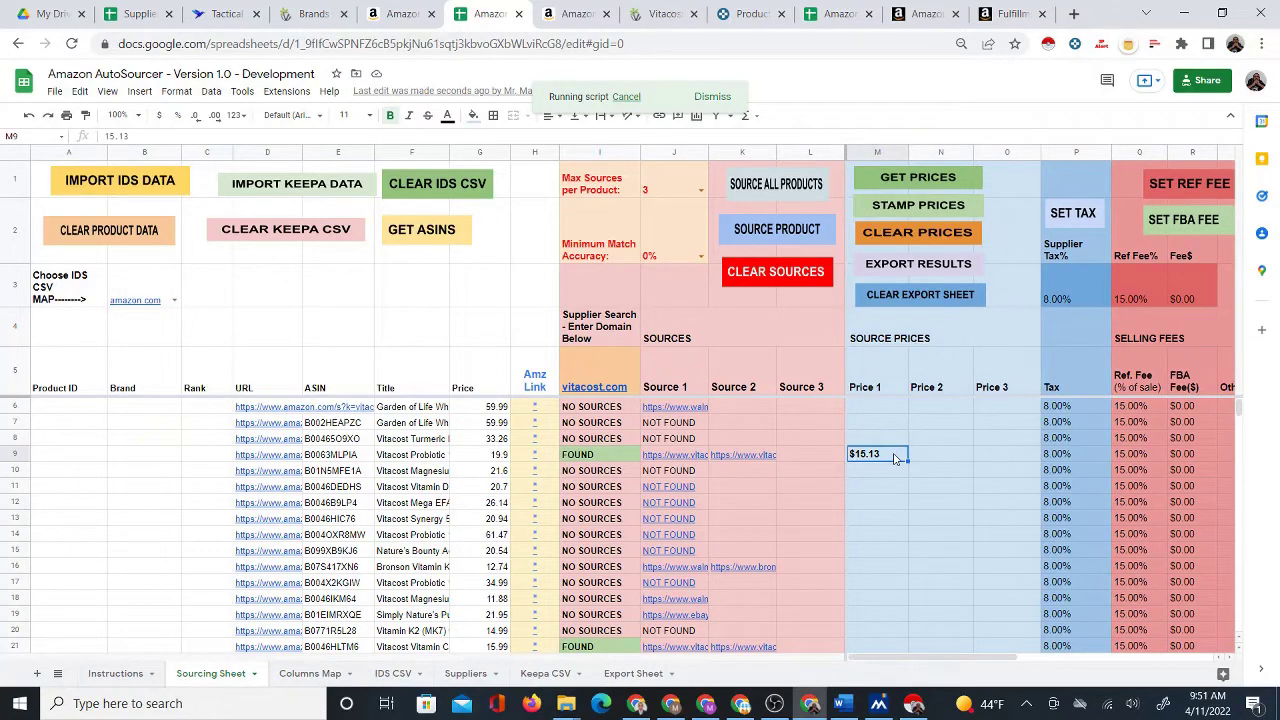
click(662, 14)
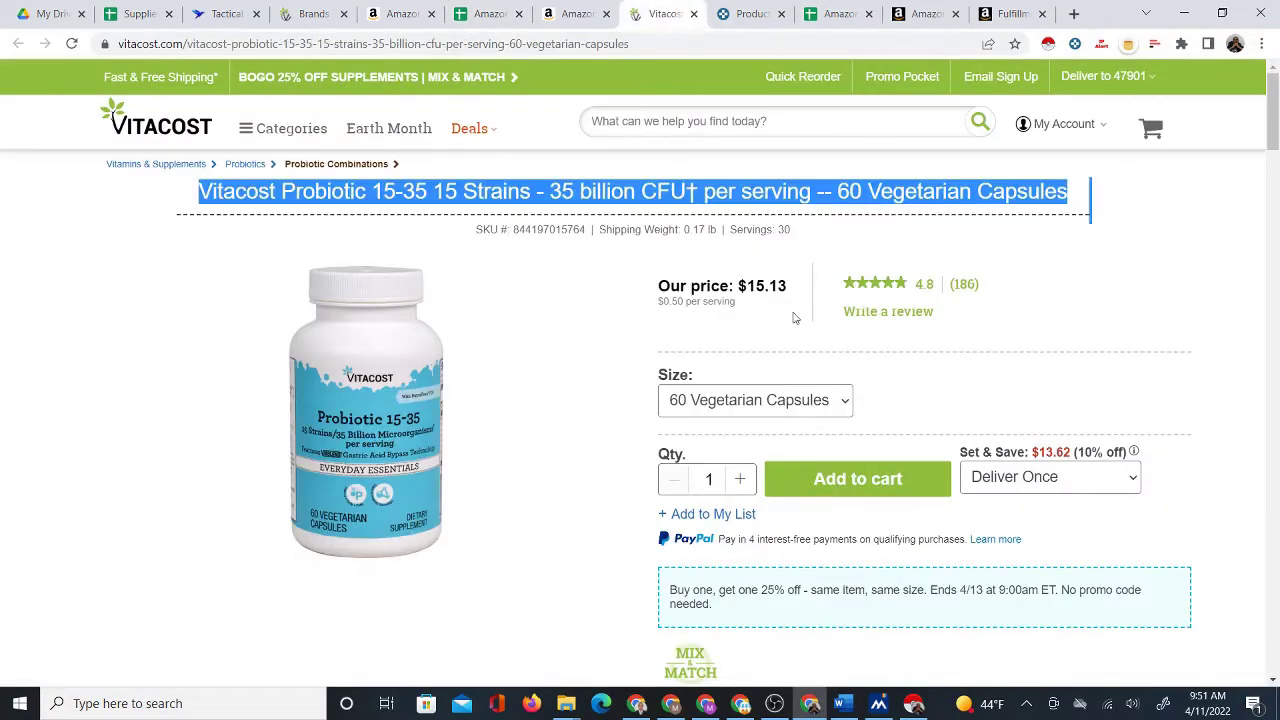
click(490, 14)
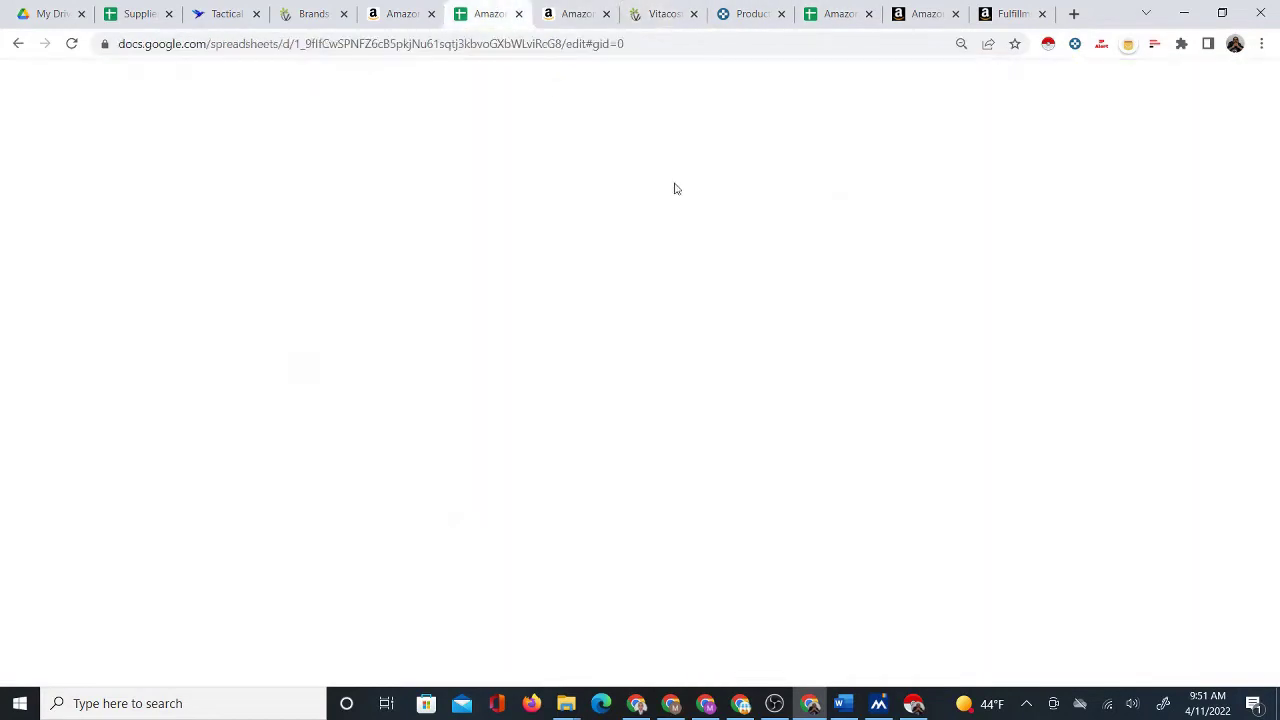
text(20)
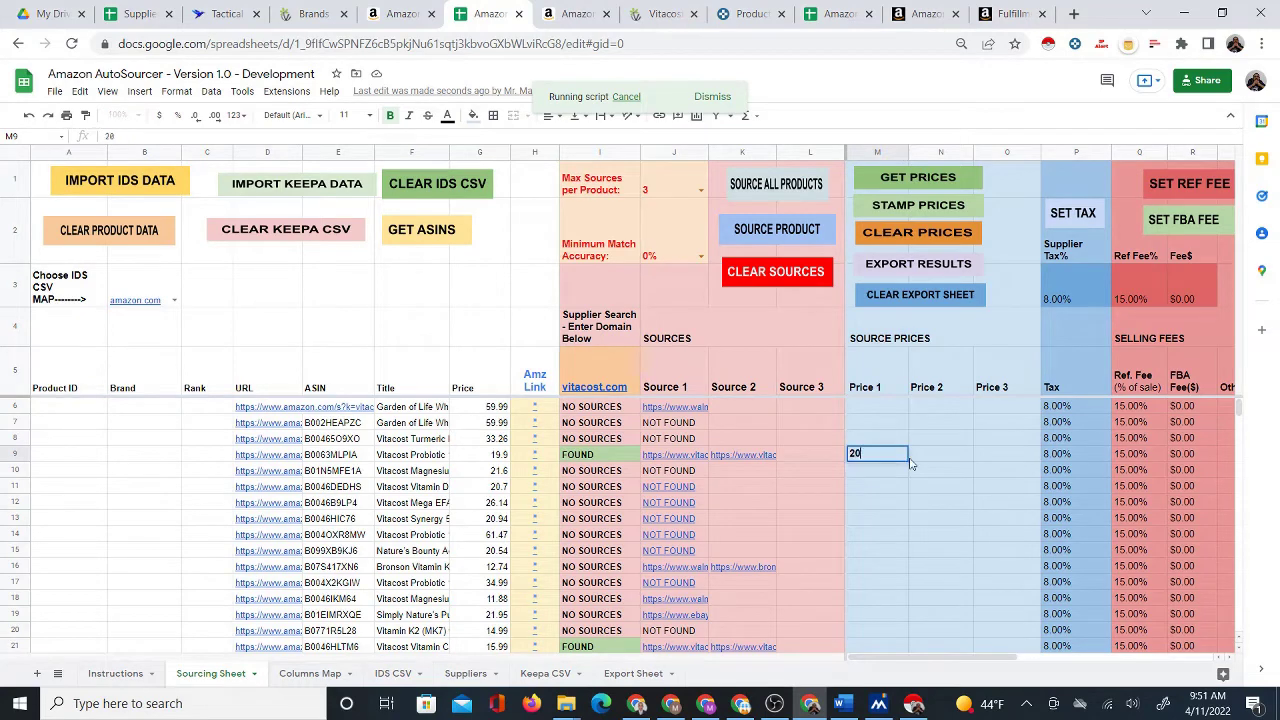
text(.13)
key(Tab)
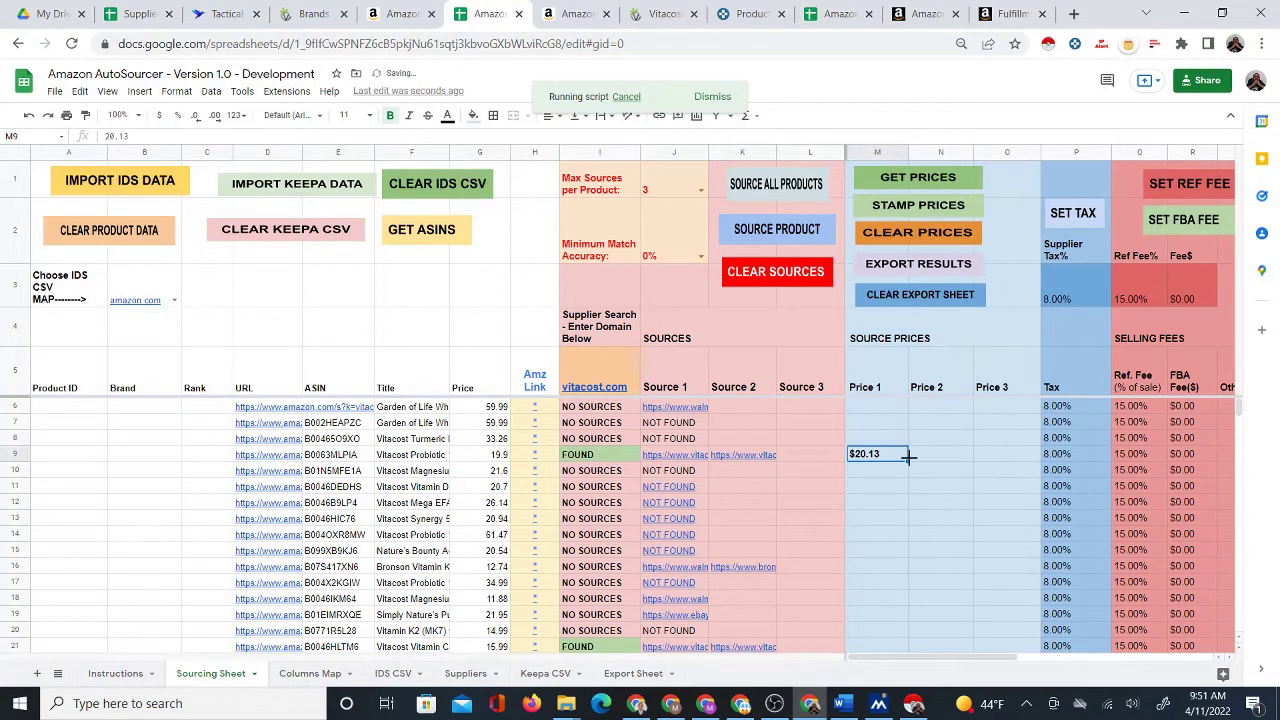
Review how row 9's estimated profit responds to the changed supplier price, and return to its Price 1 cell.
key(Tab)
key(Tab)
key(Tab)
key(Tab)
key(Tab)
key(Tab)
key(Tab)
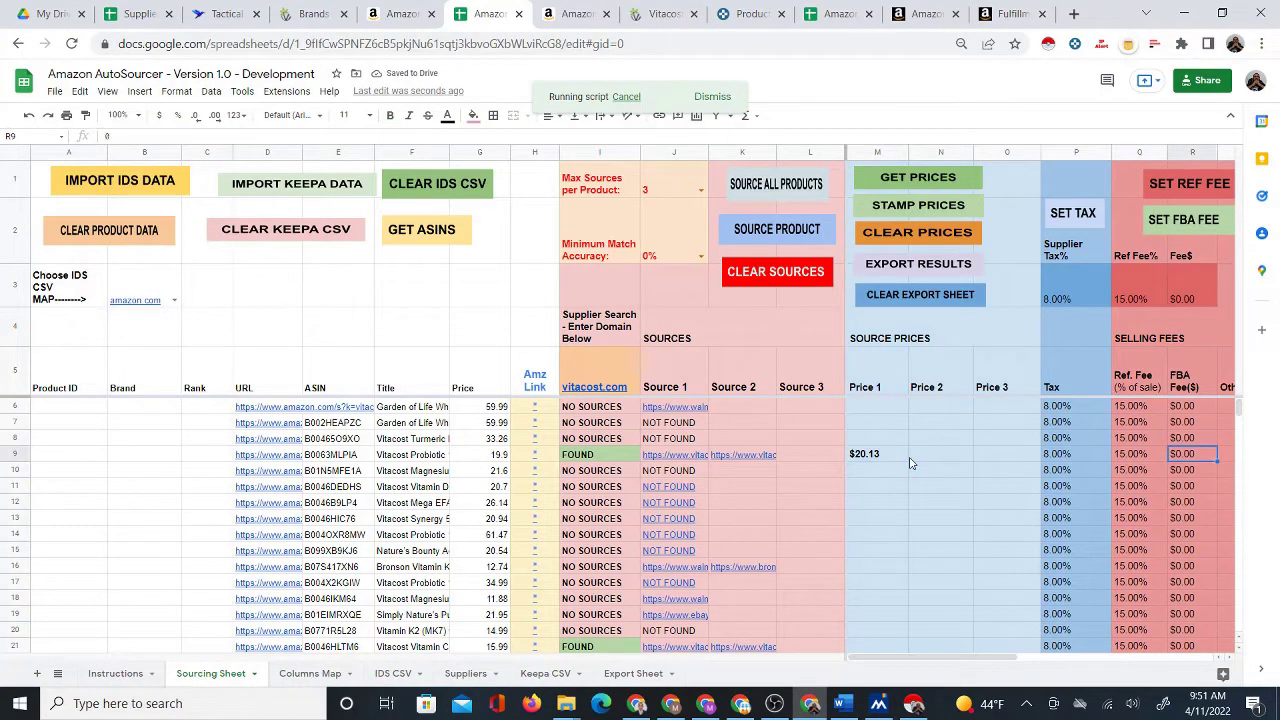
key(Tab)
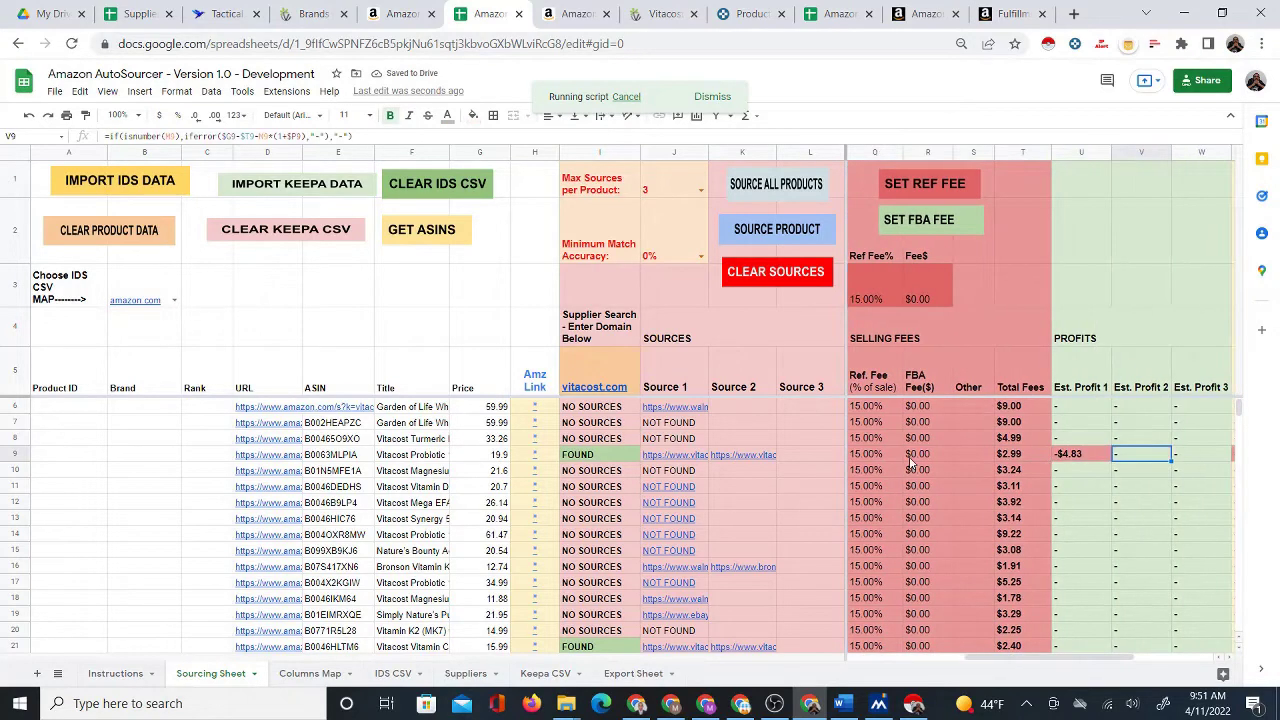
key(Left)
key(Right)
key(Left)
key(Right)
key(Right)
key(Right)
key(Right)
key(Left)
key(Left)
key(Left)
key(Left)
key(Left)
key(Left)
key(Left)
key(Left)
key(Left)
key(Left)
key(Left)
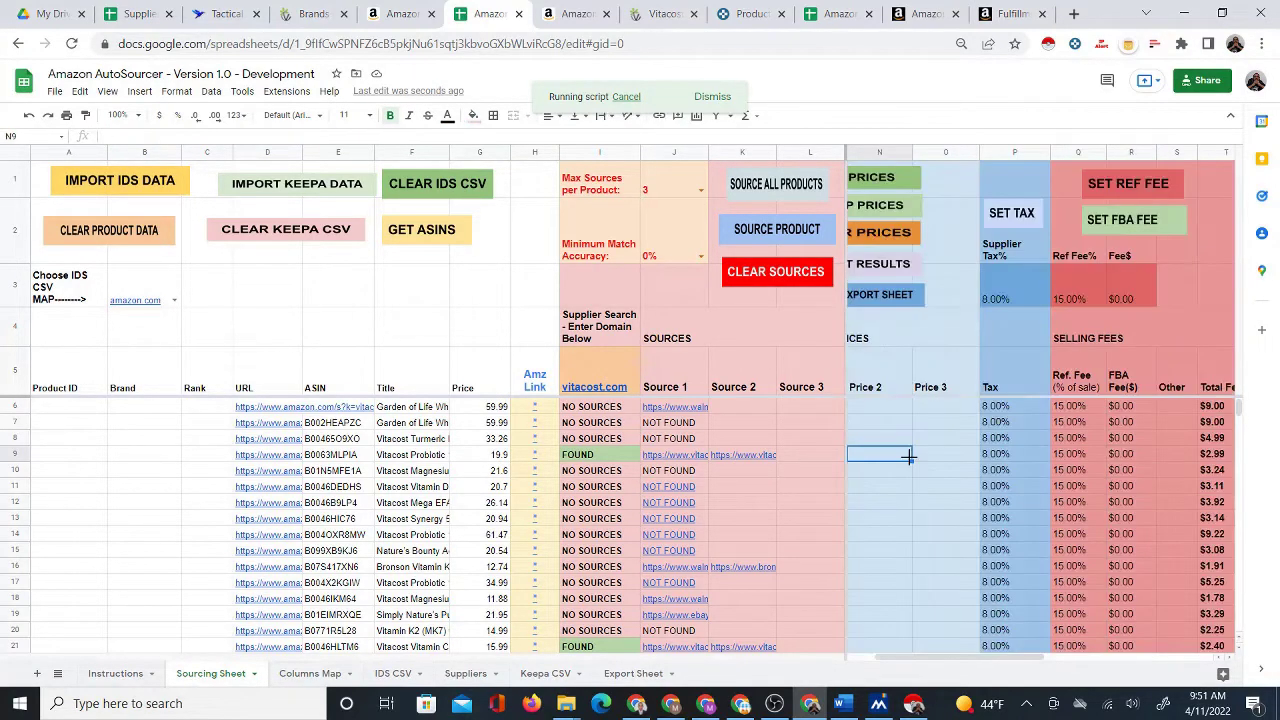
key(Left)
key(Left)
key(Right)
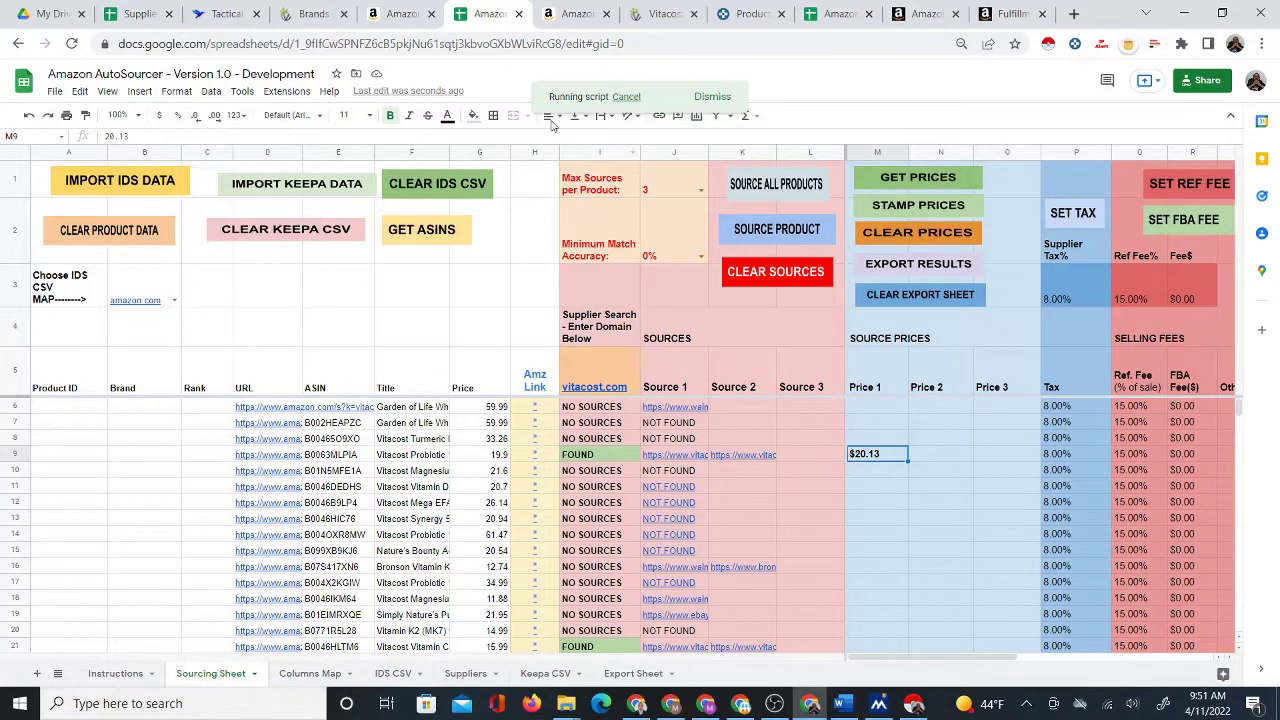
Recheck the probiotic's price on its Vitacost page and set row 9's Price 1 to $15.13 in the sheet.
click(640, 12)
click(472, 16)
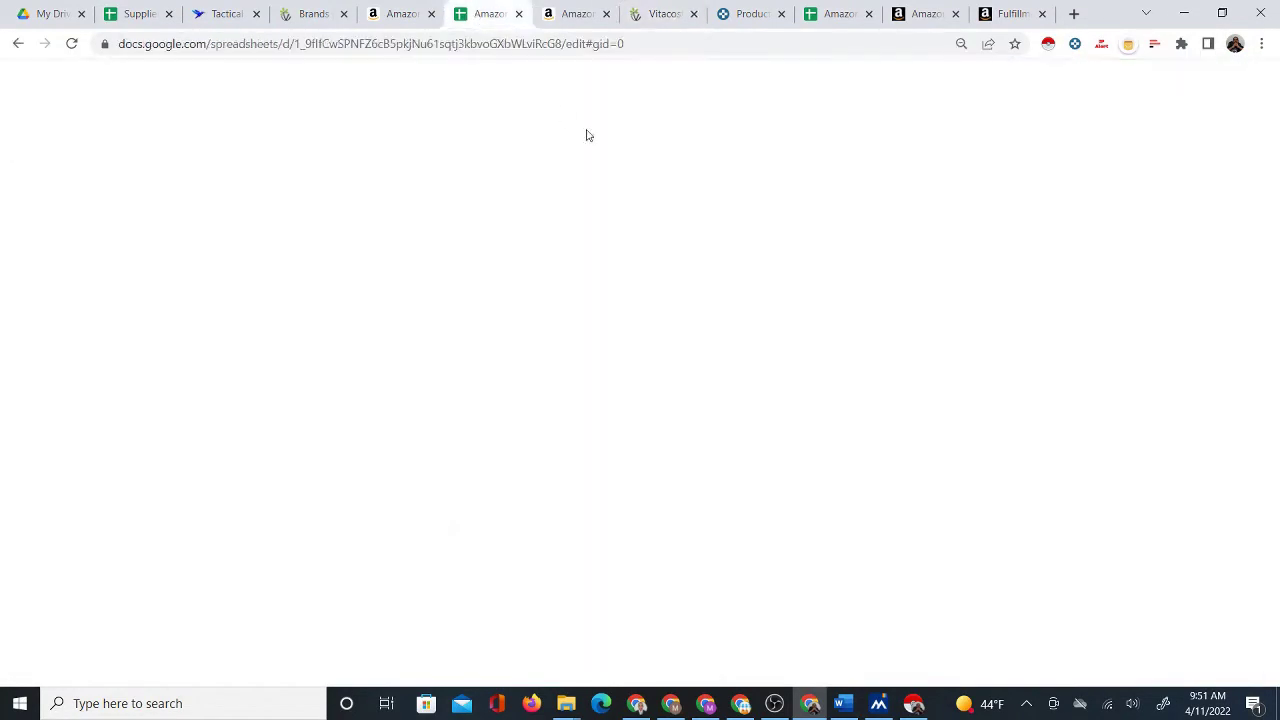
text(15.13)
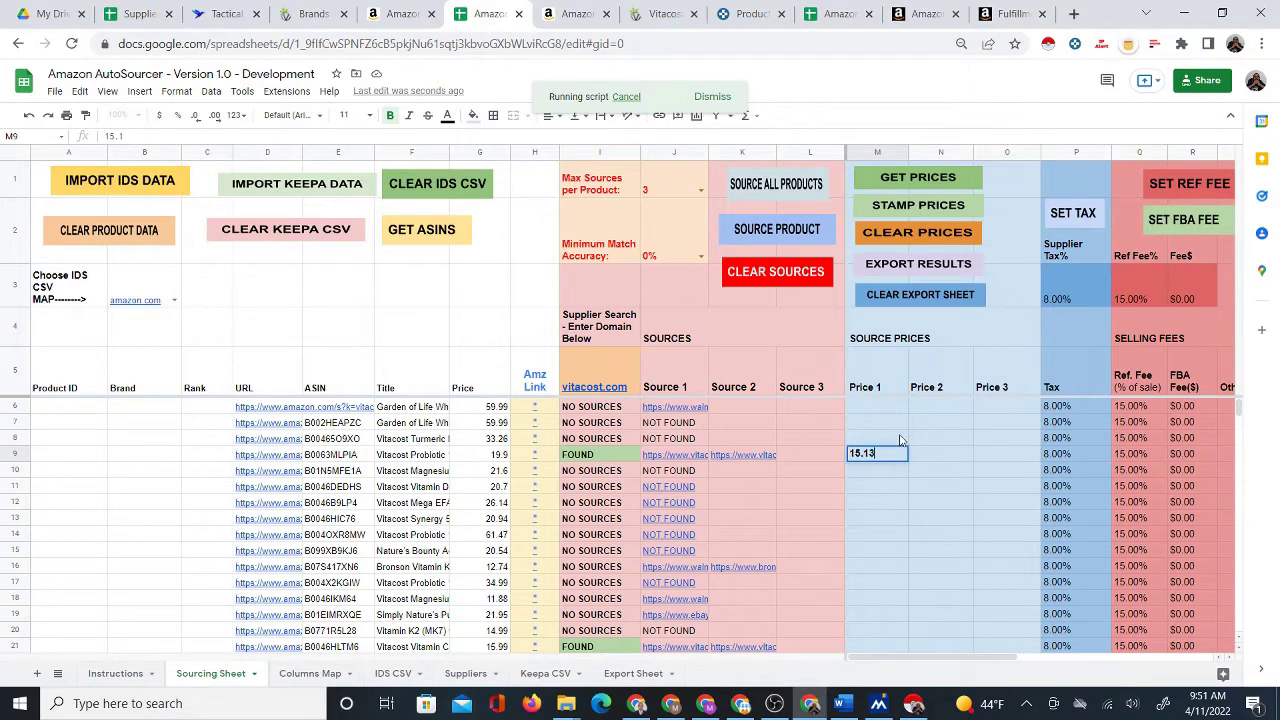
key(Return)
key(Up)
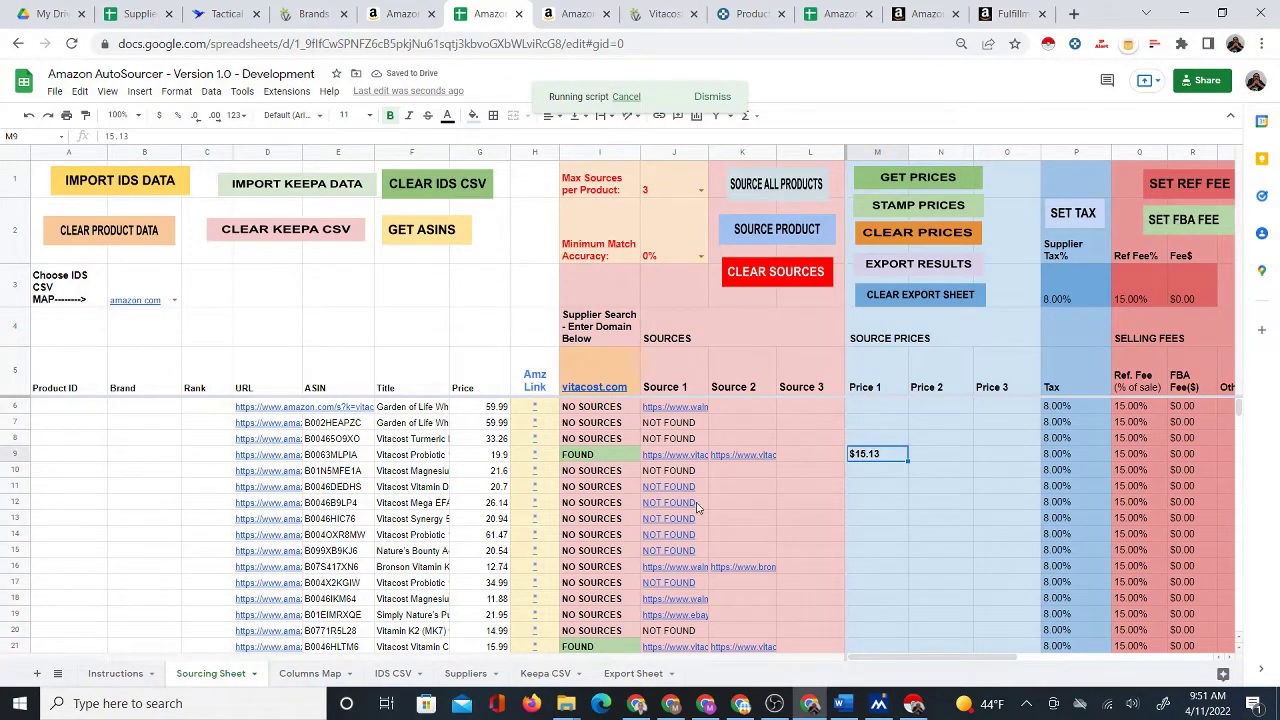
Open the Amazon listing for row 21, the Vitacost Vitamin C product marked FOUND.
scroll(676, 530, down, 1)
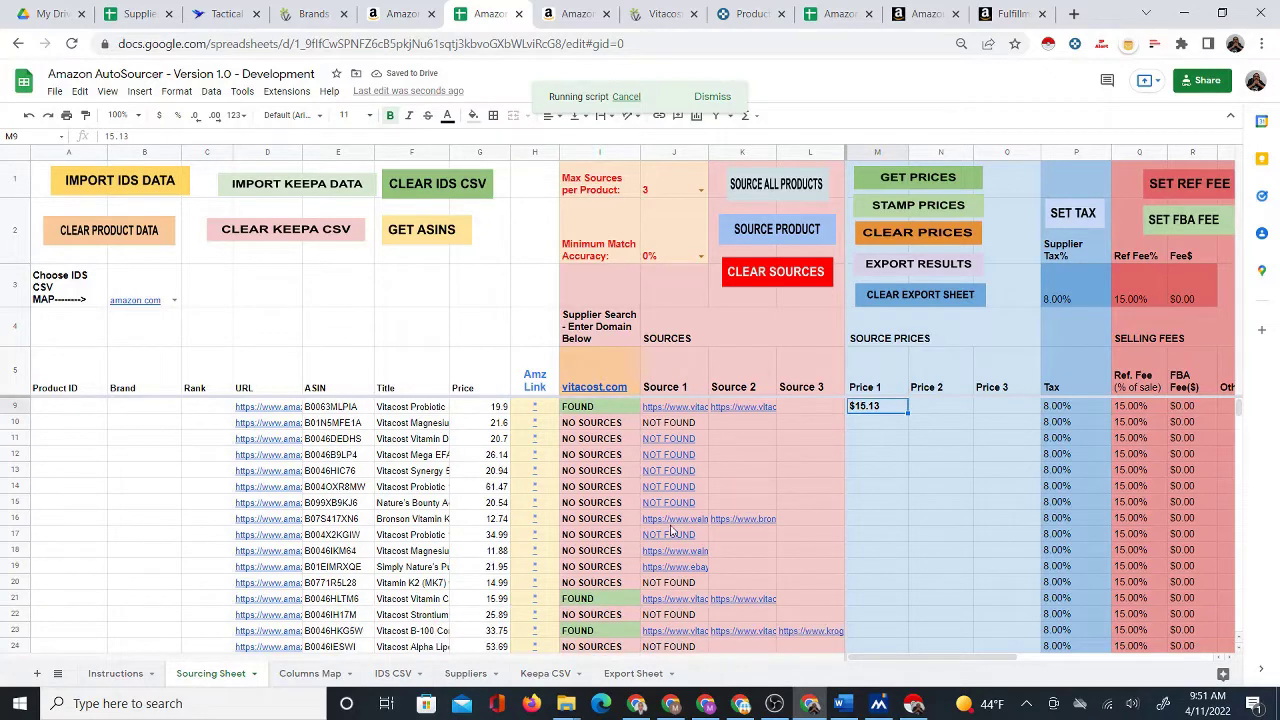
scroll(612, 456, down, 3)
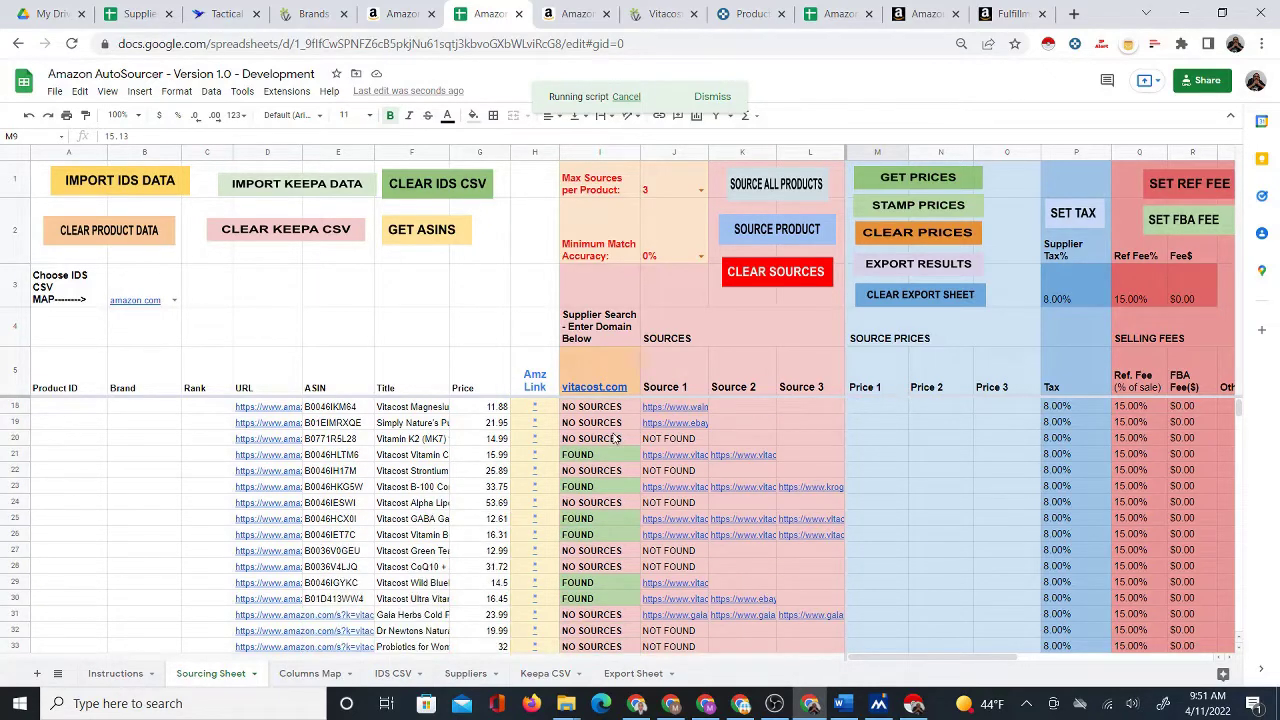
click(530, 459)
click(570, 479)
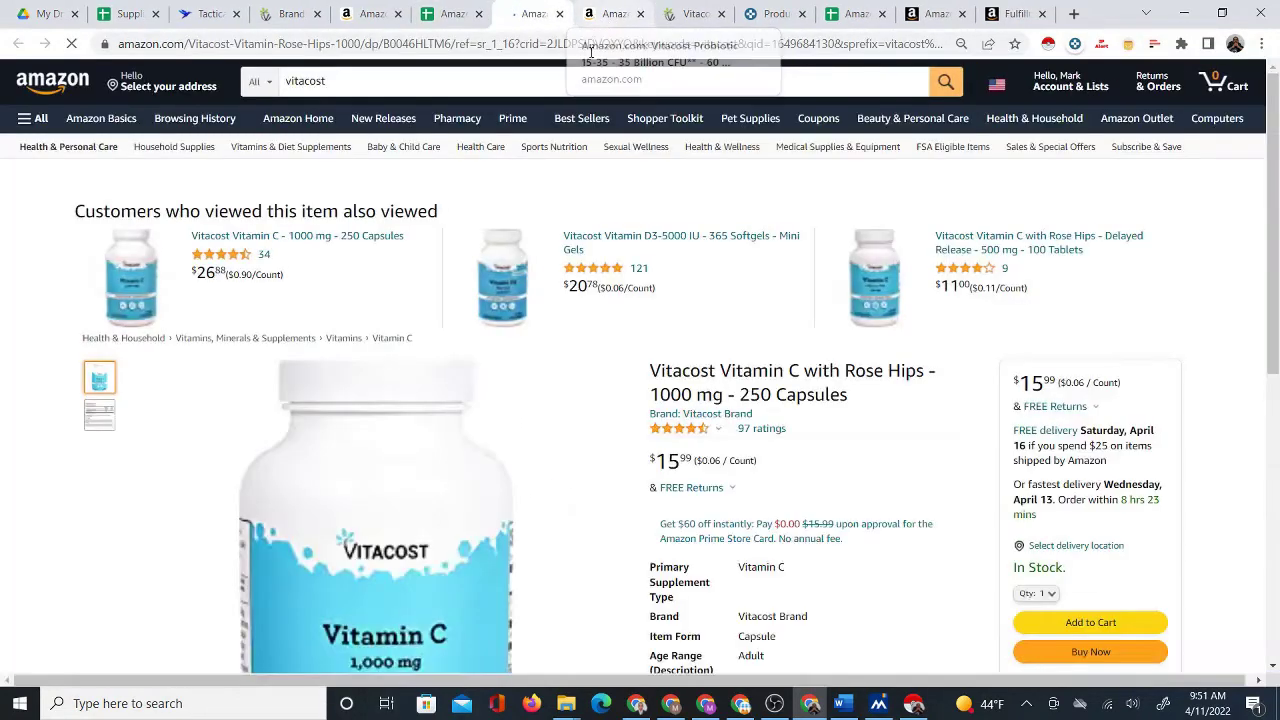
scroll(814, 457, down, 2)
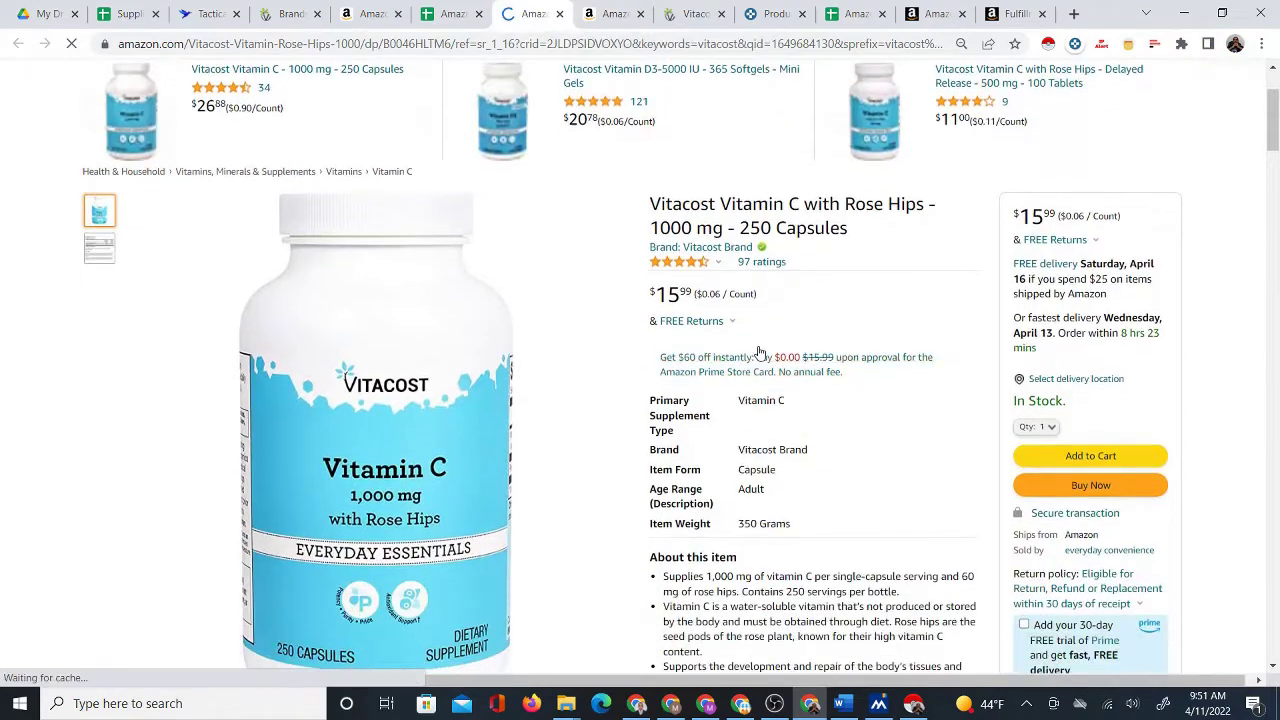
Open row 21's Source 1 page on Vitacost and place its tab beside the Amazon listing.
click(445, 12)
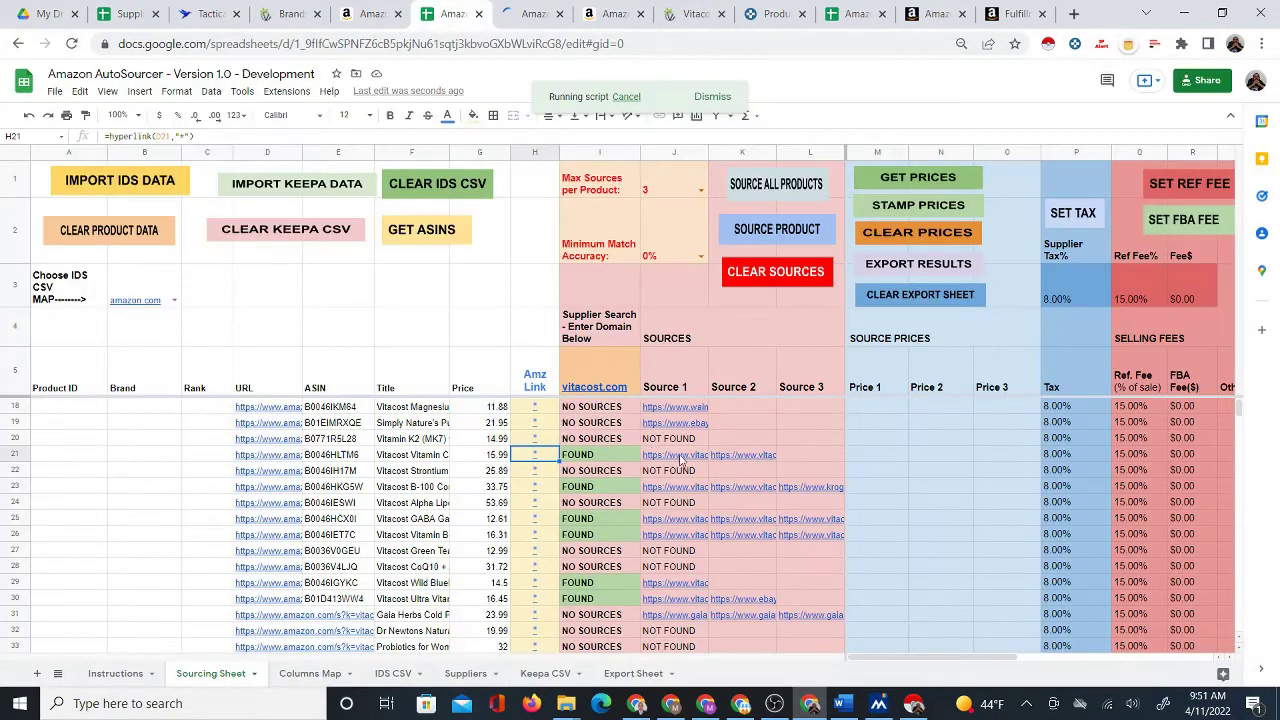
click(670, 456)
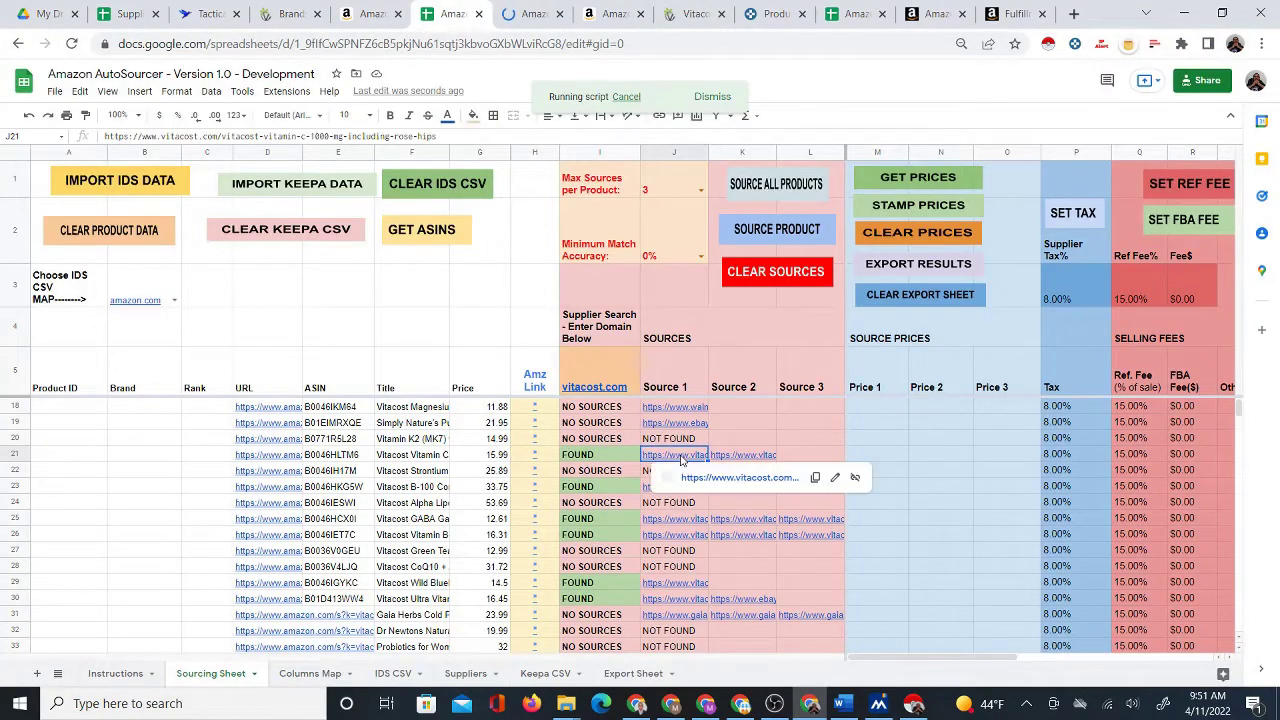
click(722, 479)
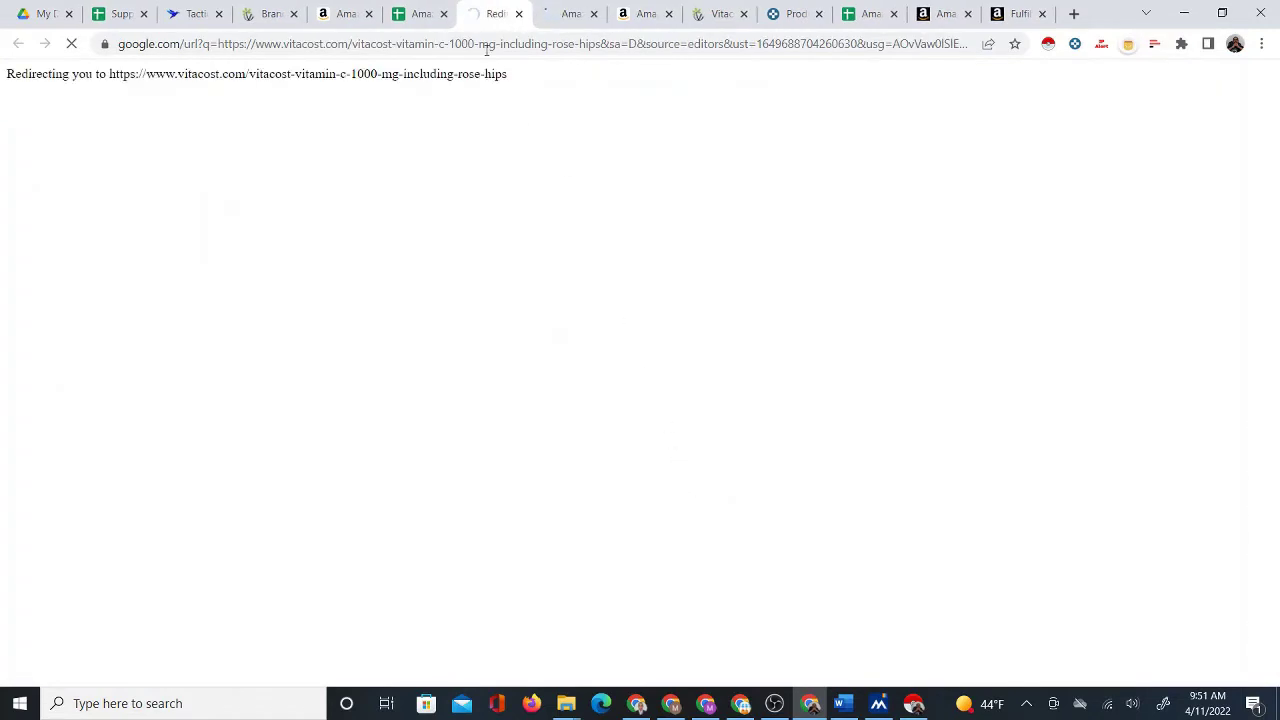
drag(477, 25, 567, 17)
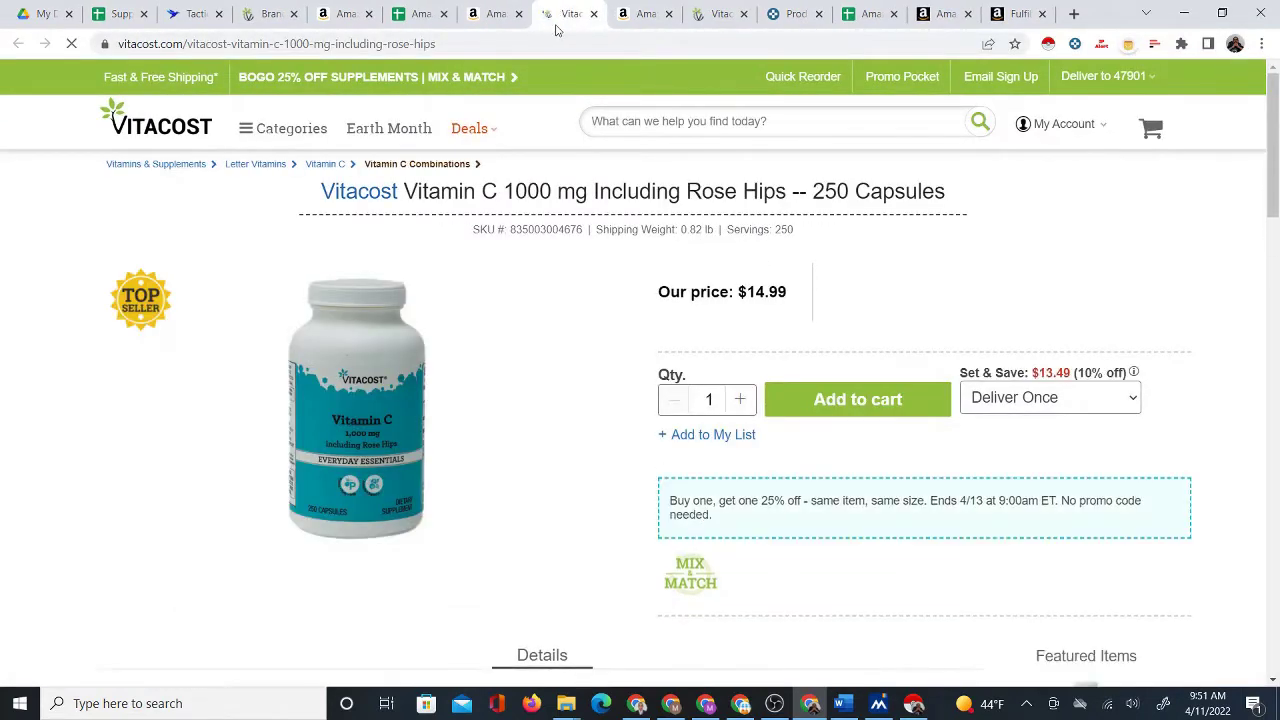
Compare the Vitamin C product's title, capsule count and price between its Amazon listing and its Vitacost page.
click(495, 14)
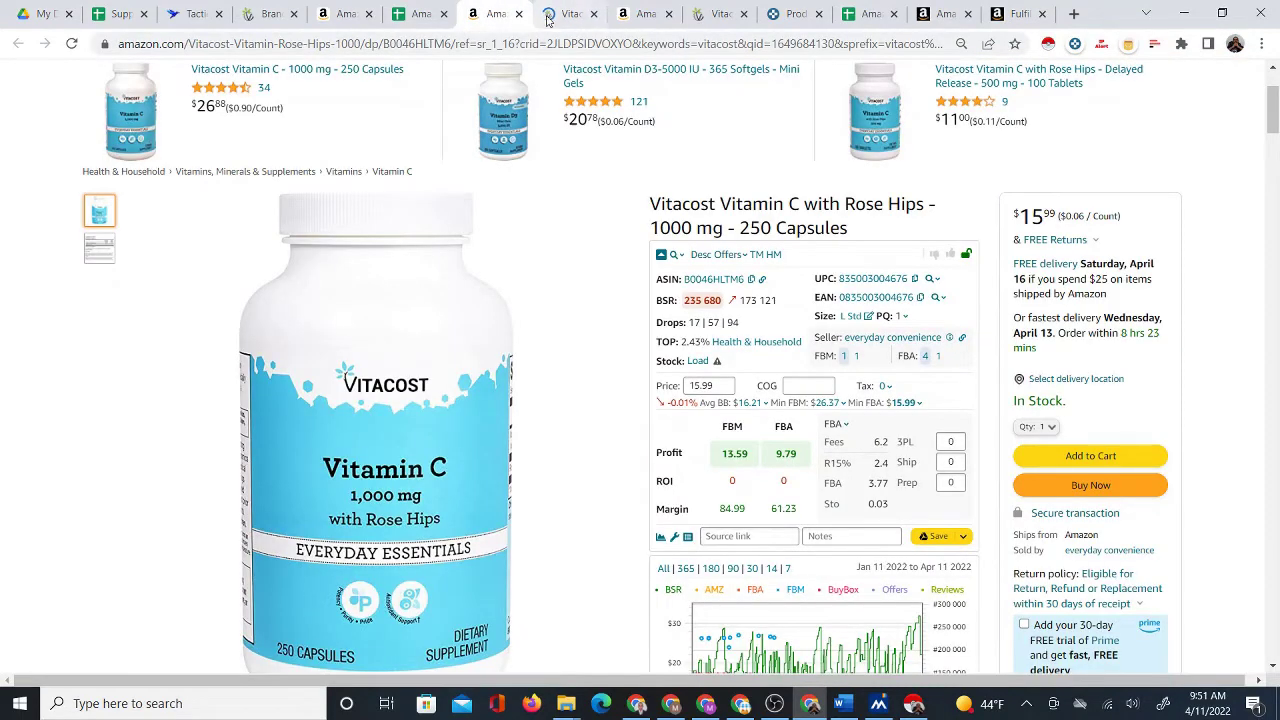
click(555, 14)
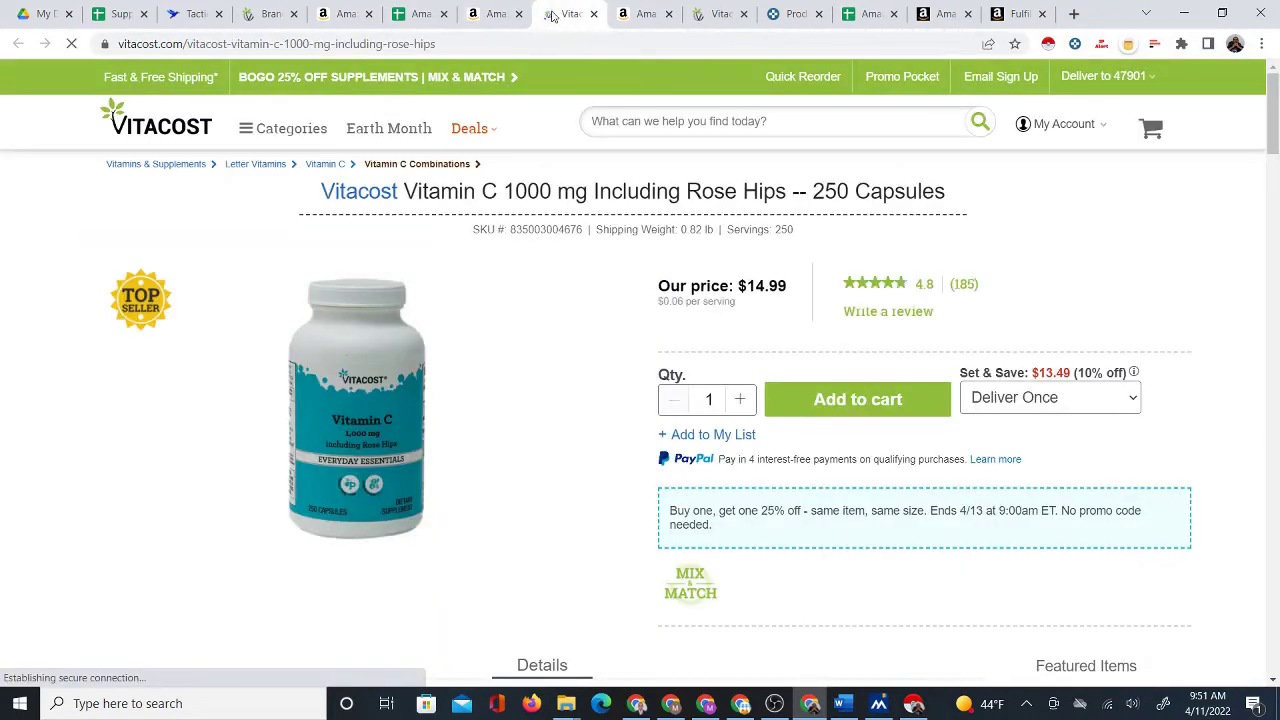
click(488, 23)
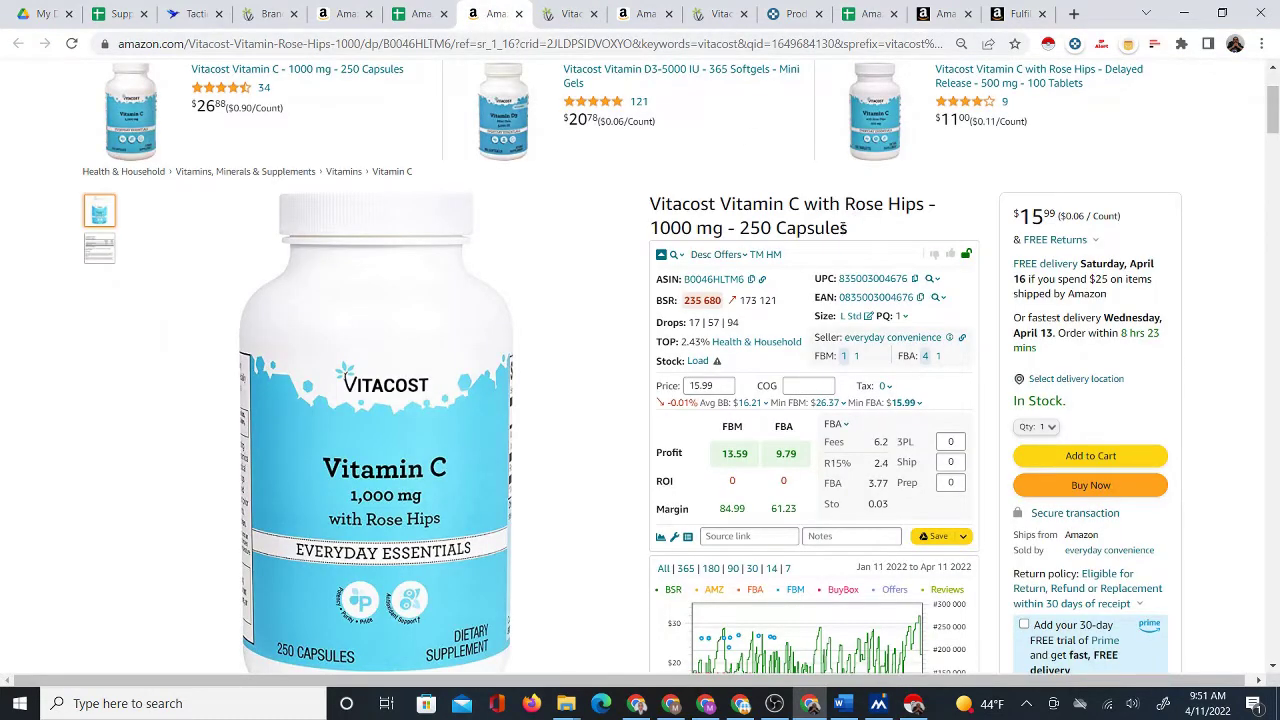
drag(846, 228, 650, 203)
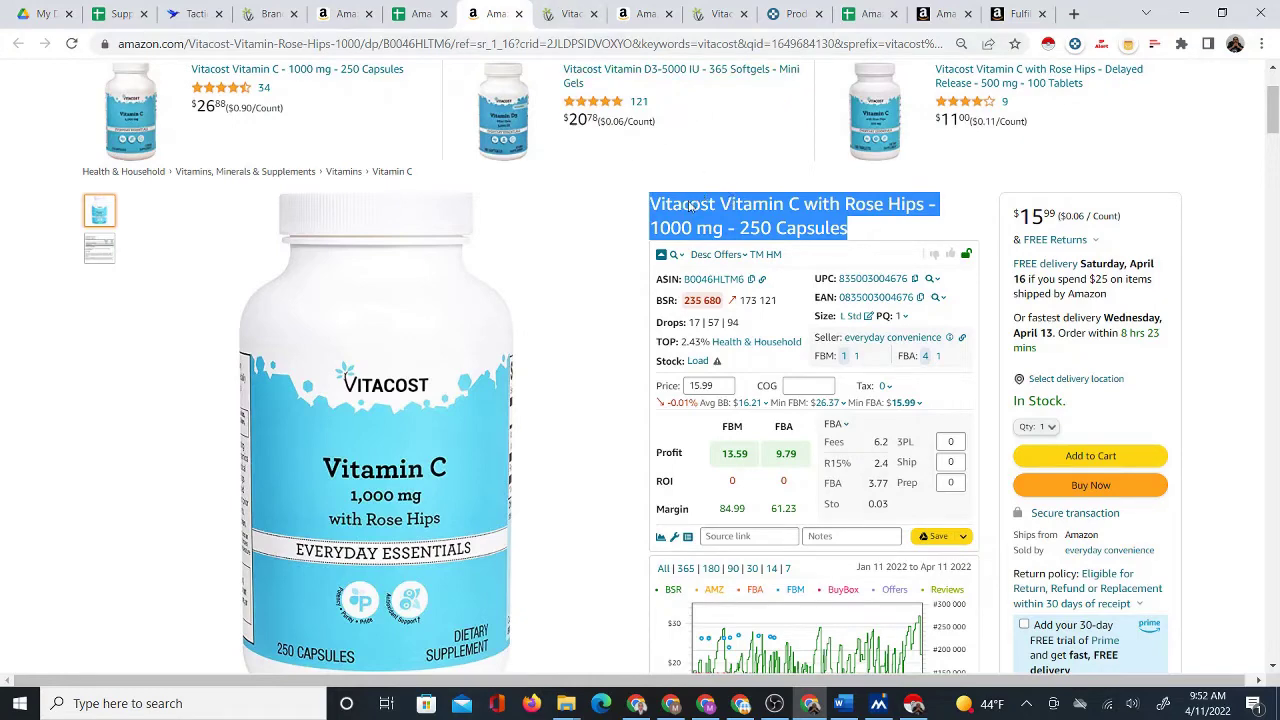
click(572, 20)
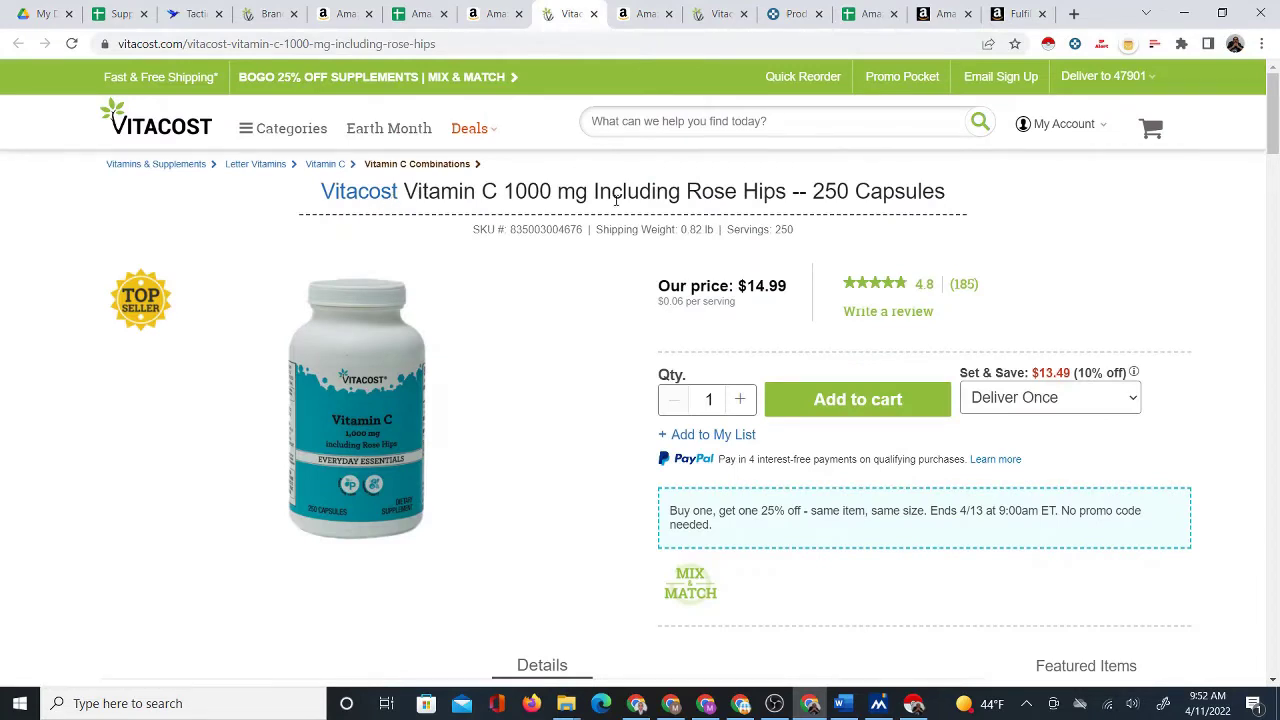
click(496, 14)
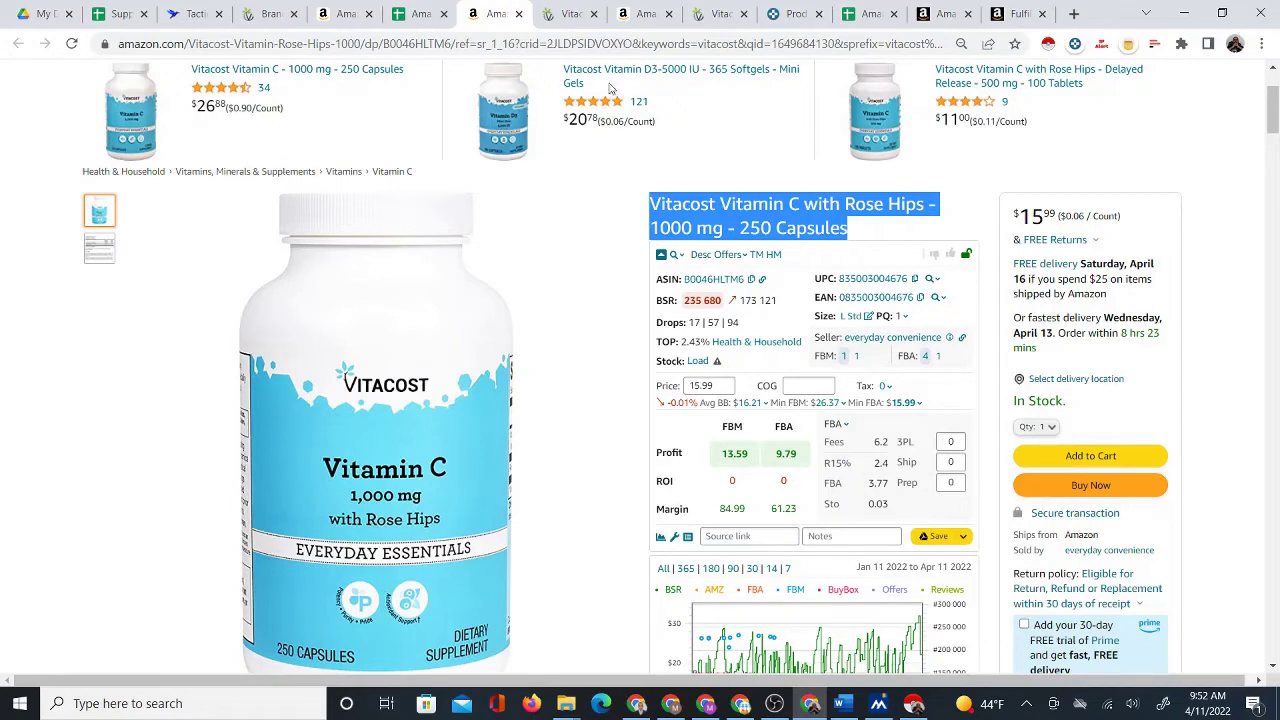
click(574, 18)
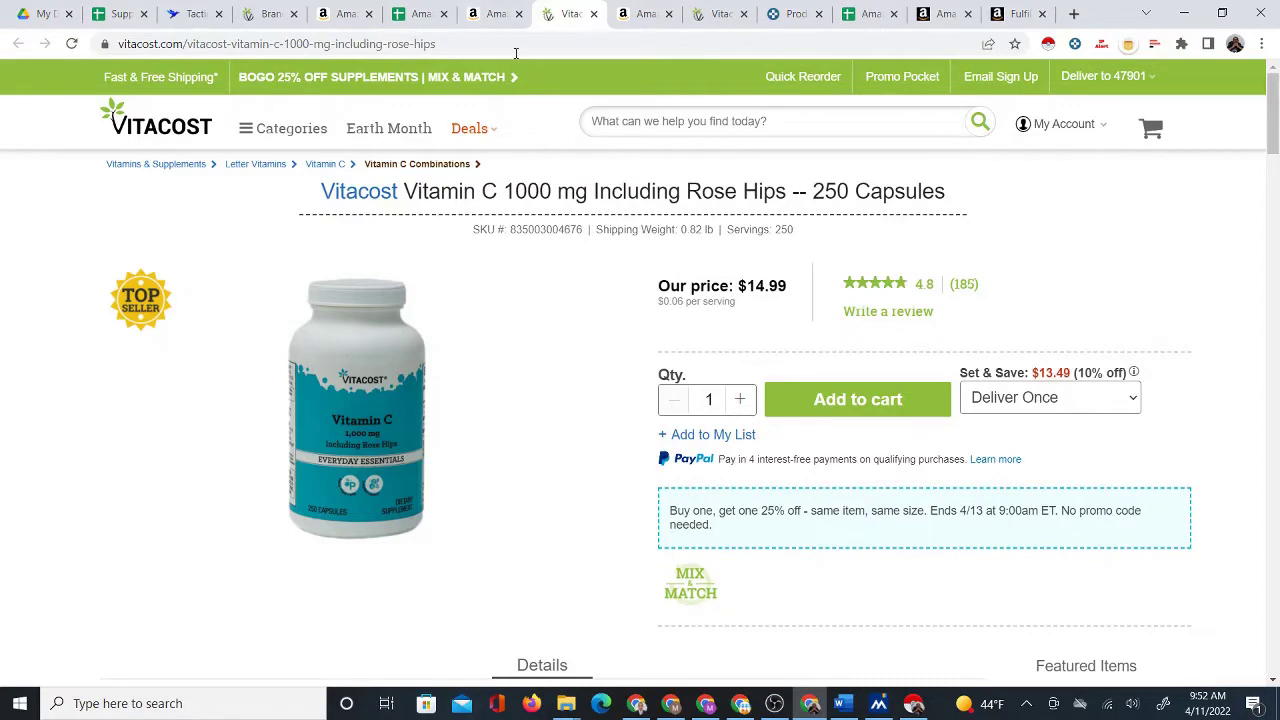
click(495, 14)
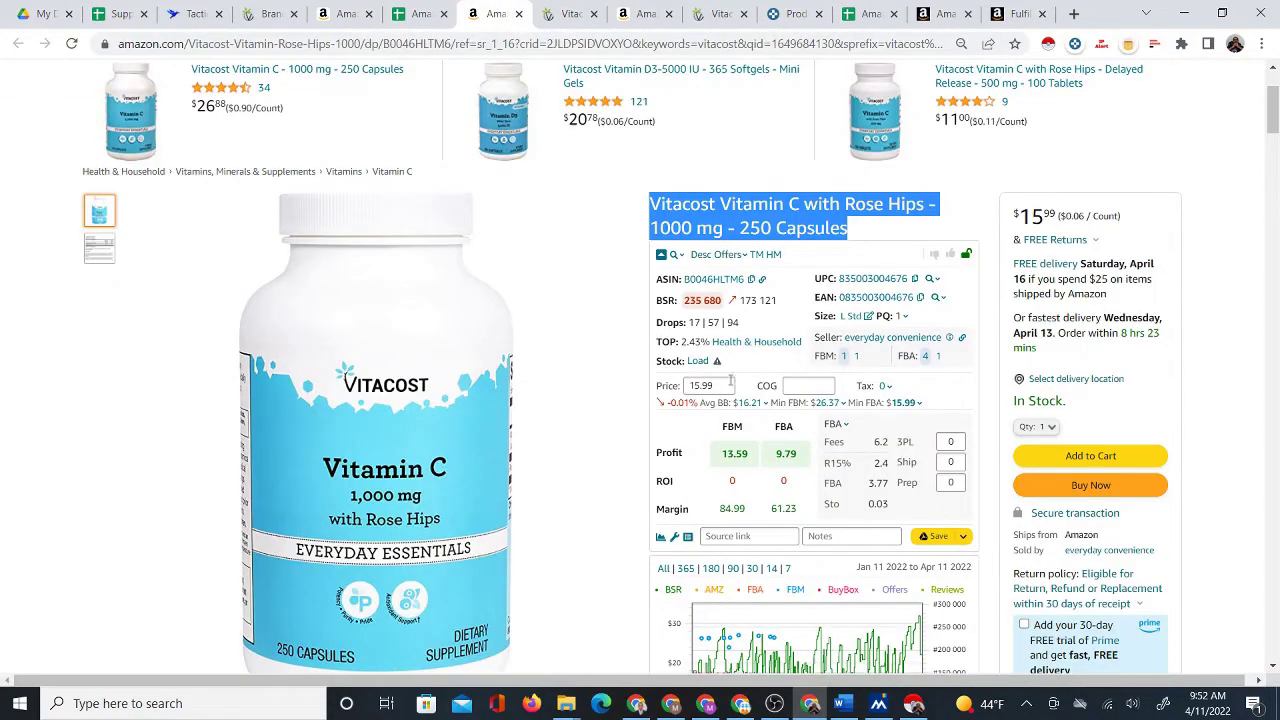
click(552, 18)
Close the open Amazon and Vitacost product pages for the Vitamin C and the probiotic, and return to the sourcing sheet.
click(505, 14)
click(519, 14)
click(519, 14)
click(519, 14)
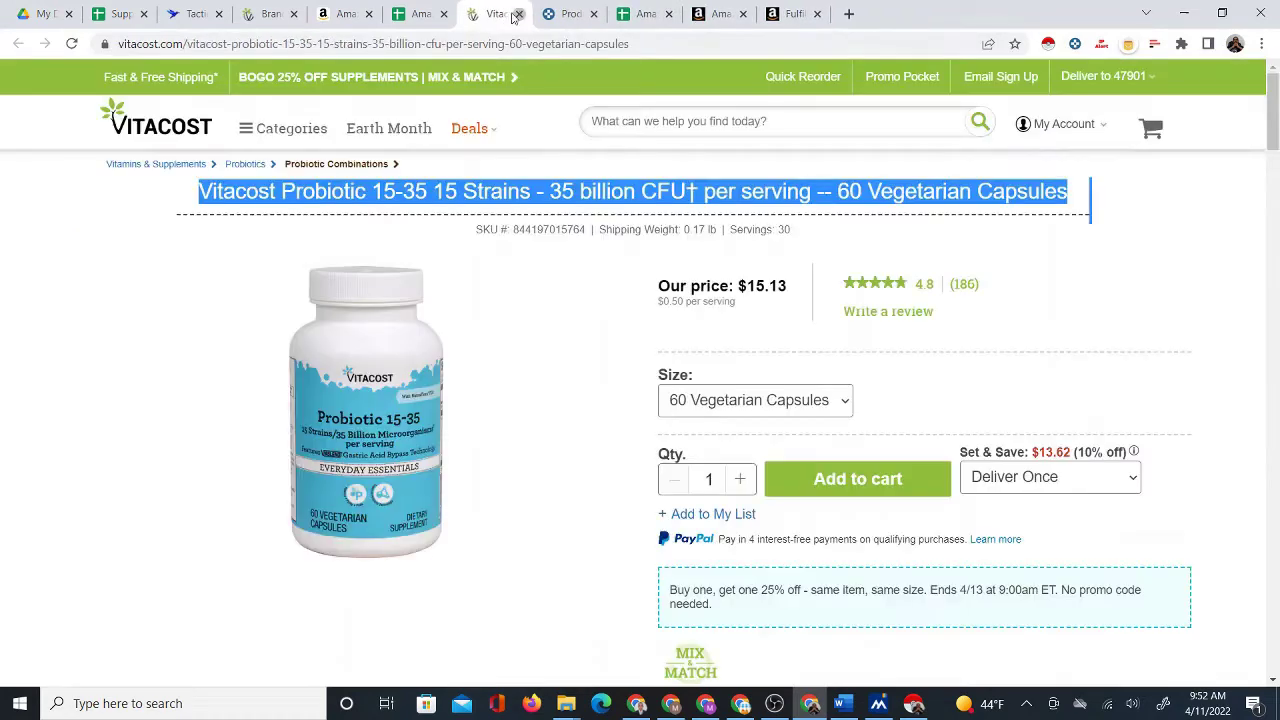
click(519, 14)
click(427, 18)
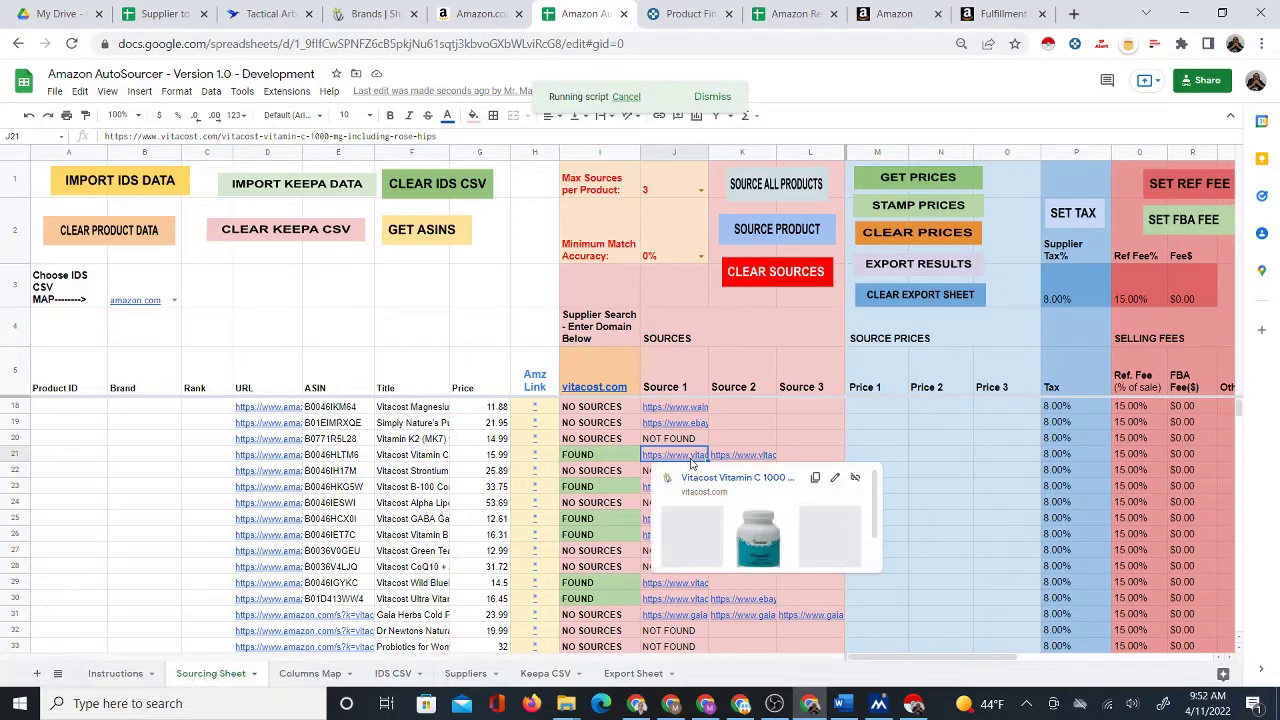
Reopen row 9's Source 1 page on Vitacost and its Amazon listing from the sourcing sheet.
scroll(690, 462, up, 2)
scroll(692, 455, up, 2)
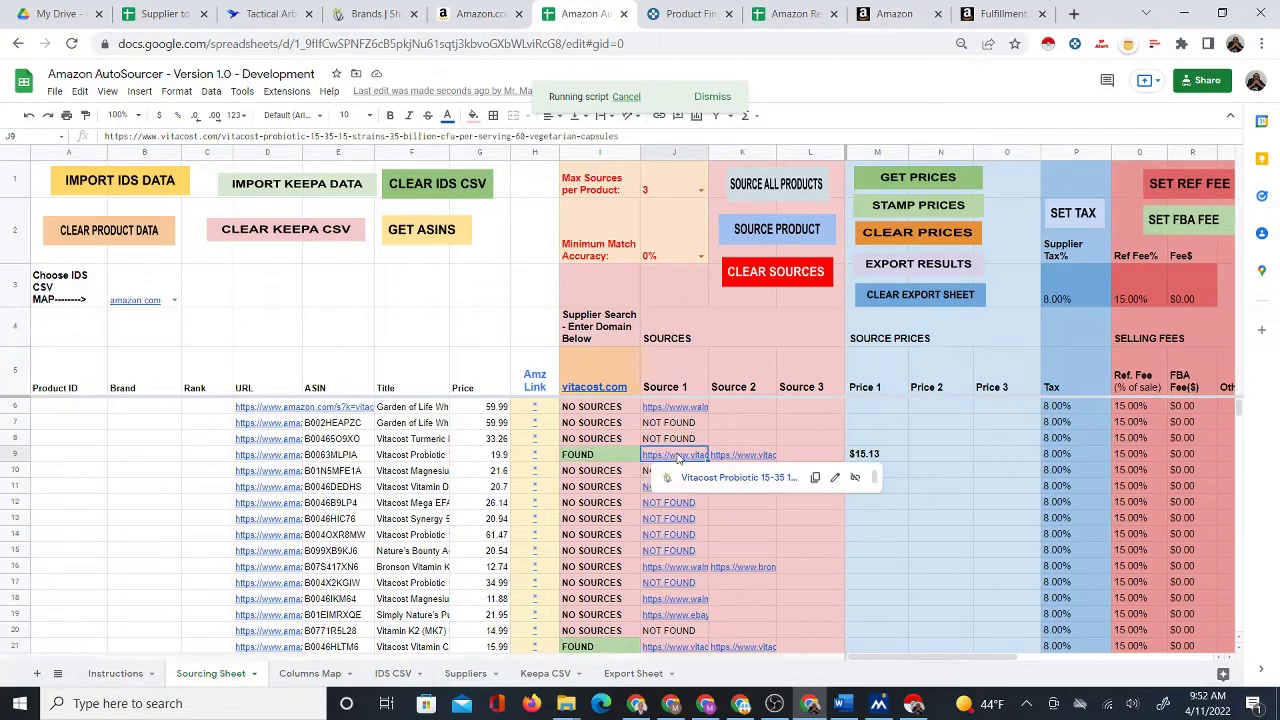
click(706, 471)
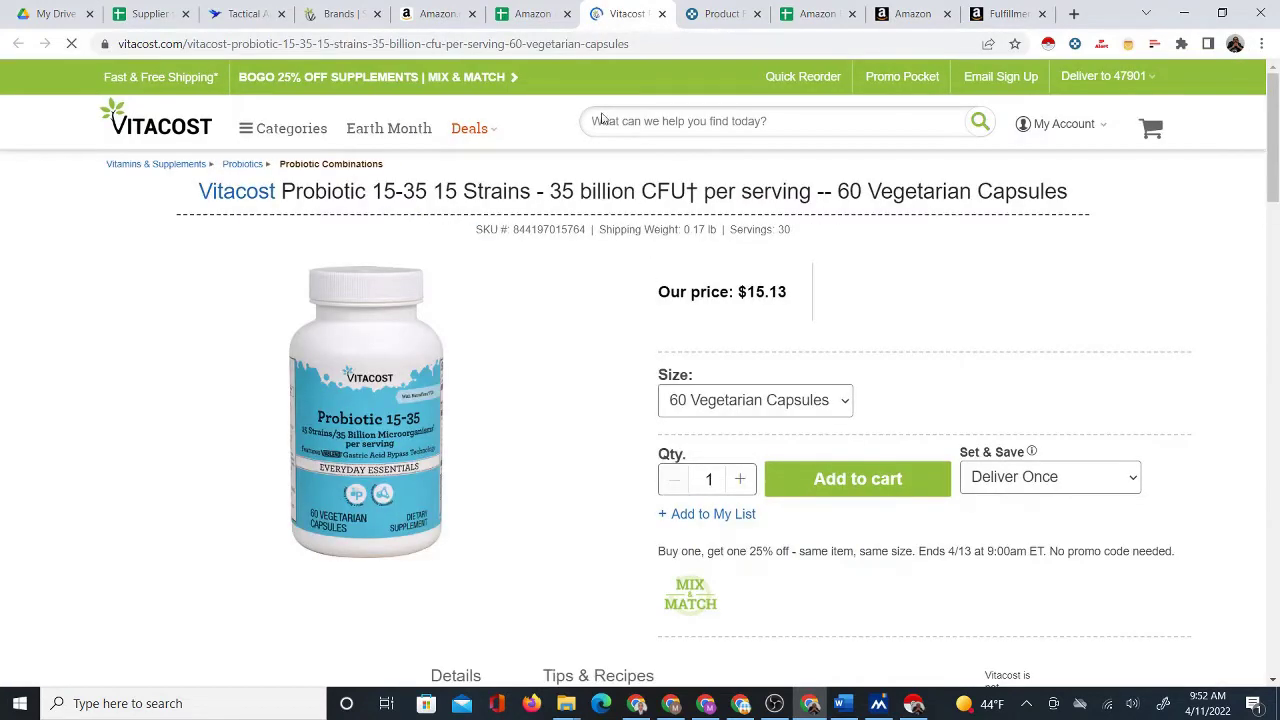
click(533, 13)
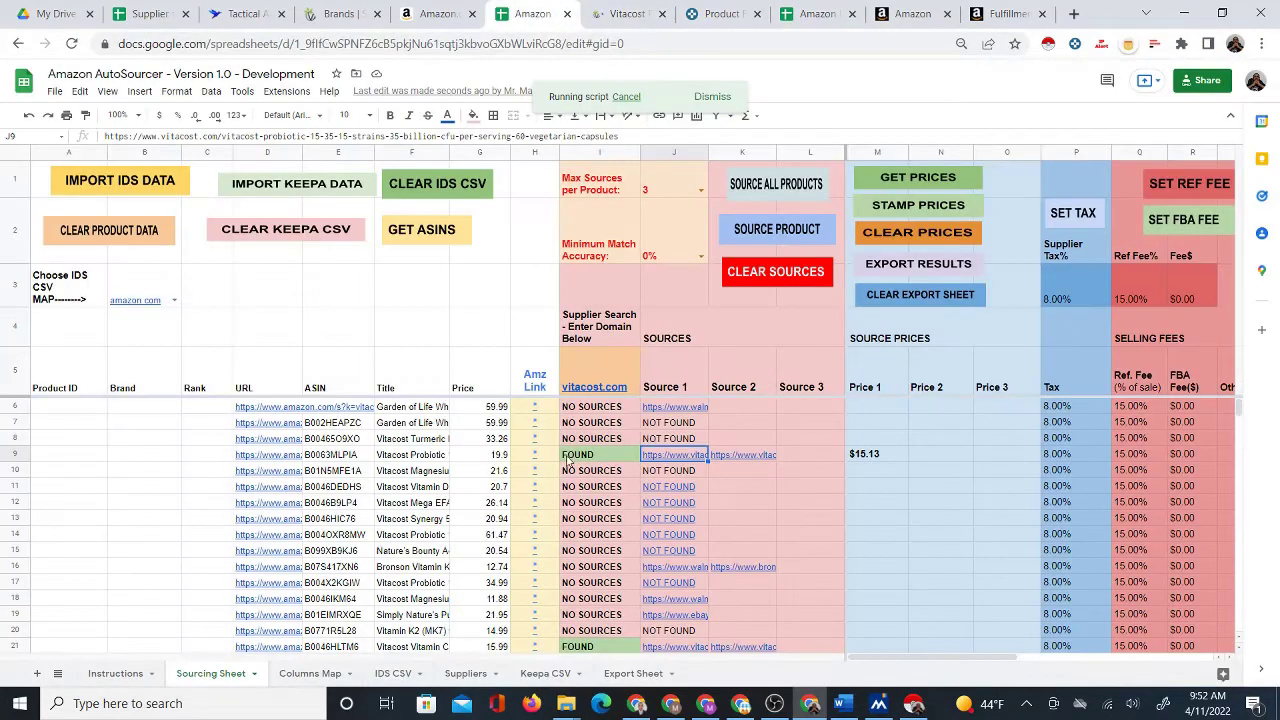
click(572, 479)
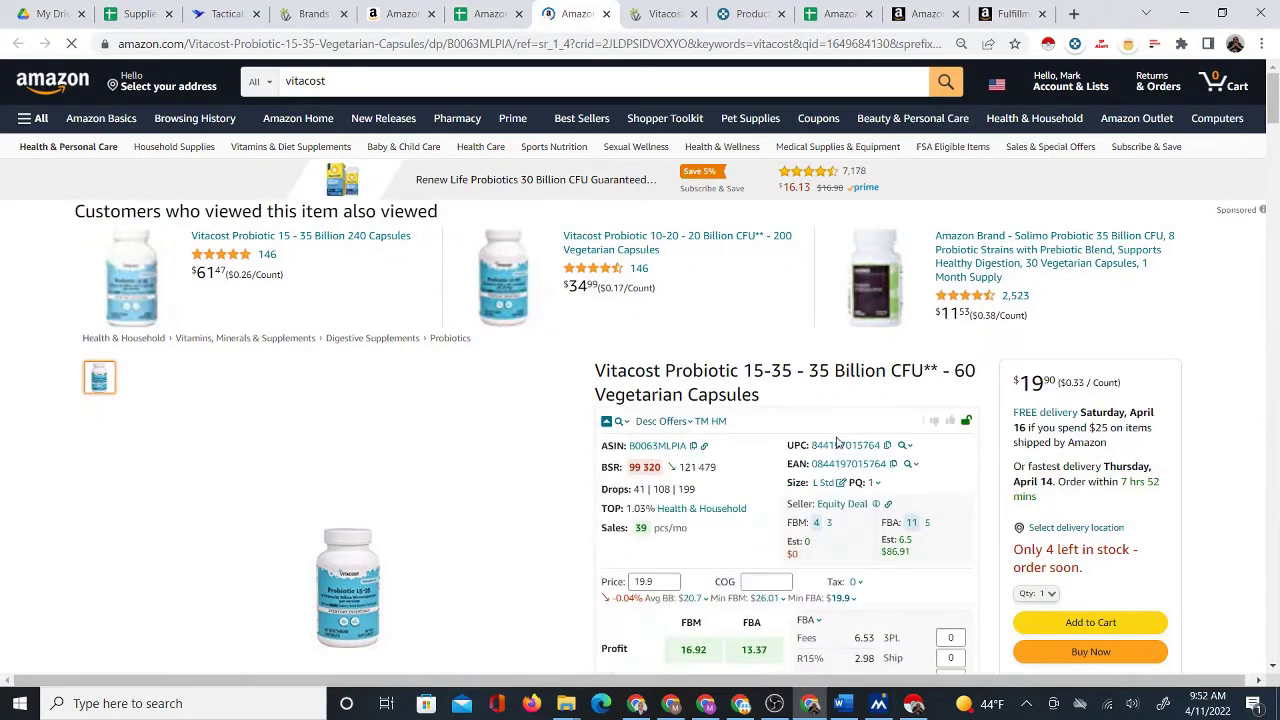
Copy the probiotic's Vitacost page URL into the Source link field of the profit calculator on its Amazon listing.
scroll(812, 464, down, 3)
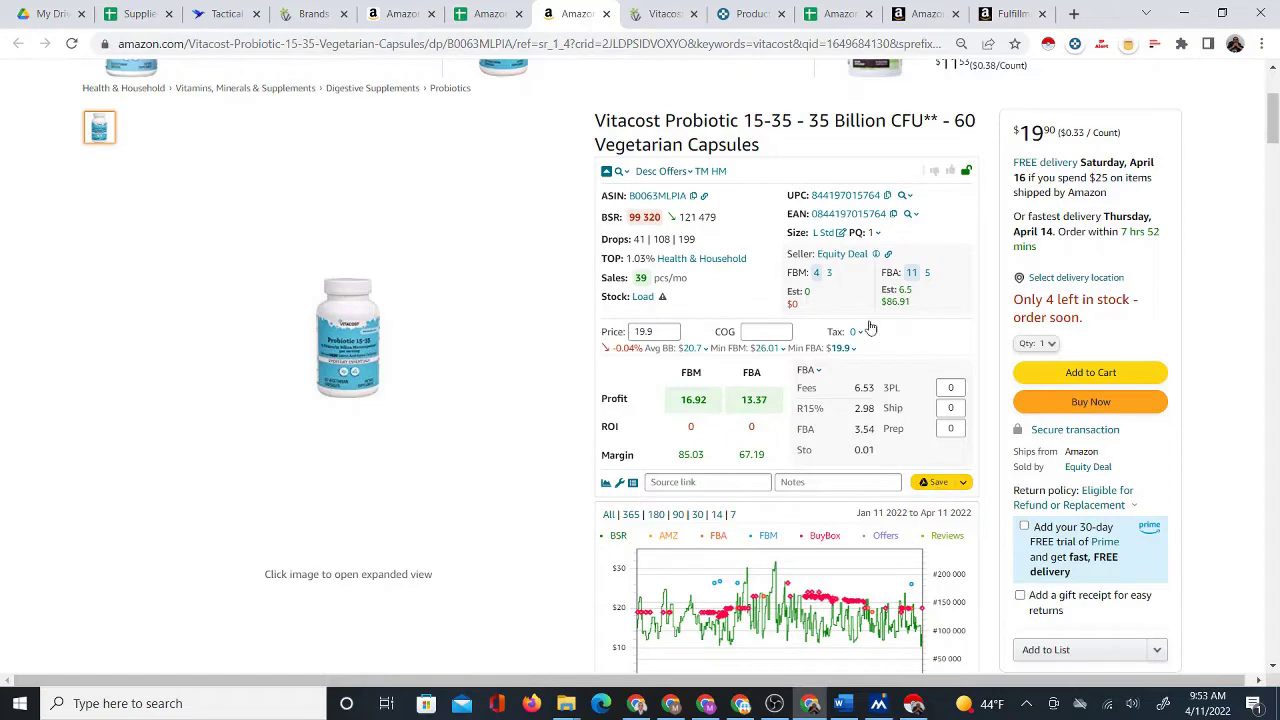
click(922, 483)
click(634, 12)
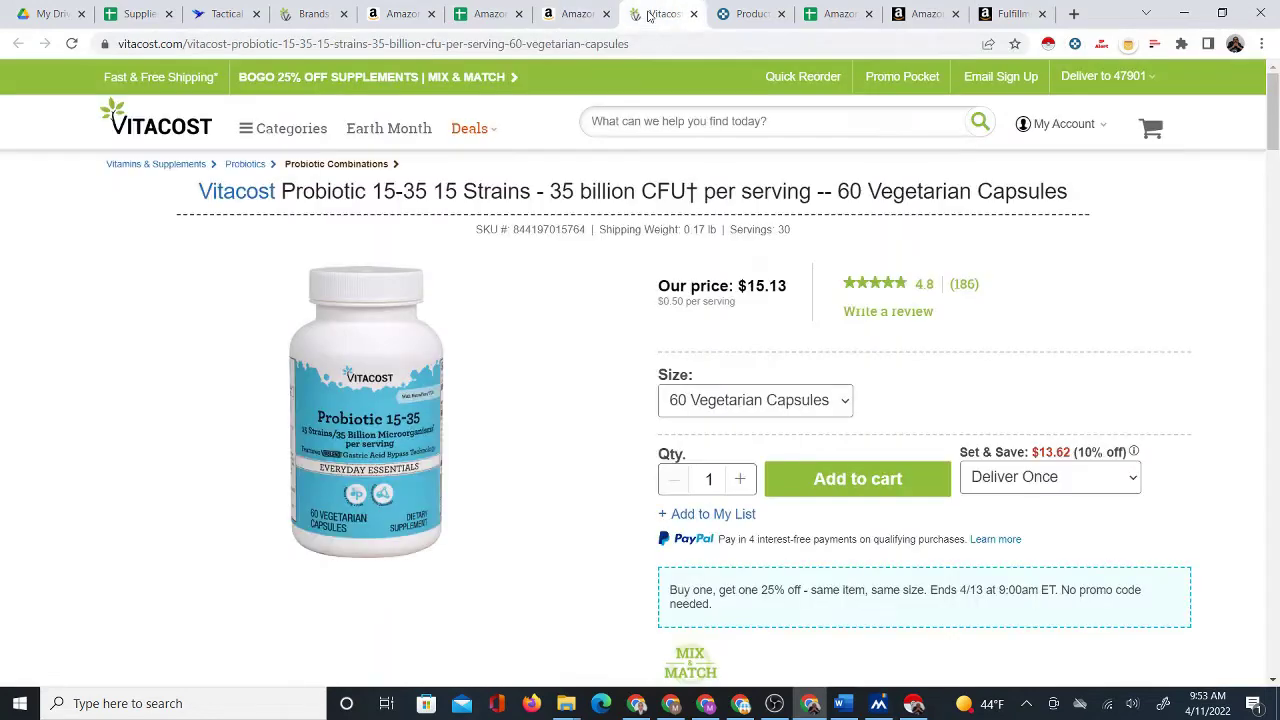
click(571, 16)
click(662, 14)
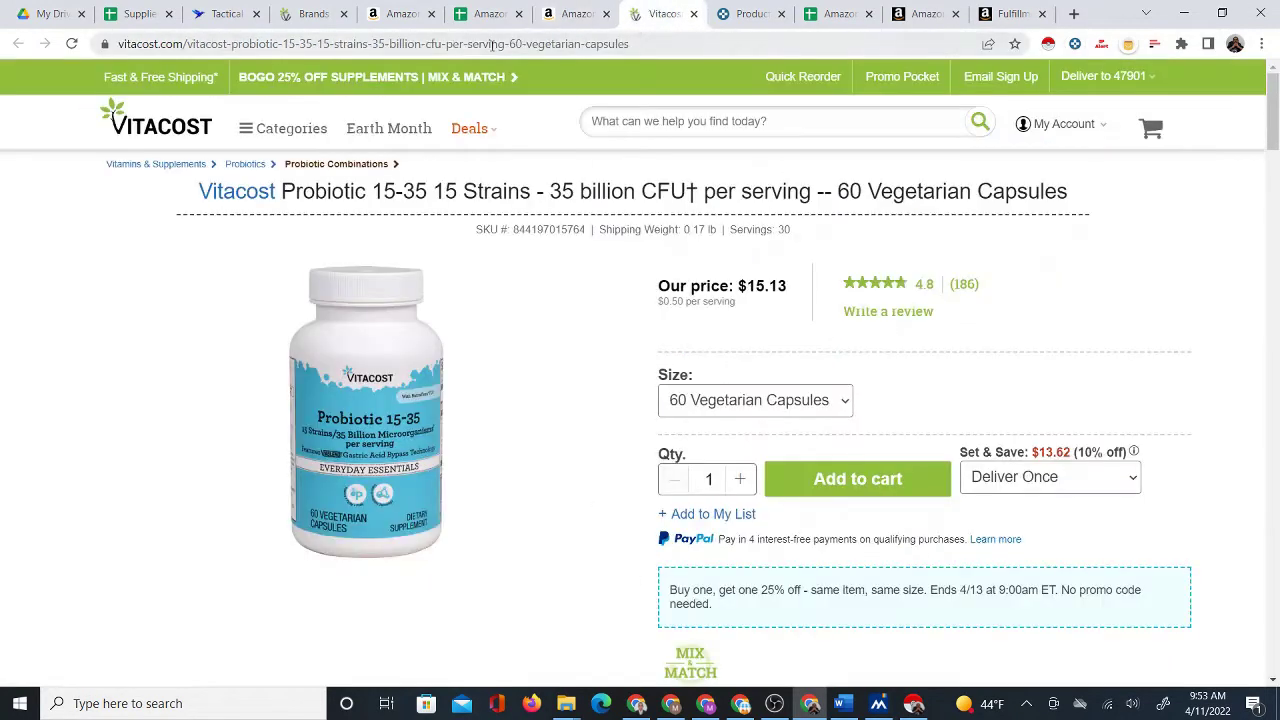
click(459, 44)
right_click(459, 44)
click(515, 131)
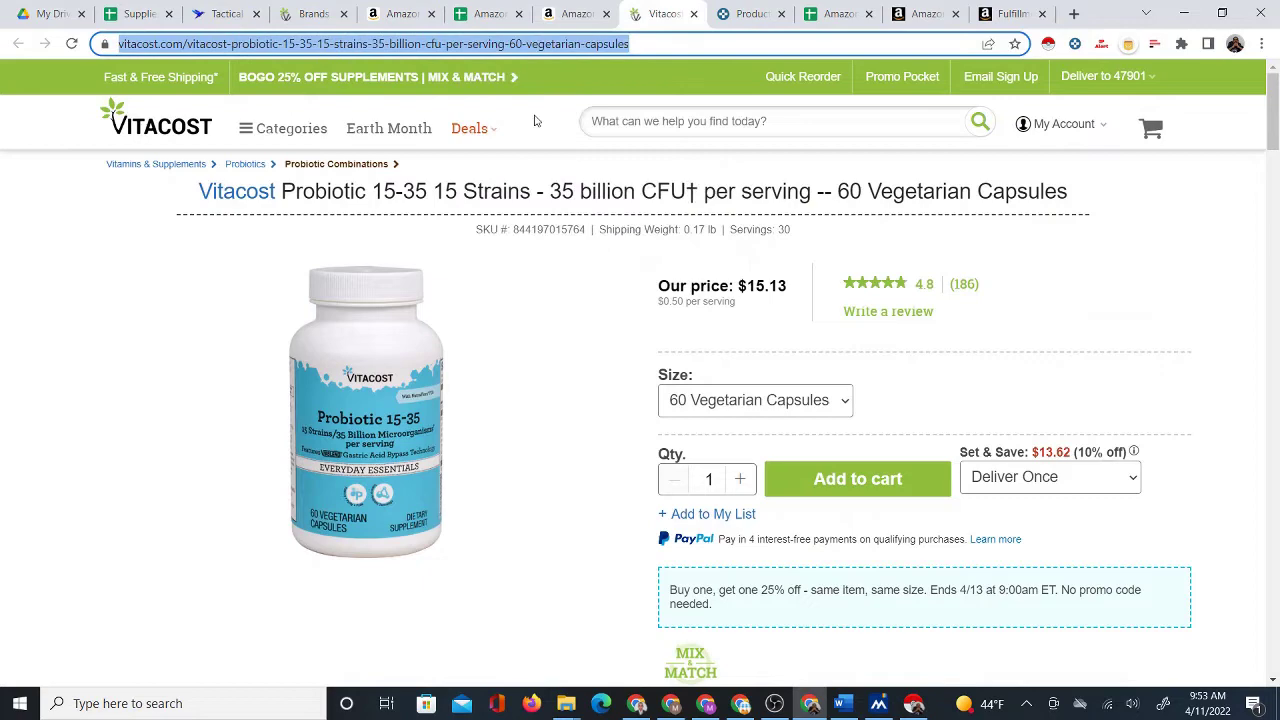
click(575, 14)
right_click(682, 482)
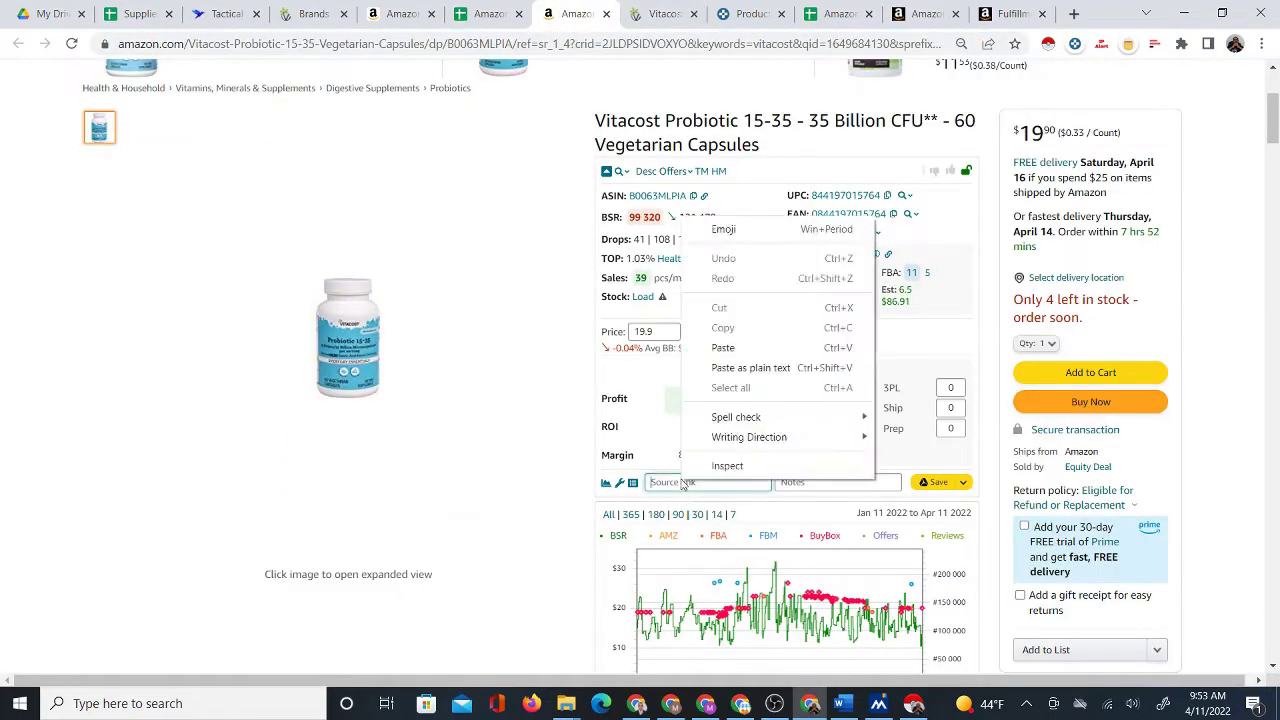
click(737, 348)
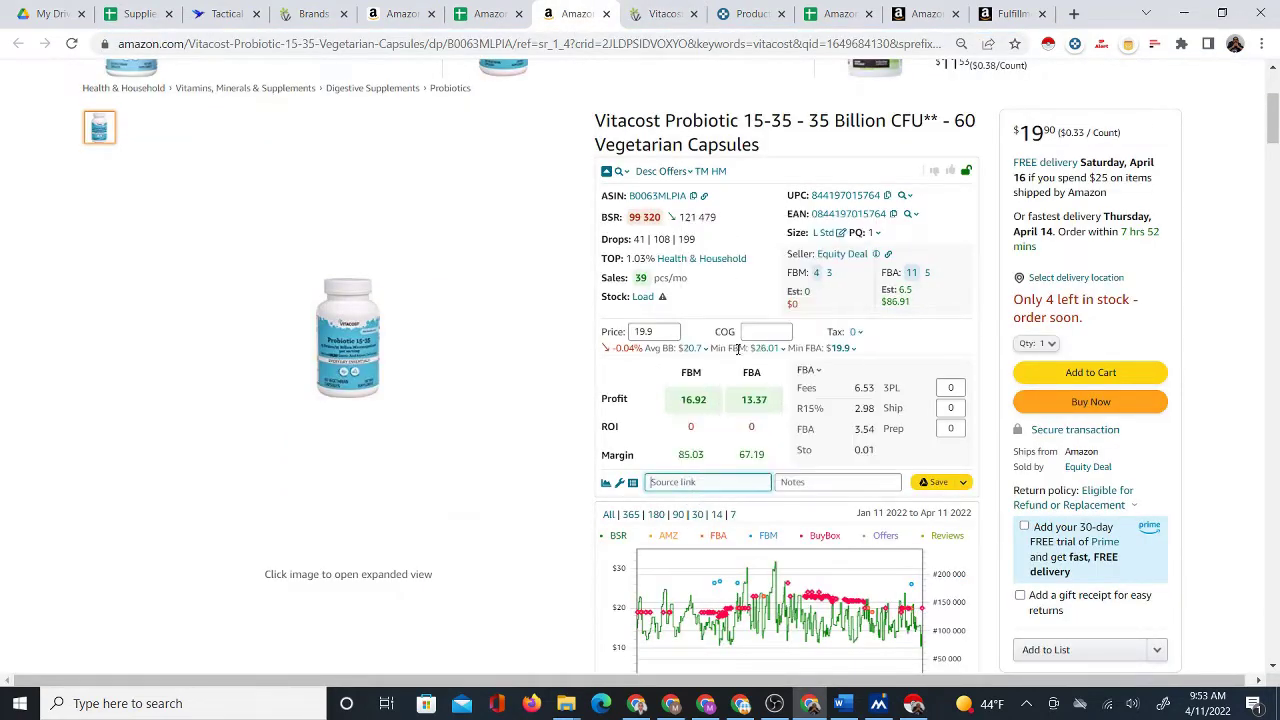
Check the probiotic's Vitacost price and set the COG to 15.13 in the Amazon listing's profit calculator.
click(662, 14)
click(552, 13)
click(776, 330)
text(15.13)
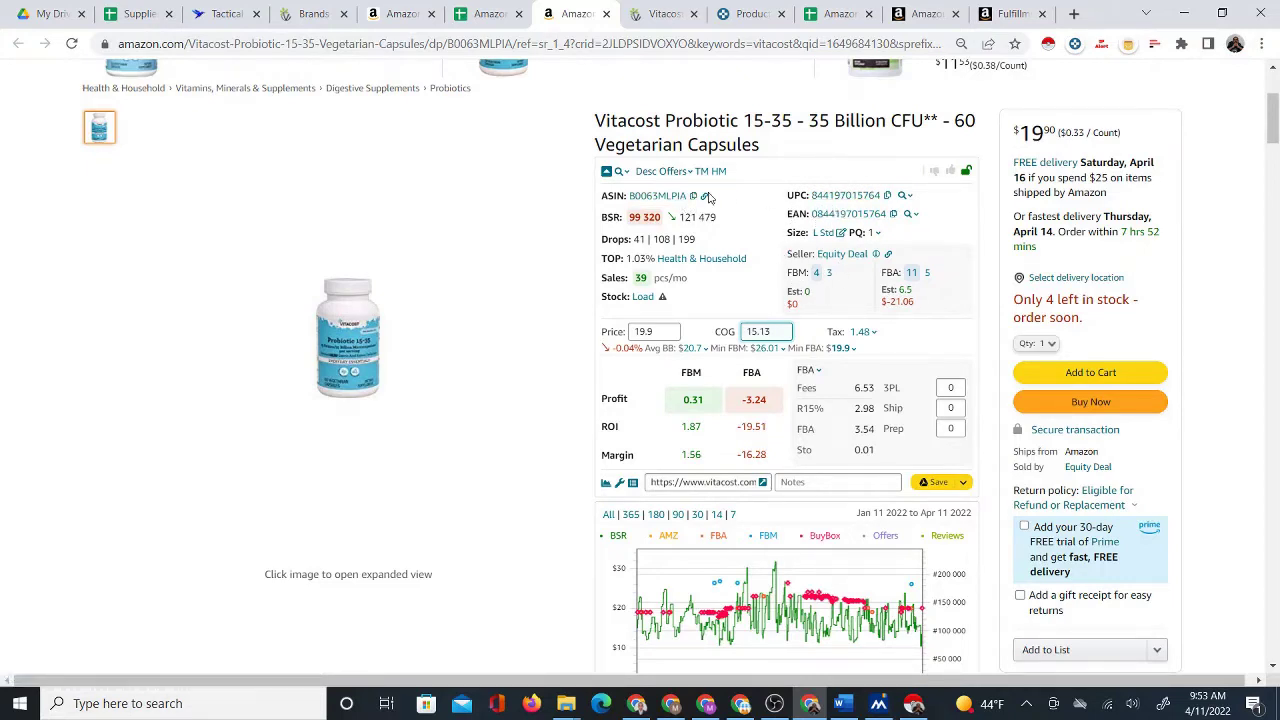
Check the probiotic's monthly sales estimate and set the calculator's sales tax to tax free.
double_click(638, 278)
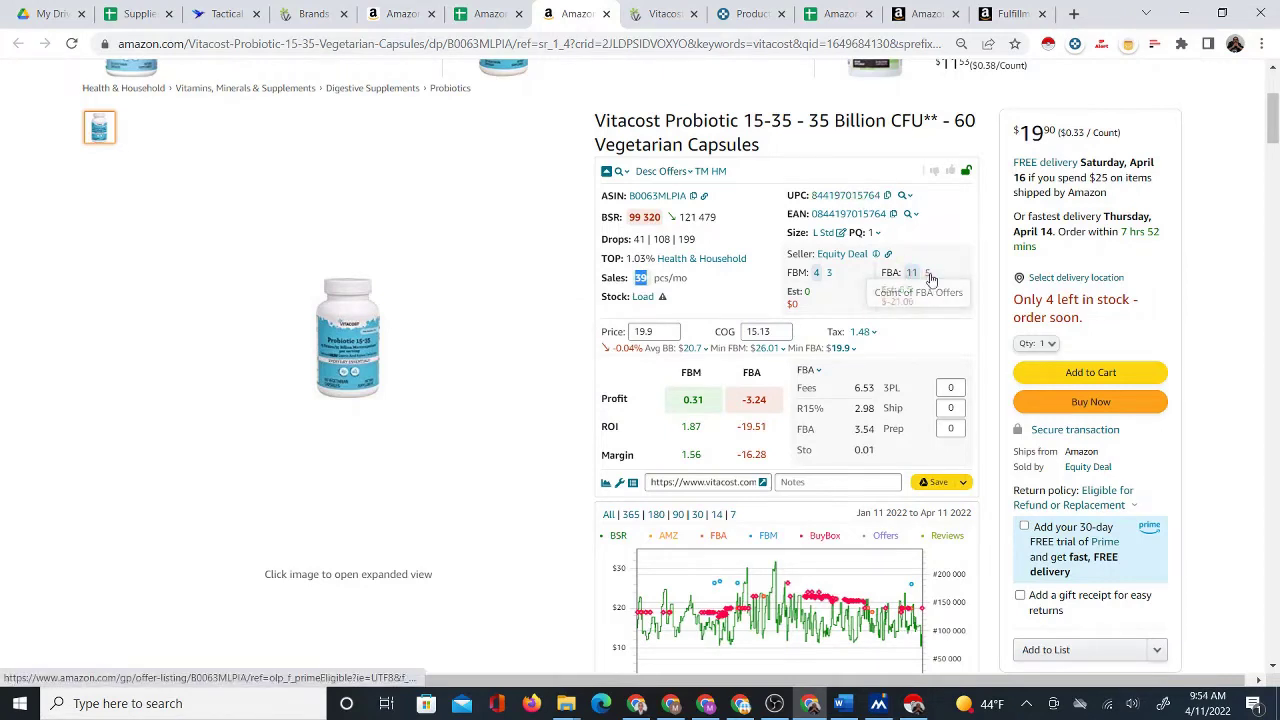
click(872, 334)
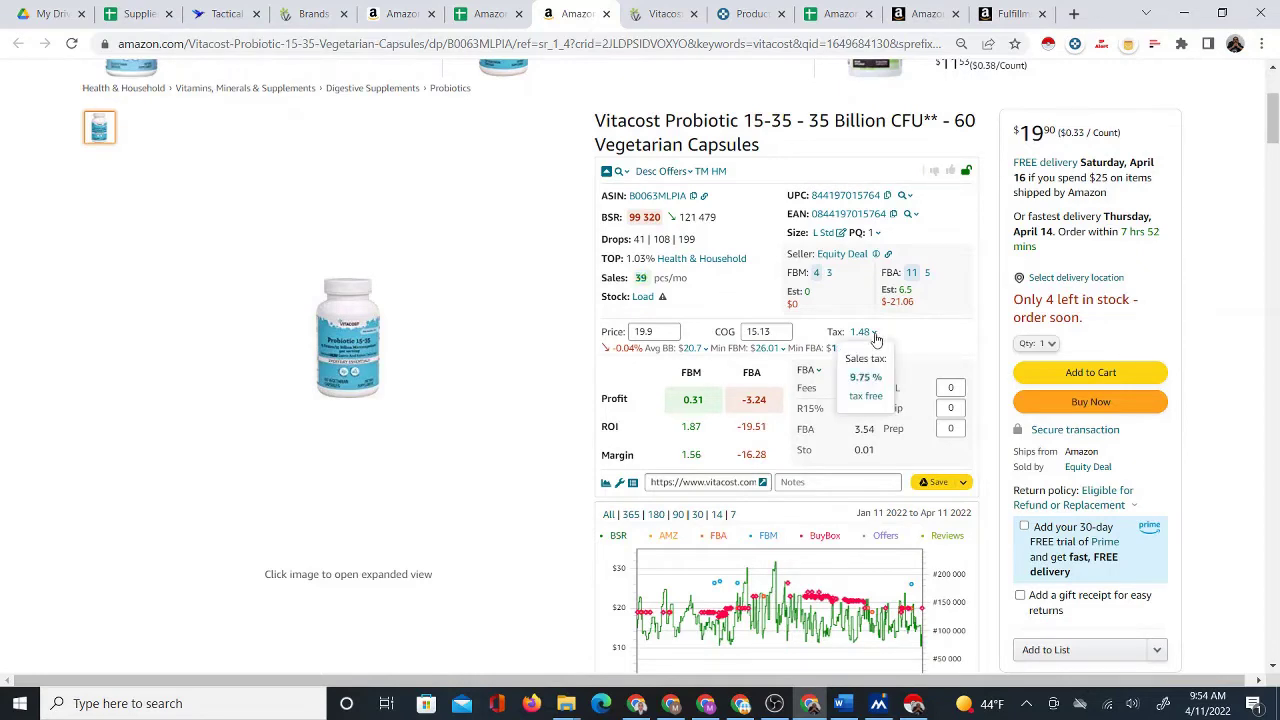
click(866, 398)
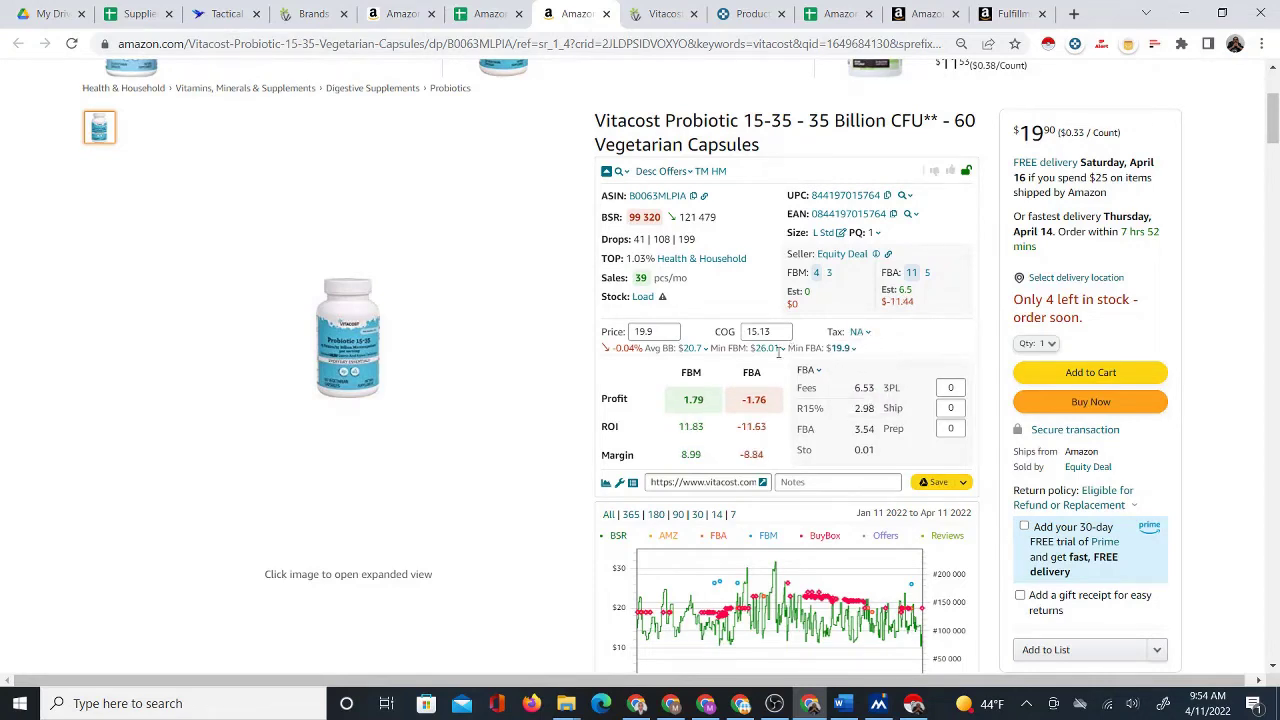
Apply the 9.75 % sales tax in the probiotic's profit calculator, close its Amazon and Vitacost pages, and return to the sourcing sheet.
click(868, 335)
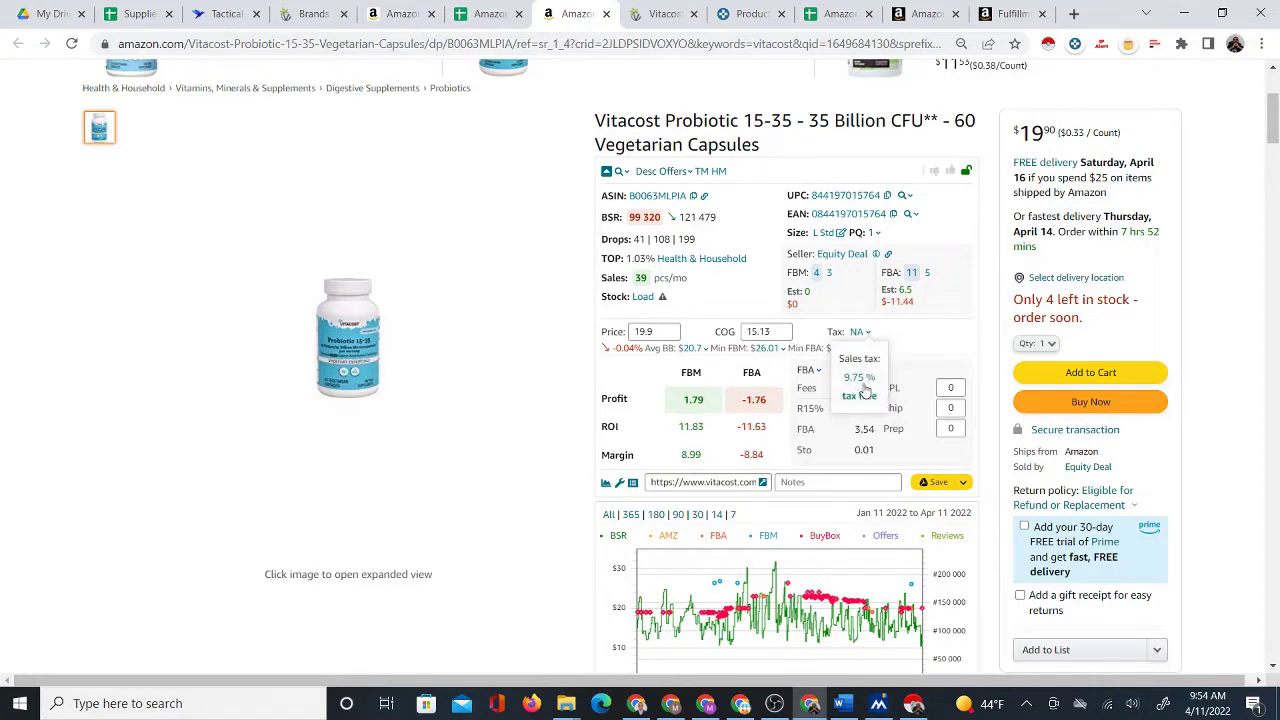
click(862, 379)
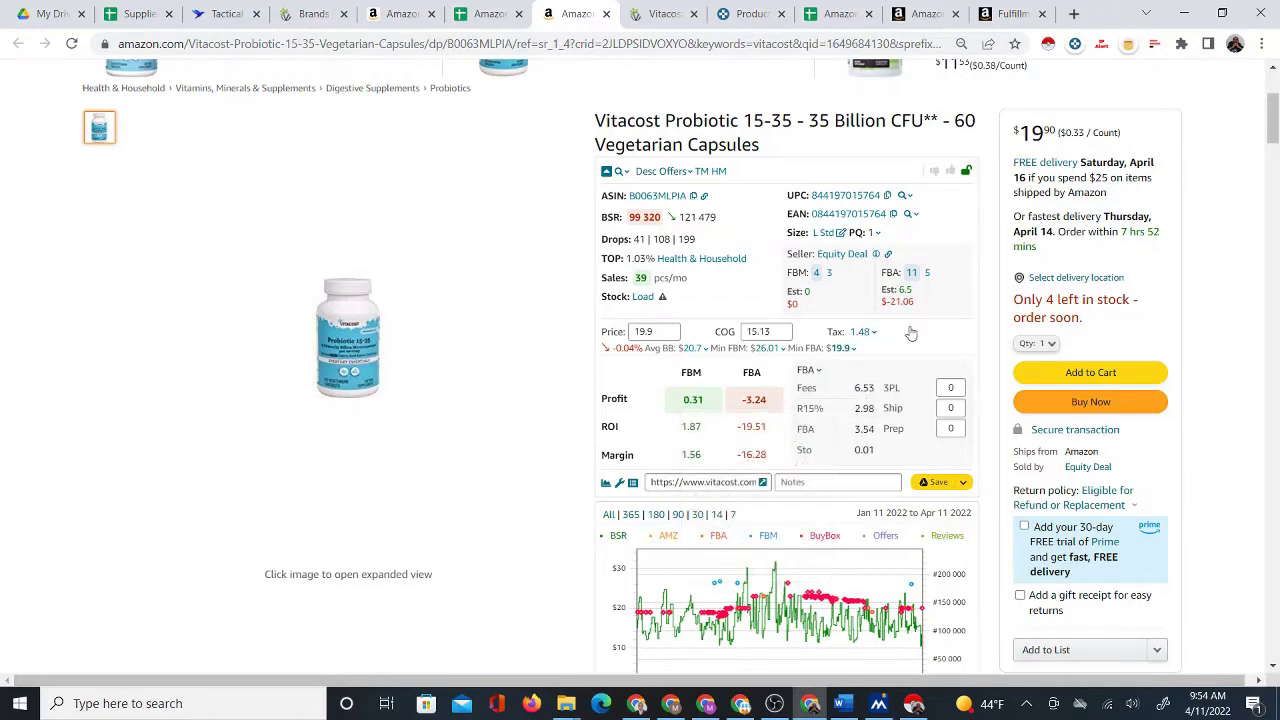
click(607, 14)
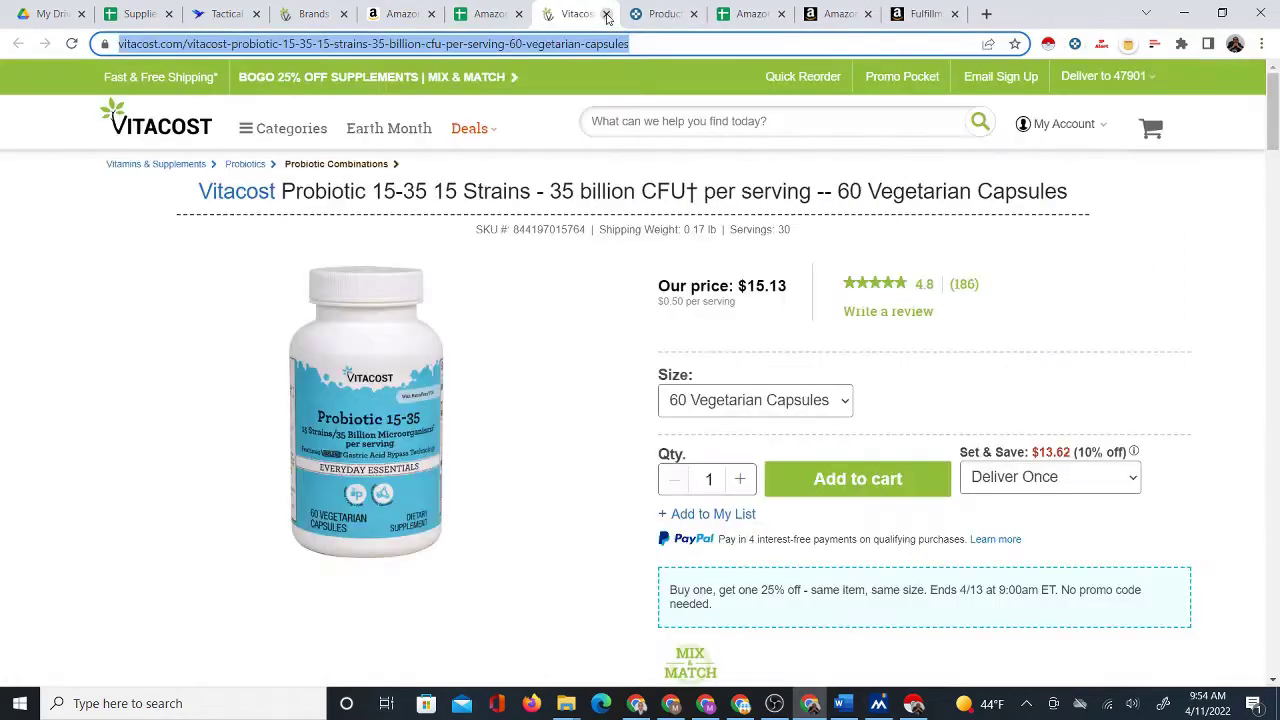
click(607, 14)
click(473, 18)
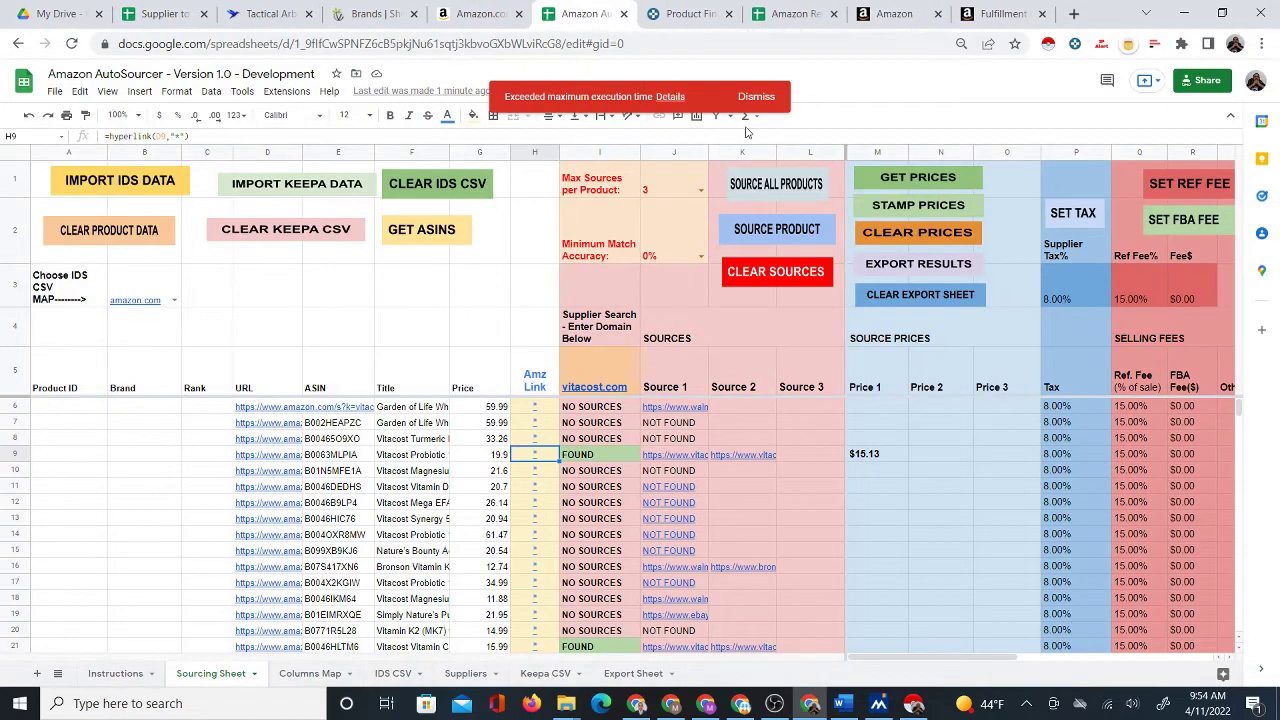
Dismiss the execution time error, select the first unsourced row below the last Source 1 entry, and rerun sourcing for all products.
click(757, 97)
scroll(648, 554, down, 1)
scroll(648, 554, down, 15)
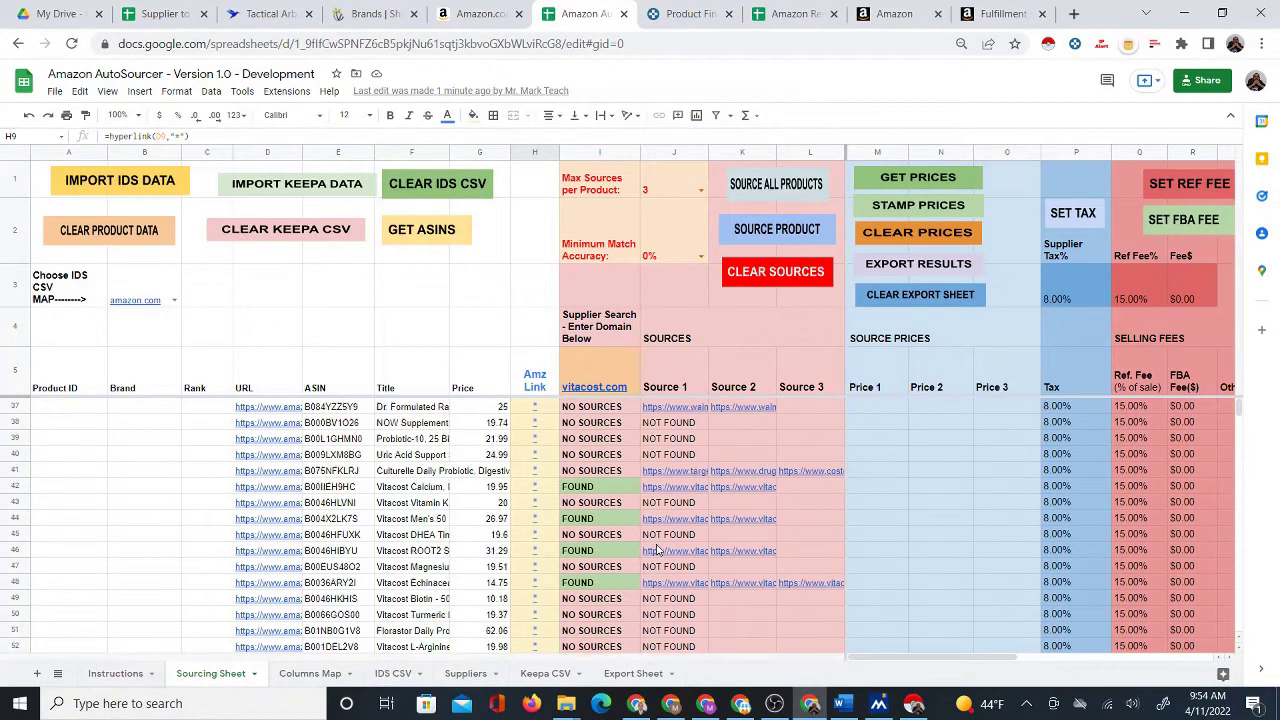
scroll(678, 480, down, 15)
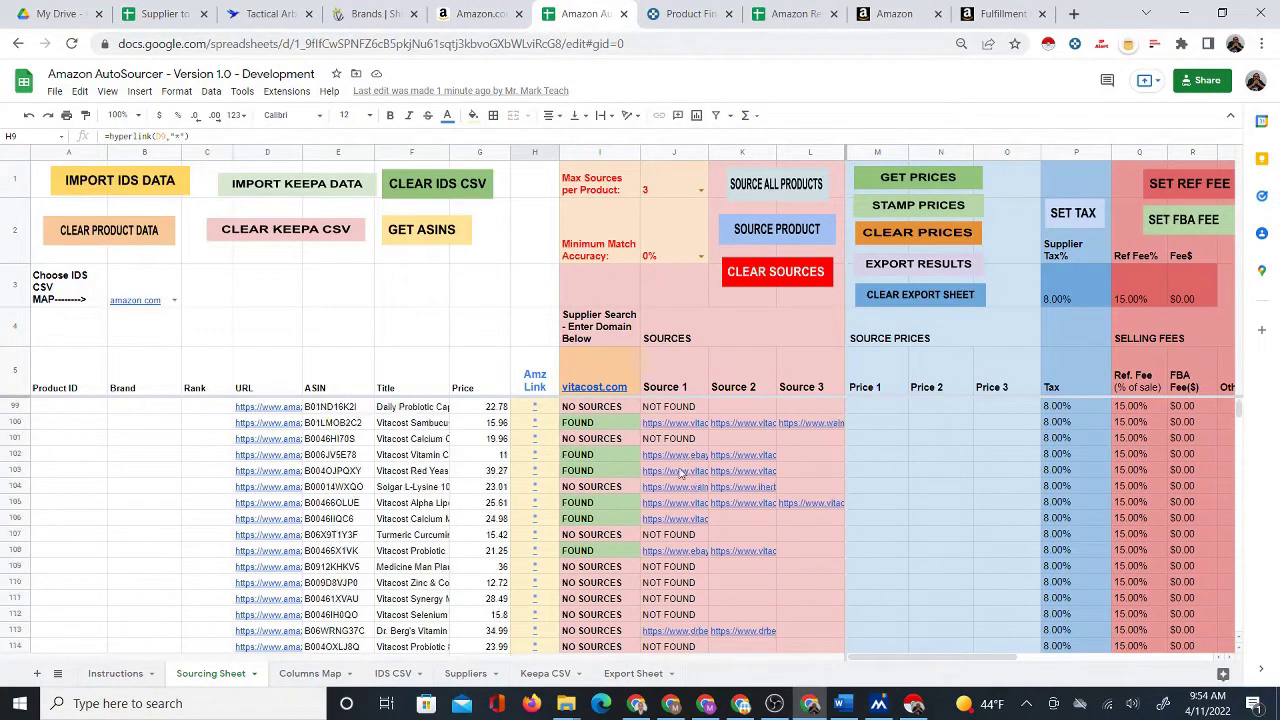
click(676, 460)
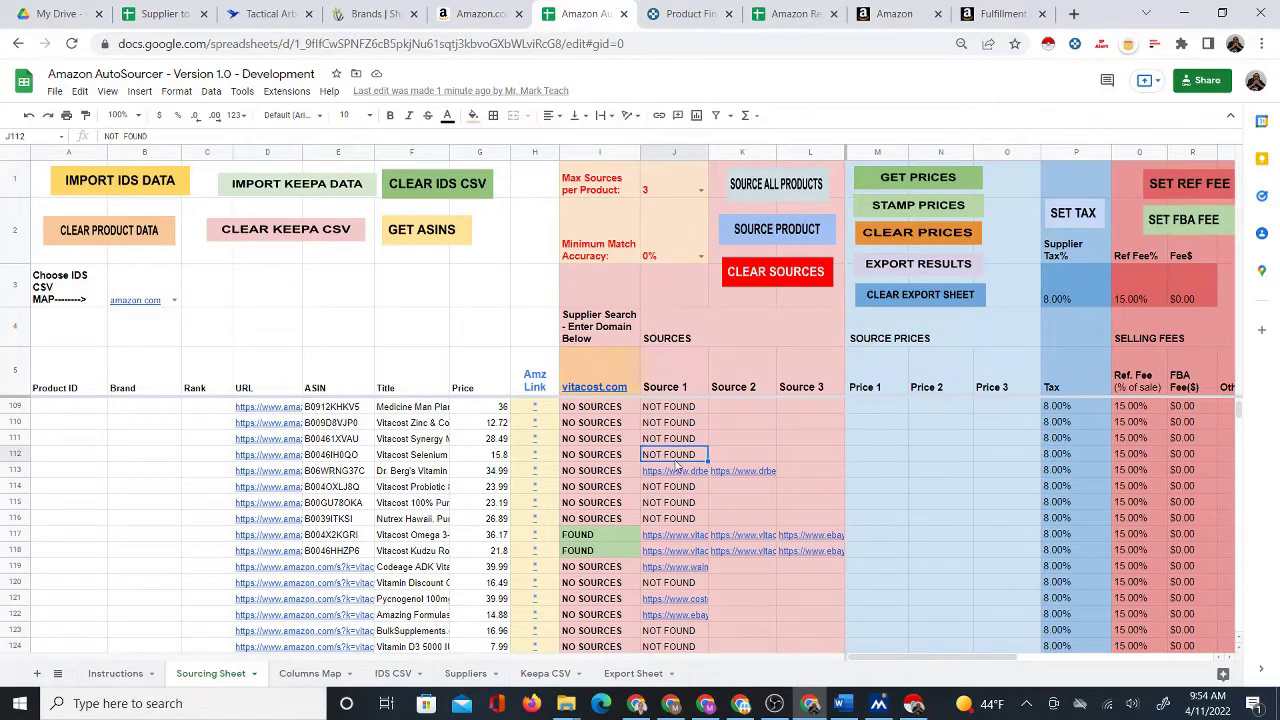
key(ctrl+Down)
scroll(690, 450, down, 3)
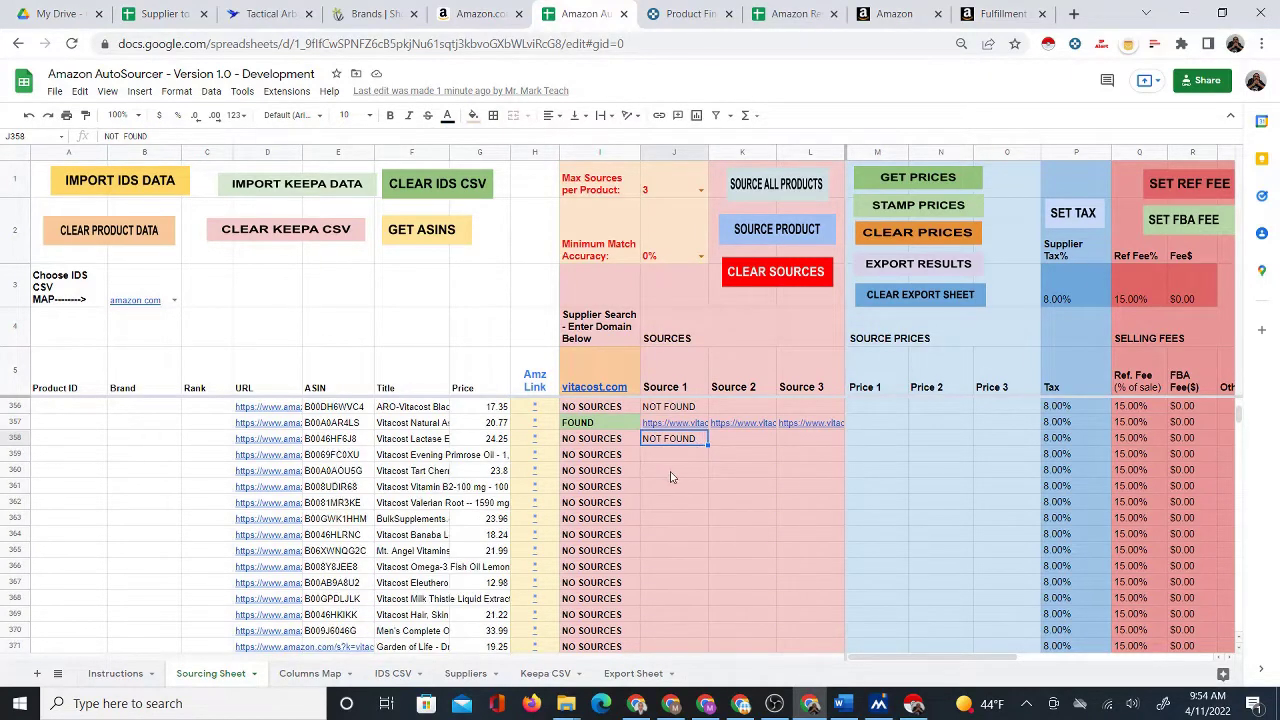
click(676, 458)
click(783, 188)
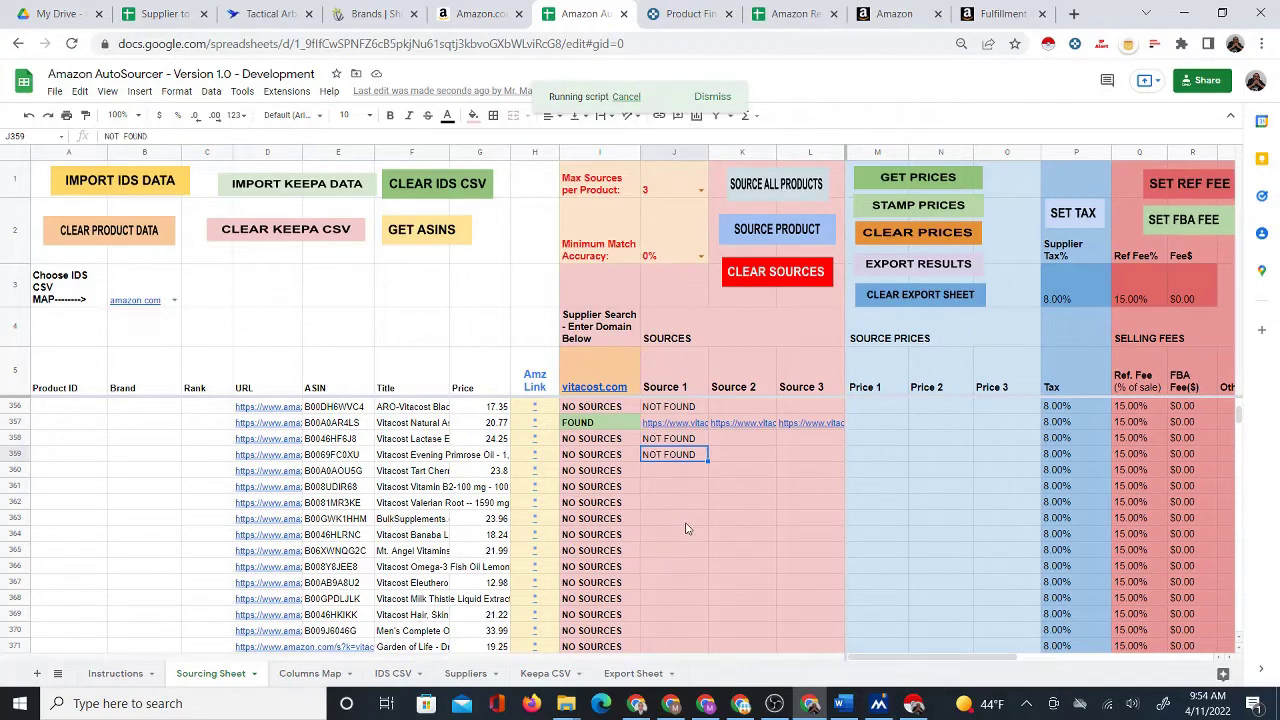
Examine the remaining unsourced rows down to the end of the product list, and return to the first products.
scroll(691, 504, down, 2)
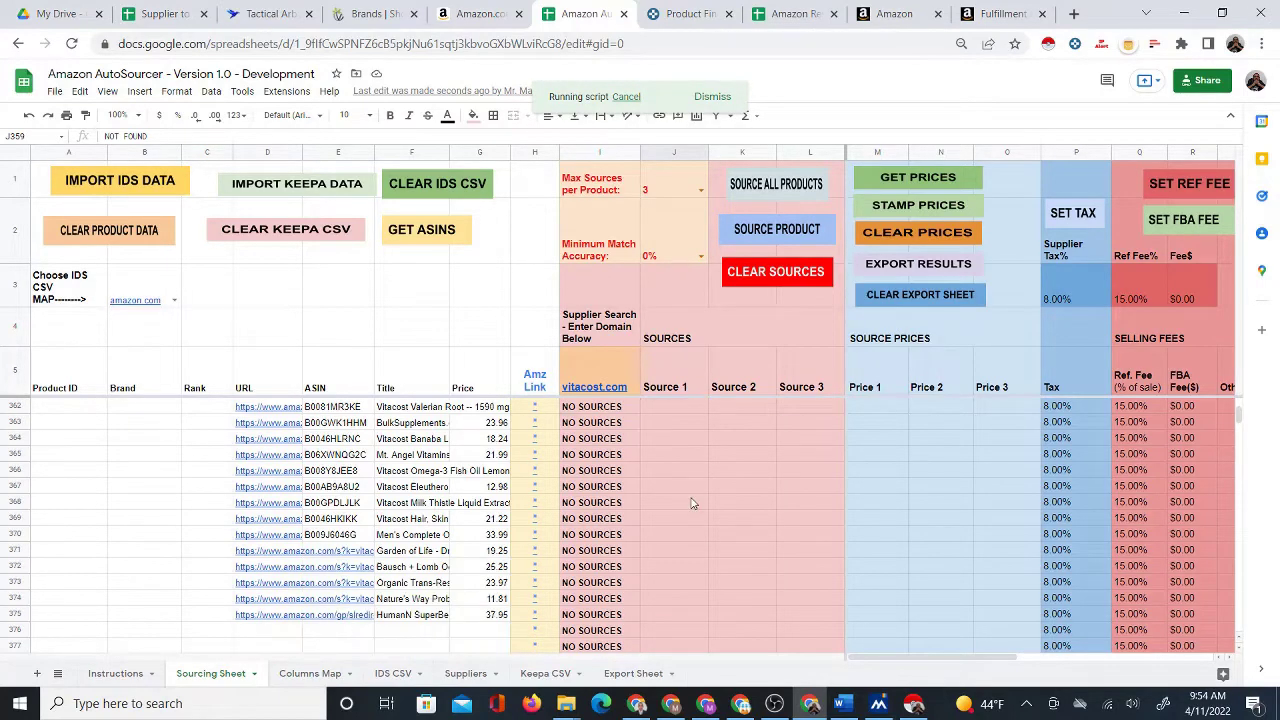
scroll(691, 504, down, 2)
scroll(667, 520, up, 4)
scroll(669, 500, down, 2)
scroll(680, 588, up, 18)
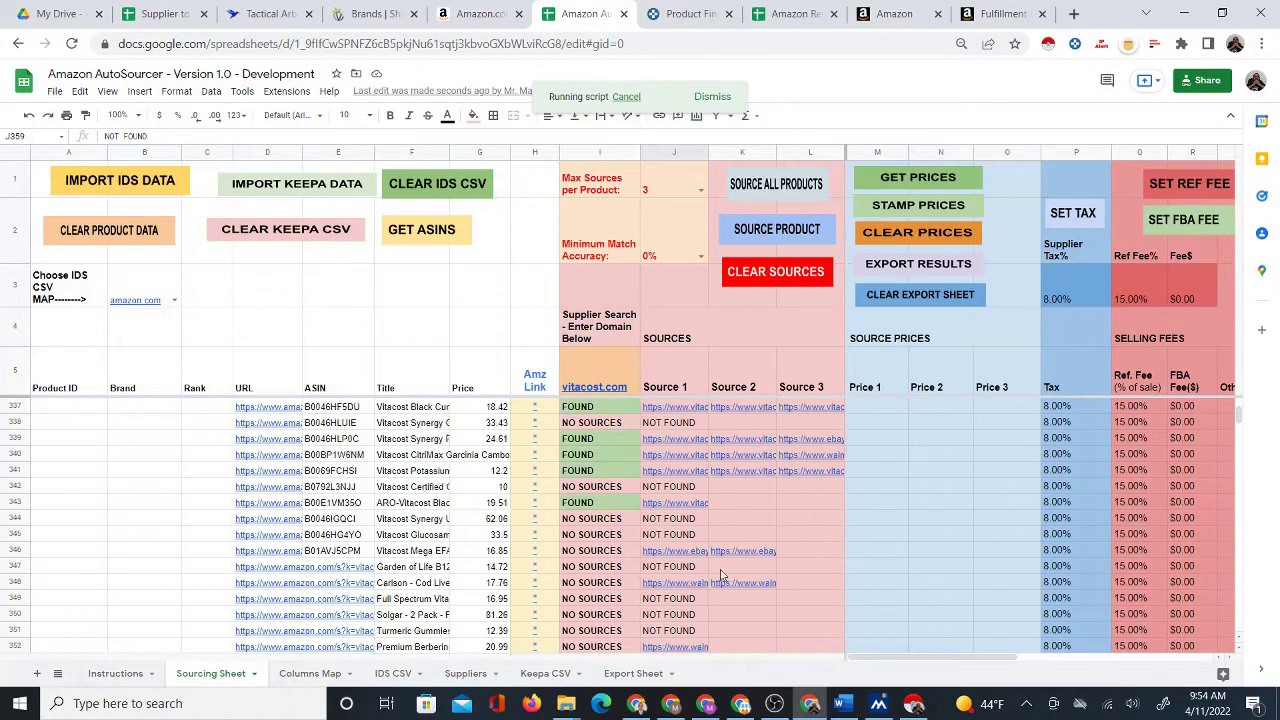
drag(1239, 414, 1239, 400)
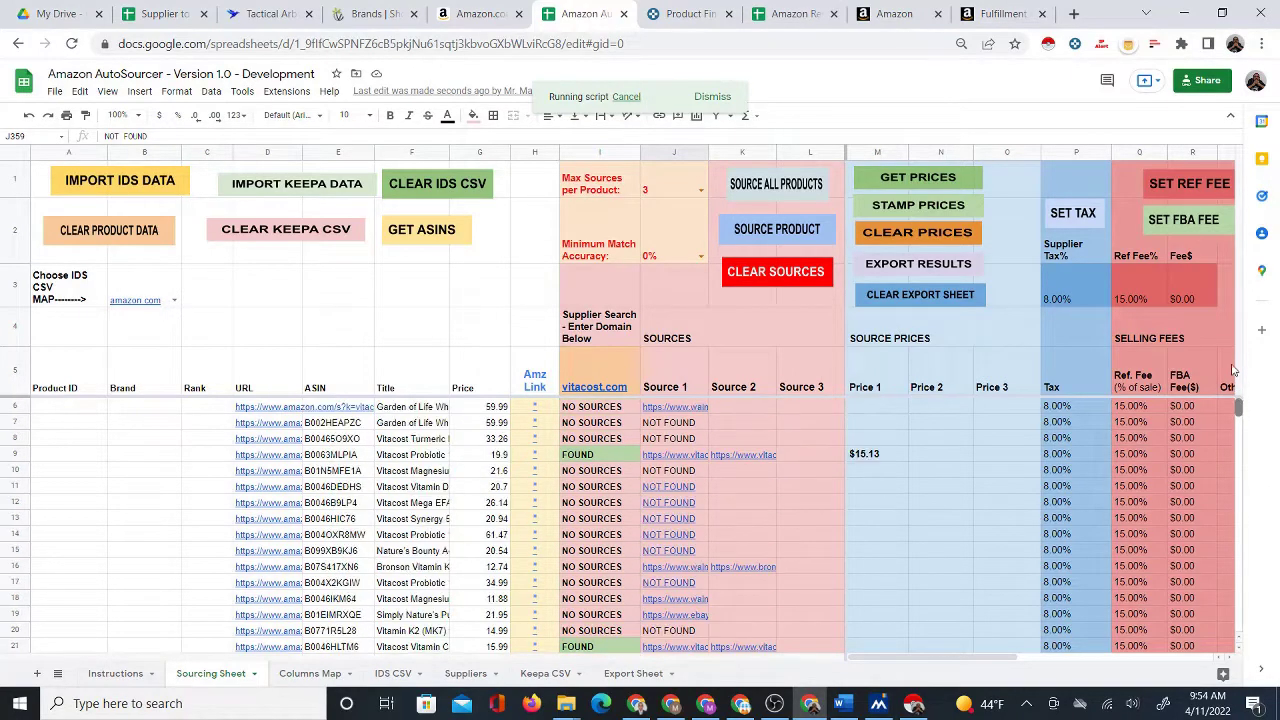
click(762, 407)
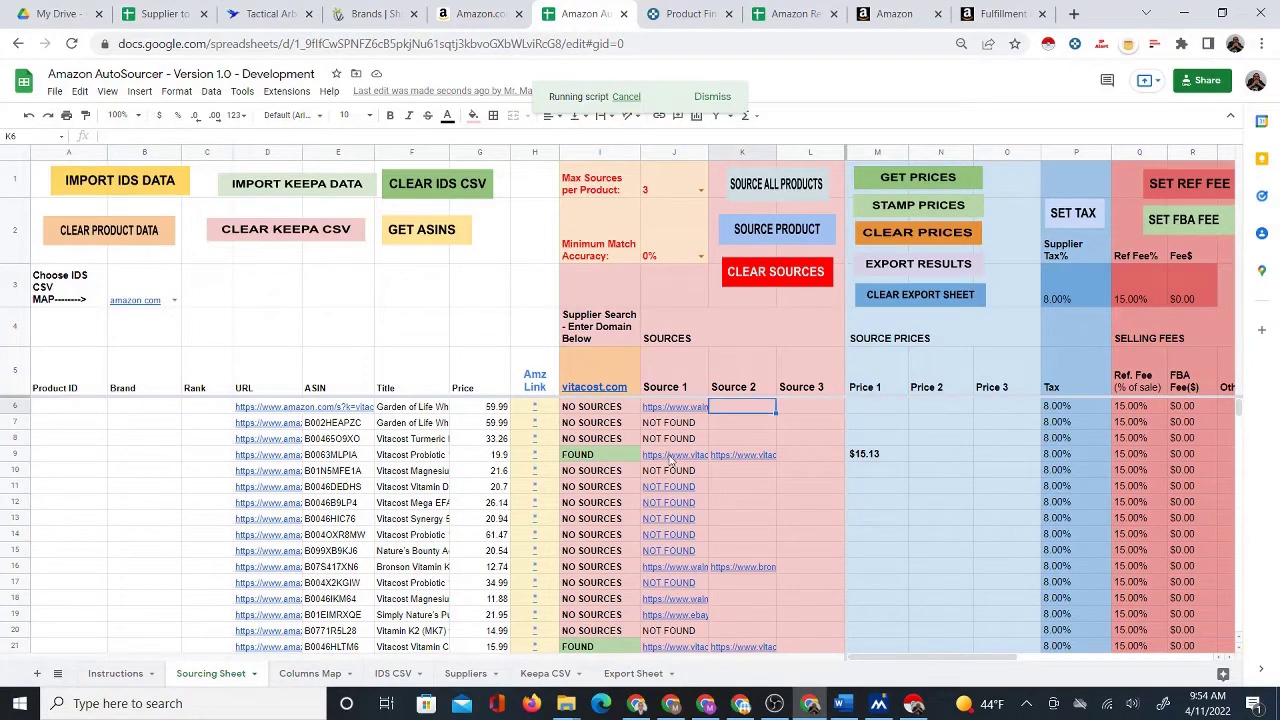
Find a FOUND product among the first rows and open the Amazon listing for the Vitacost B-100 Complex in row 23.
scroll(727, 487, down, 2)
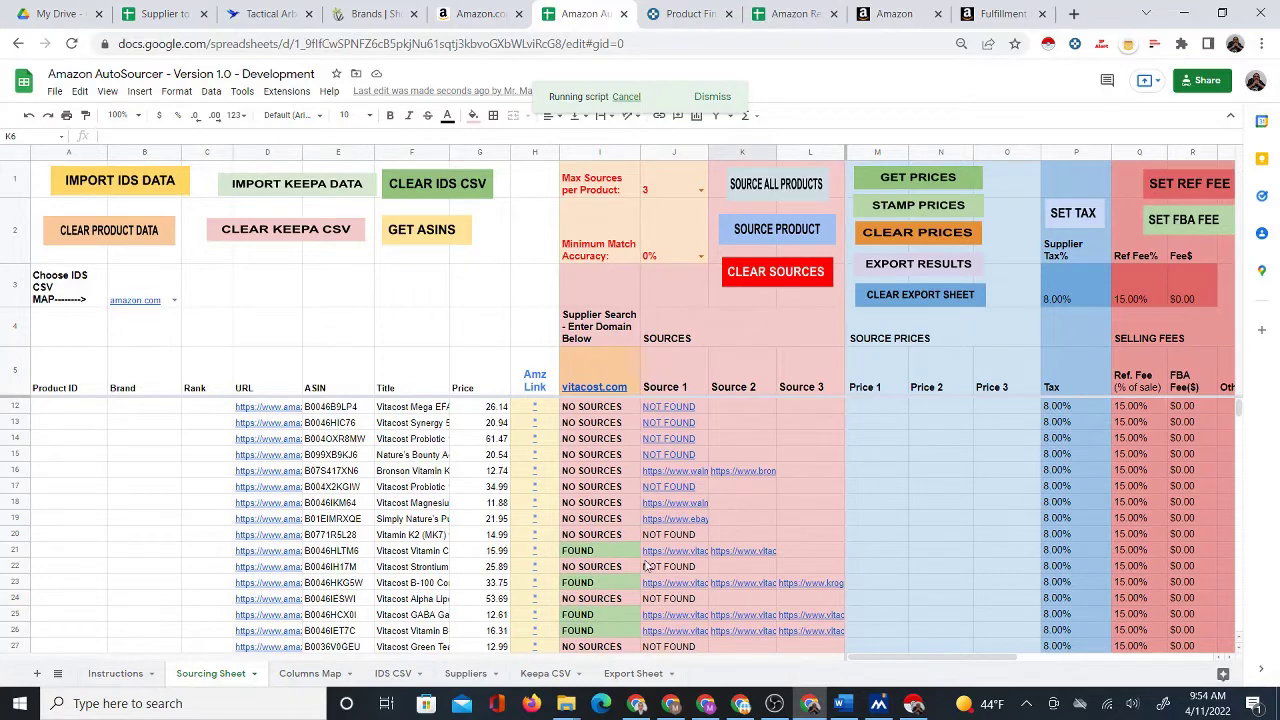
click(533, 551)
scroll(610, 530, down, 1)
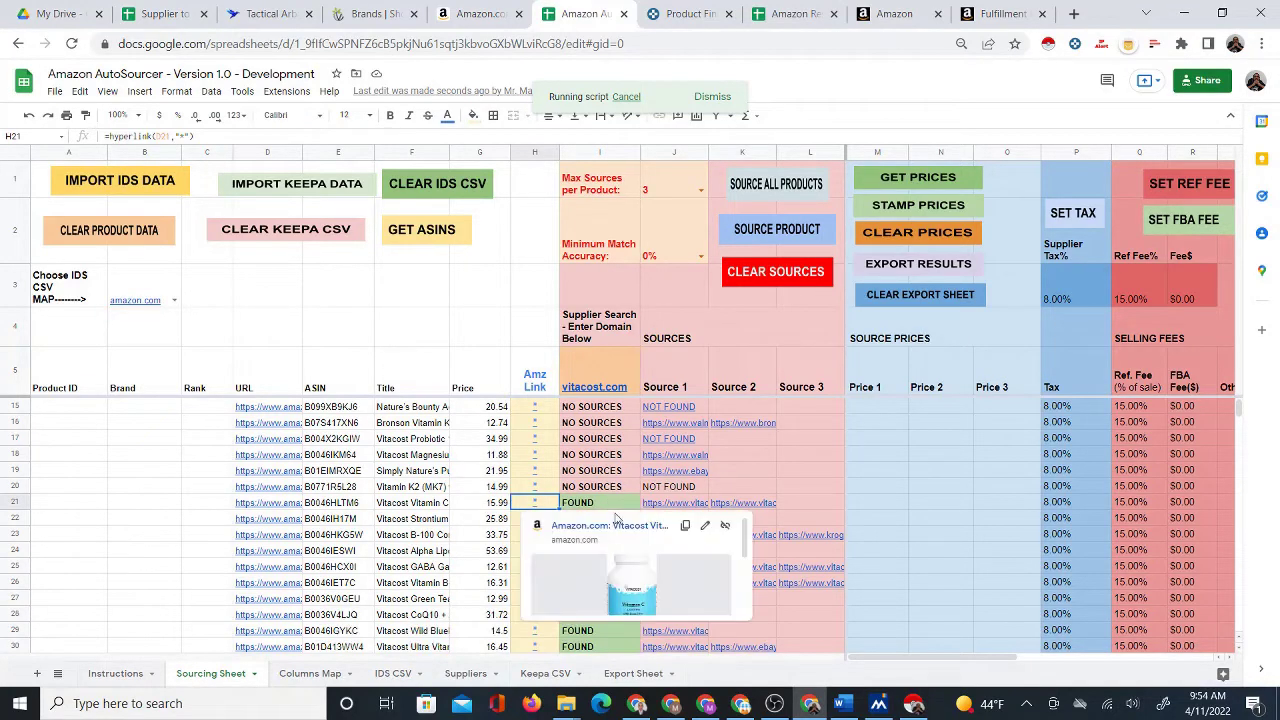
click(813, 508)
click(525, 538)
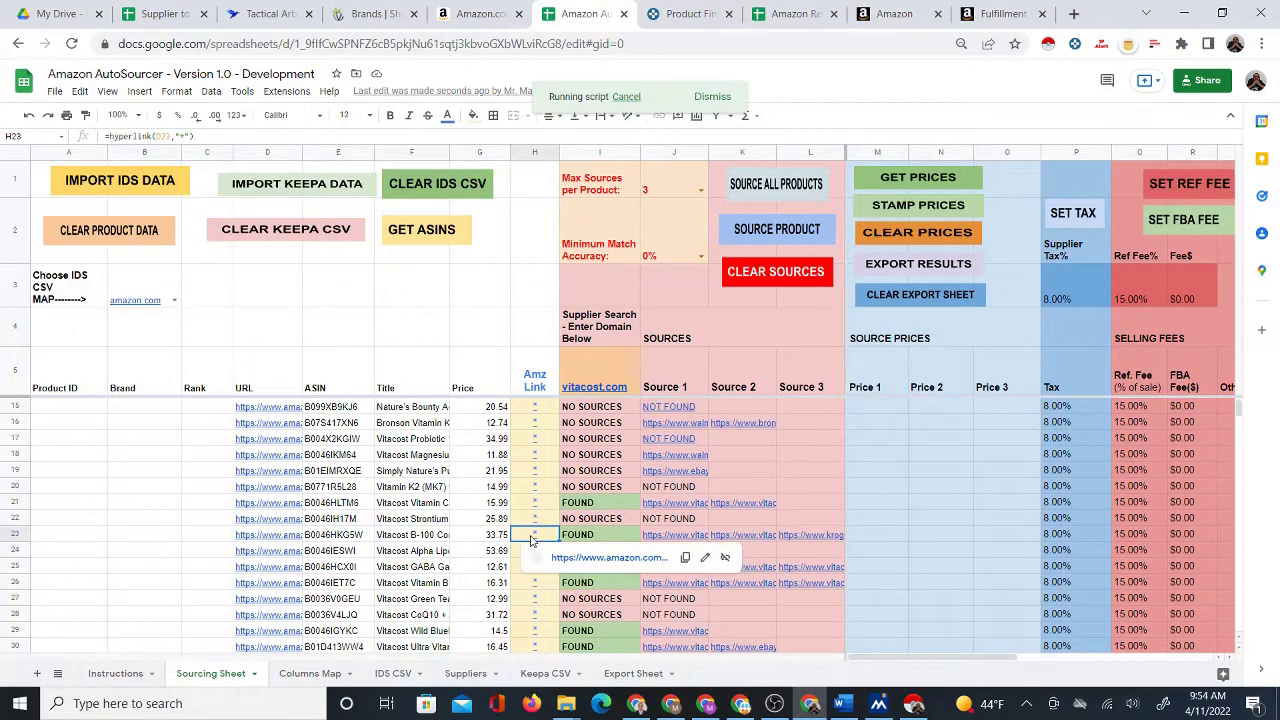
click(588, 558)
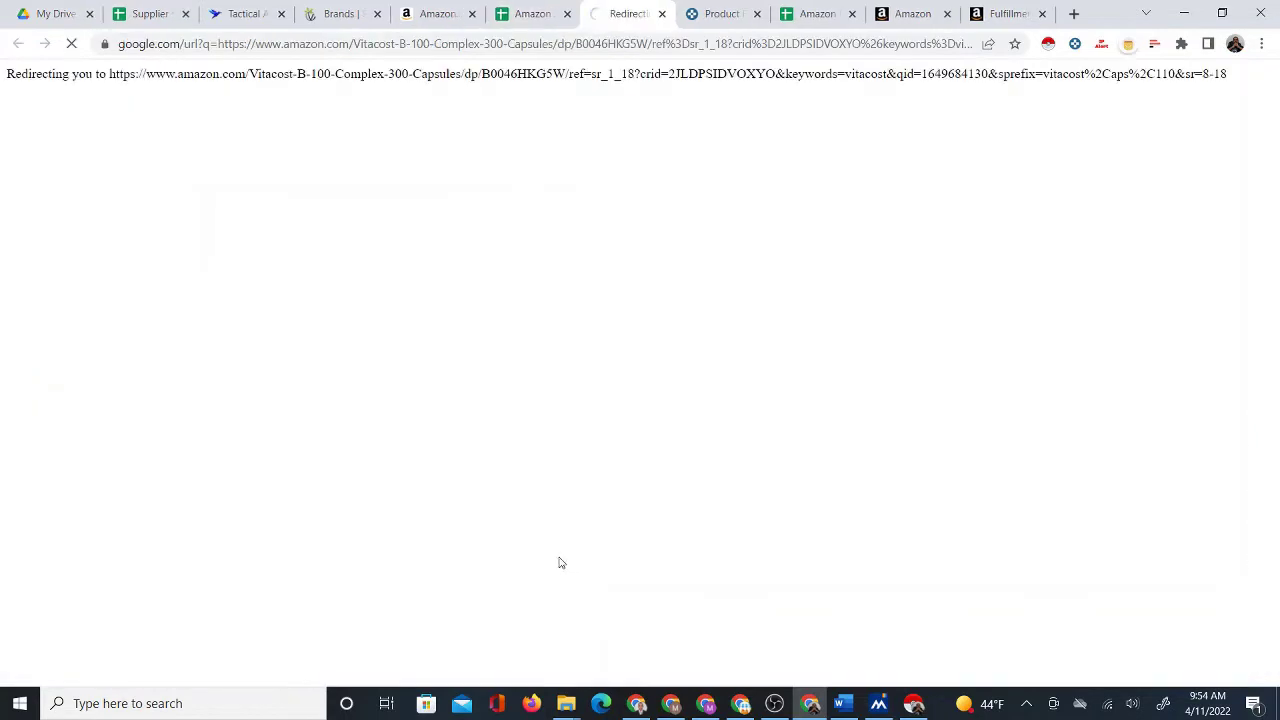
scroll(672, 484, down, 1)
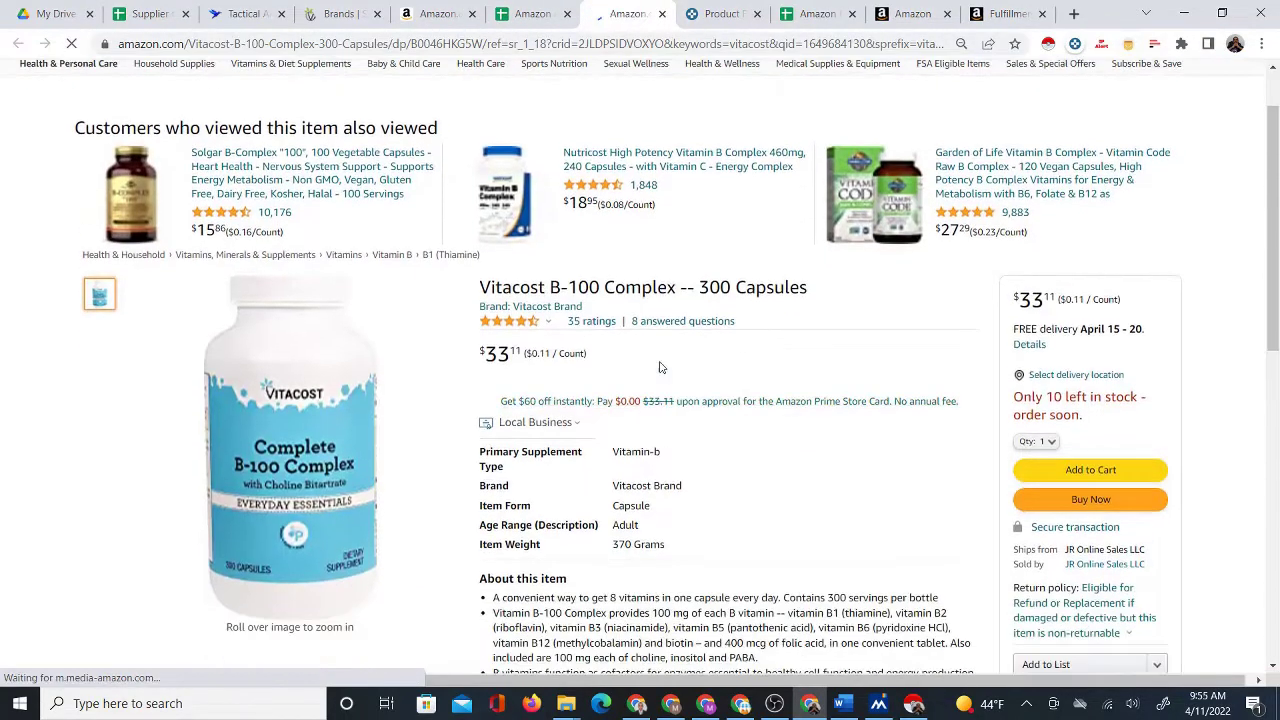
Open row 23's Source 1 page on Vitacost from the sourcing sheet and place it right after the Amazon listing.
click(525, 17)
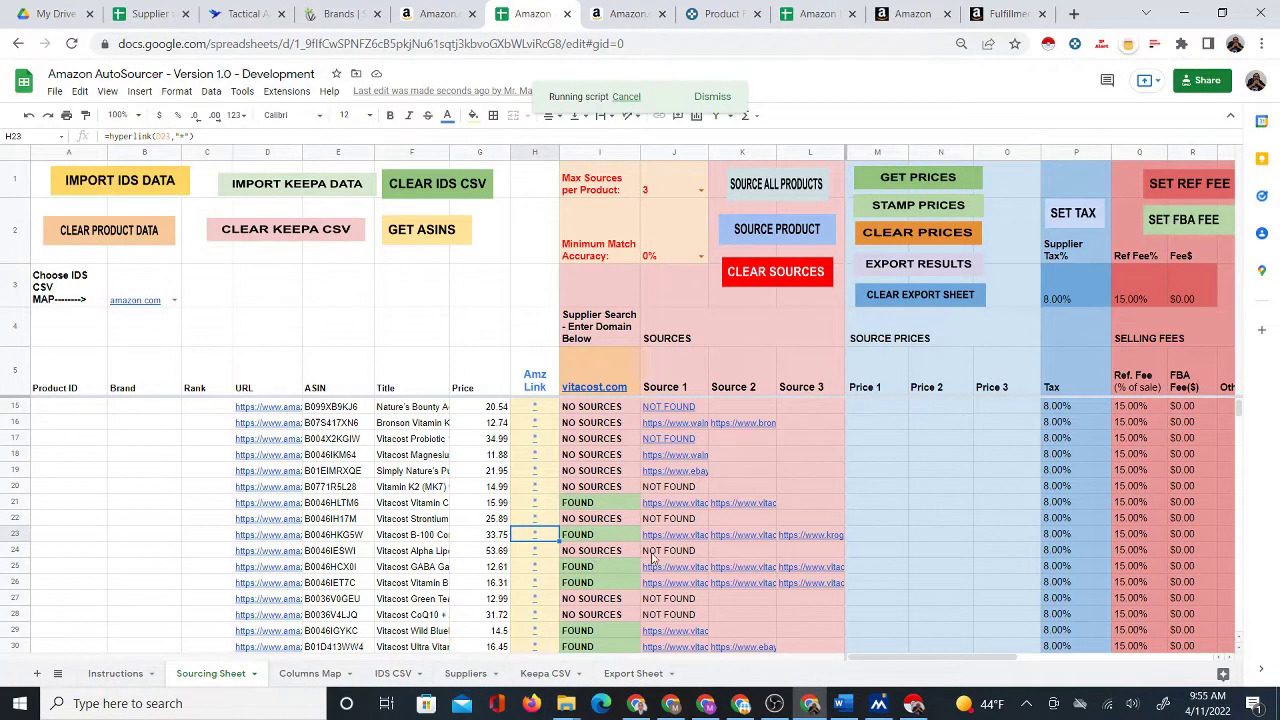
click(683, 537)
click(709, 563)
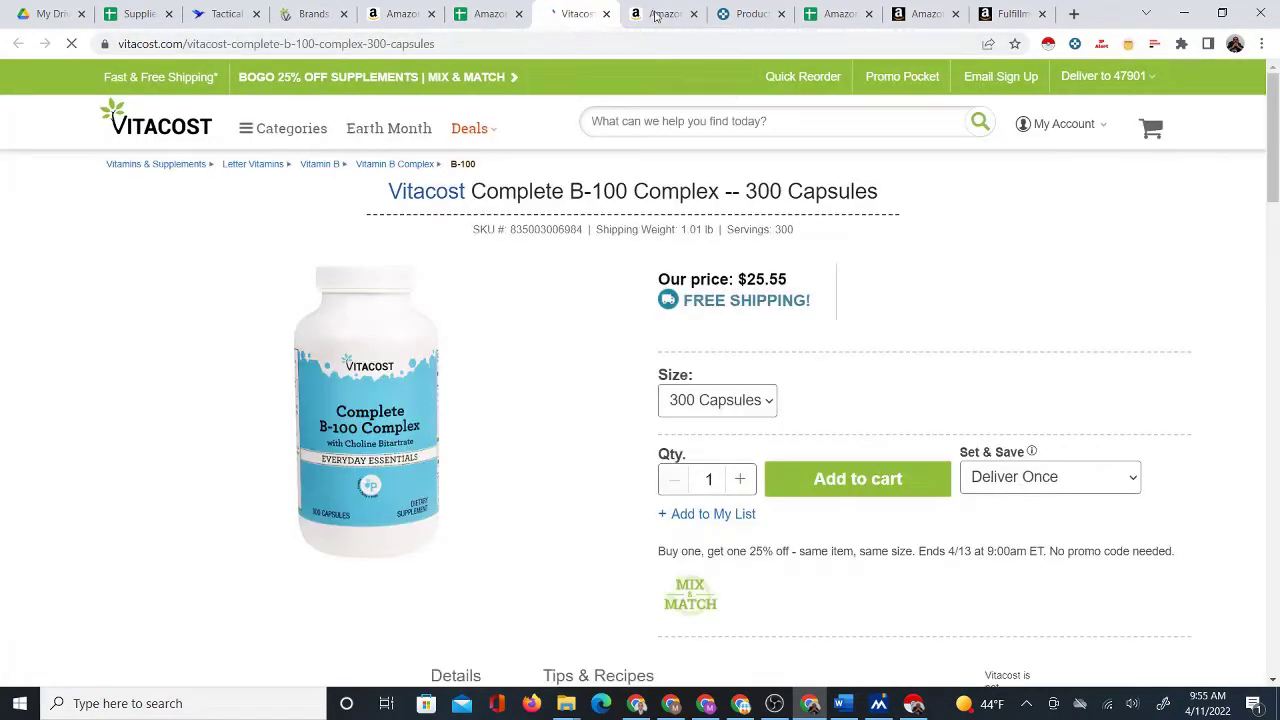
drag(571, 17, 660, 15)
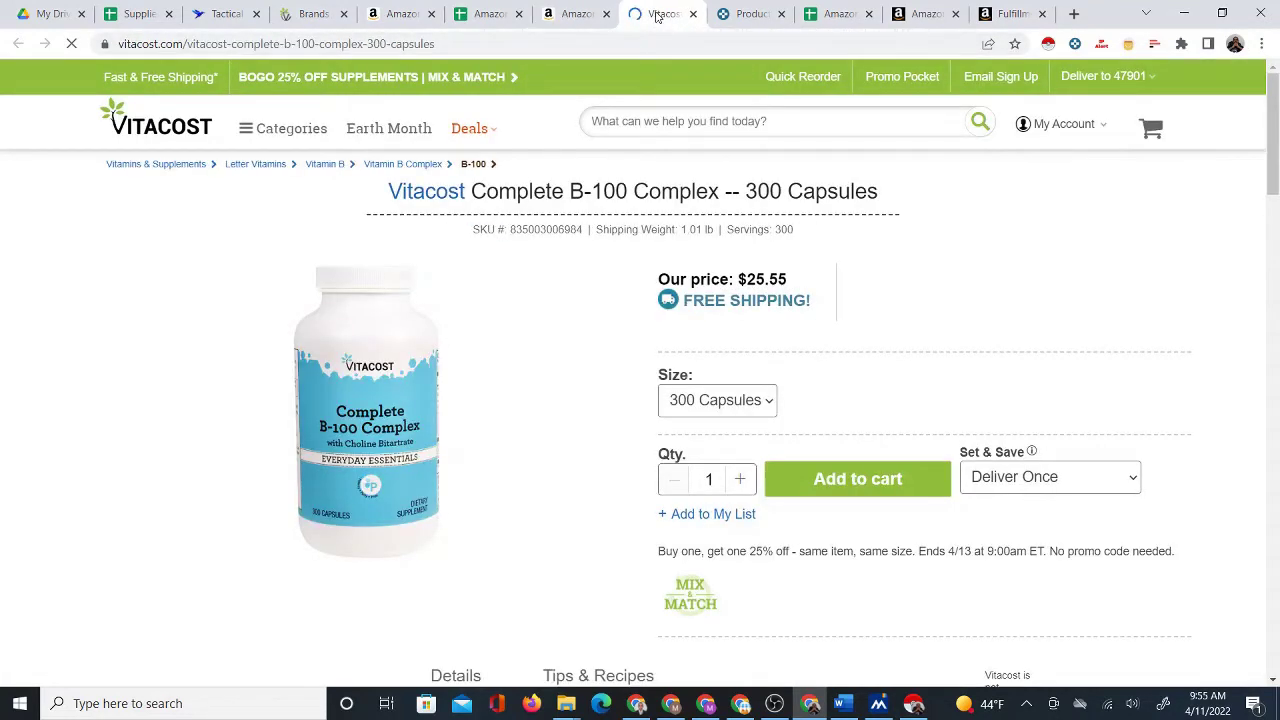
Compare the B-100 Complex's title, capsule count and price between its Amazon listing and Vitacost page.
click(560, 16)
click(645, 26)
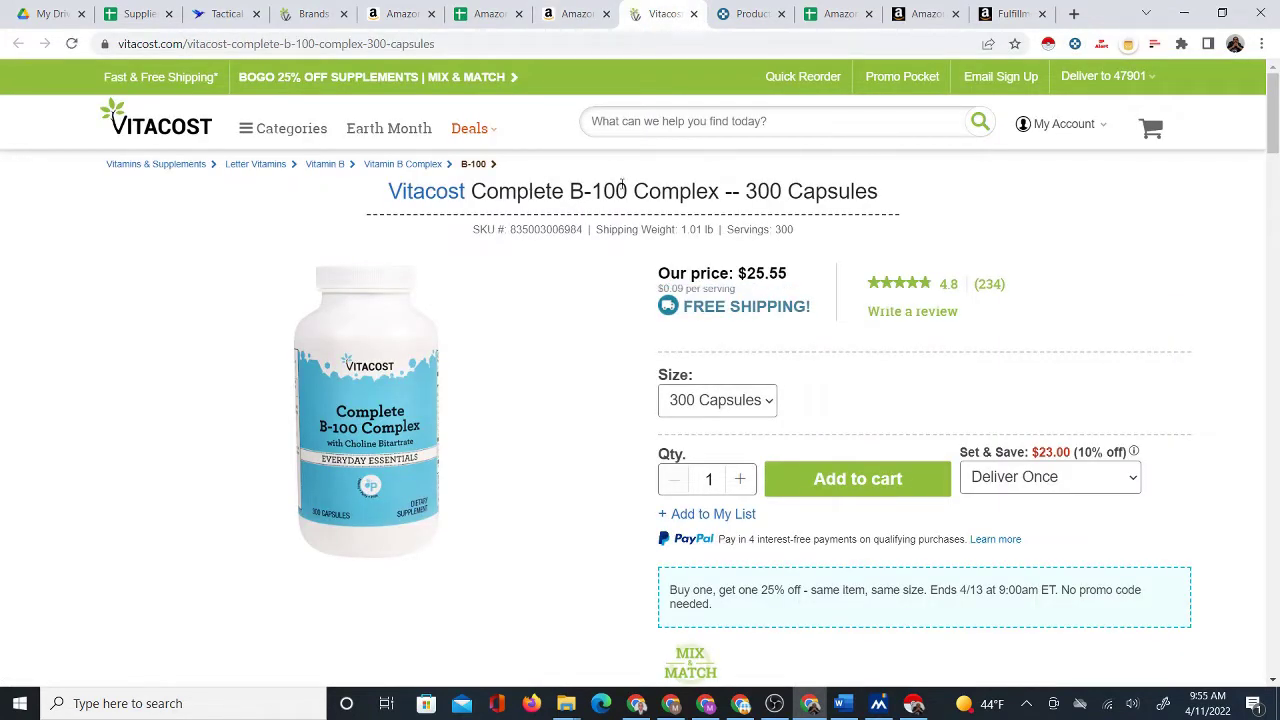
click(565, 16)
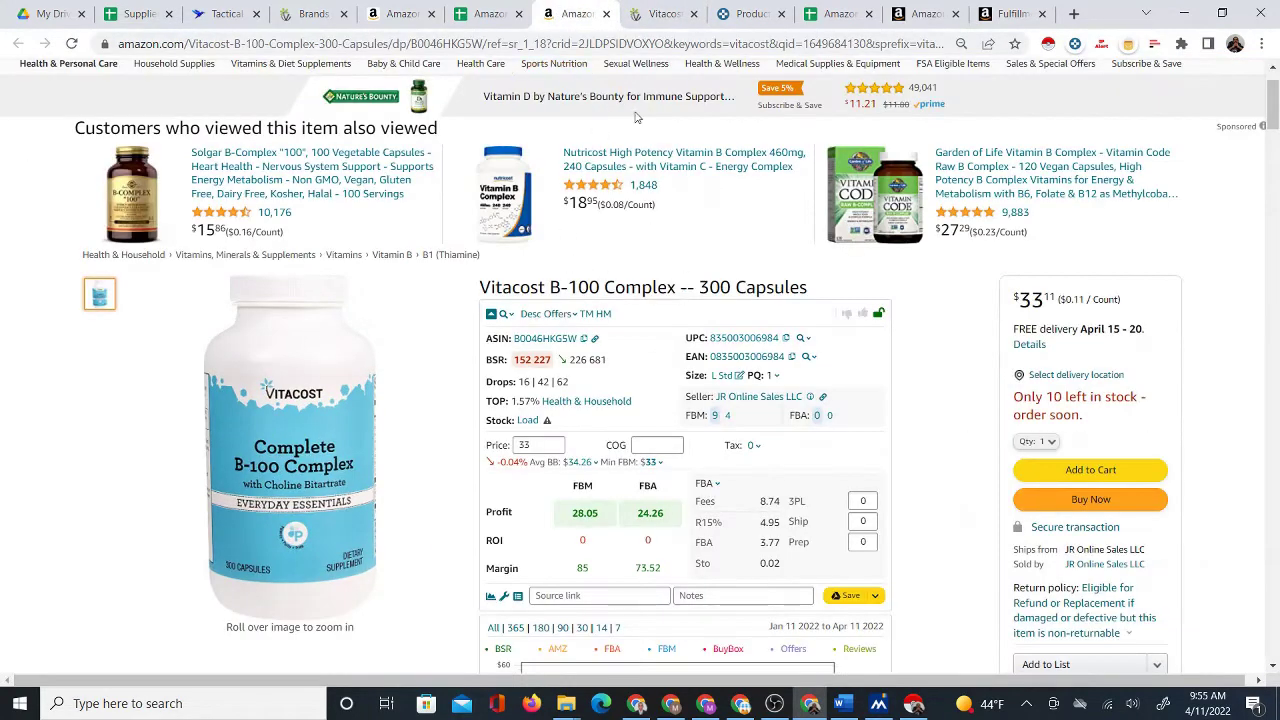
click(645, 18)
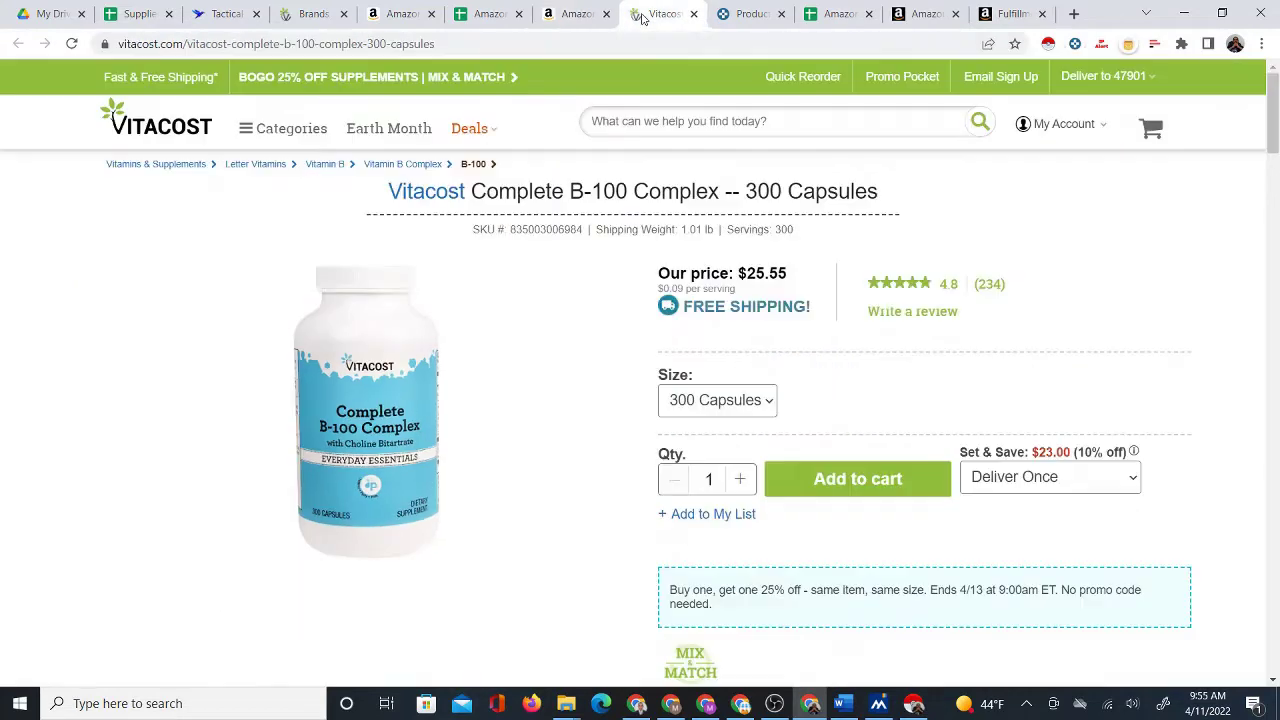
Search Google for the Amazon title "Vitacost B-100 Complex -- 300 Capsules" and examine the results for the matching Vitacost product.
click(570, 17)
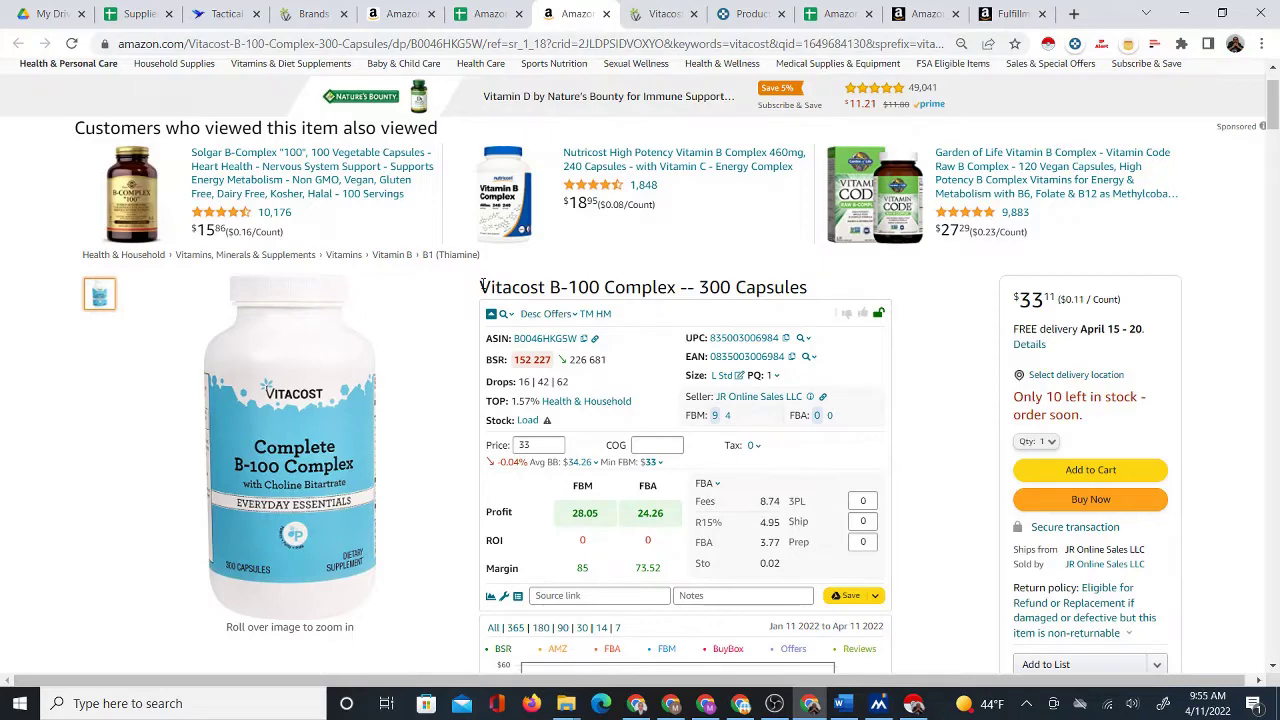
drag(481, 286, 823, 293)
right_click(762, 288)
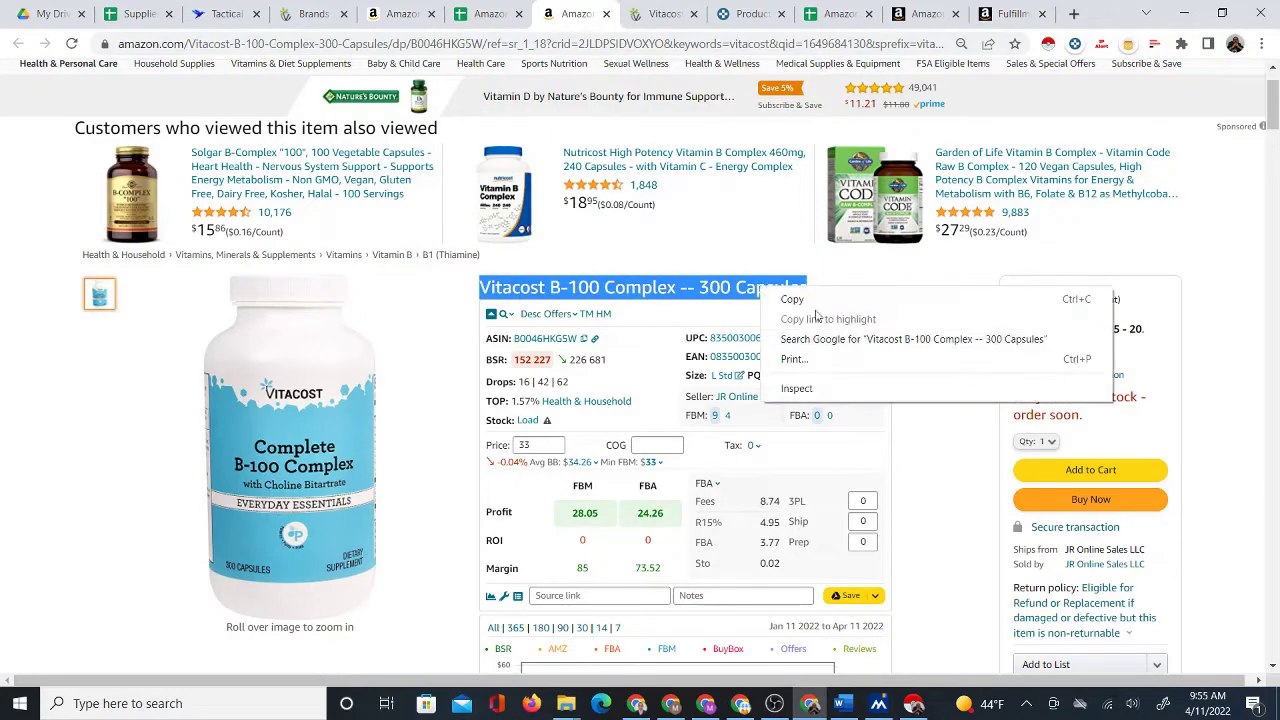
click(830, 339)
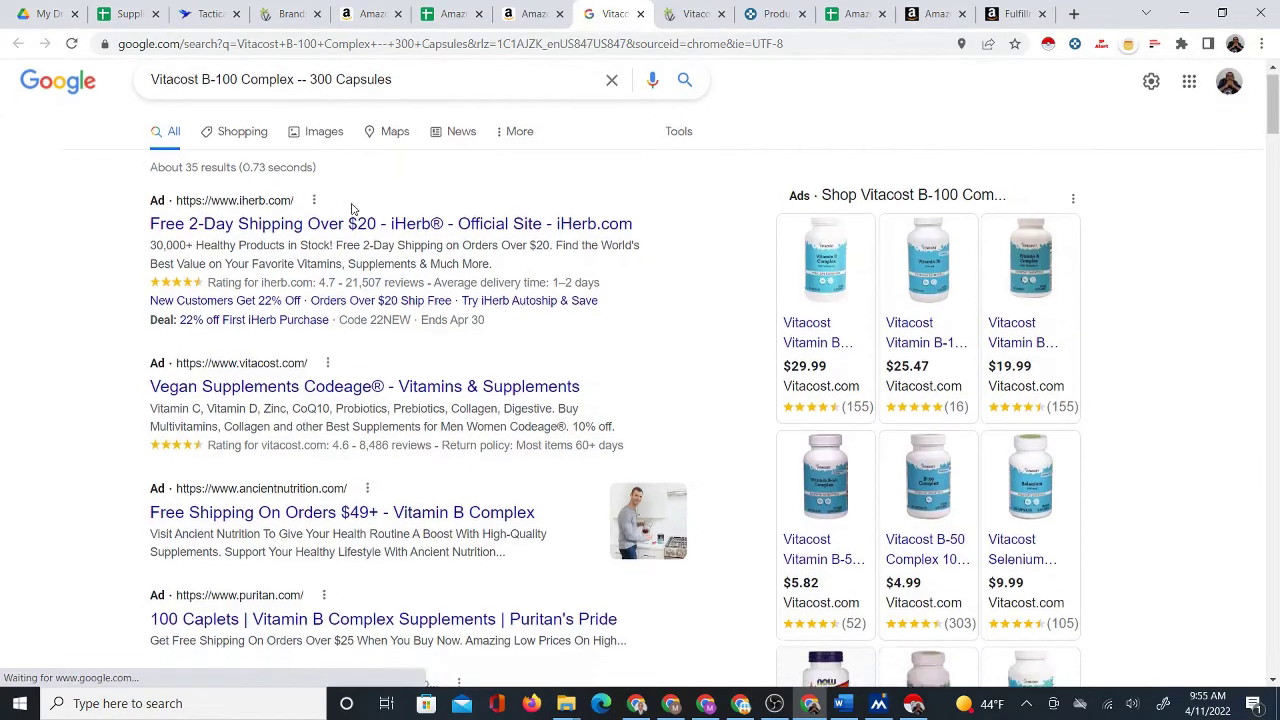
scroll(349, 200, down, 3)
scroll(350, 205, down, 2)
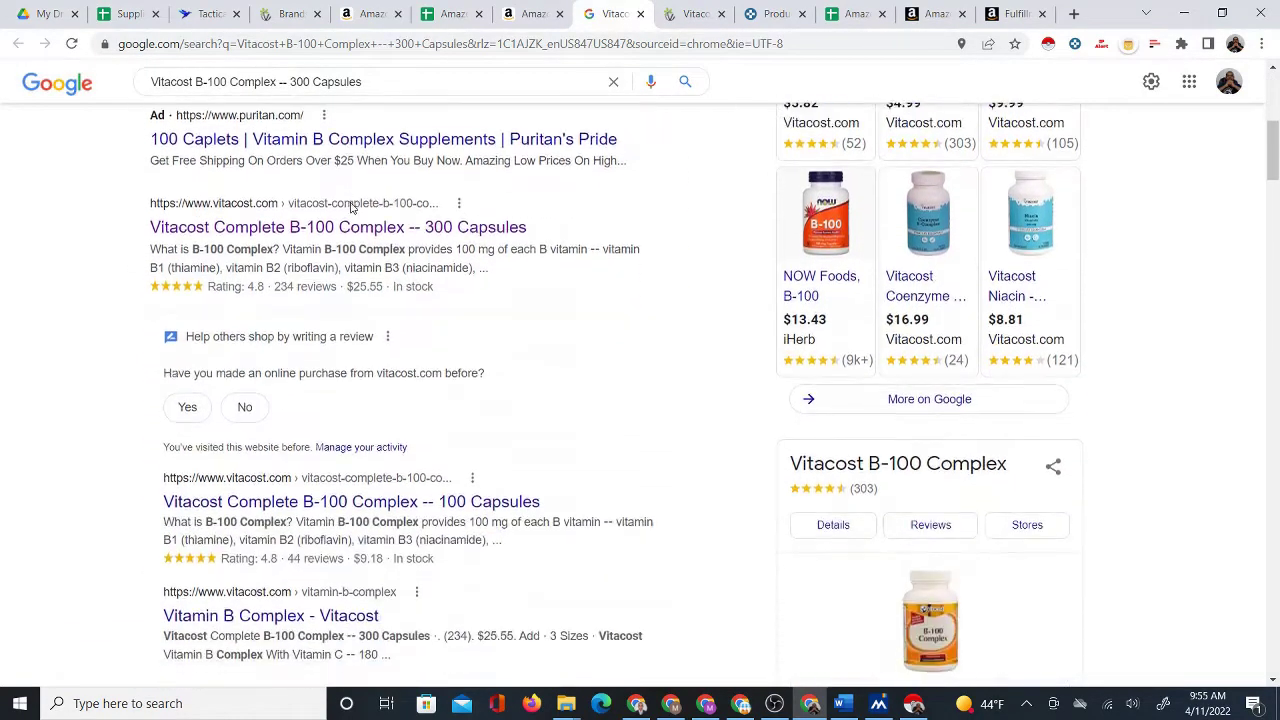
scroll(375, 400, down, 1)
scroll(343, 340, down, 2)
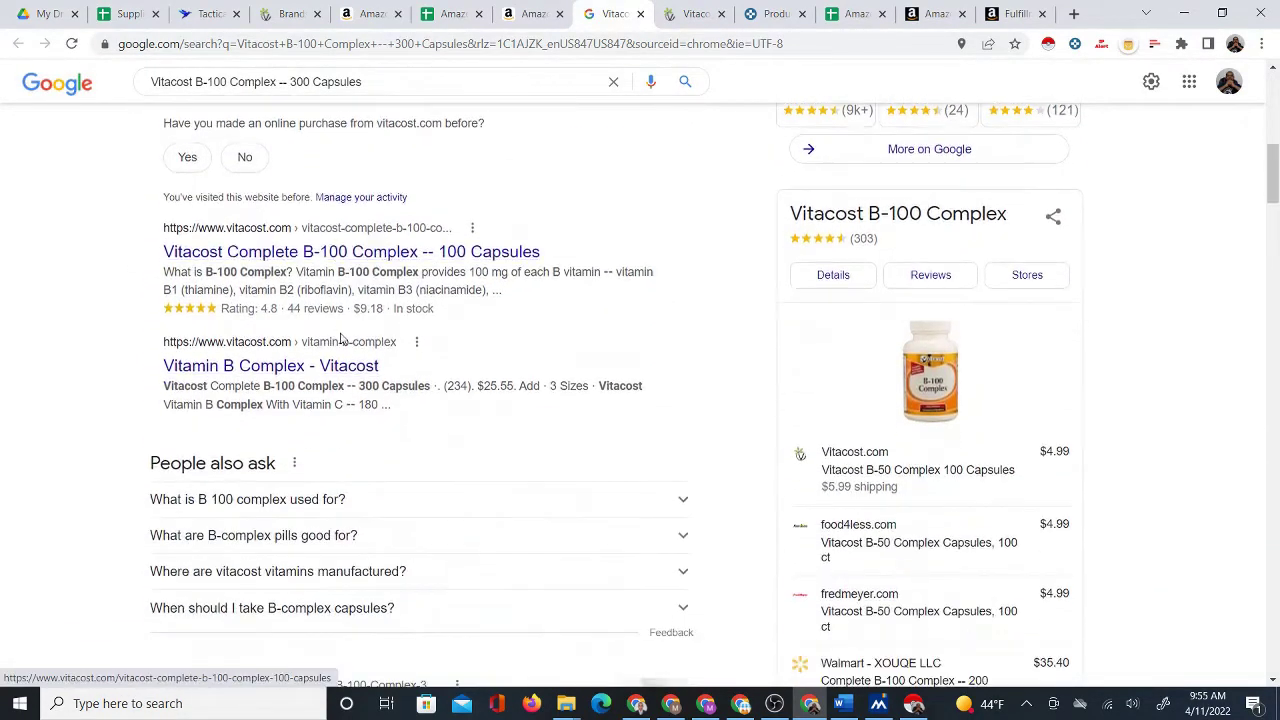
scroll(343, 342, up, 4)
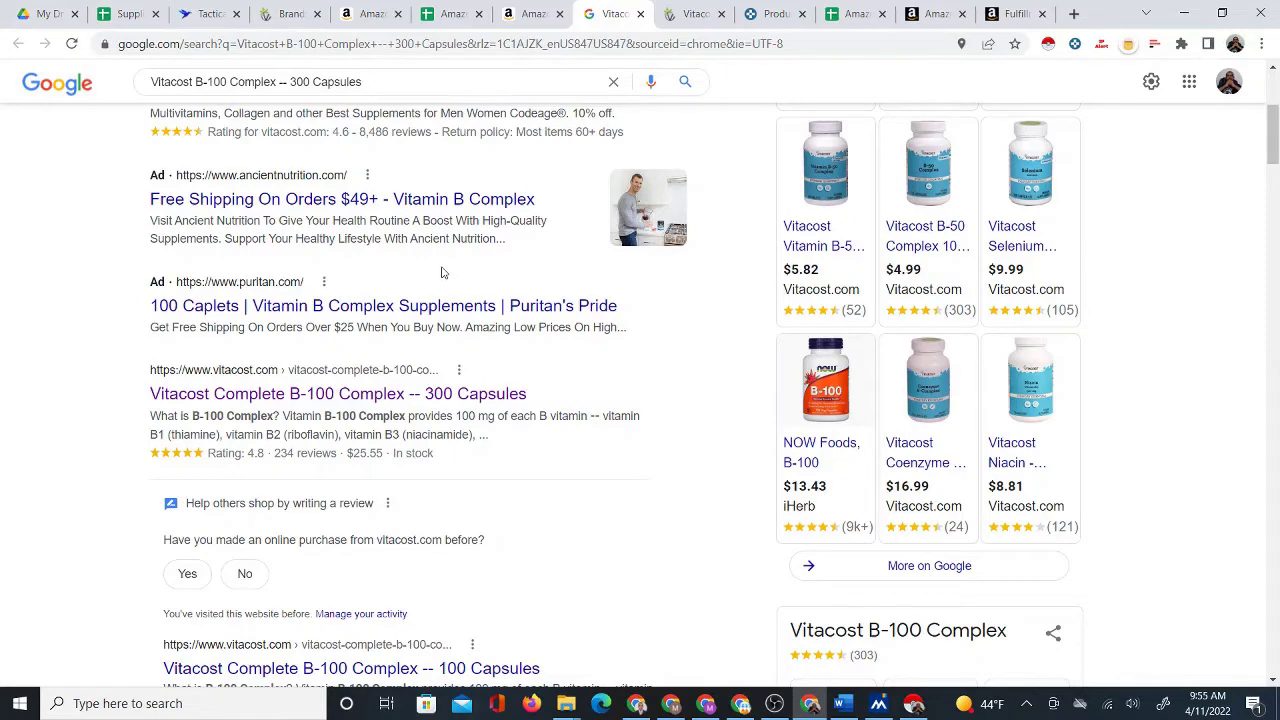
scroll(443, 272, down, 2)
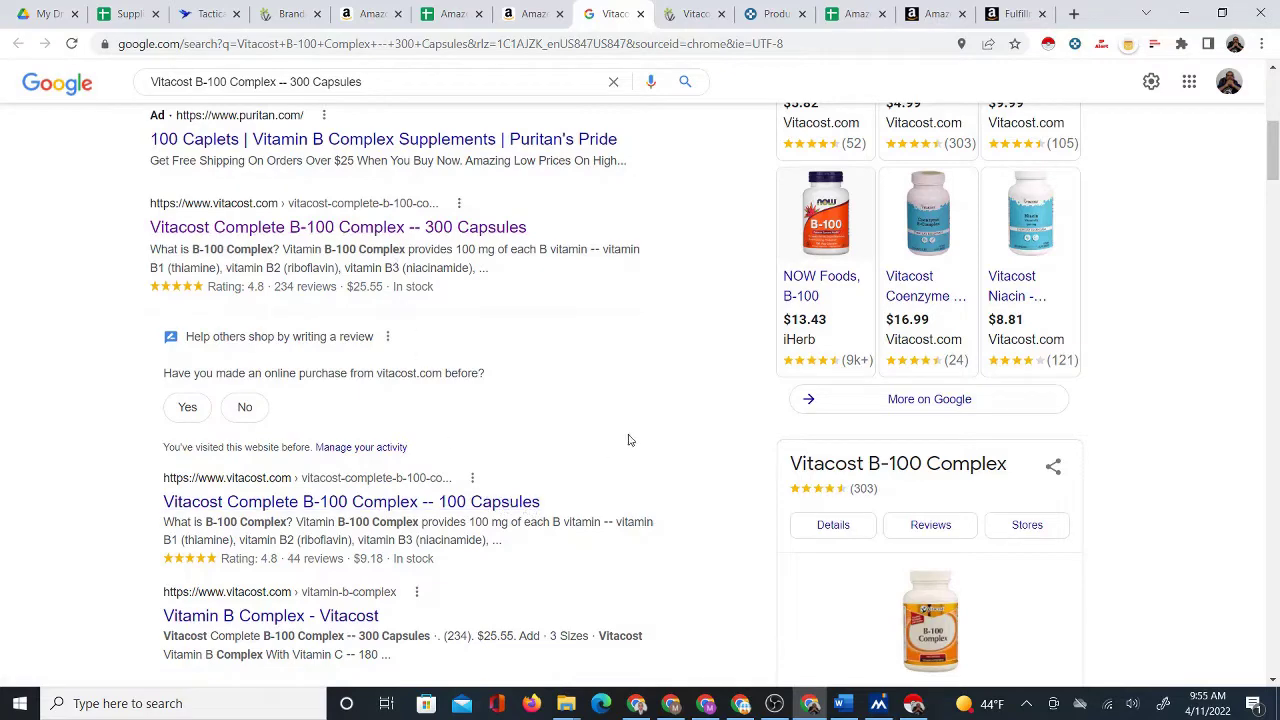
scroll(630, 436, up, 2)
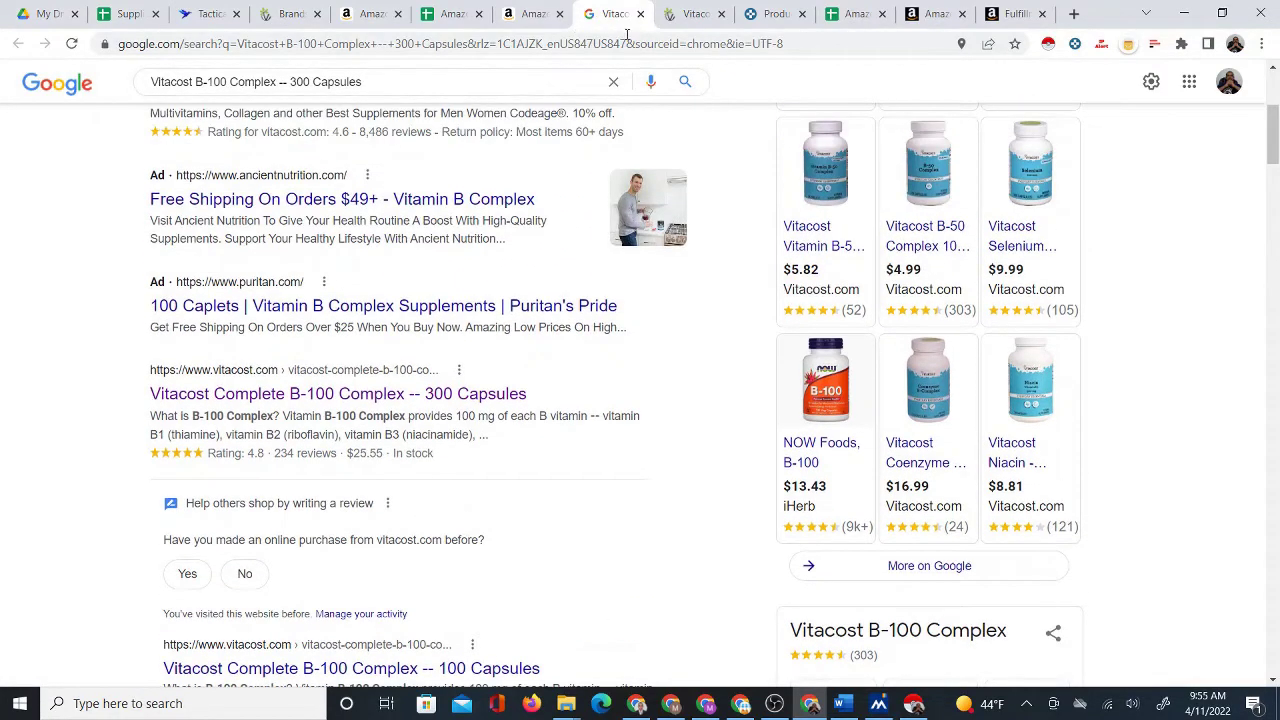
Review the Vitacost B-100 Complex 300-capsule product on Vitacost, Google and Amazon, then return to its source link in the Amazon AutoSourcer sheet.
click(688, 14)
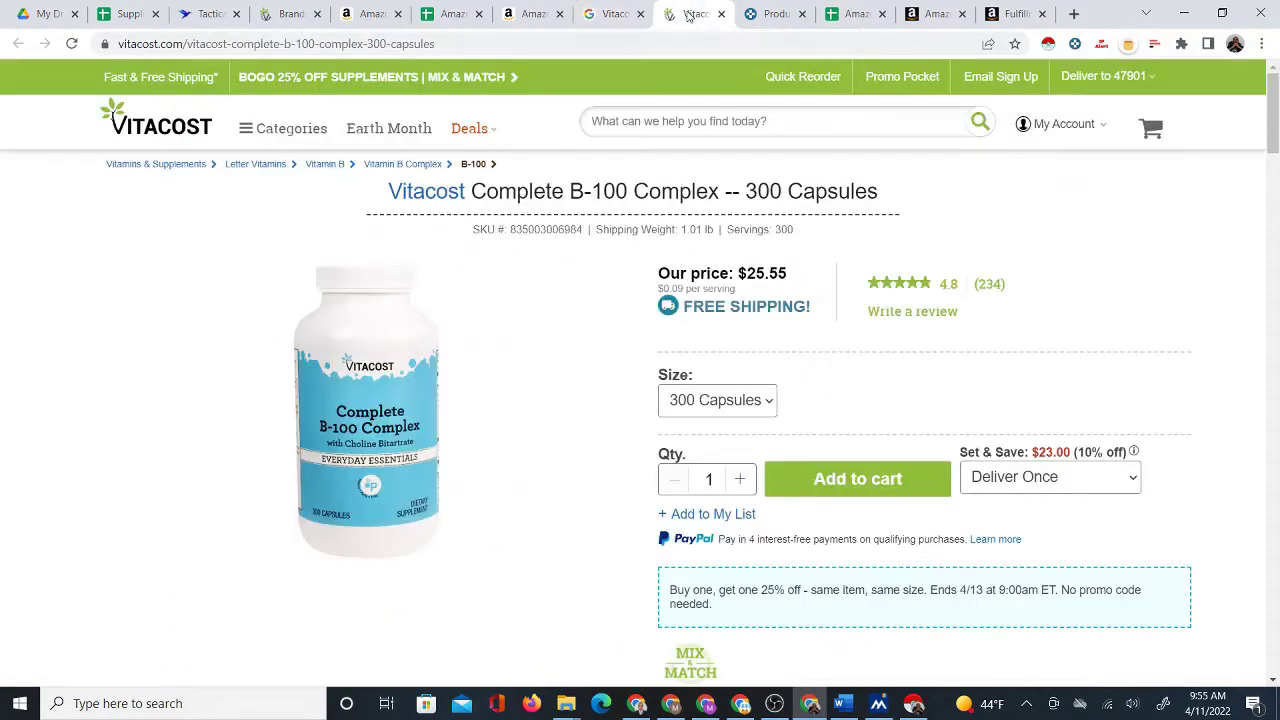
click(612, 16)
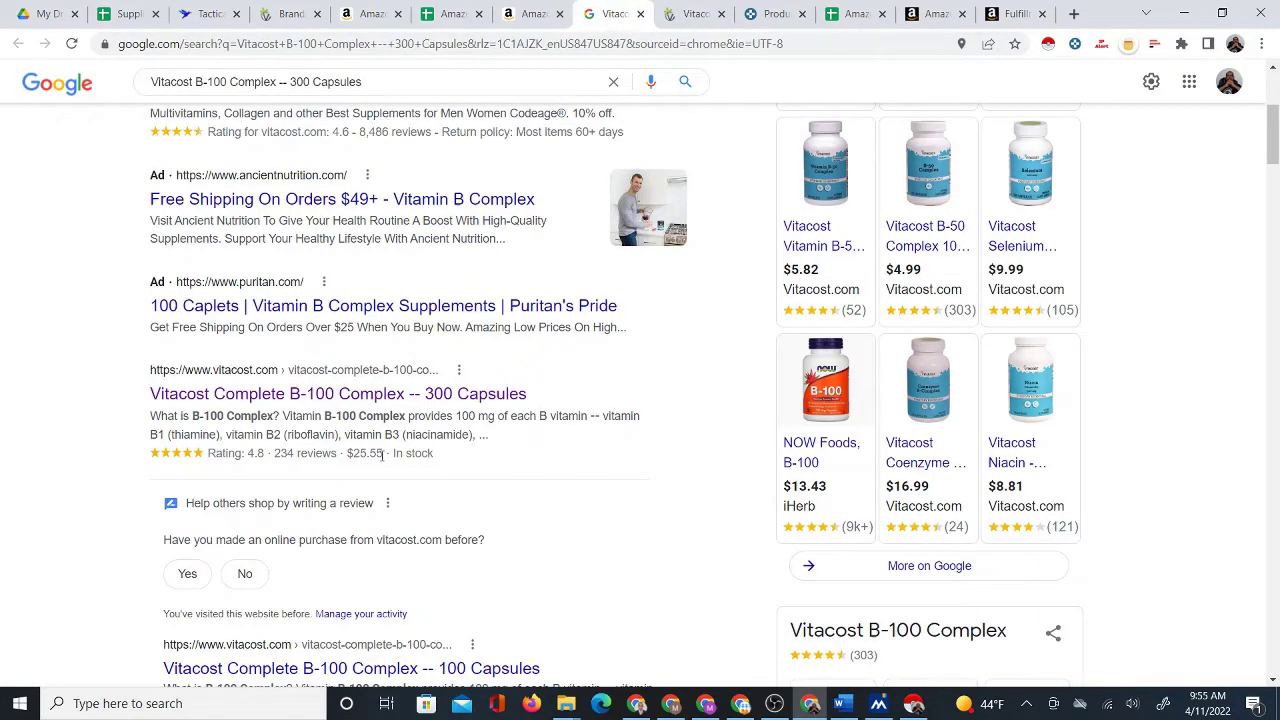
click(526, 16)
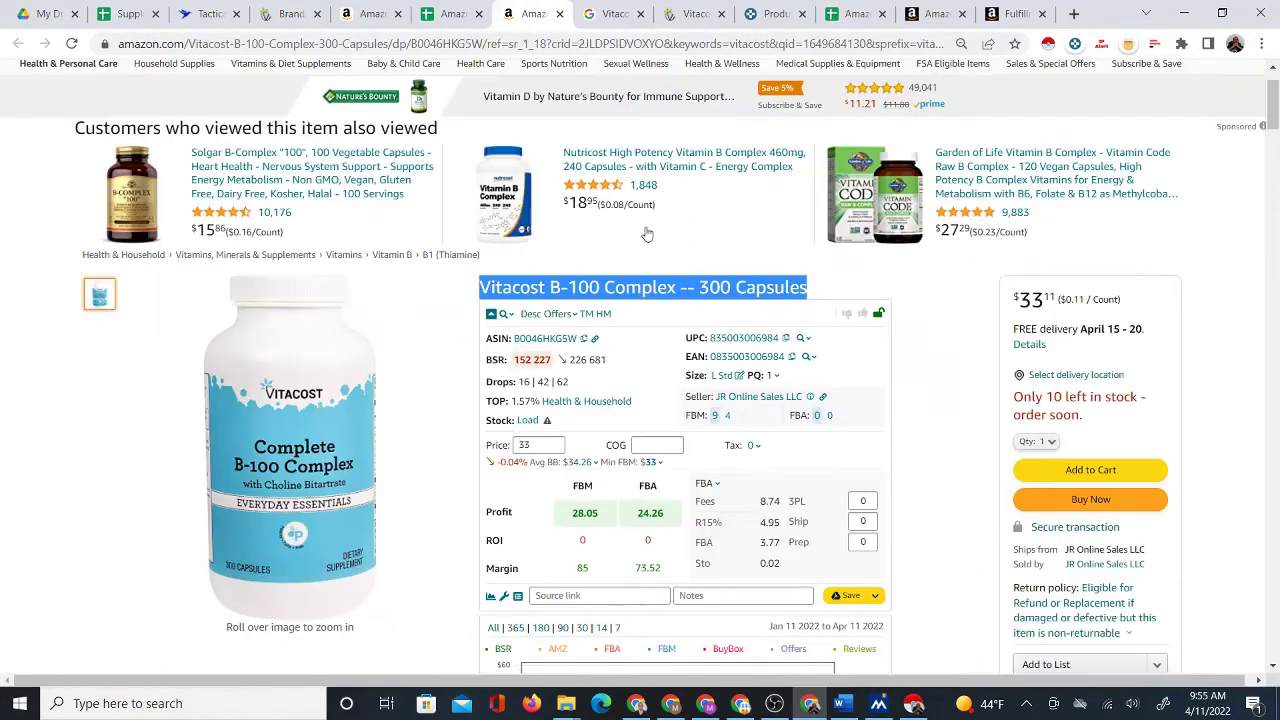
key(ctrl+shift+Tab)
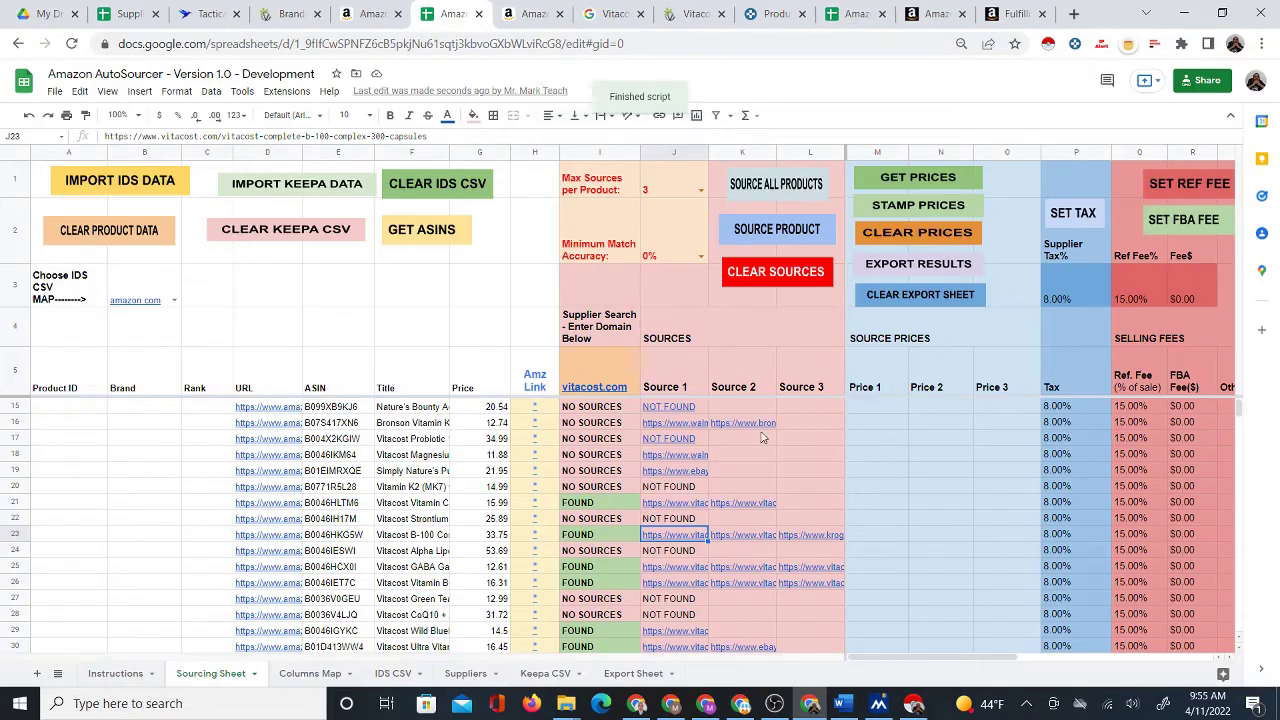
mouse_move(685, 541)
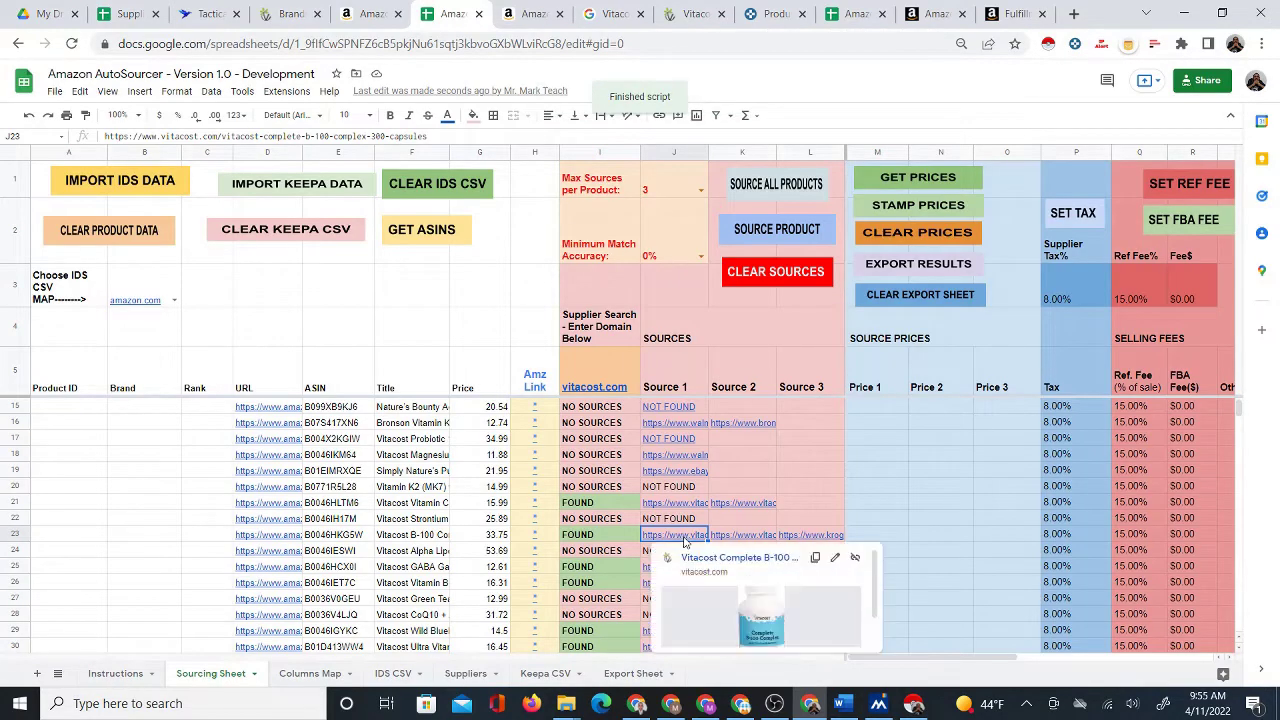
Open the Amazon listing and the Source 1 page for the GABA product in row 25, placing the Vitacost page after the Amazon one.
click(622, 567)
scroll(640, 560, down, 1)
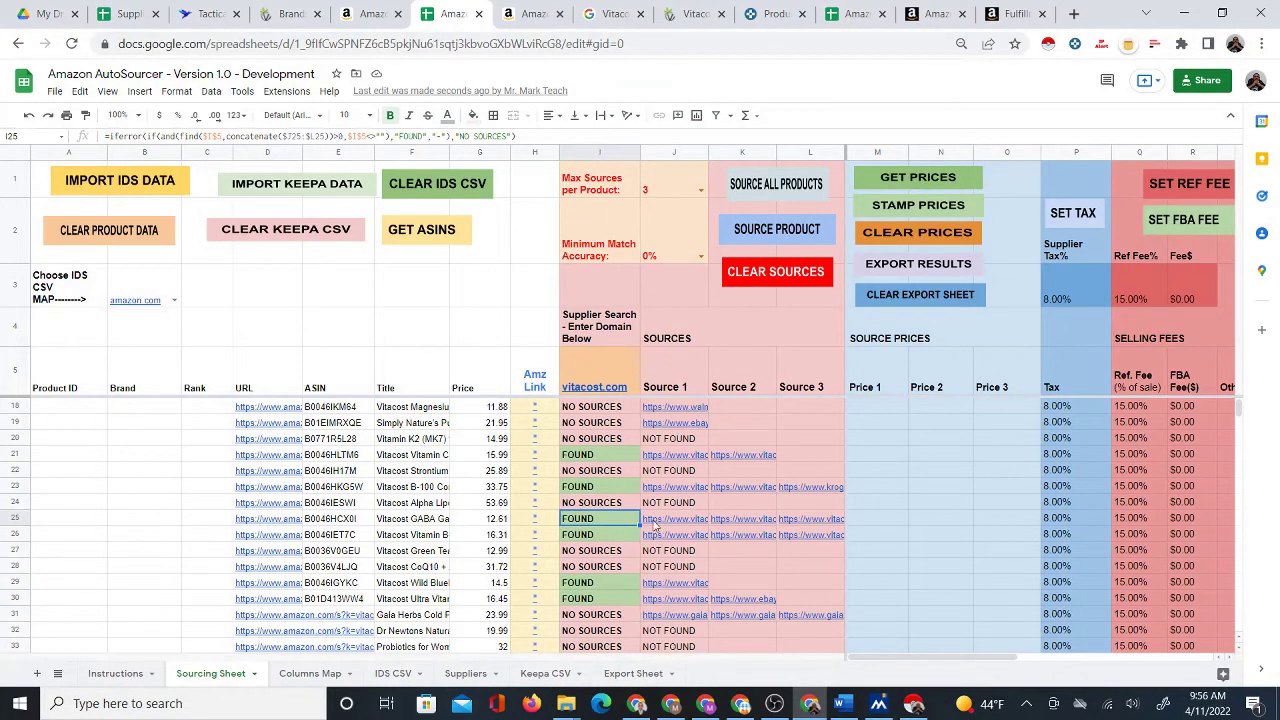
click(540, 519)
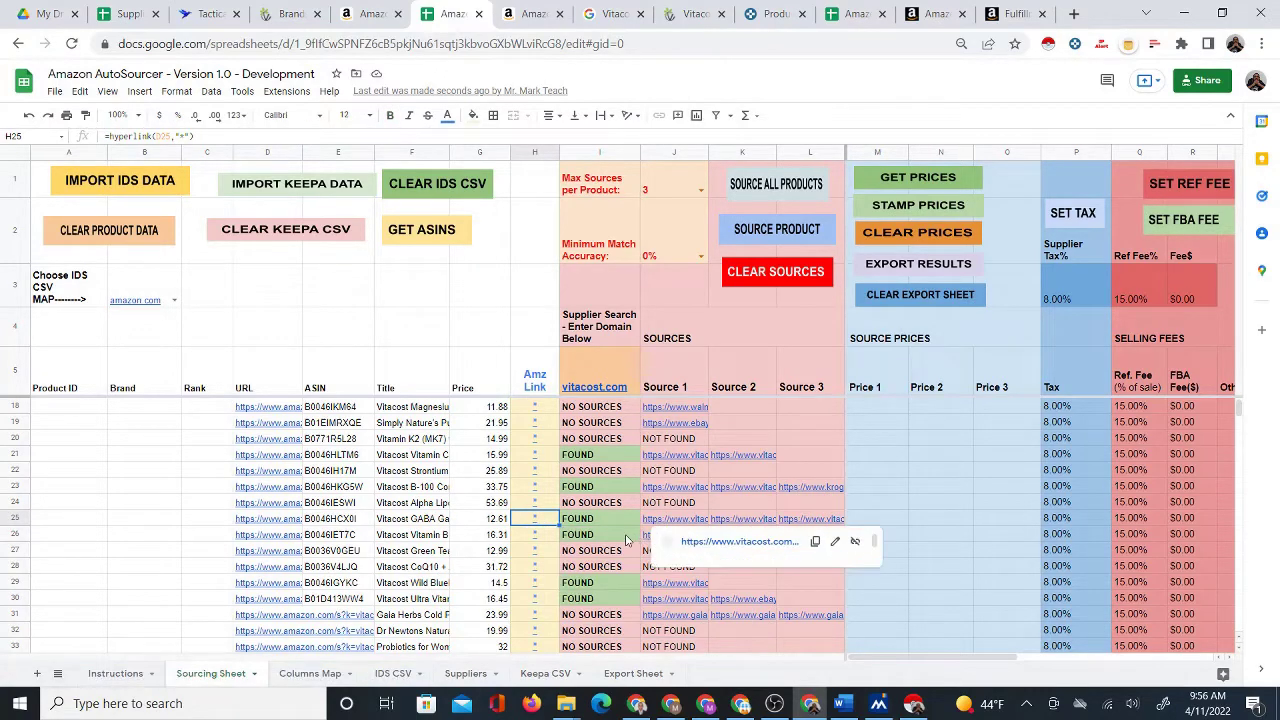
click(559, 548)
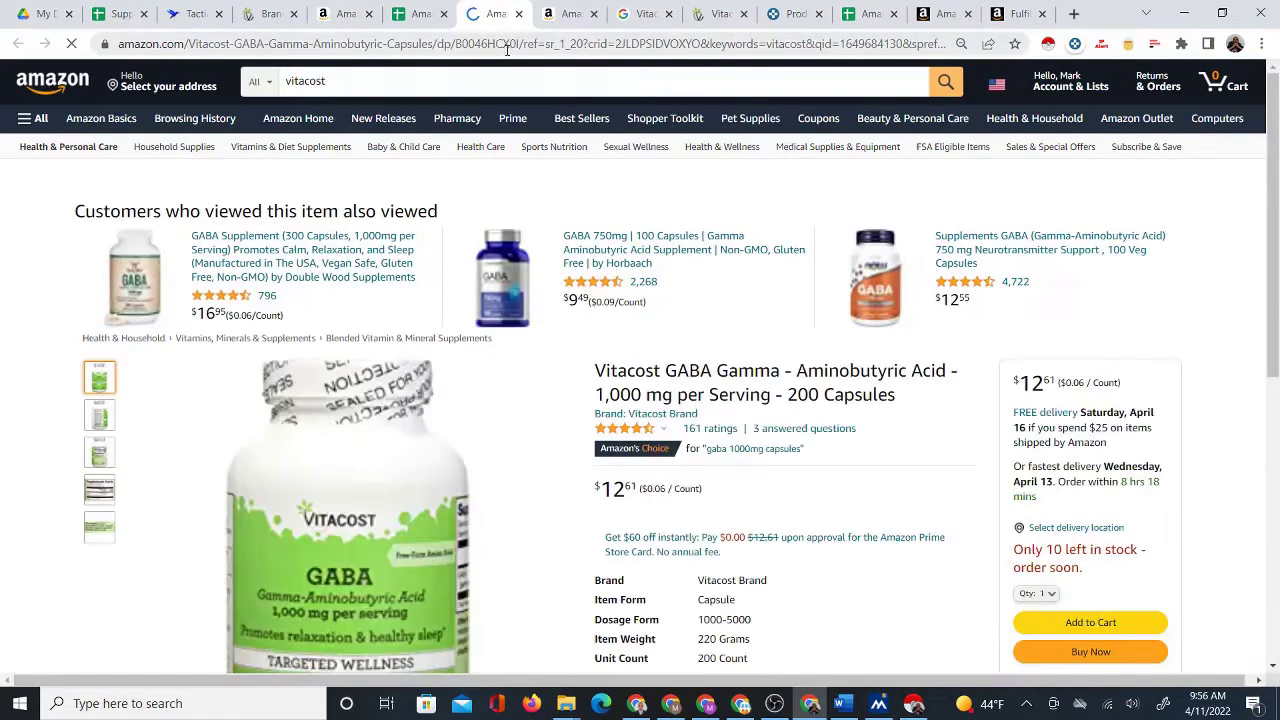
click(420, 14)
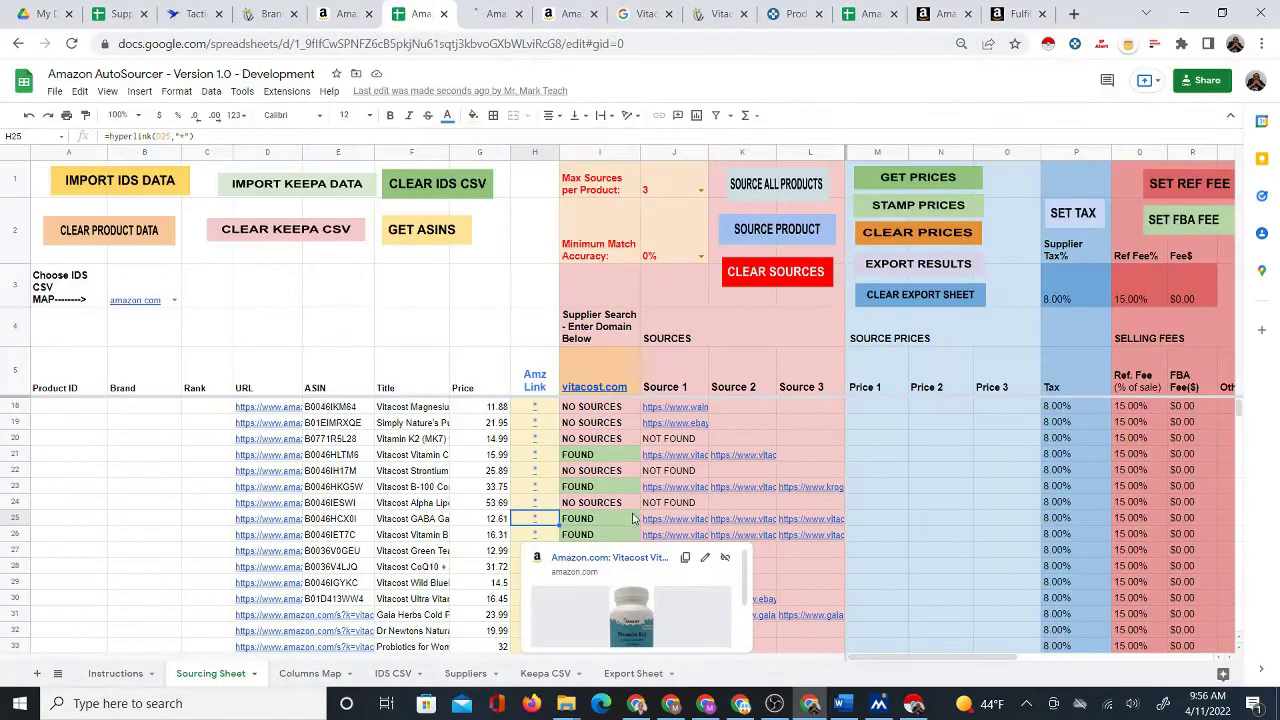
click(675, 521)
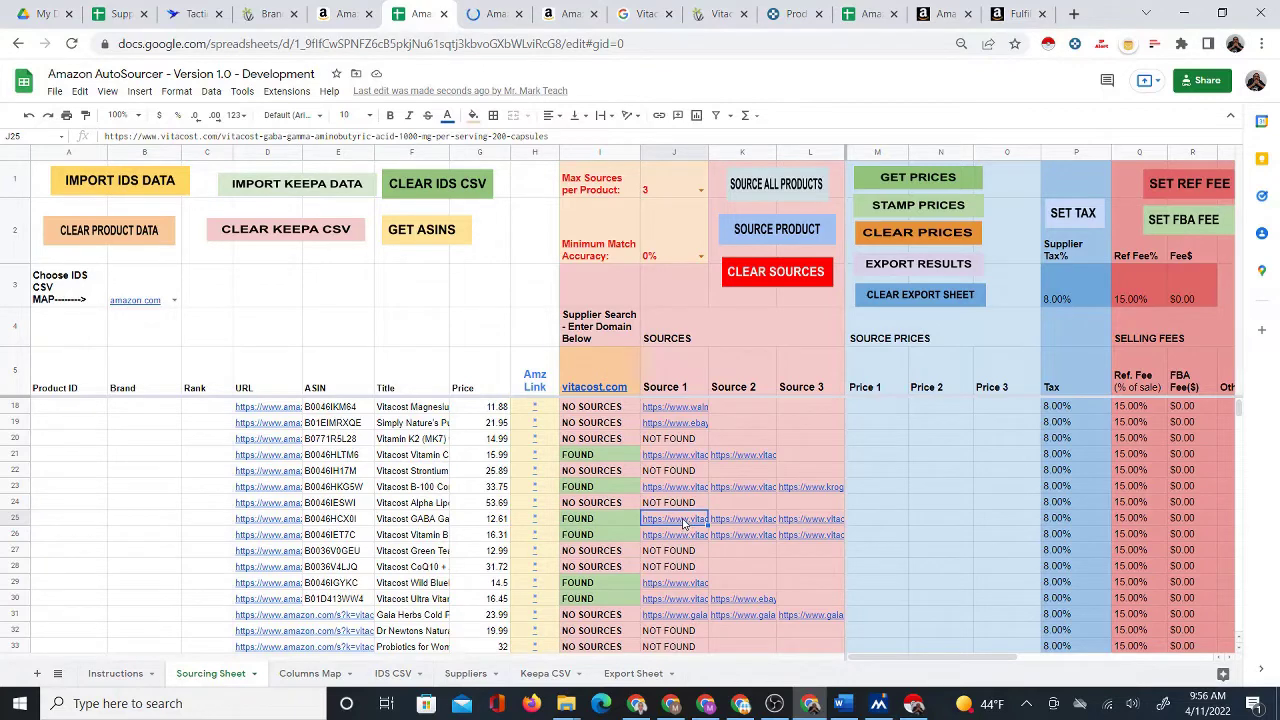
click(696, 548)
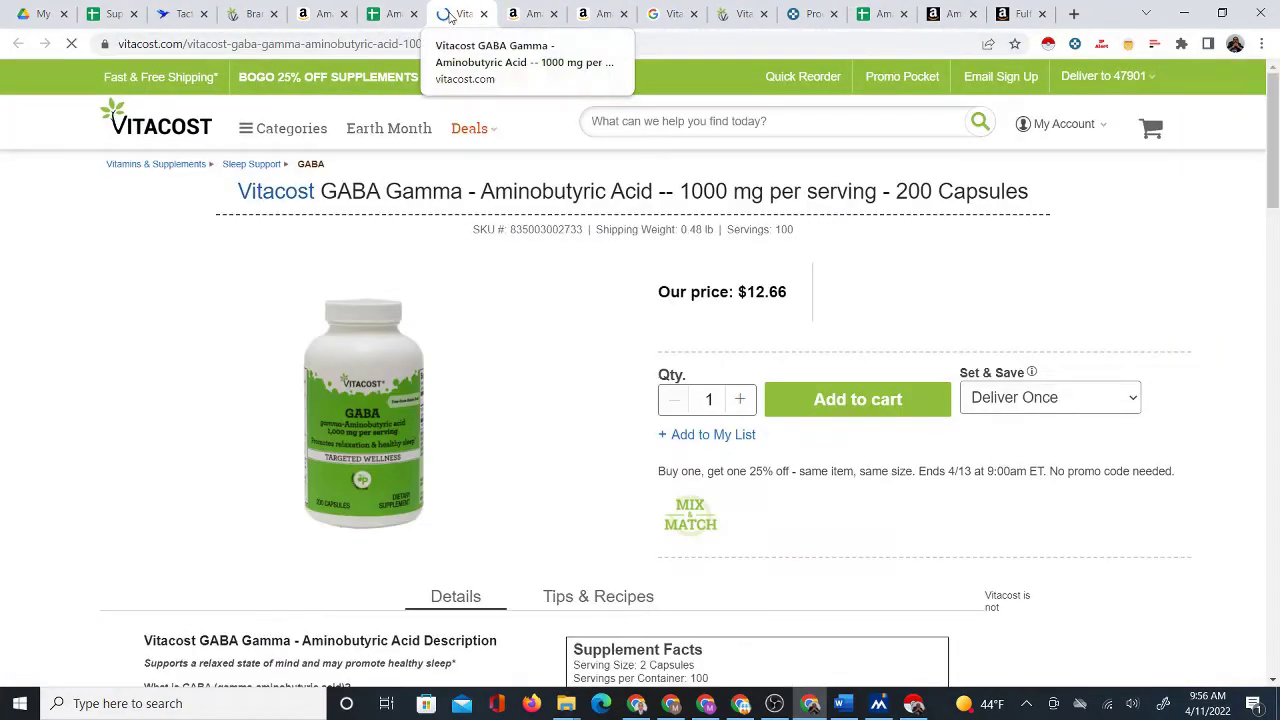
drag(450, 17, 518, 20)
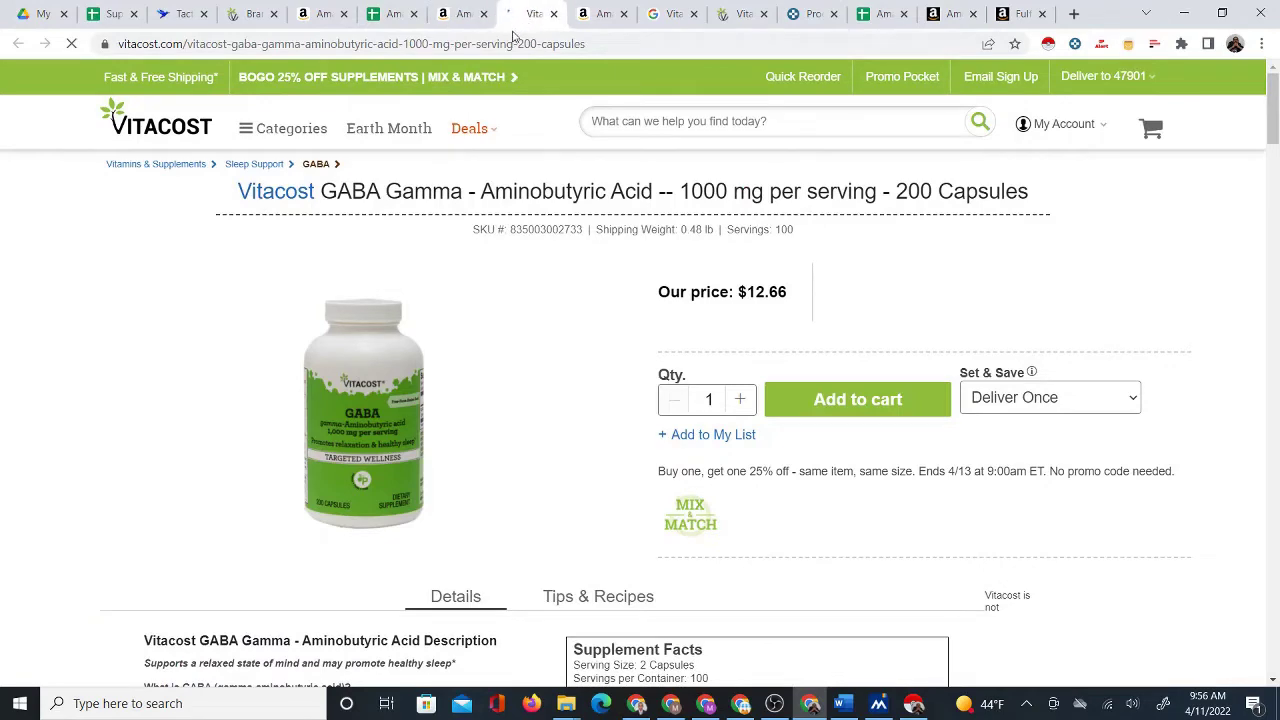
Compare the GABA 200-capsule product's title, bottle image and price between the Amazon listing and the Vitacost page.
click(460, 16)
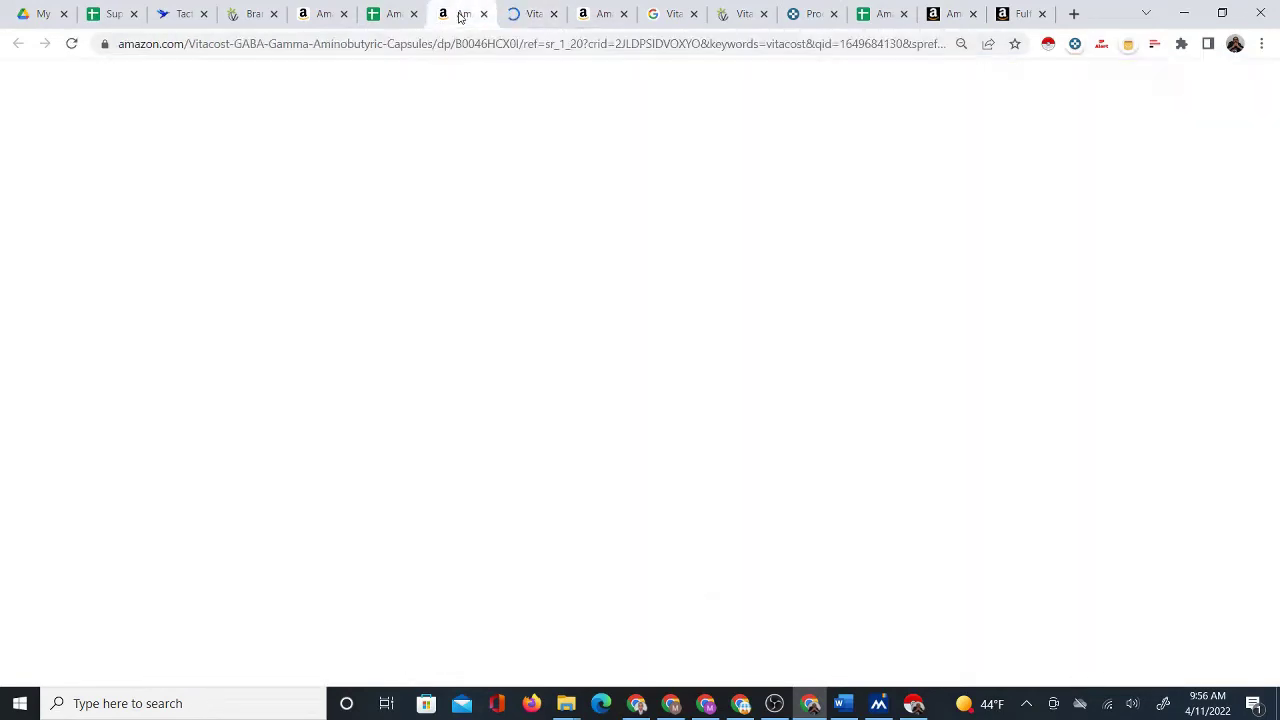
click(533, 20)
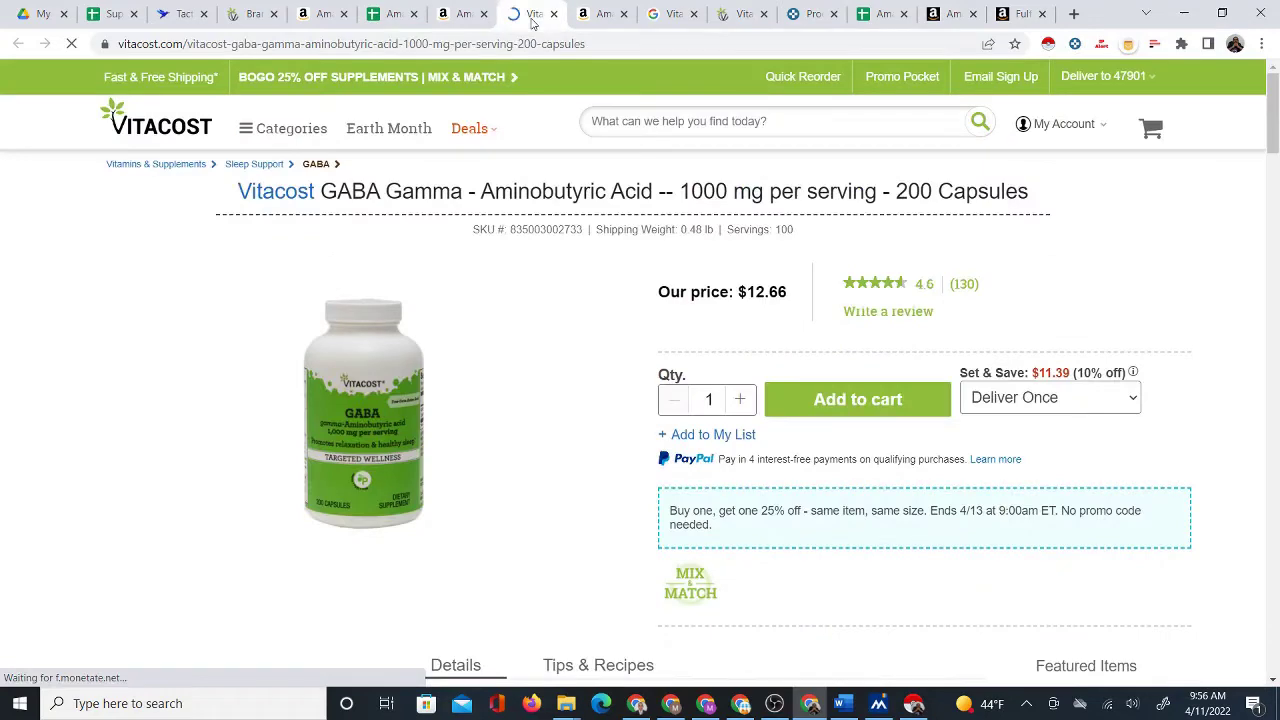
click(460, 16)
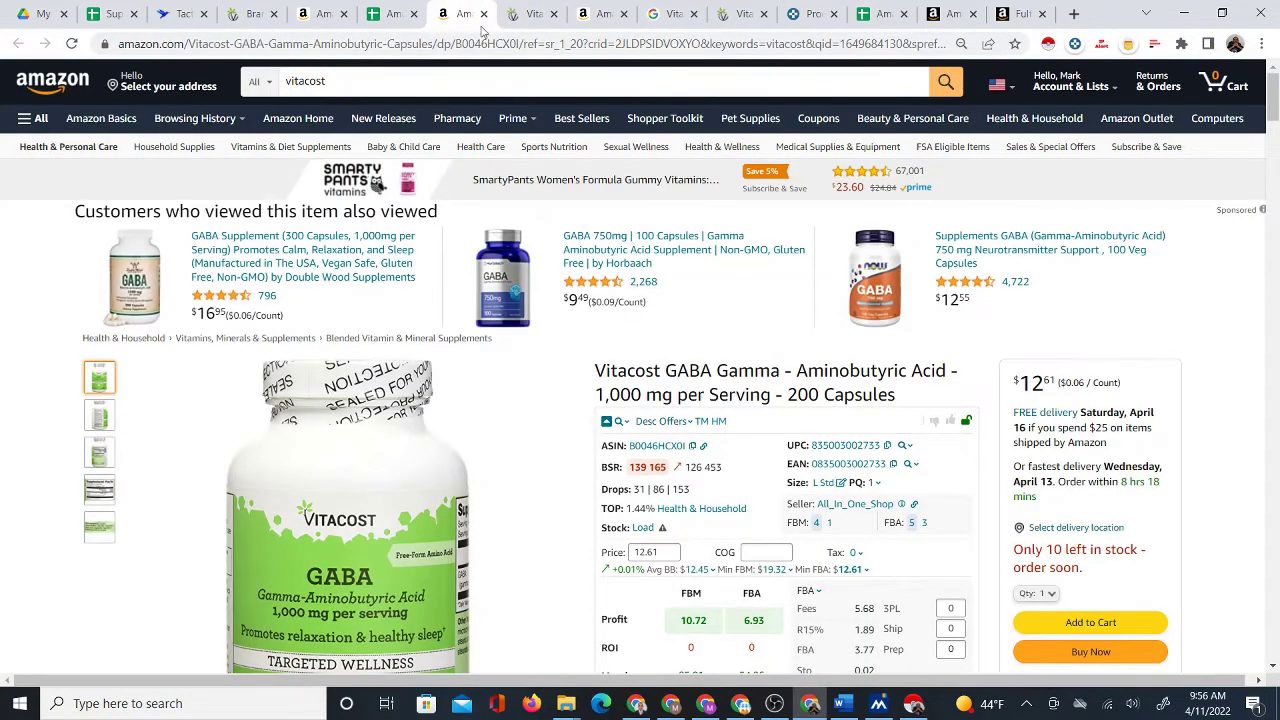
click(529, 18)
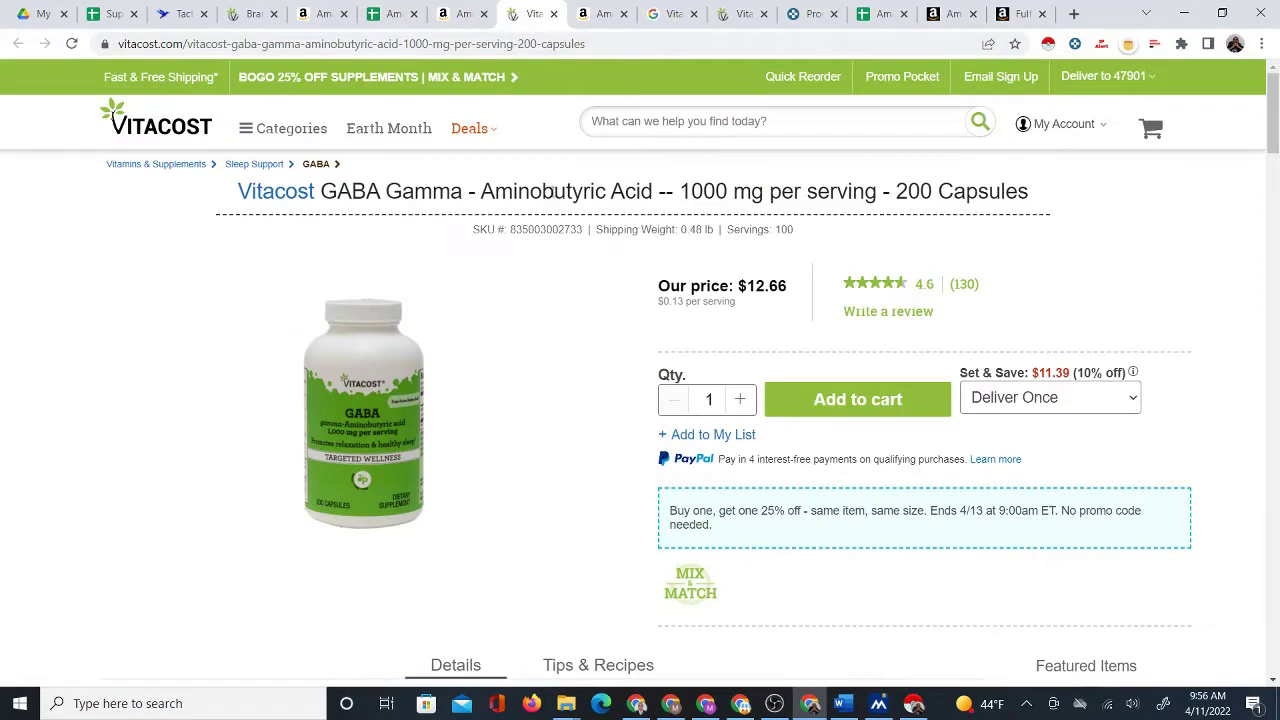
click(456, 14)
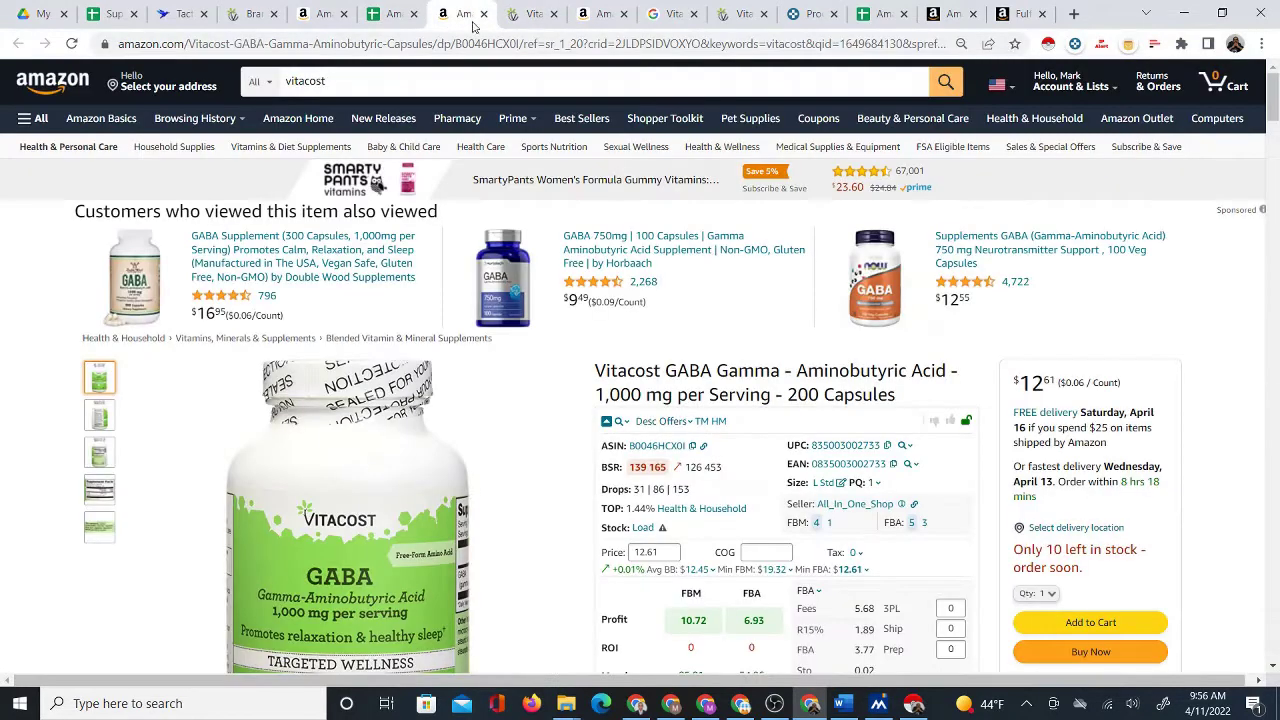
click(529, 18)
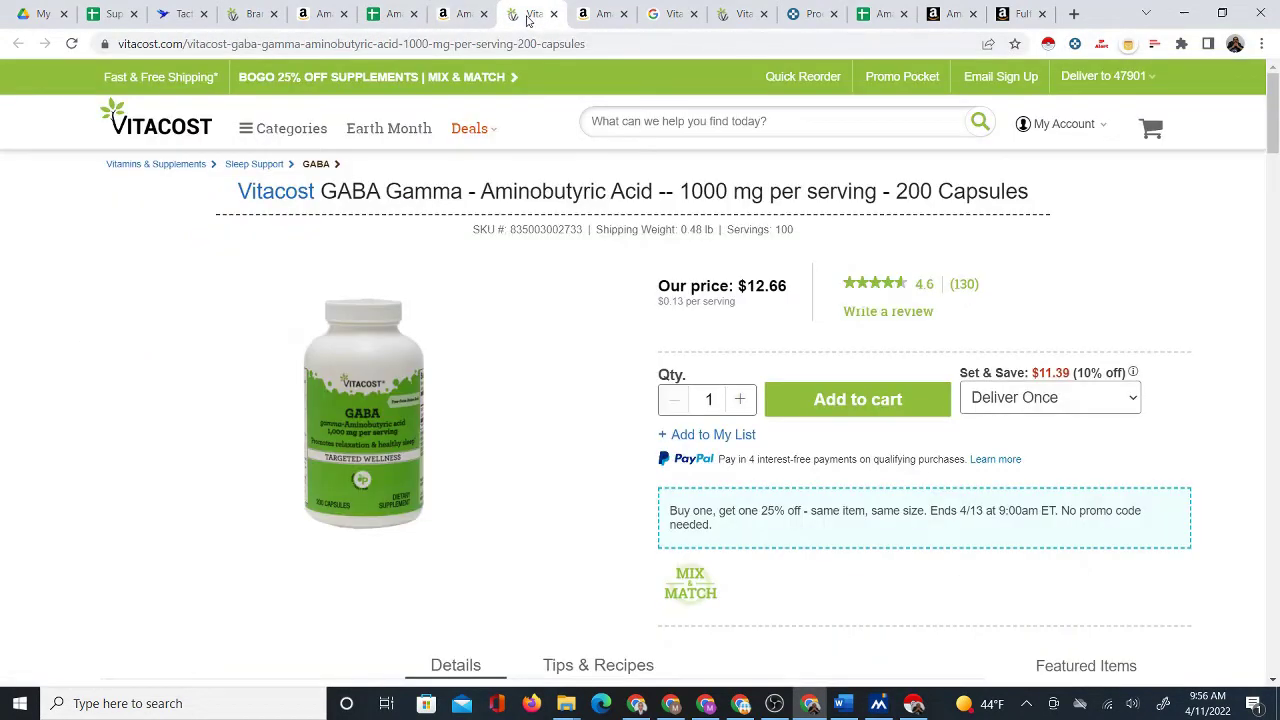
Close both GABA product pages and return to the Amazon AutoSourcer sheet.
click(553, 14)
click(484, 14)
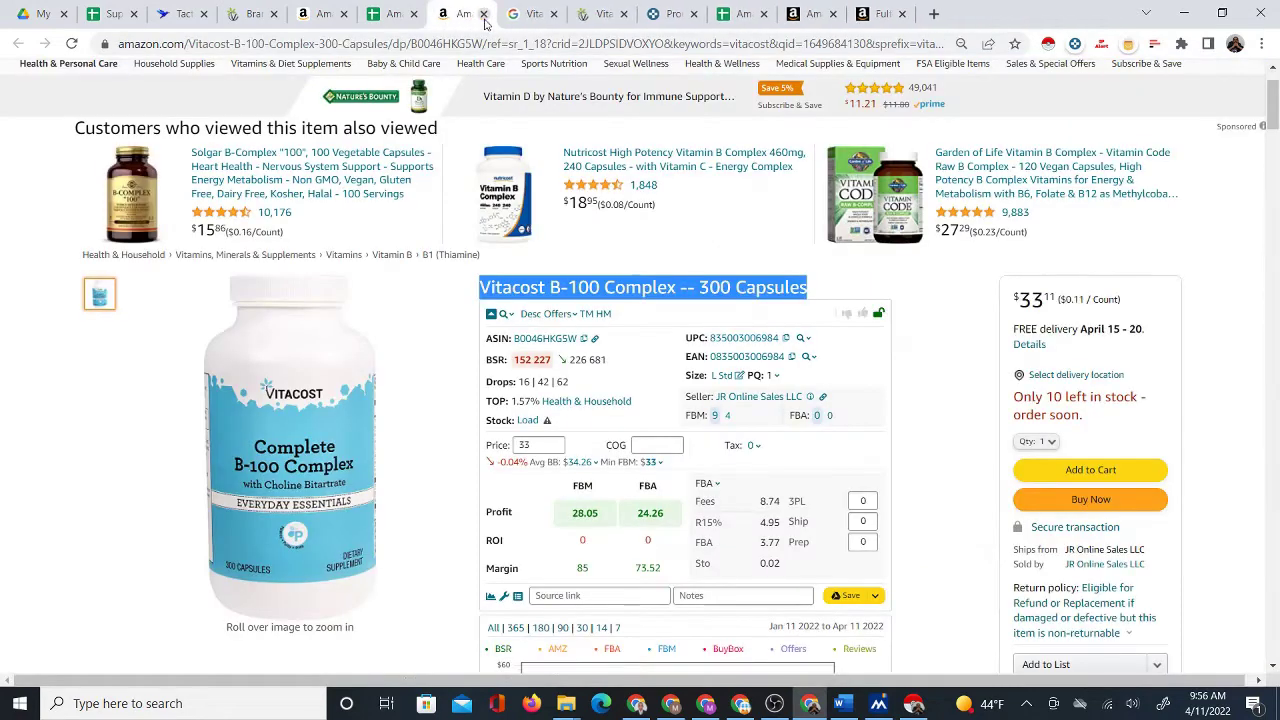
click(398, 14)
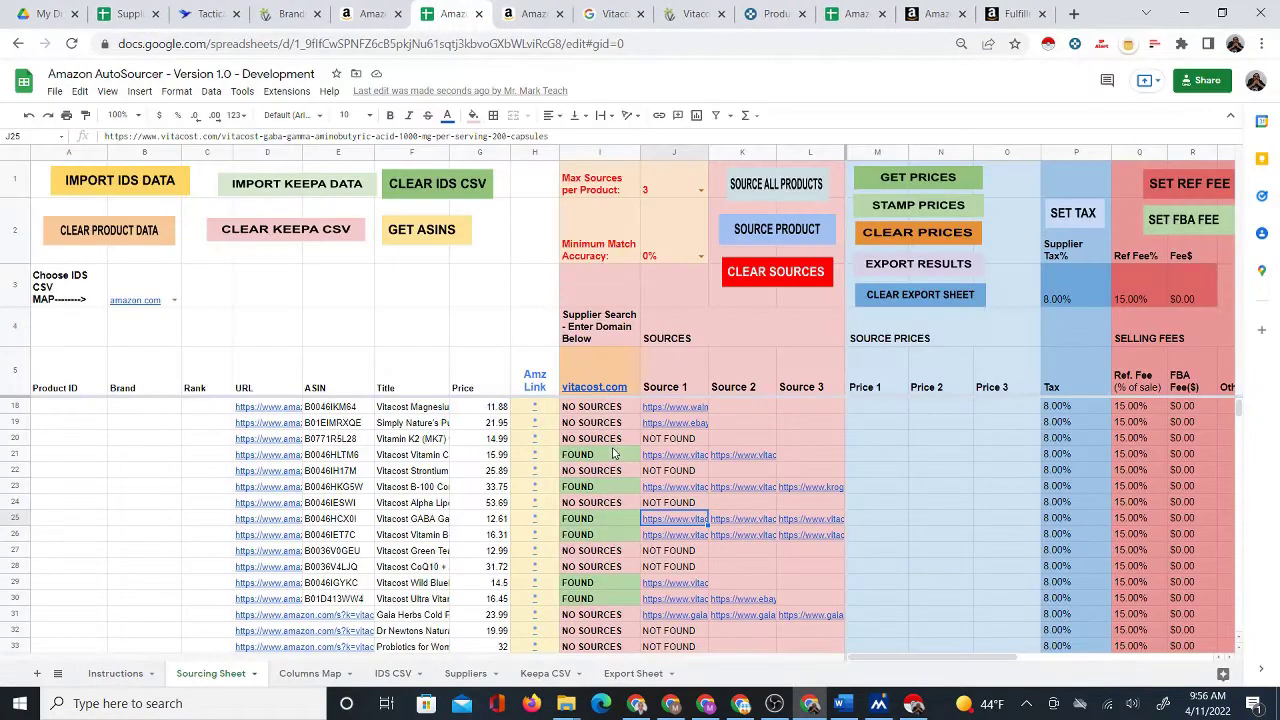
Open the Amazon listing and the Source 1 page for the Vitamin B-12 product in row 26, placing the Vitacost page after the Amazon one.
click(547, 537)
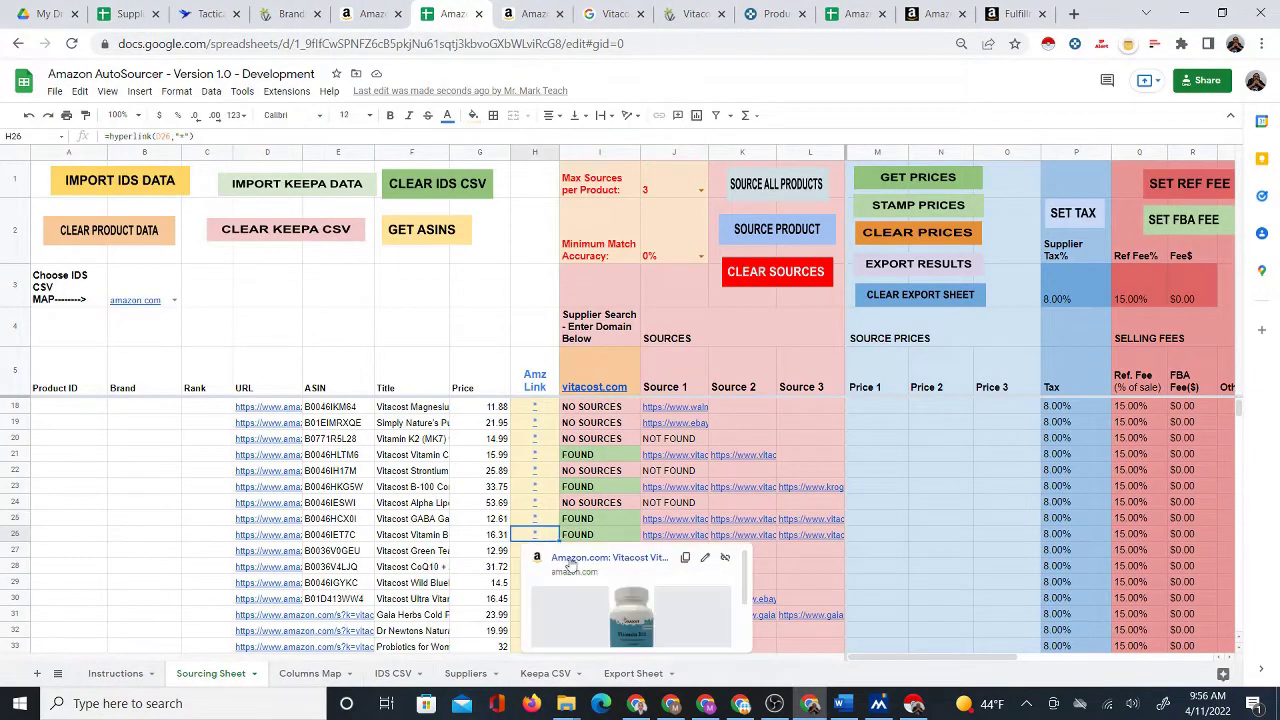
click(570, 563)
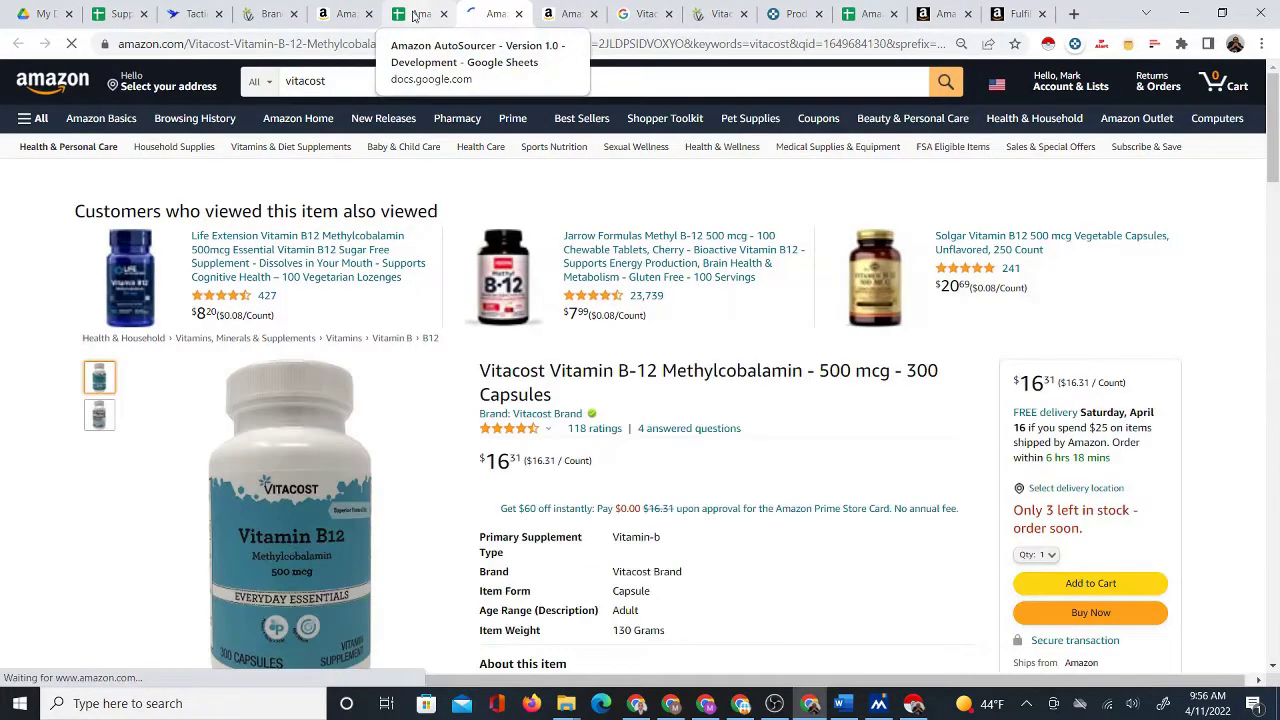
click(416, 16)
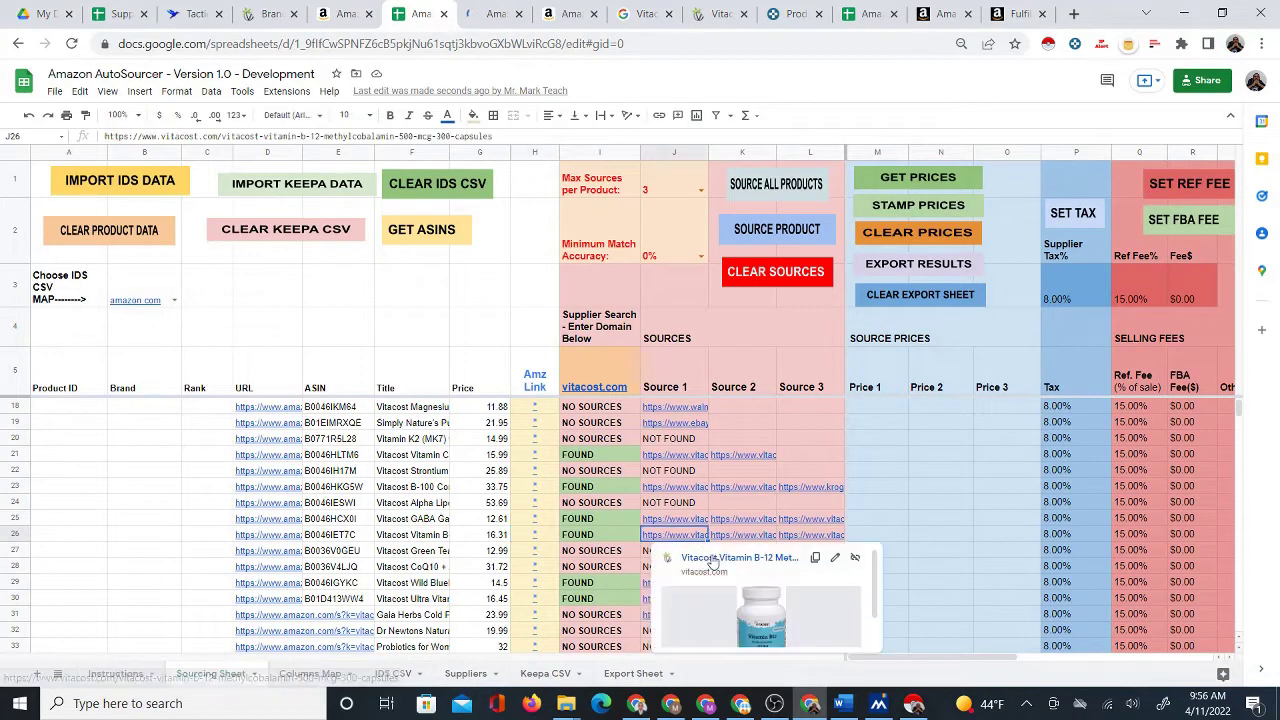
click(712, 556)
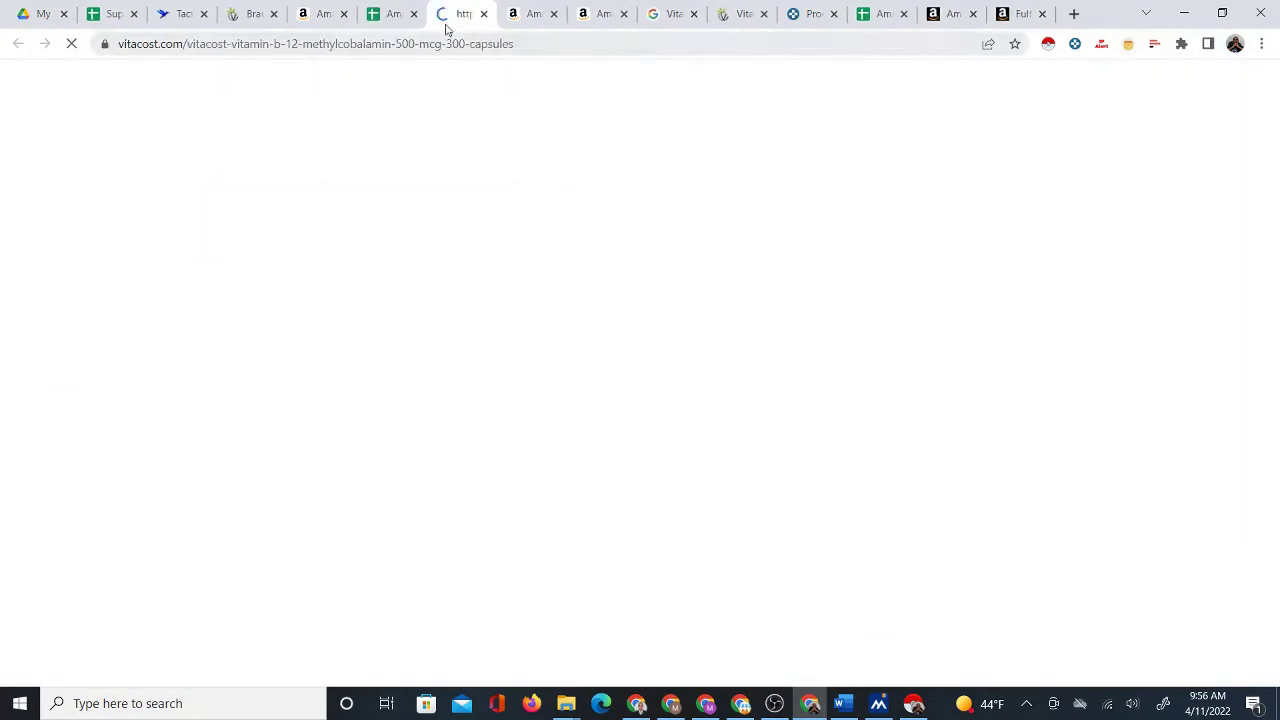
drag(455, 17, 507, 27)
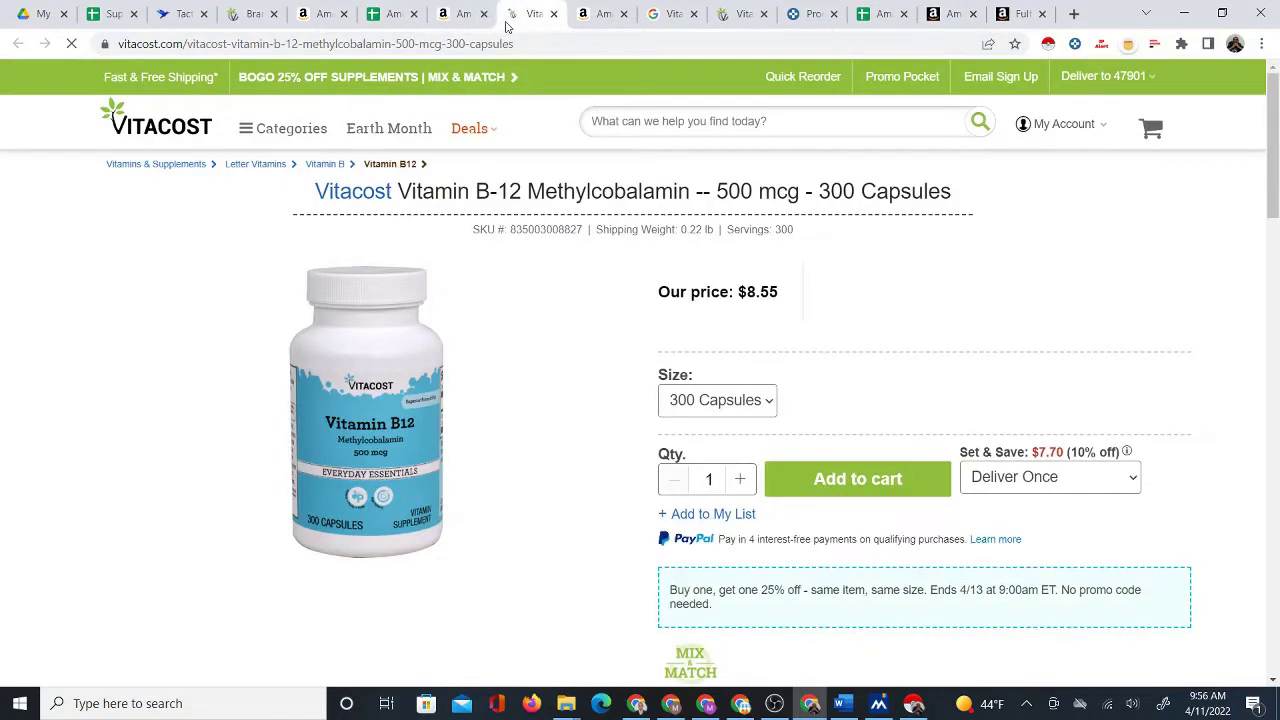
Compare the Vitamin B-12 Methylcobalamin 300-capsule product and its price between the Amazon listing and the Vitacost page.
click(449, 18)
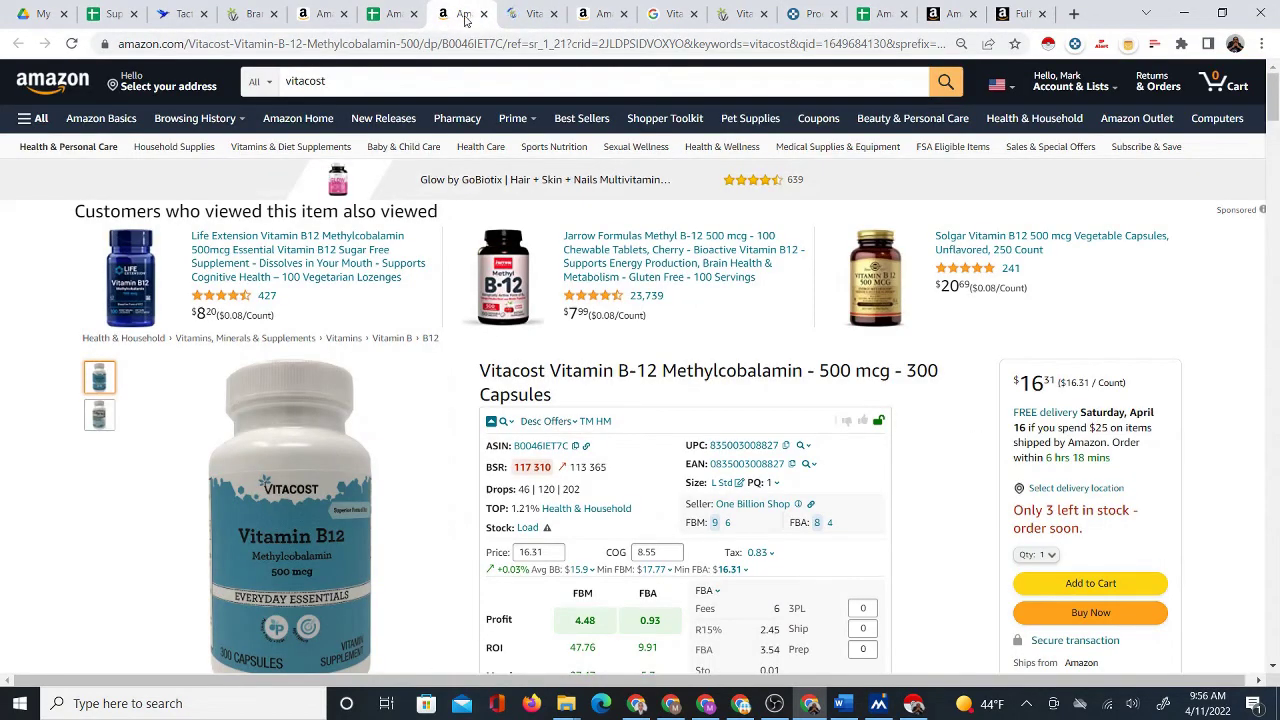
click(533, 14)
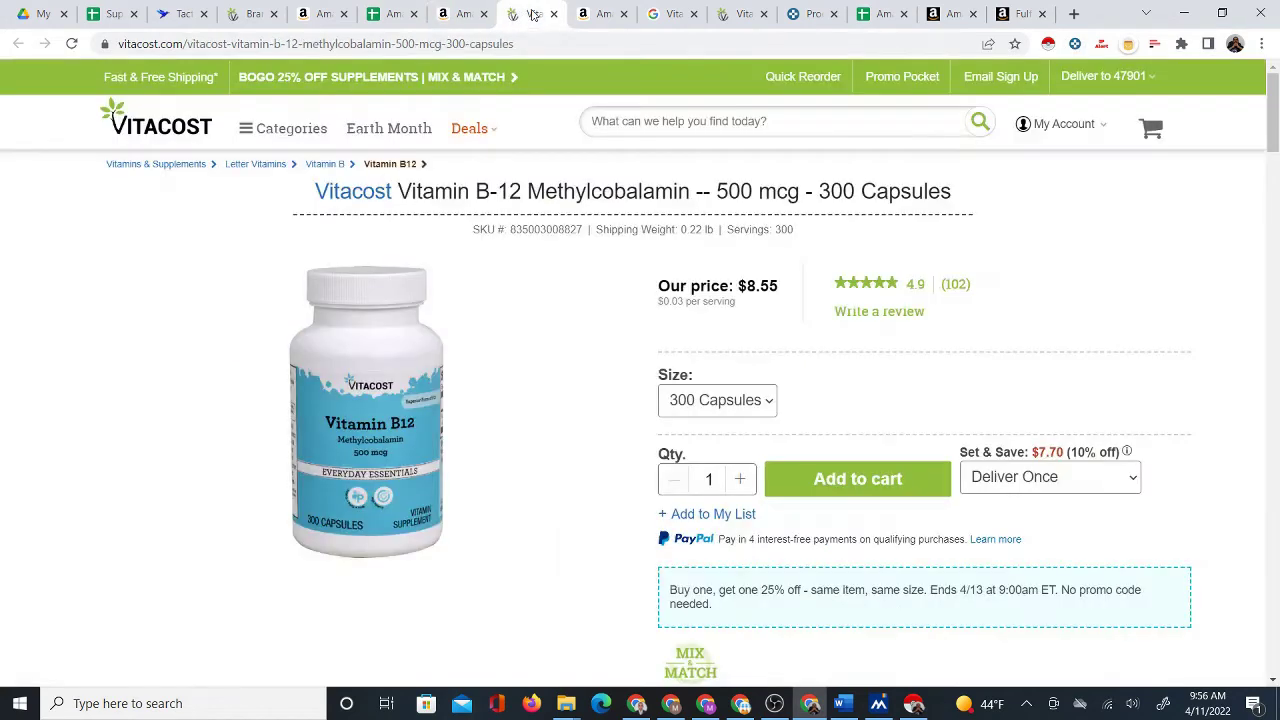
click(464, 20)
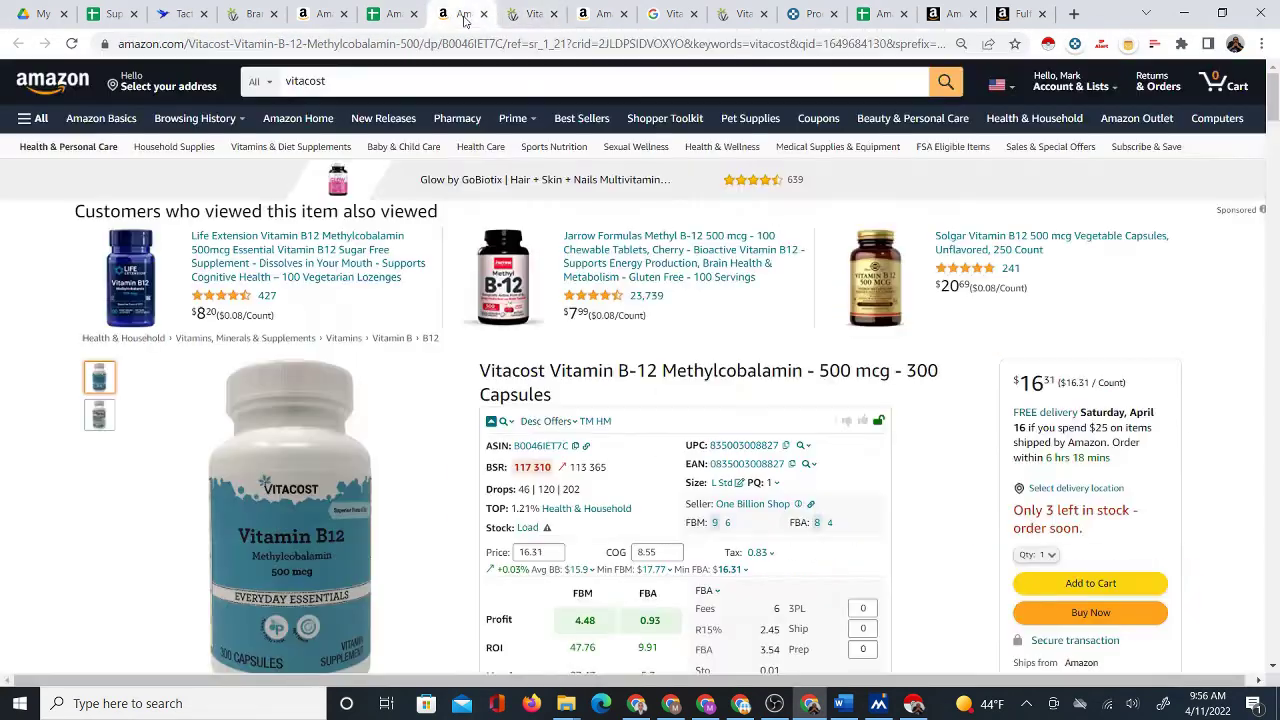
click(515, 15)
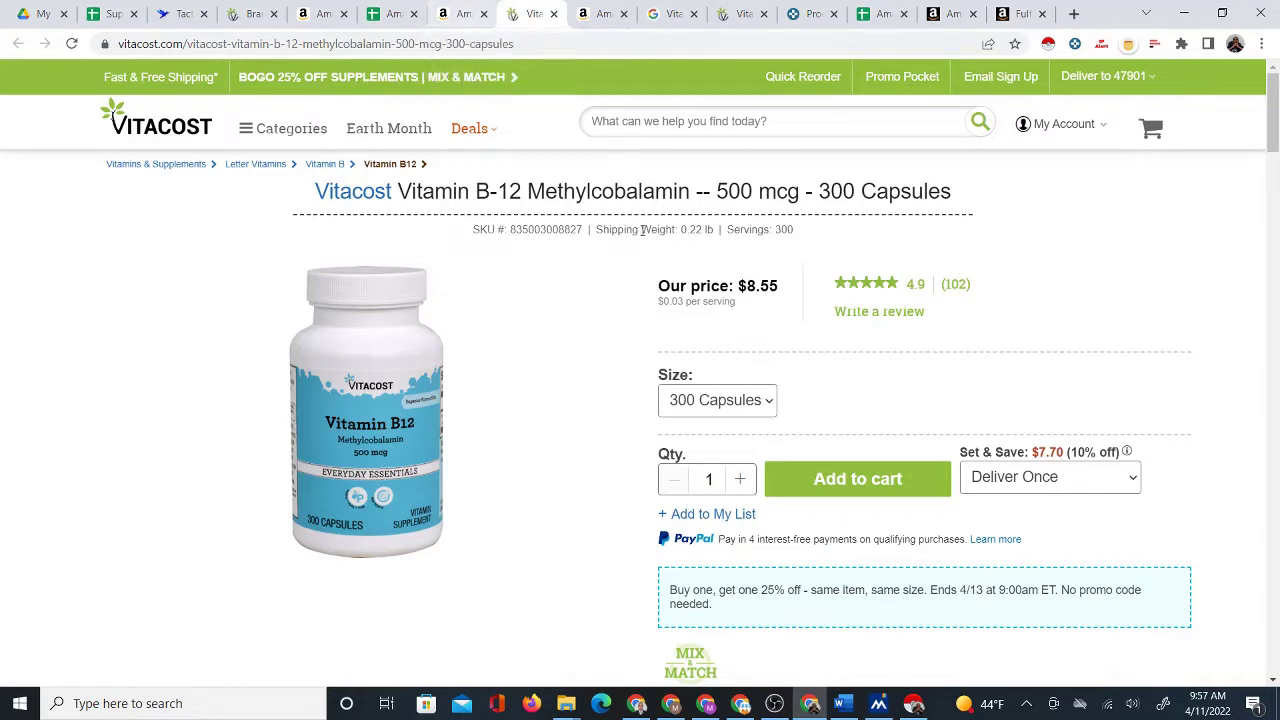
click(457, 13)
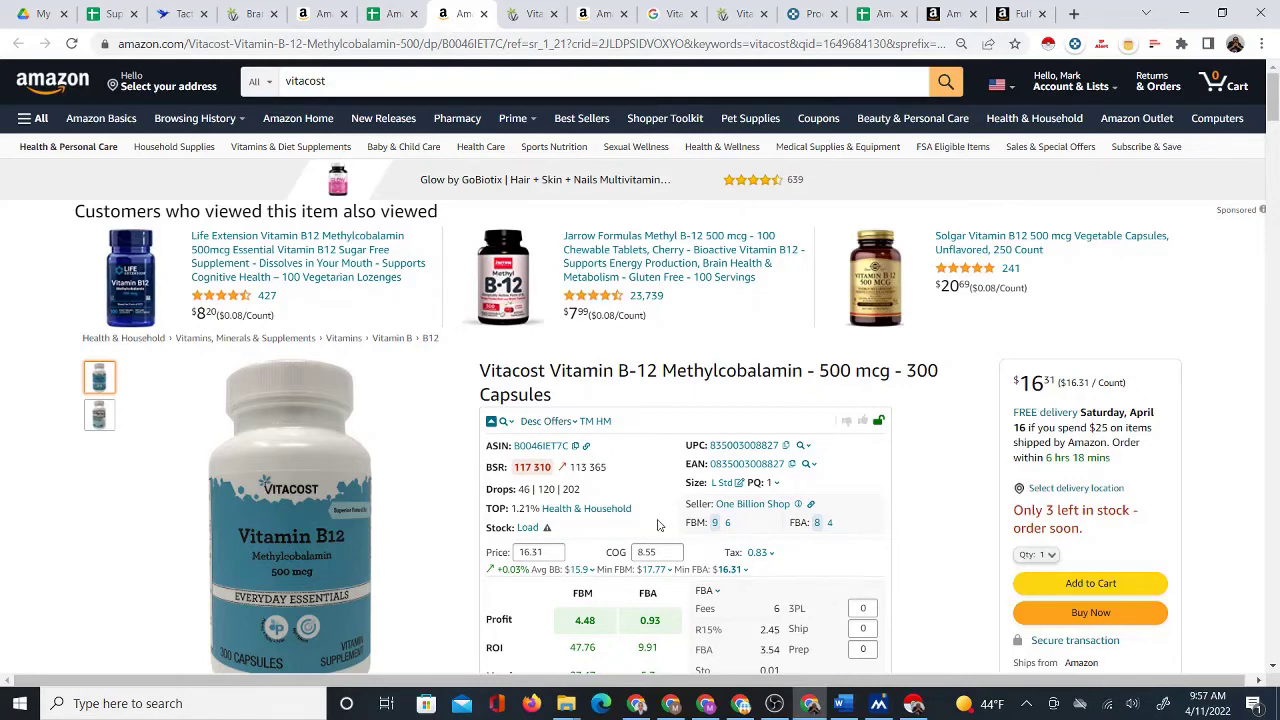
Examine the cost of goods, ROI and FBM profit breakdown on the Vitamin B-12 Amazon listing, checking it against the Vitacost price.
scroll(660, 520, down, 2)
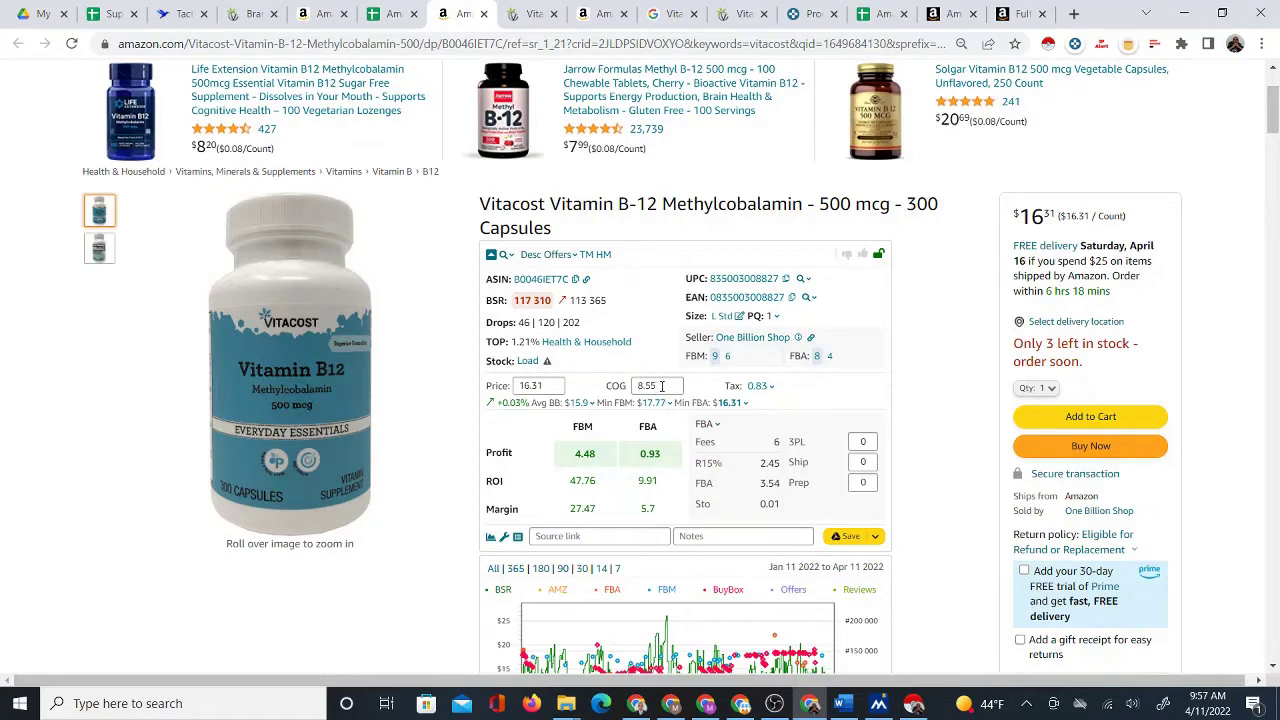
double_click(640, 480)
click(519, 14)
click(460, 14)
mouse_move(578, 457)
double_click(585, 455)
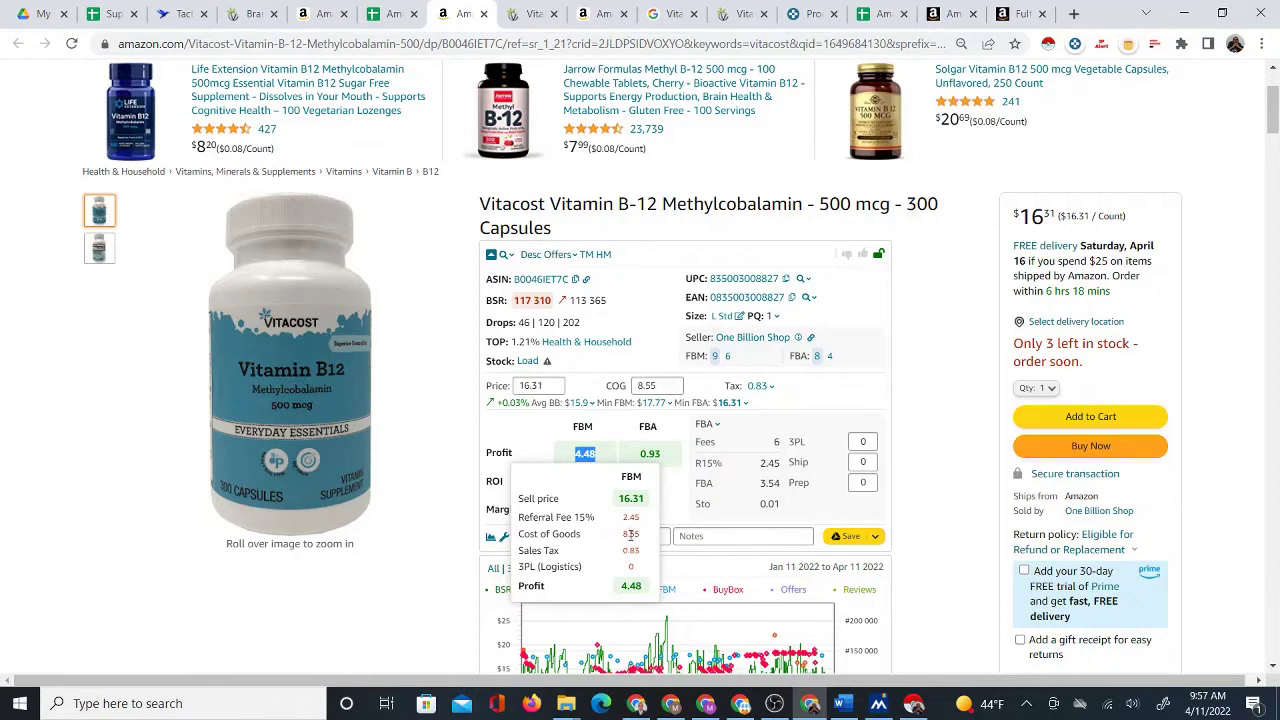
click(588, 452)
double_click(586, 454)
click(589, 454)
click(519, 19)
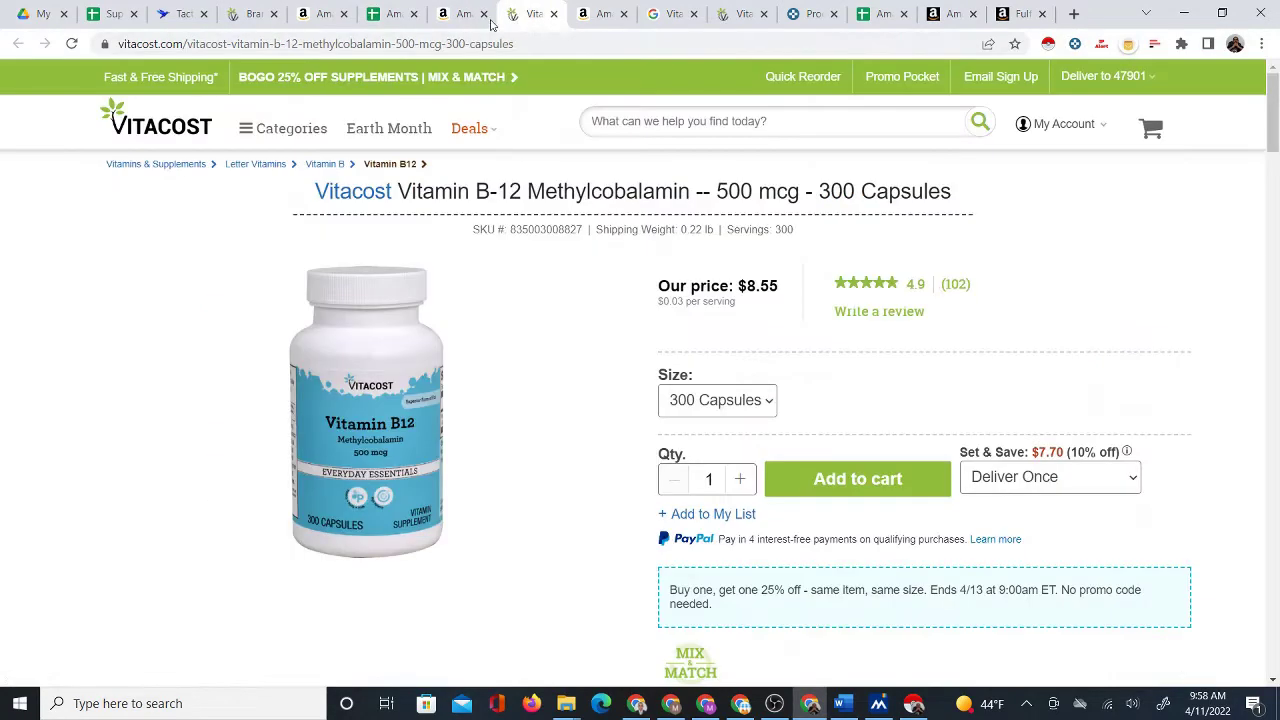
Close both Vitamin B-12 product pages and return to the Amazon AutoSourcer sheet.
click(491, 24)
click(483, 14)
click(483, 14)
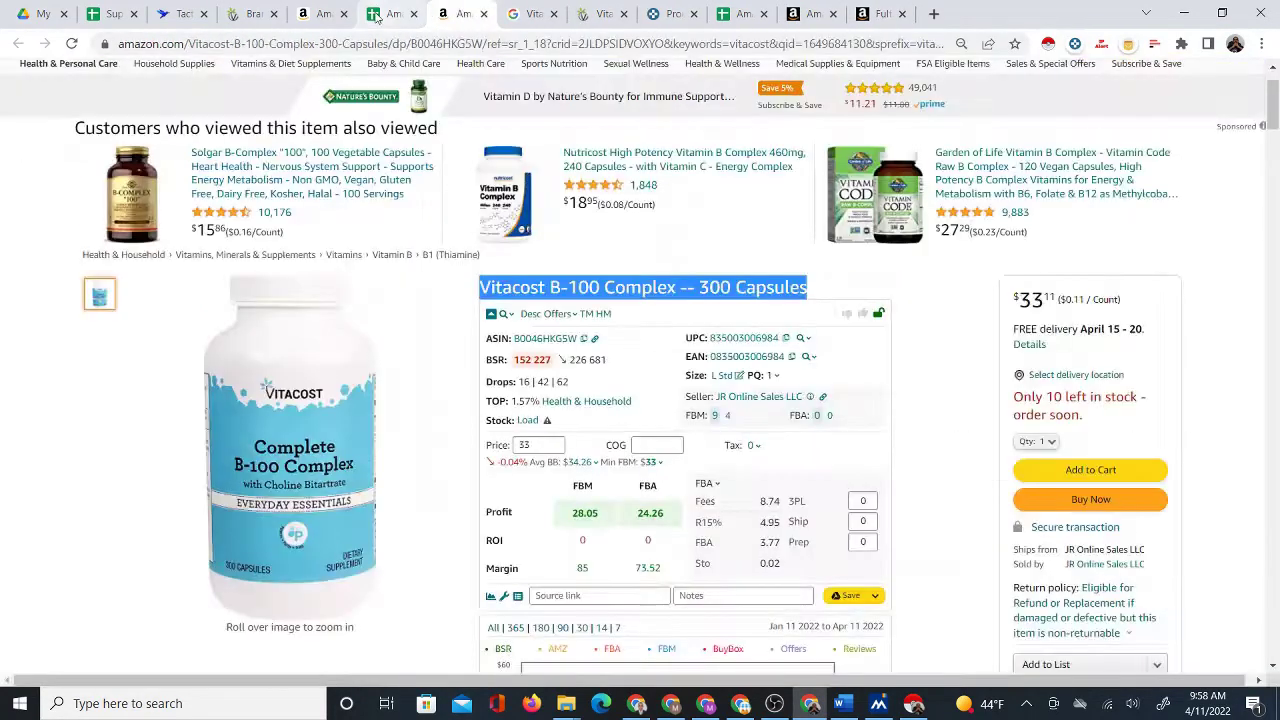
click(378, 14)
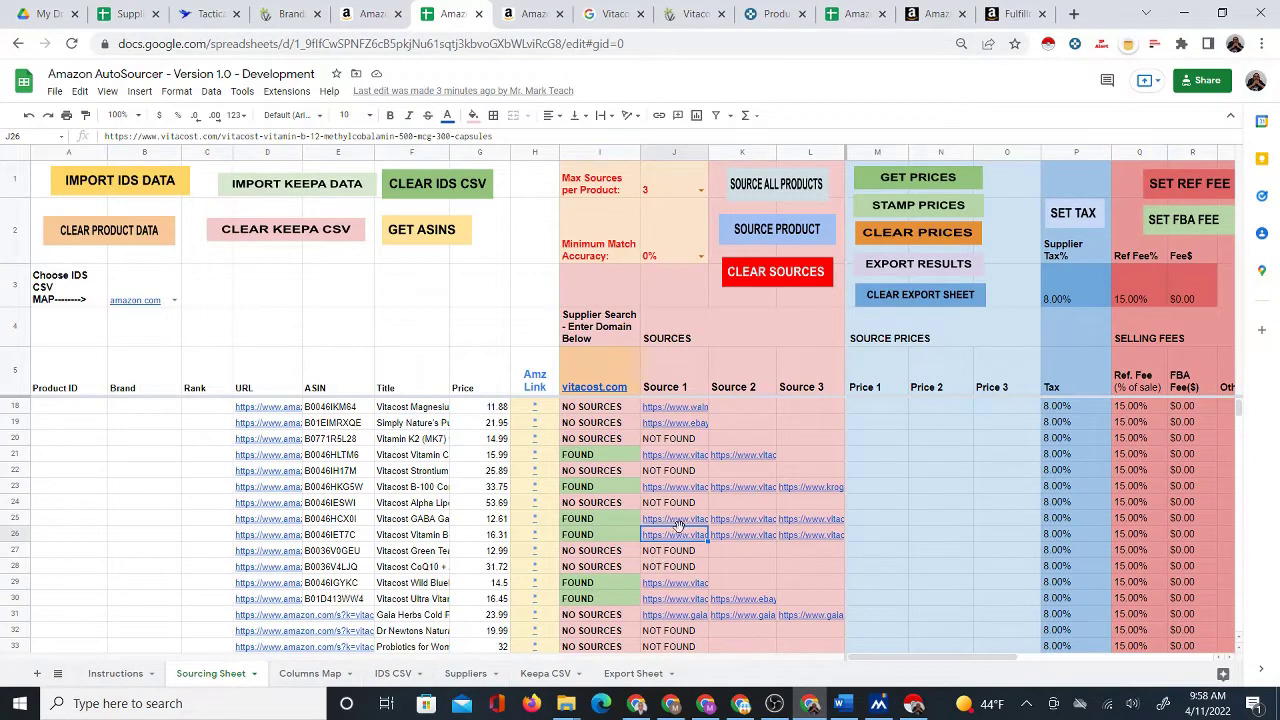
Open the Amazon listing and the Source 1 page for the Wild Blueberry Extract in row 29, placing the Vitacost page after the Amazon one.
scroll(684, 530, down, 1)
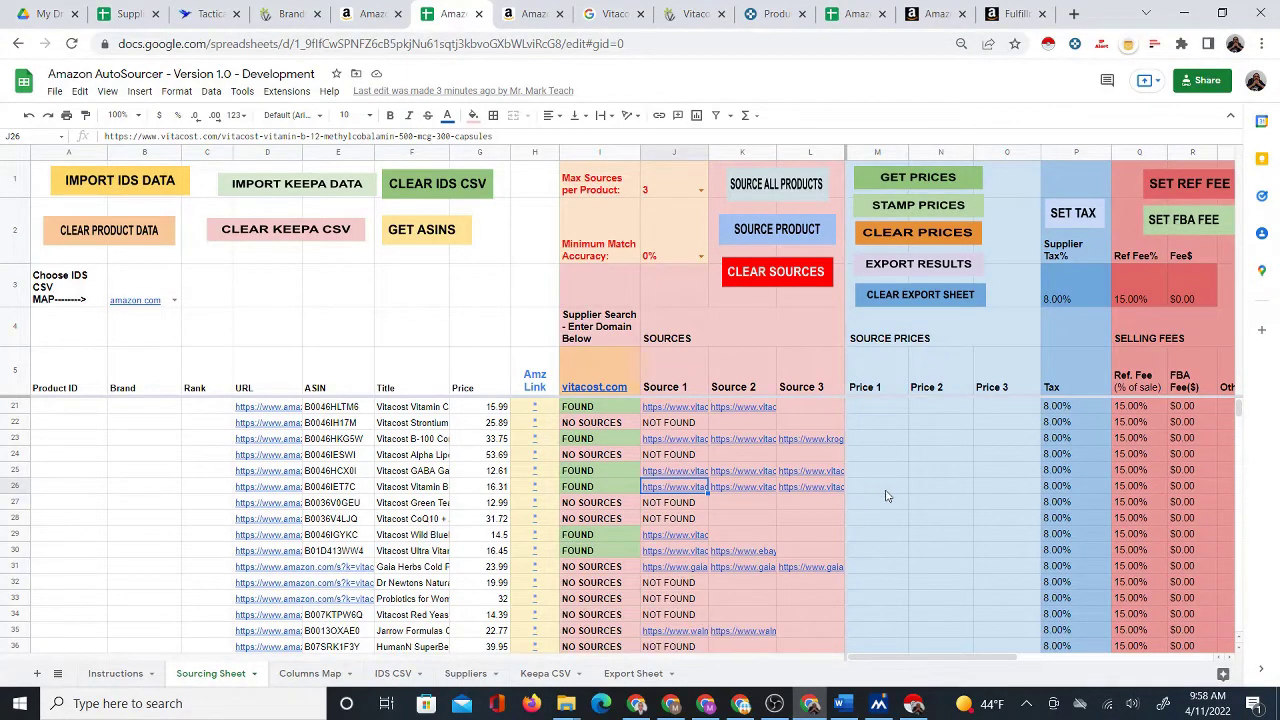
click(535, 541)
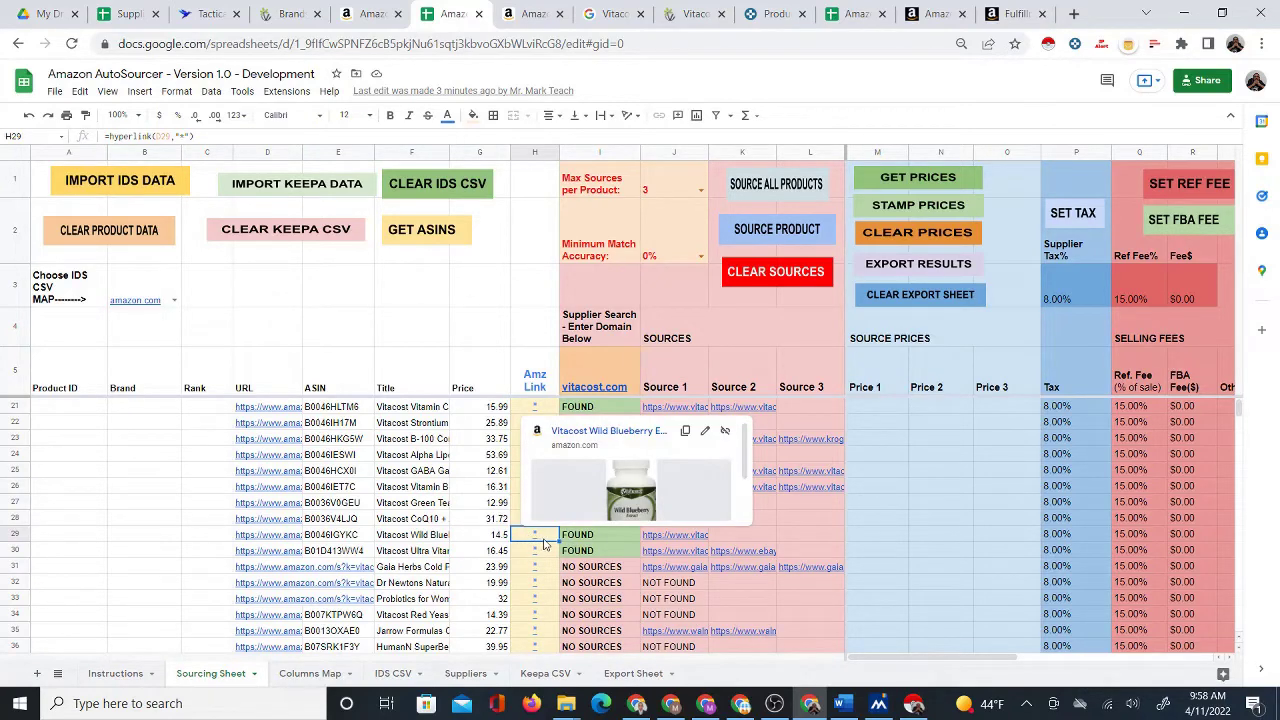
click(584, 434)
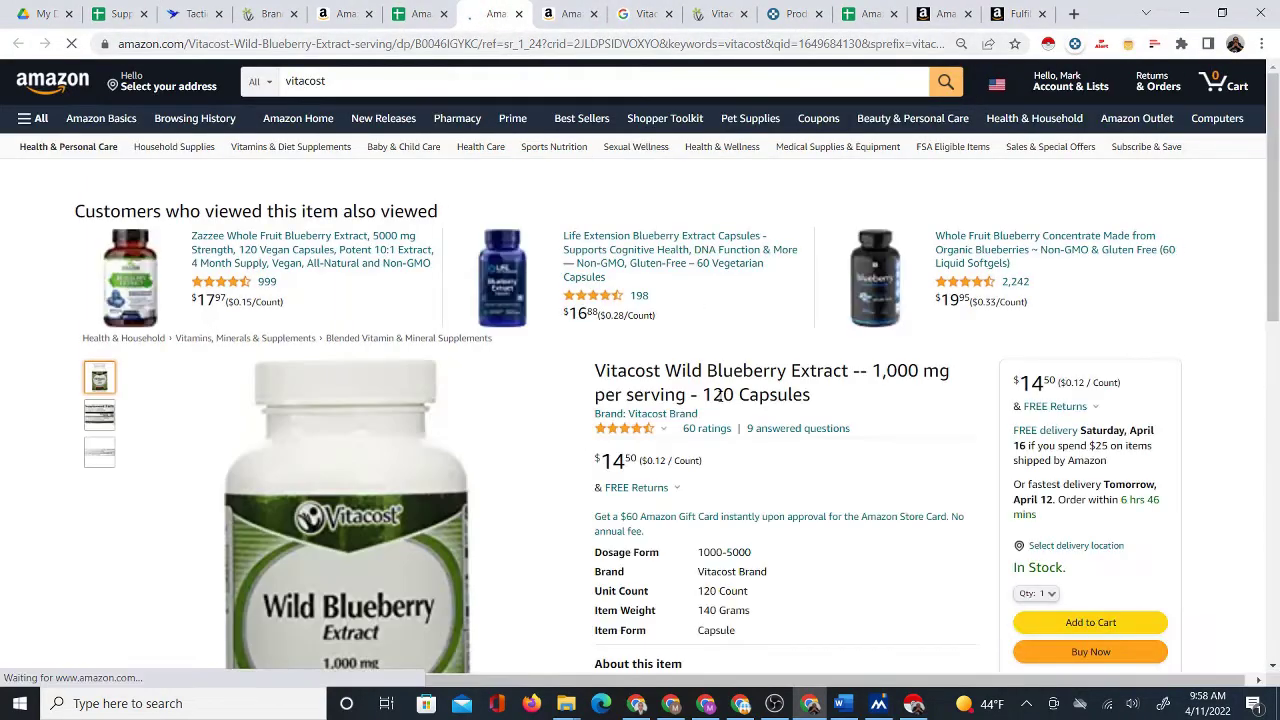
click(420, 13)
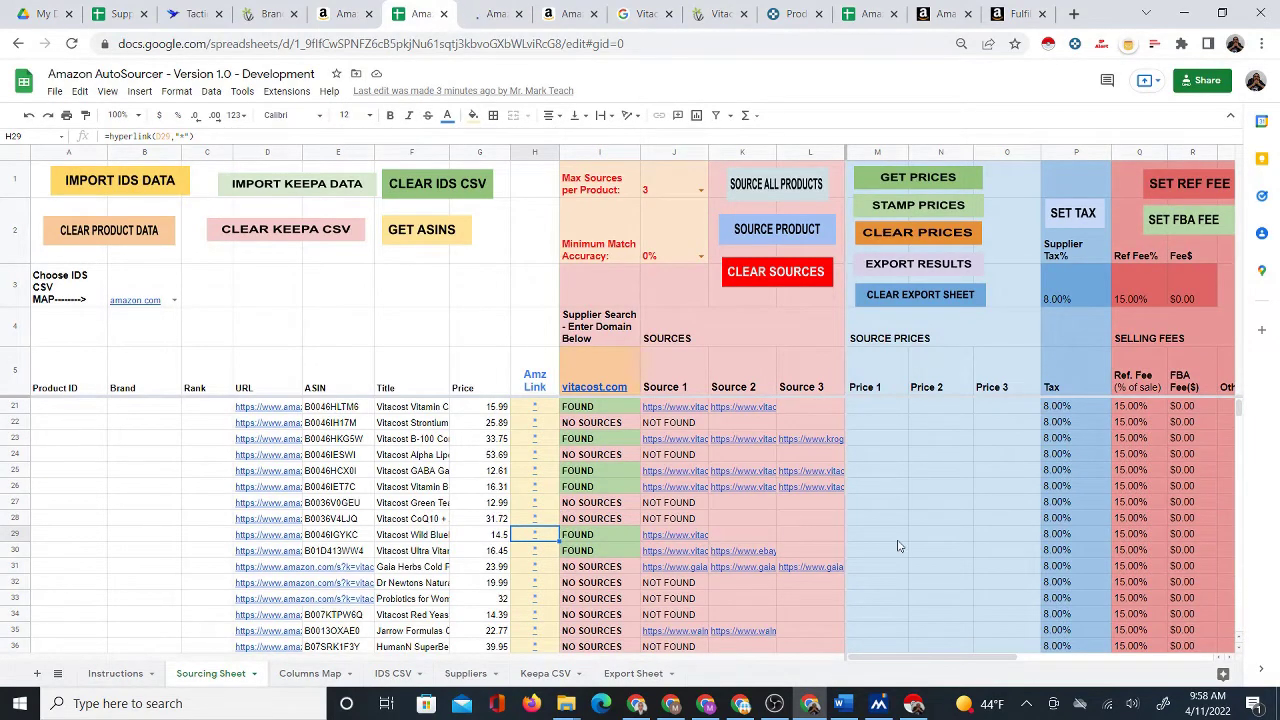
click(679, 536)
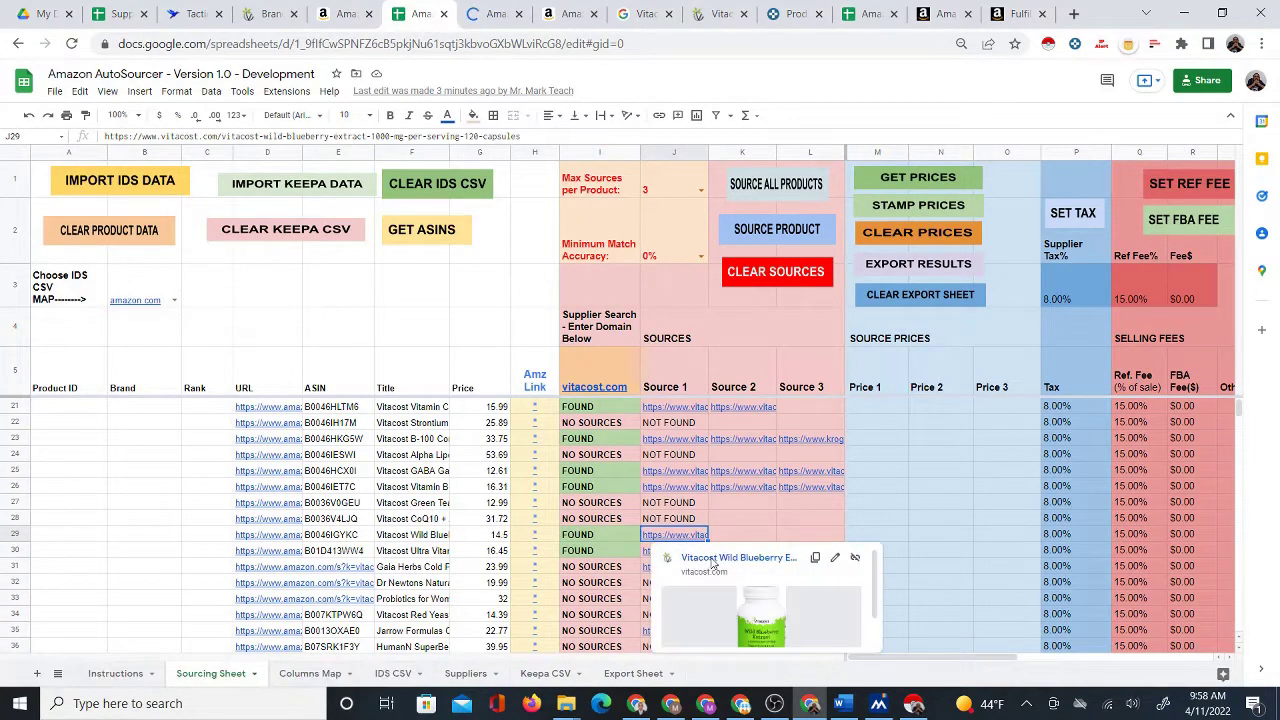
click(700, 557)
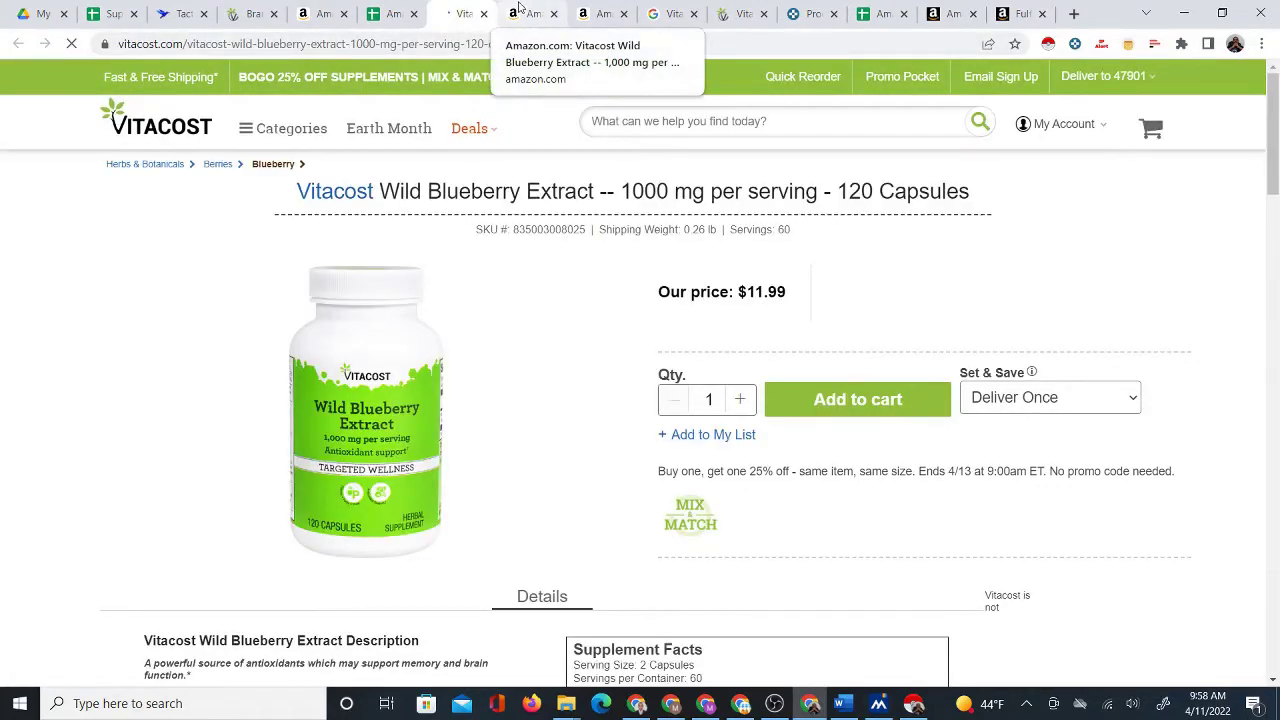
click(530, 18)
scroll(606, 165, down, 1)
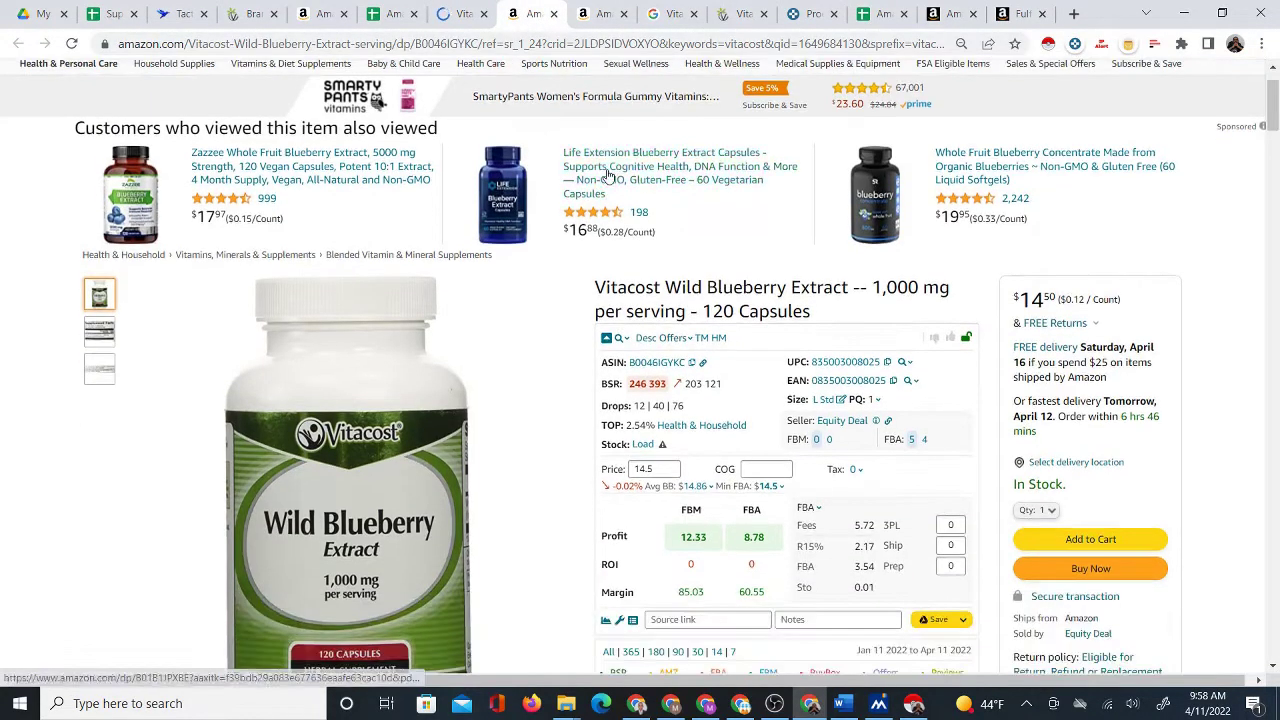
drag(543, 22, 495, 20)
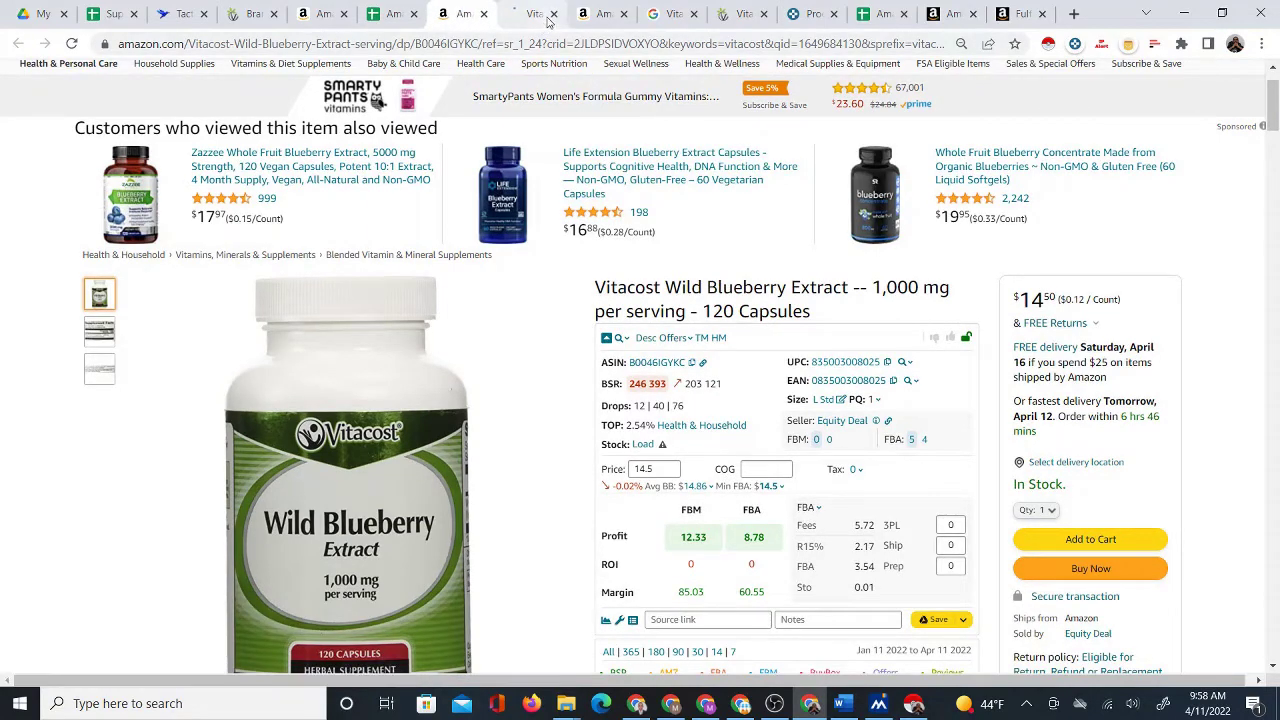
Compare the Wild Blueberry Extract's title, milligrams per serving, capsule count and price between the Amazon listing and the Vitacost page.
click(512, 18)
click(445, 18)
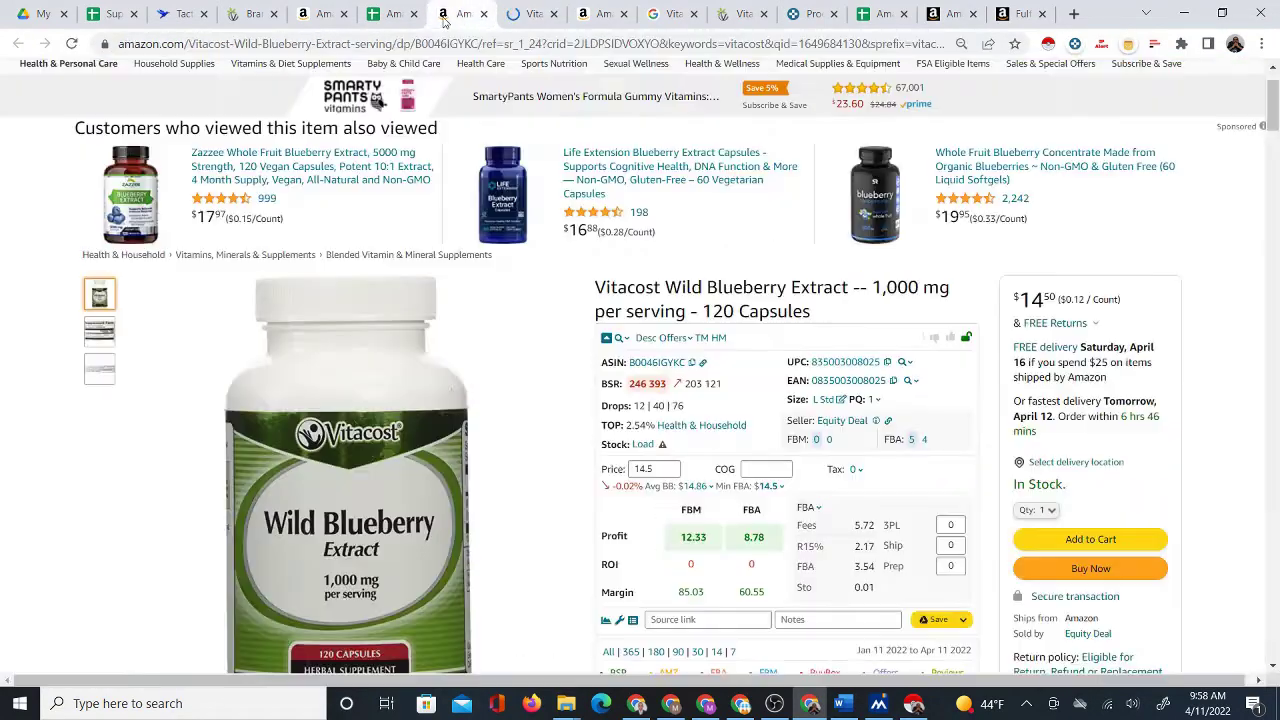
click(530, 18)
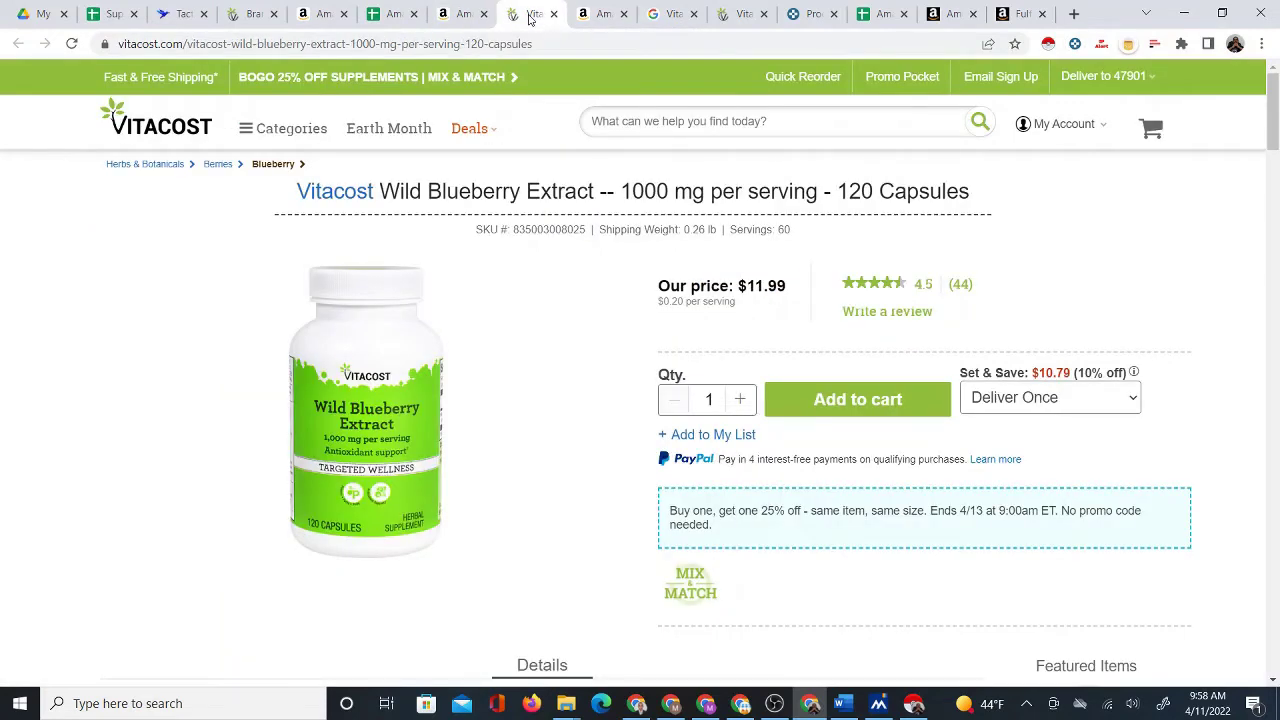
click(453, 14)
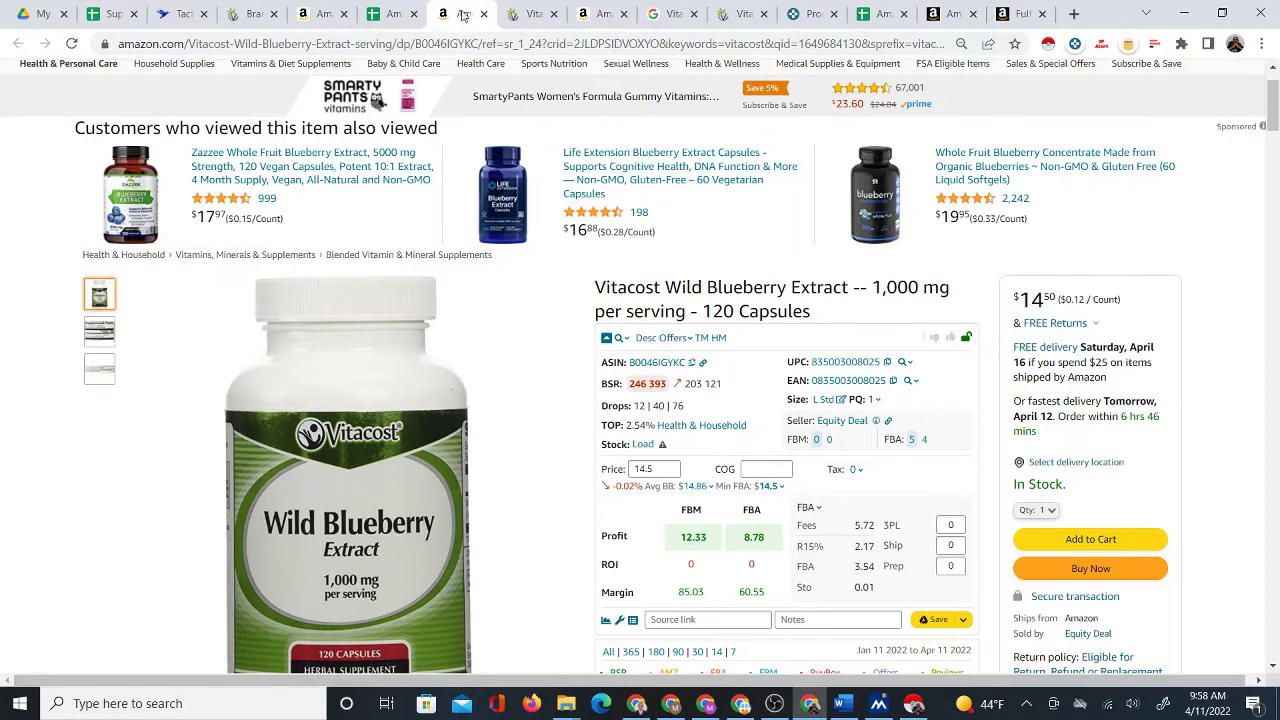
click(530, 15)
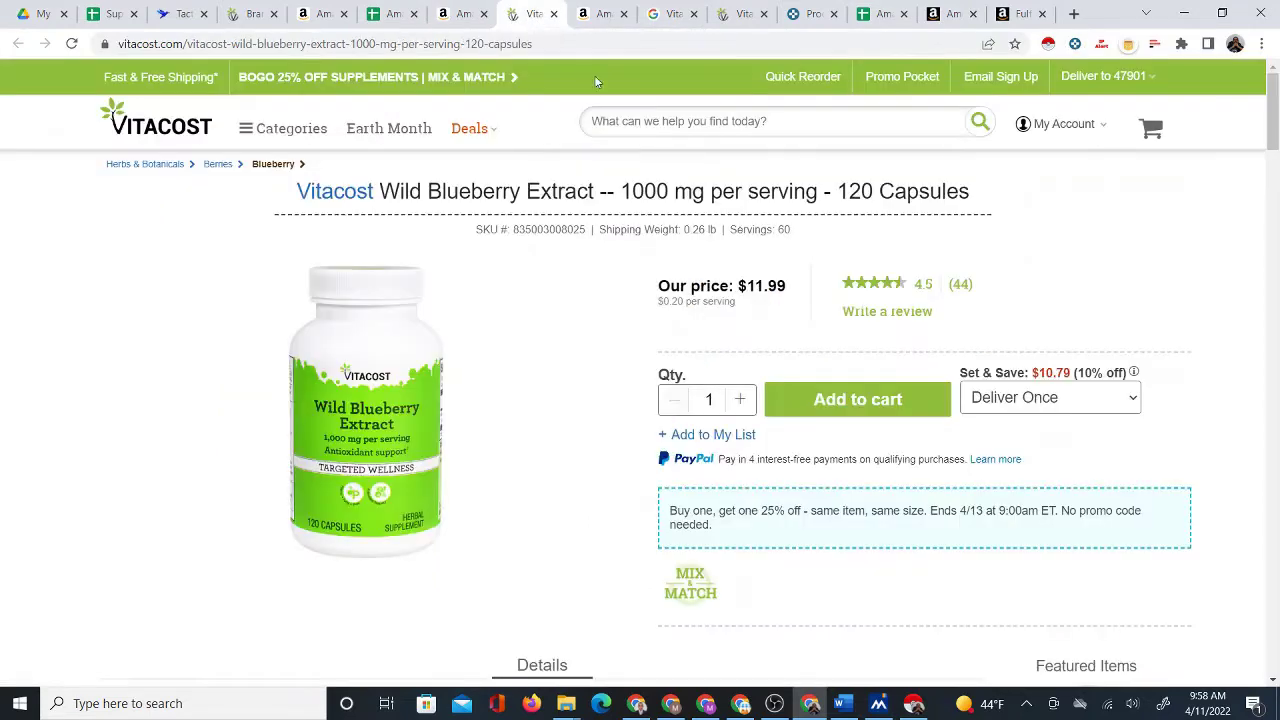
click(465, 15)
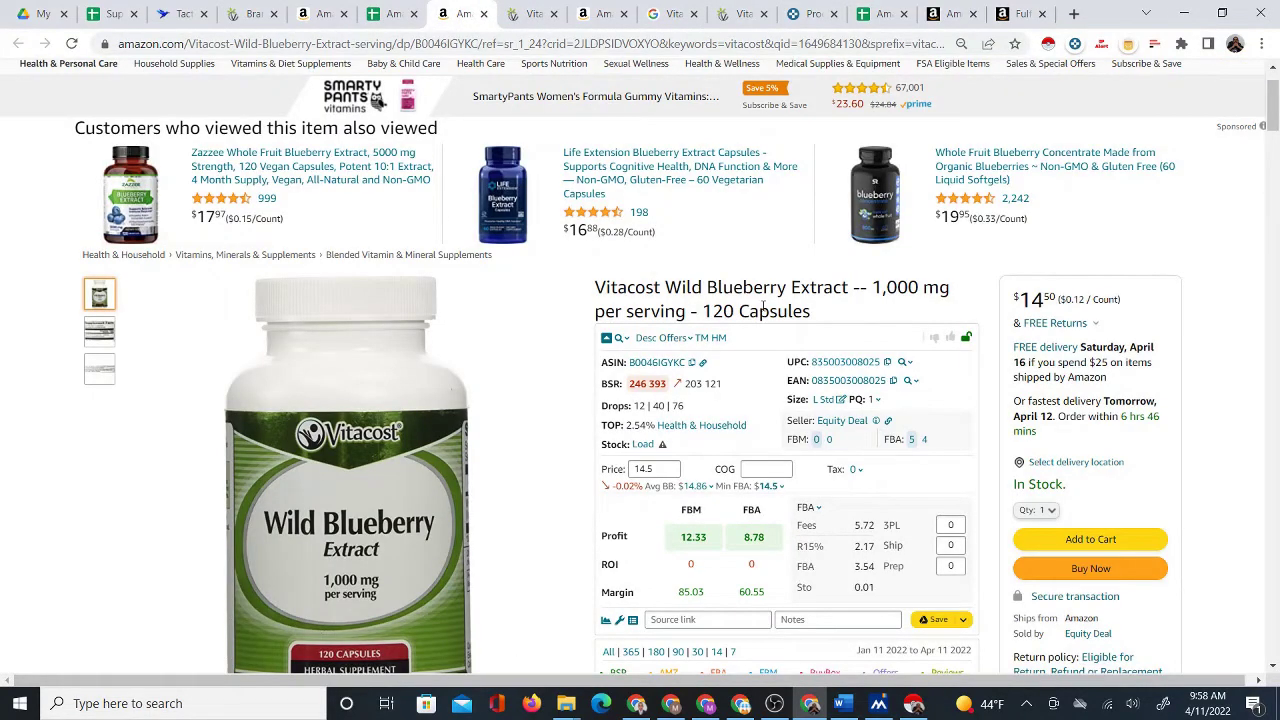
click(535, 15)
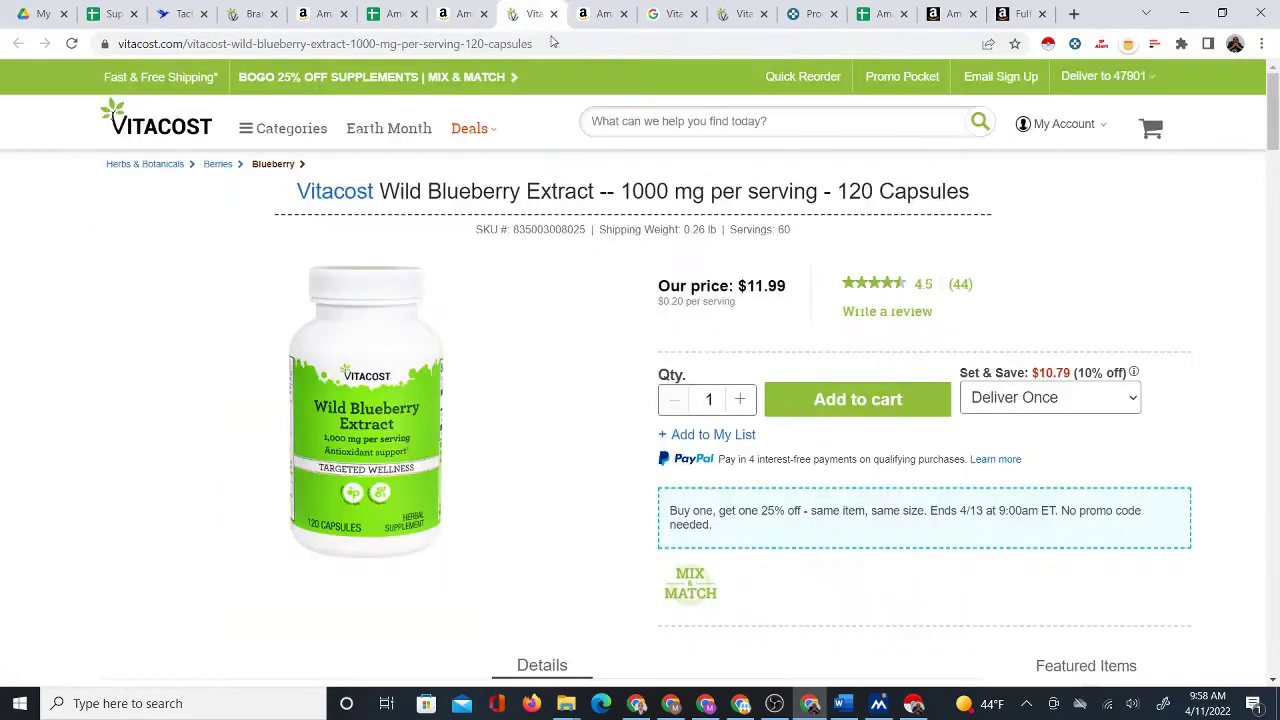
key(shift+Right)
key(shift+Right)
key(shift+Right)
key(shift+Right)
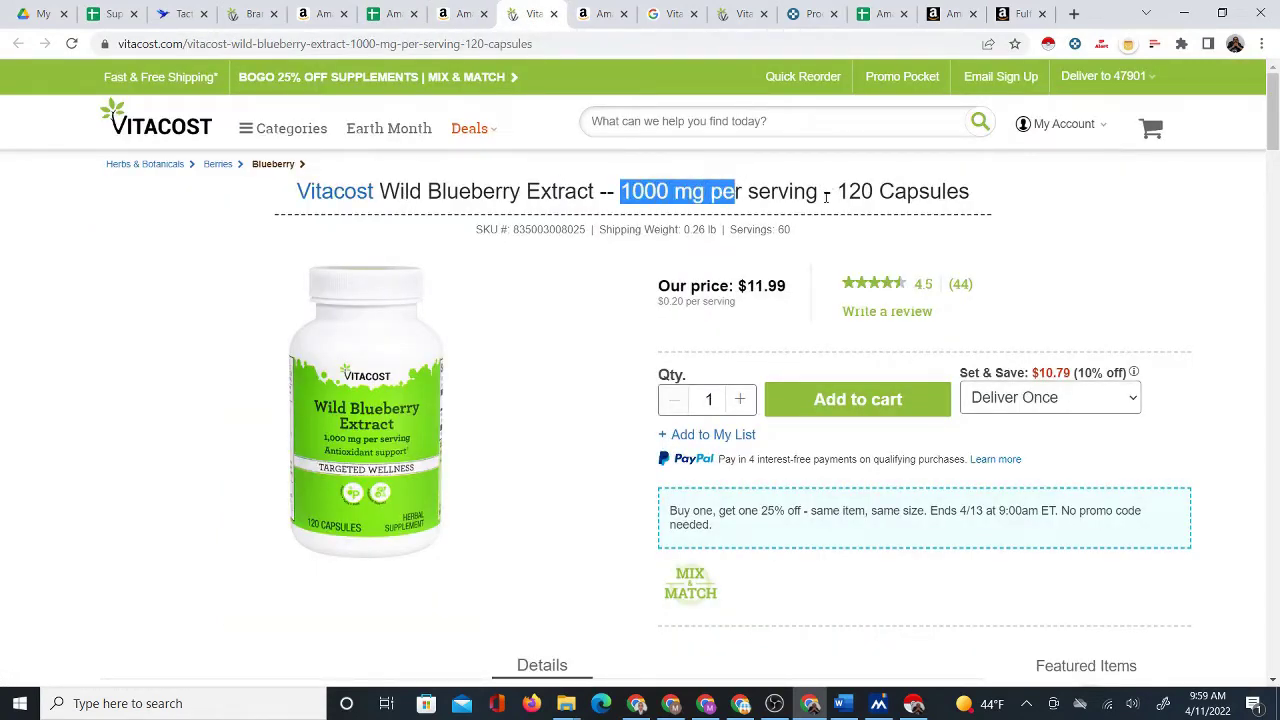
Examine the UPC, profit details and full product title on the Wild Blueberry Extract Amazon listing.
click(462, 16)
scroll(625, 262, down, 1)
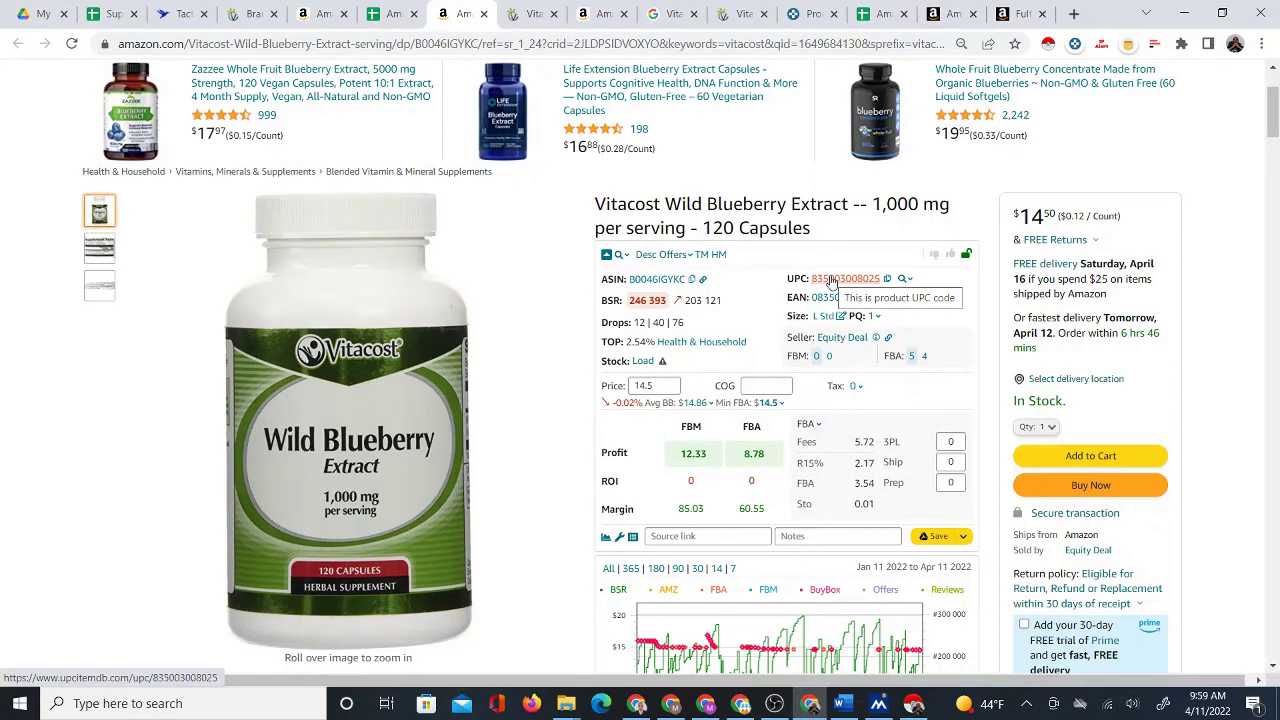
scroll(824, 274, down, 1)
mouse_move(340, 190)
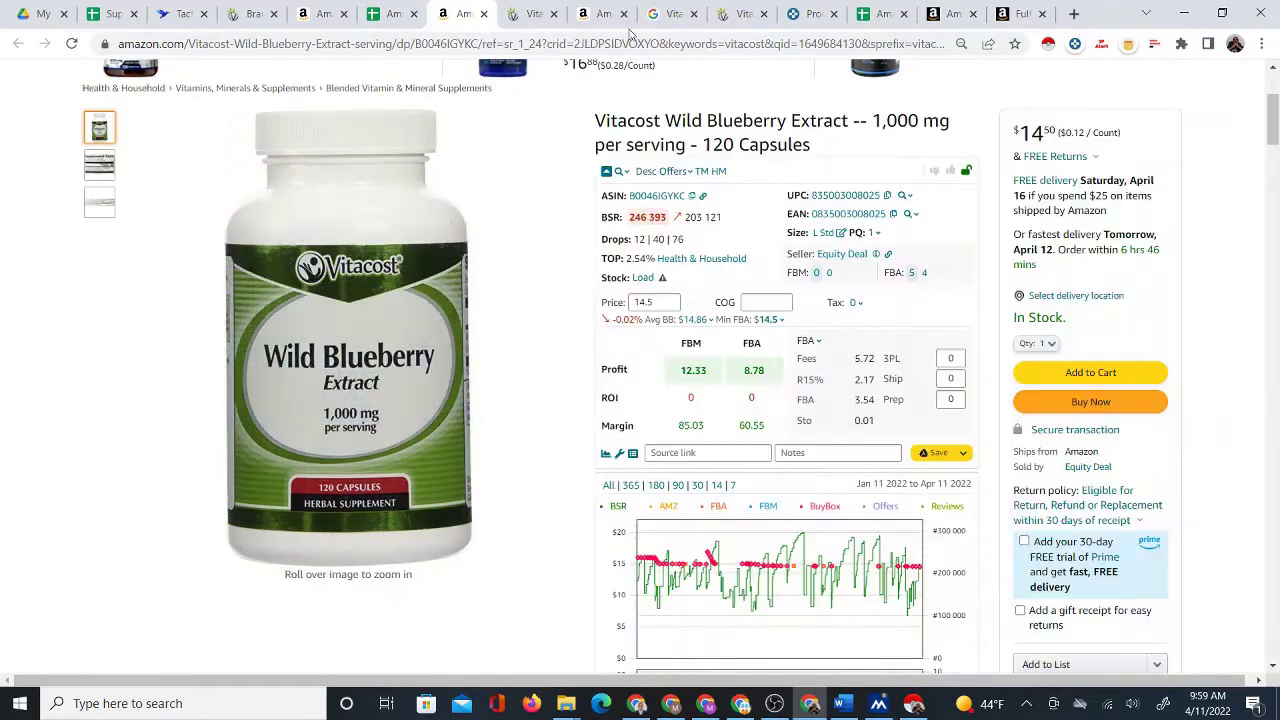
scroll(434, 186, up, 1)
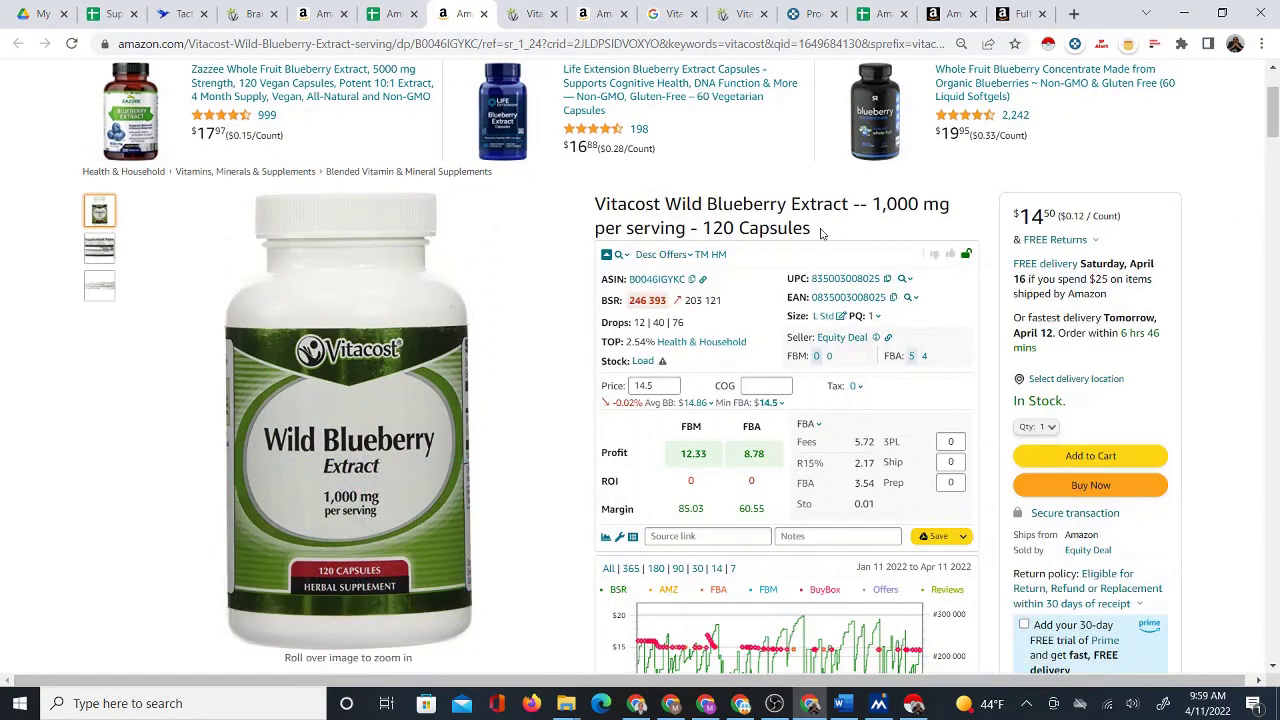
drag(820, 233, 592, 207)
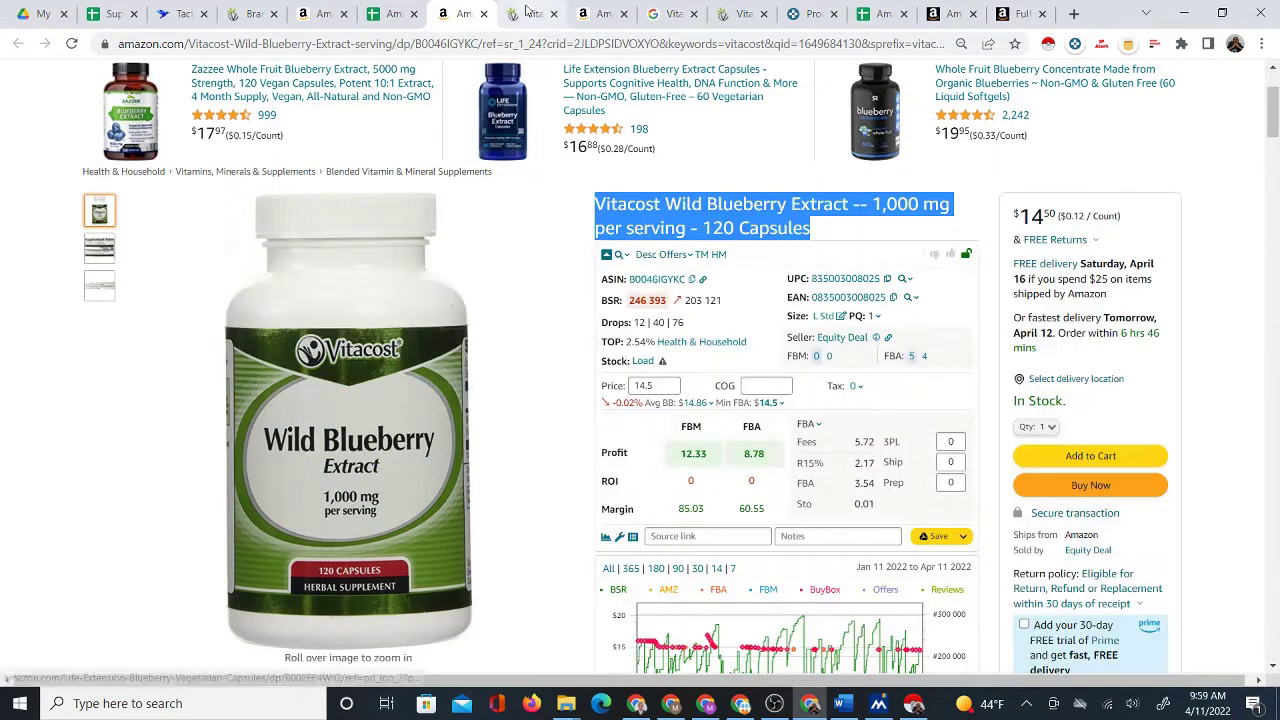
Compare the bottle label design of the Wild Blueberry Extract between the Vitacost page and the enlarged Amazon product image.
click(527, 14)
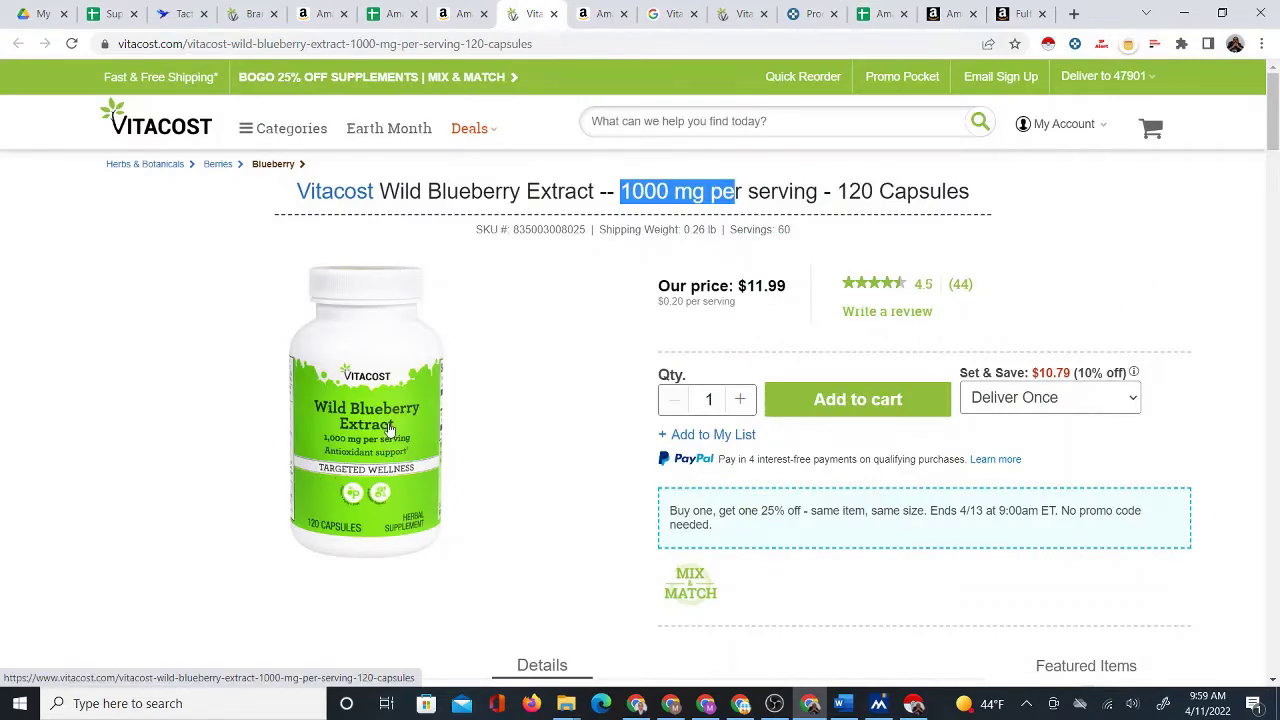
click(455, 14)
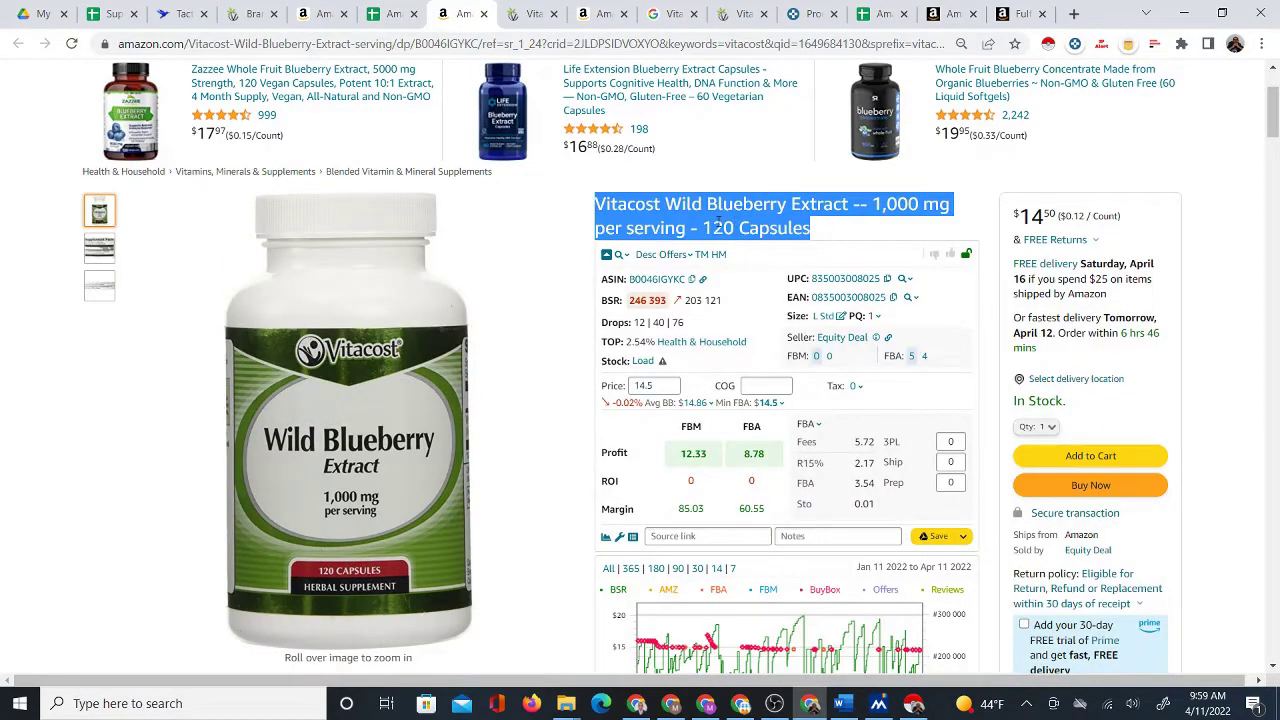
scroll(471, 343, down, 1)
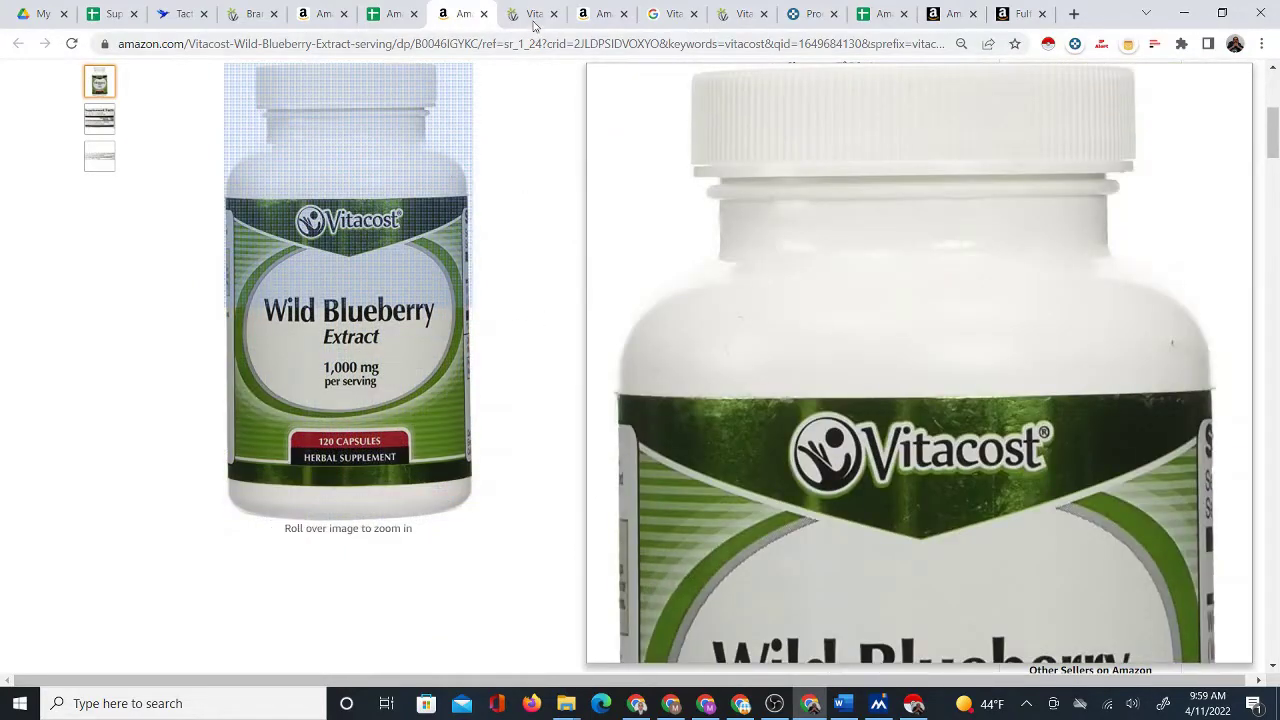
click(530, 14)
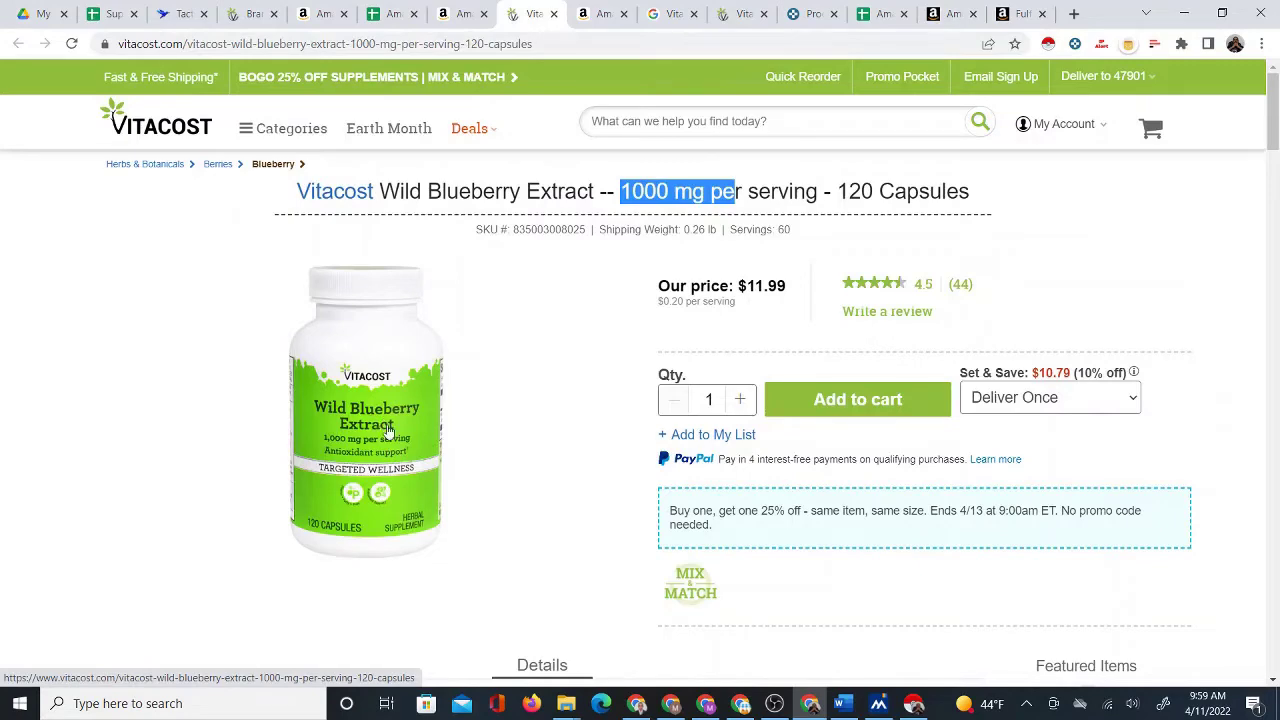
click(456, 14)
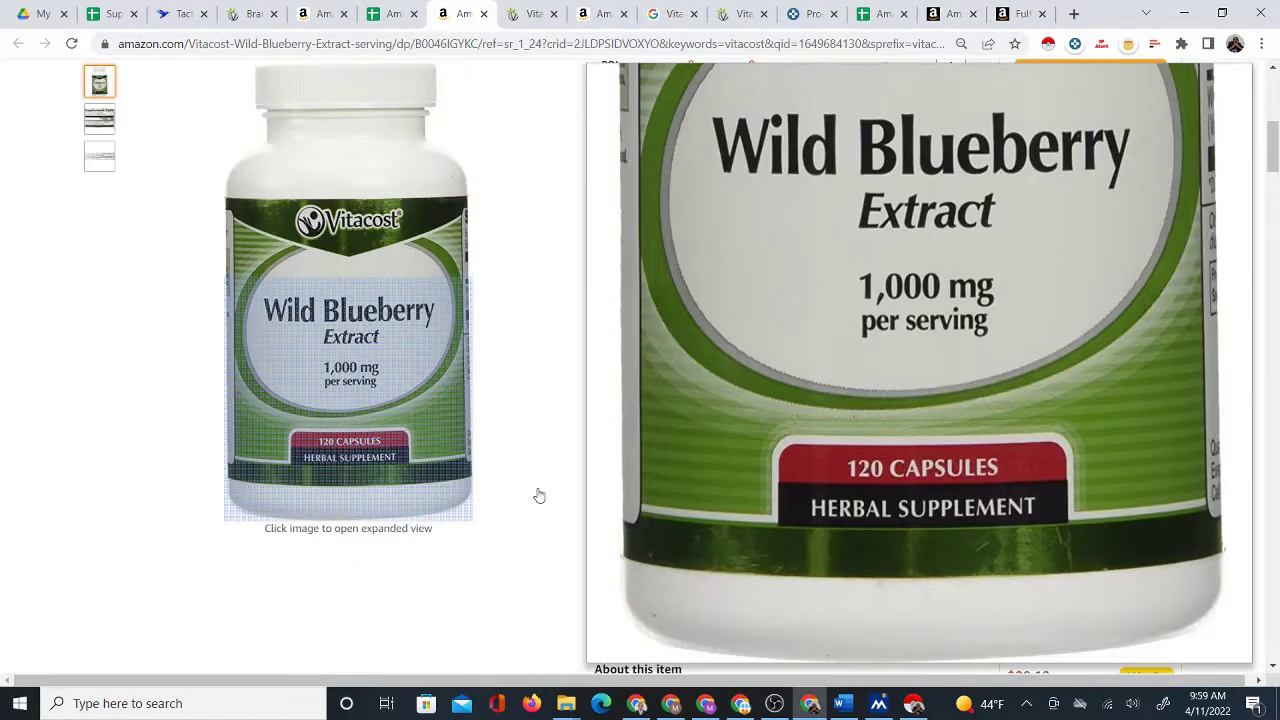
Find the Date First Available in the product details of the Amazon Wild Blueberry Extract listing and highlight it.
scroll(545, 572, down, 10)
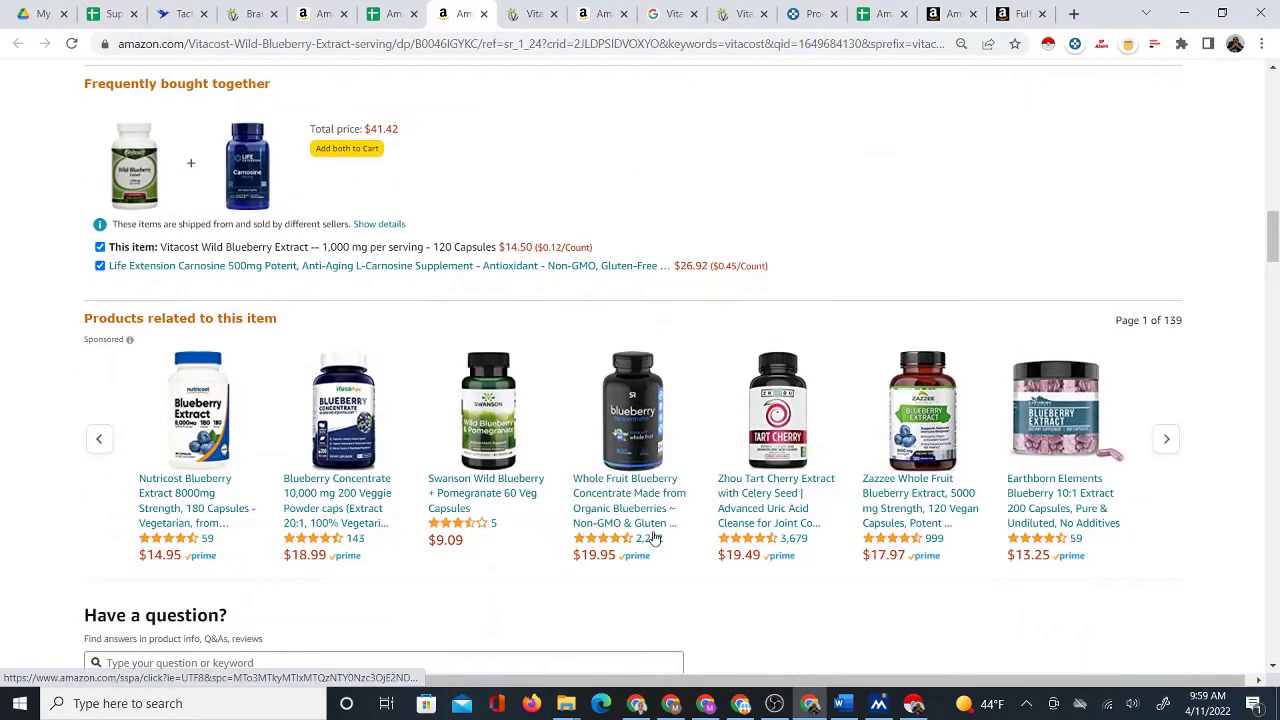
scroll(655, 538, down, 4)
scroll(655, 535, up, 2)
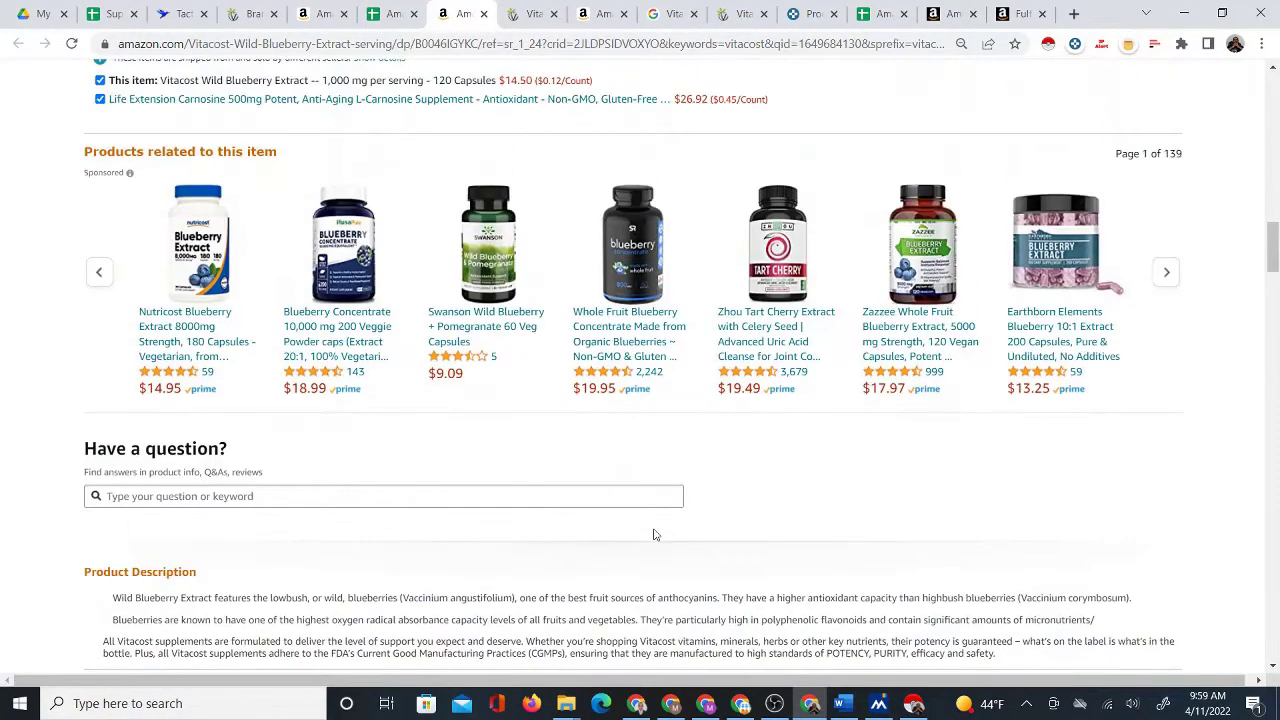
scroll(654, 535, up, 5)
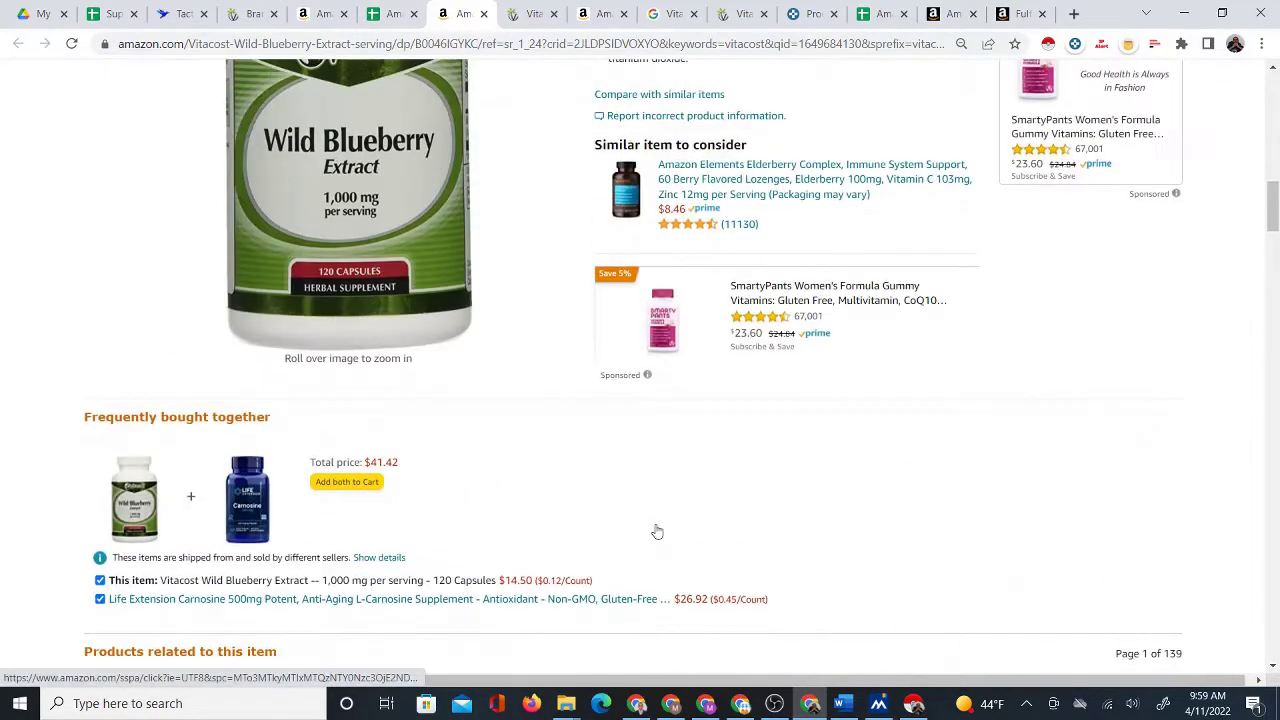
scroll(655, 531, down, 7)
scroll(657, 531, down, 3)
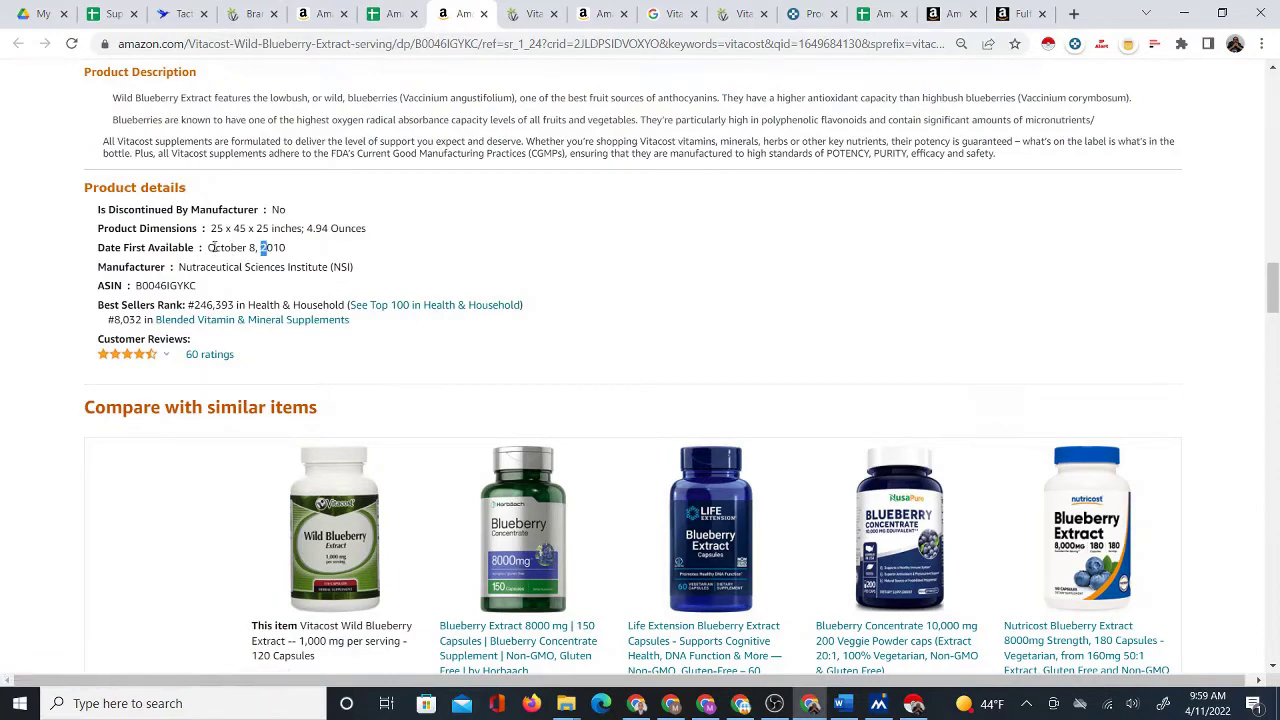
drag(209, 247, 322, 259)
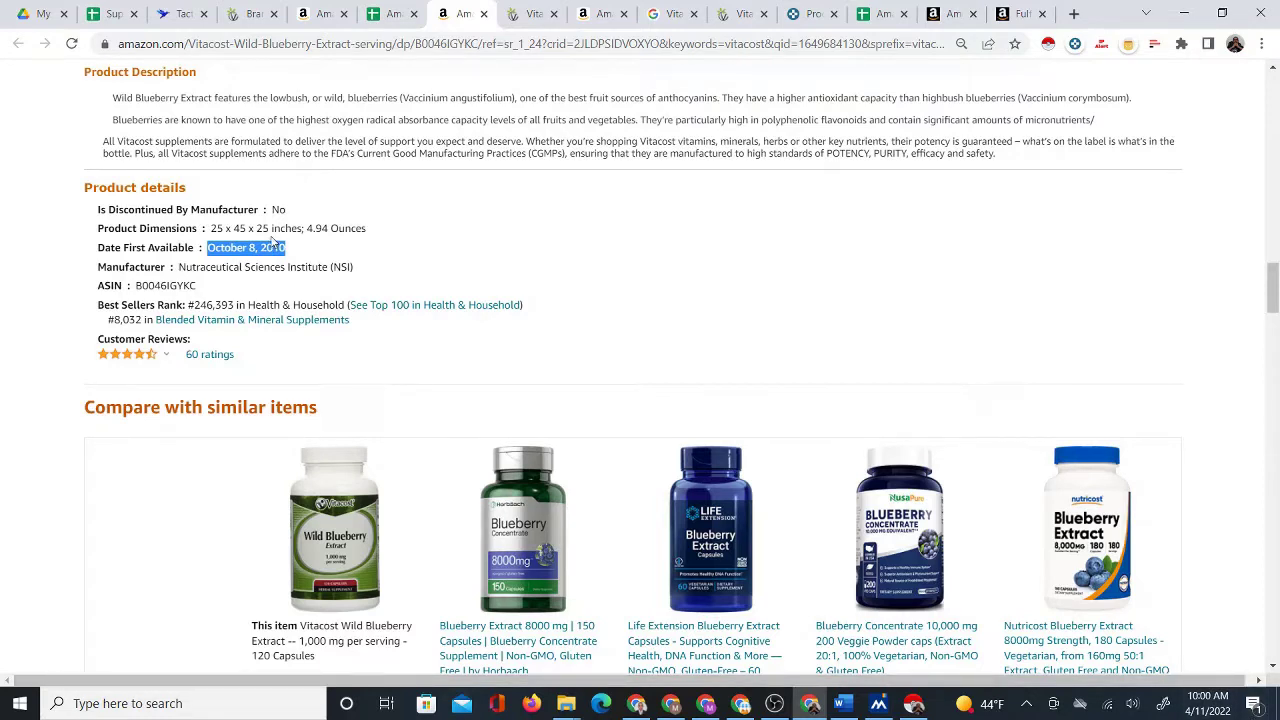
Recheck the enlarged Amazon bottle image against the bottle pictured on the Vitacost page.
scroll(510, 270, up, 3)
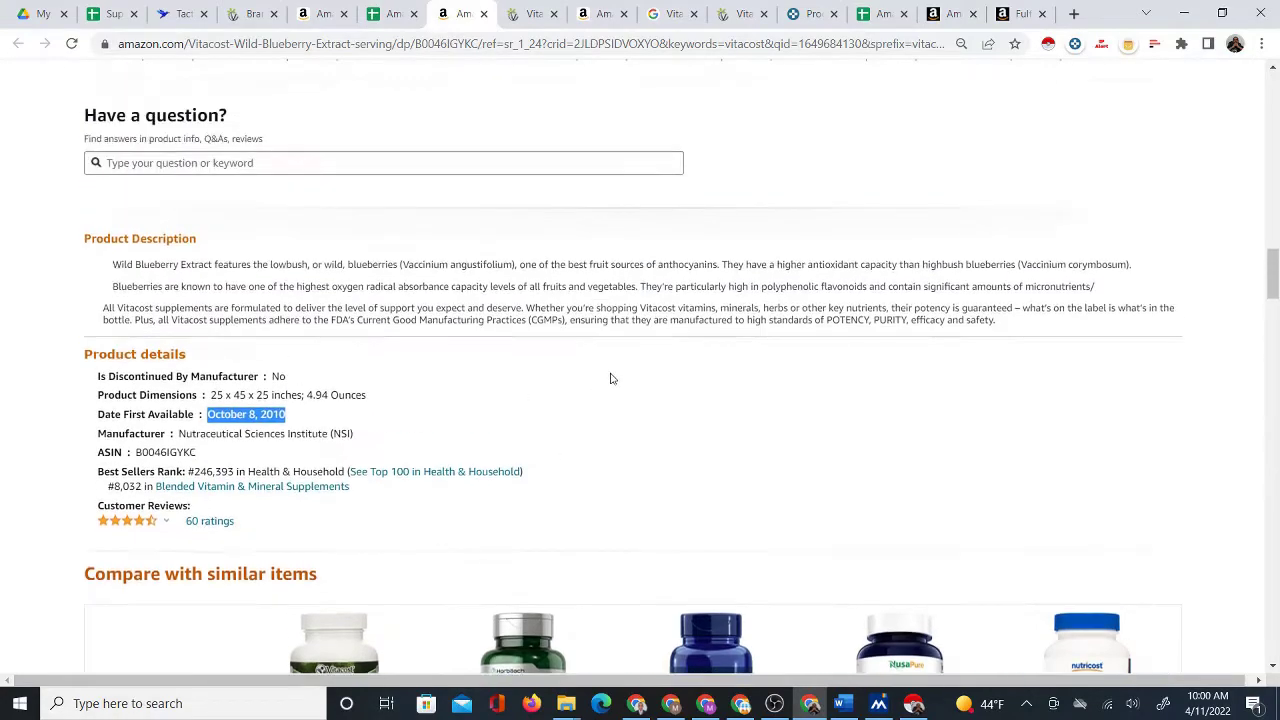
scroll(506, 567, up, 15)
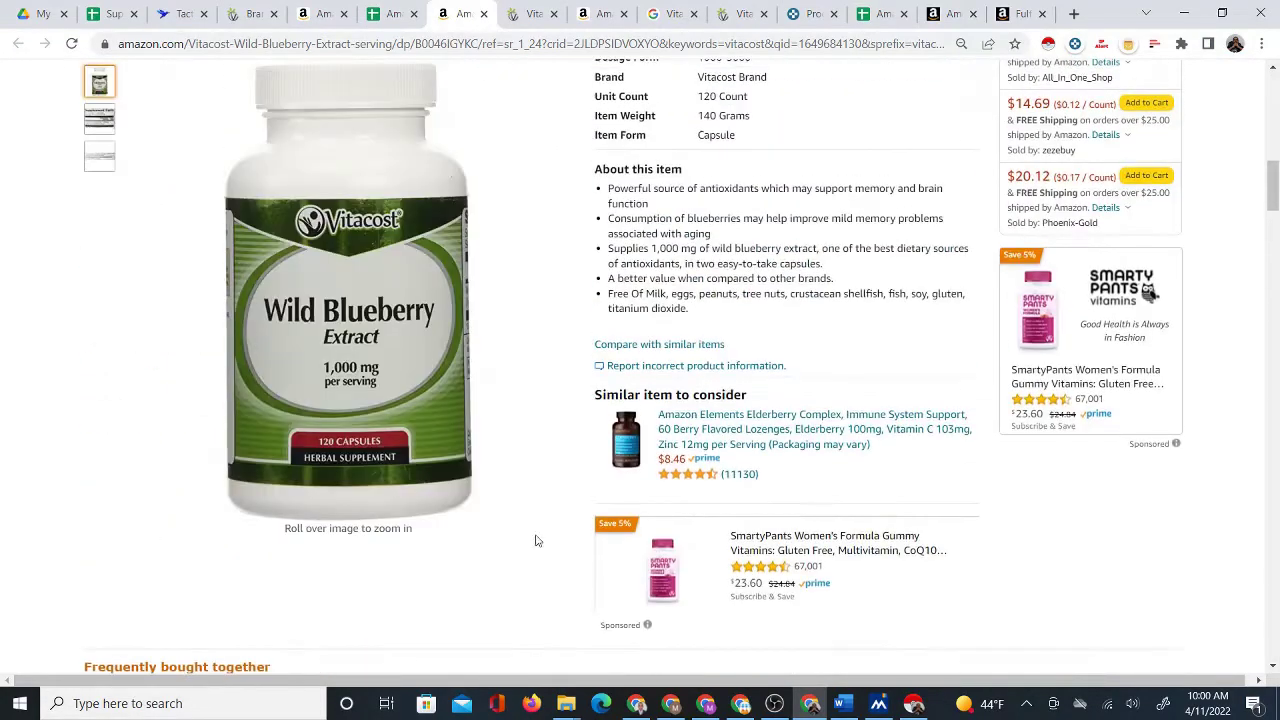
mouse_move(409, 280)
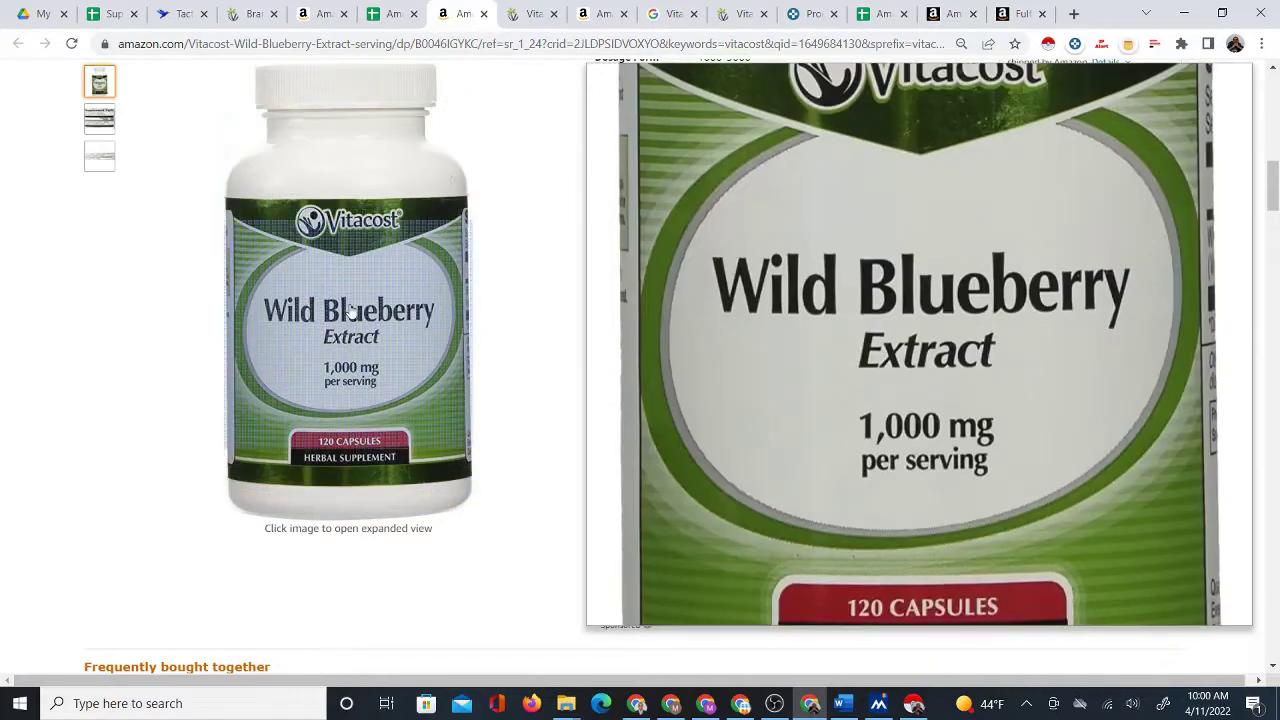
key(ctrl+Tab)
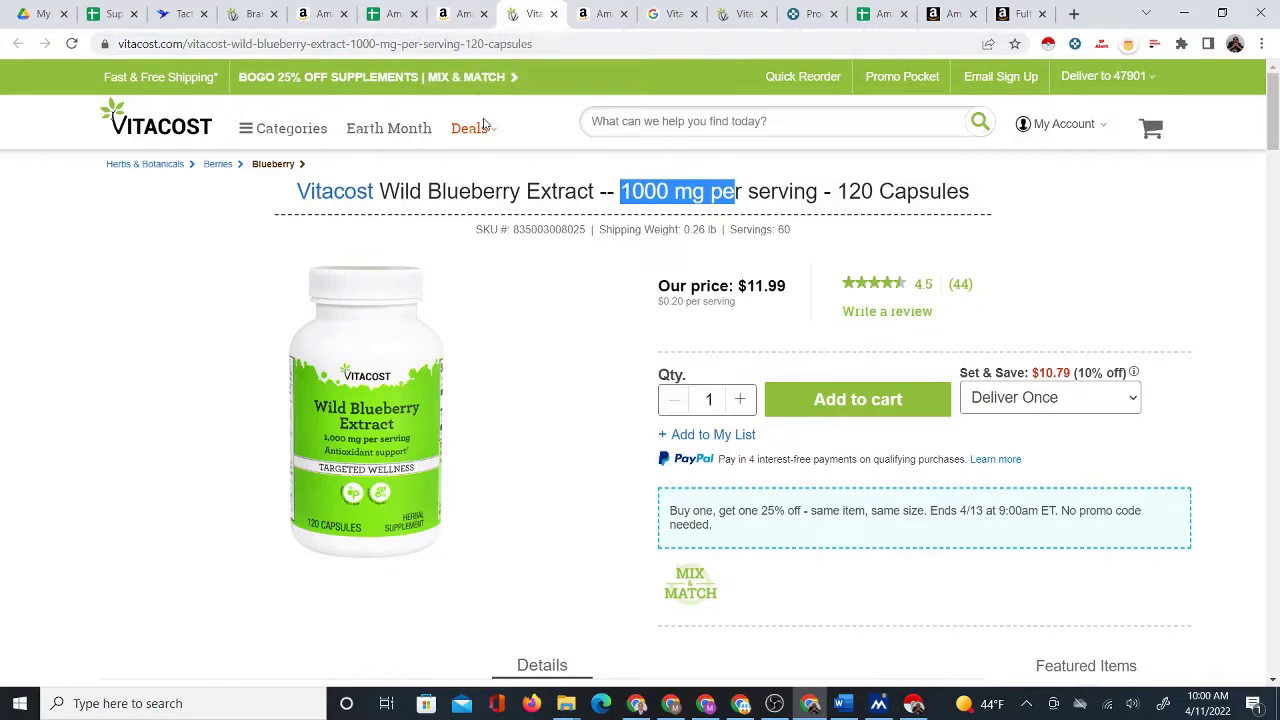
click(458, 14)
Close the Vitacost Wild Blueberry Extract page and return to the price history and seller offers on the Amazon listing.
click(540, 18)
click(555, 14)
click(479, 24)
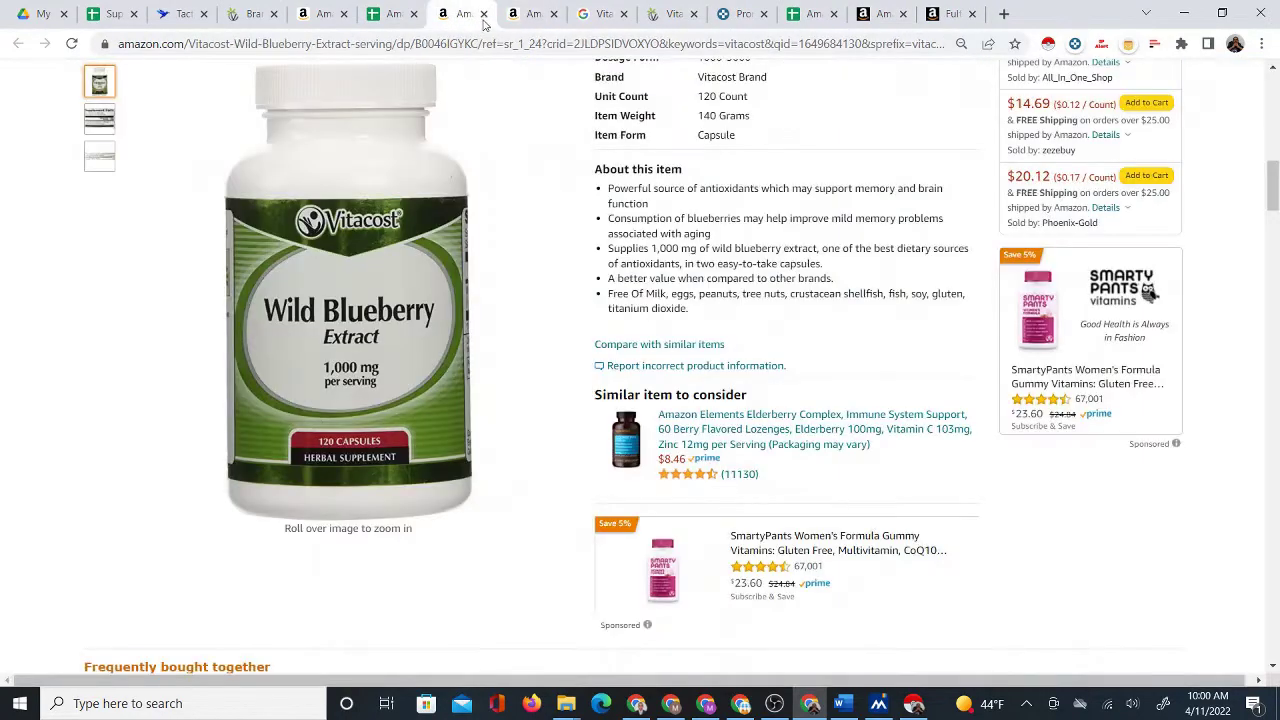
scroll(350, 300, up, 4)
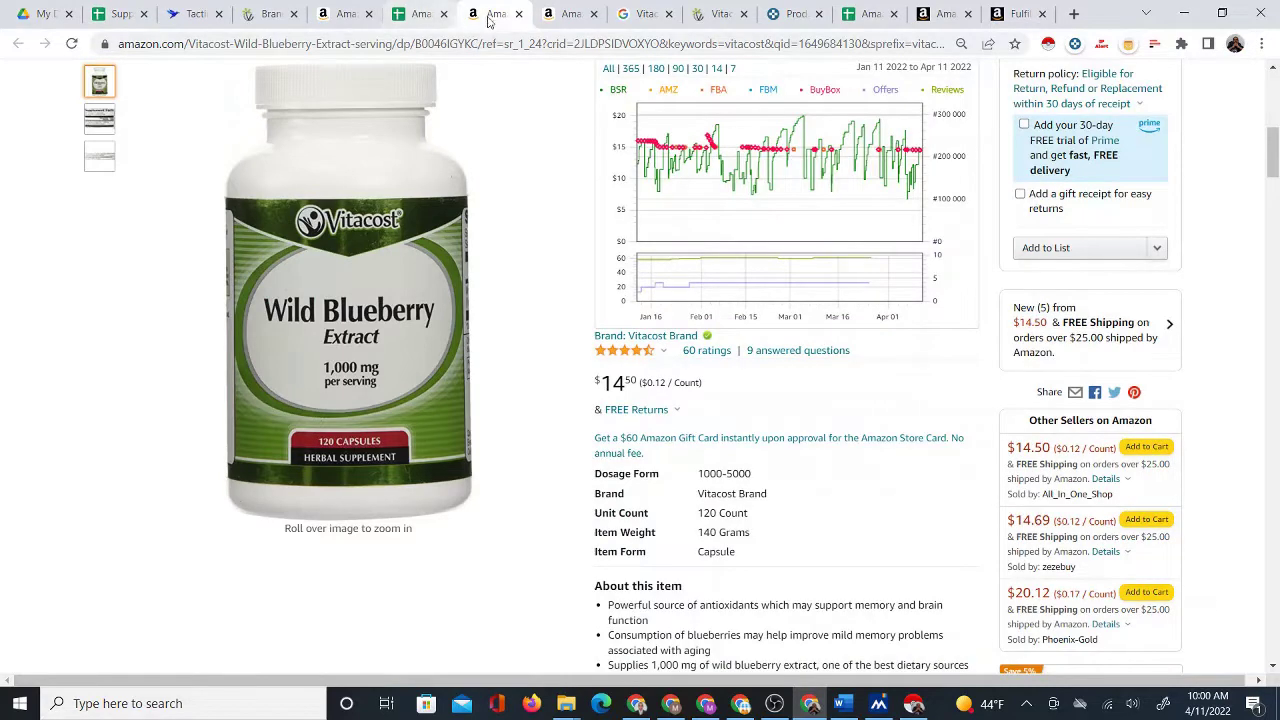
Close the Wild Blueberry Extract listing and leftover Vitacost research pages, and open the Amazon listing for the Vitacost Ultra Vitamin K in row 30.
click(518, 14)
click(518, 14)
click(518, 14)
click(518, 14)
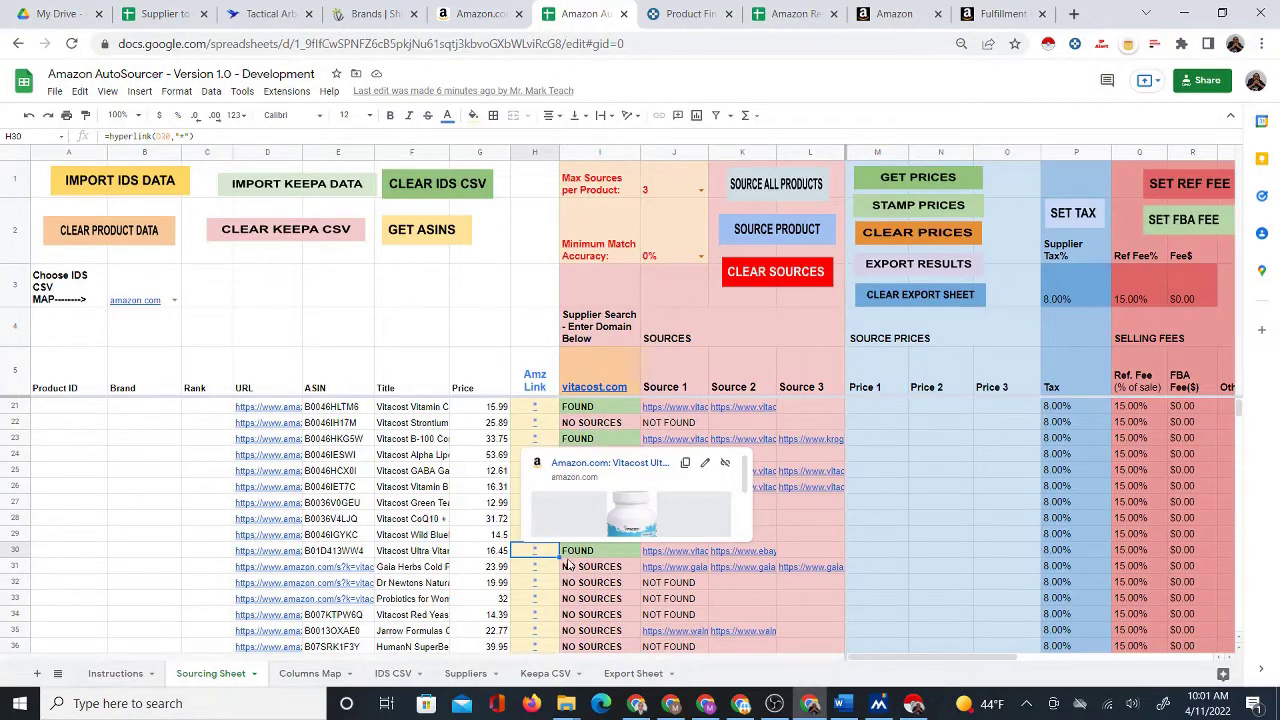
click(580, 464)
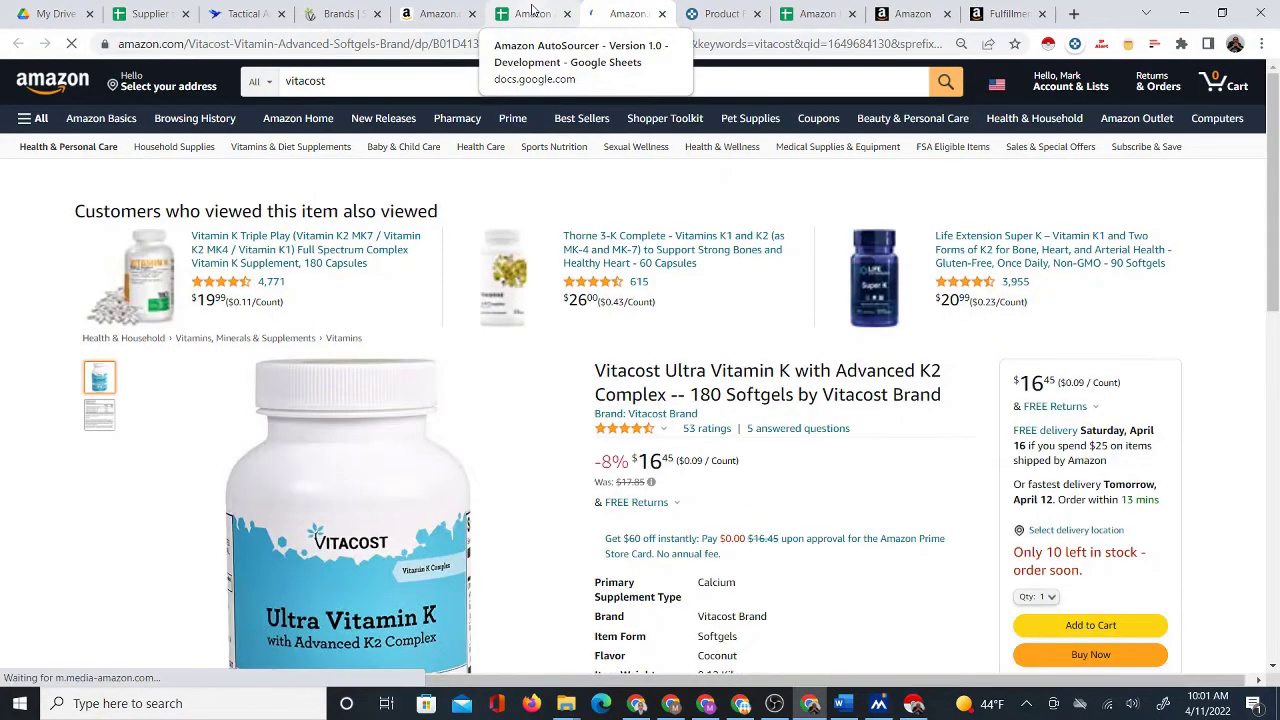
Open the Vitacost supplier page from the Source 1 link of the Ultra Vitamin K product in row 30.
click(533, 13)
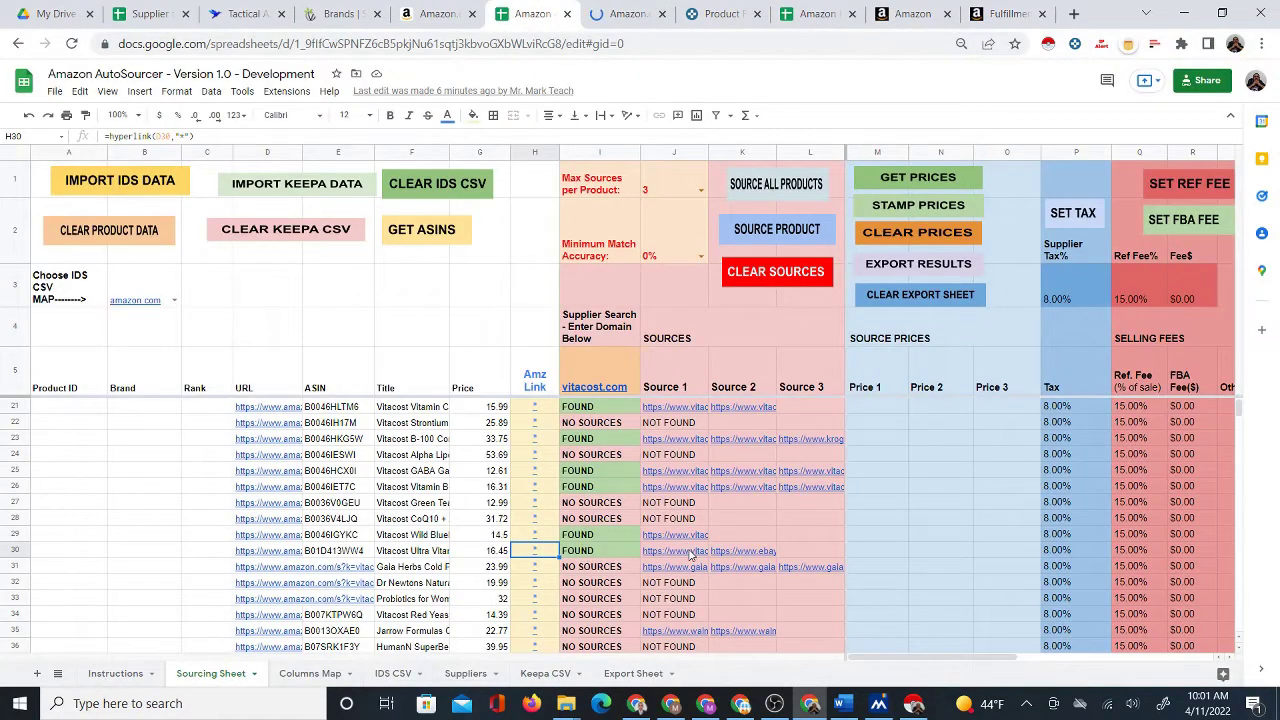
click(690, 552)
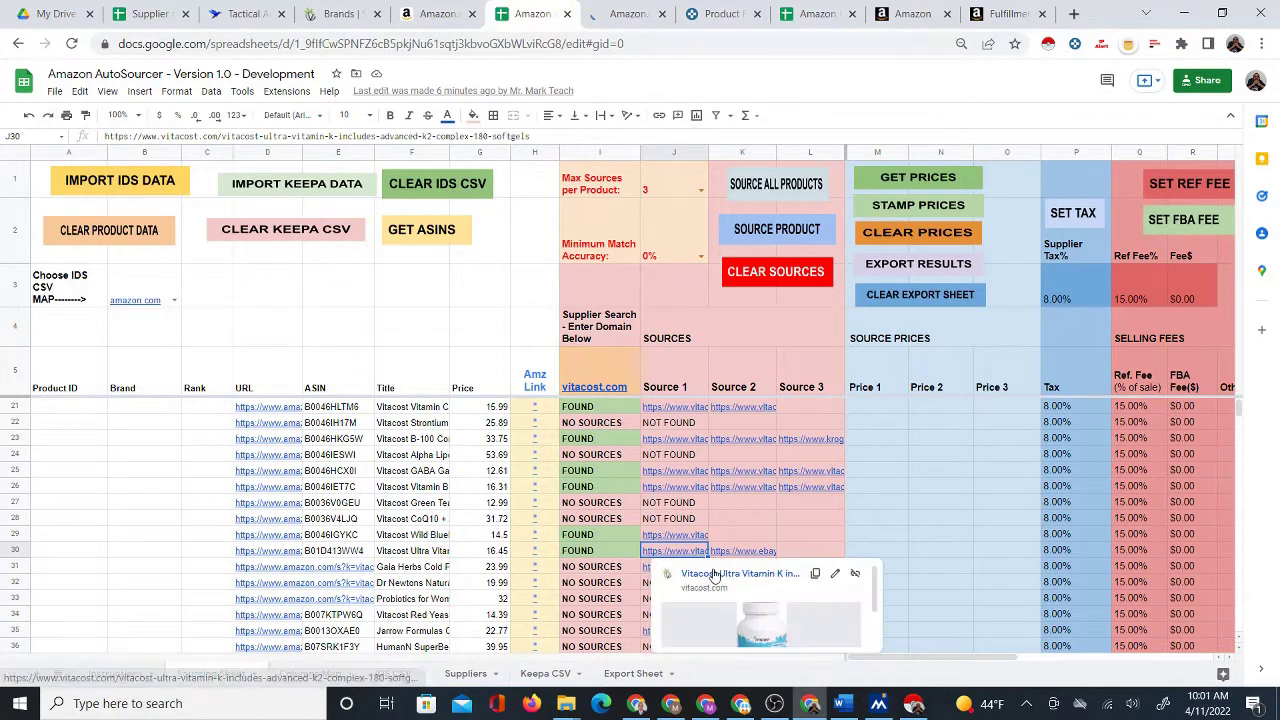
click(790, 645)
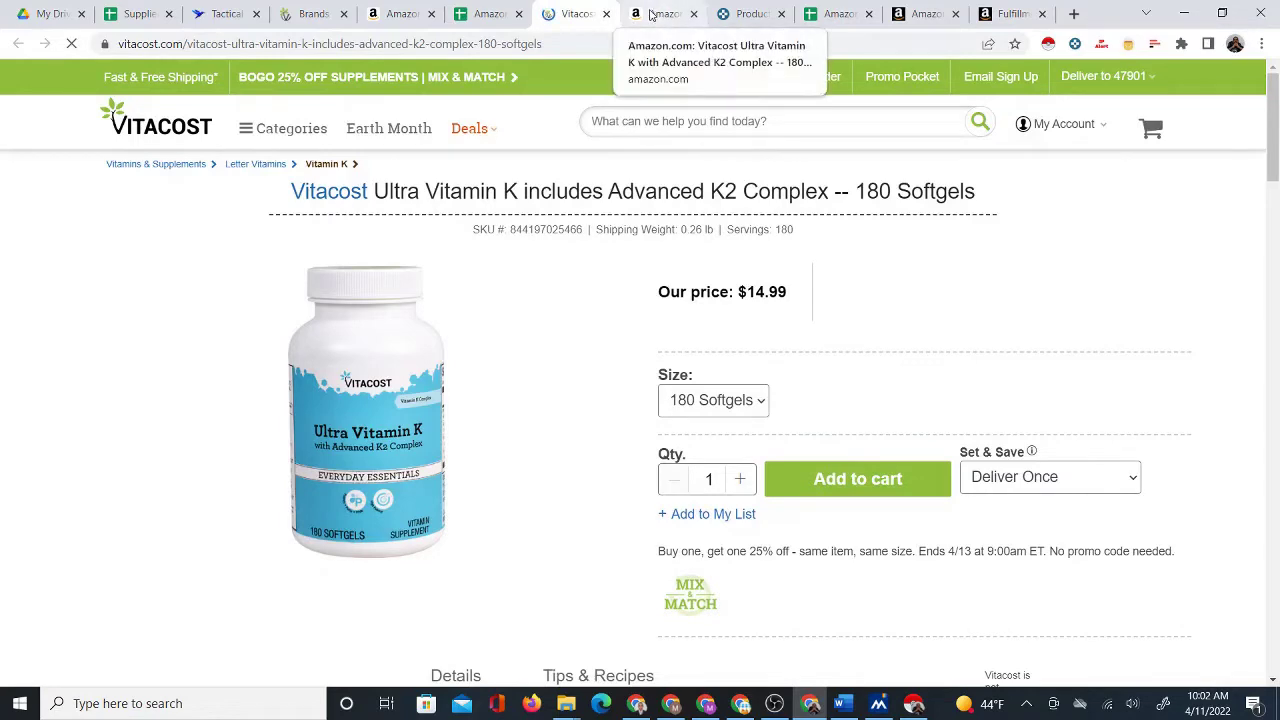
Place the Amazon listing ahead of the supplier page and compare the Ultra Vitamin K title, bottle and price on both.
drag(658, 17, 602, 20)
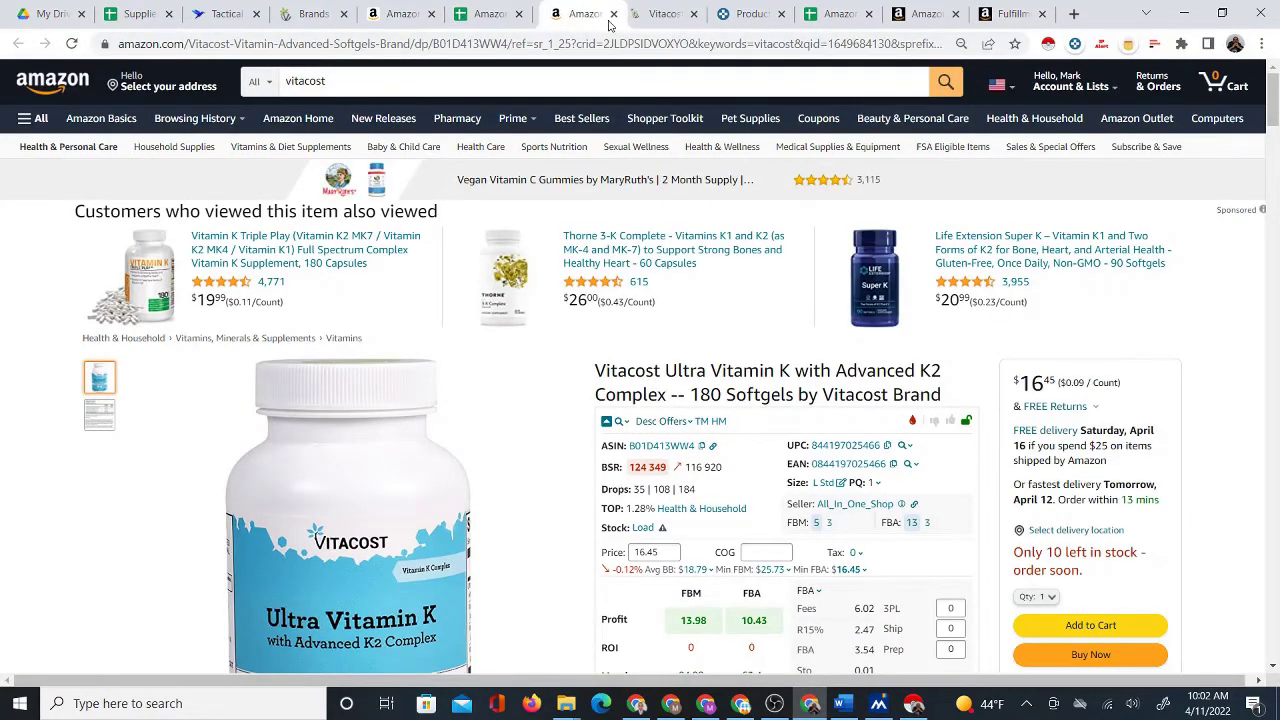
click(653, 17)
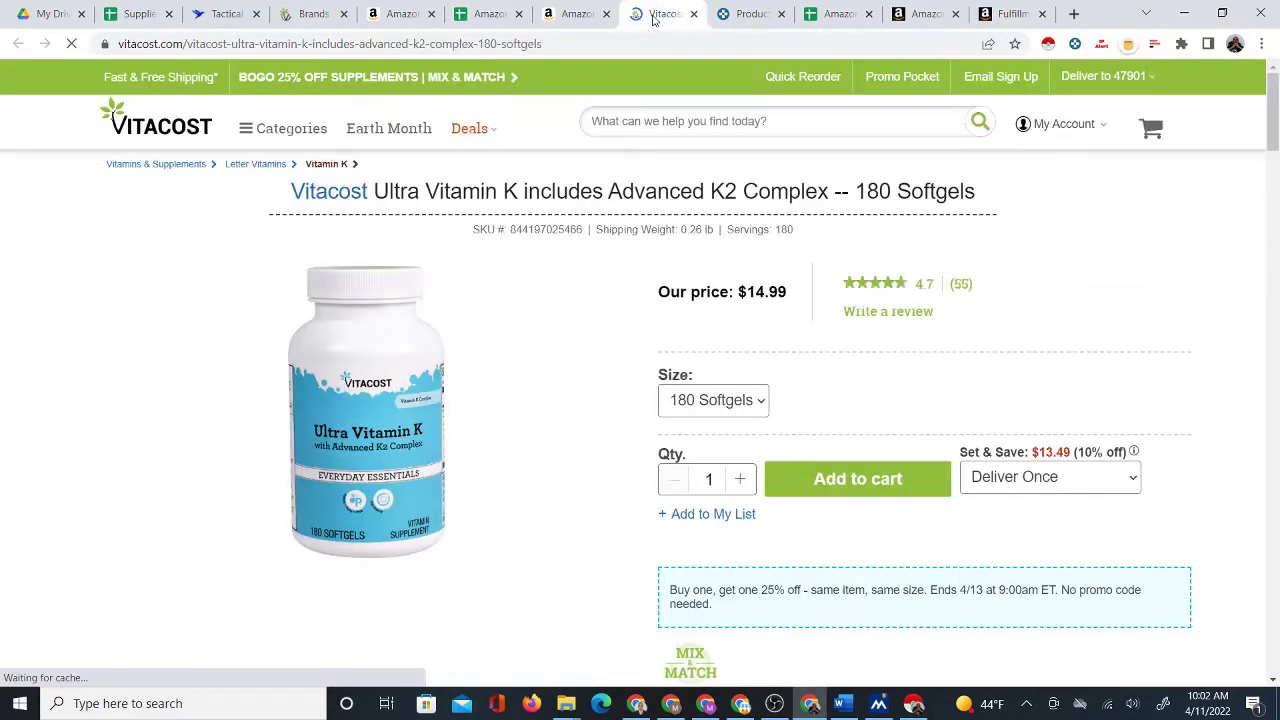
click(580, 15)
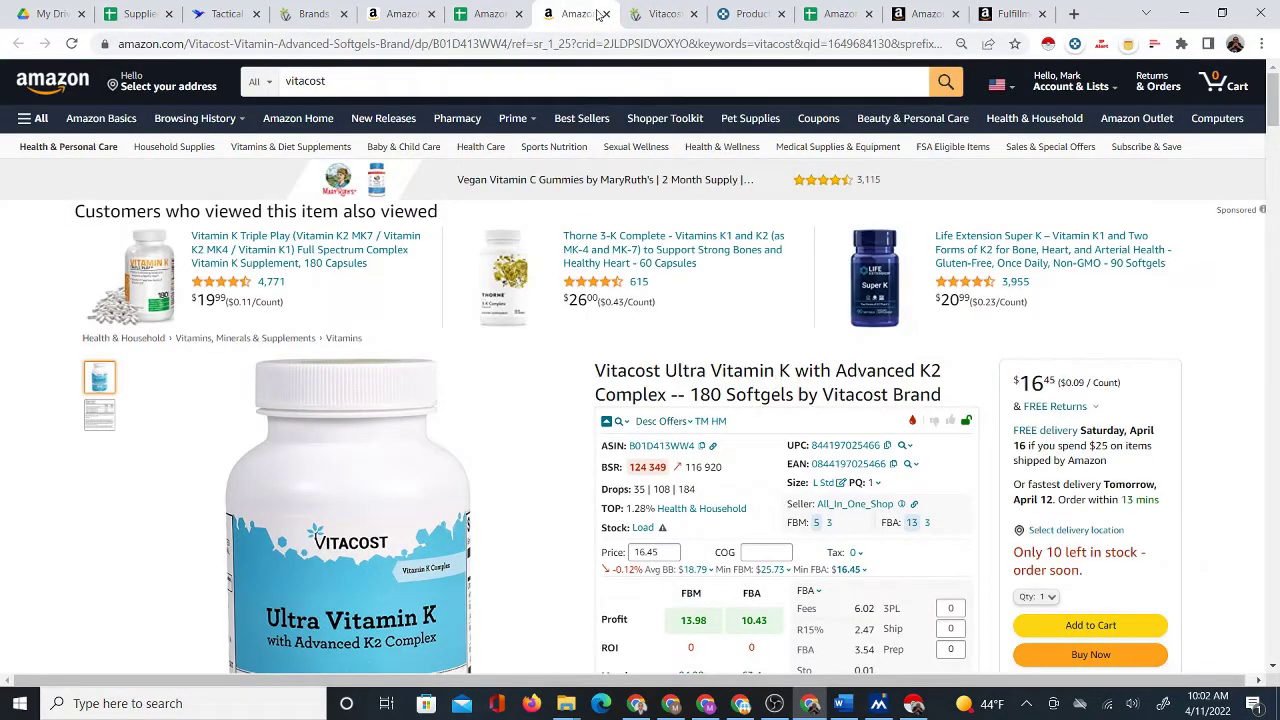
click(653, 17)
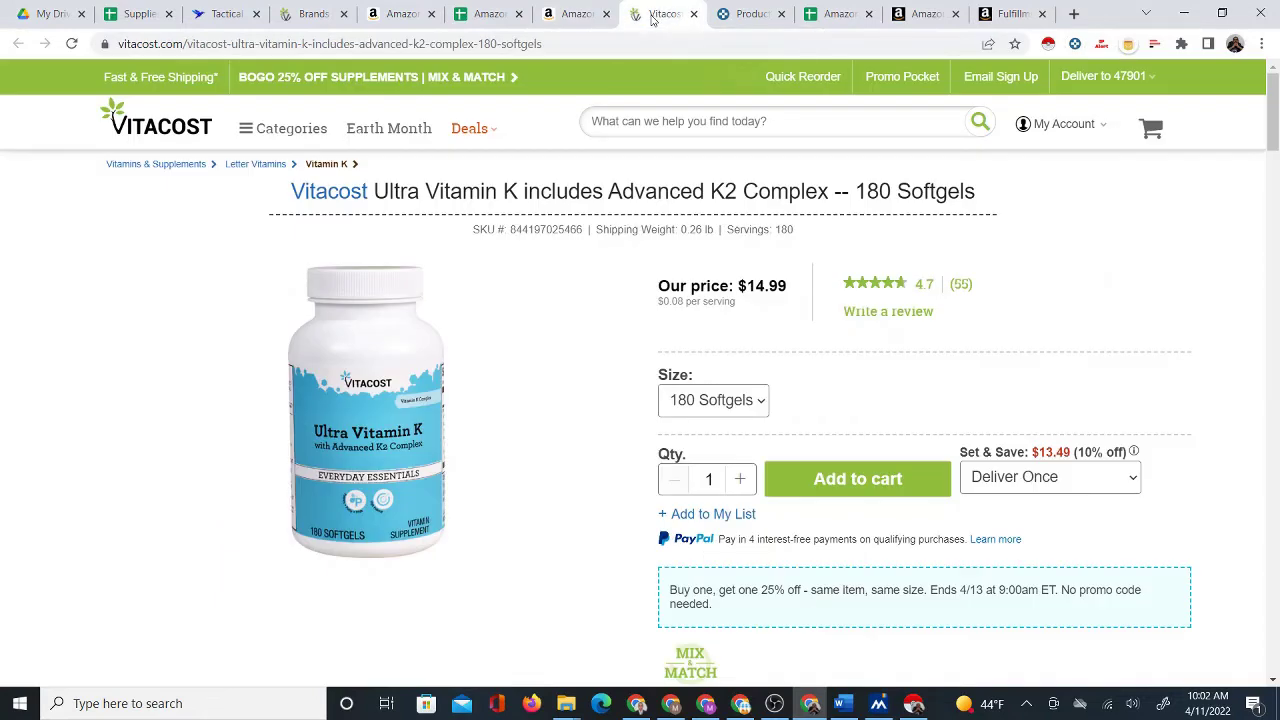
click(577, 16)
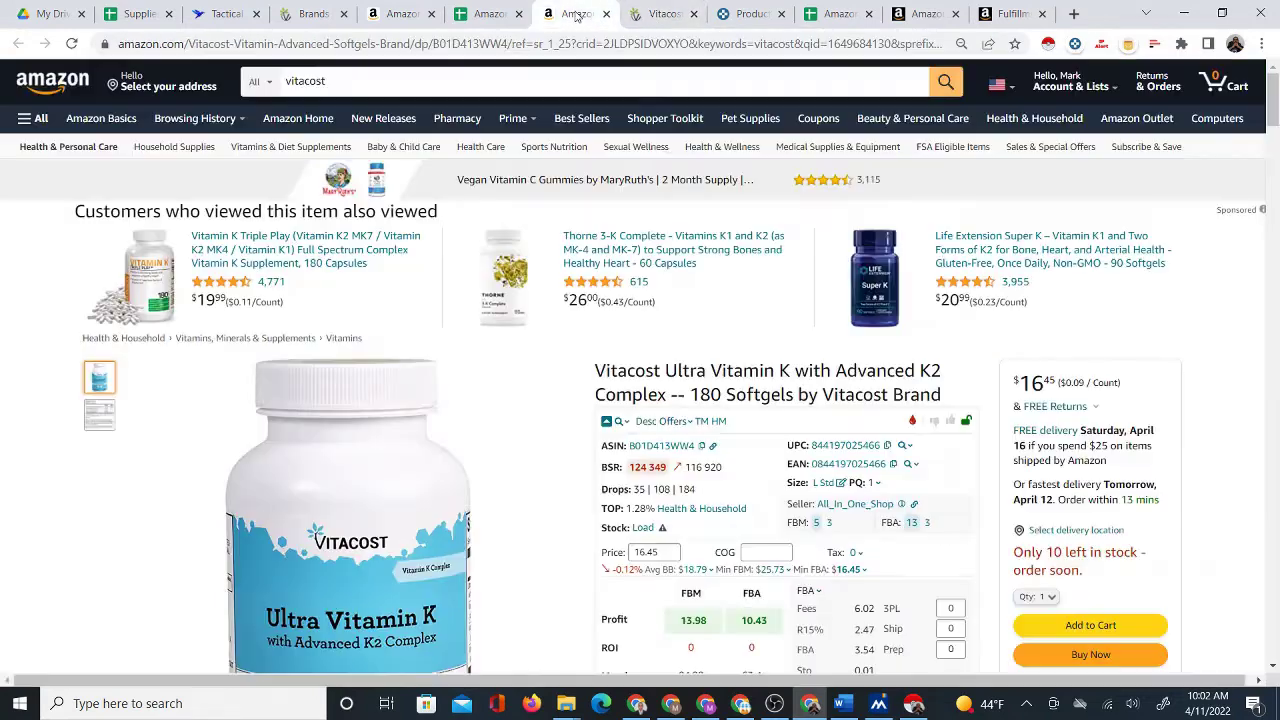
Close the Amazon and Vitacost pages for Ultra Vitamin K and return to the AutoSourcer sheet.
click(608, 14)
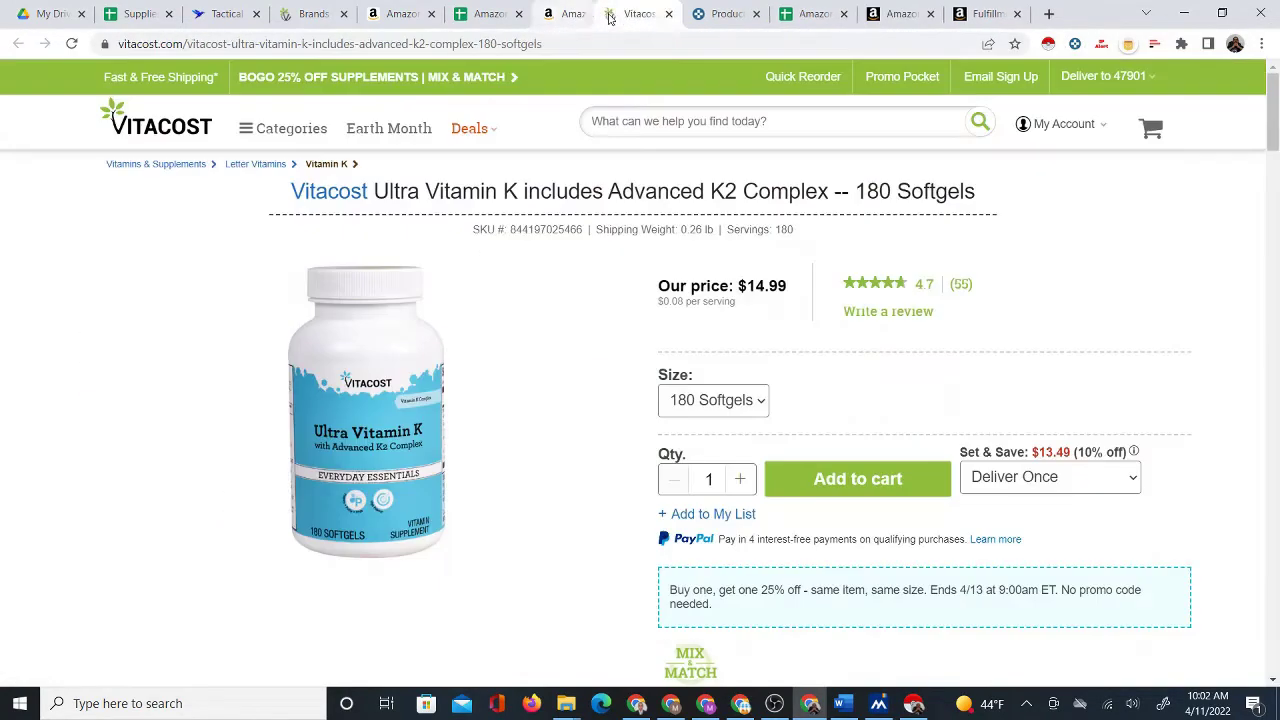
click(608, 14)
click(567, 12)
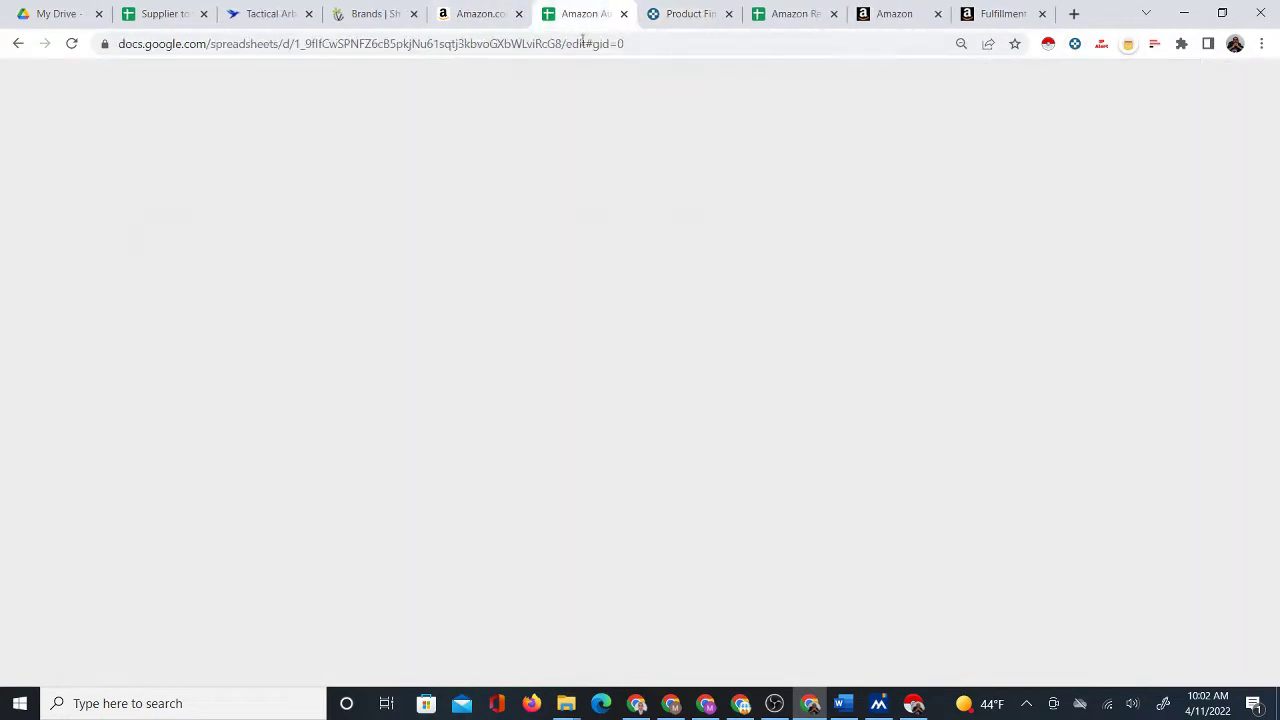
Check the Brand and Rank columns at the start of the product list, and look at the Amazon vitacost search results behind it.
scroll(170, 445, up, 5)
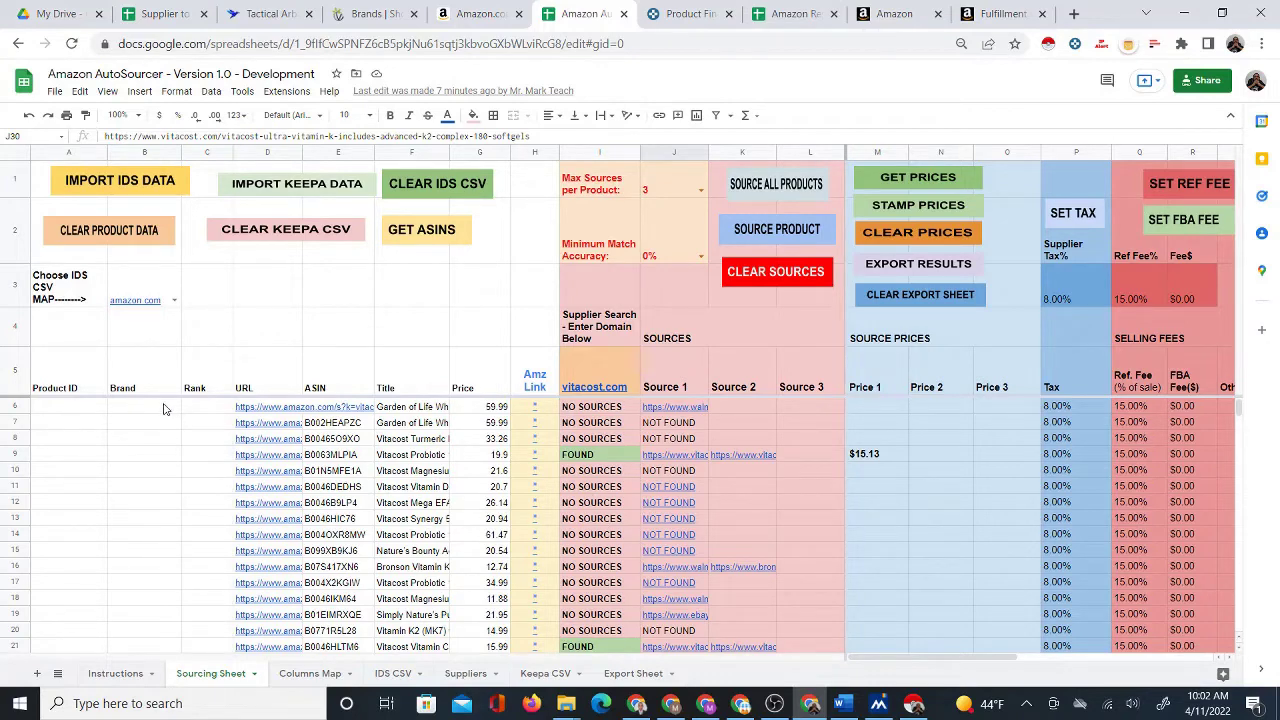
drag(163, 409, 212, 476)
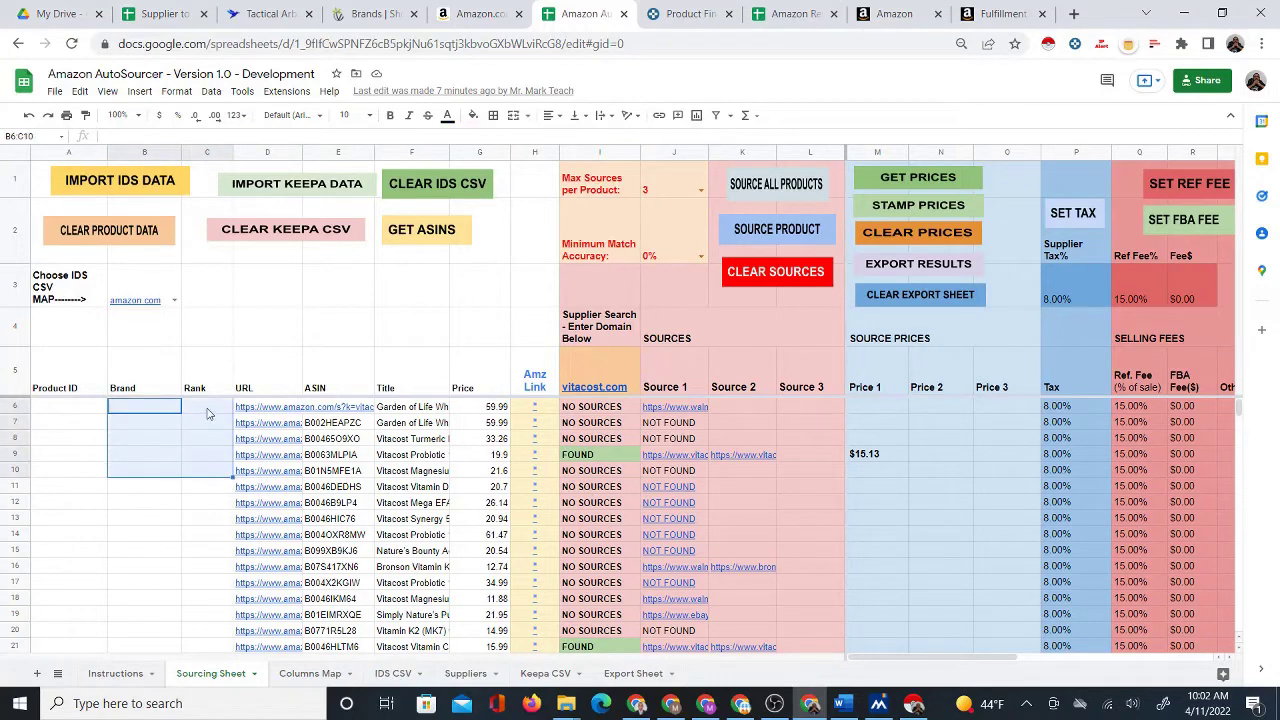
click(485, 13)
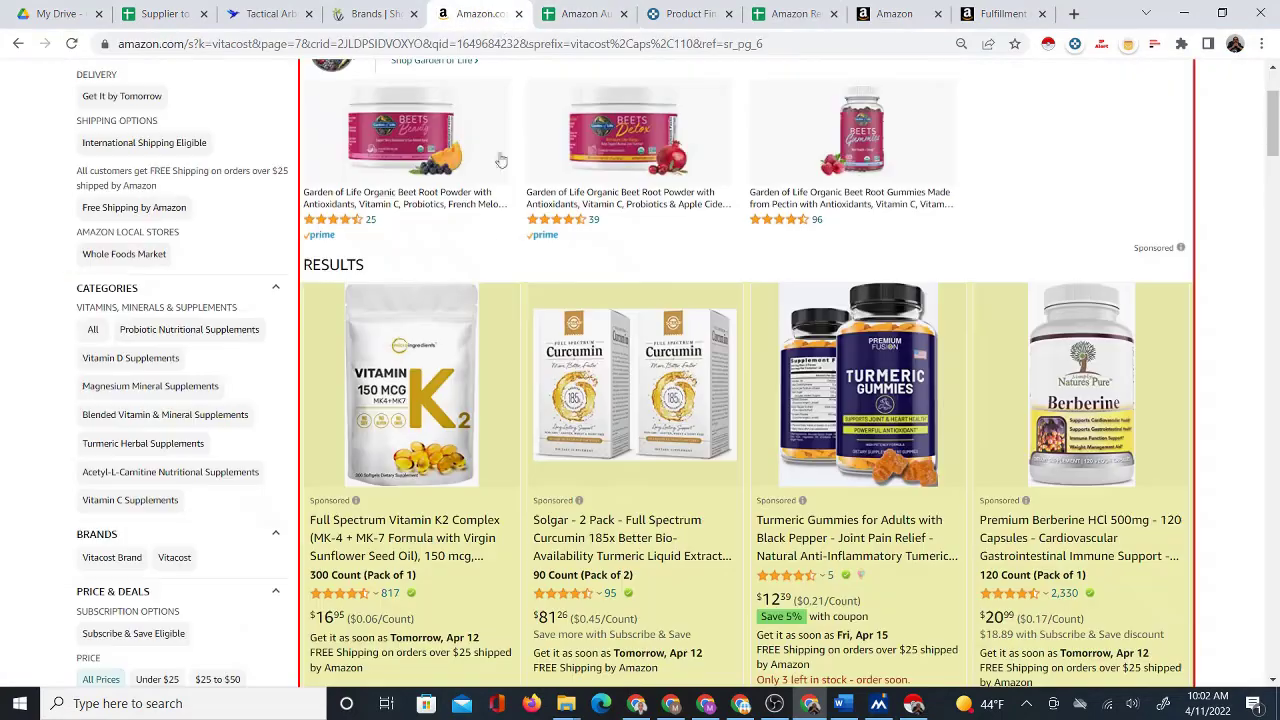
click(595, 13)
Switch to Keepa, reload the Vitacost product results and start a blank Product Finder query.
click(683, 15)
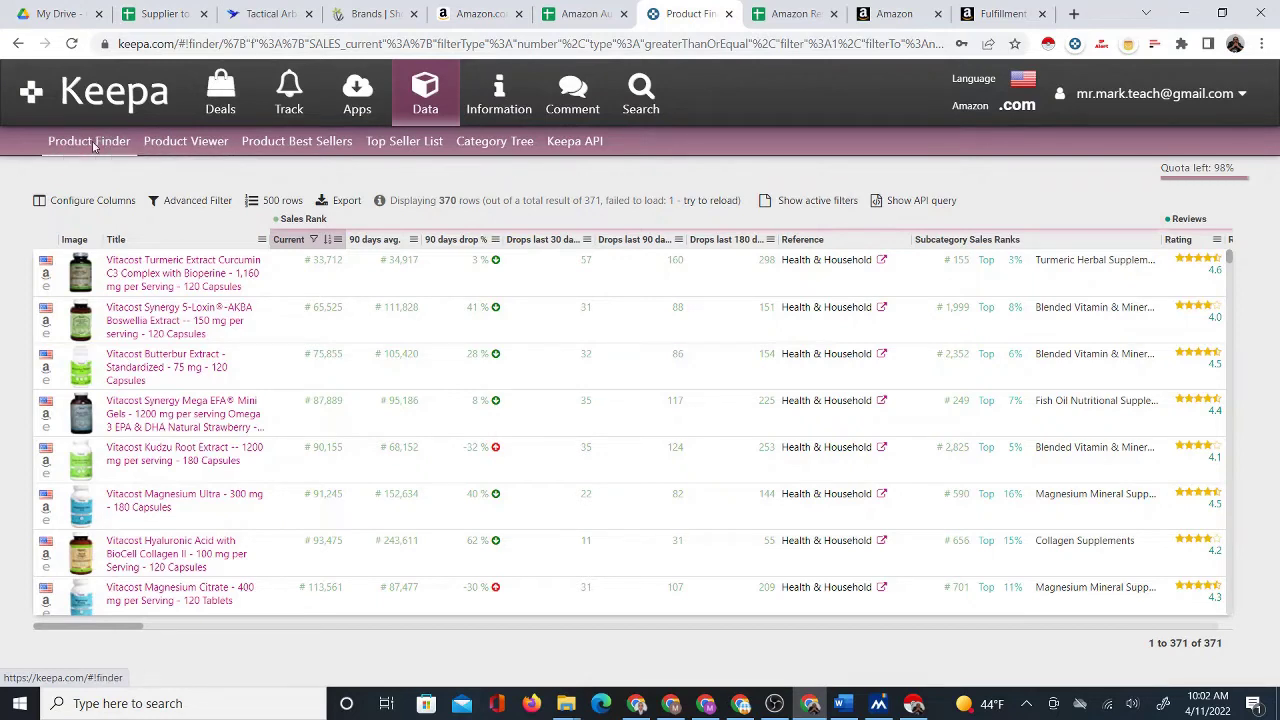
click(72, 43)
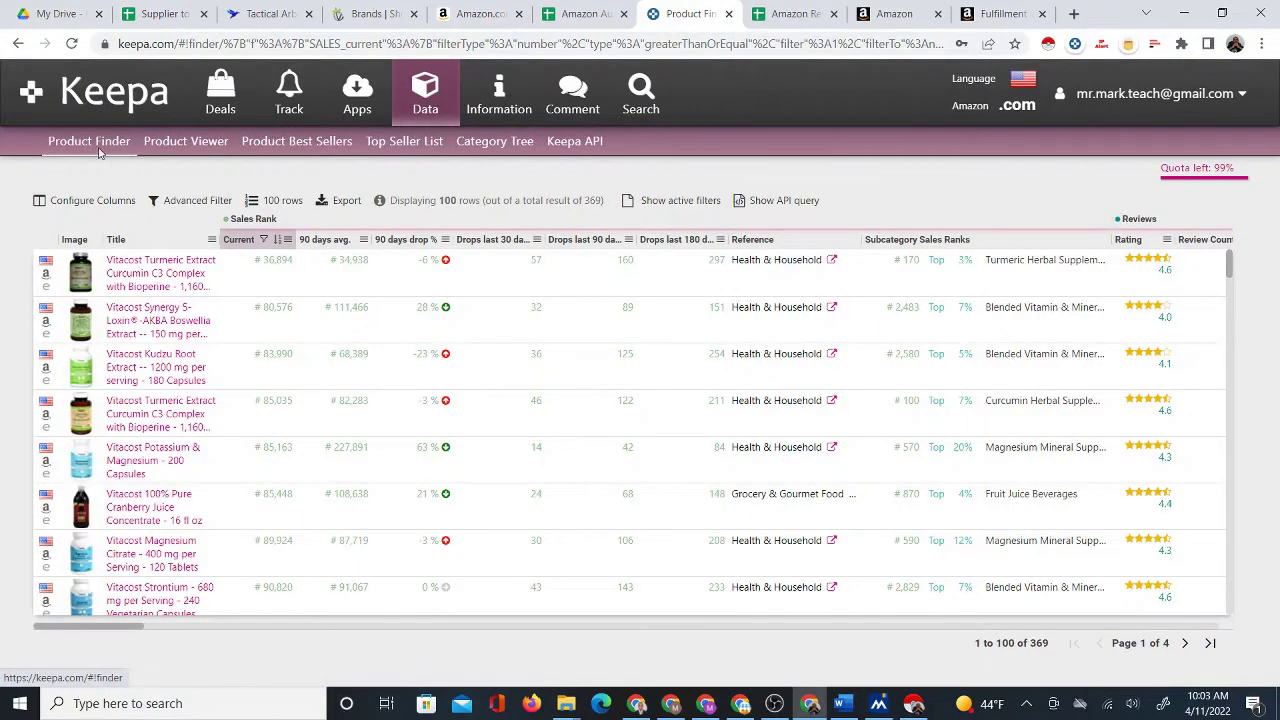
click(109, 143)
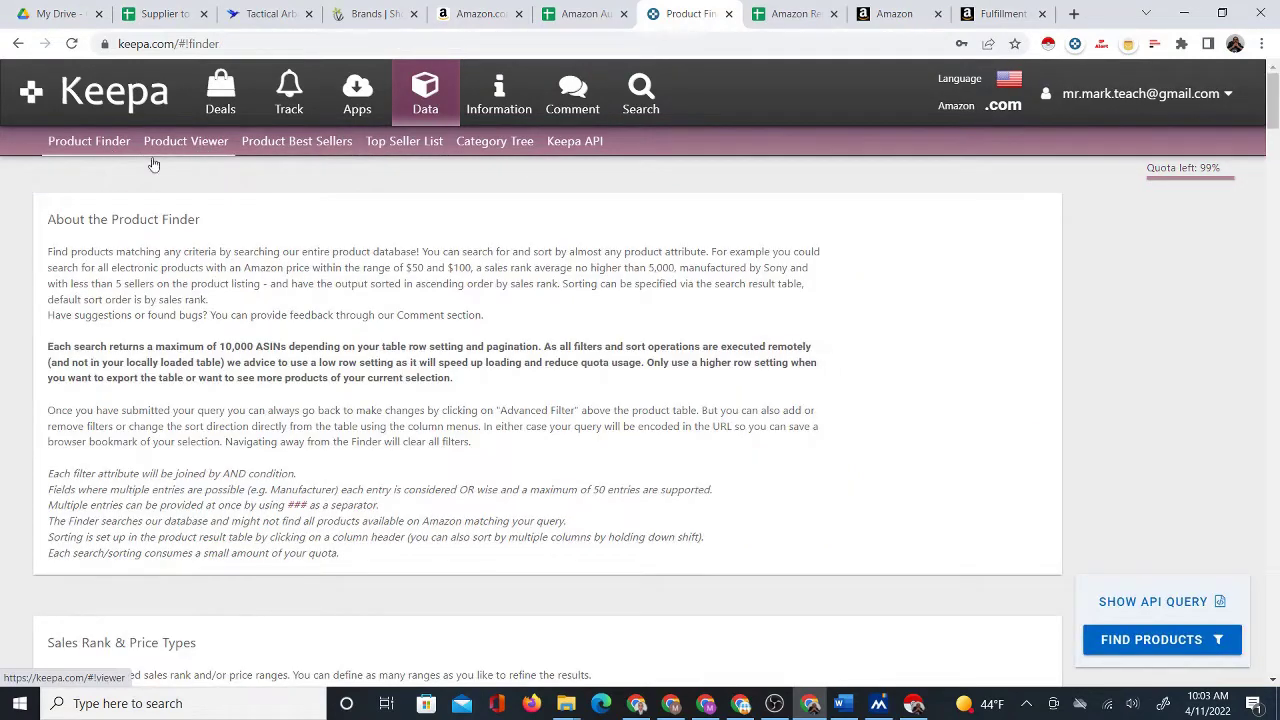
Look over the Product Finder introduction and the available sales rank and price type filters.
scroll(272, 301, down, 3)
scroll(272, 301, down, 2)
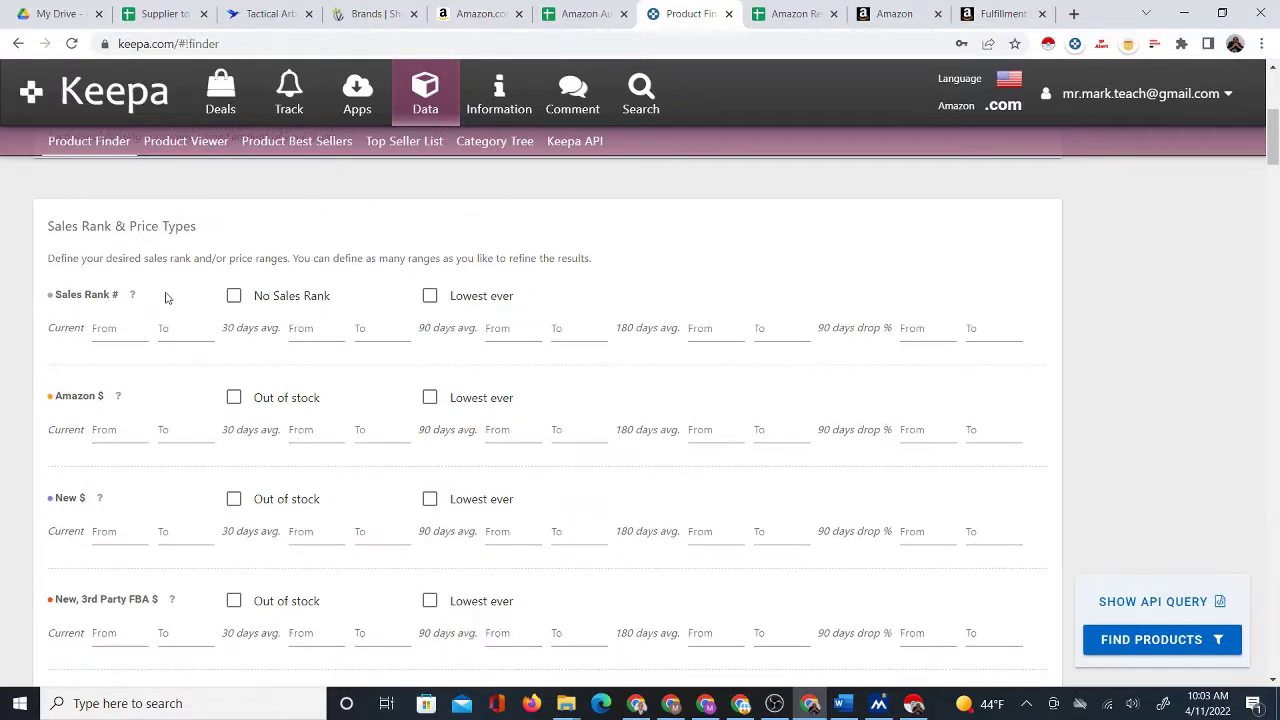
scroll(654, 366, down, 2)
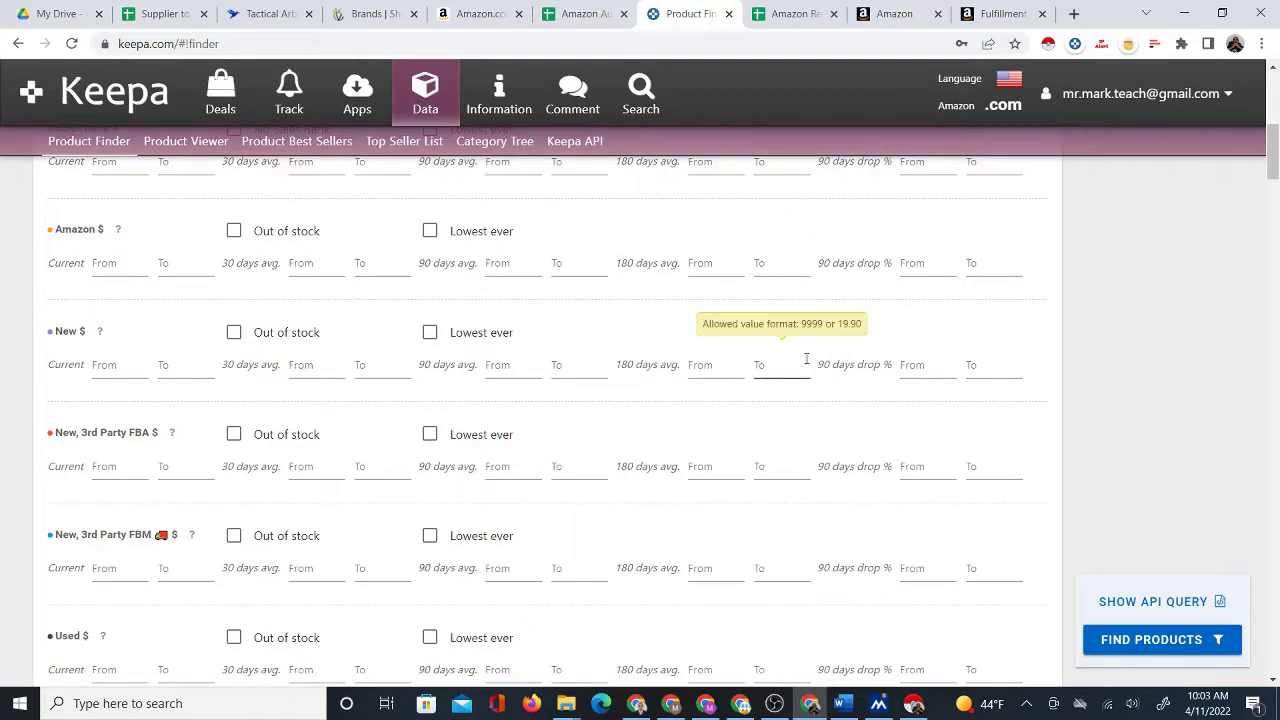
scroll(808, 363, down, 3)
scroll(811, 379, up, 5)
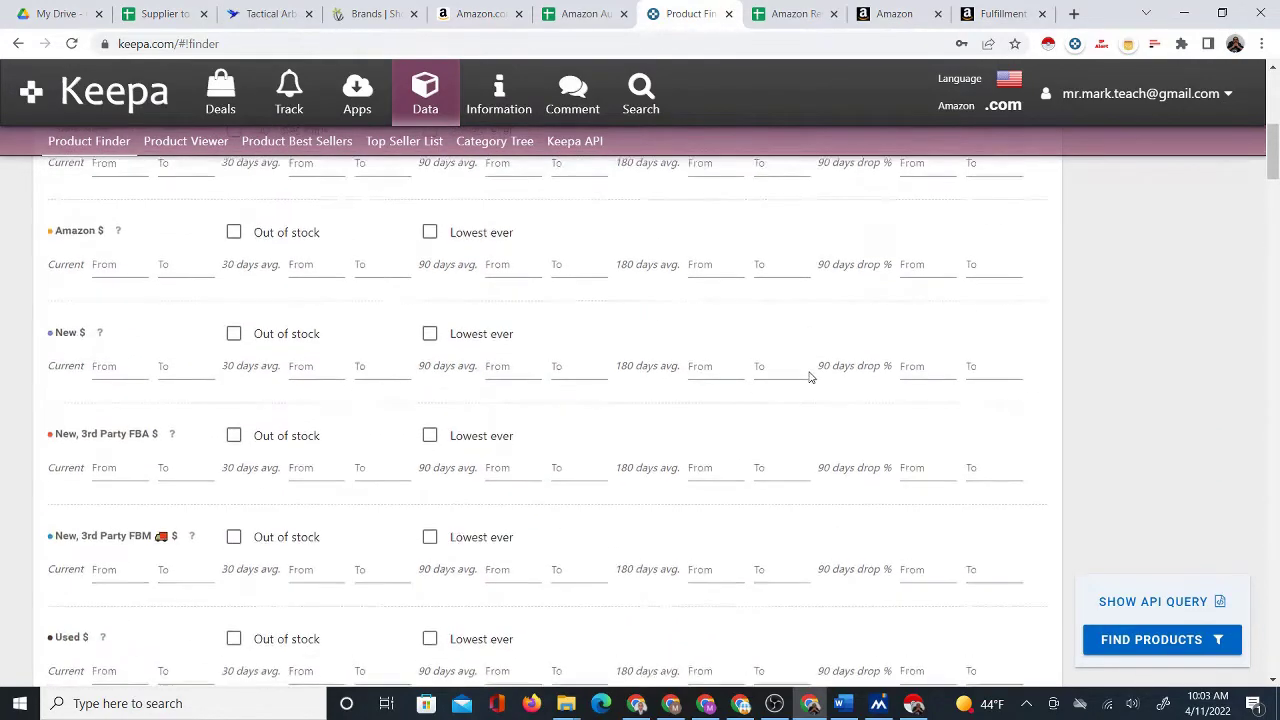
scroll(814, 376, up, 5)
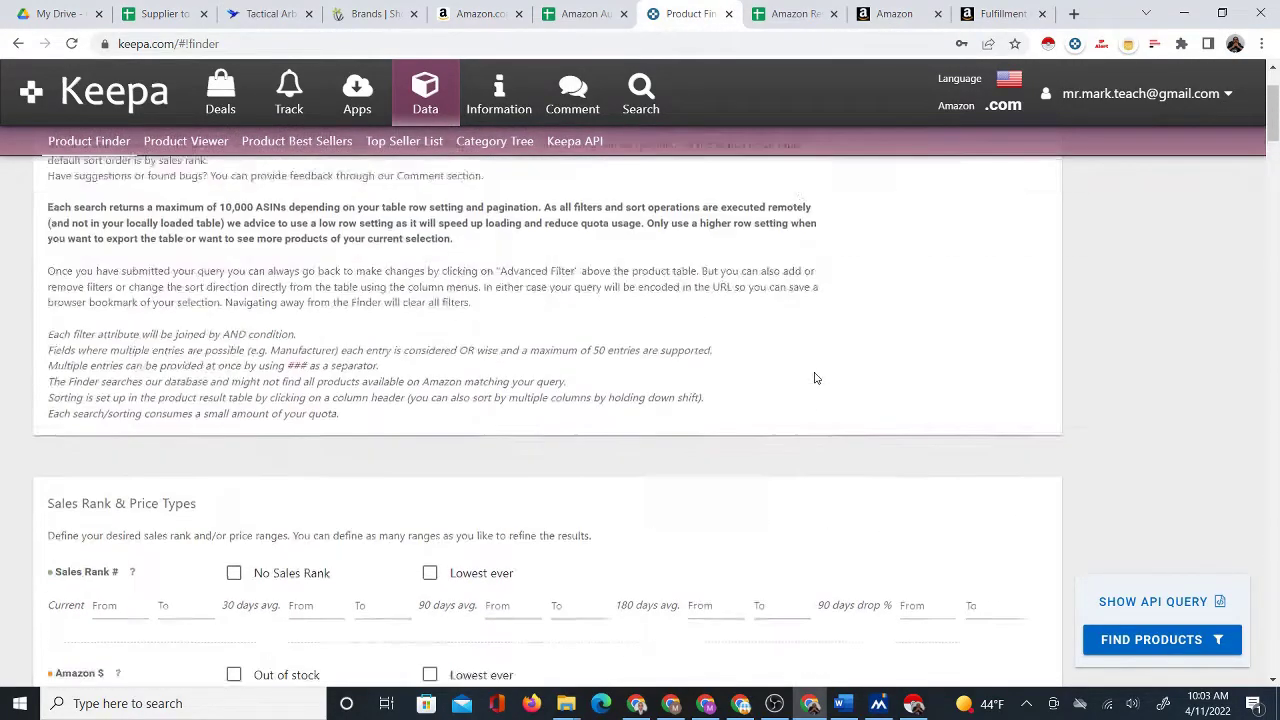
scroll(423, 393, down, 3)
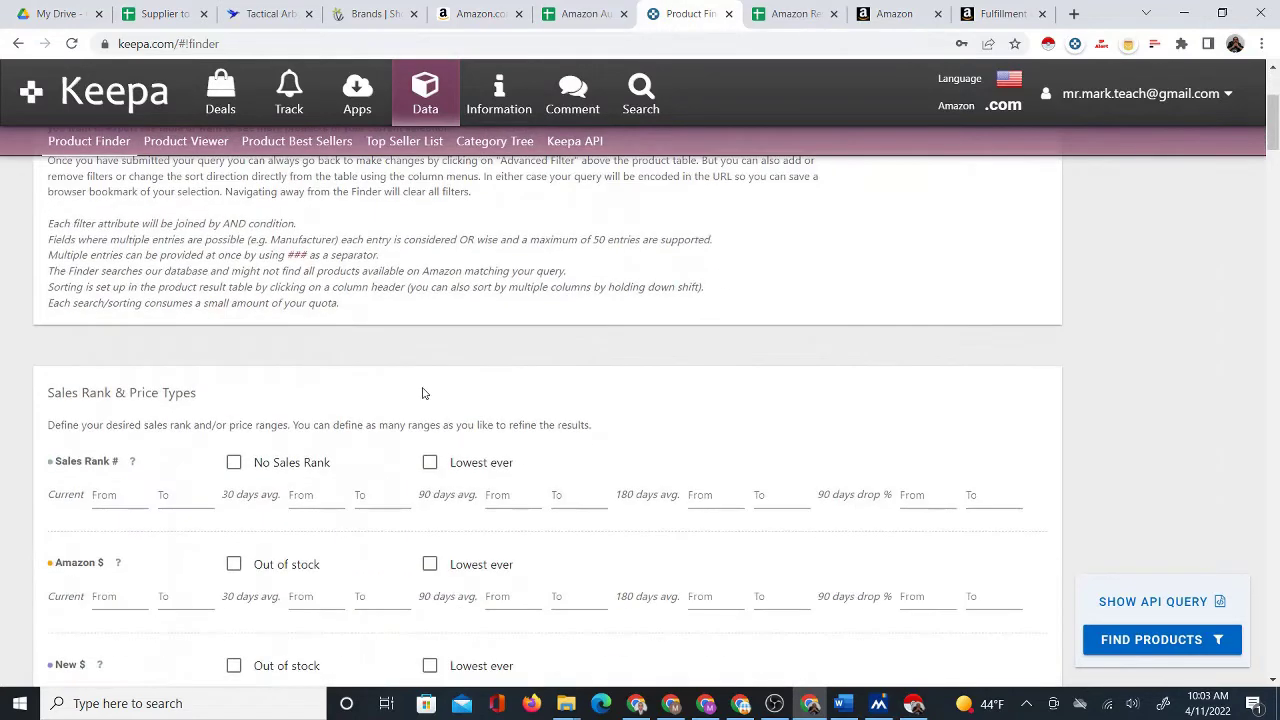
scroll(442, 378, down, 1)
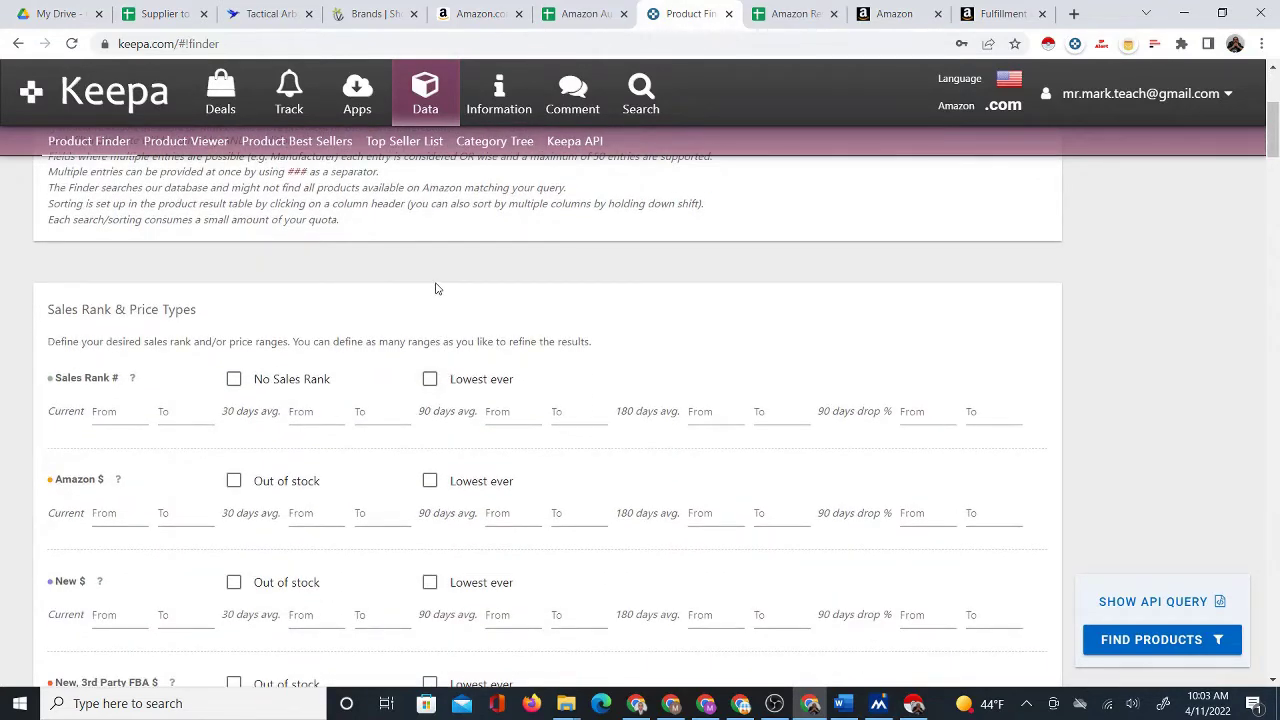
Find the Brand filter on the page by searching for "brand" and set it to "vitacost brand".
key(ctrl+f)
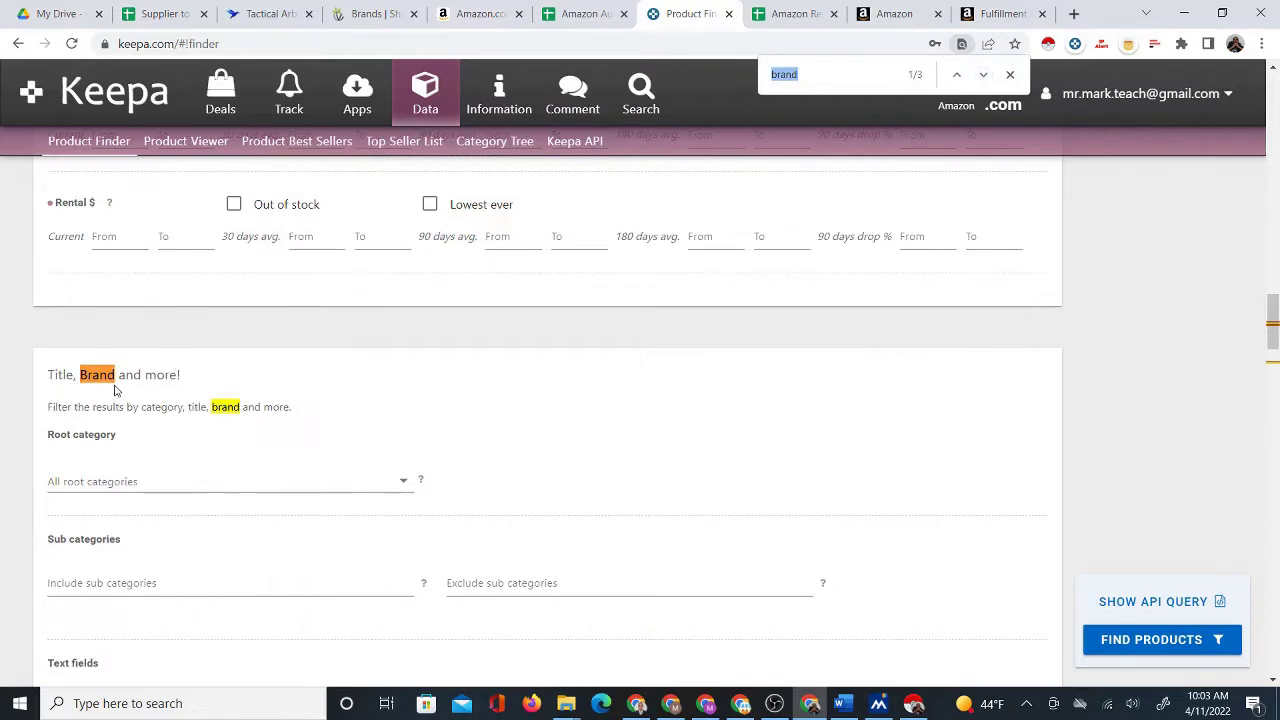
scroll(863, 374, down, 1)
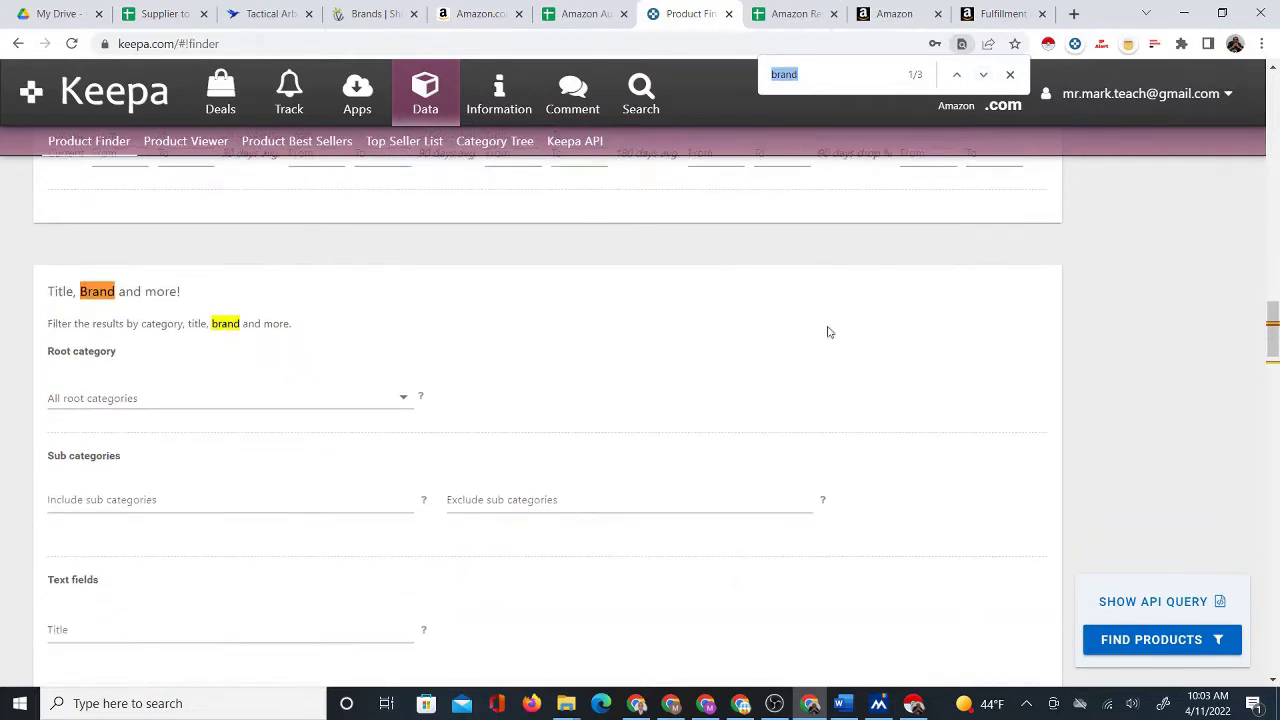
scroll(846, 389, down, 4)
click(563, 418)
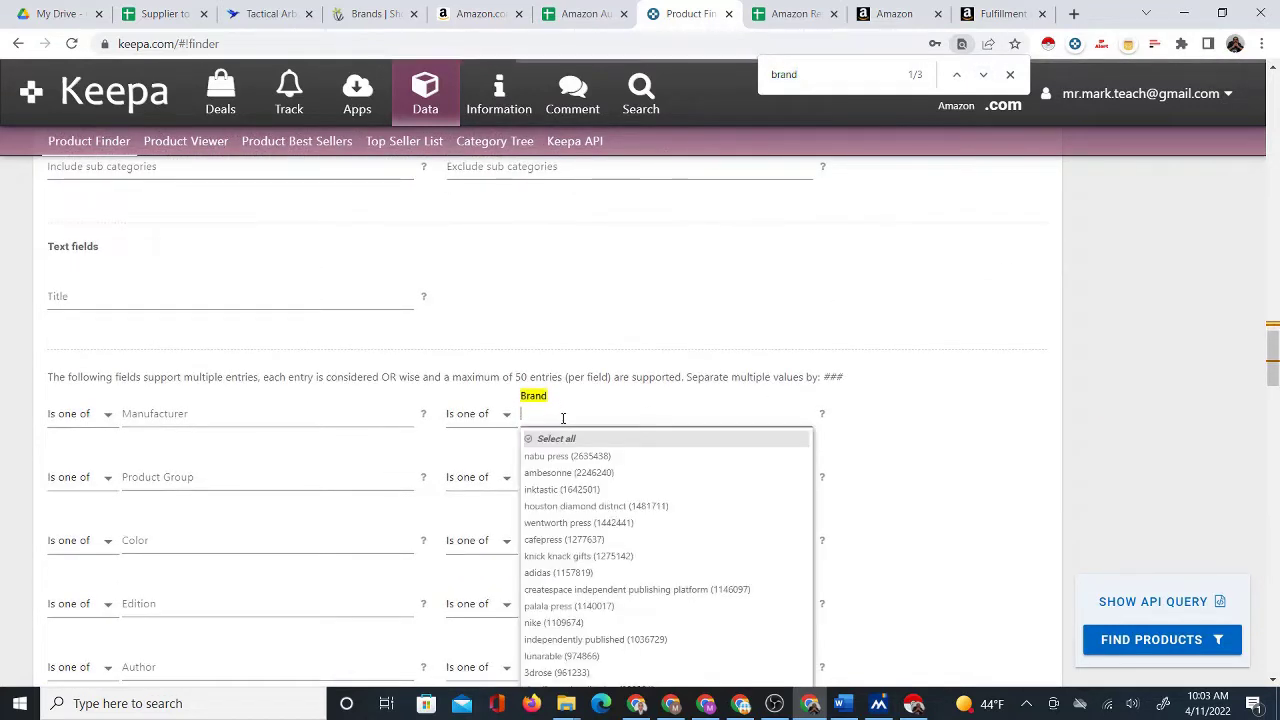
text(vitac)
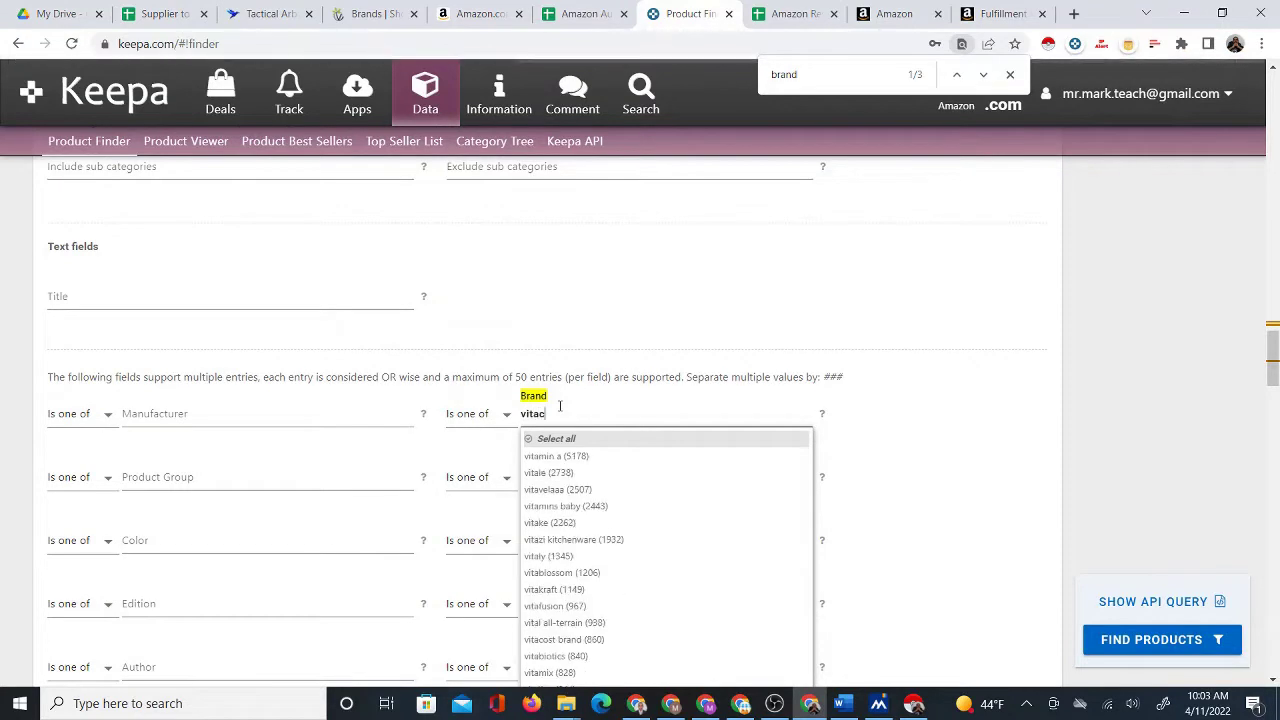
click(569, 455)
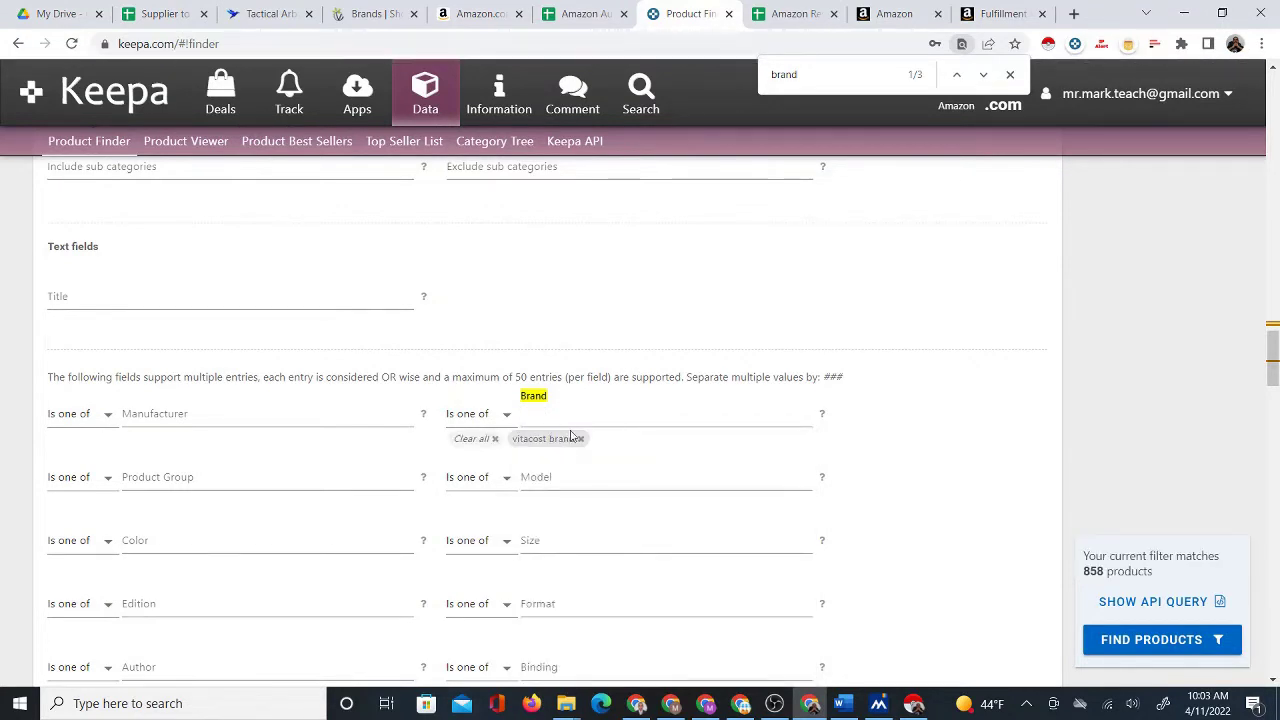
Set the minimum current Sales Rank filter to 1.
scroll(1275, 340, up, 2)
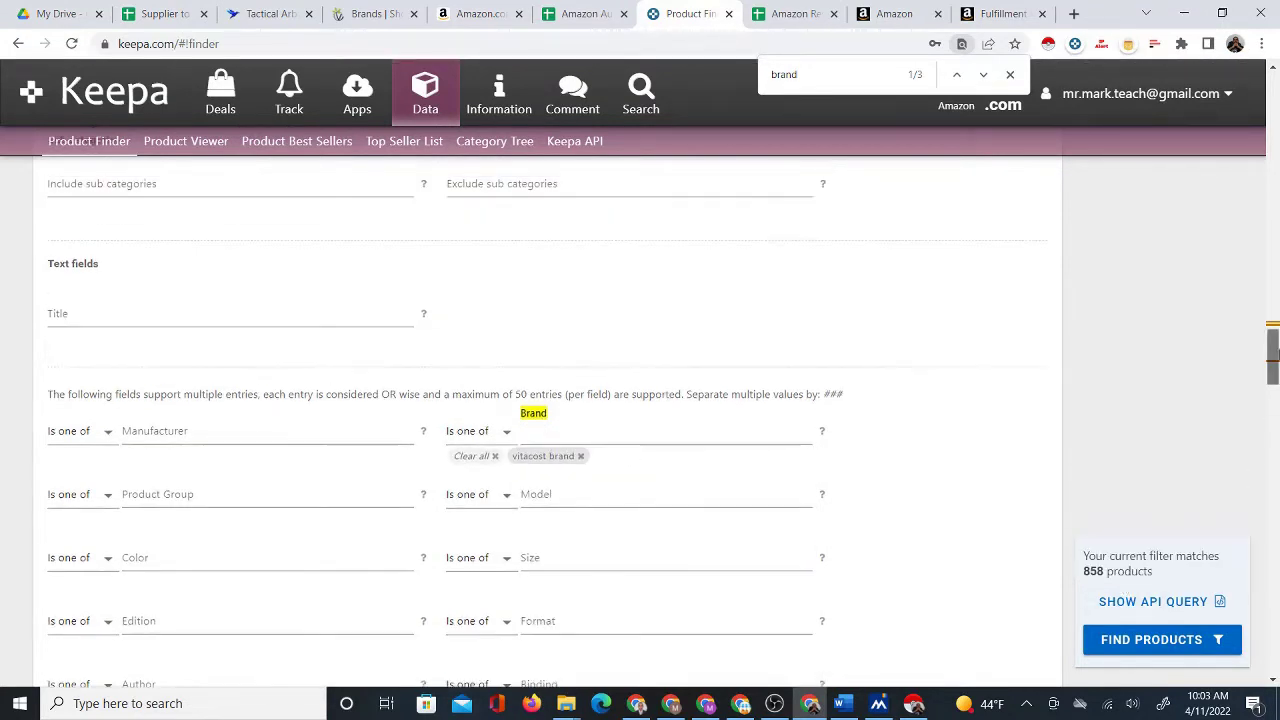
drag(1276, 338, 1276, 100)
scroll(1276, 100, down, 3)
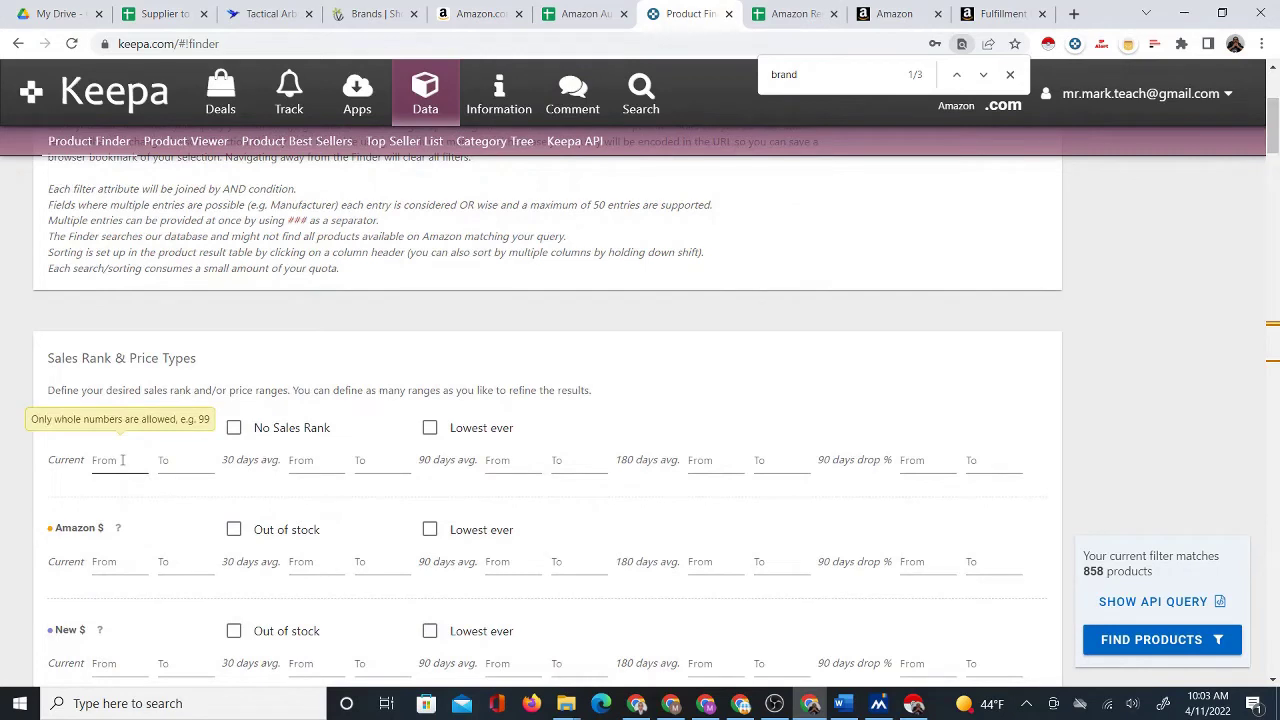
click(124, 460)
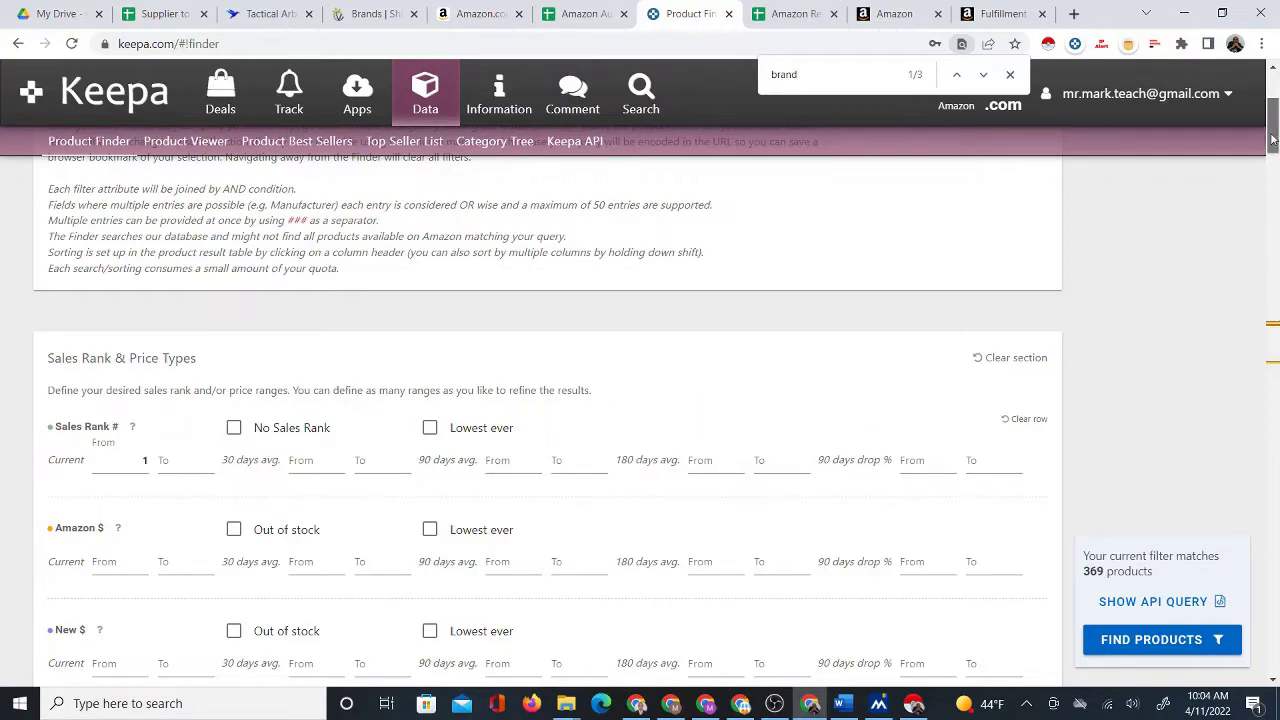
Find the 90-day out of stock percentage filter by searching for "oos" and set Amazon's minimum to 1.
drag(1273, 140, 1275, 556)
key(ctrl+f)
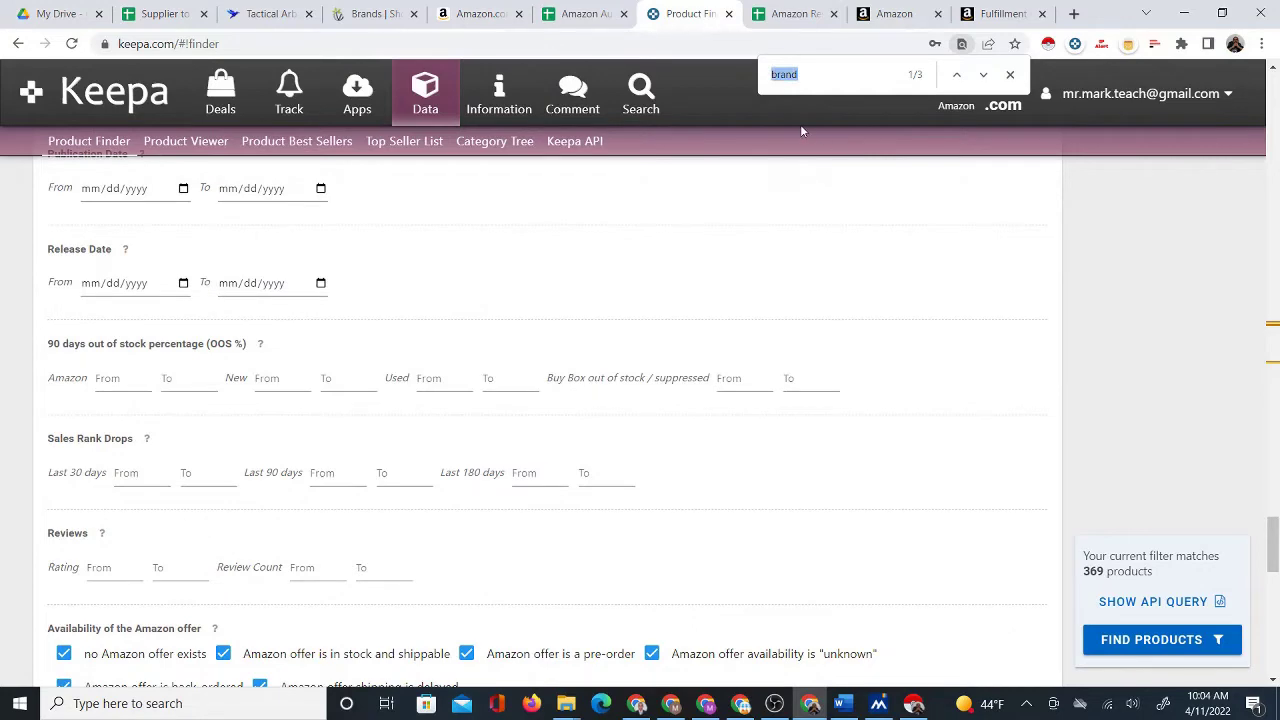
text(oos)
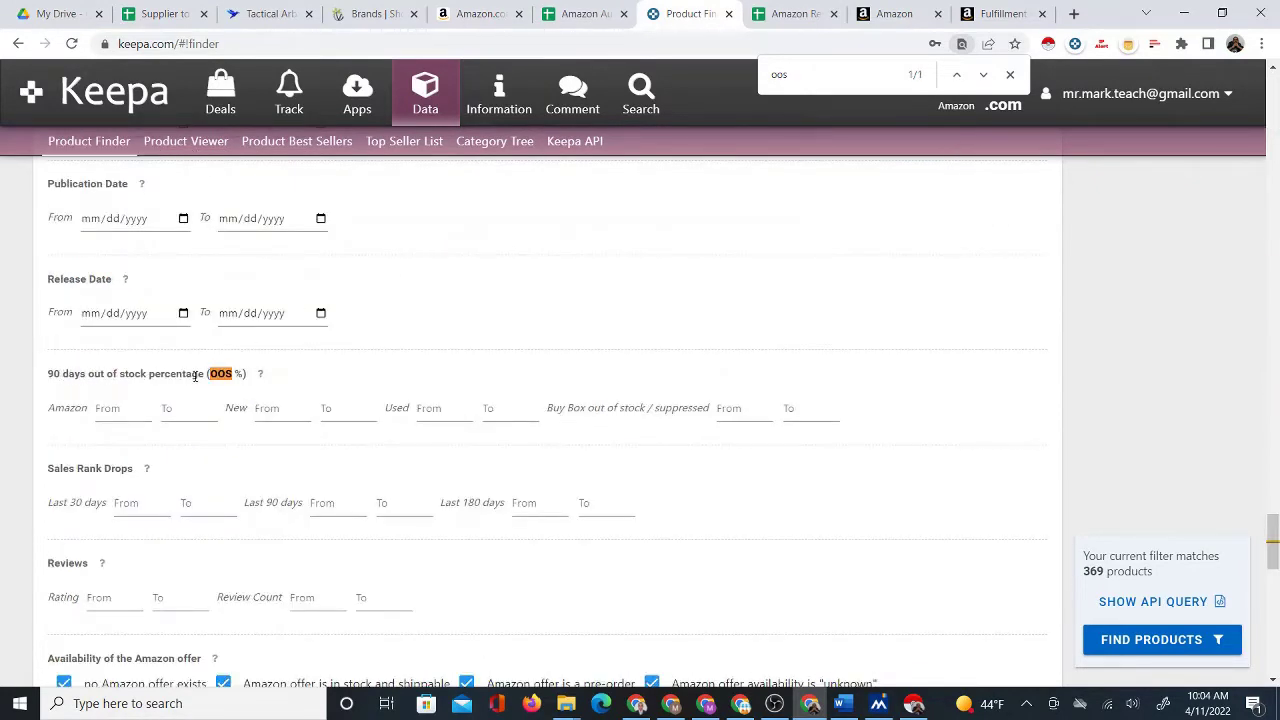
click(121, 408)
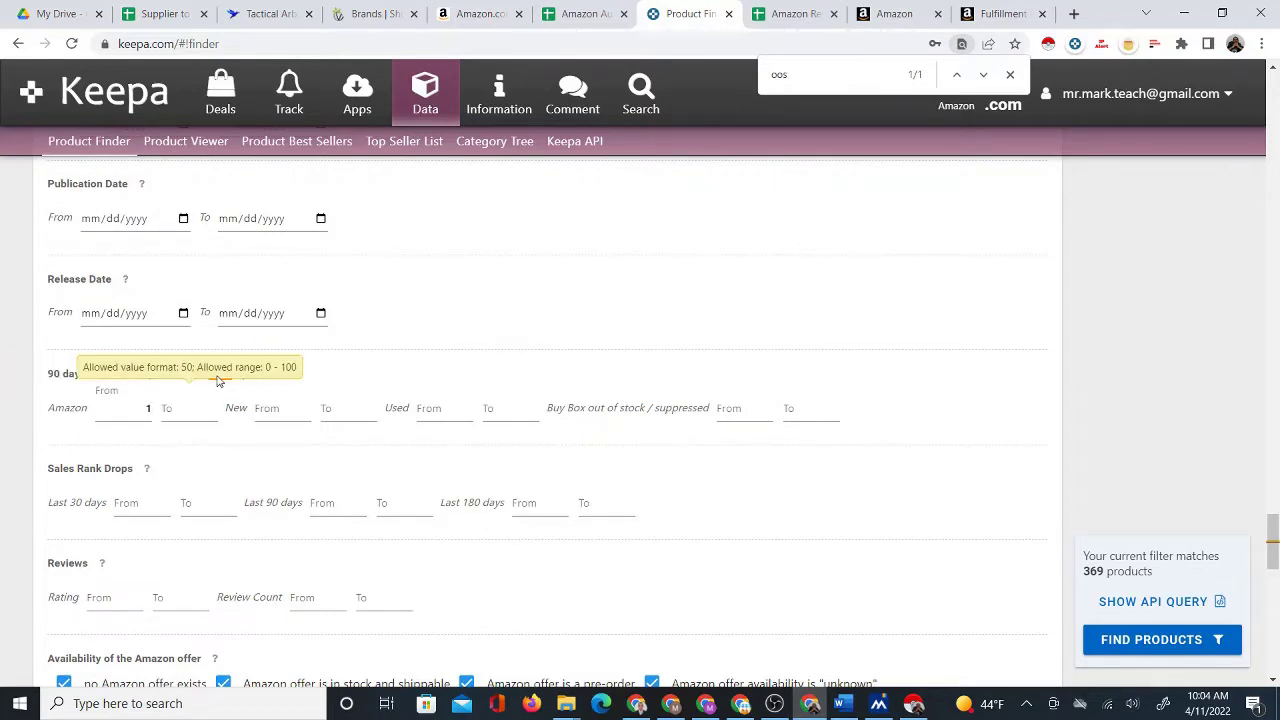
Set Amazon's minimum 90-day out of stock percentage to 100 and run the product search.
text(100)
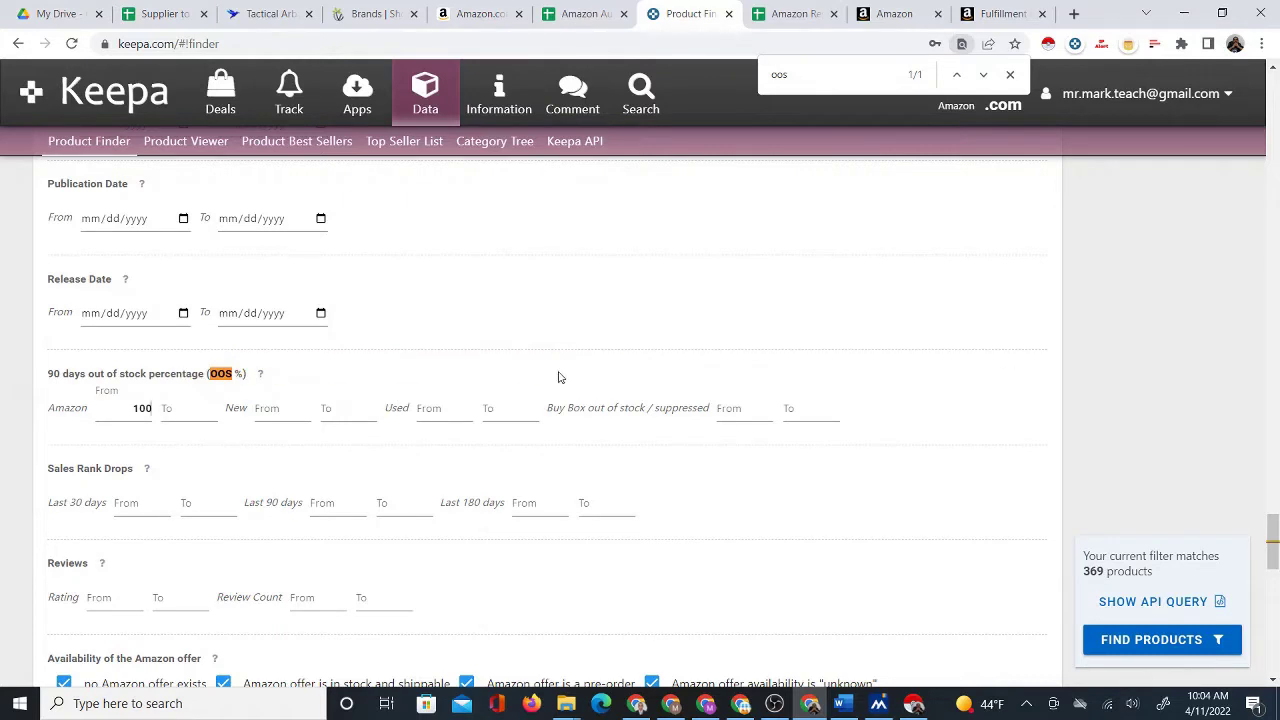
click(440, 408)
click(1150, 640)
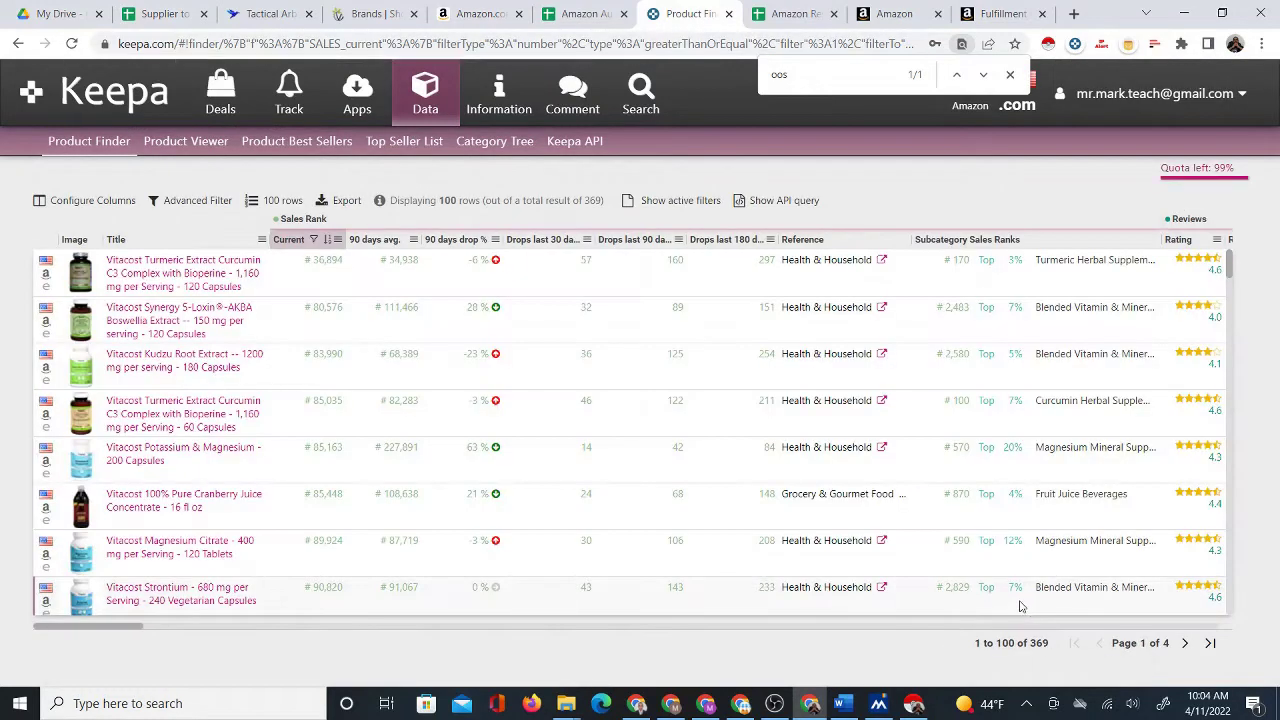
click(1012, 76)
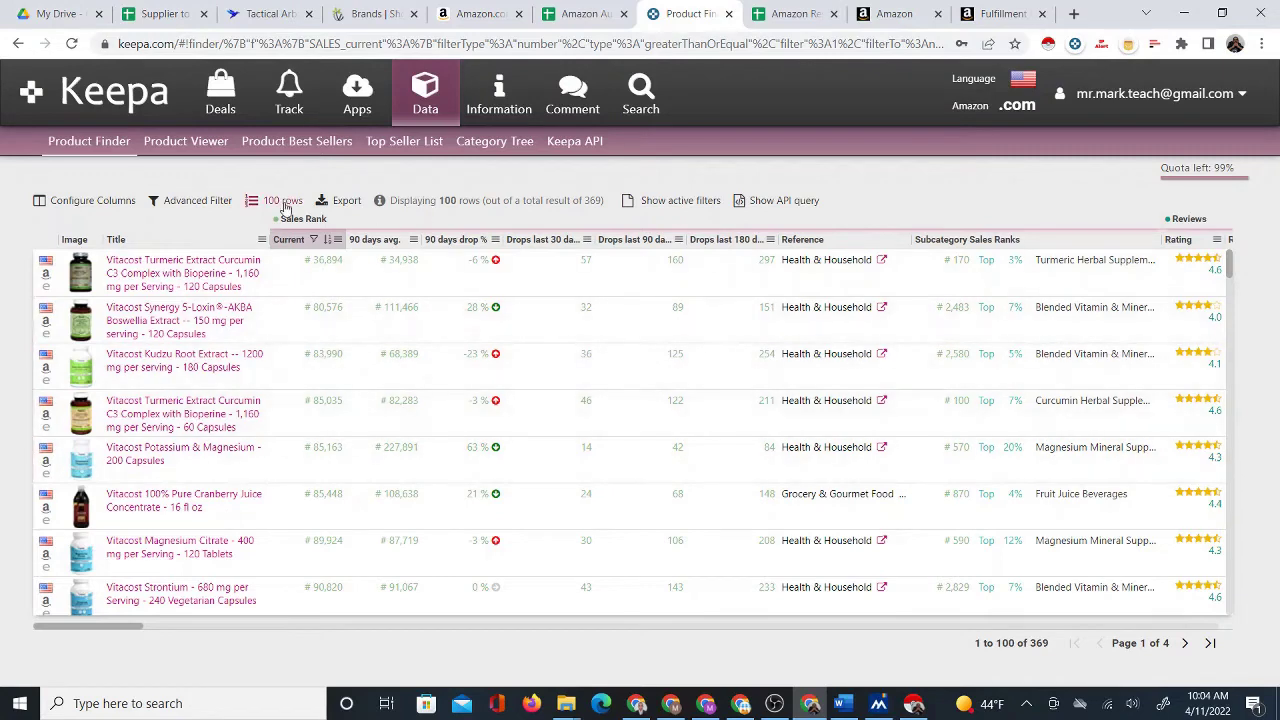
Export the displayed product results with all active columns as a CSV file.
click(335, 202)
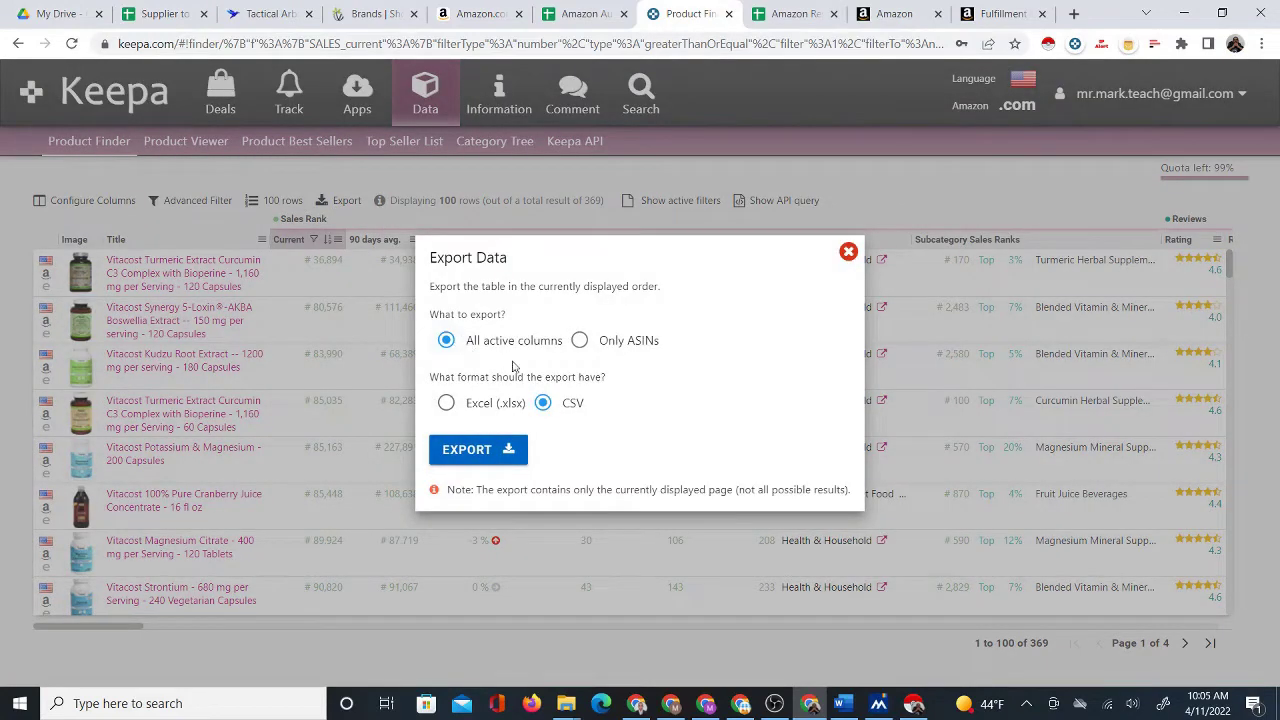
click(470, 450)
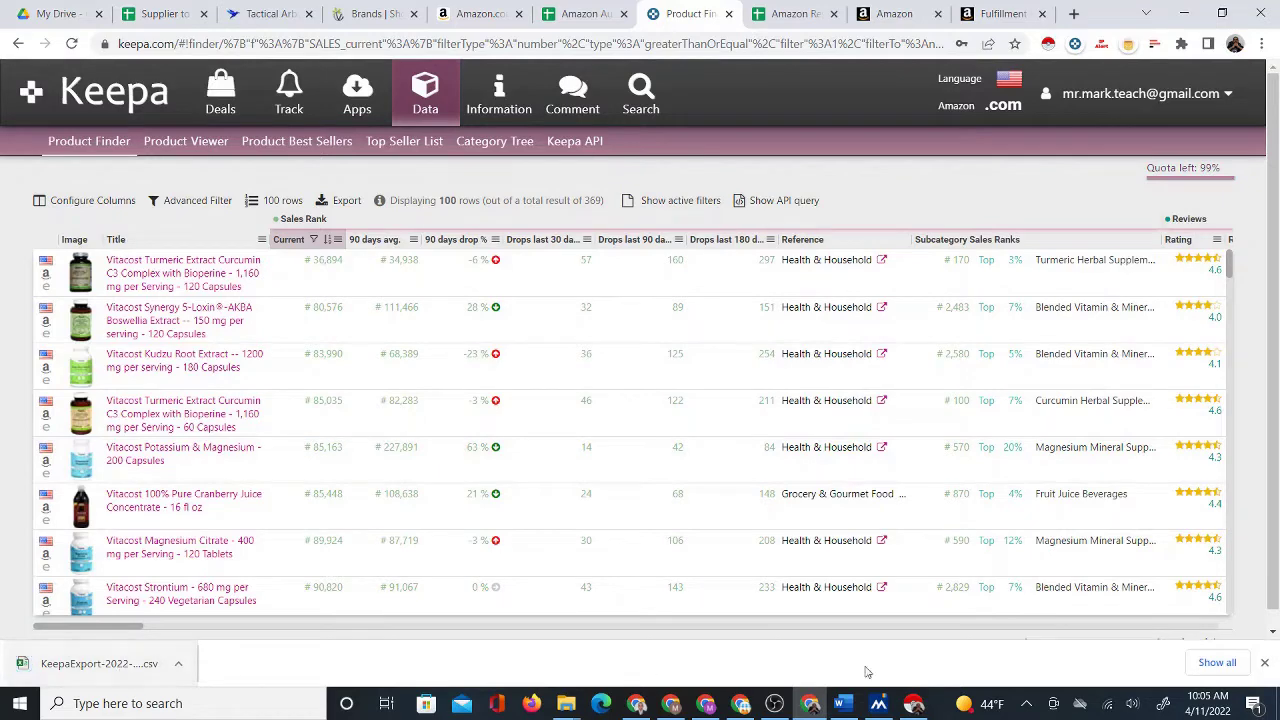
In the Amazon AutoSourcer spreadsheet, clear the old product data and the old sources from the Sourcing Sheet.
click(567, 16)
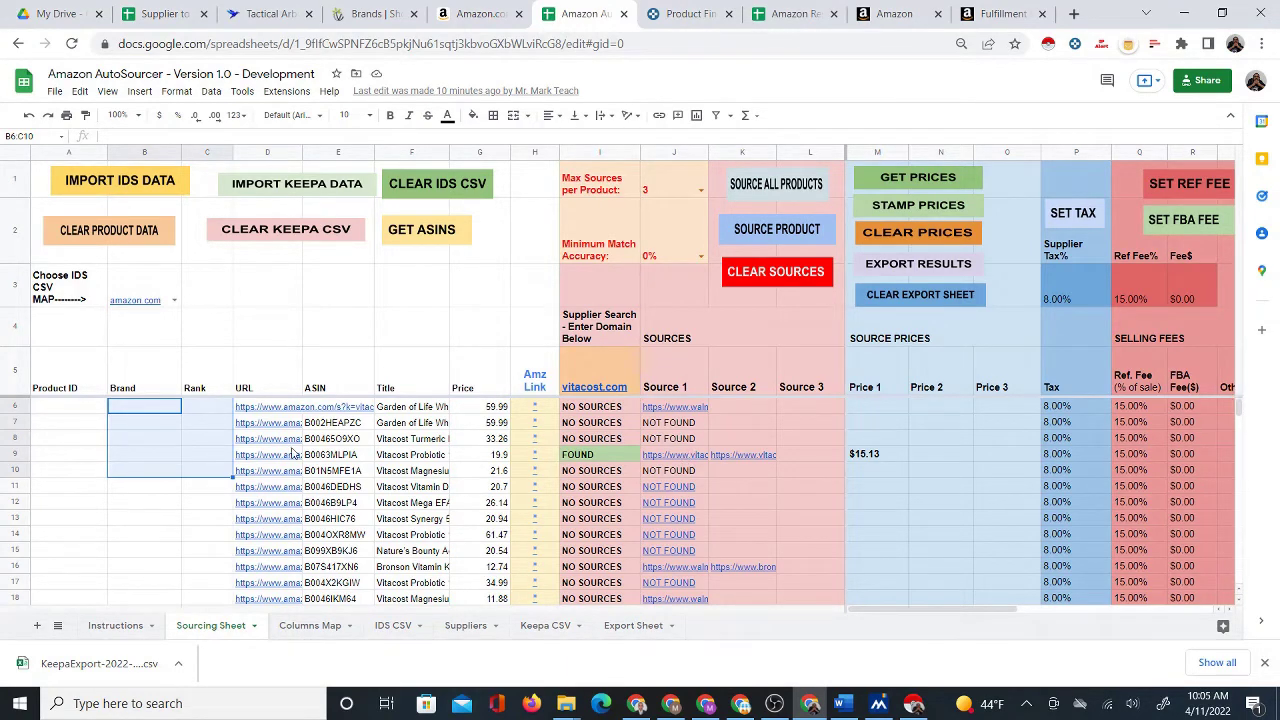
click(1266, 663)
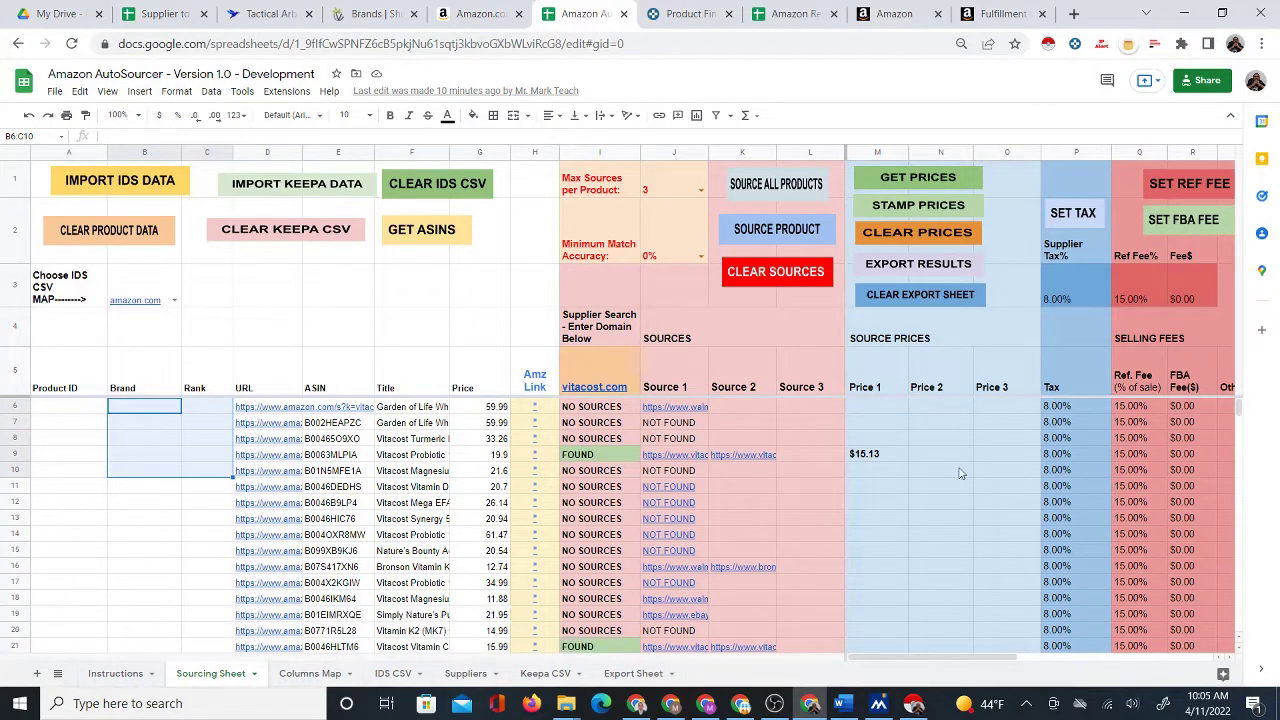
click(191, 412)
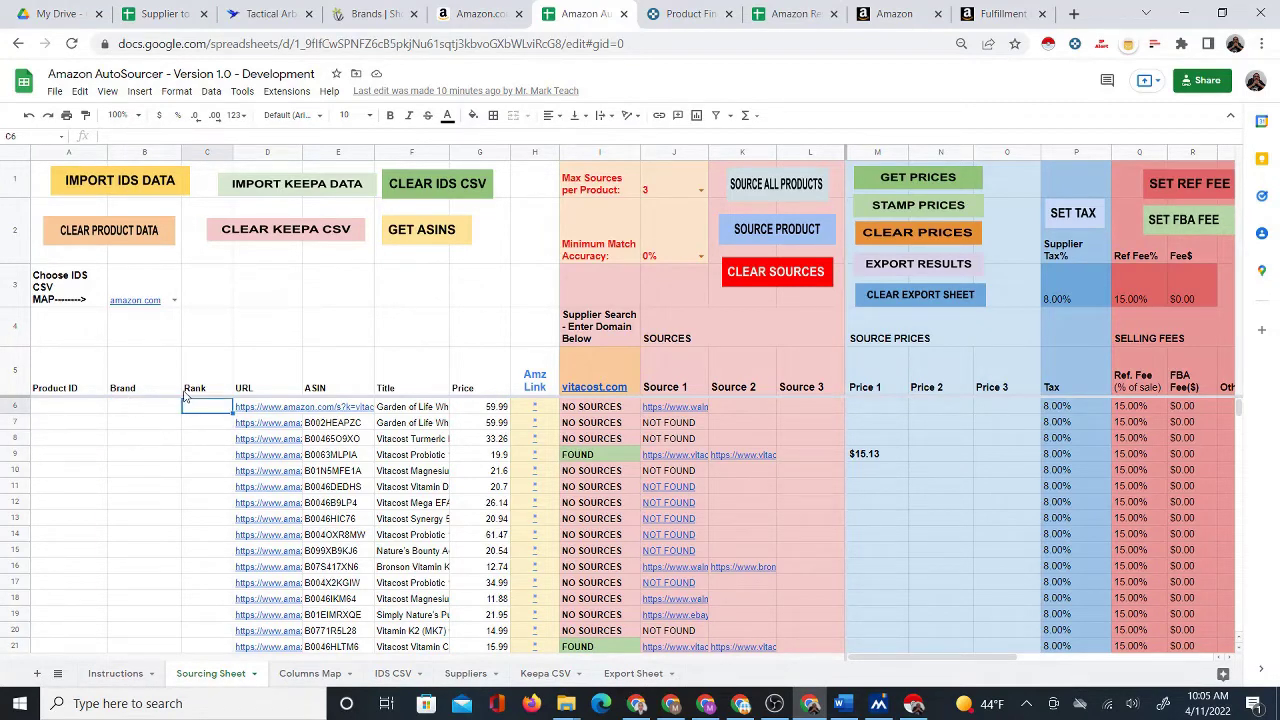
click(121, 242)
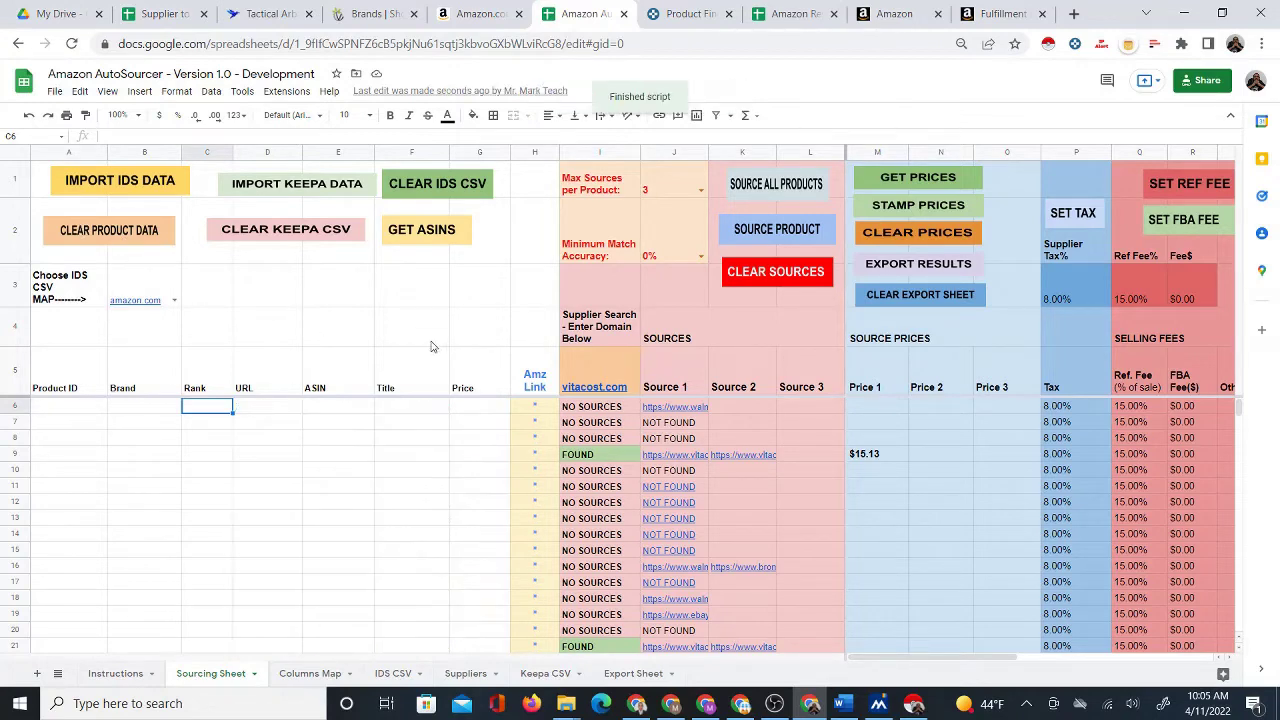
click(776, 280)
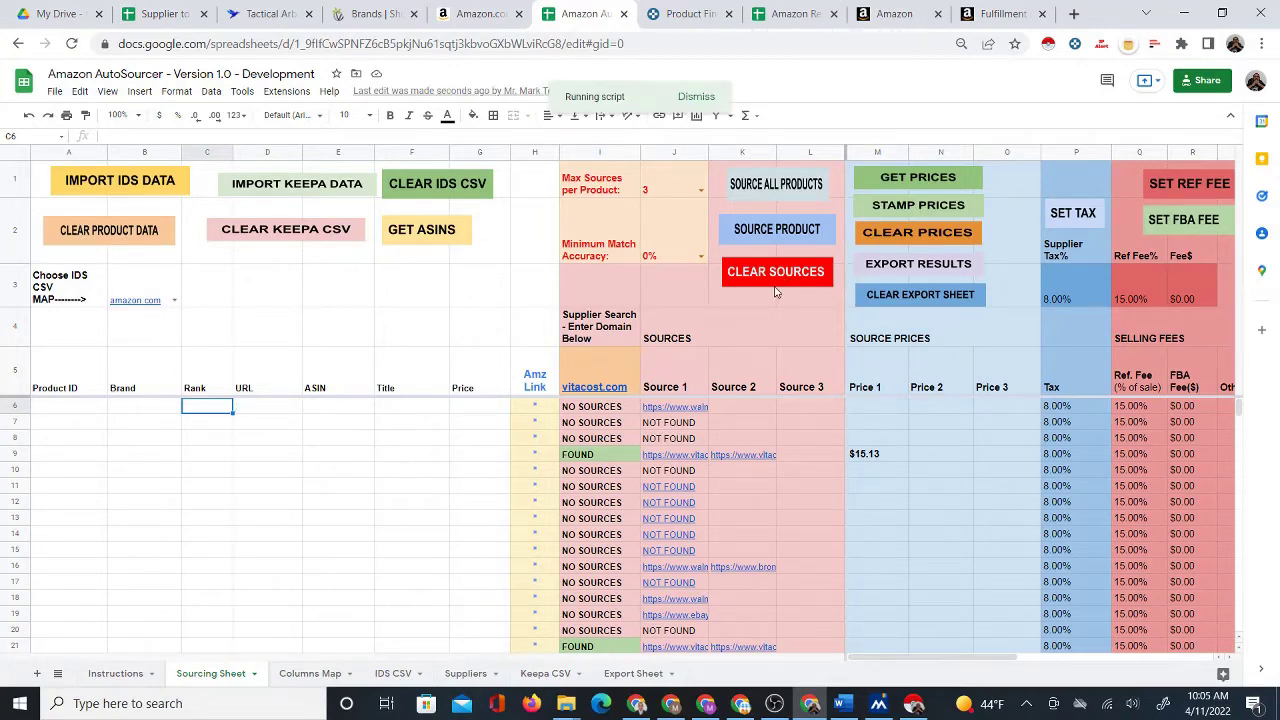
click(600, 377)
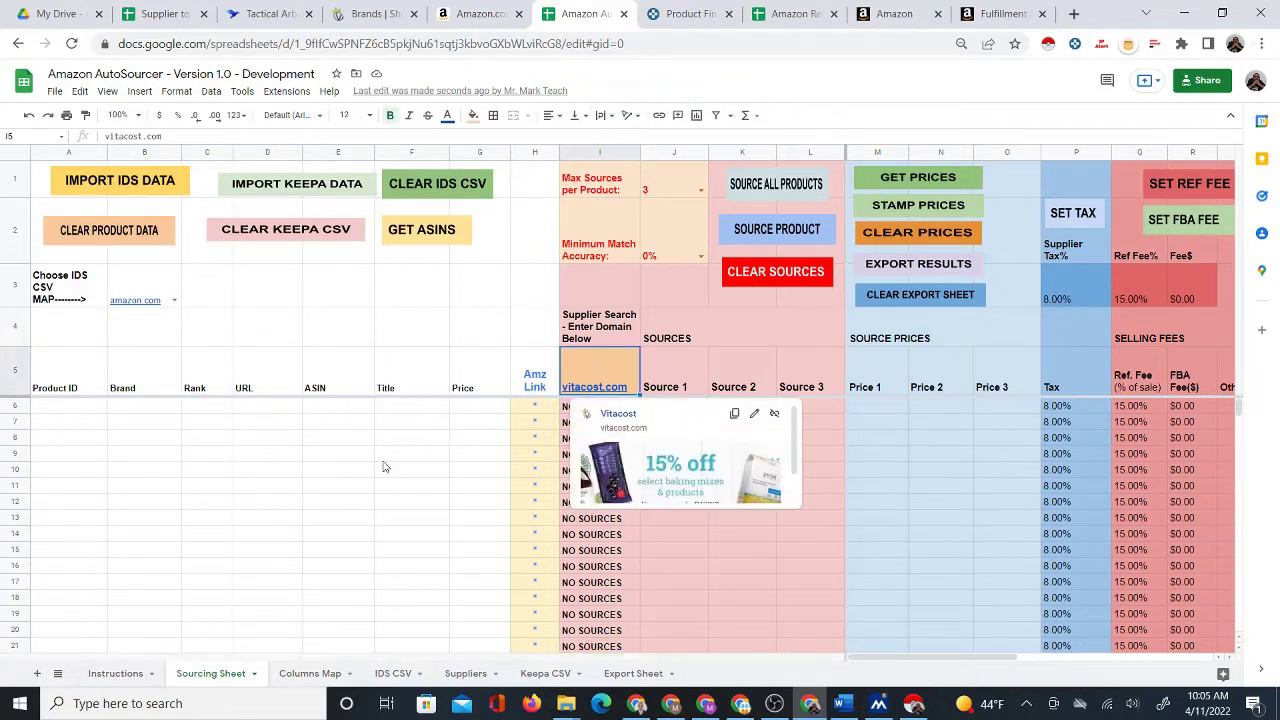
click(338, 486)
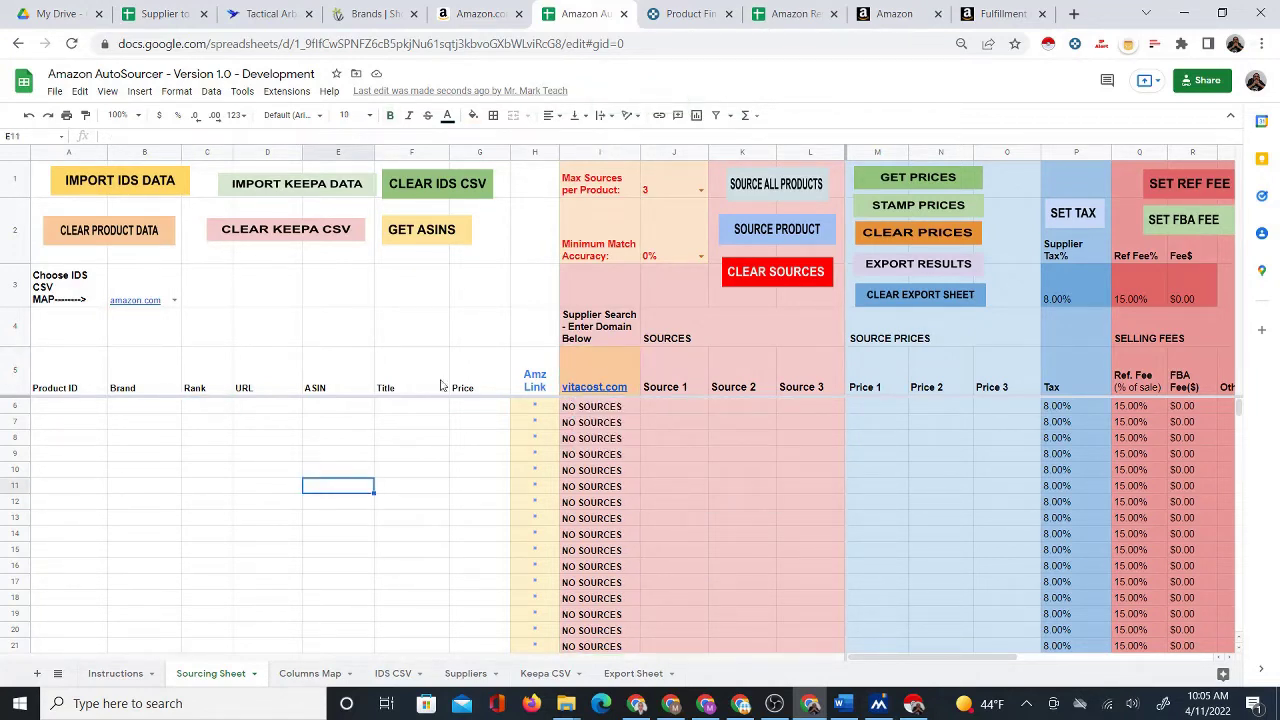
click(68, 406)
click(167, 408)
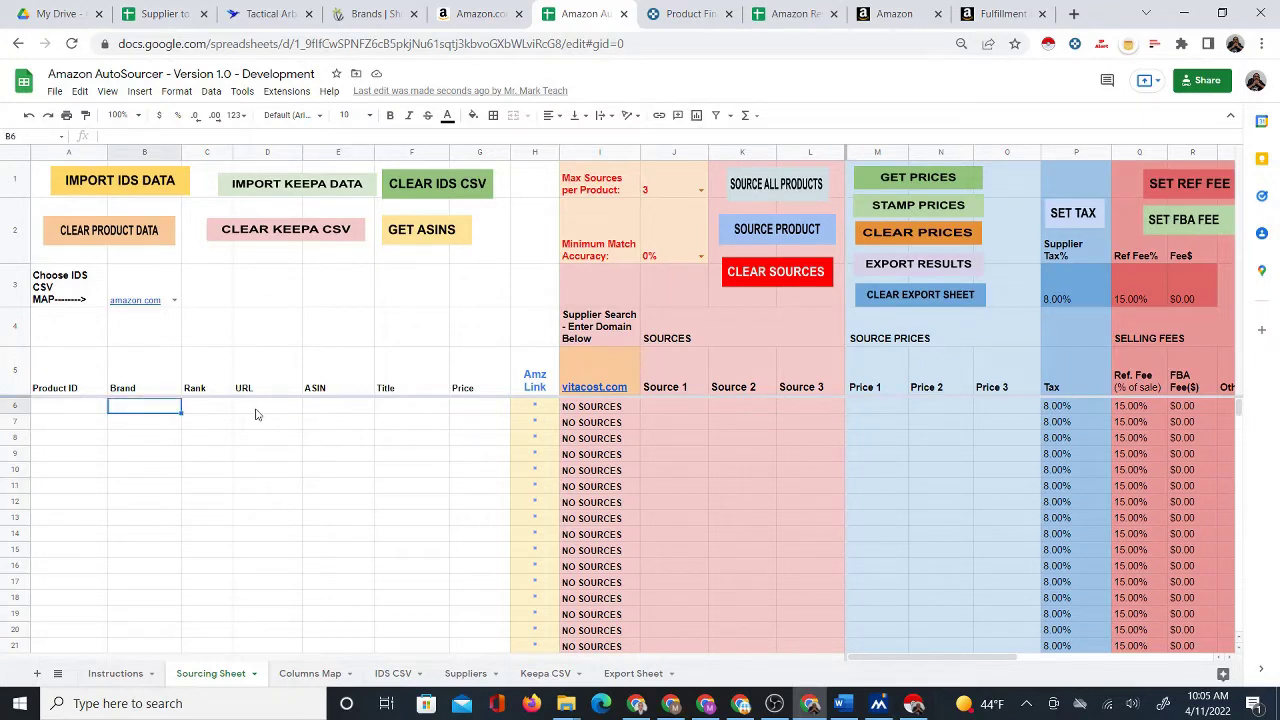
click(258, 410)
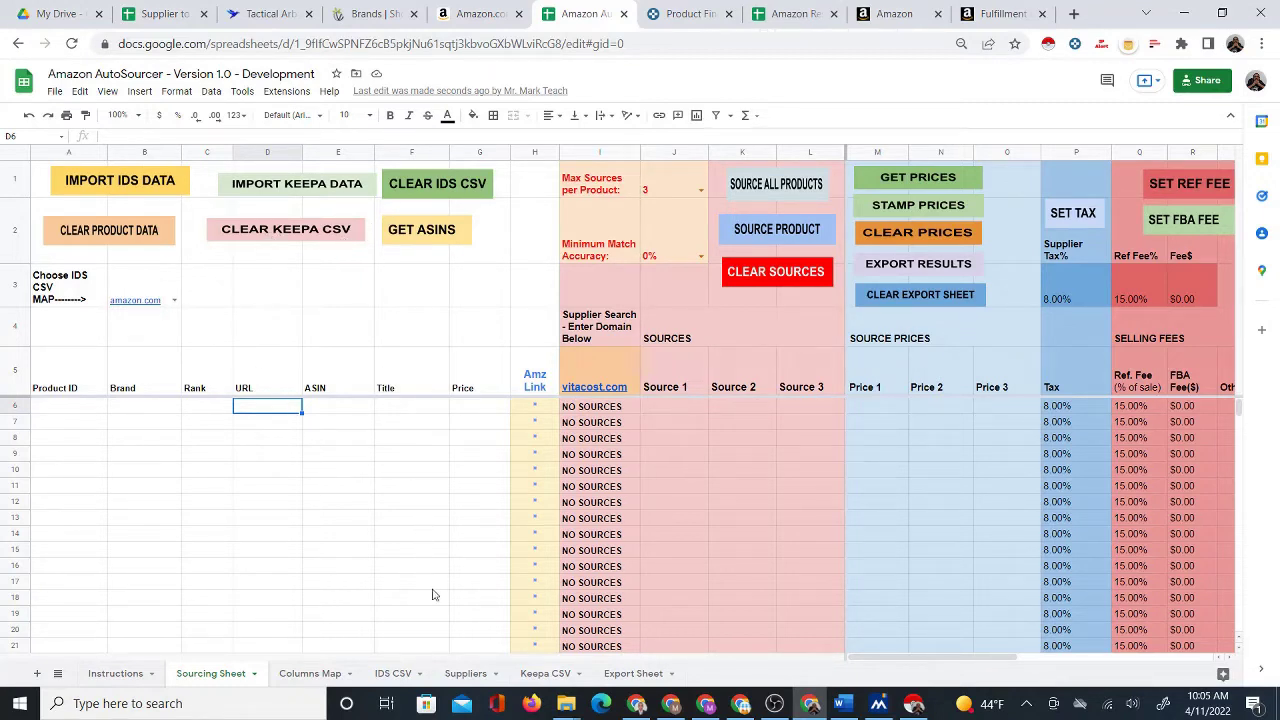
Import the uploaded file KeepaExport-2022-04-11-ProductFinder.csv into the existing Keepa CSV sheet.
click(548, 674)
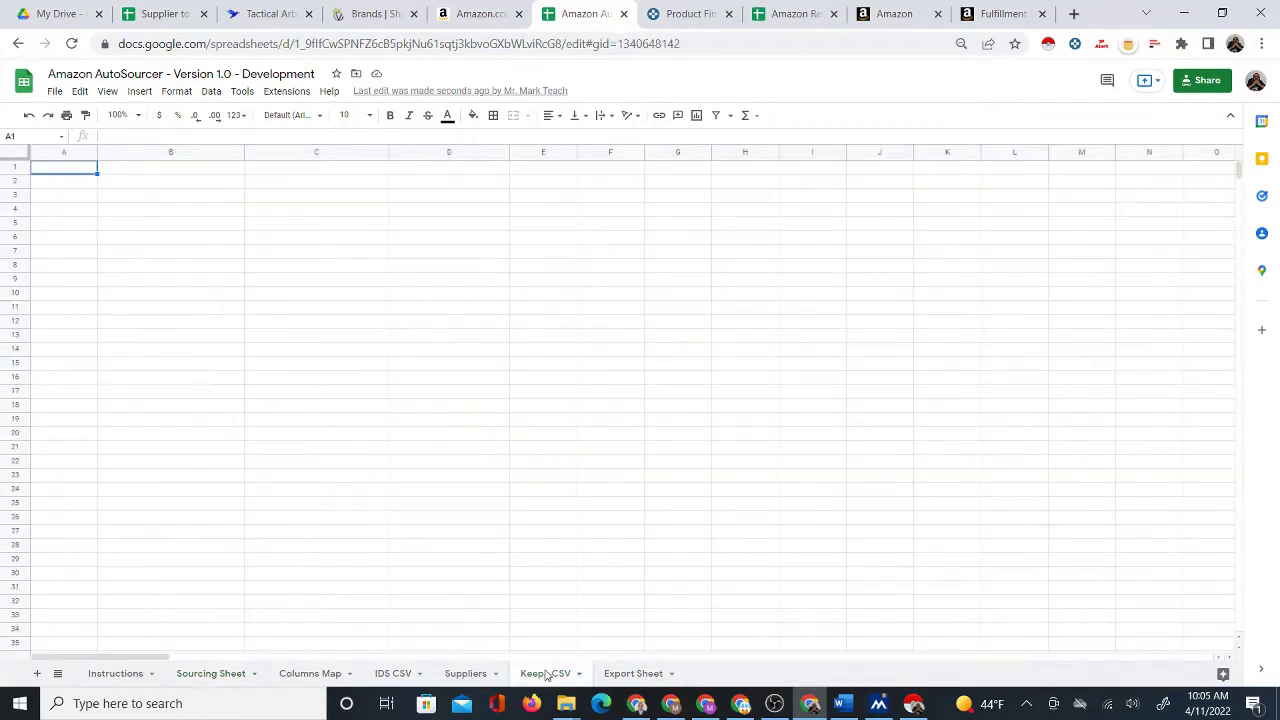
click(55, 91)
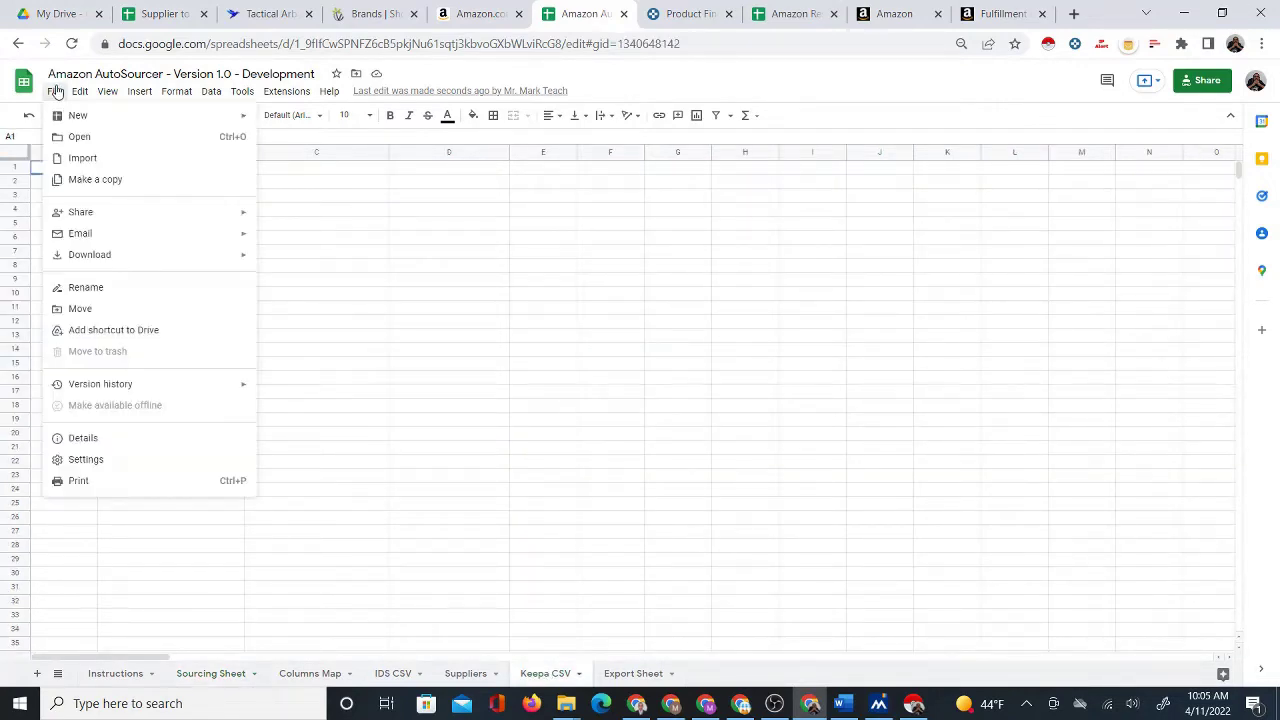
click(90, 158)
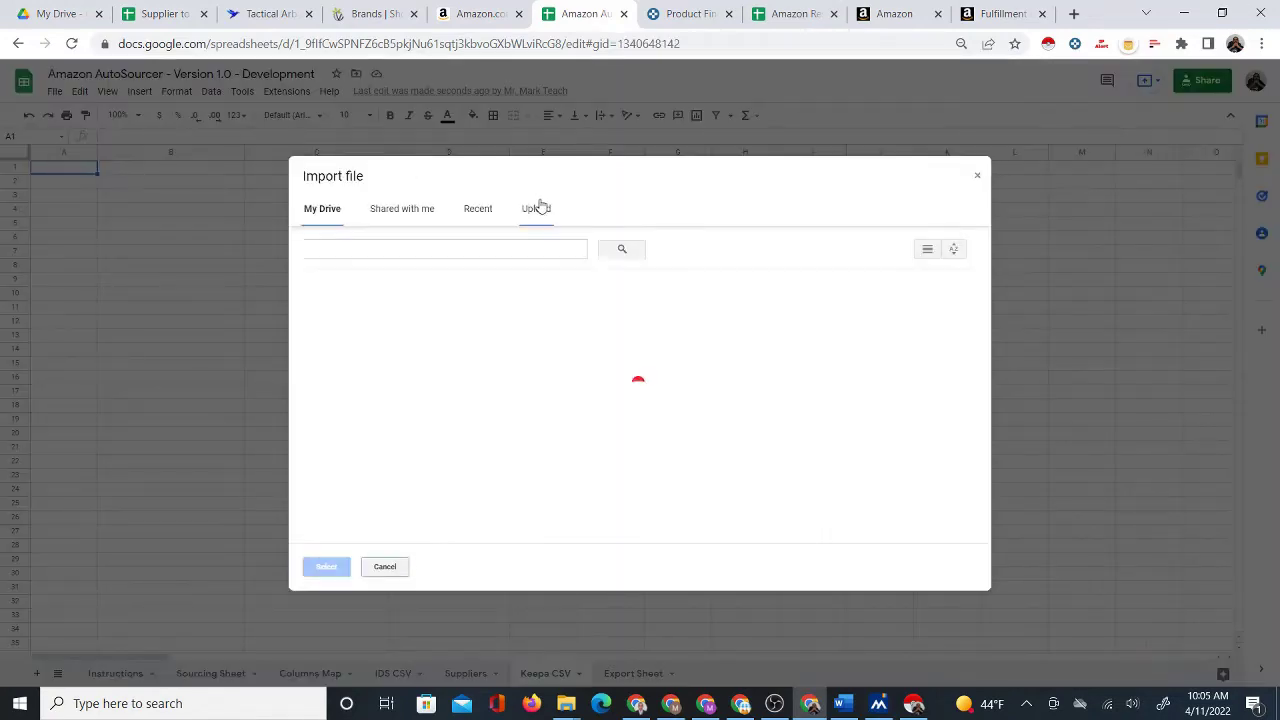
click(538, 209)
click(623, 411)
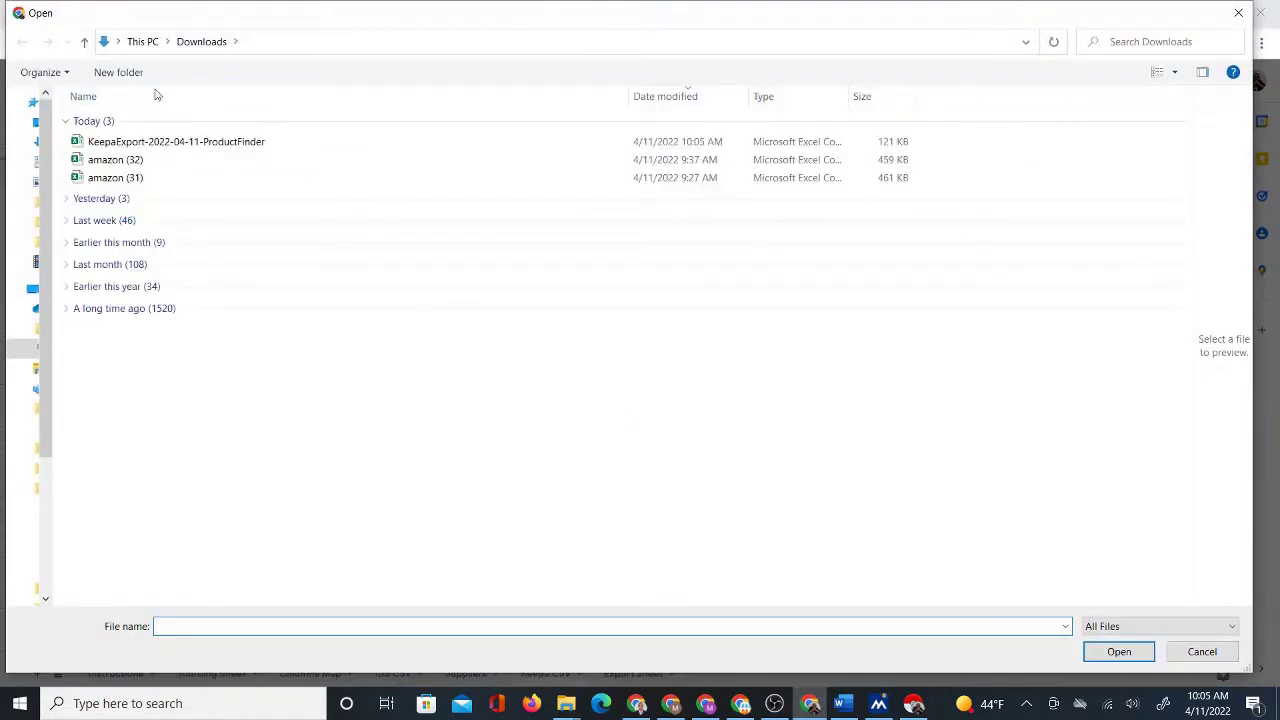
click(172, 142)
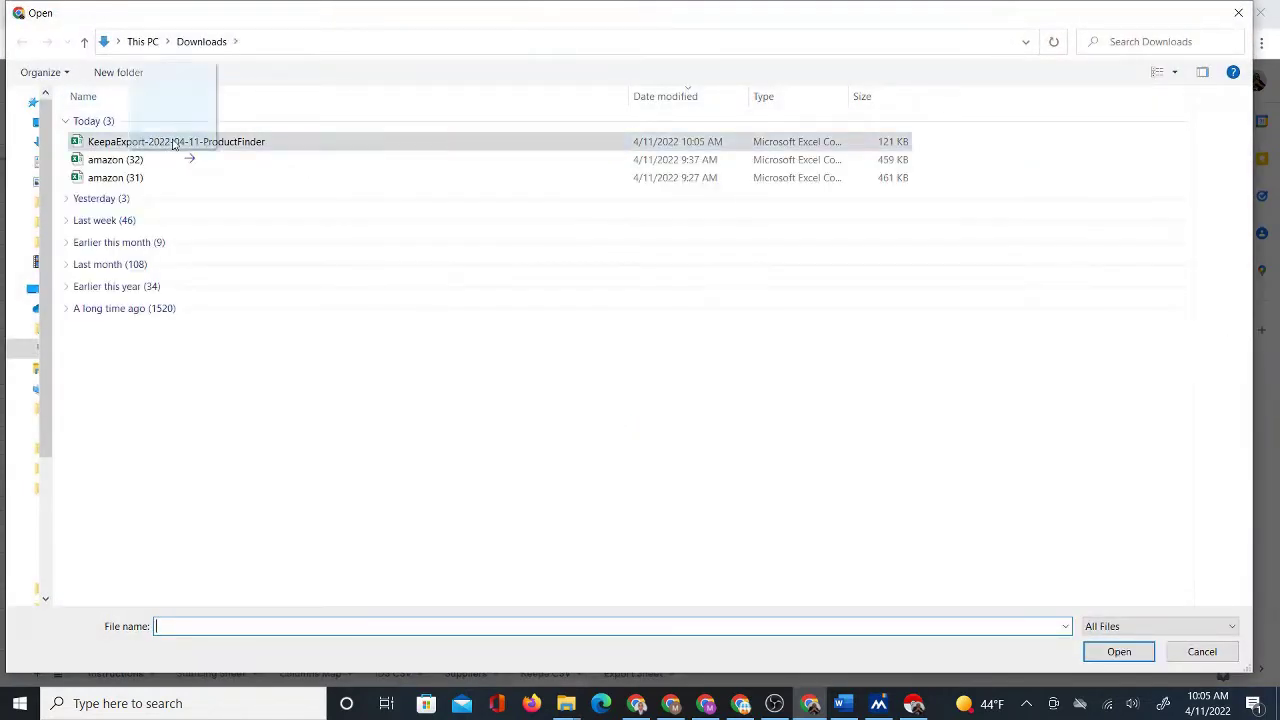
click(1117, 654)
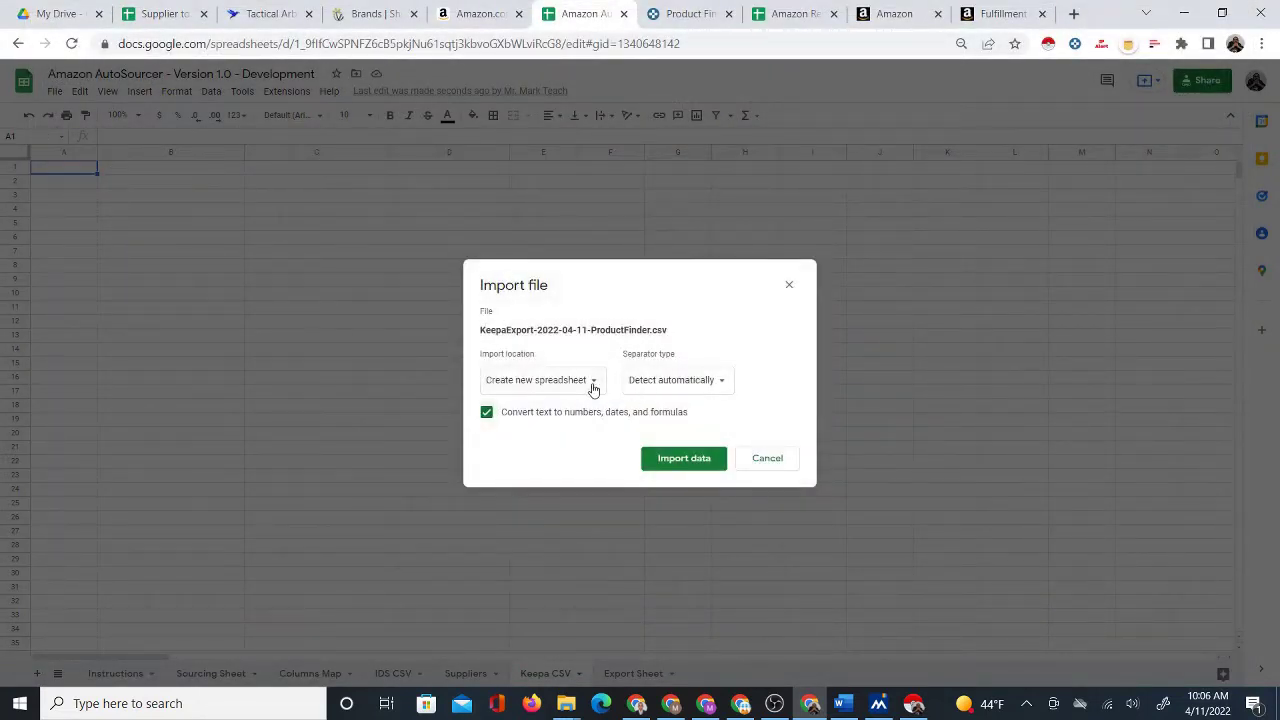
click(594, 385)
click(590, 443)
click(664, 458)
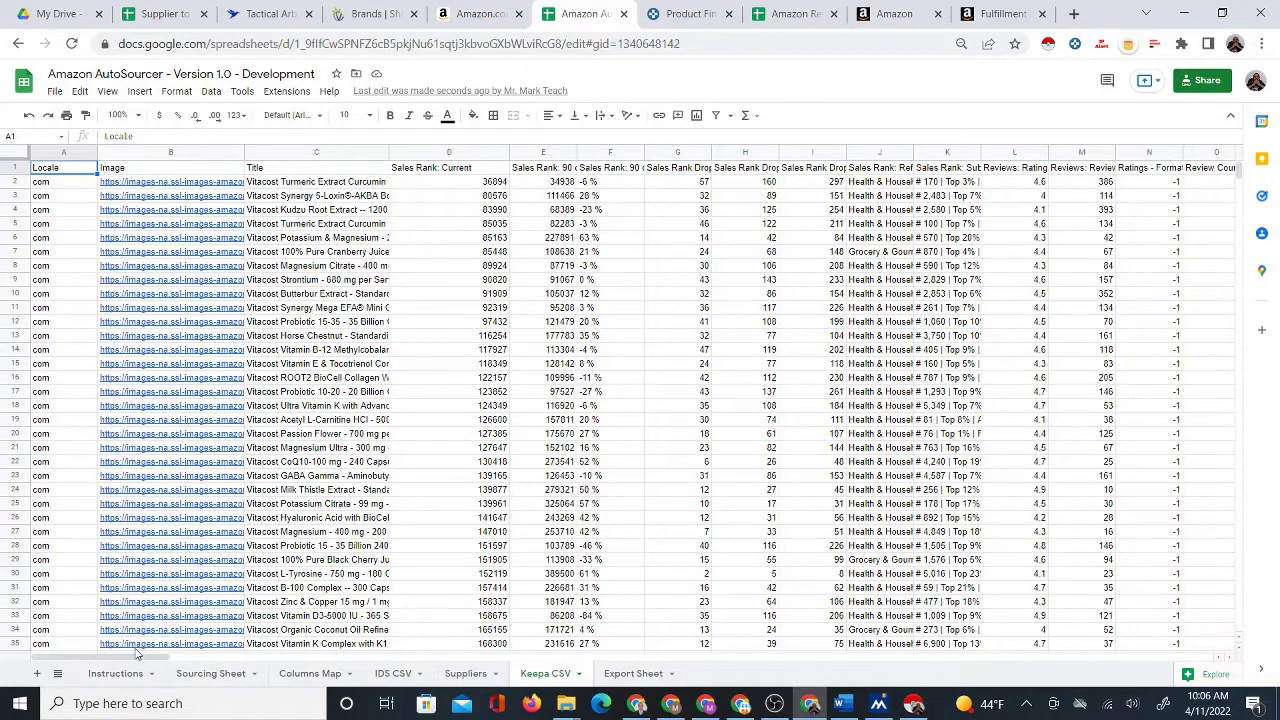
Look over the imported Keepa columns and import the Keepa data into the Sourcing Sheet.
drag(137, 655, 100, 645)
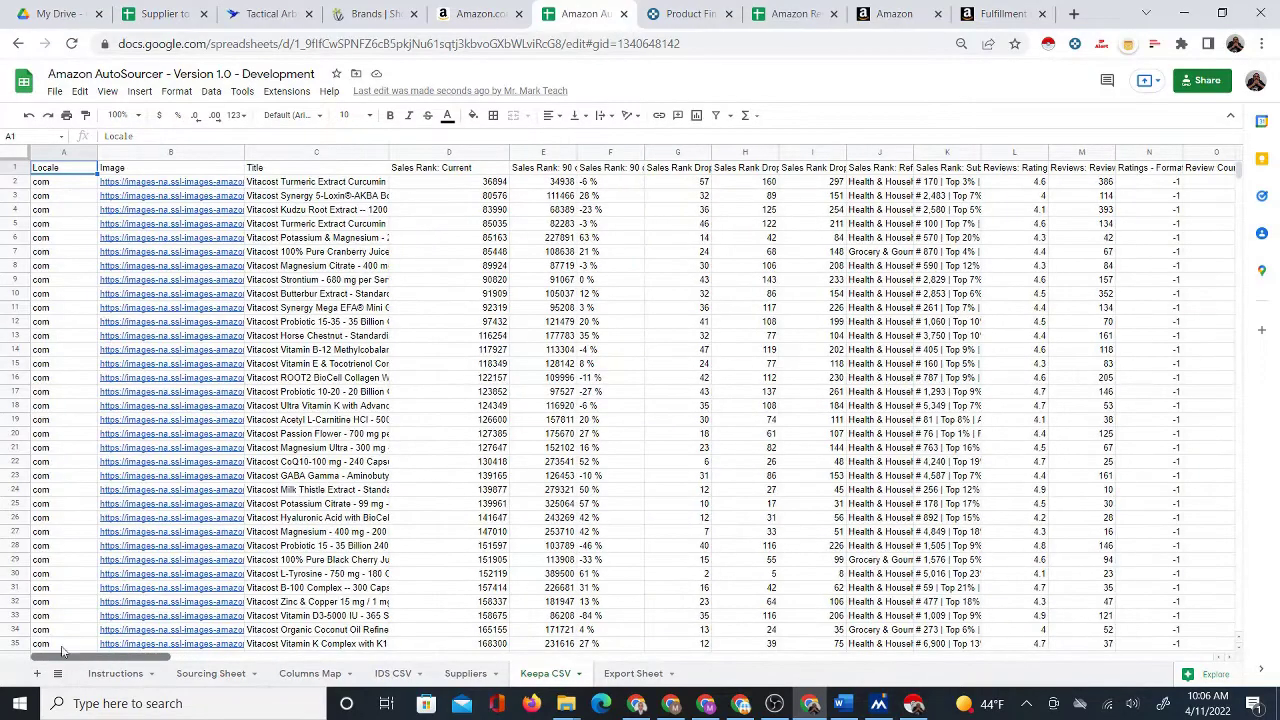
click(220, 676)
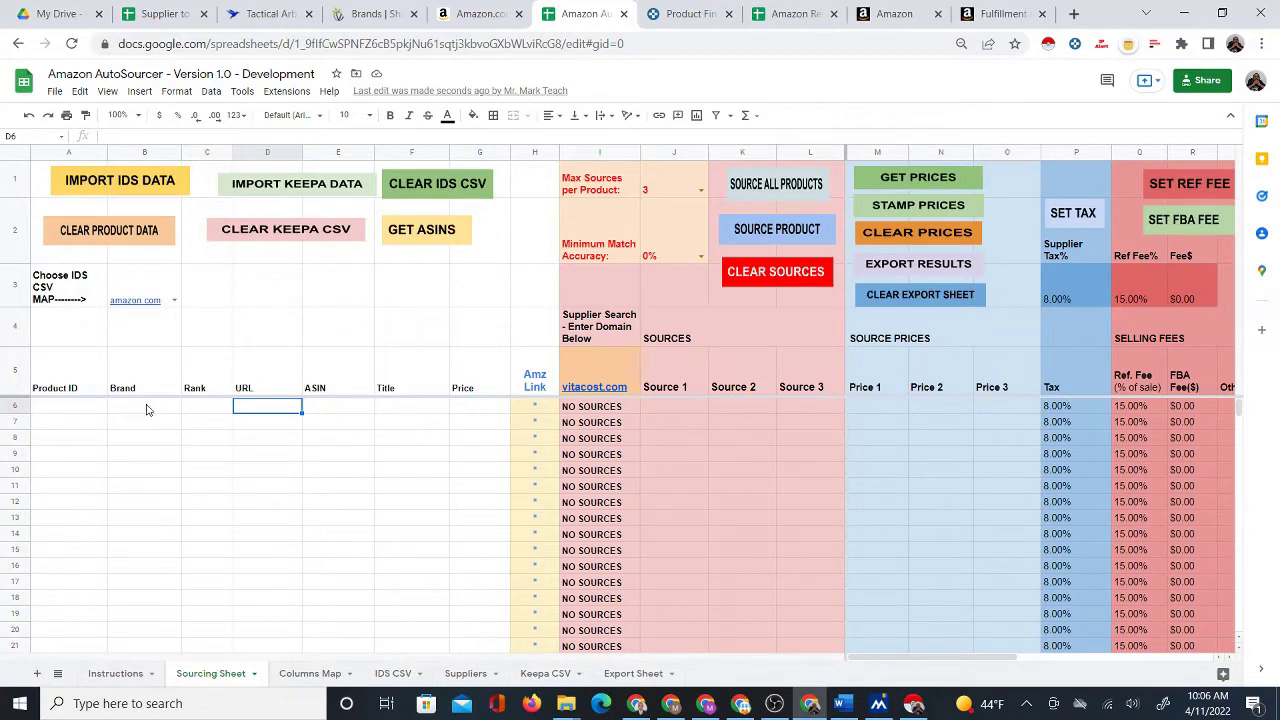
click(295, 190)
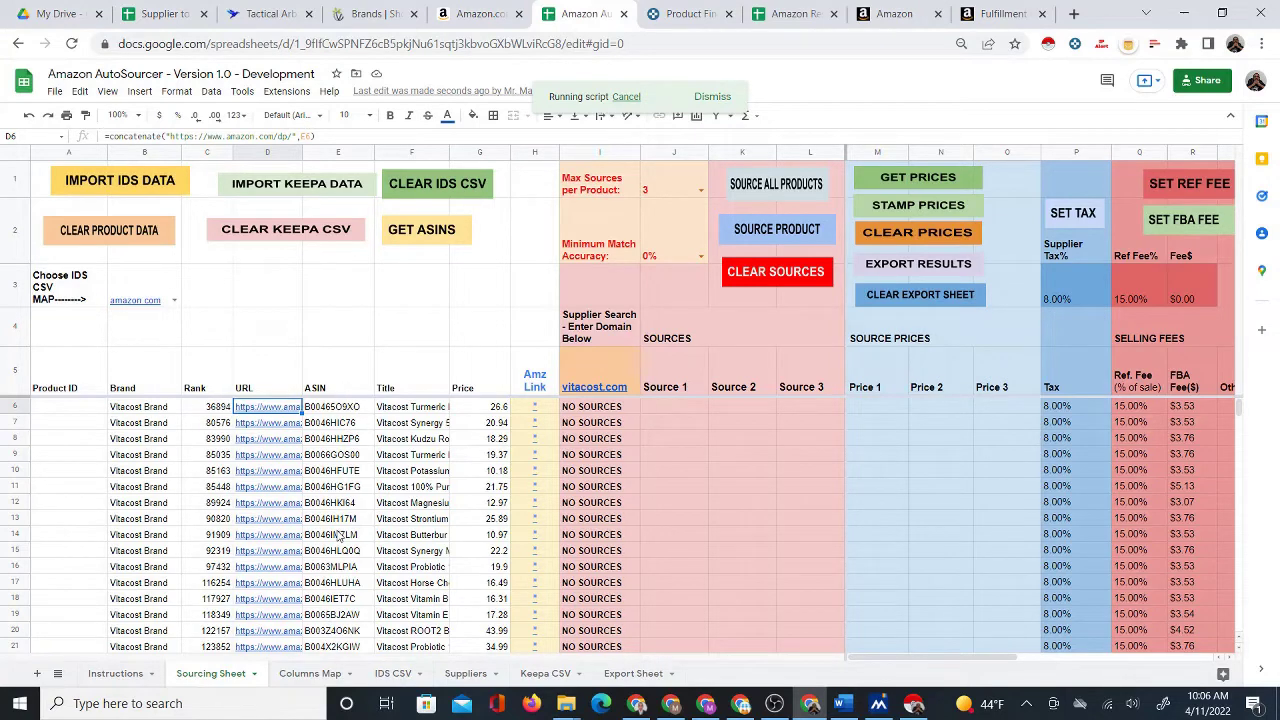
Check the imported rank and ASIN values in the first product row and start sourcing all products from vitacost.com.
click(204, 408)
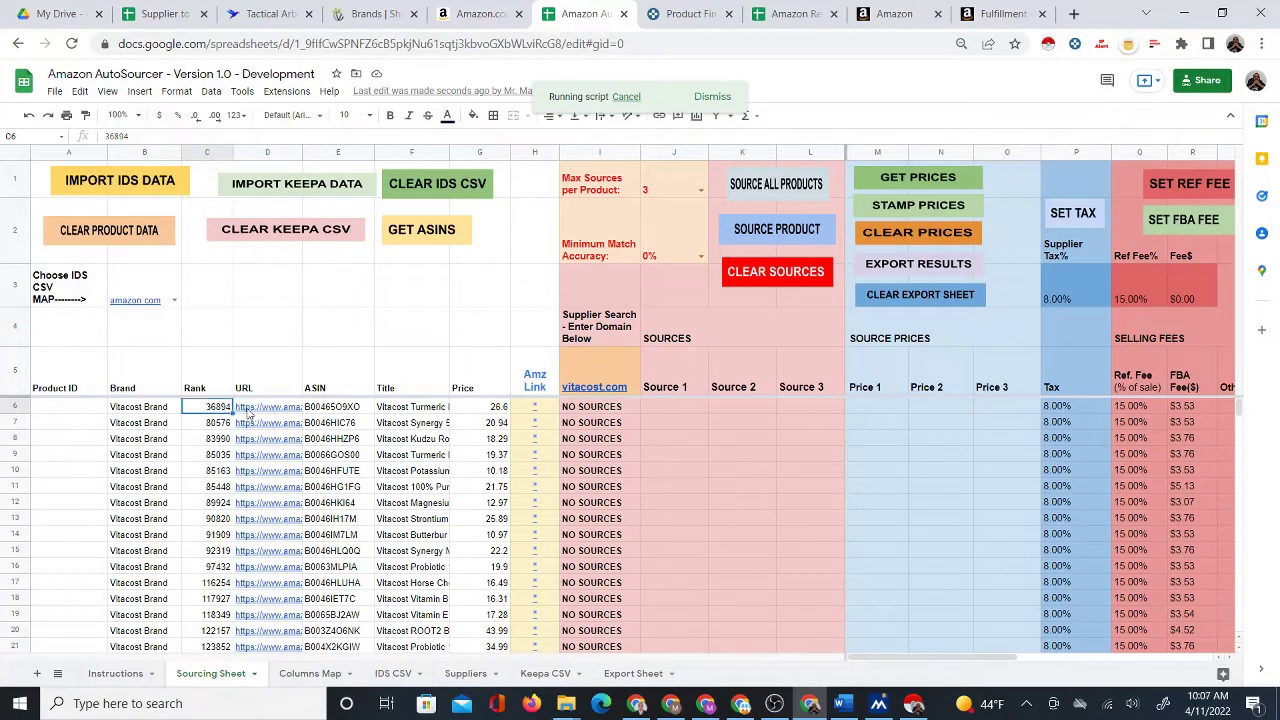
click(339, 408)
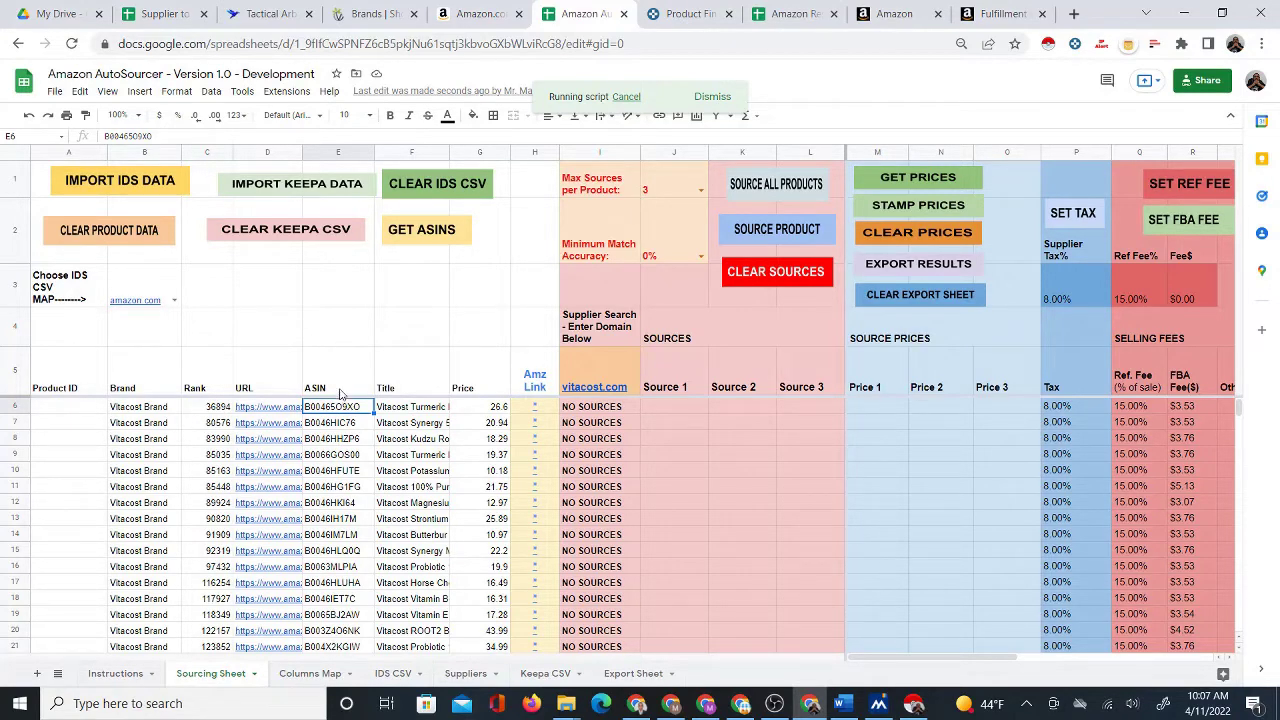
click(667, 411)
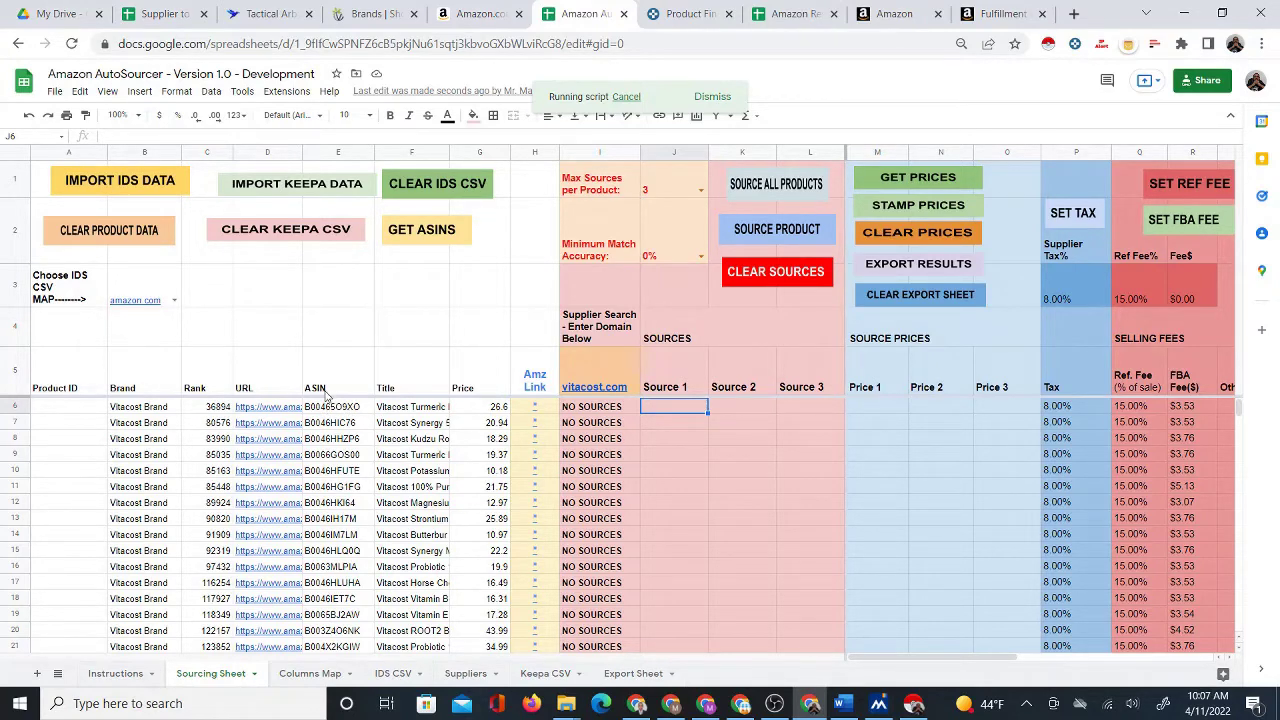
click(776, 190)
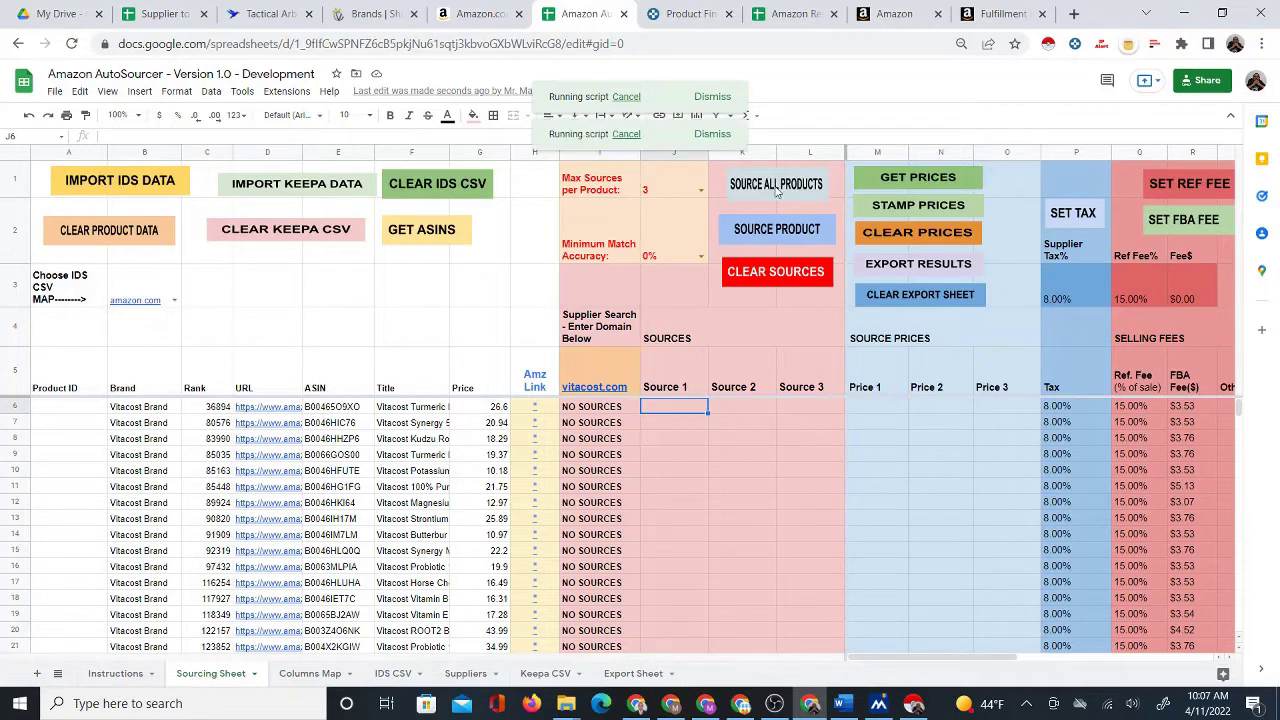
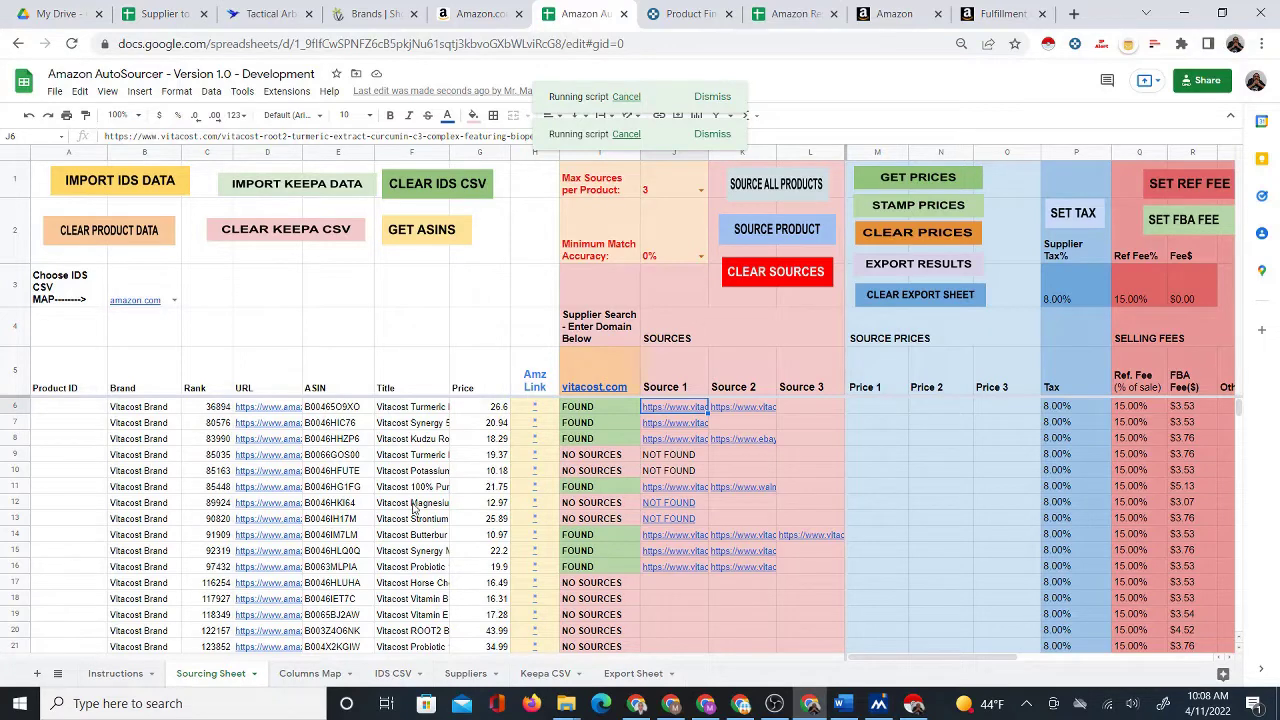
Open the Amazon listing of the Vitacost Magnesium Citrate product in row 12, check its title, and return to the Sourcing Sheet.
click(538, 504)
click(575, 531)
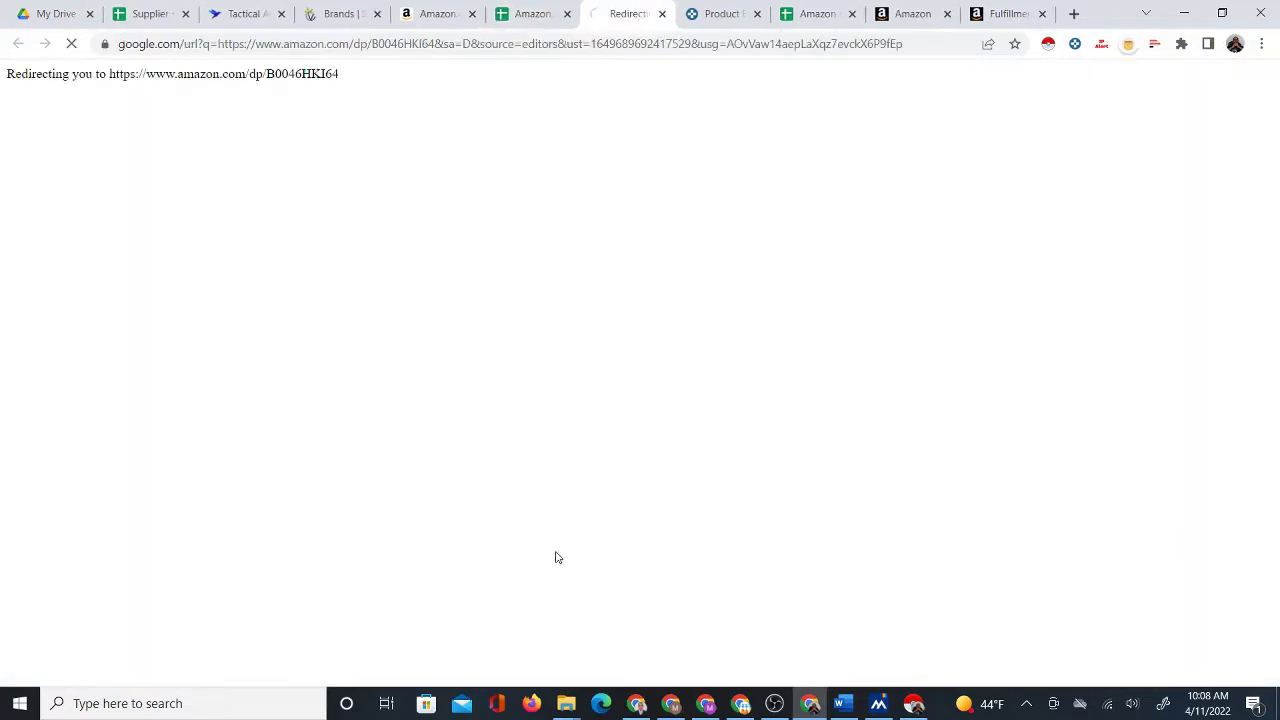
mouse_move(774, 703)
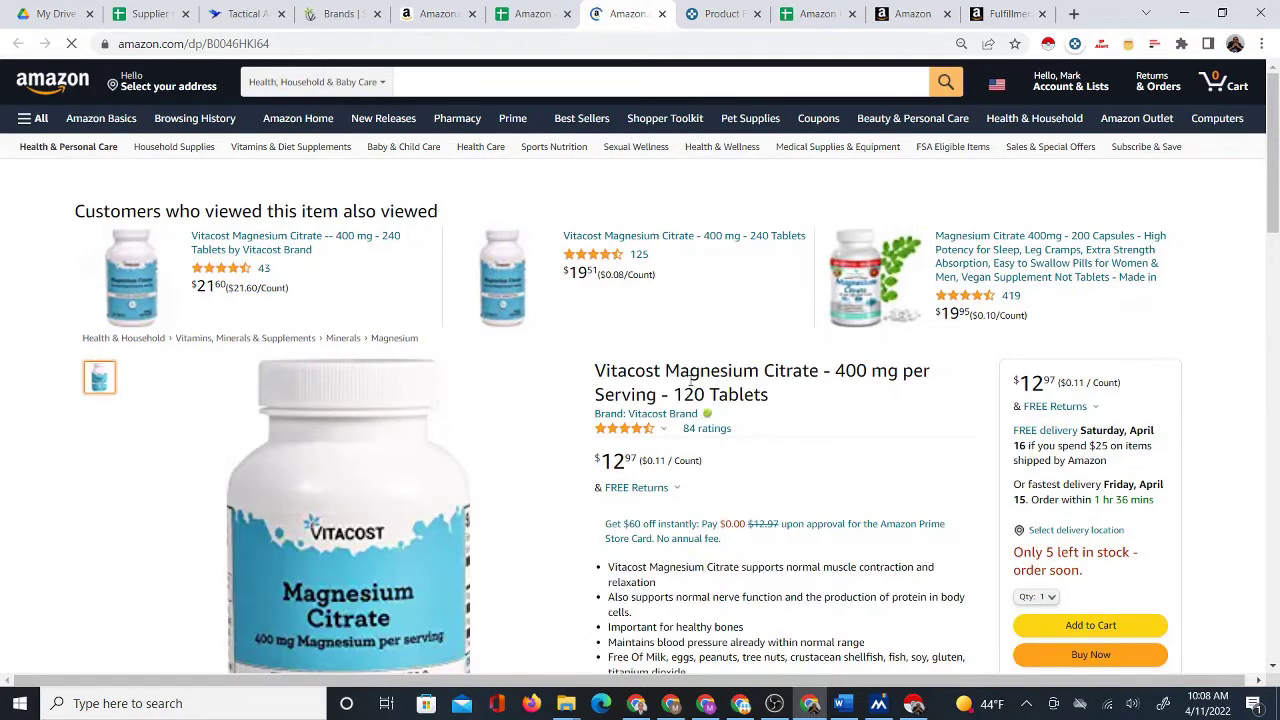
triple_click(679, 384)
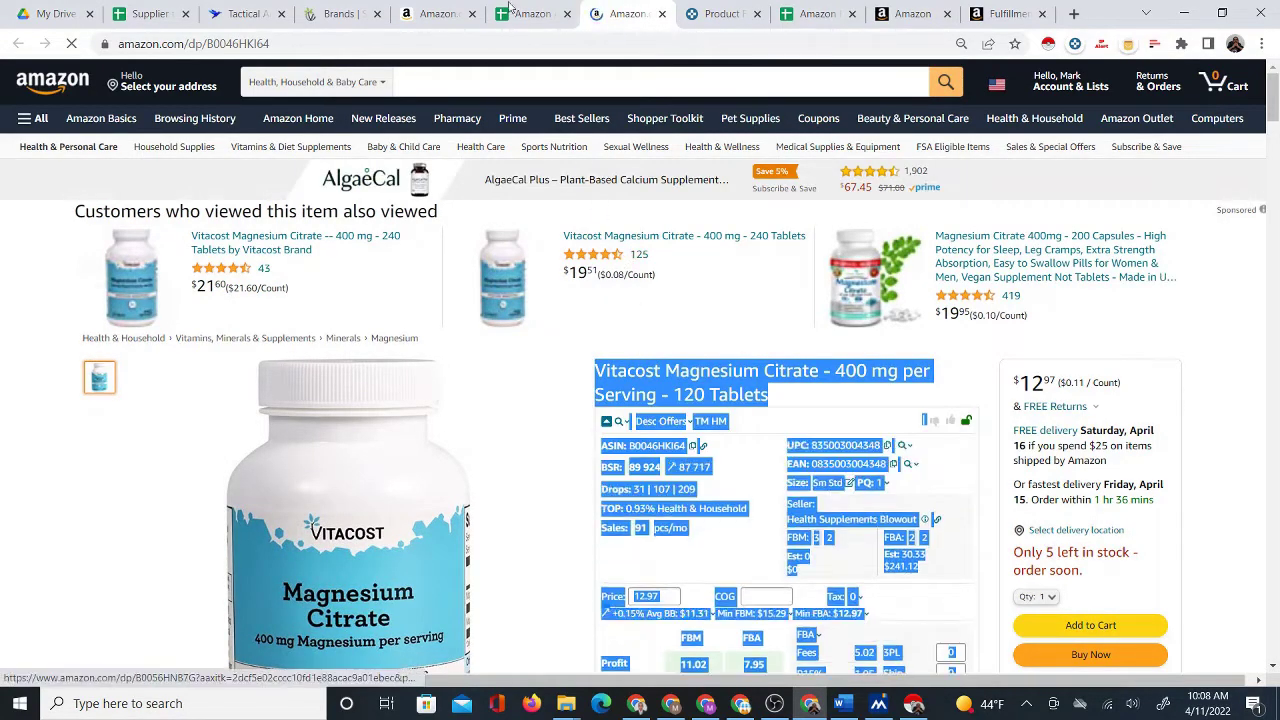
key(ctrl+shift+Tab)
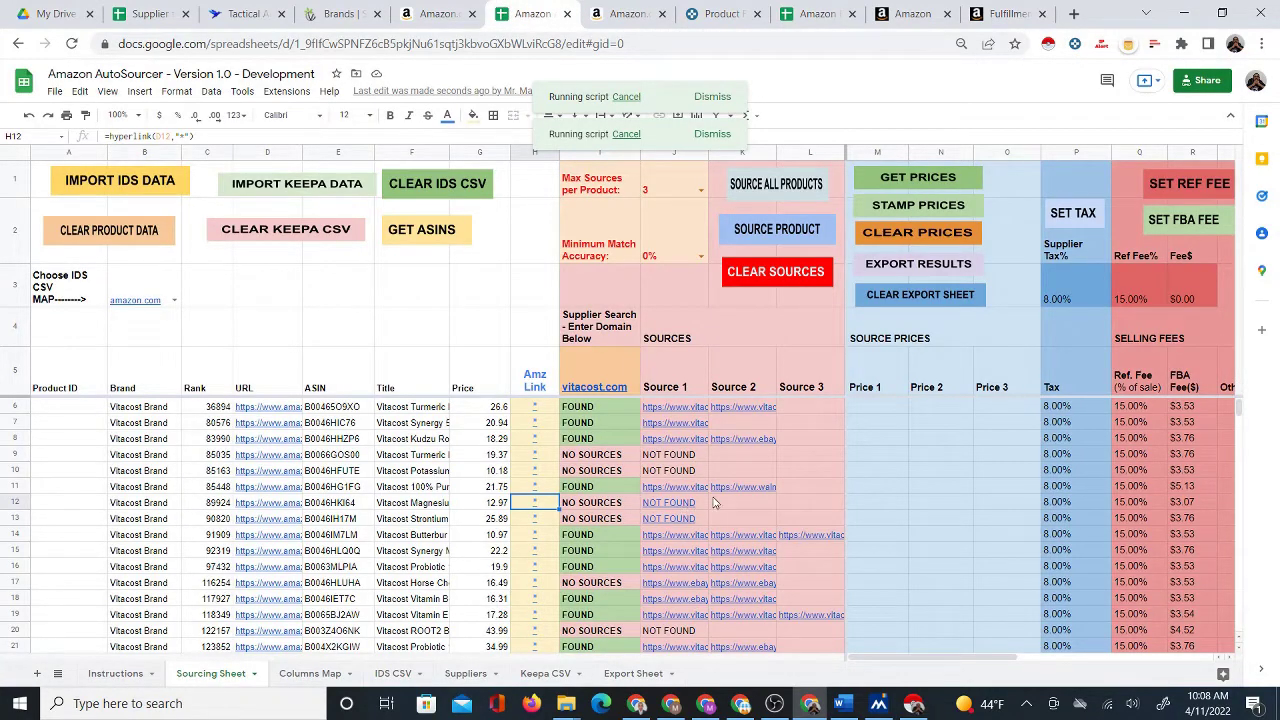
Examine the source entries for the Magnesium Citrate row and the product rows below it.
click(695, 500)
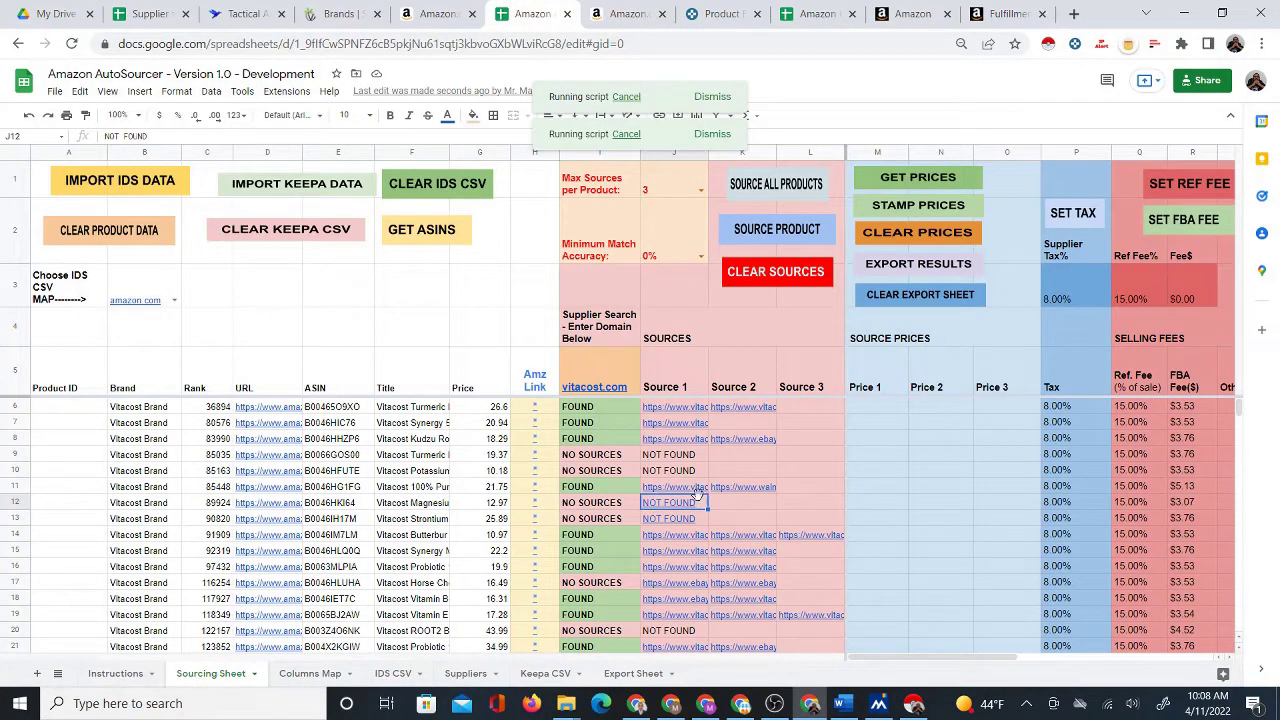
click(761, 508)
scroll(846, 612, down, 2)
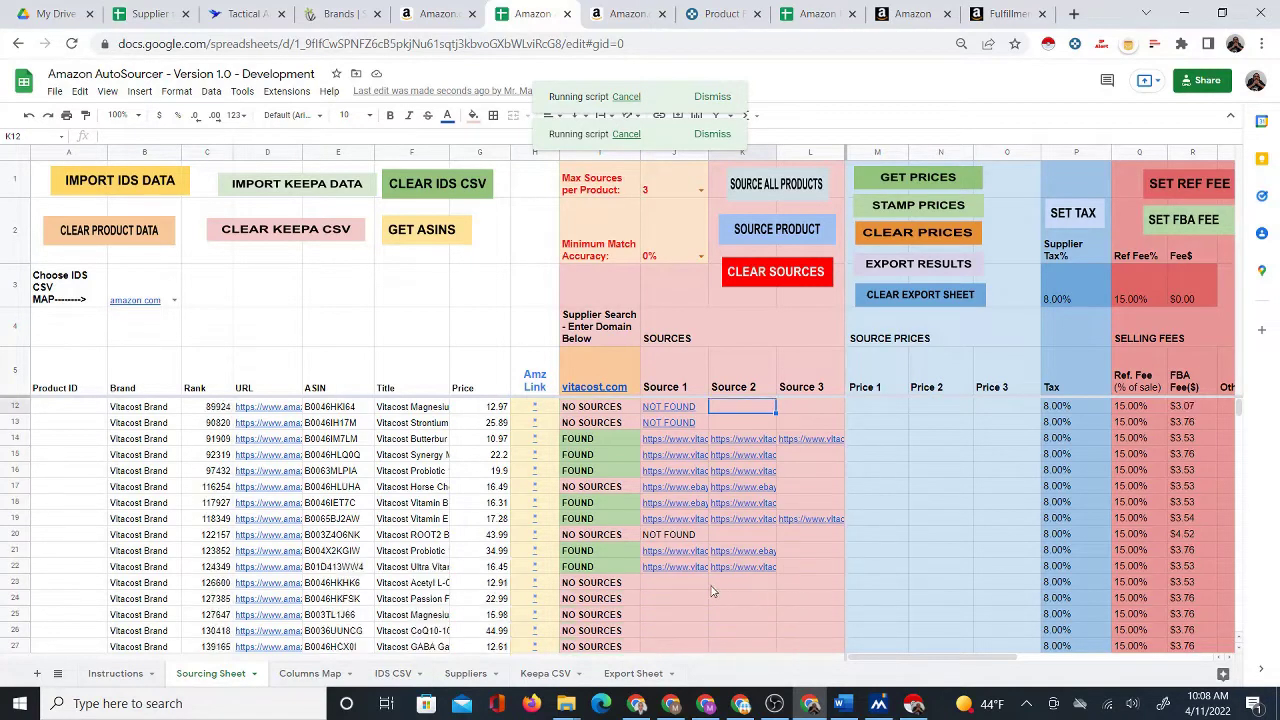
Examine the sourcing status and source links of the products in rows 12 to 36 as the sourcing script fills them in.
scroll(706, 591, down, 1)
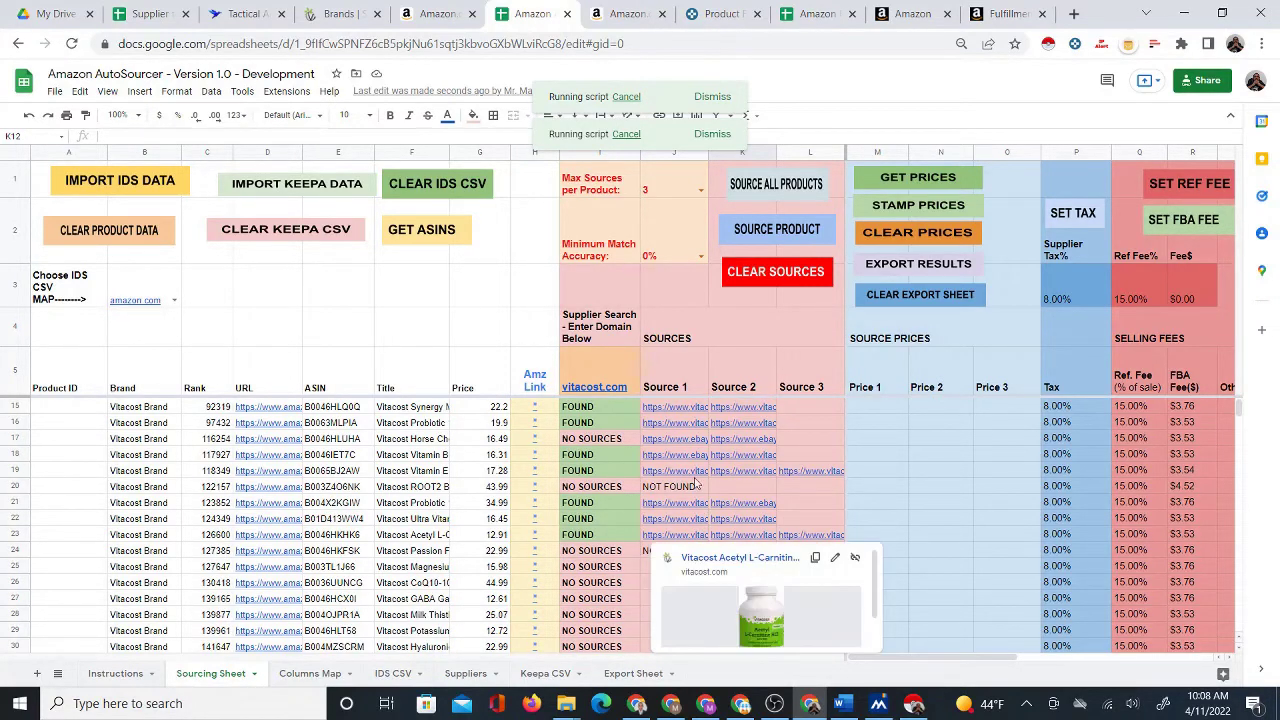
click(745, 338)
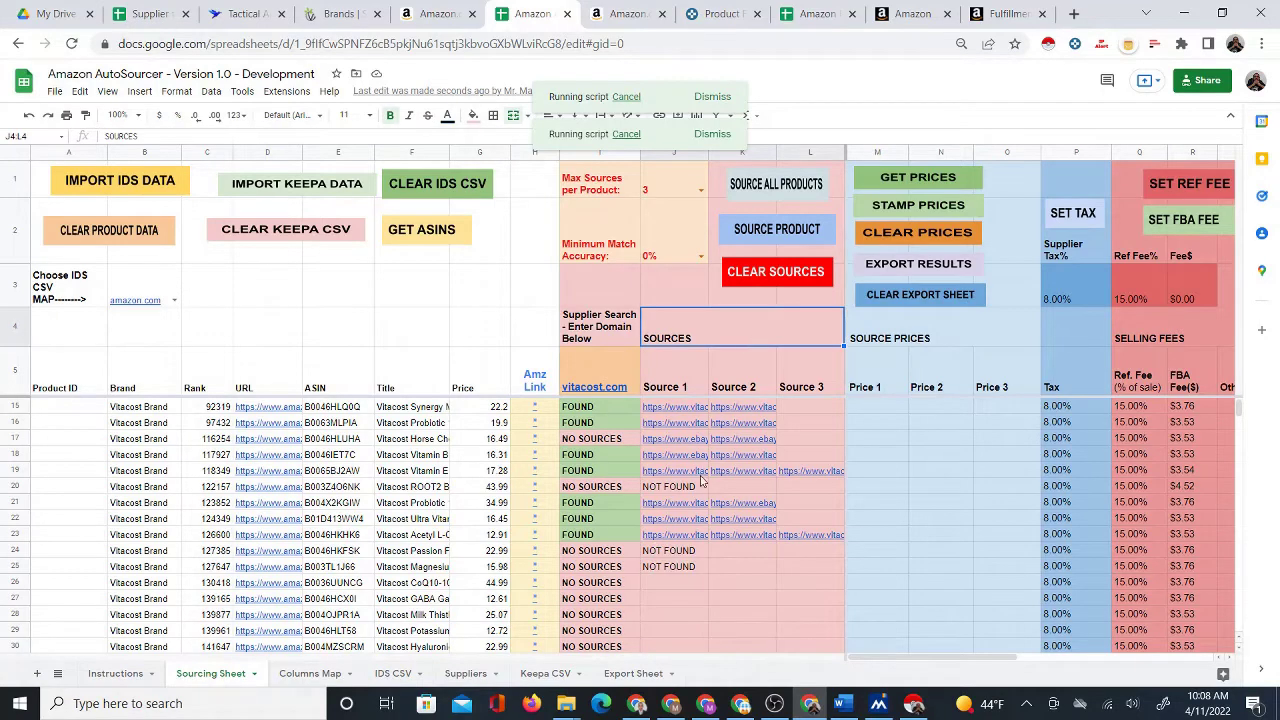
scroll(686, 560, down, 1)
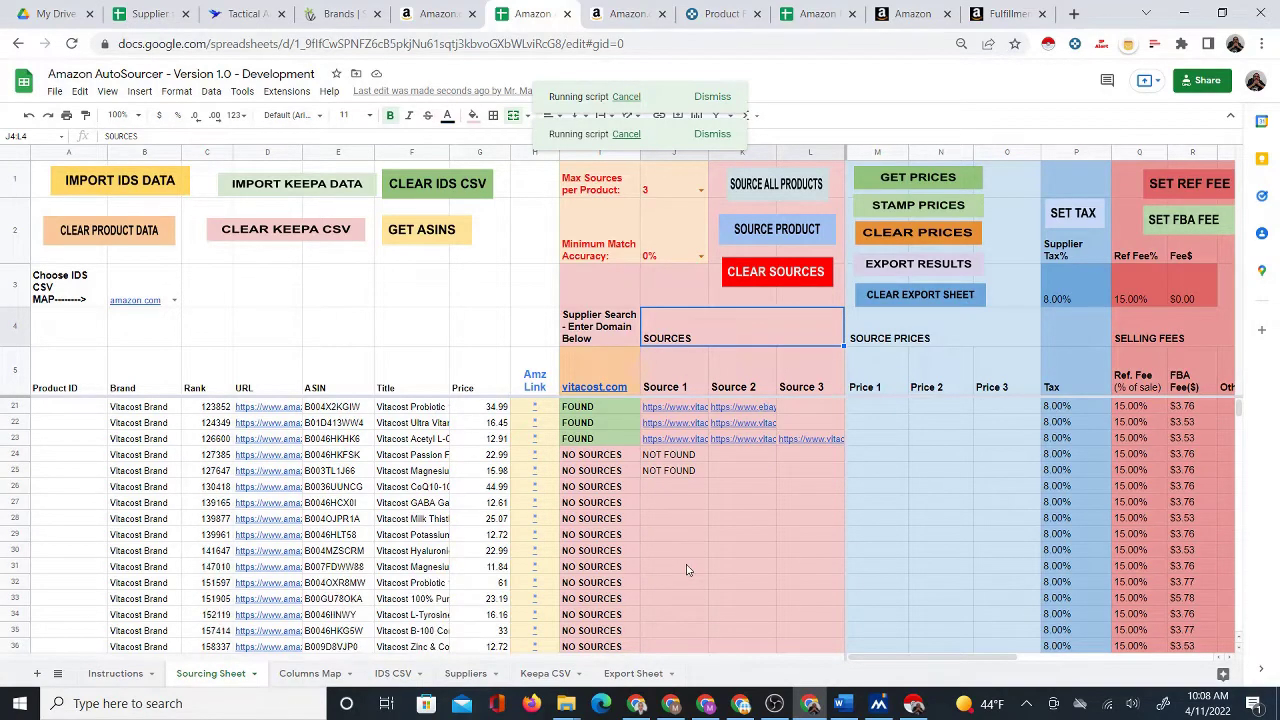
scroll(714, 466, up, 2)
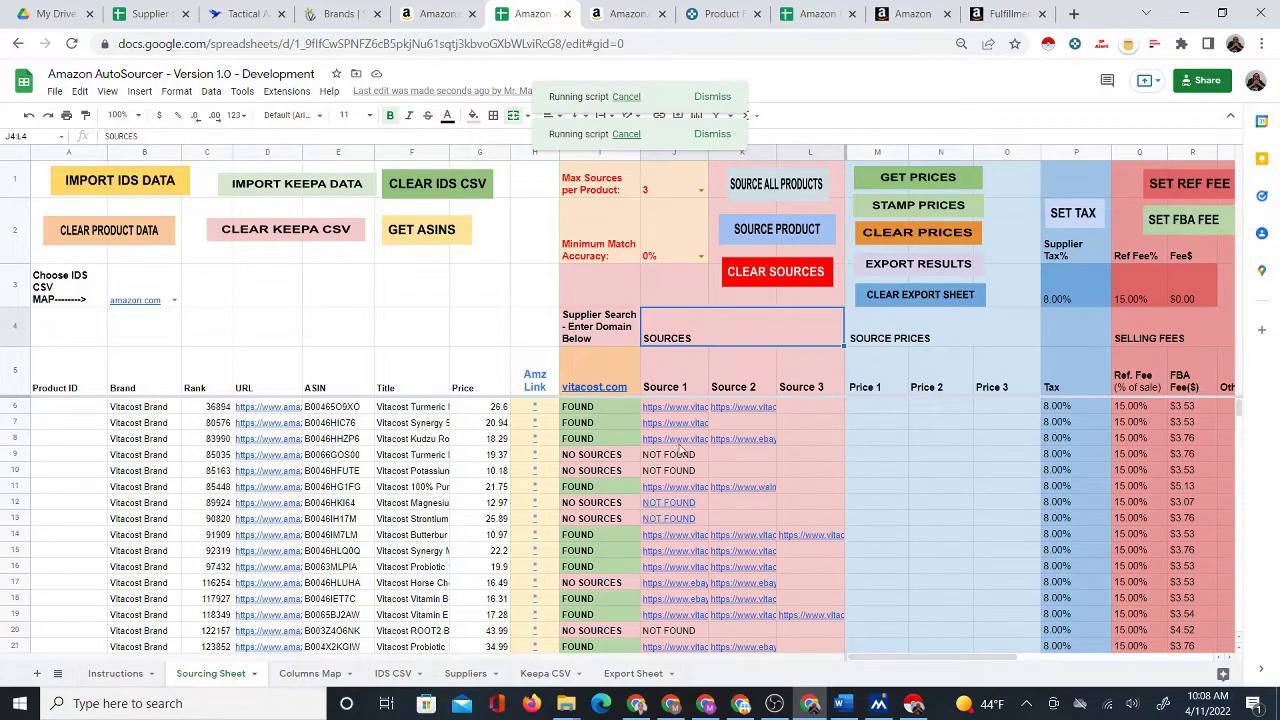
mouse_move(677, 535)
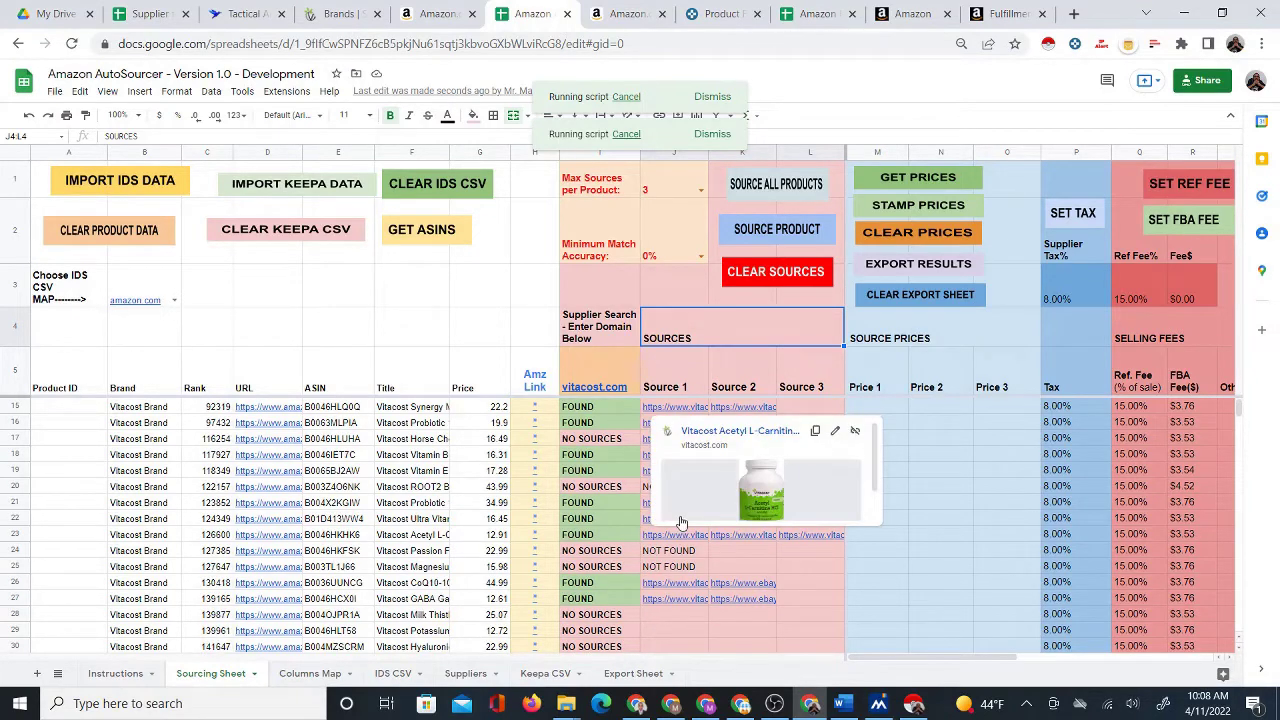
click(827, 406)
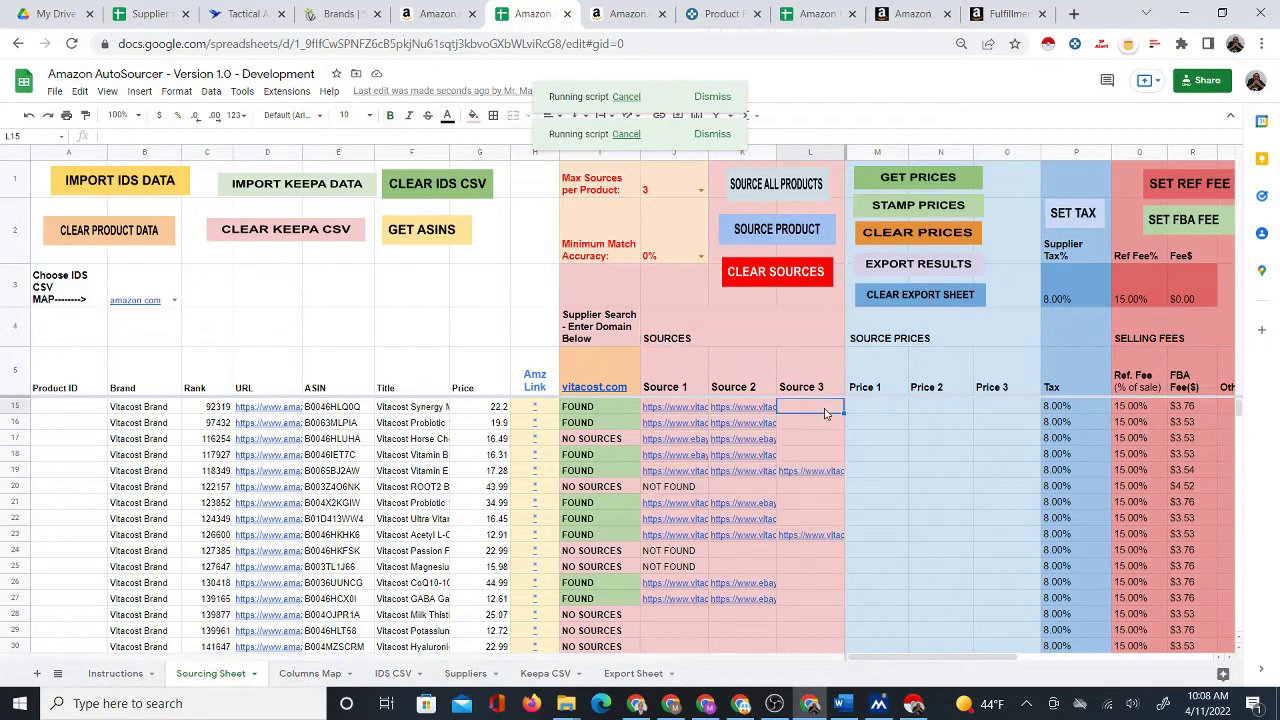
scroll(650, 550, down, 2)
mouse_move(655, 557)
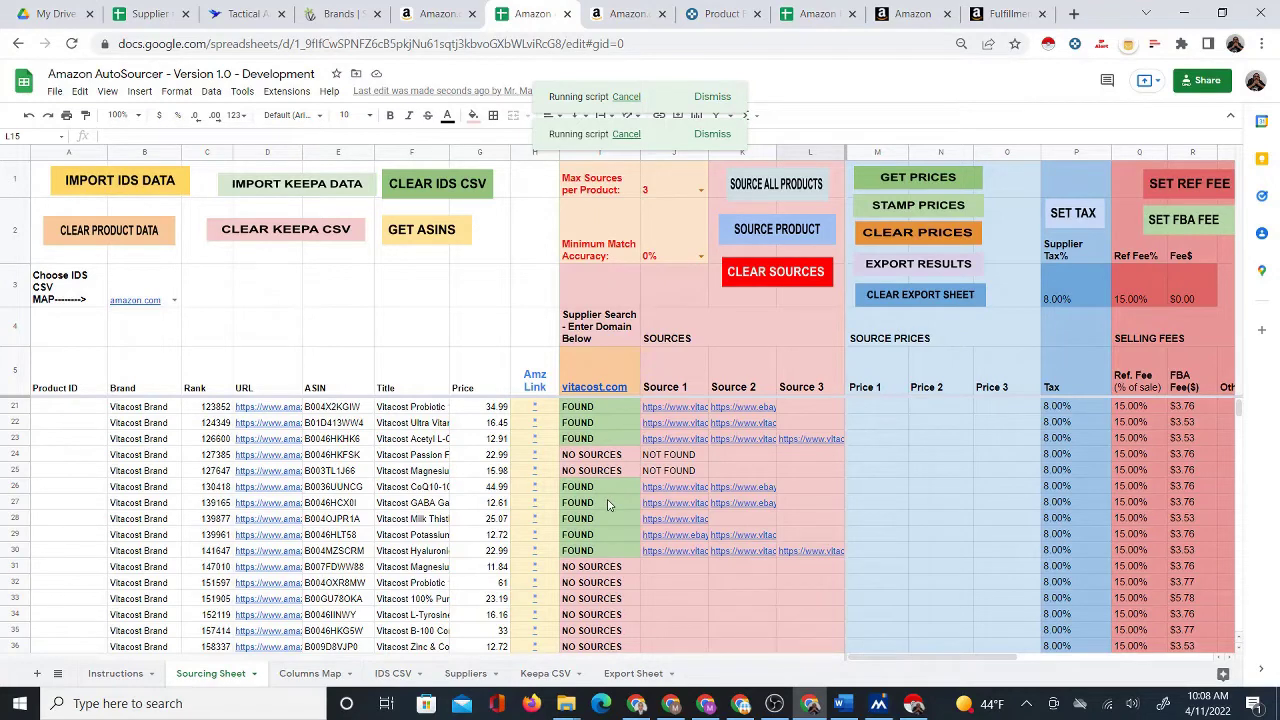
click(810, 456)
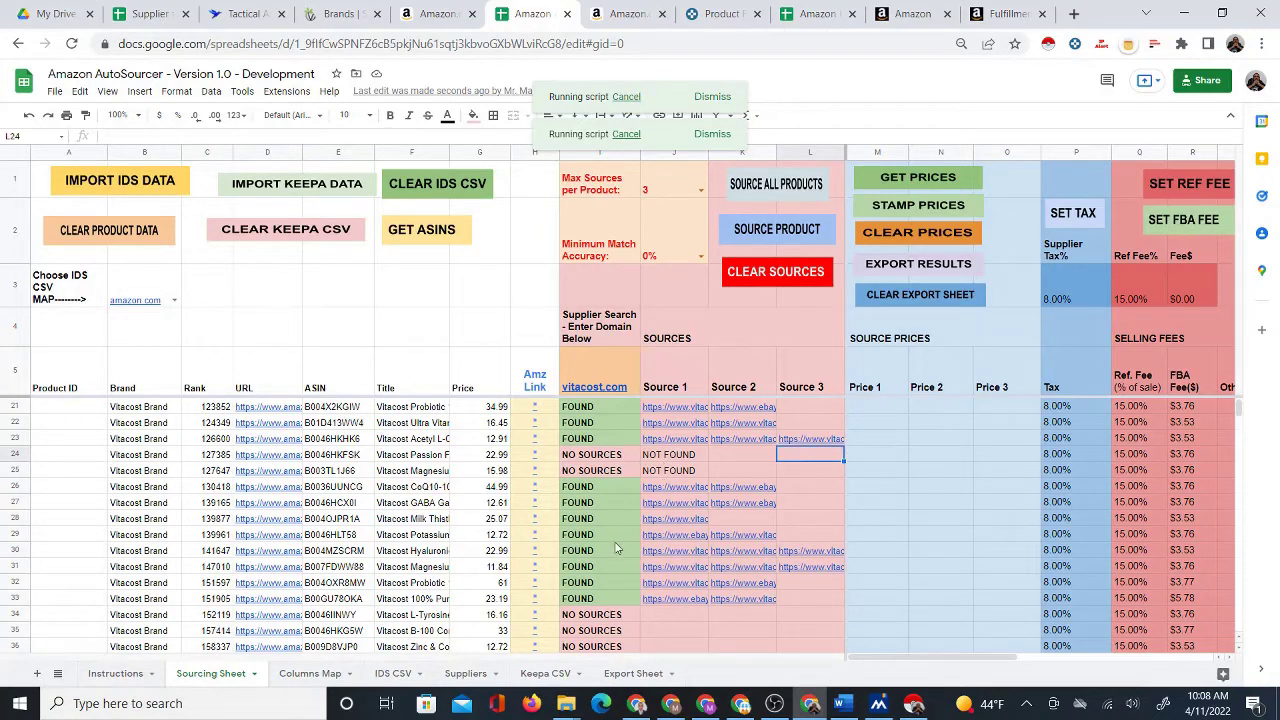
scroll(620, 553, up, 2)
scroll(620, 553, up, 3)
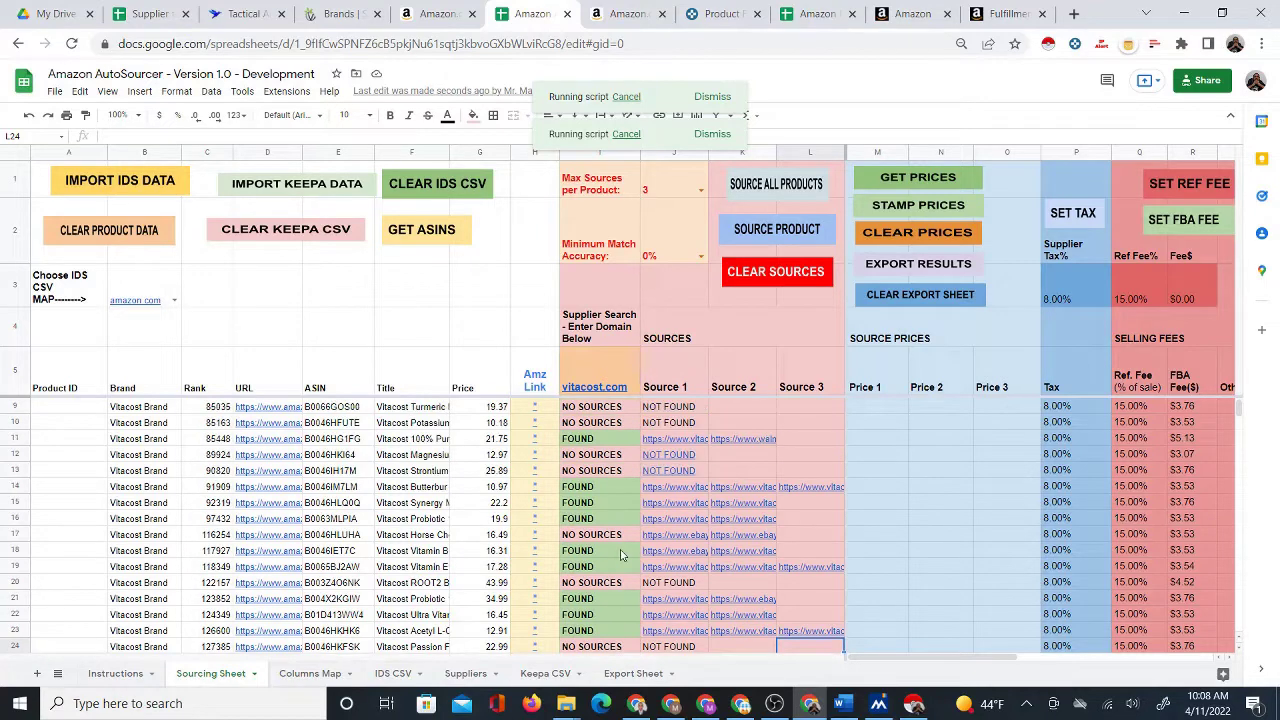
Follow the vitacost.com sourcing results down the Sourcing Sheet, from the Passion Flower row 24 to about row 60.
scroll(700, 500, down, 5)
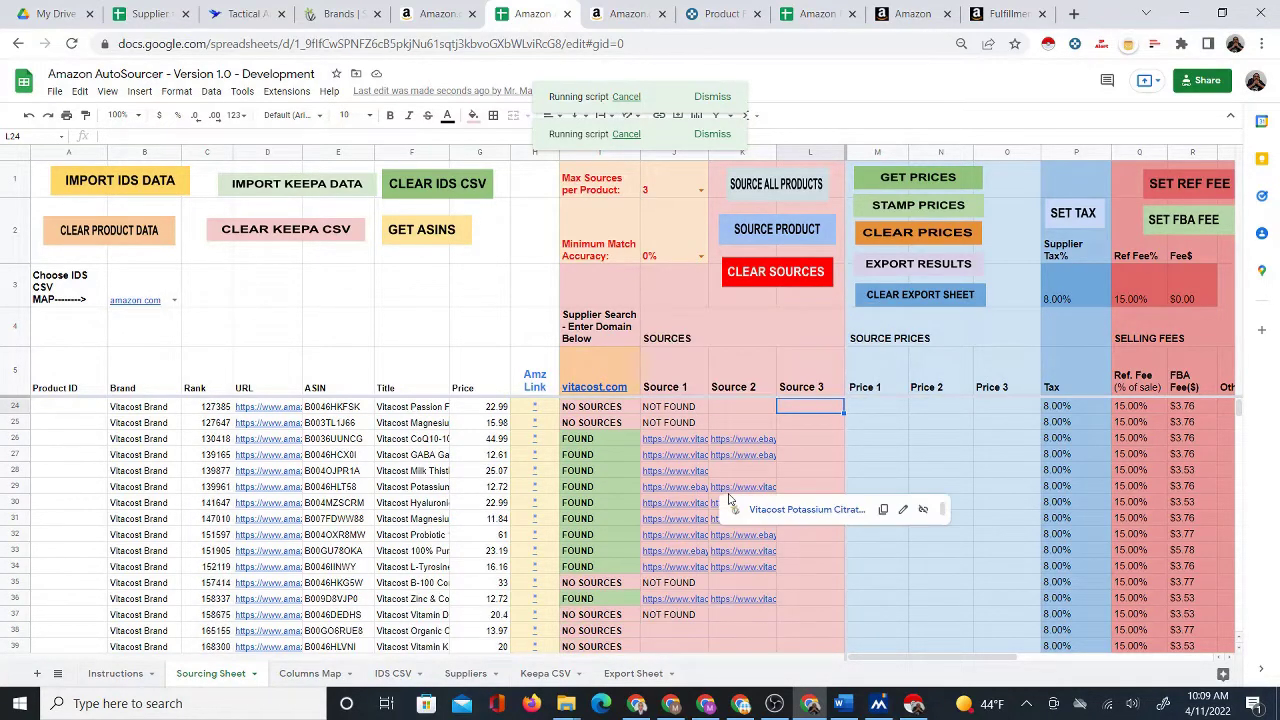
scroll(637, 547, down, 3)
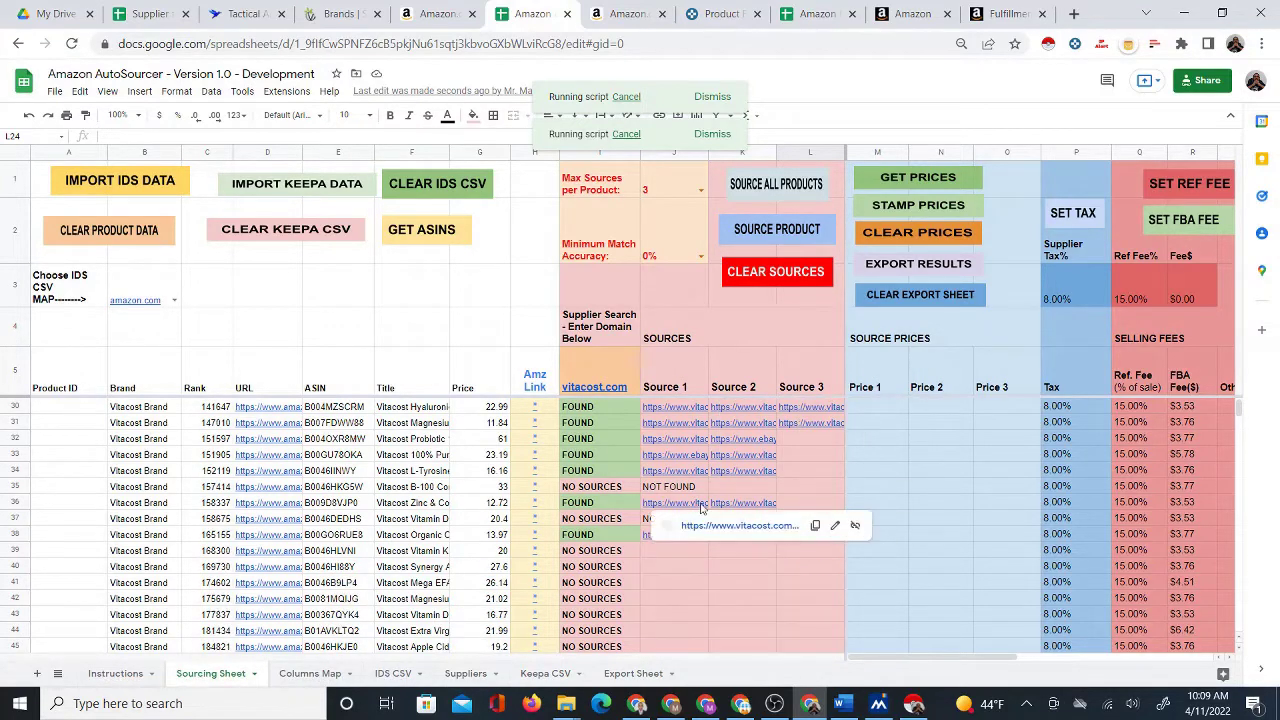
scroll(700, 525, down, 1)
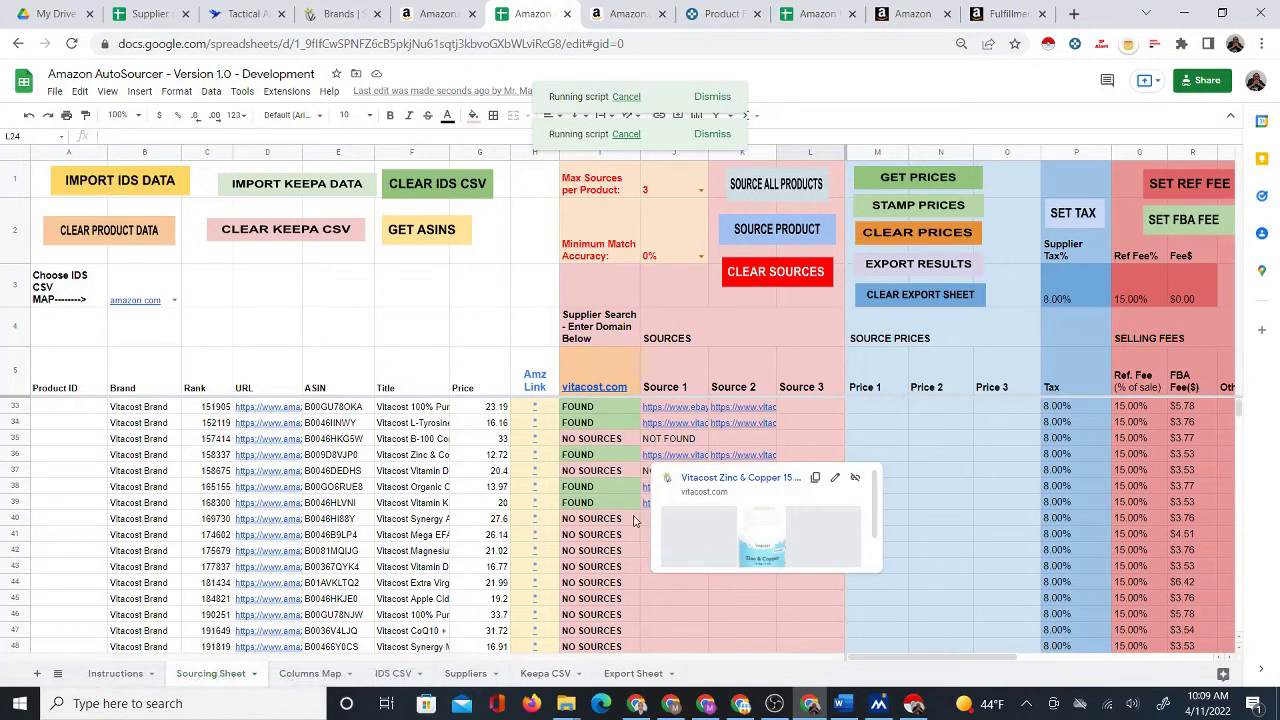
click(710, 345)
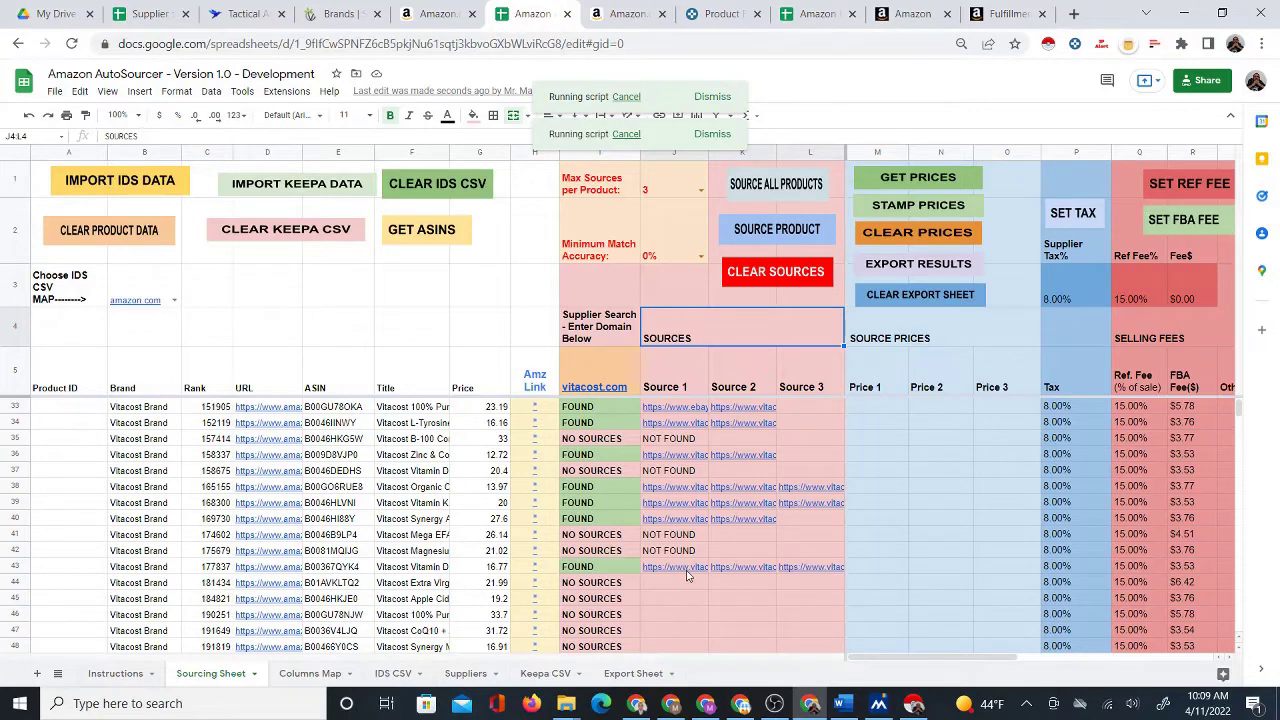
scroll(685, 572, down, 1)
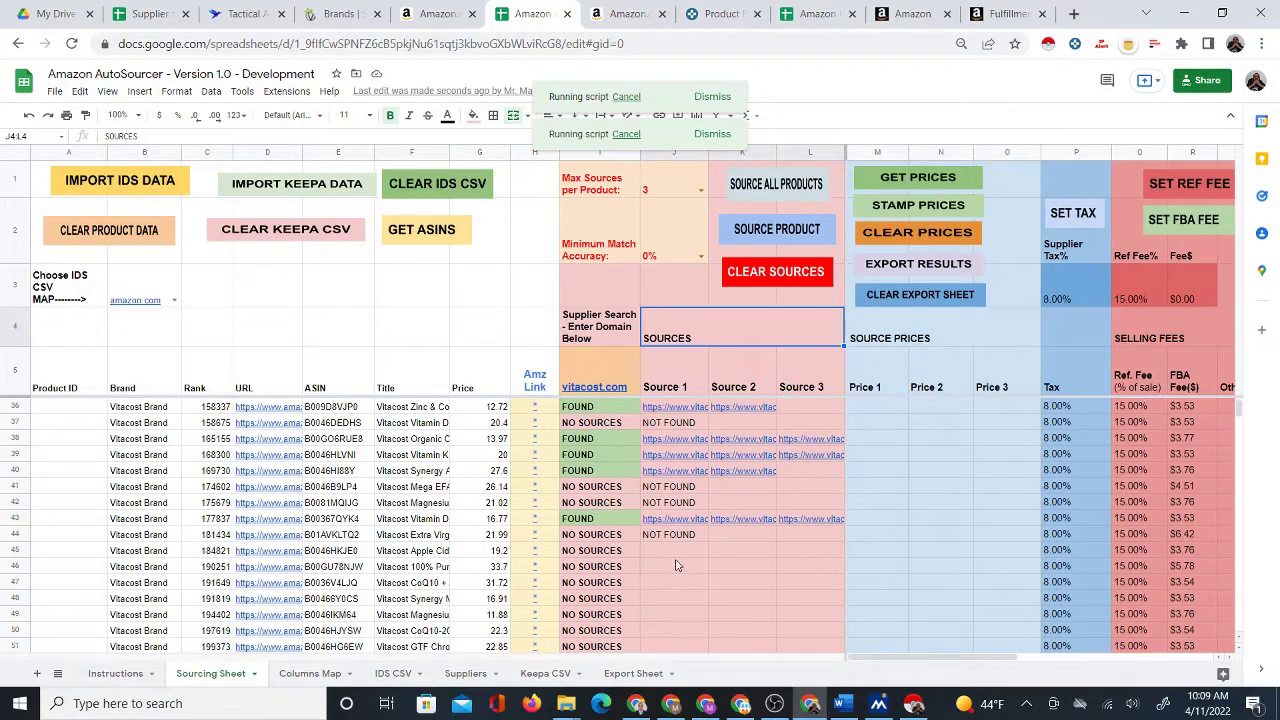
scroll(675, 565, down, 1)
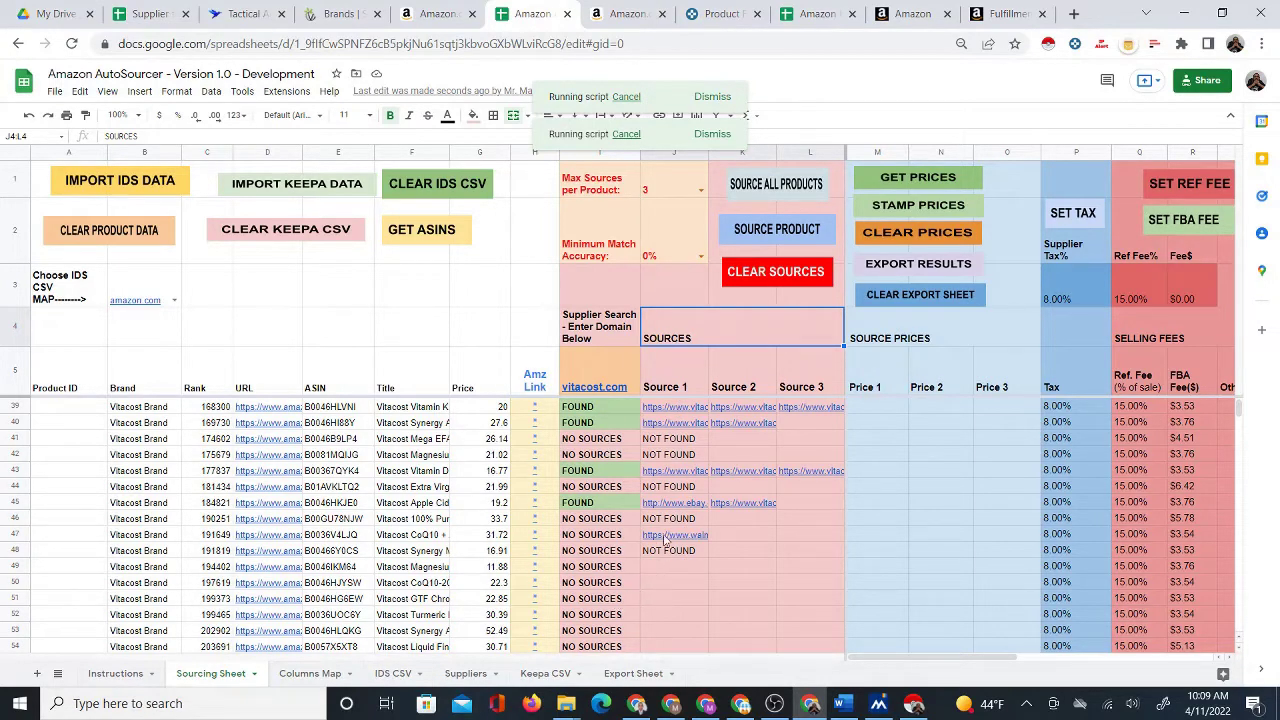
scroll(670, 525, down, 1)
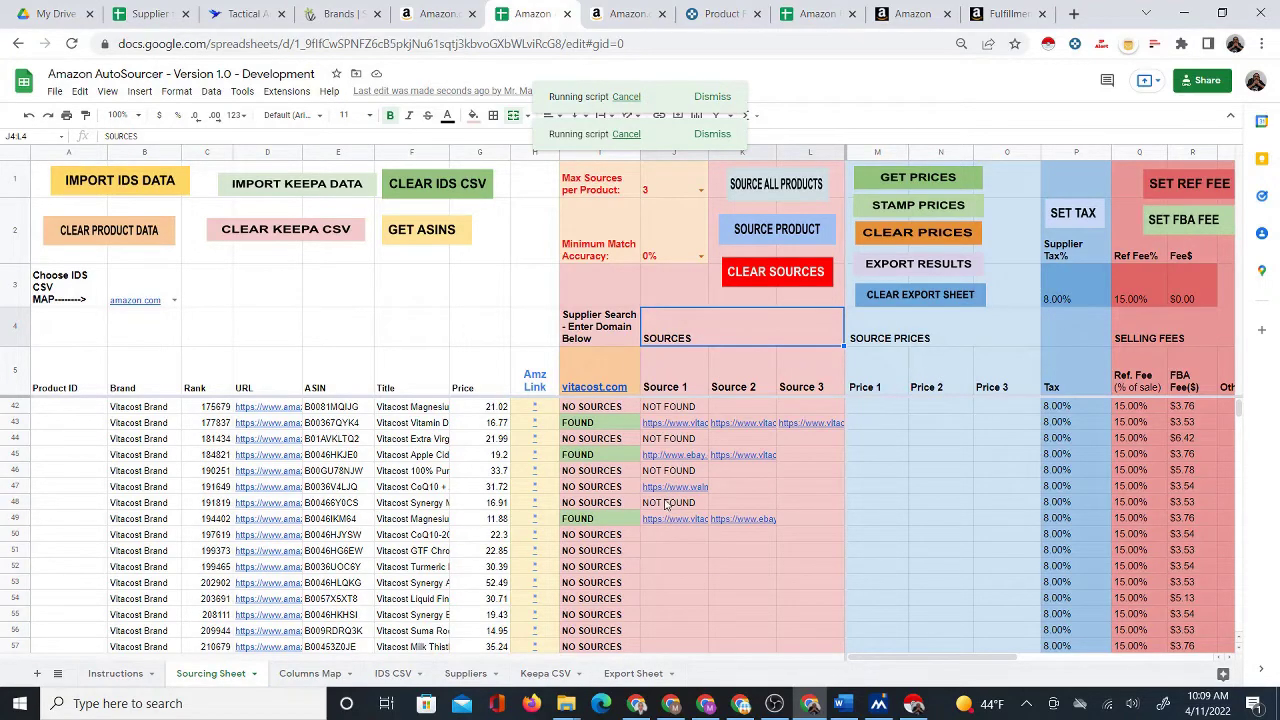
scroll(674, 520, down, 1)
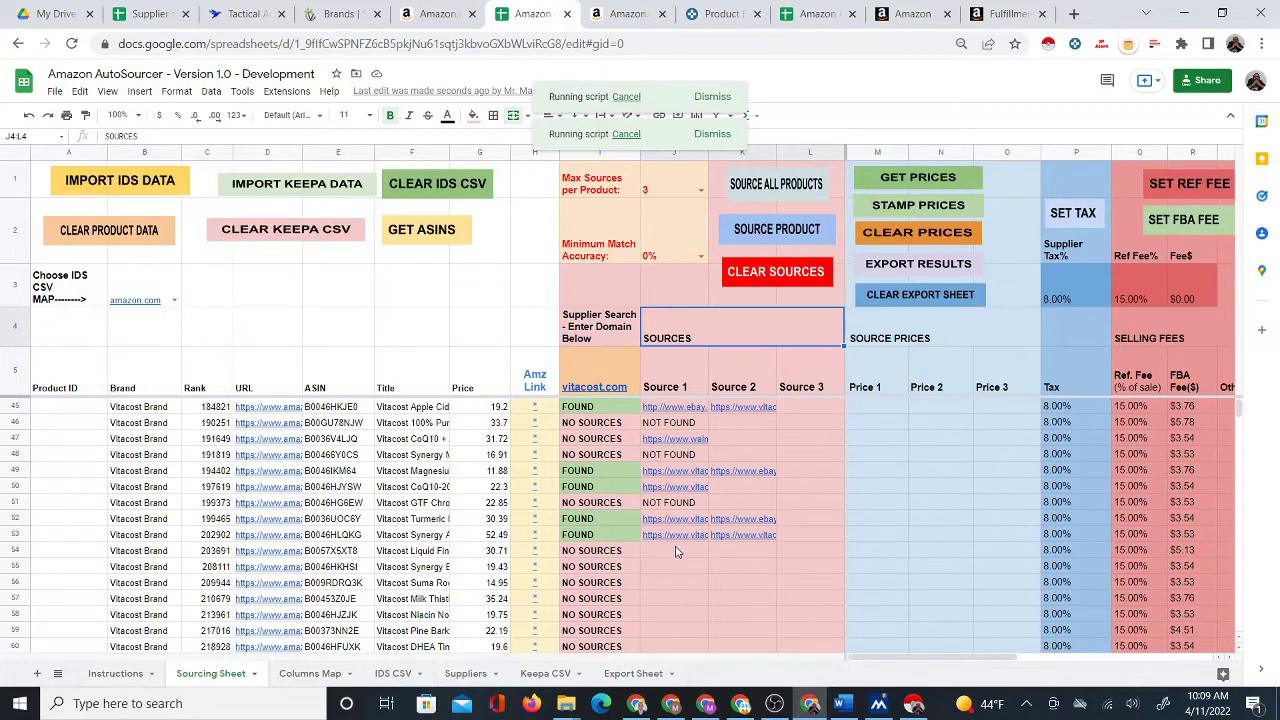
scroll(706, 561, down, 1)
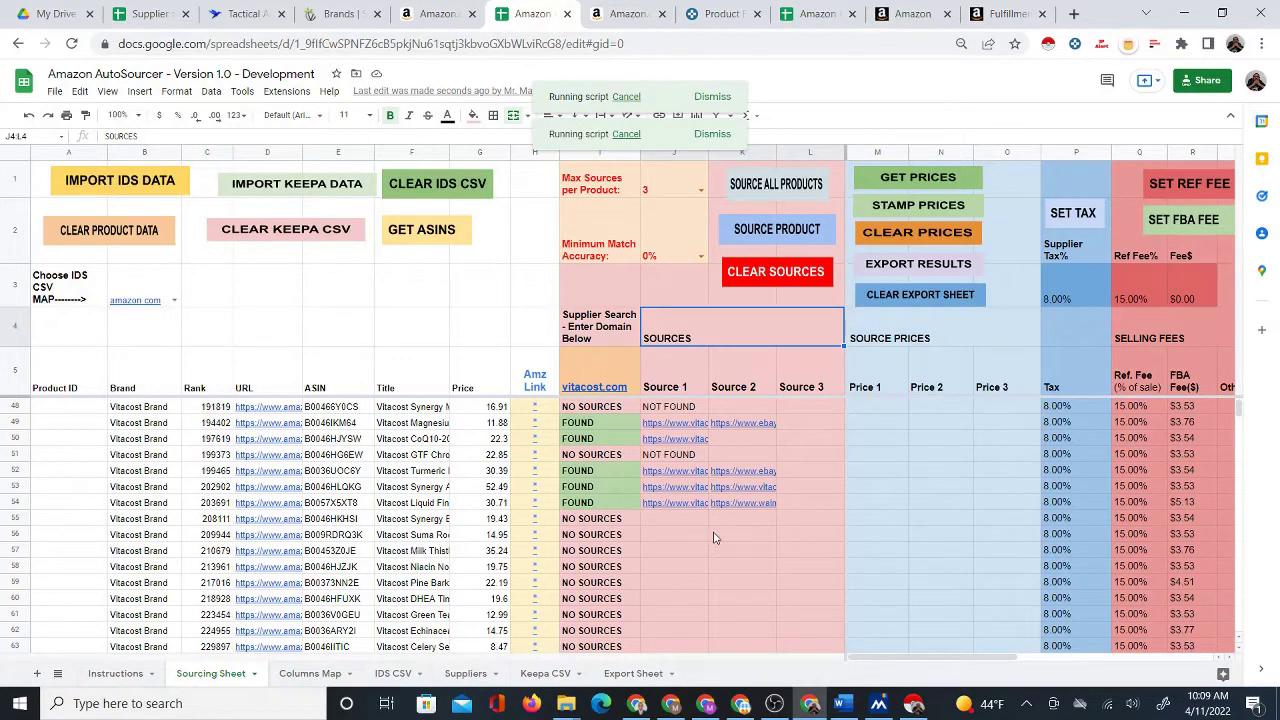
scroll(714, 538, down, 1)
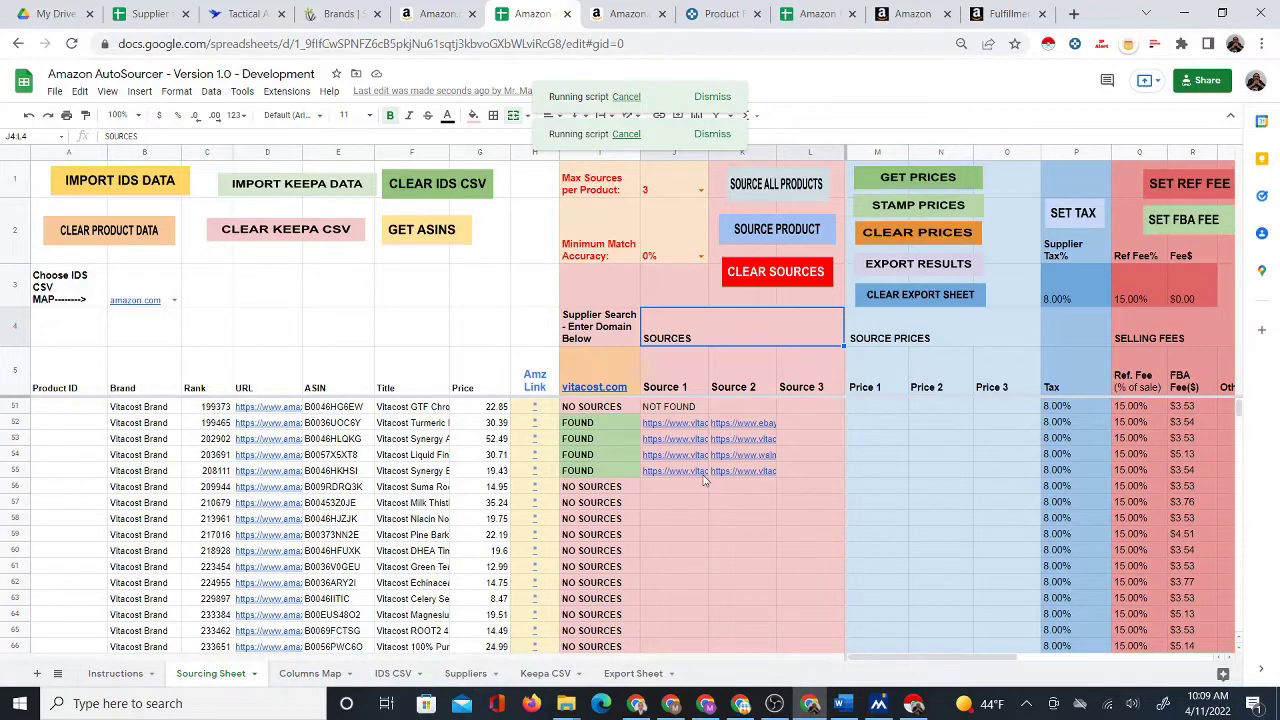
mouse_move(703, 473)
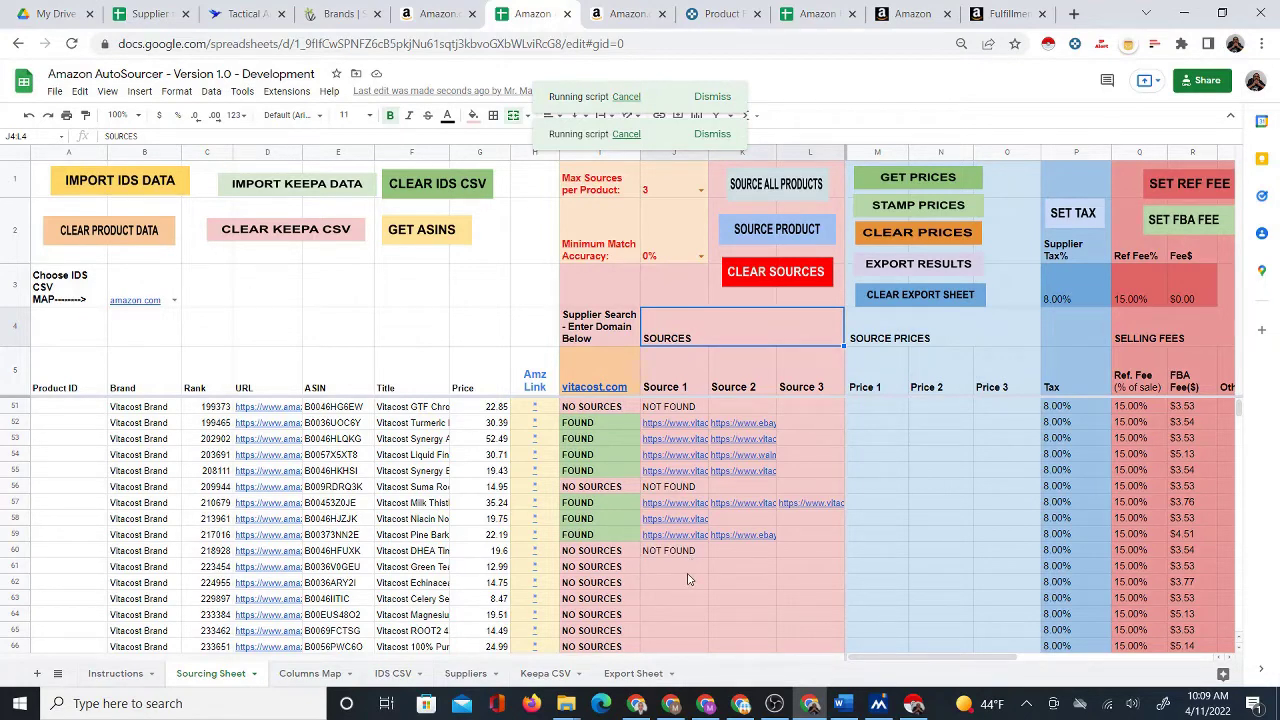
Check the status and source columns for the next products, down to about row 83.
scroll(687, 578, down, 1)
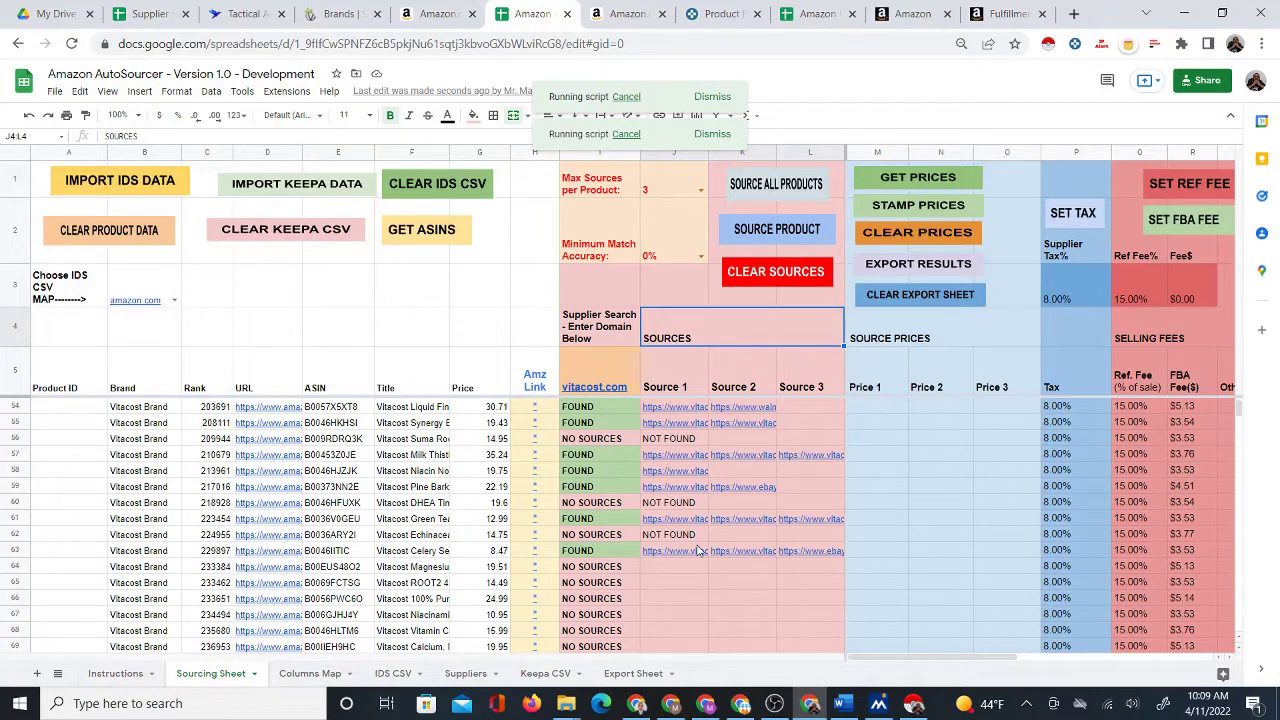
scroll(700, 590, down, 1)
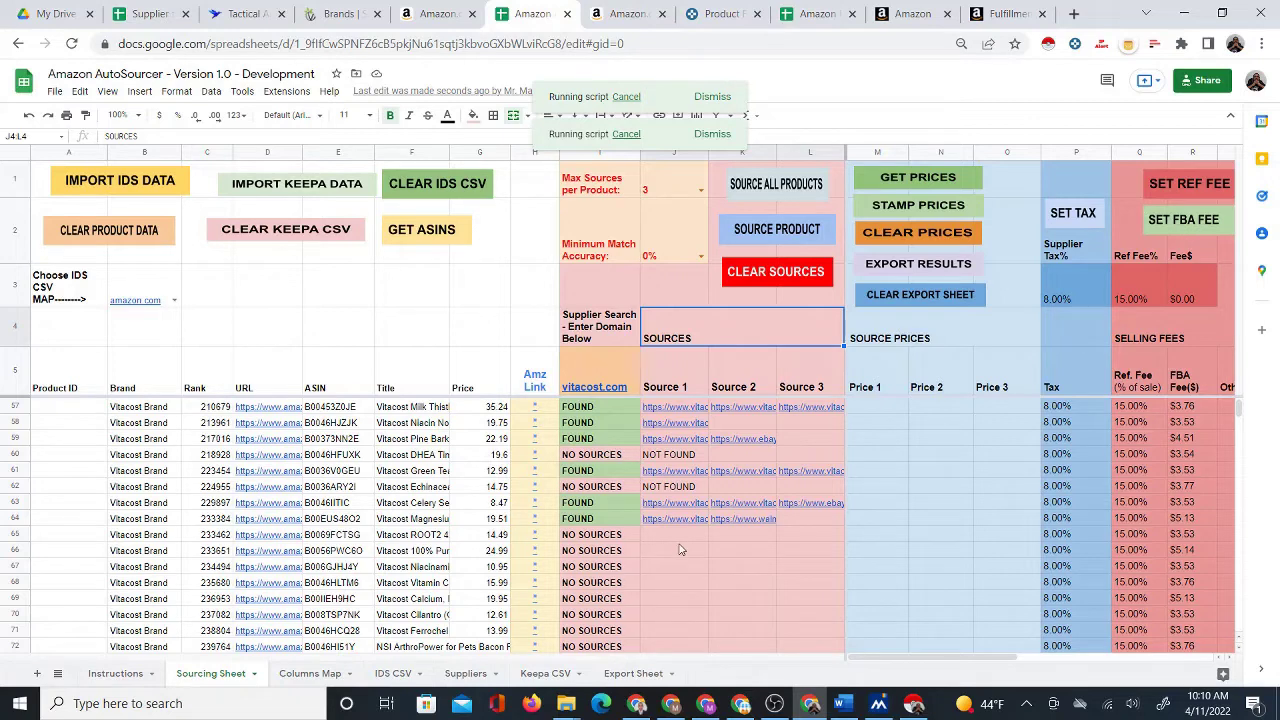
scroll(687, 549, down, 1)
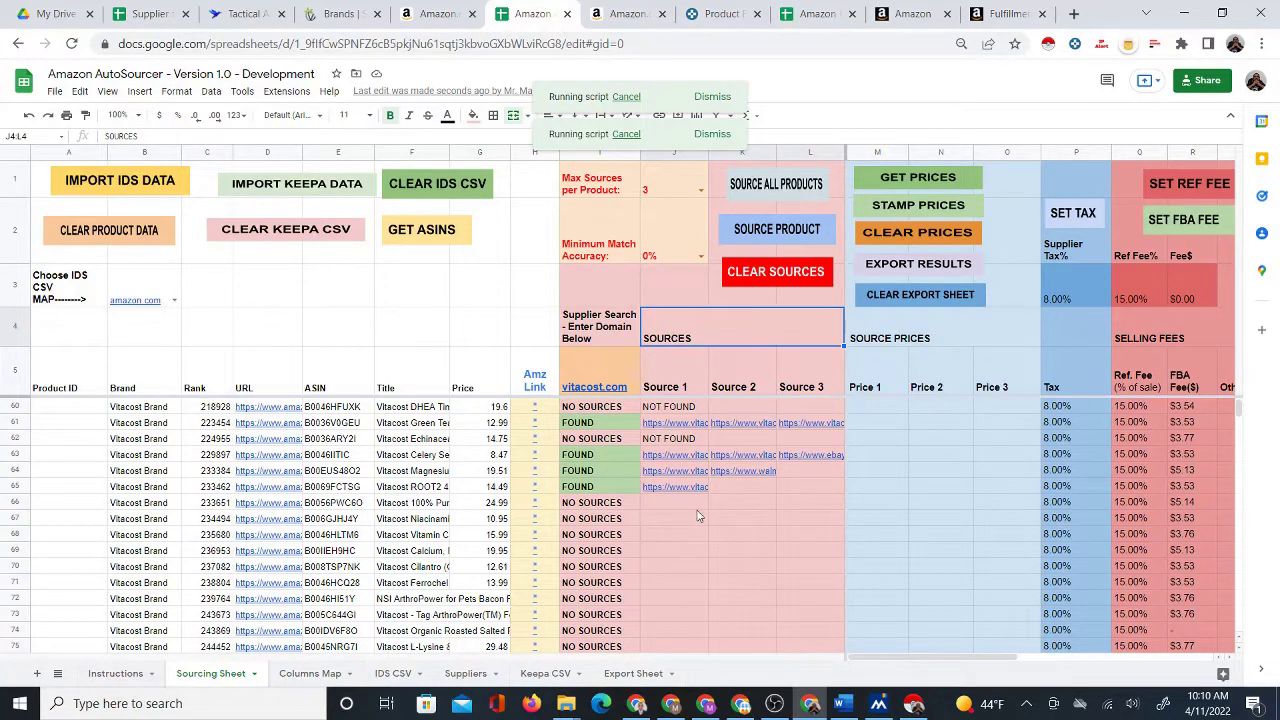
scroll(698, 513, down, 1)
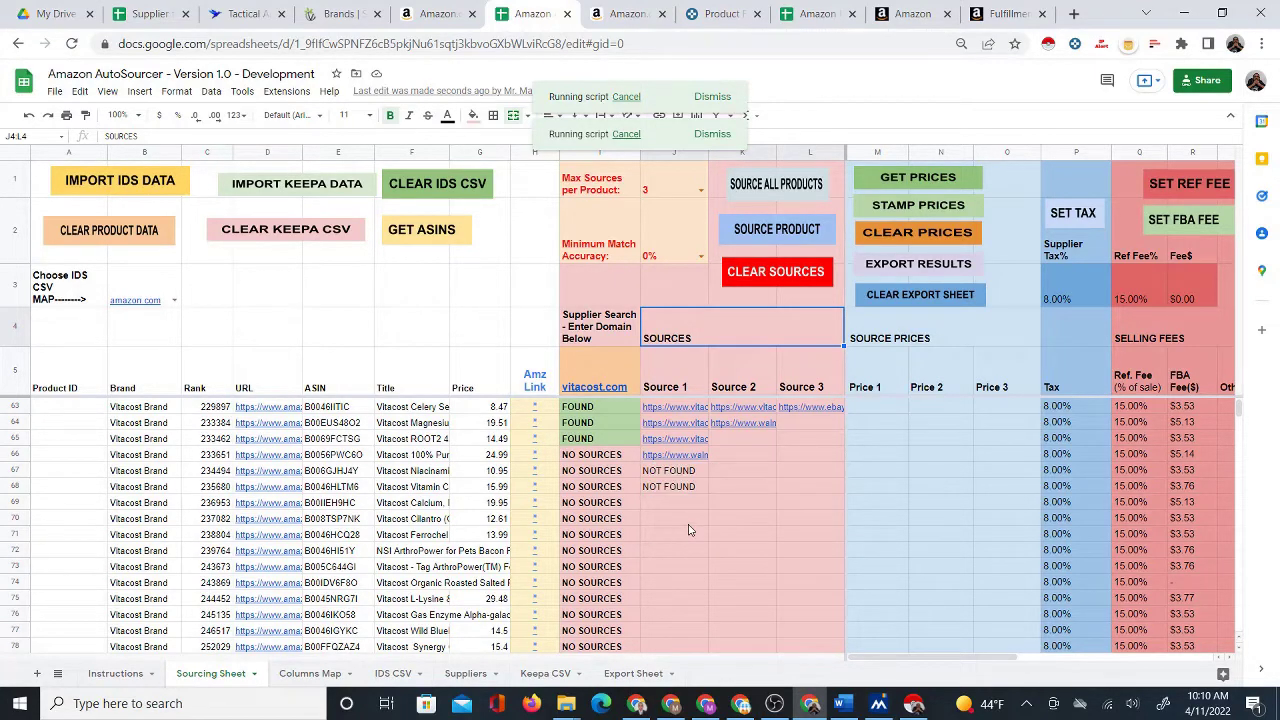
scroll(688, 526, down, 1)
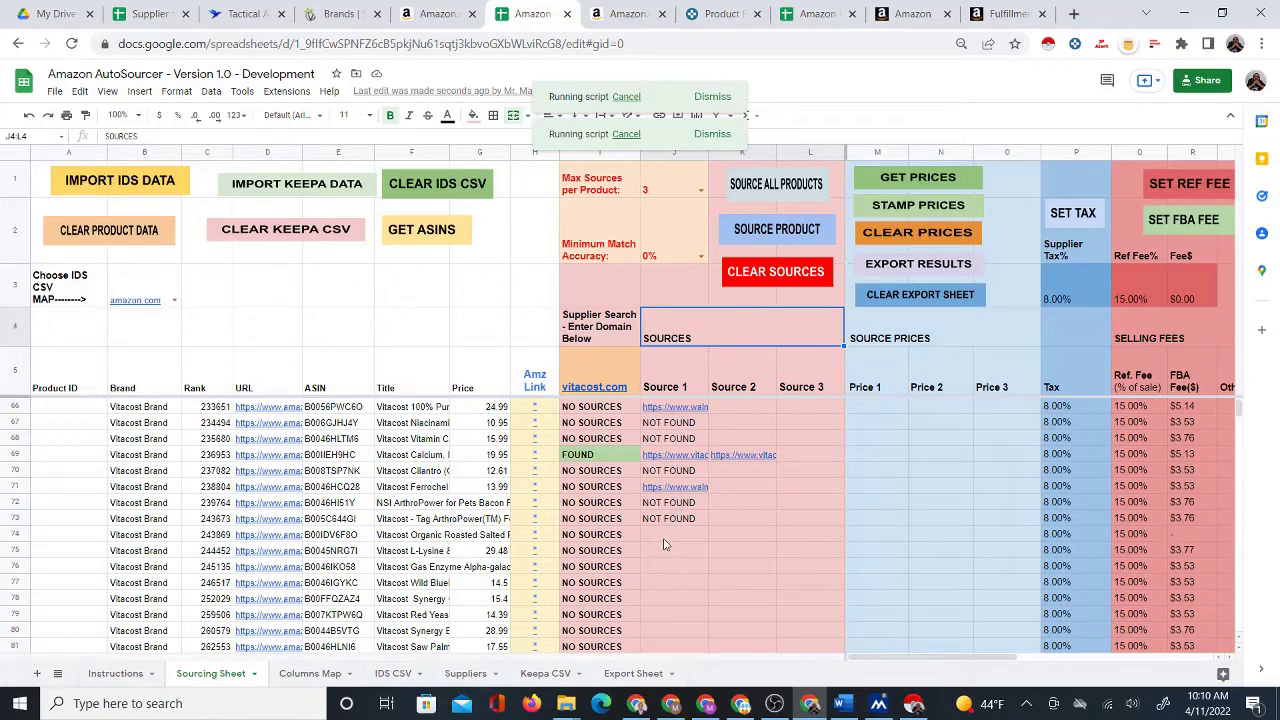
scroll(663, 545, down, 1)
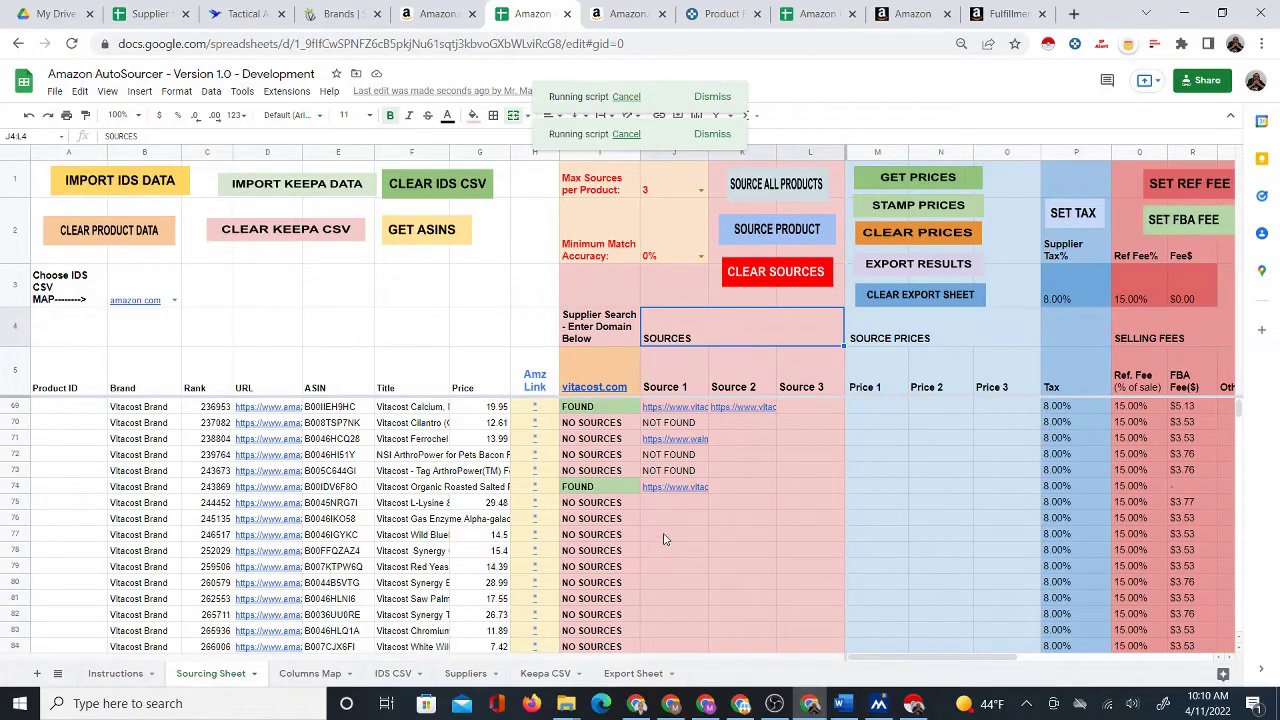
scroll(669, 547, down, 1)
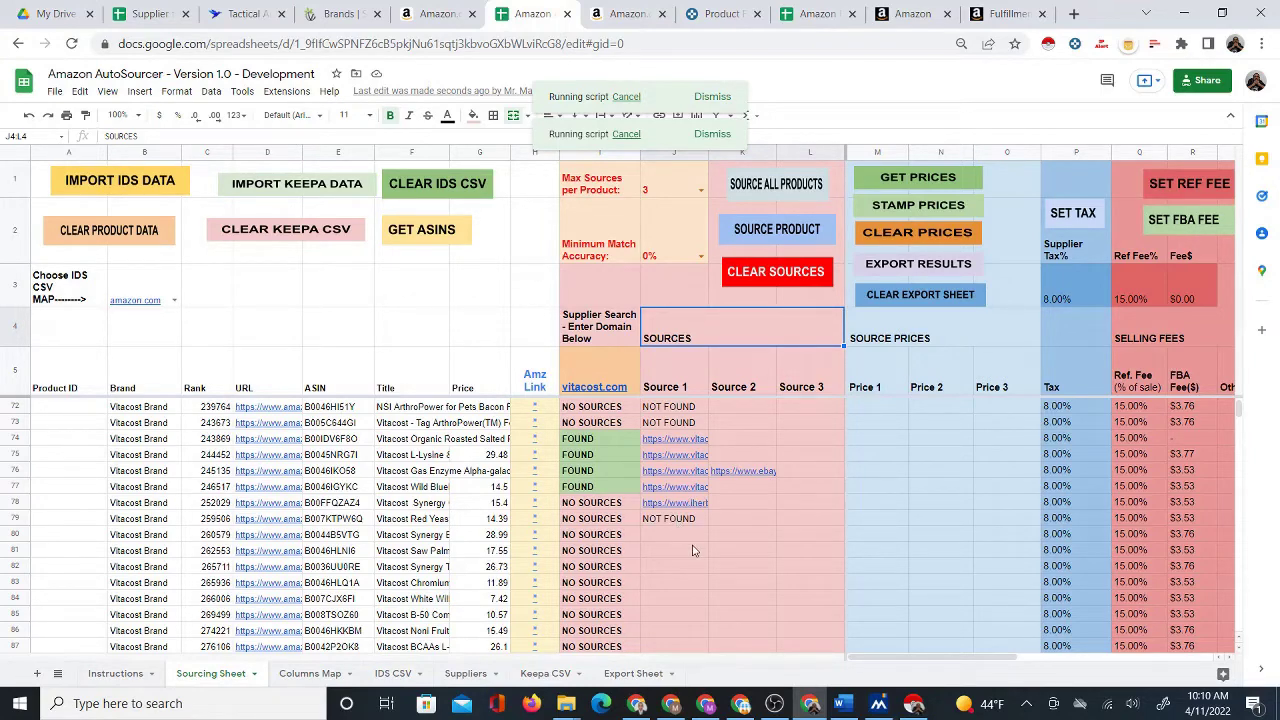
scroll(693, 550, down, 1)
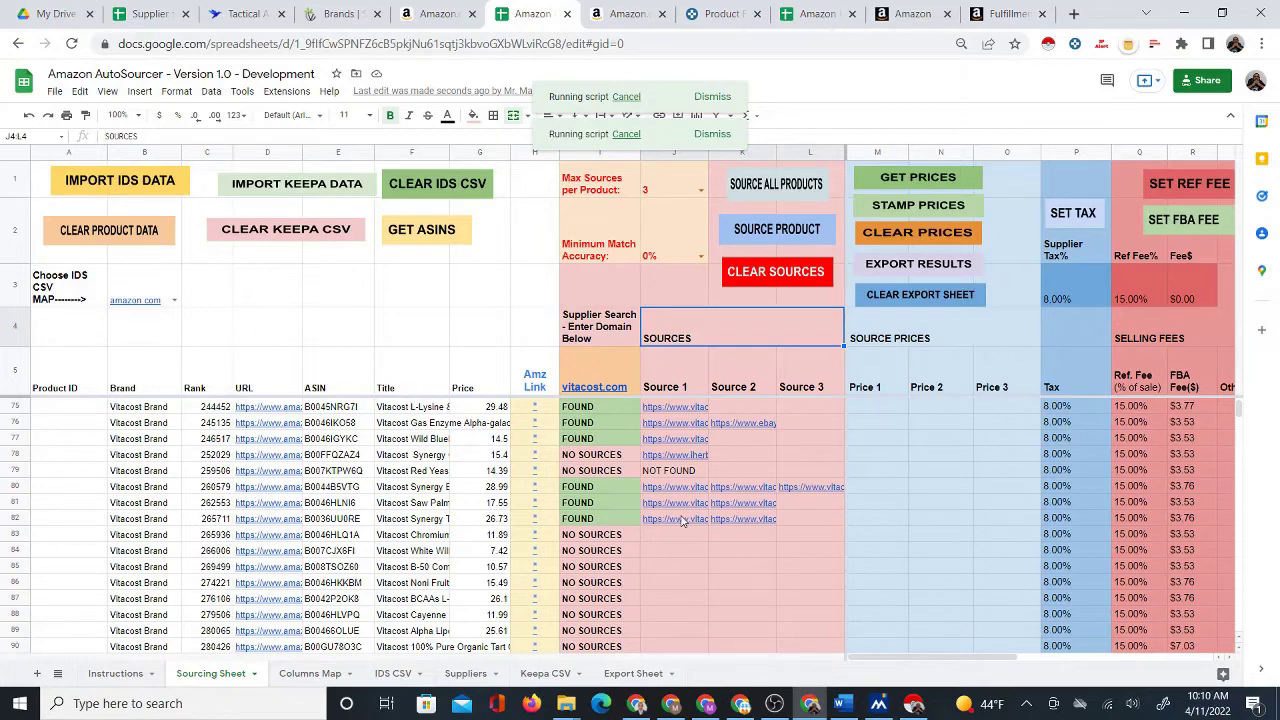
scroll(692, 555, down, 1)
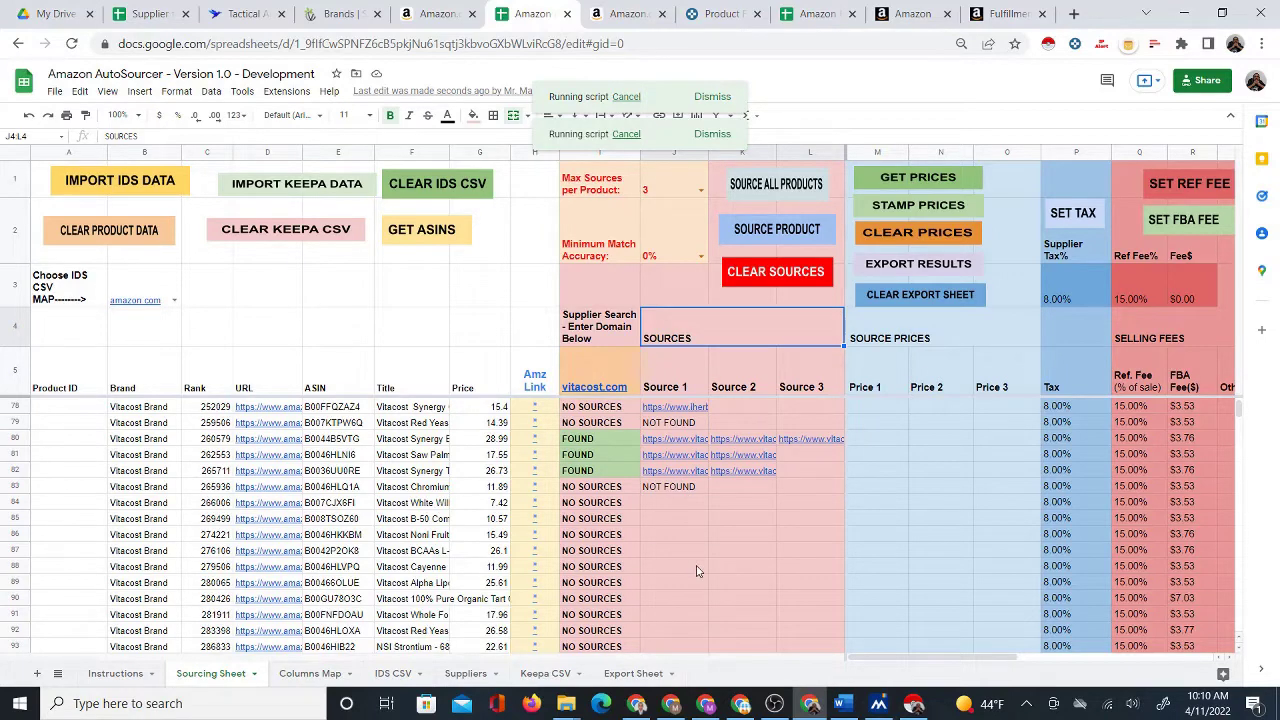
Open the Amazon listing of the Vitacost Synergy product in row 80 and view its title, price and package size.
scroll(678, 476, up, 3)
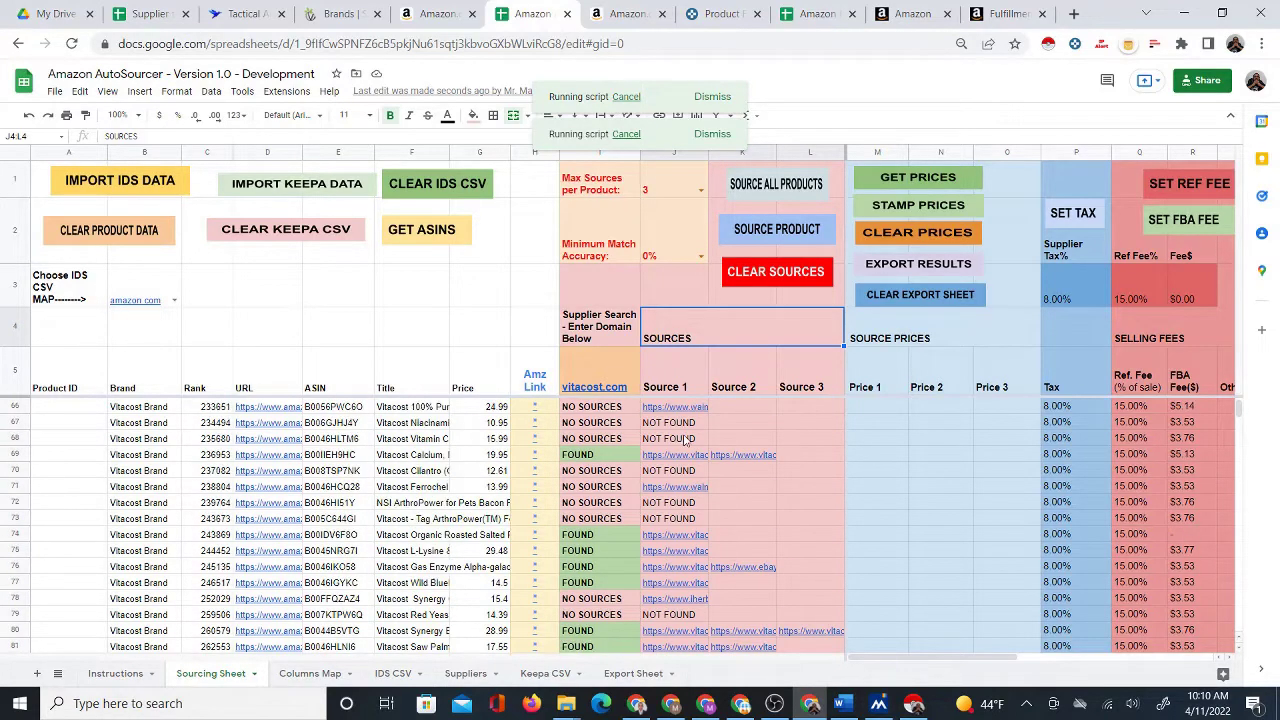
click(537, 487)
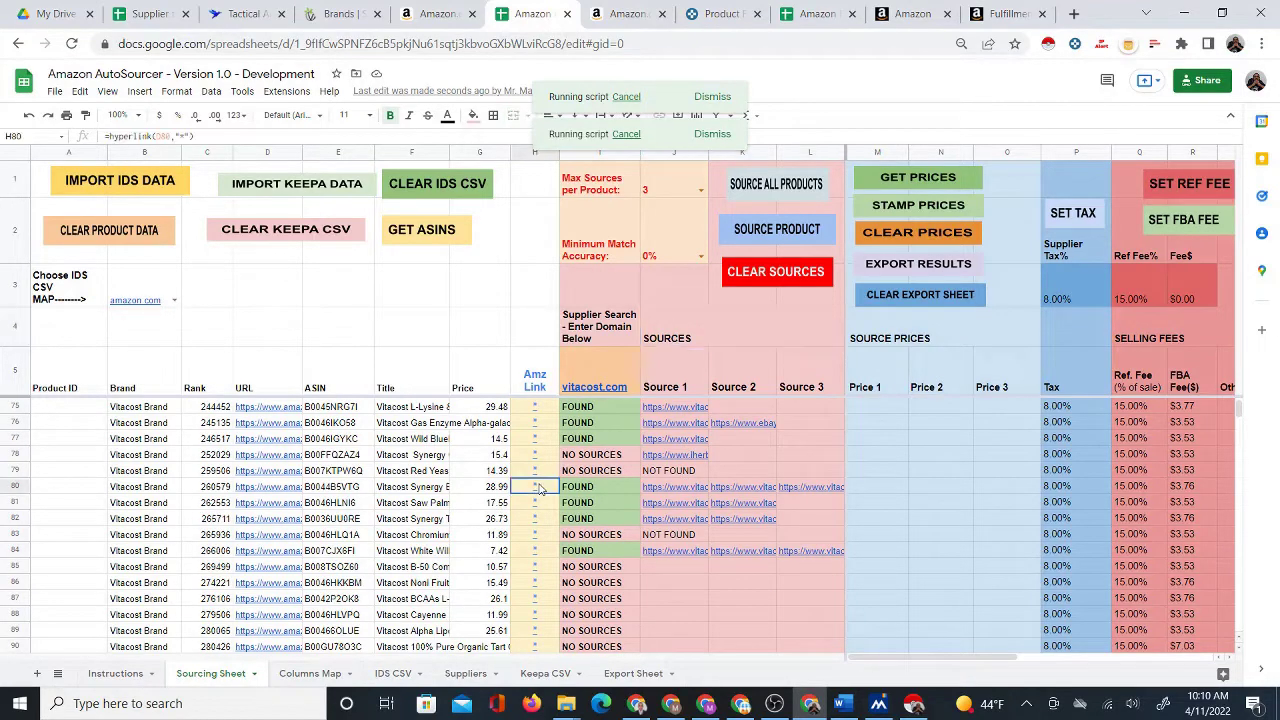
click(662, 490)
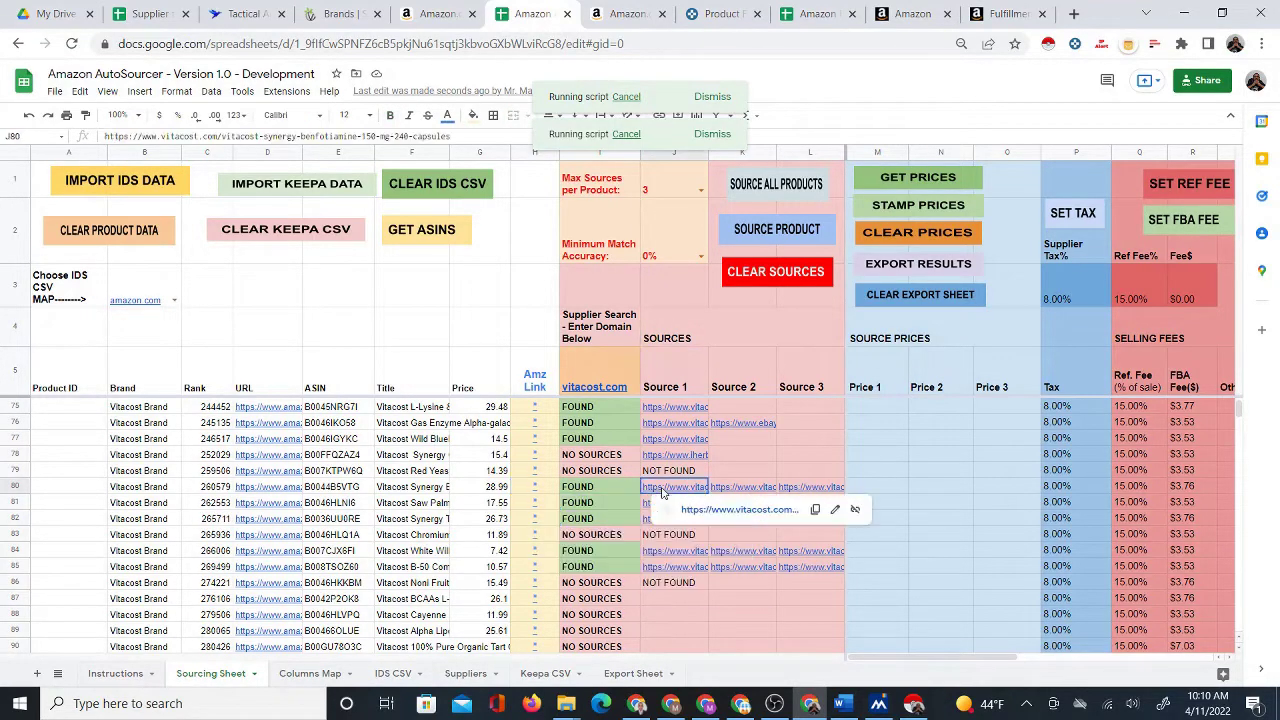
click(537, 493)
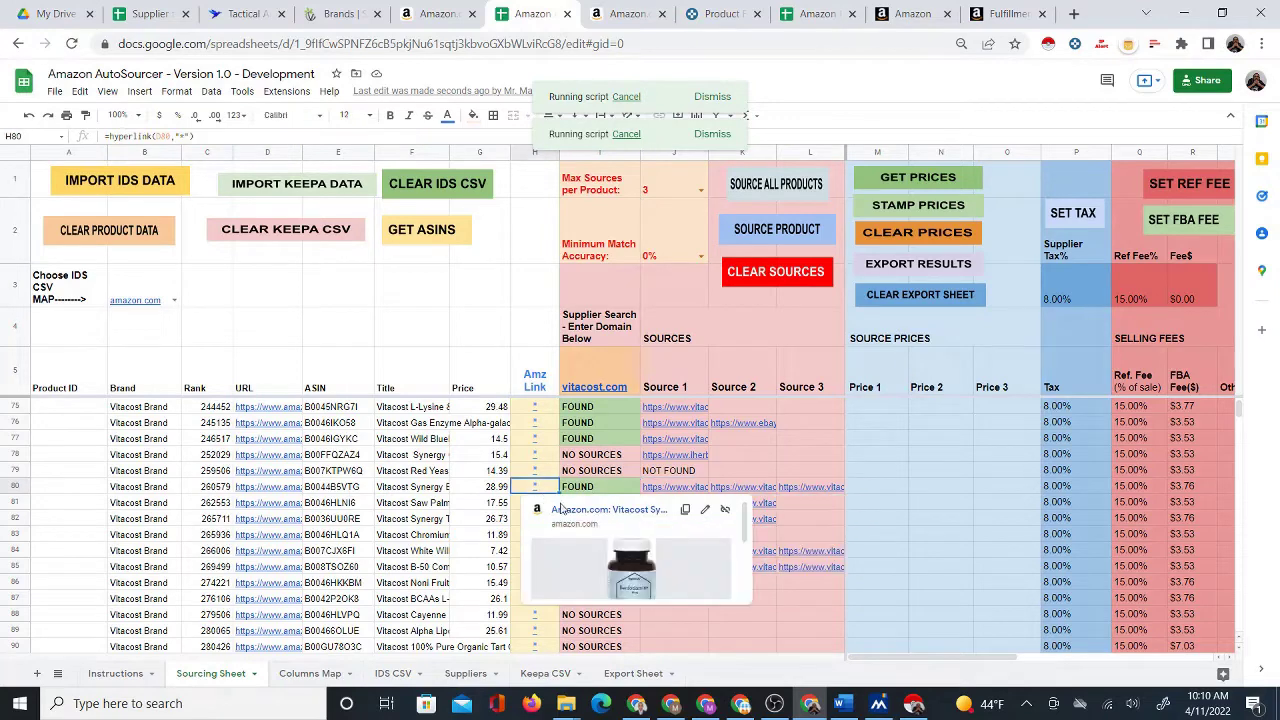
click(578, 514)
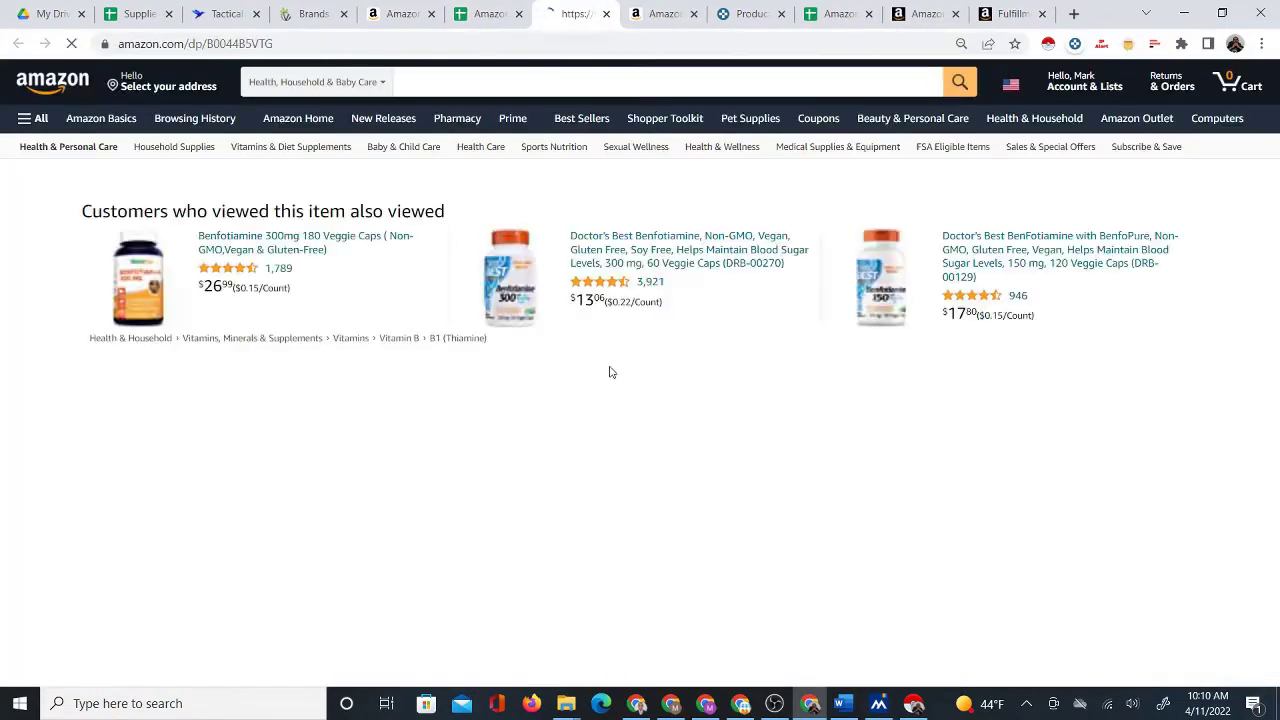
scroll(609, 360, down, 2)
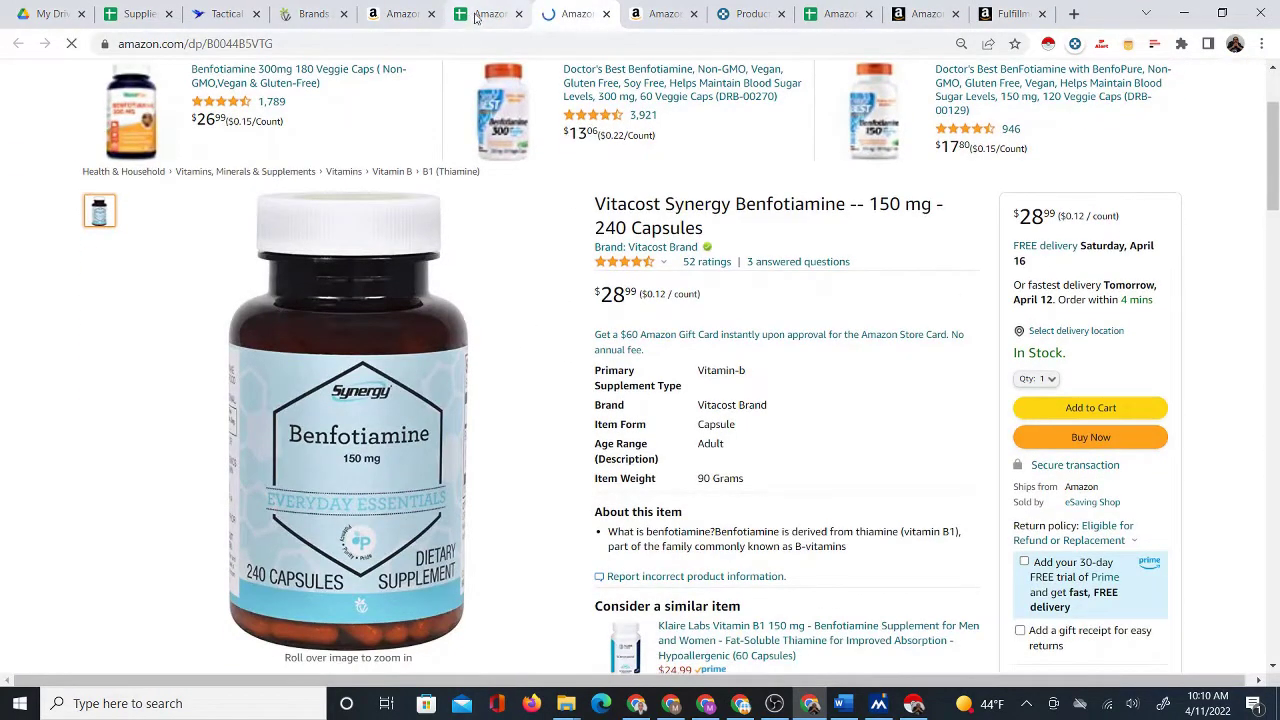
Open the Source 1 vitacost.com page for the Synergy product in row 80 and place it beside its Amazon listing.
click(482, 16)
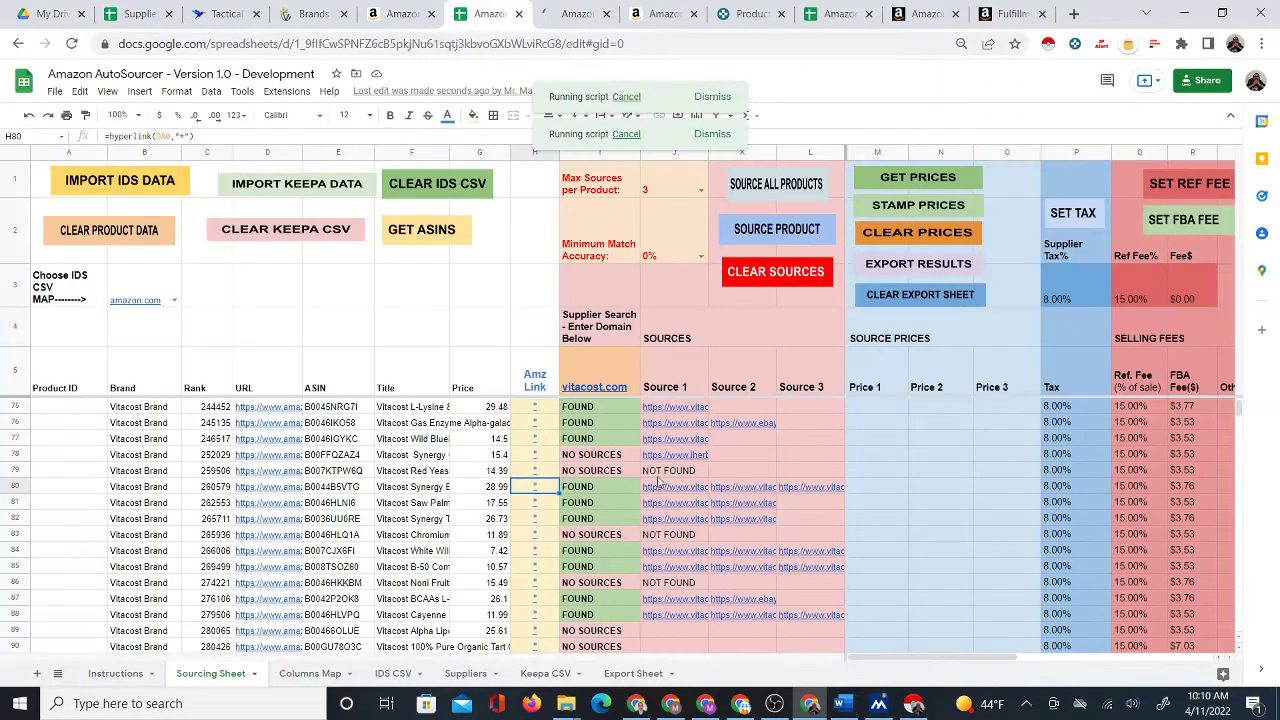
click(670, 488)
click(703, 513)
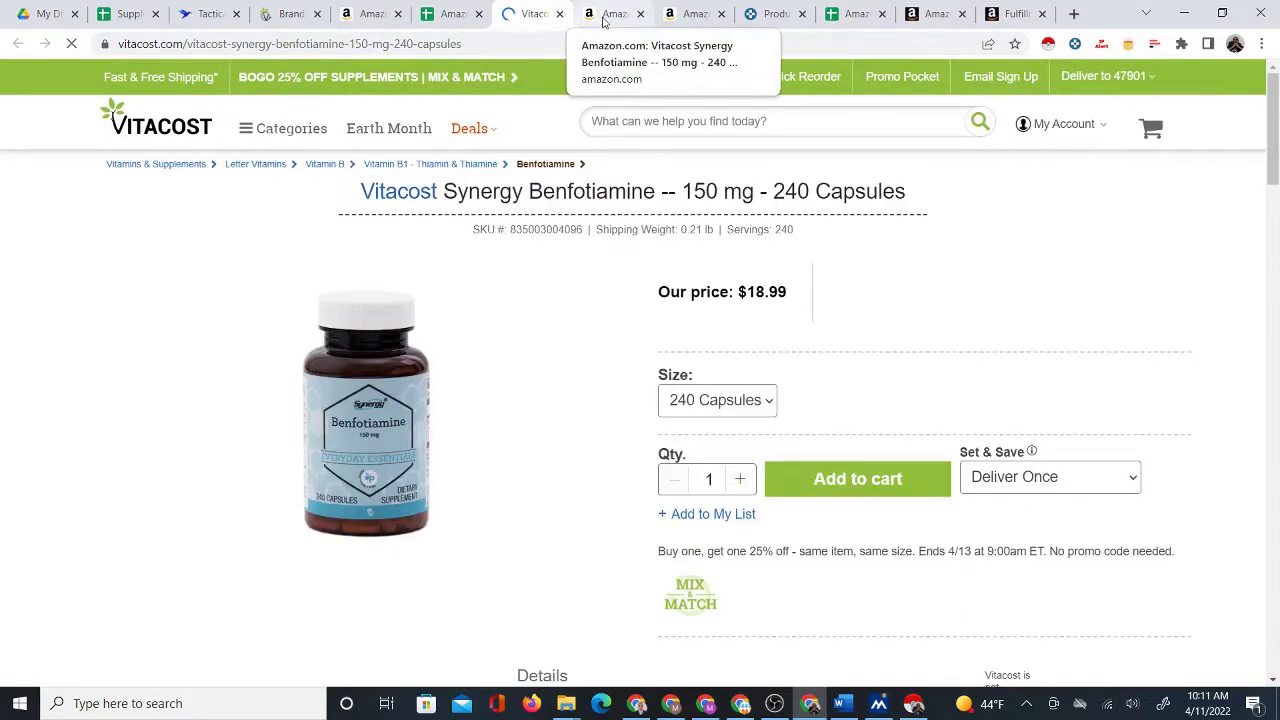
click(560, 15)
drag(560, 15, 540, 22)
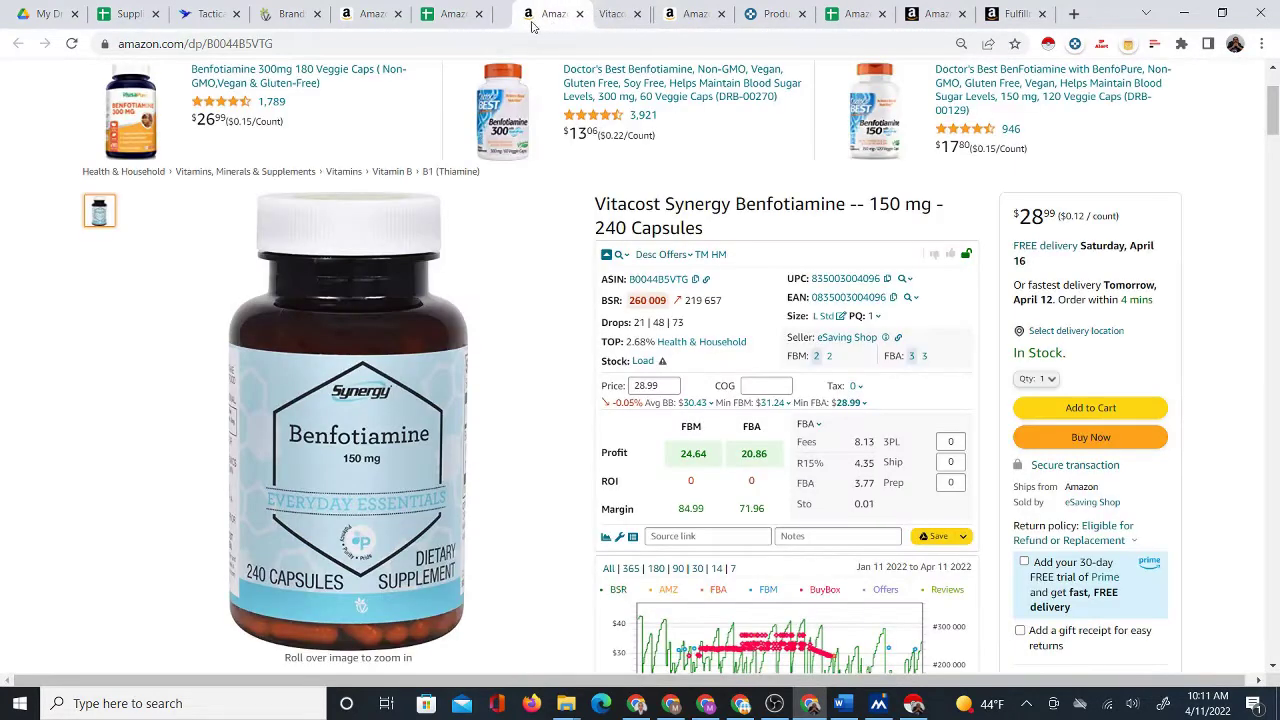
Compare the Vitacost Synergy Benfotiamine page with its Amazon listing and enter 18.99 as the cost of goods in the profit calculator.
click(606, 16)
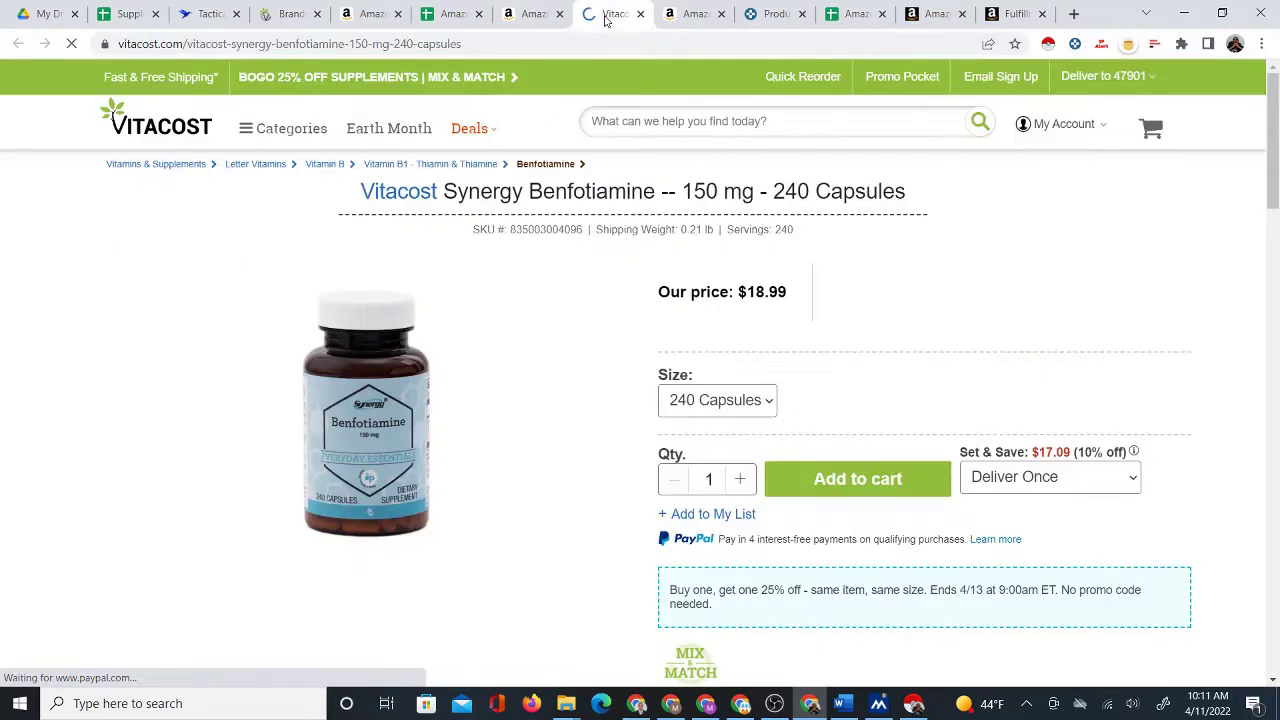
click(529, 20)
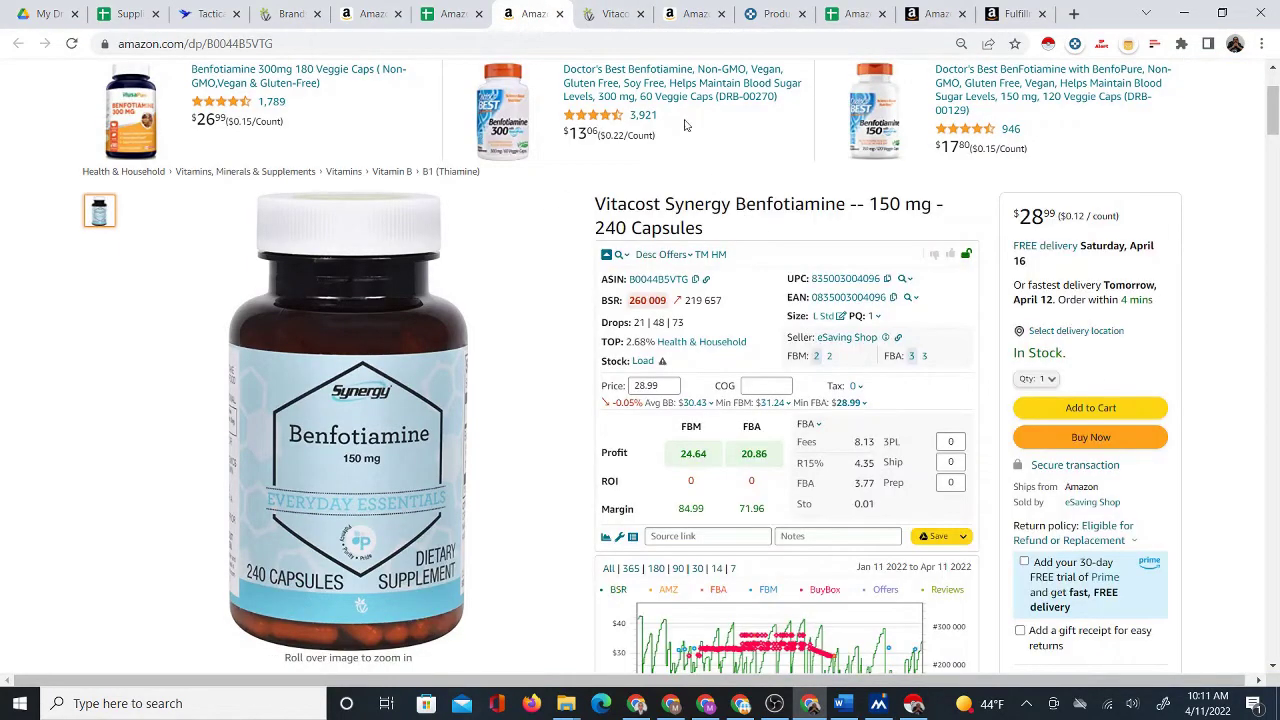
click(606, 18)
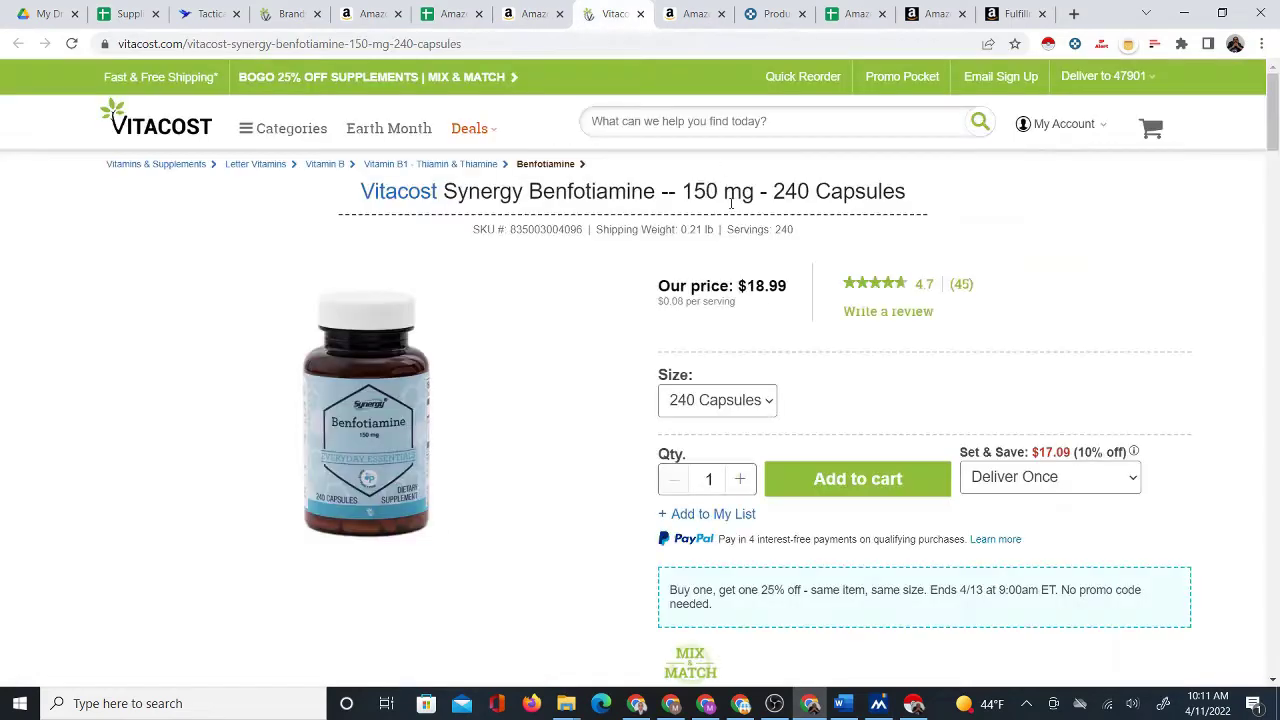
click(520, 16)
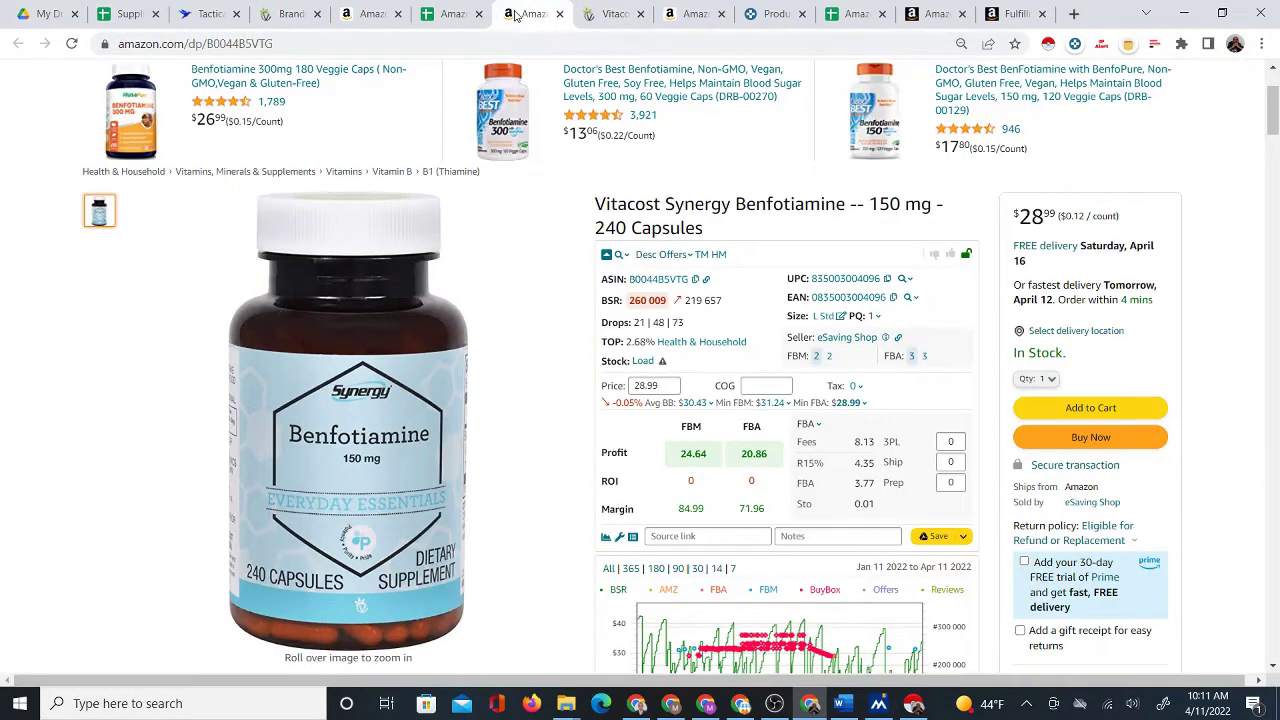
click(752, 390)
text(18.99)
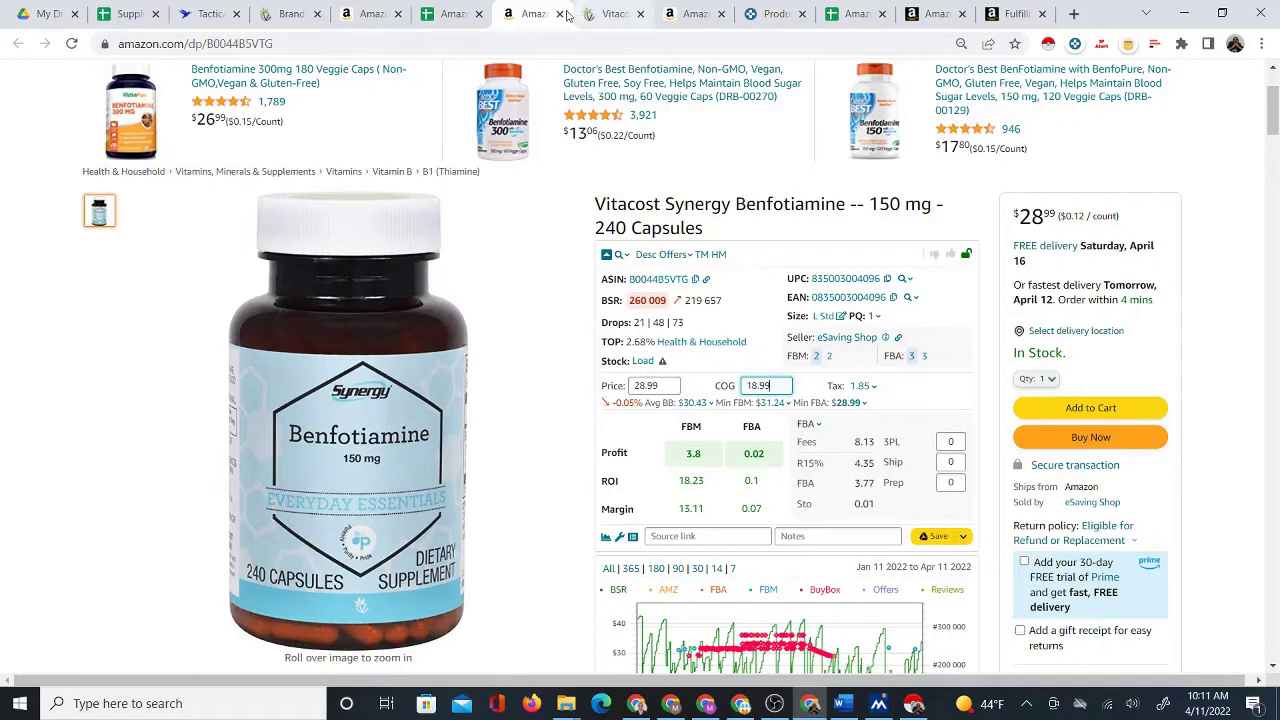
Review the sourcing results in the AutoSourcer sheet from the first product down to the last one in row 105.
click(453, 14)
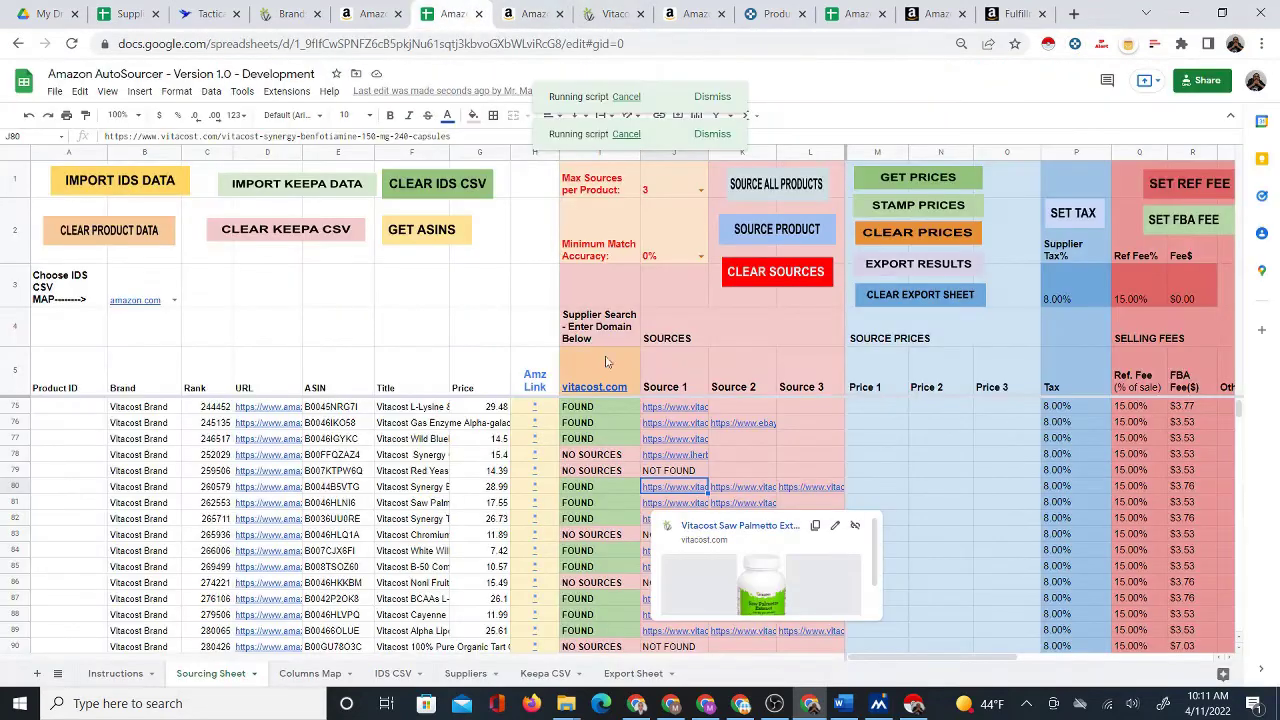
click(739, 450)
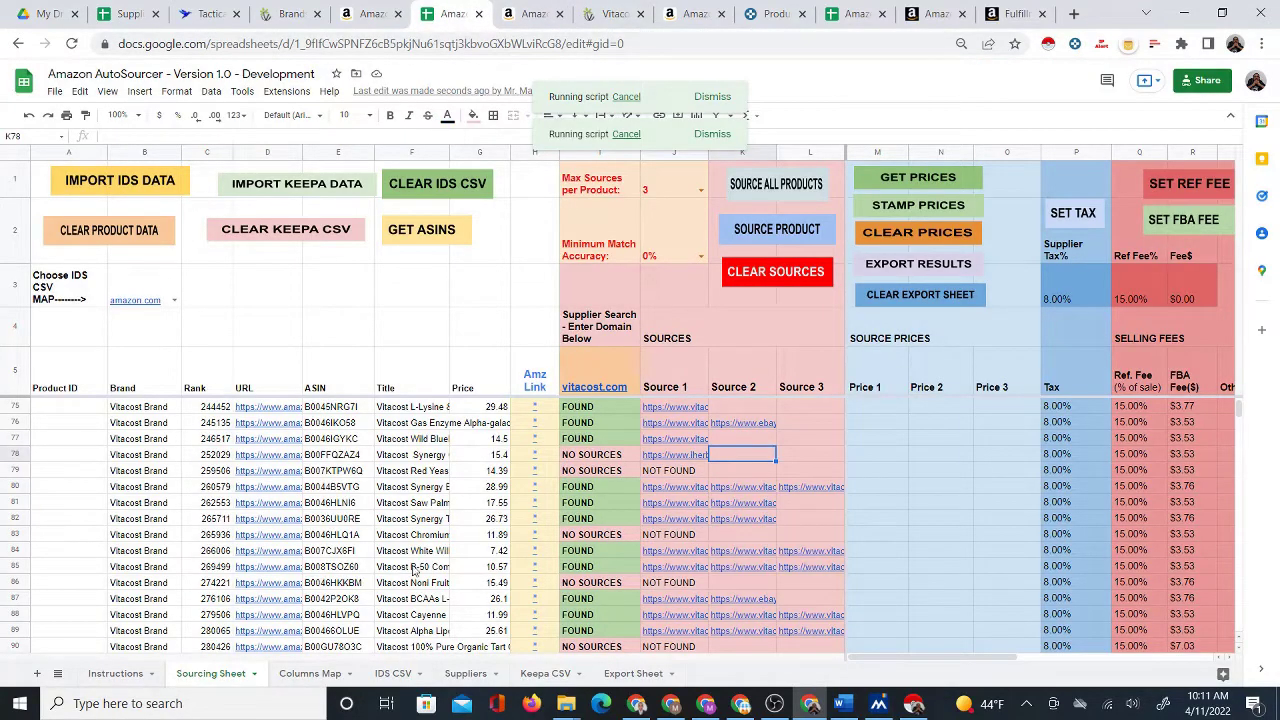
scroll(404, 552, up, 15)
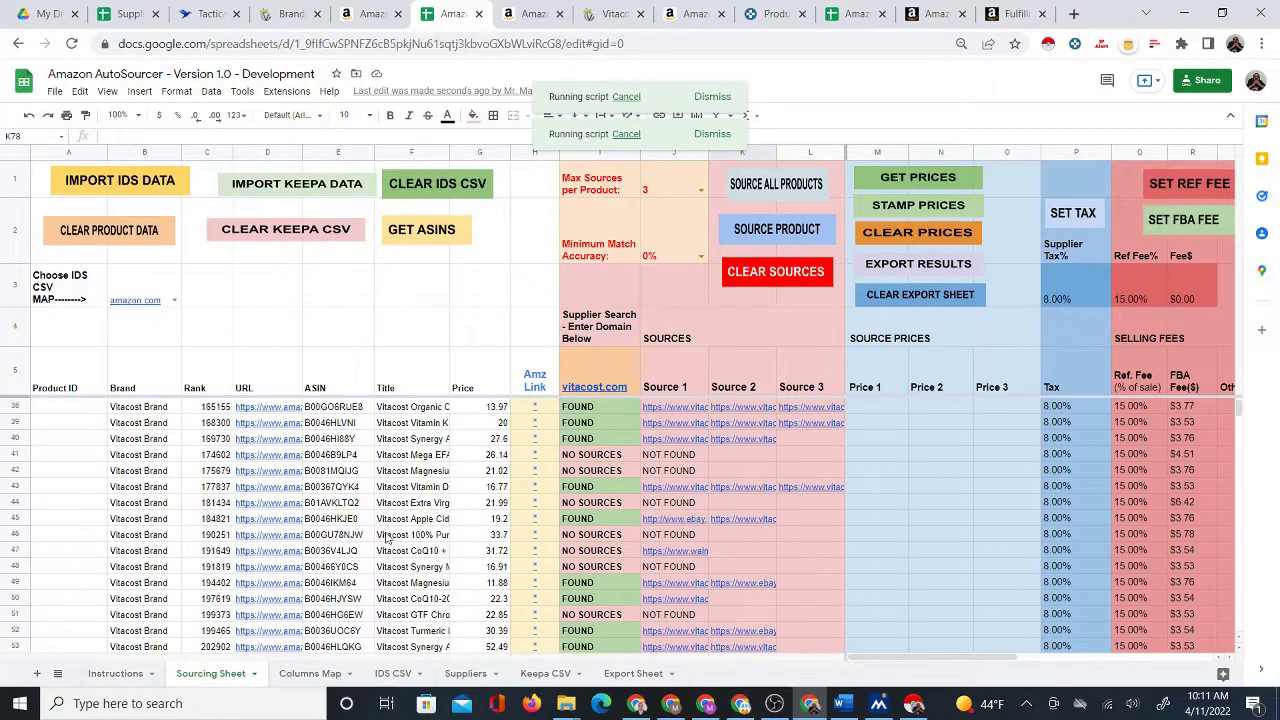
scroll(380, 537, down, 12)
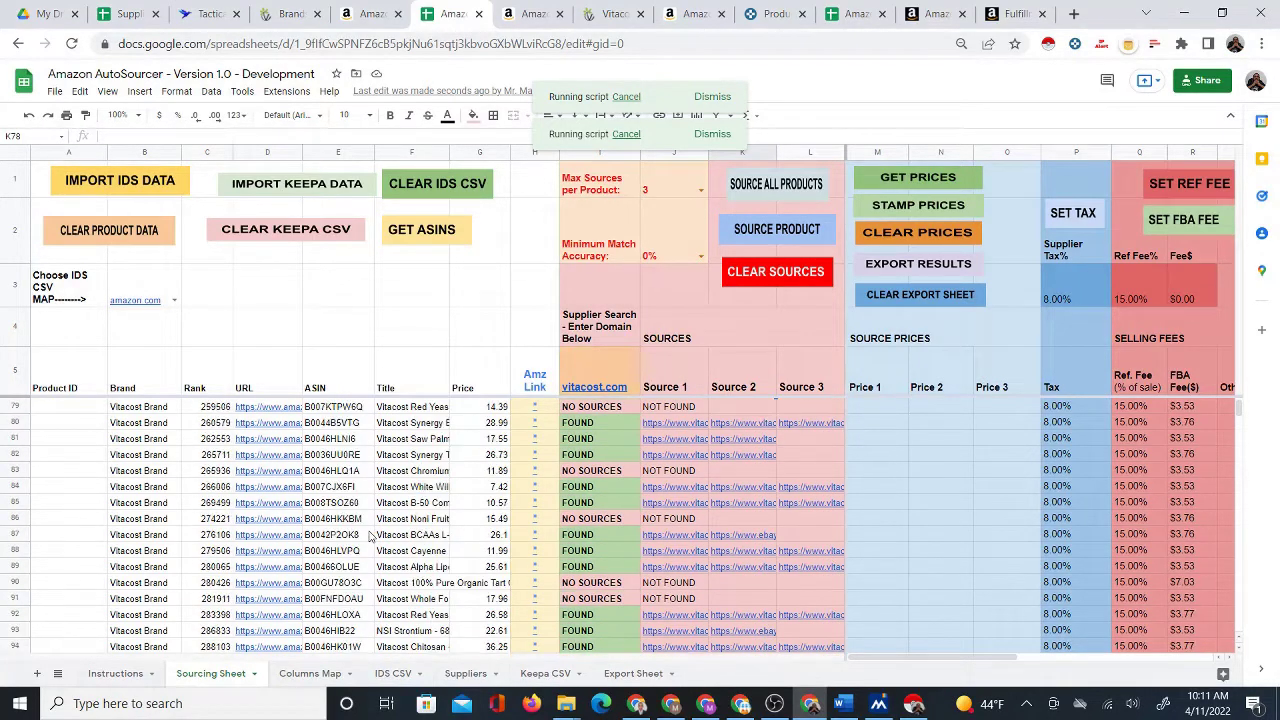
scroll(356, 527, up, 19)
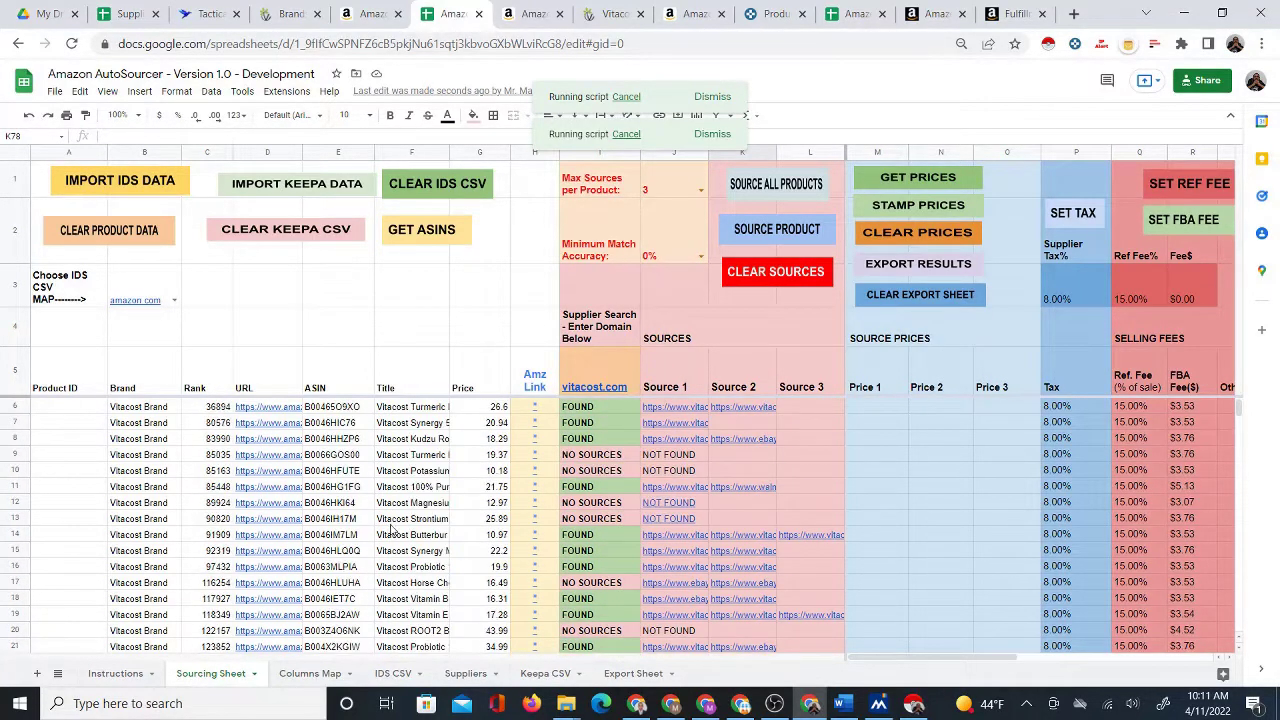
click(390, 315)
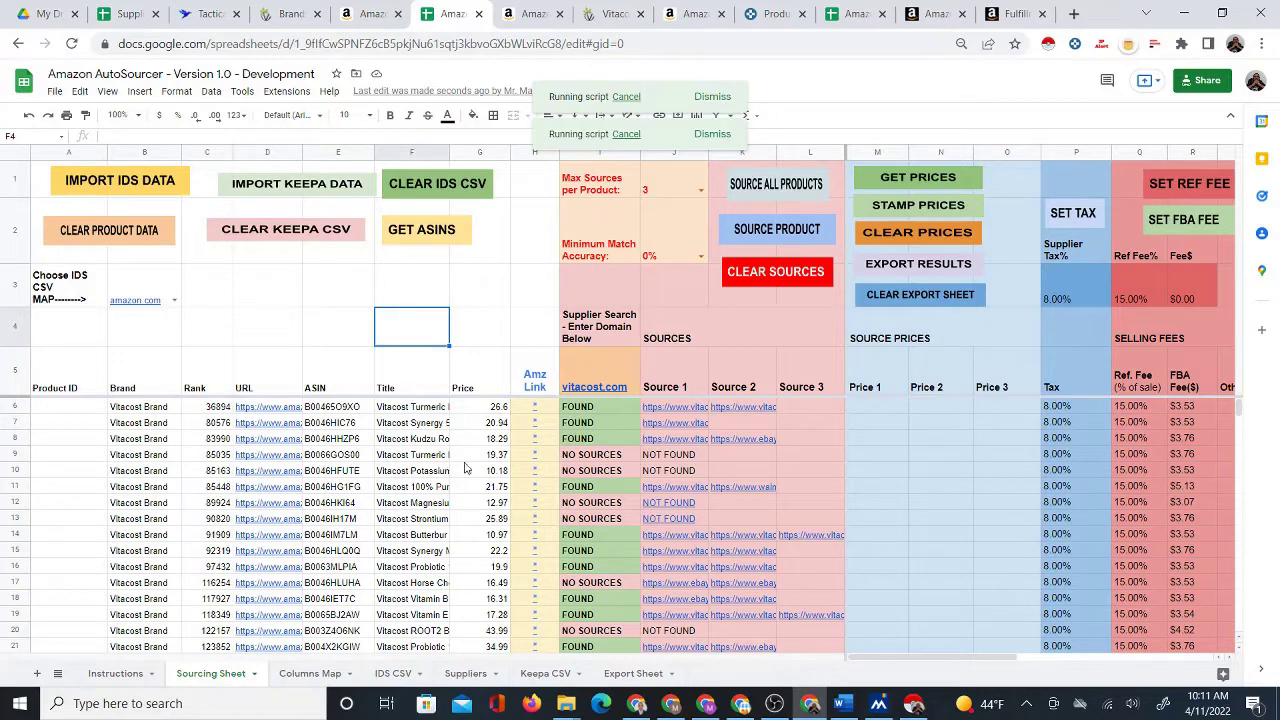
scroll(650, 520, down, 20)
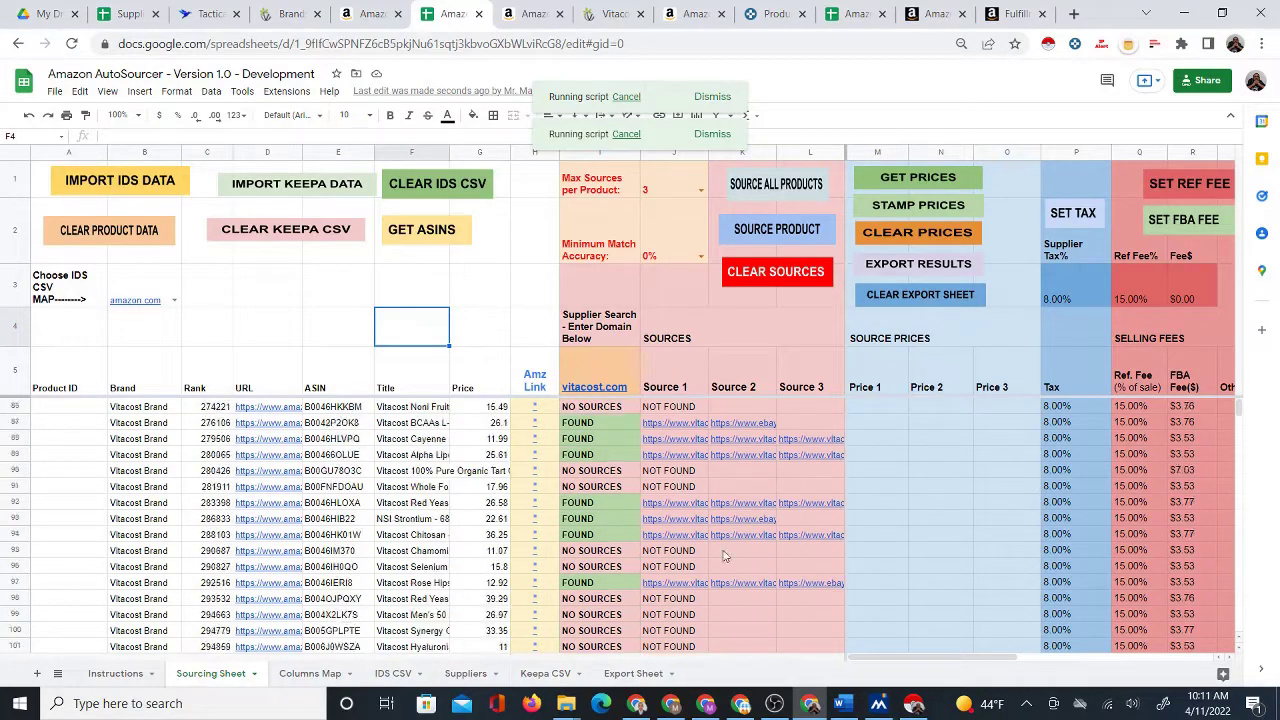
scroll(727, 561, up, 4)
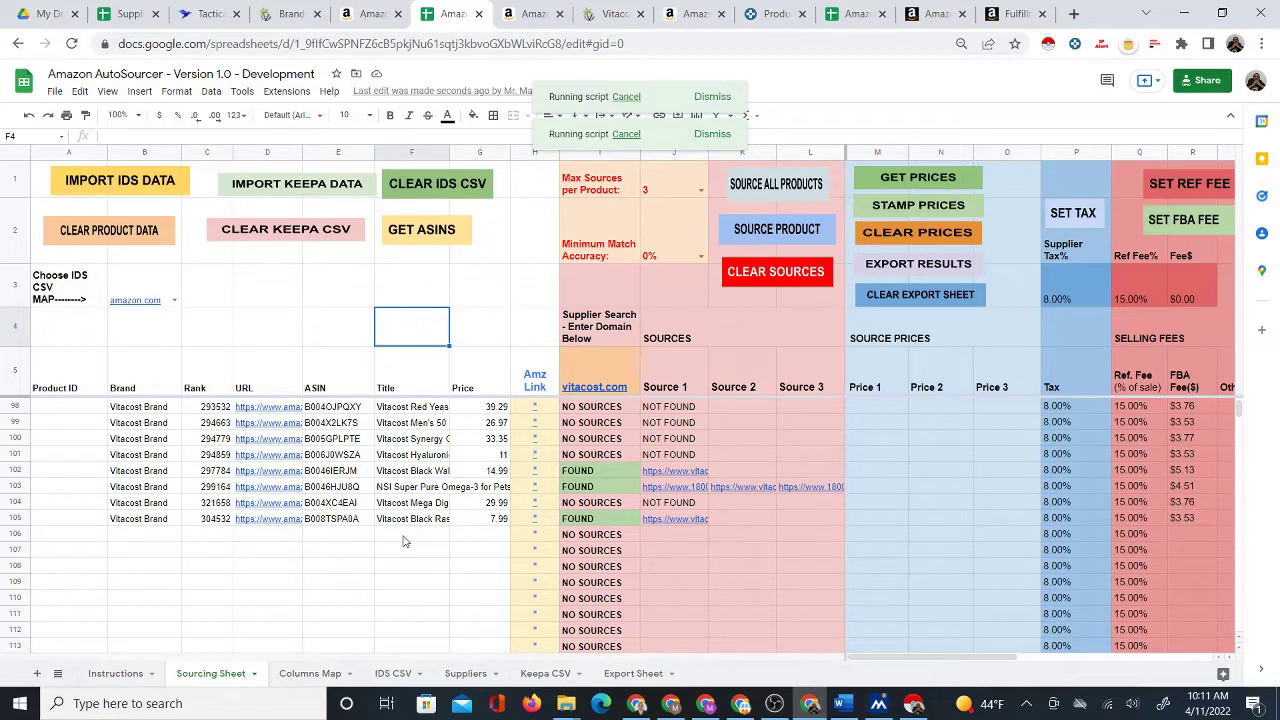
scroll(378, 568, up, 2)
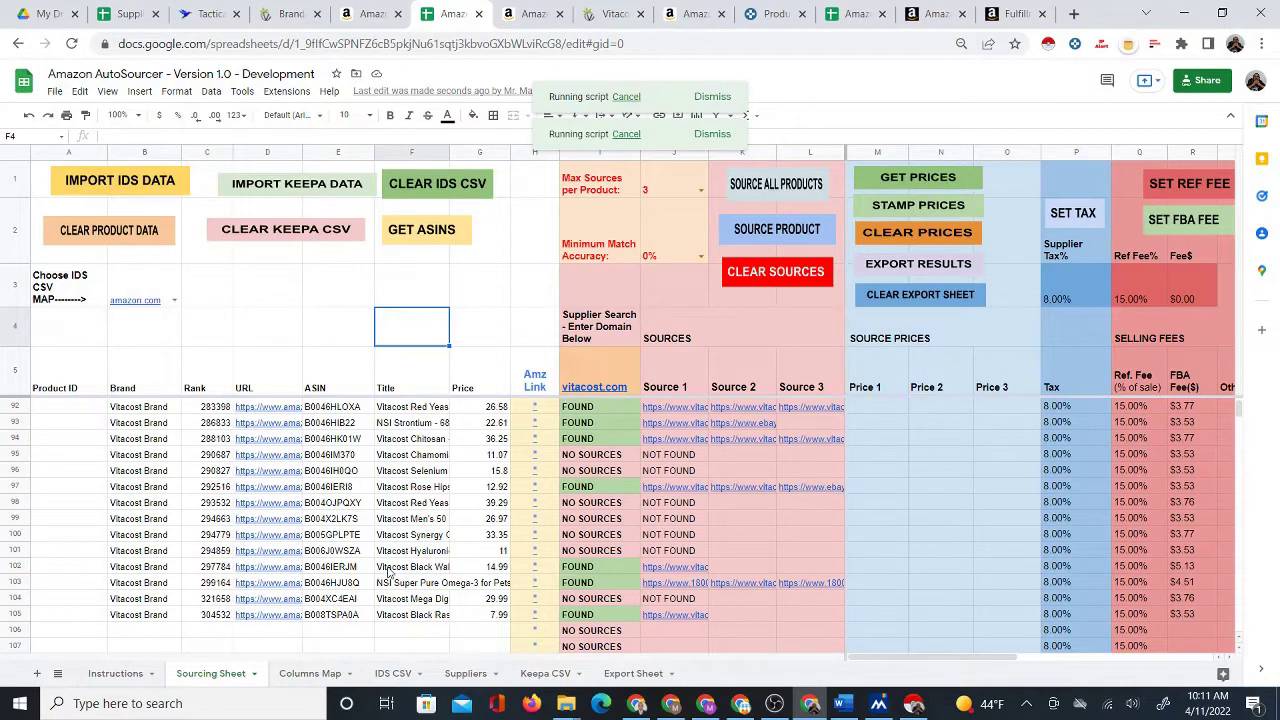
scroll(401, 570, up, 18)
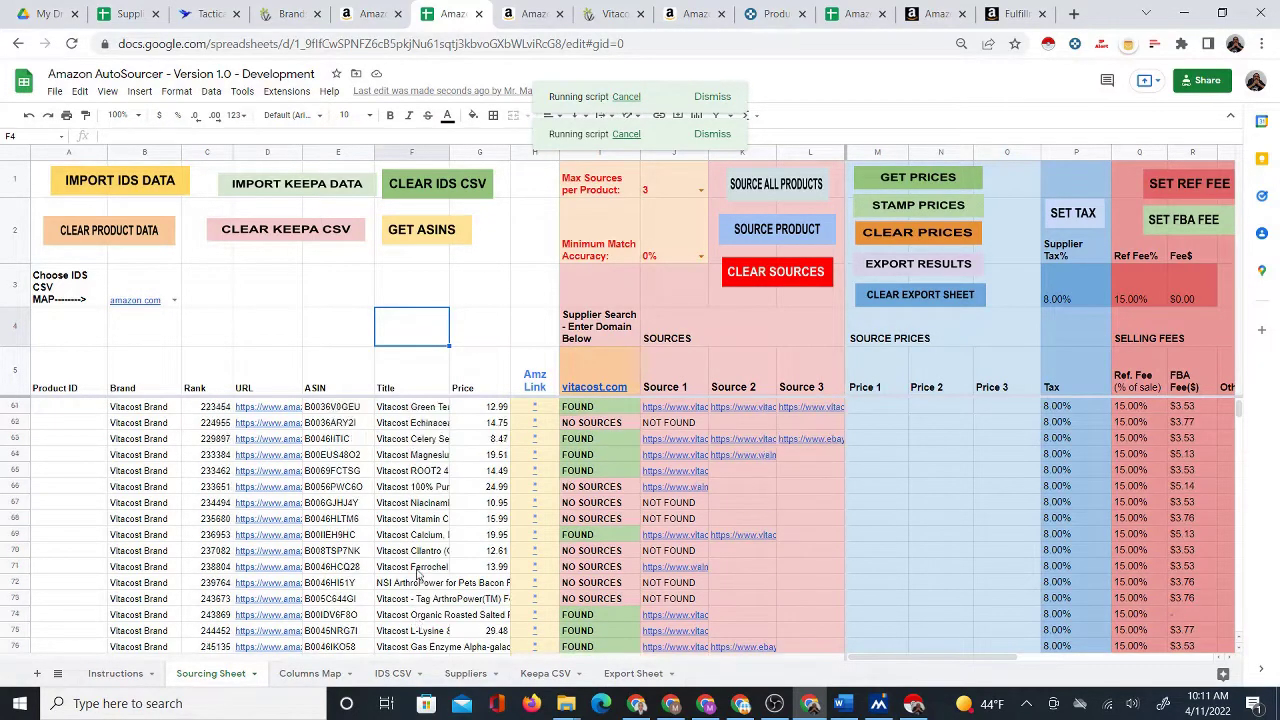
scroll(428, 588, up, 6)
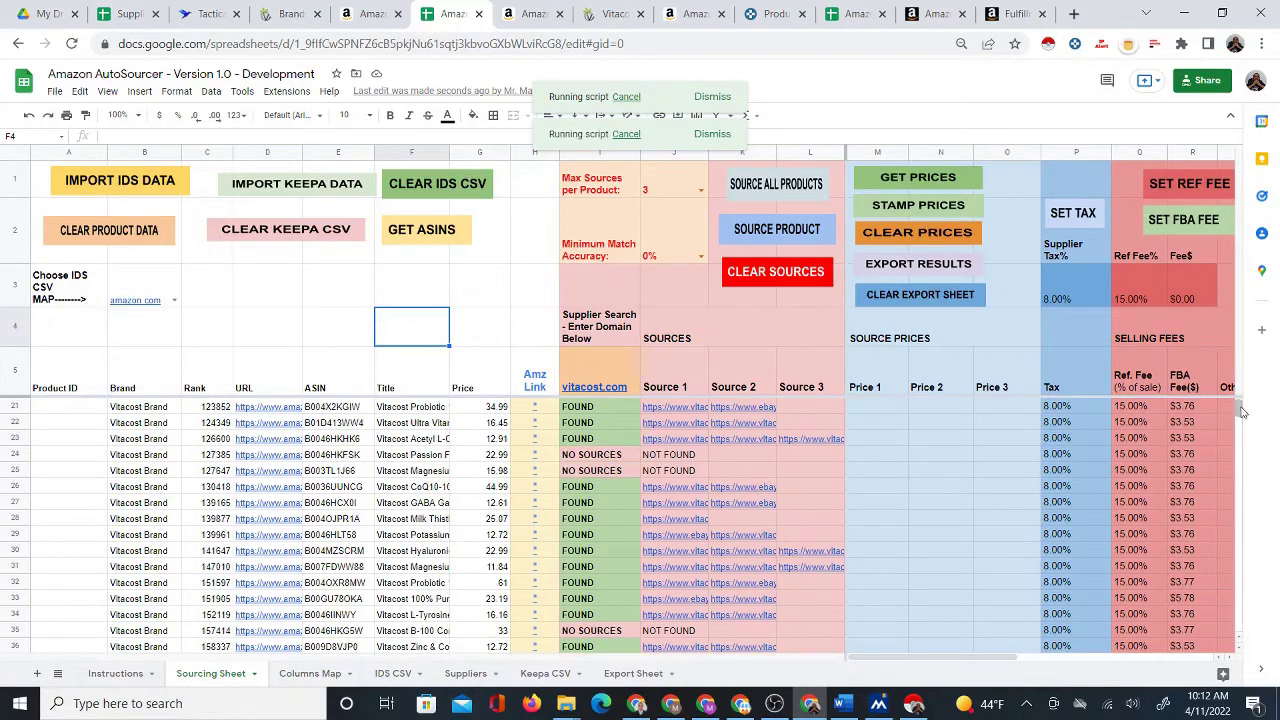
scroll(1237, 390, up, 5)
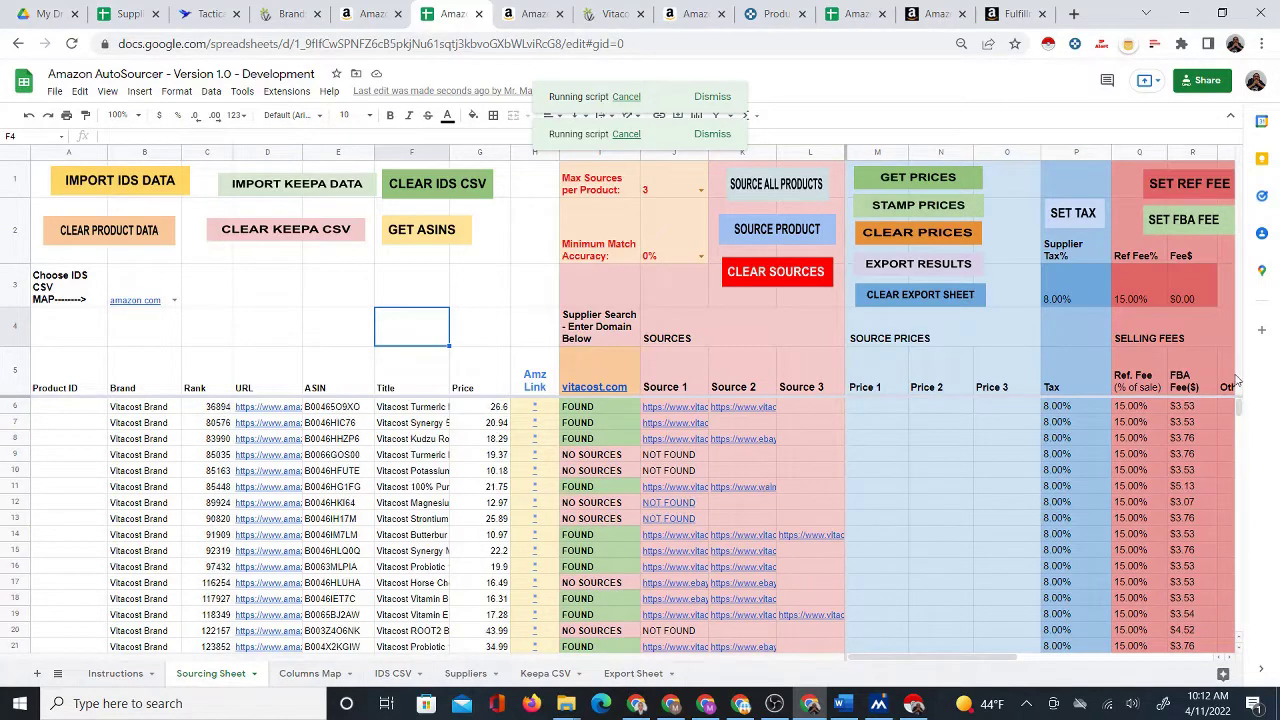
Export the sourcing results and compare the Export Sheet's columns with the Sourcing Sheet, including its profit and ROI columns.
click(927, 265)
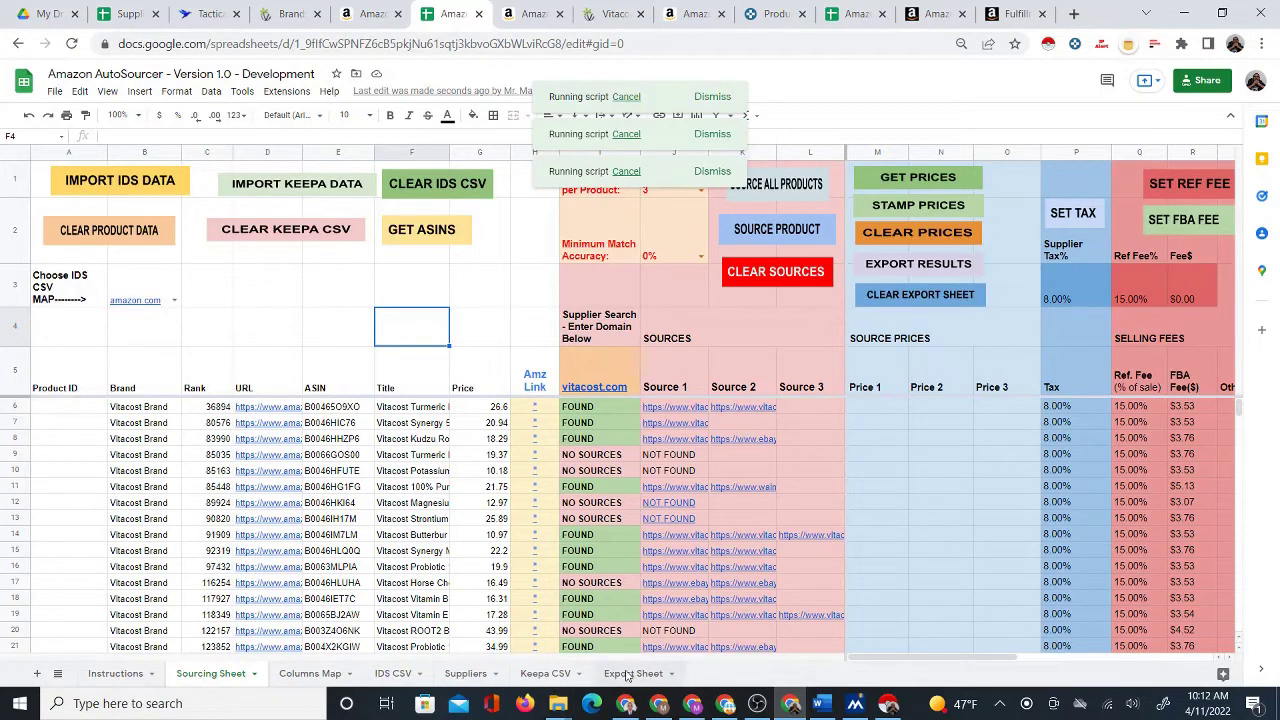
click(630, 675)
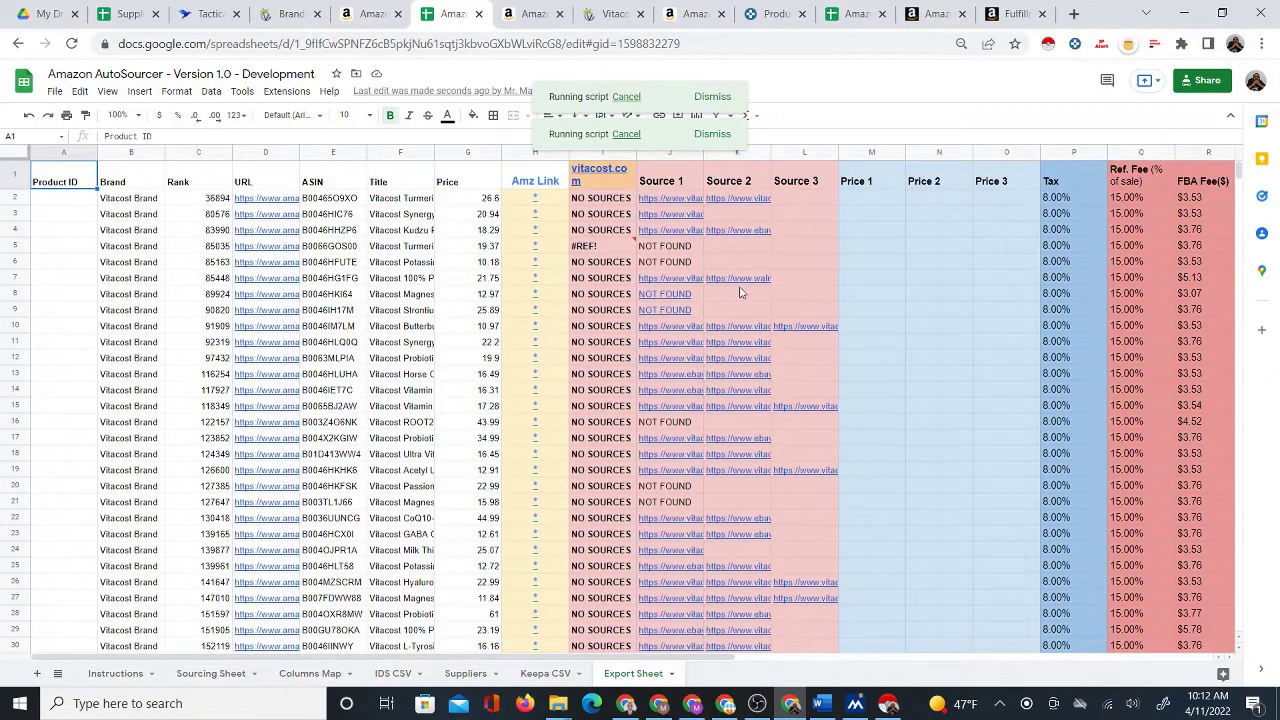
click(208, 678)
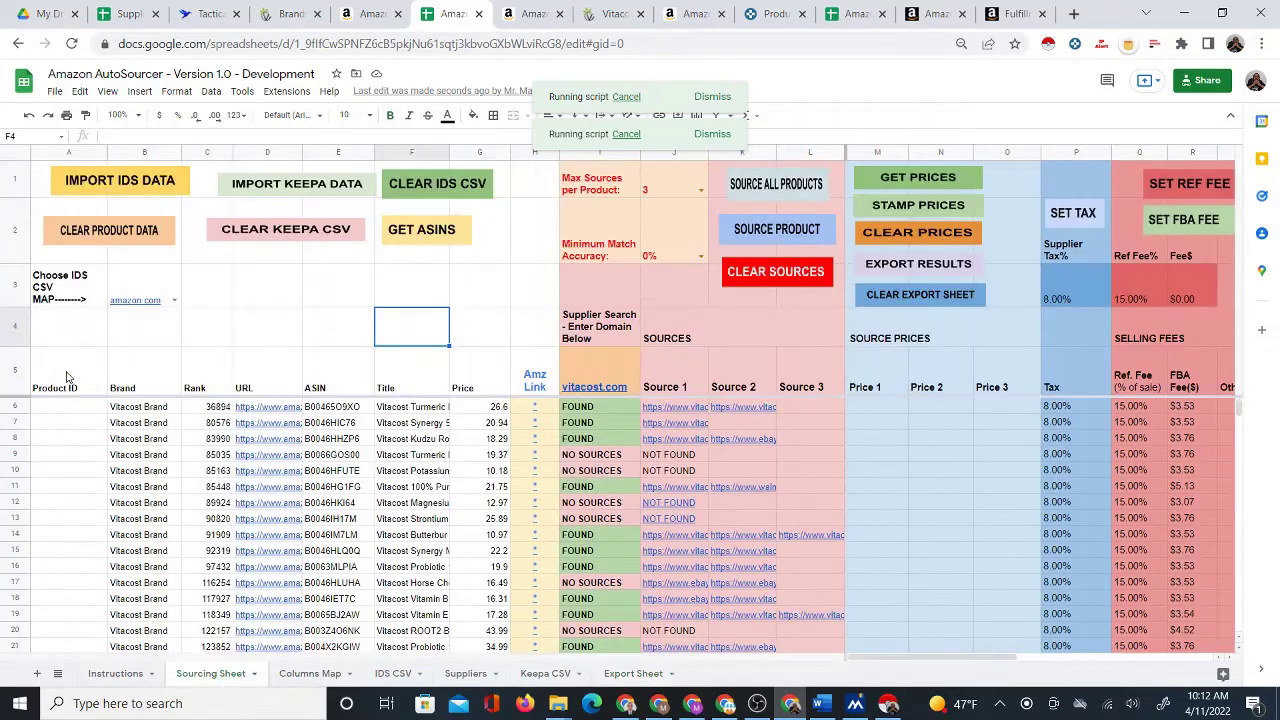
click(67, 377)
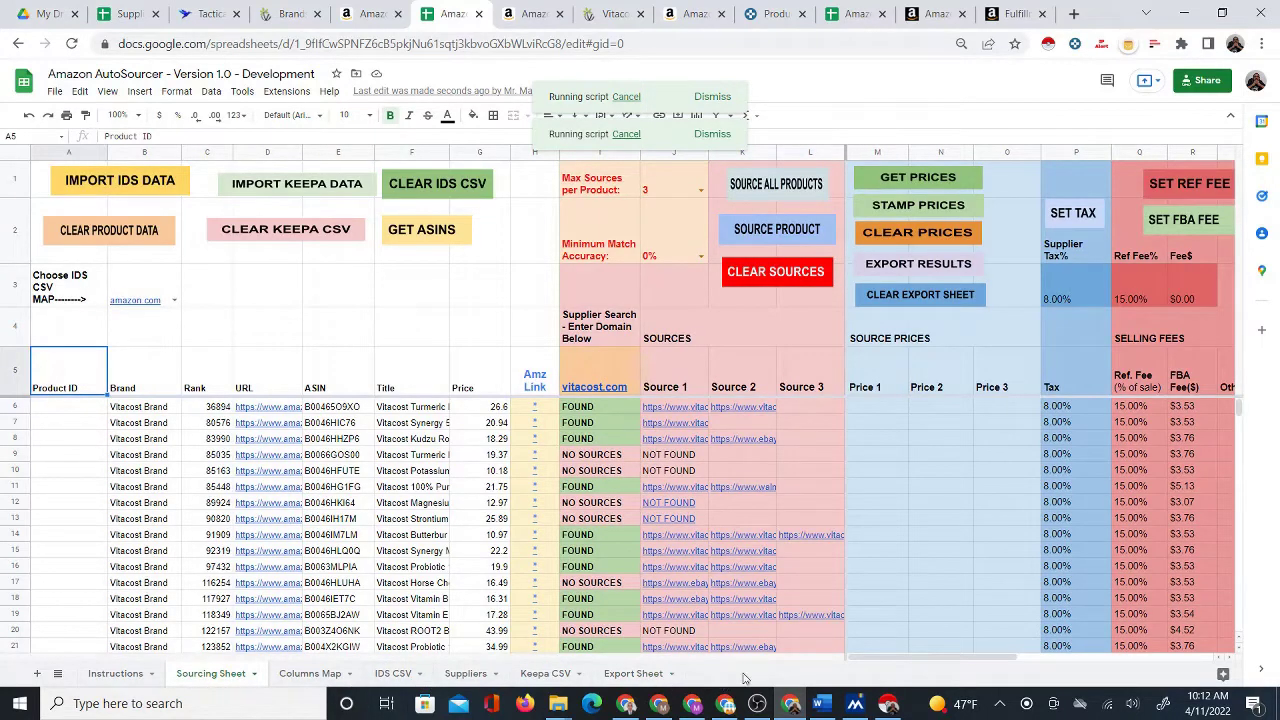
drag(918, 658, 1116, 660)
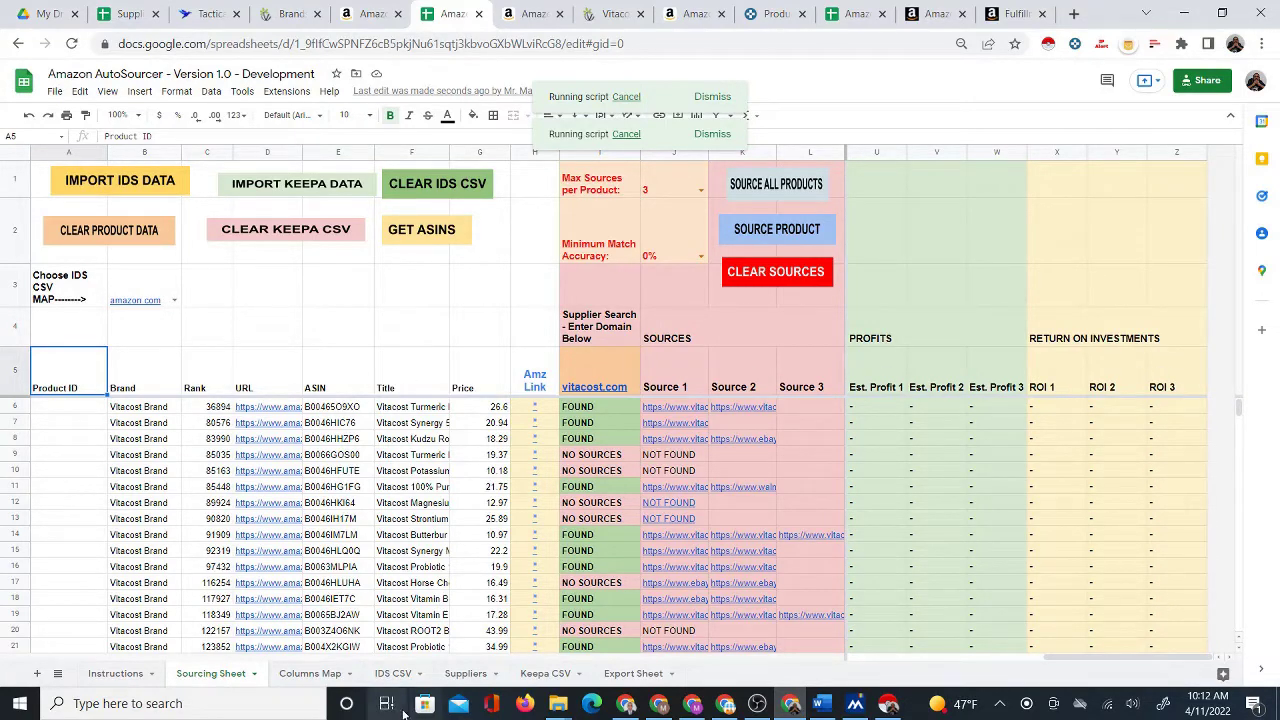
click(632, 673)
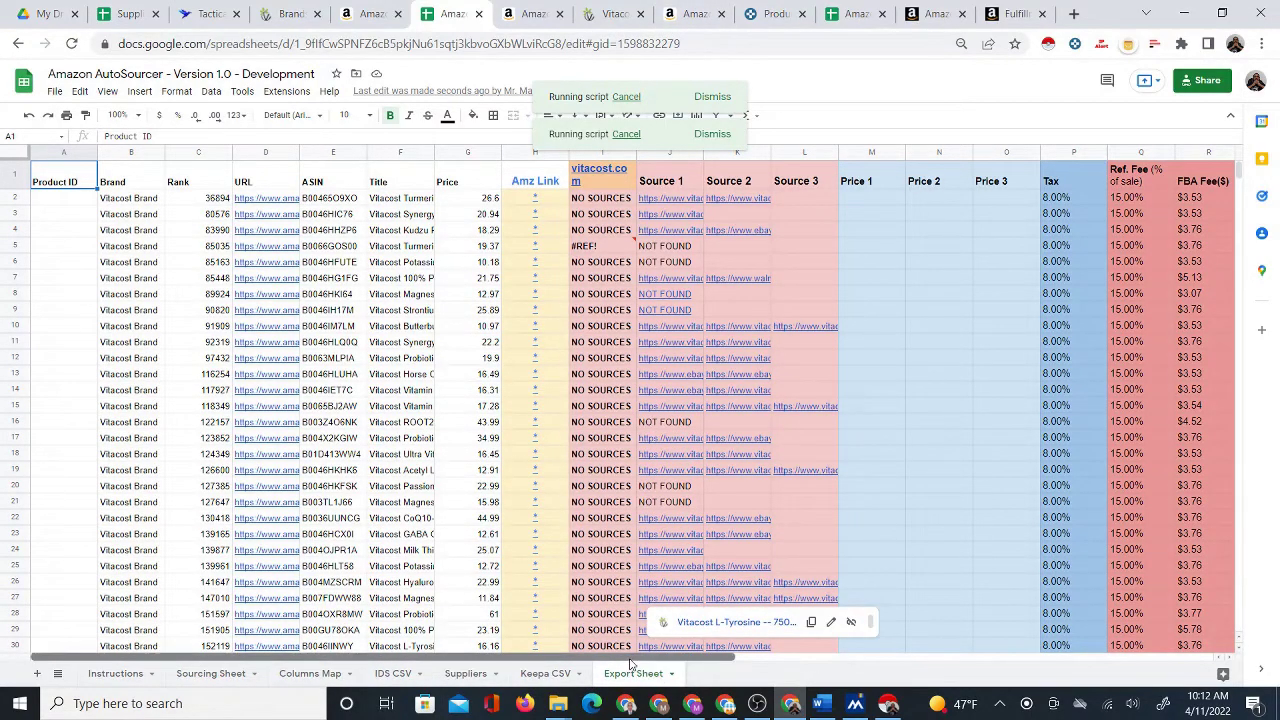
drag(633, 659, 598, 655)
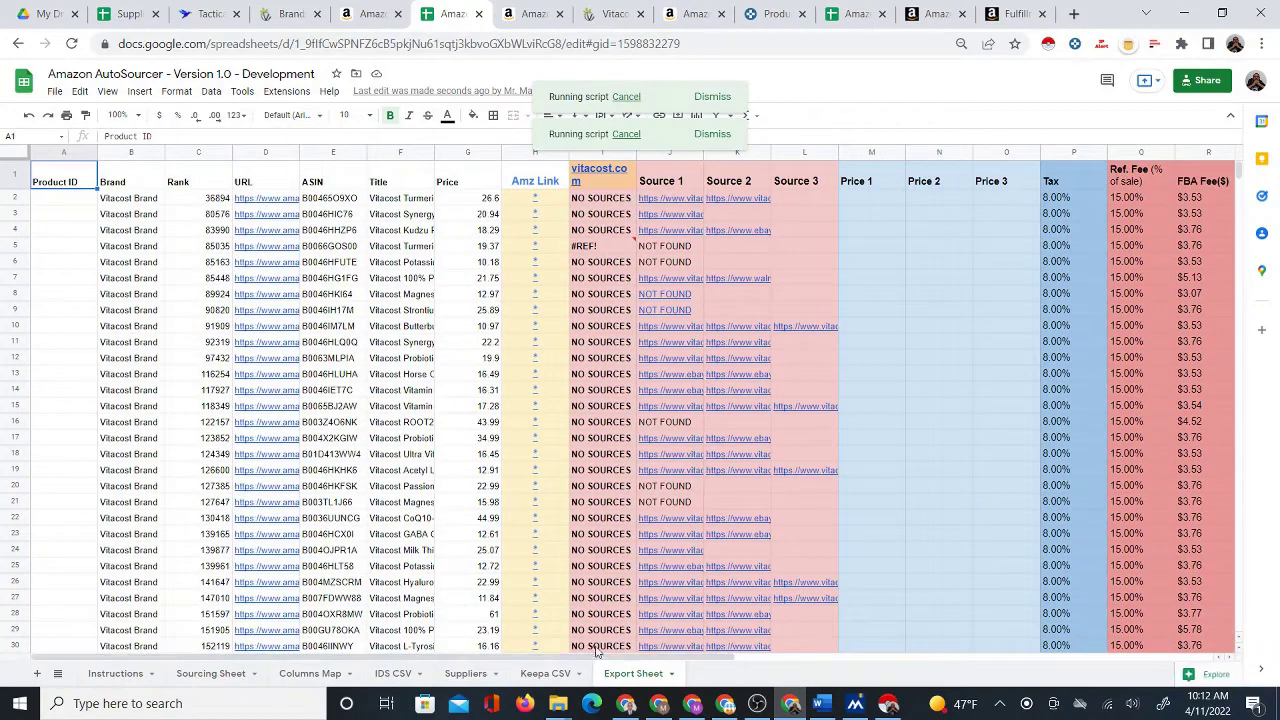
Enter a trial Price 1 of 15 for the product in row 7 of the Export Sheet and dismiss the script notification.
click(884, 280)
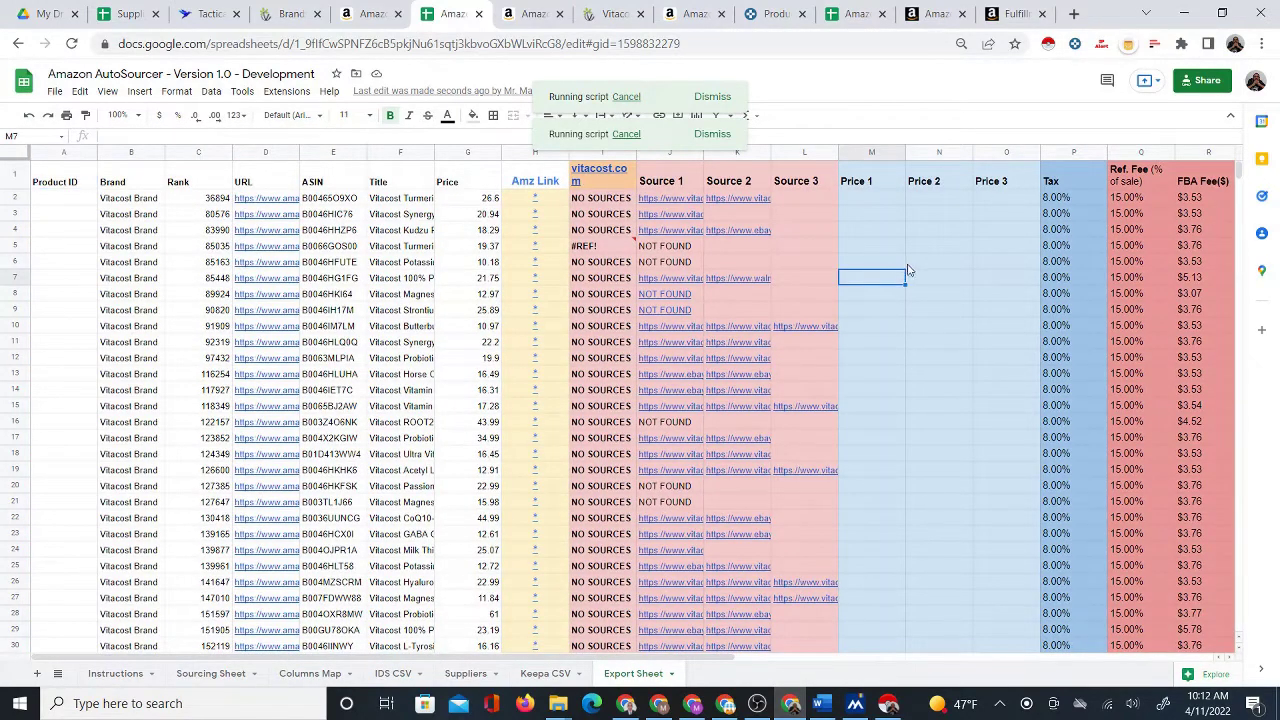
text(15)
click(928, 330)
click(870, 278)
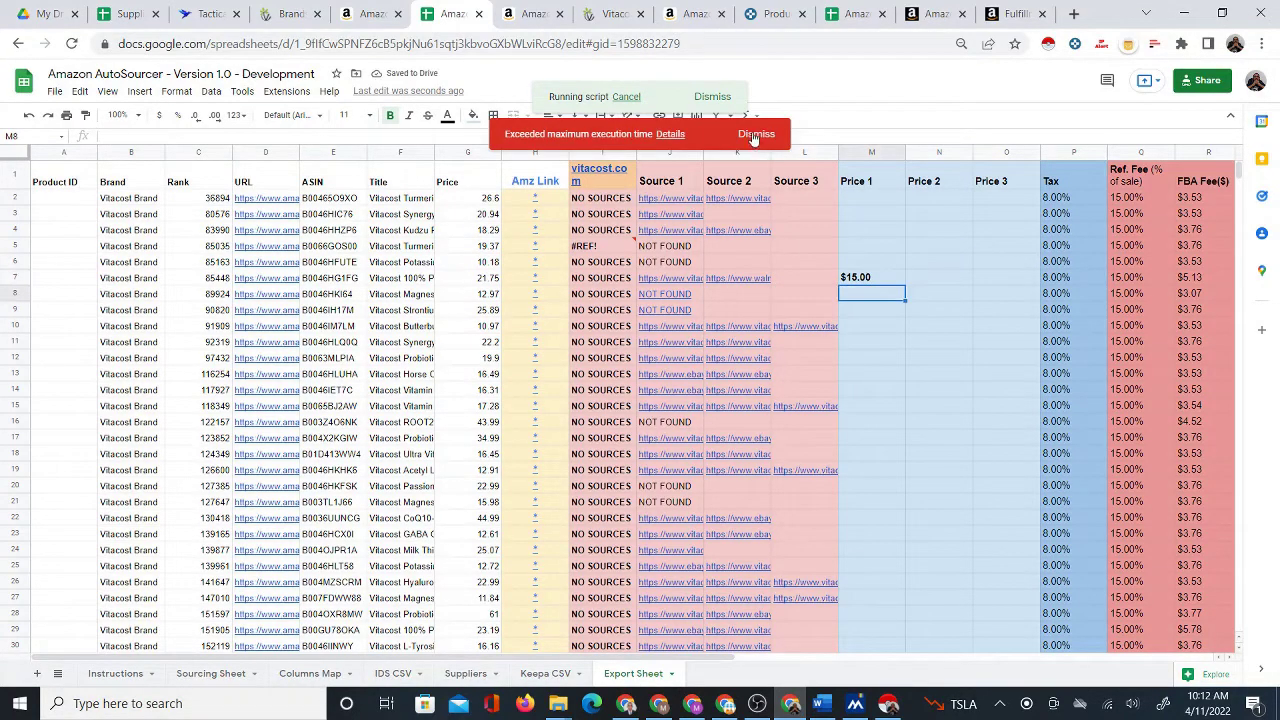
click(756, 133)
Examine row 7 of the Export Sheet across its tax, fees, estimated profit and ROI columns, and go back to Price 1.
key(Tab)
key(Tab)
key(Tab)
key(Tab)
key(Tab)
key(Tab)
key(Tab)
key(Tab)
key(Tab)
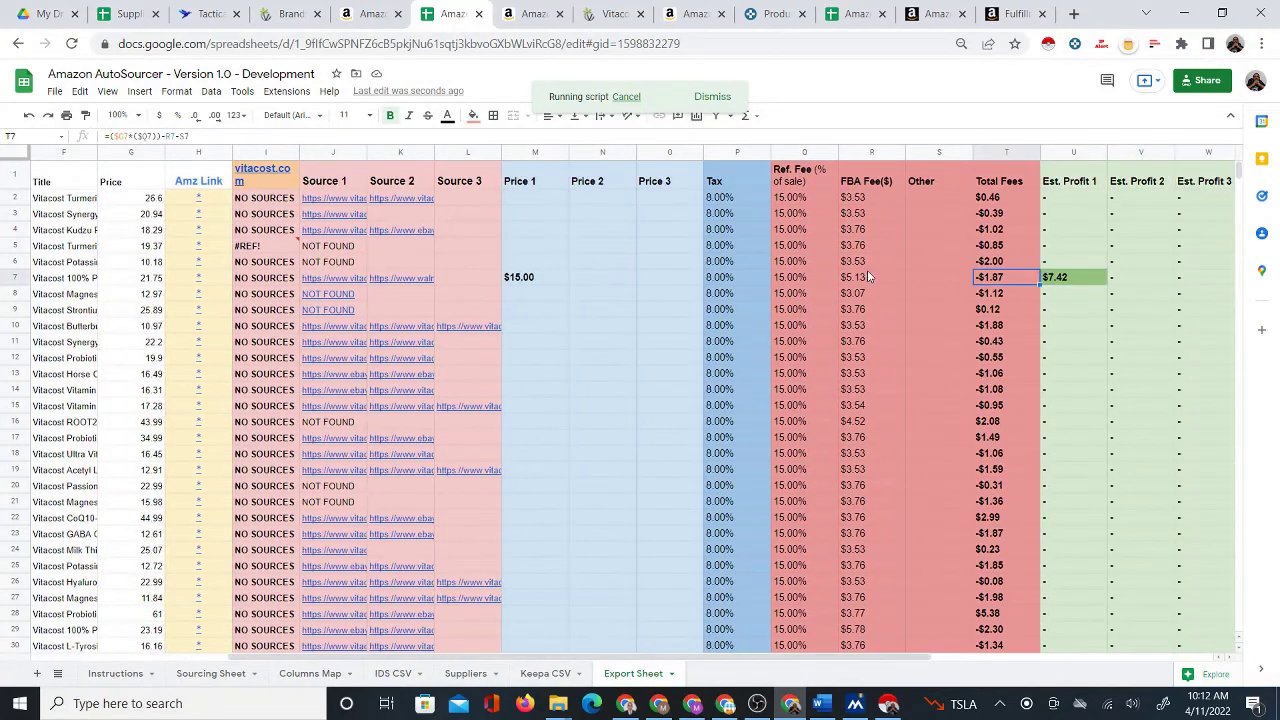
key(Tab)
key(Left)
key(Left)
key(Left)
key(Left)
key(Left)
key(Left)
key(Left)
key(Left)
key(Left)
key(Left)
key(Left)
key(Left)
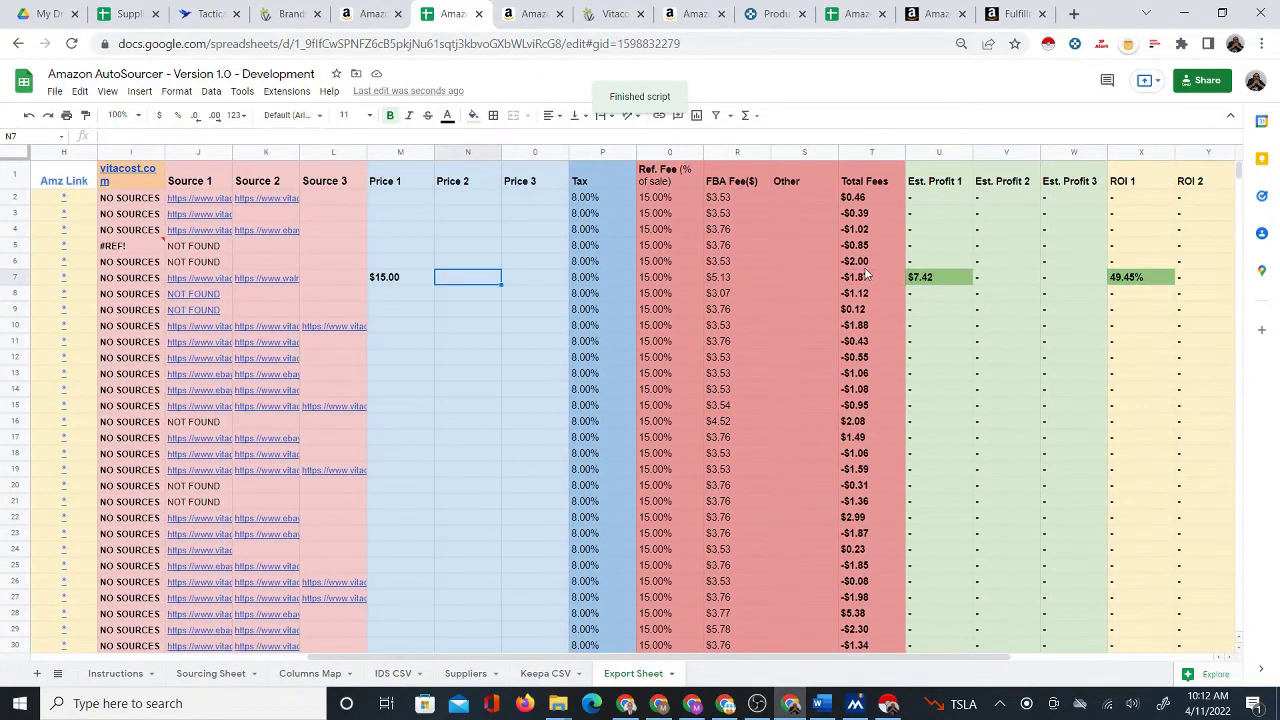
key(Right)
key(Right)
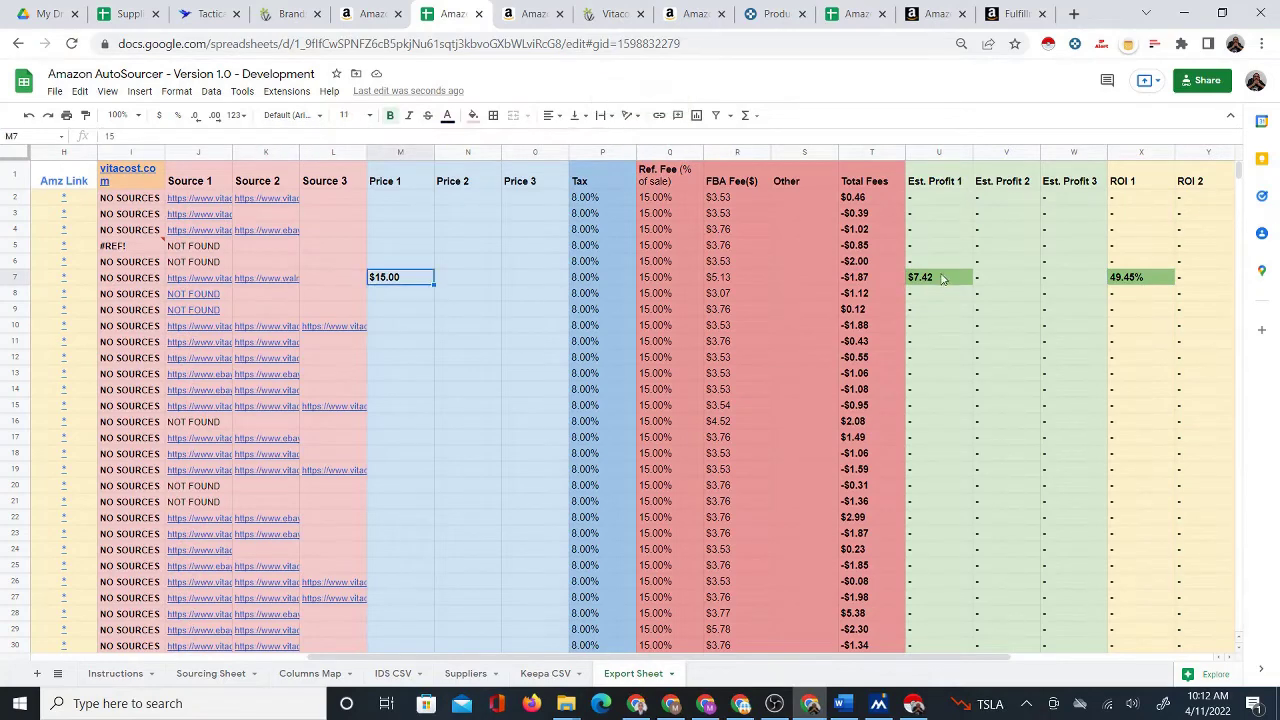
Clear the trial Price 1 value in row 7 of the Export Sheet and return to the Sourcing Sheet.
key(Delete)
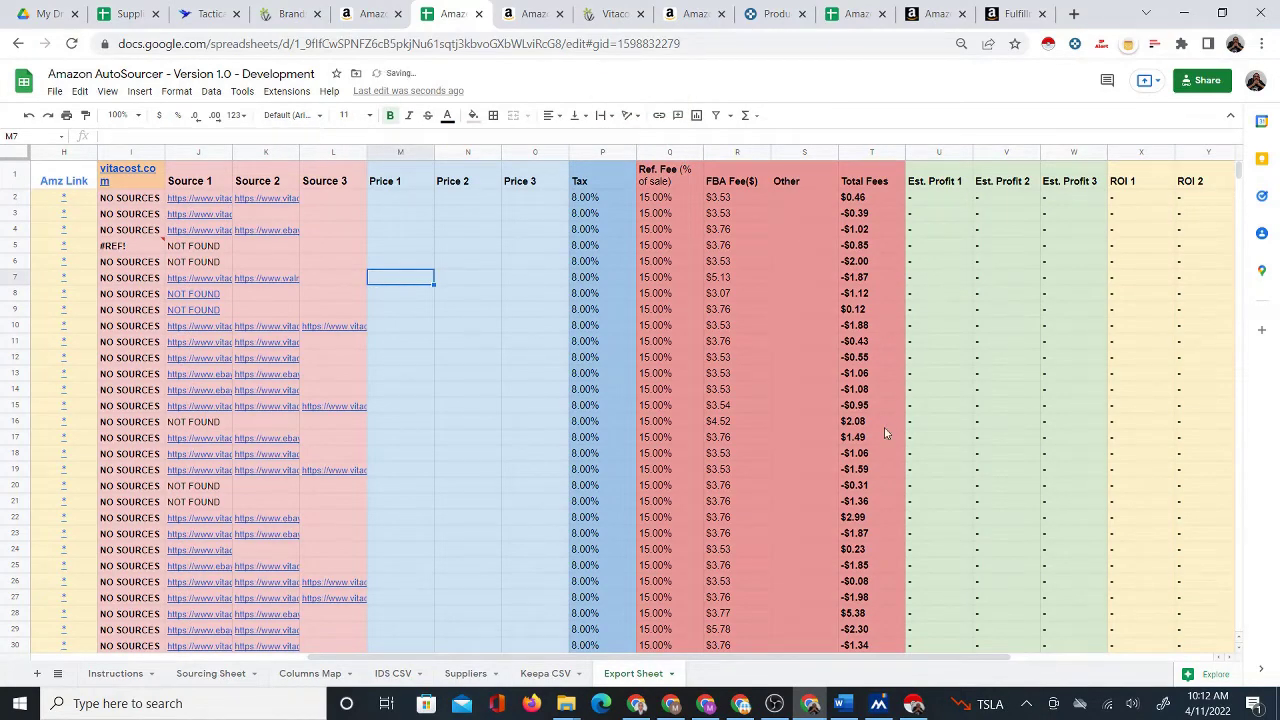
drag(736, 659, 443, 658)
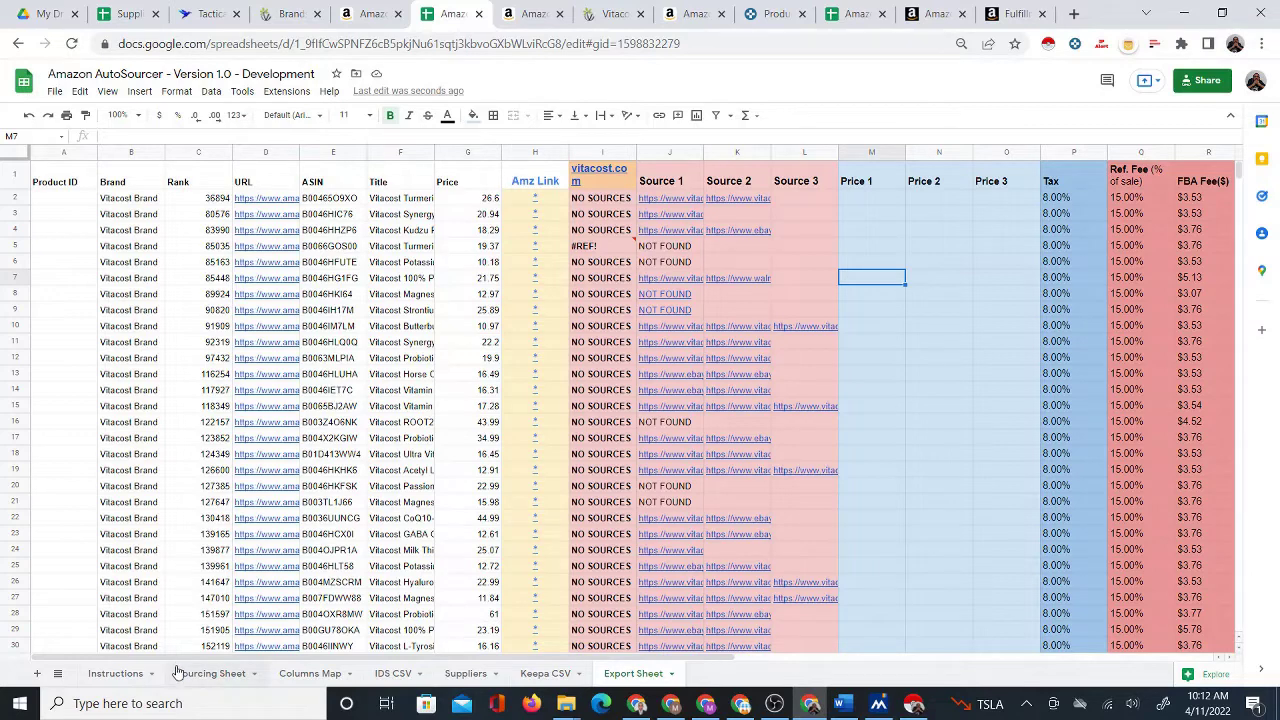
click(212, 674)
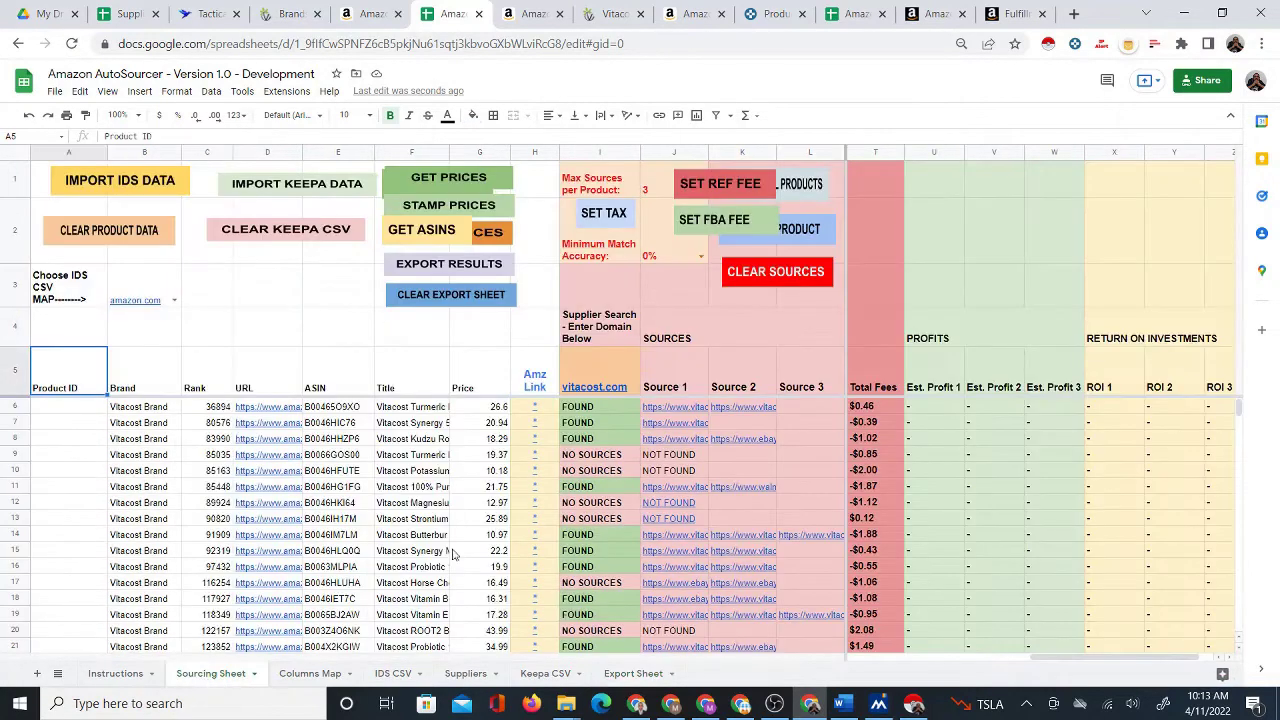
Copy the Export Sheet to a new spreadsheet and open the copied spreadsheet.
click(625, 675)
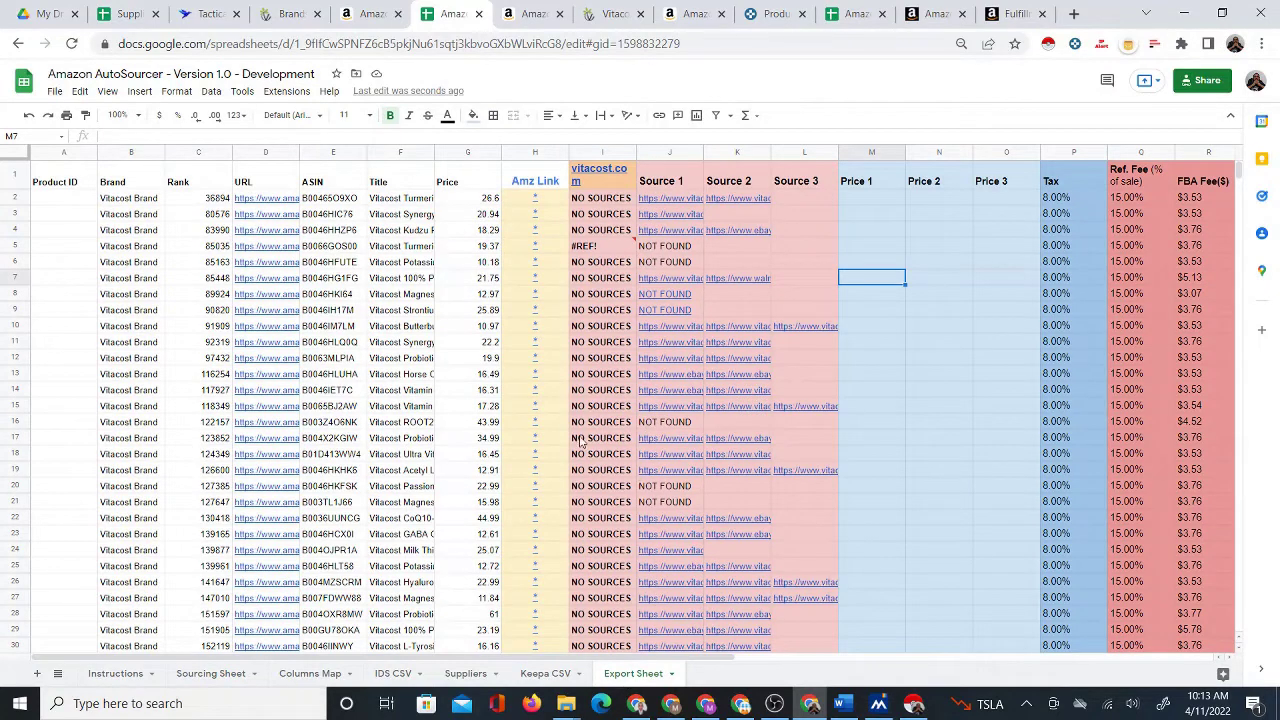
right_click(634, 676)
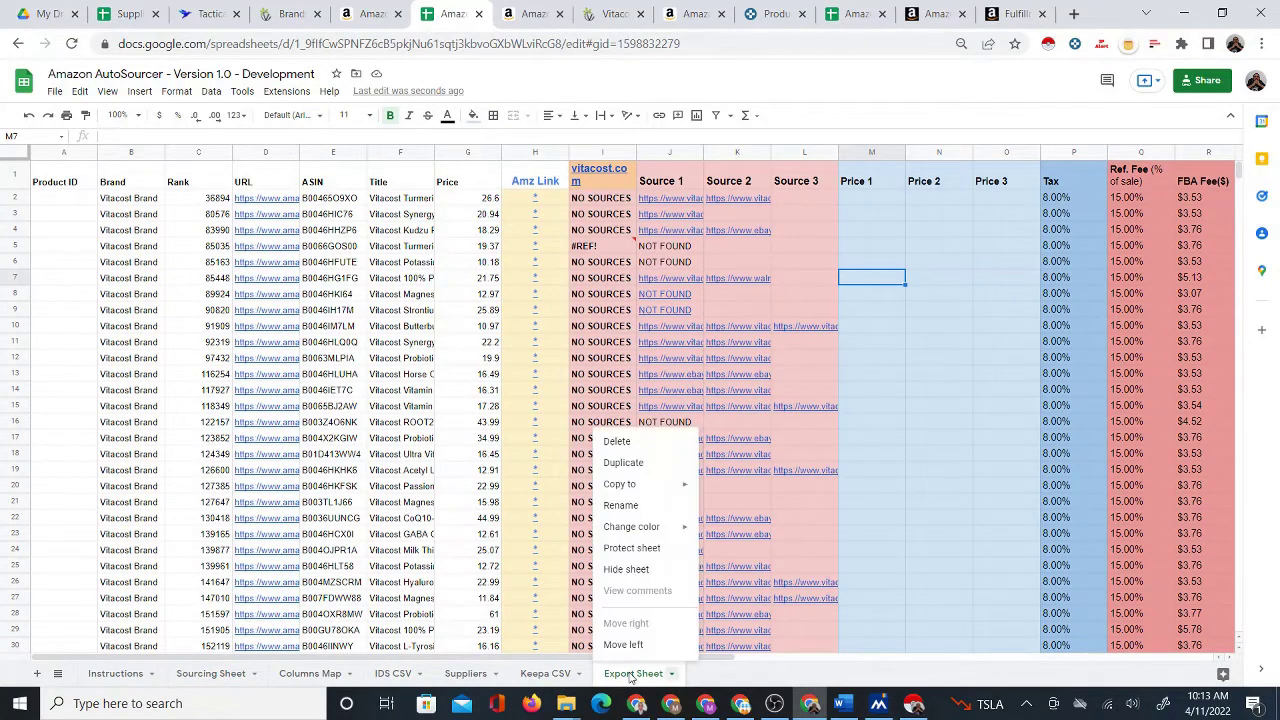
mouse_move(660, 485)
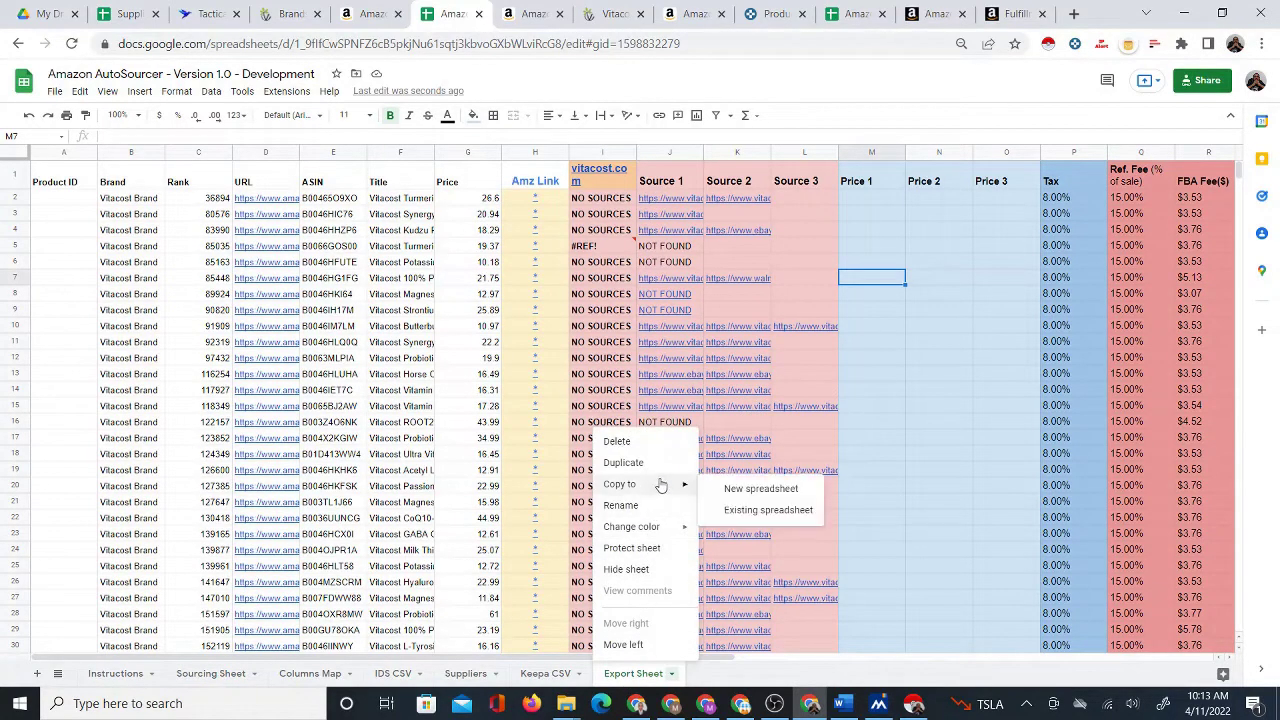
click(729, 489)
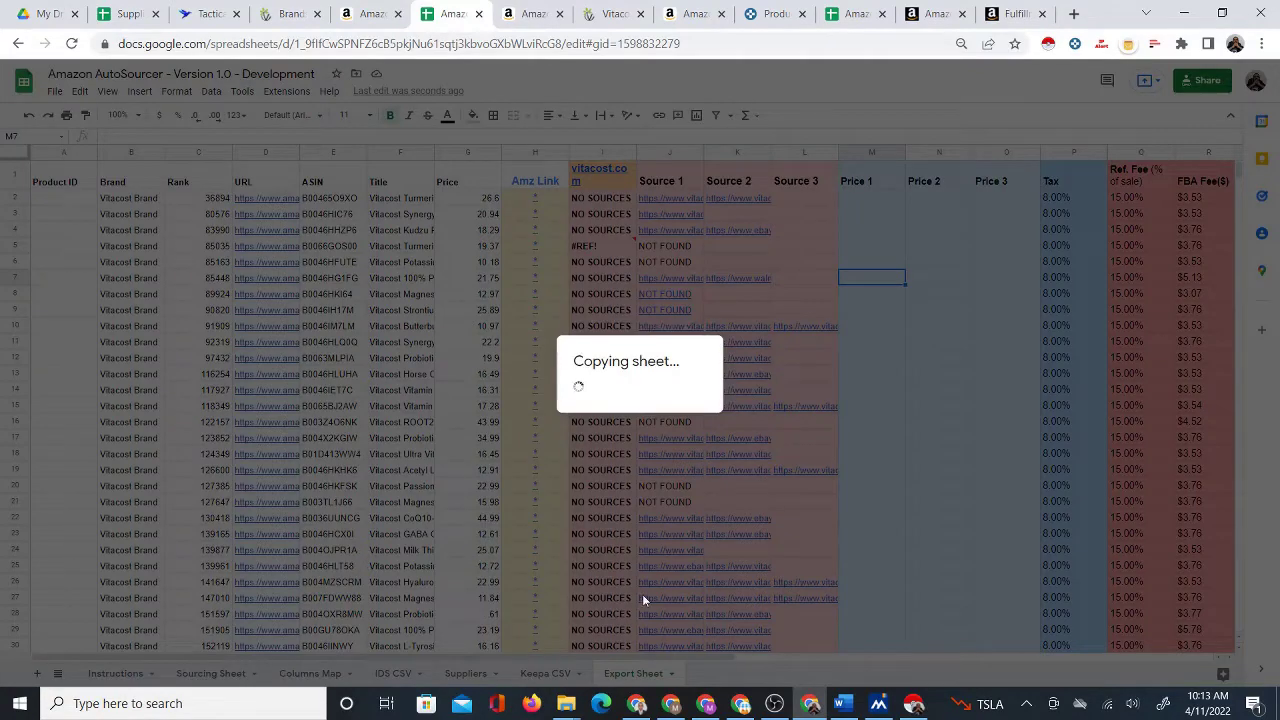
click(711, 329)
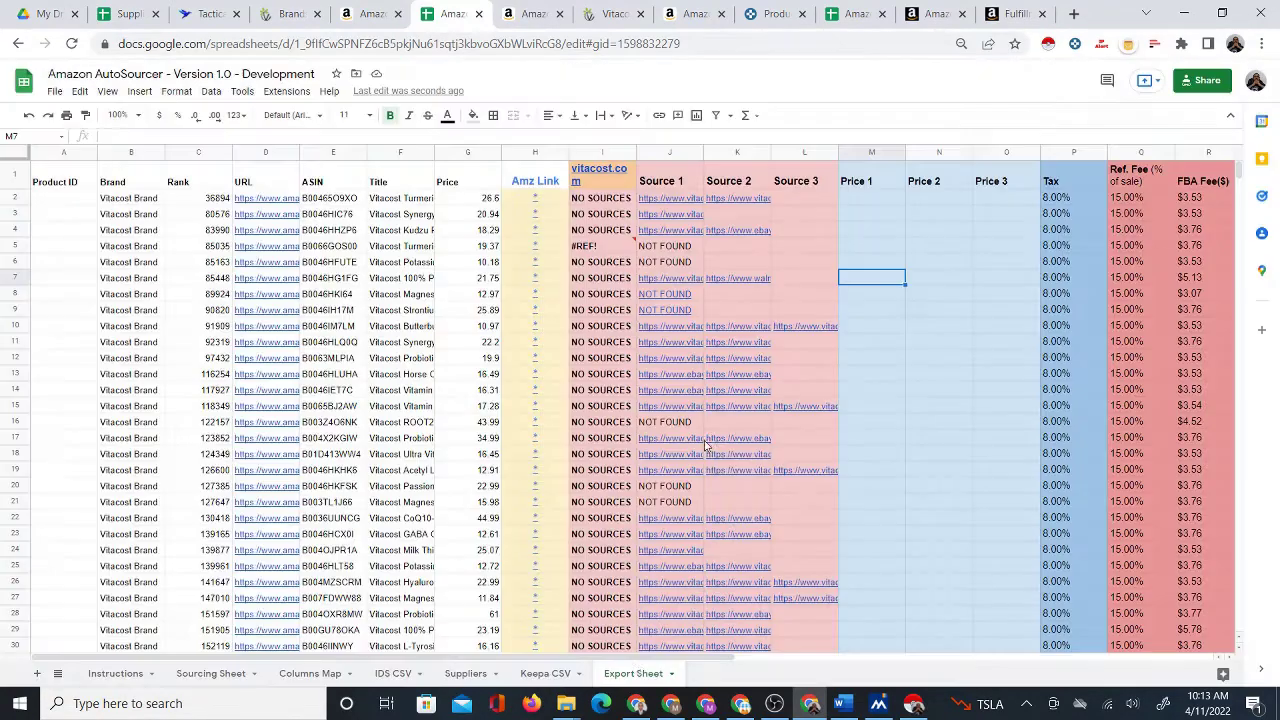
right_click(627, 679)
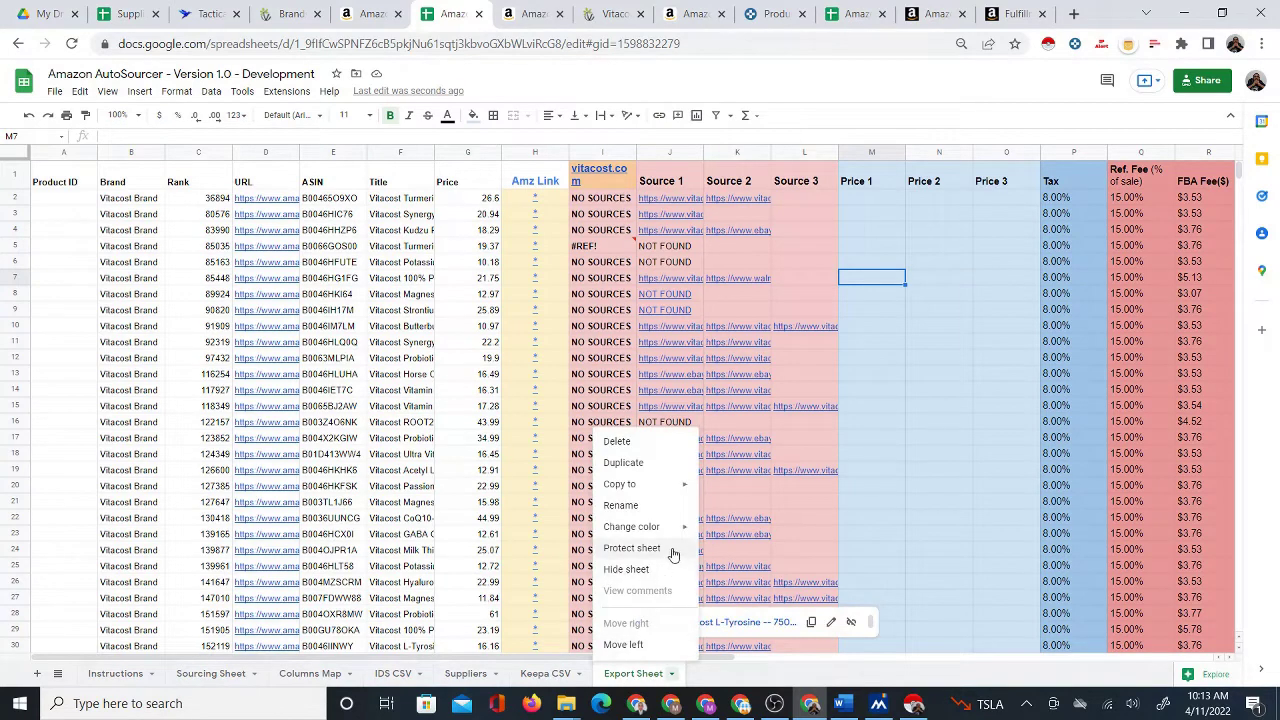
mouse_move(688, 486)
click(732, 487)
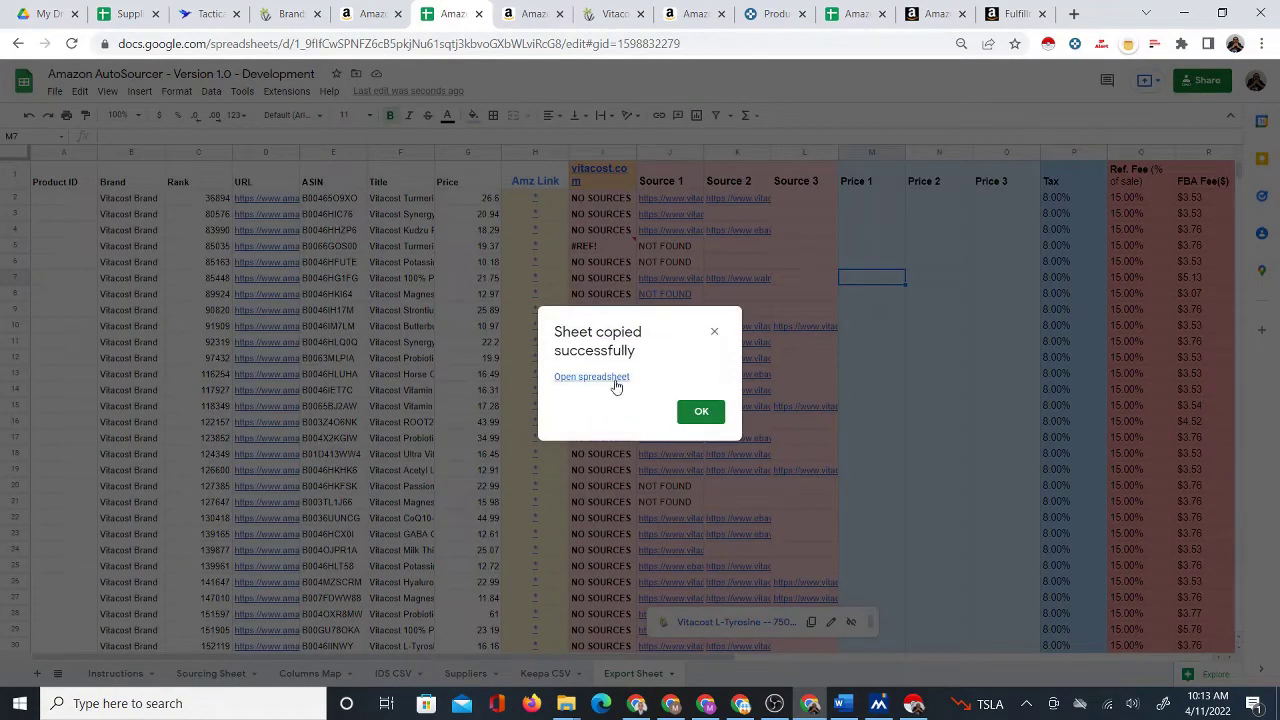
click(614, 381)
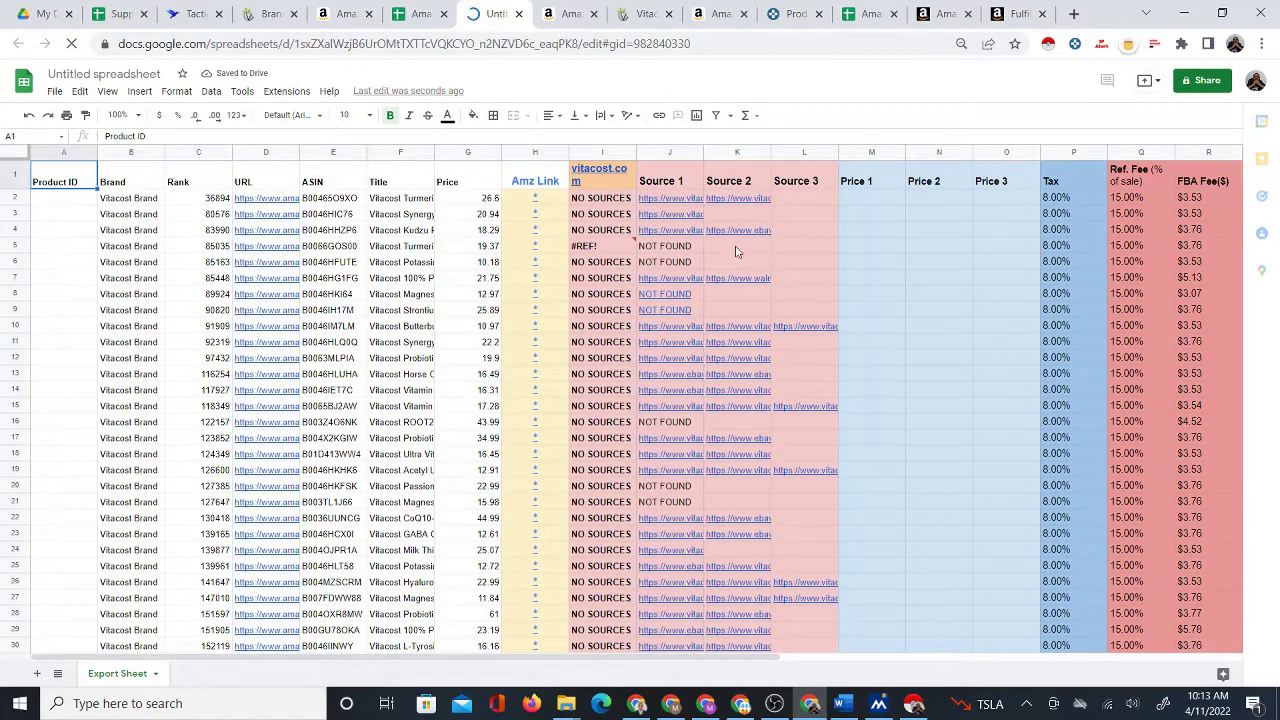
Examine row 2 of the copied sheet across the price, tax, fee, estimated profit and ROI columns, and go back toward the source columns.
click(878, 204)
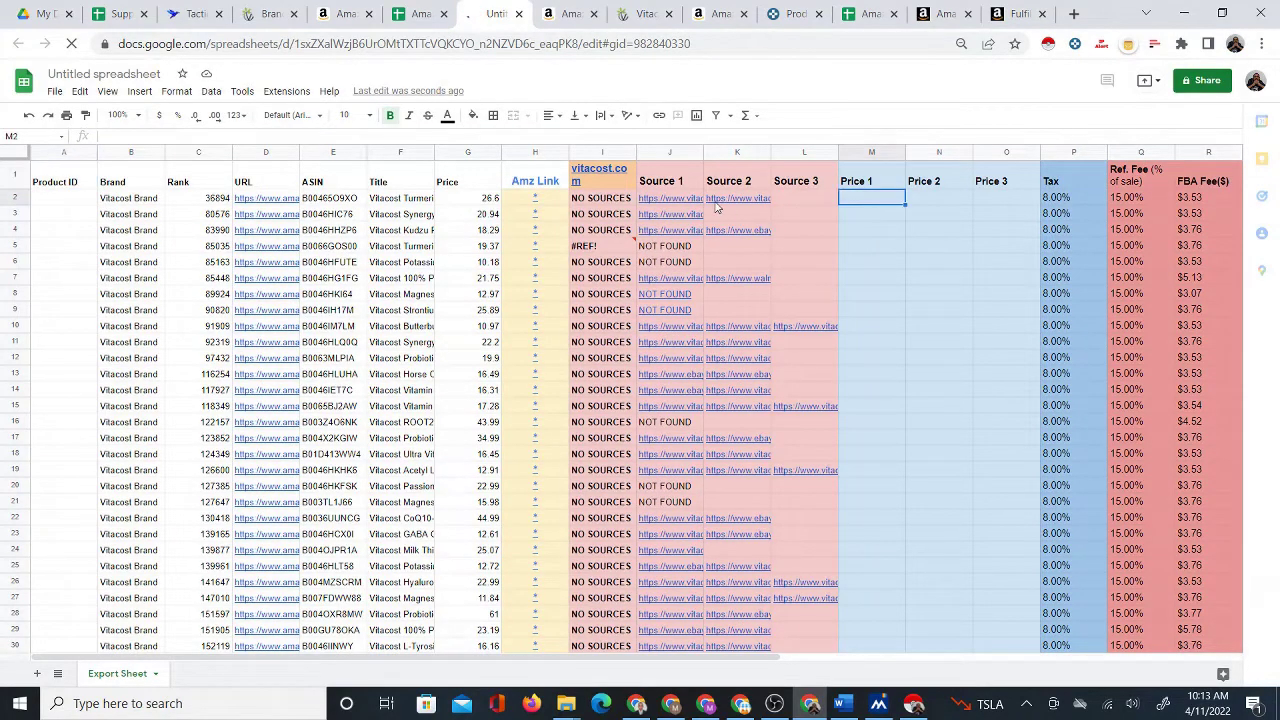
key(Right)
key(Right)
key(Right)
key(Right)
key(Right)
key(Right)
key(Right)
key(Right)
key(Right)
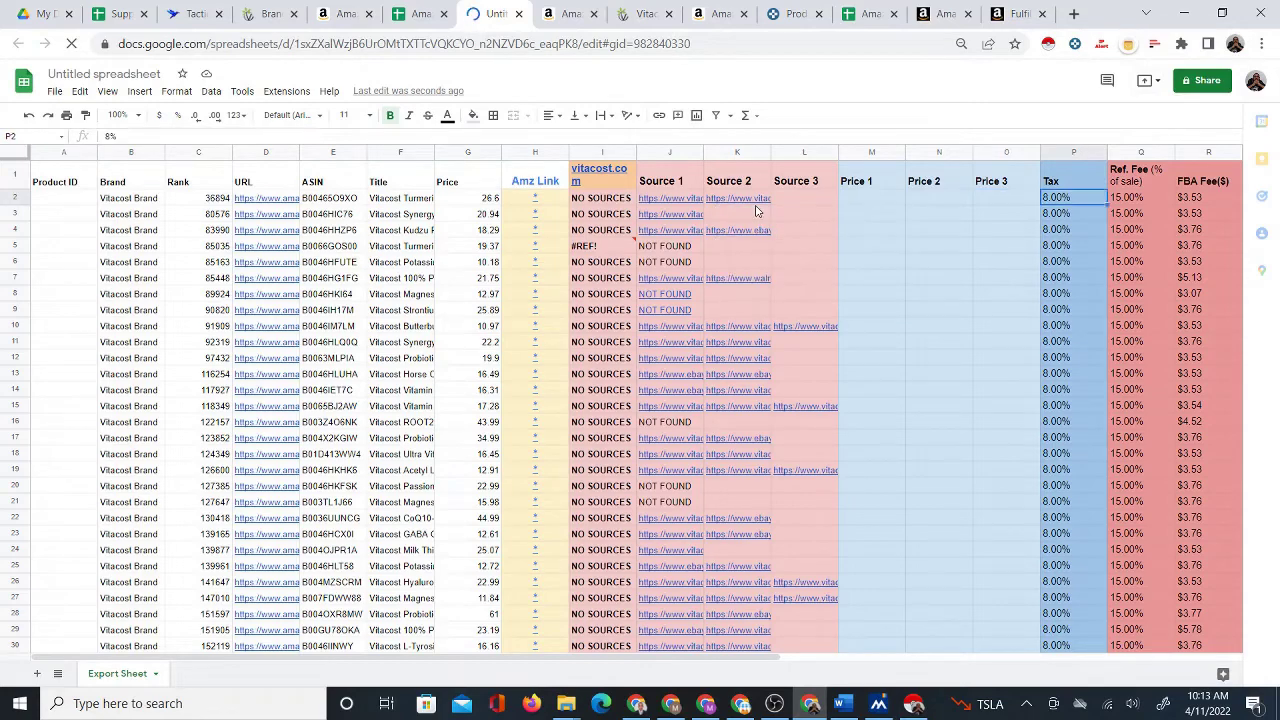
key(Right)
key(Right)
key(Right)
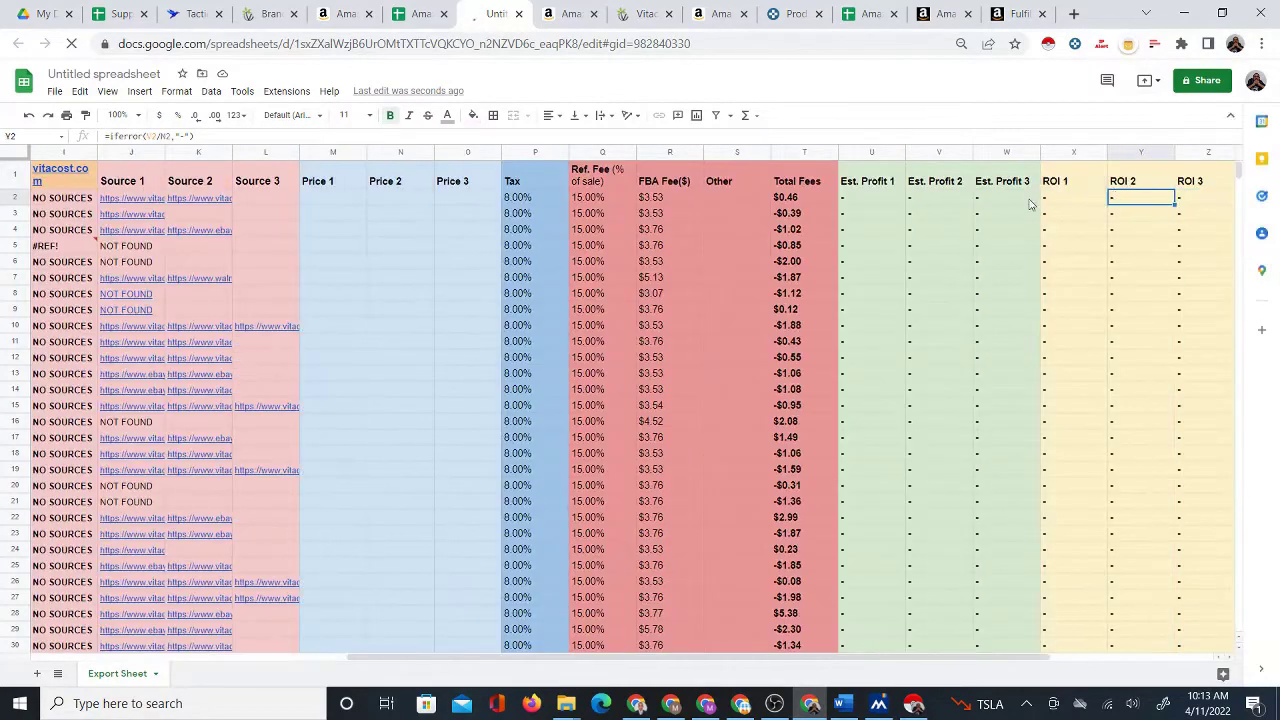
key(Left)
key(Left)
key(Left)
key(Left)
key(Left)
key(Left)
key(Left)
key(Left)
key(Left)
key(Left)
key(Left)
key(Left)
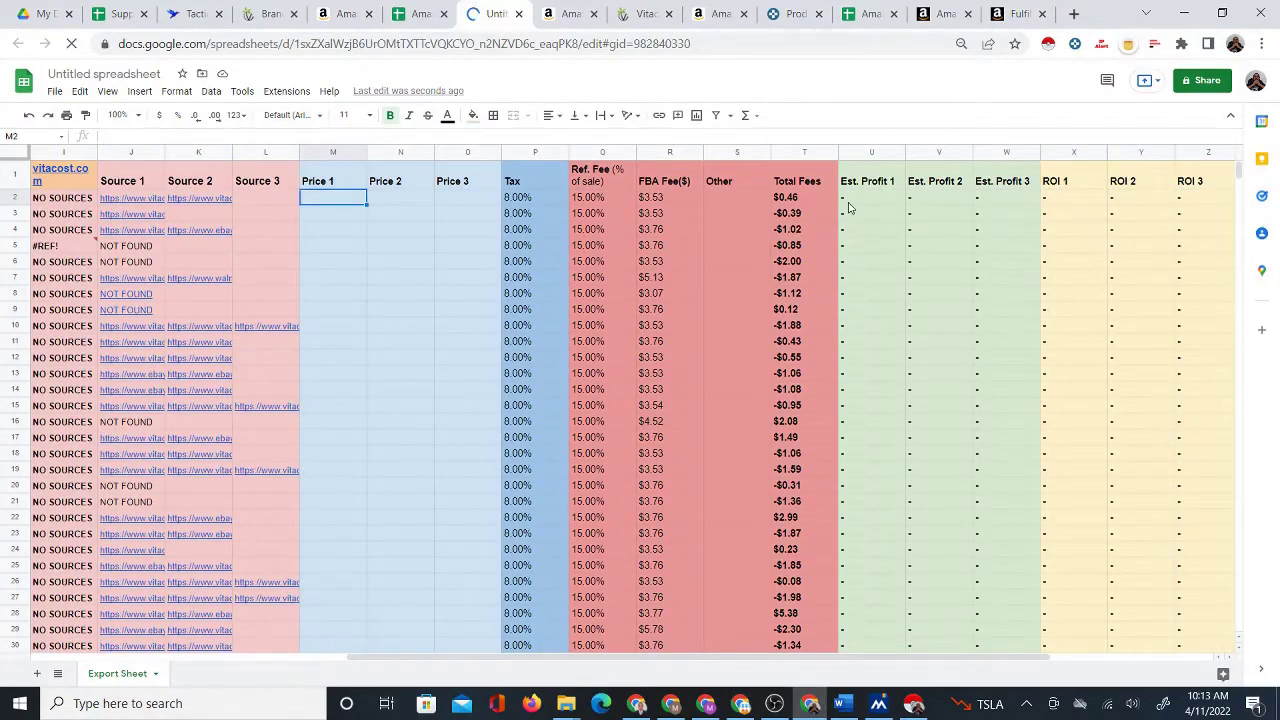
key(Left)
key(Left)
key(Left)
key(Left)
key(Left)
key(Left)
Examine row 8 from the price columns back through the sources and Amazon link to the Rank column.
click(805, 295)
click(737, 327)
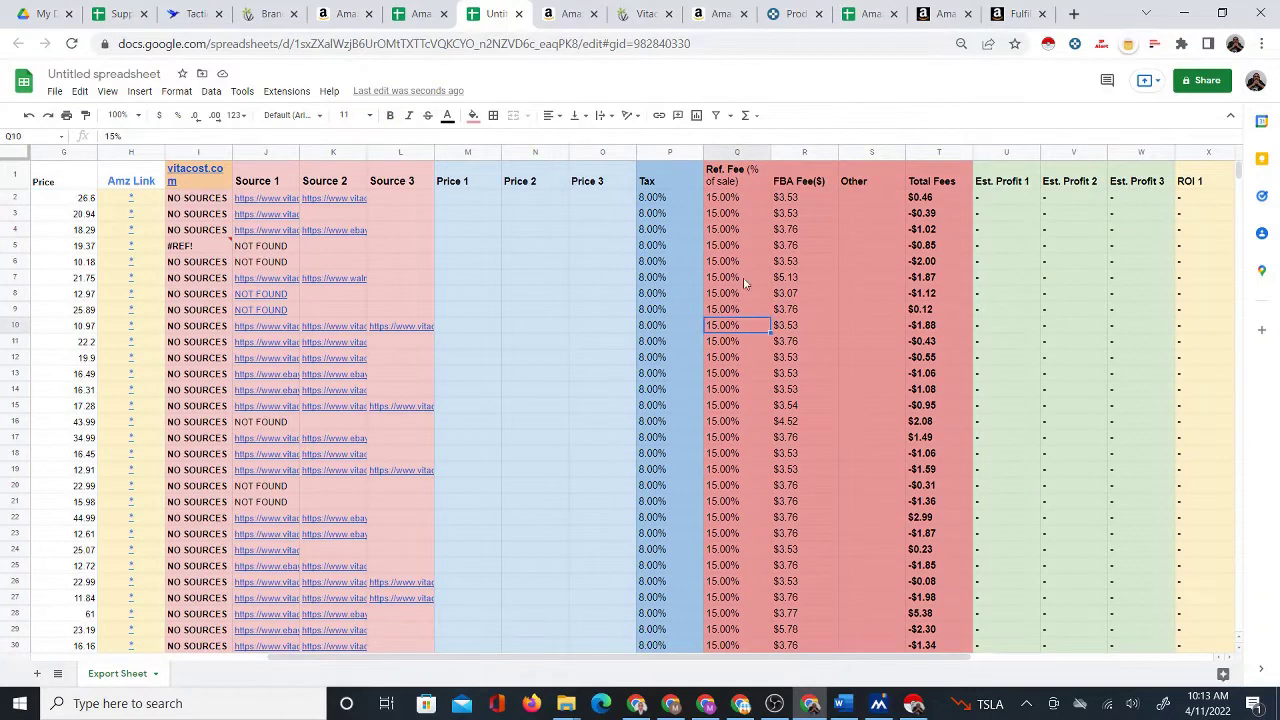
key(Left)
key(Up)
key(Up)
key(Left)
key(Left)
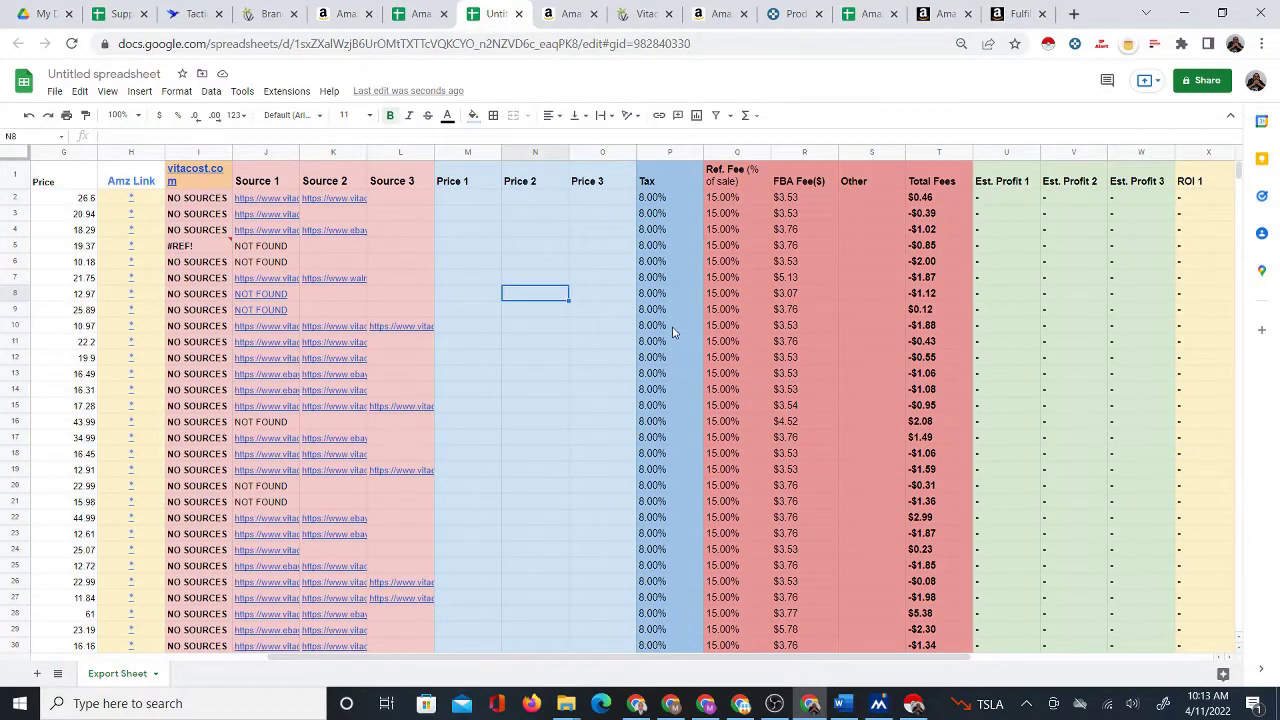
key(Left)
key(Left)
key(Left)
key(Left)
key(Left)
key(Left)
key(Left)
key(Left)
key(Left)
key(Left)
key(Left)
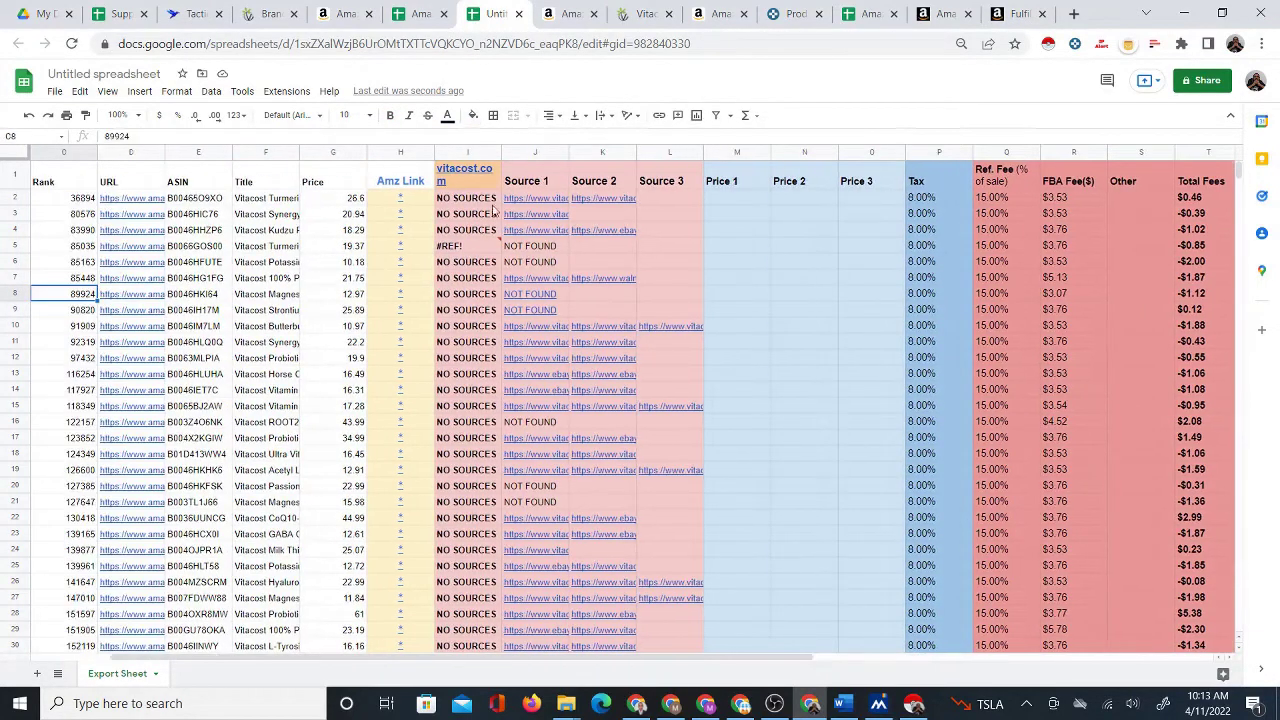
Open the Source 1 page and the Amazon listing for the product in row 2, returning to the copied spreadsheet after each.
click(545, 200)
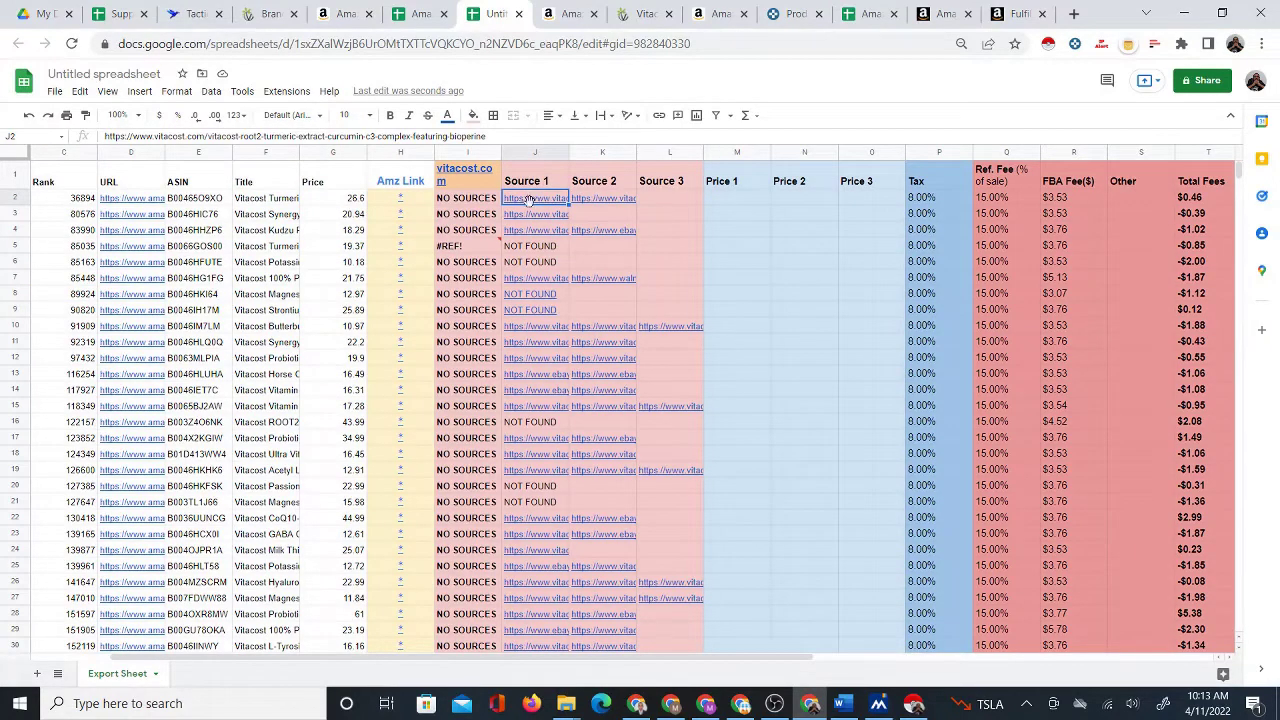
double_click(530, 200)
click(565, 215)
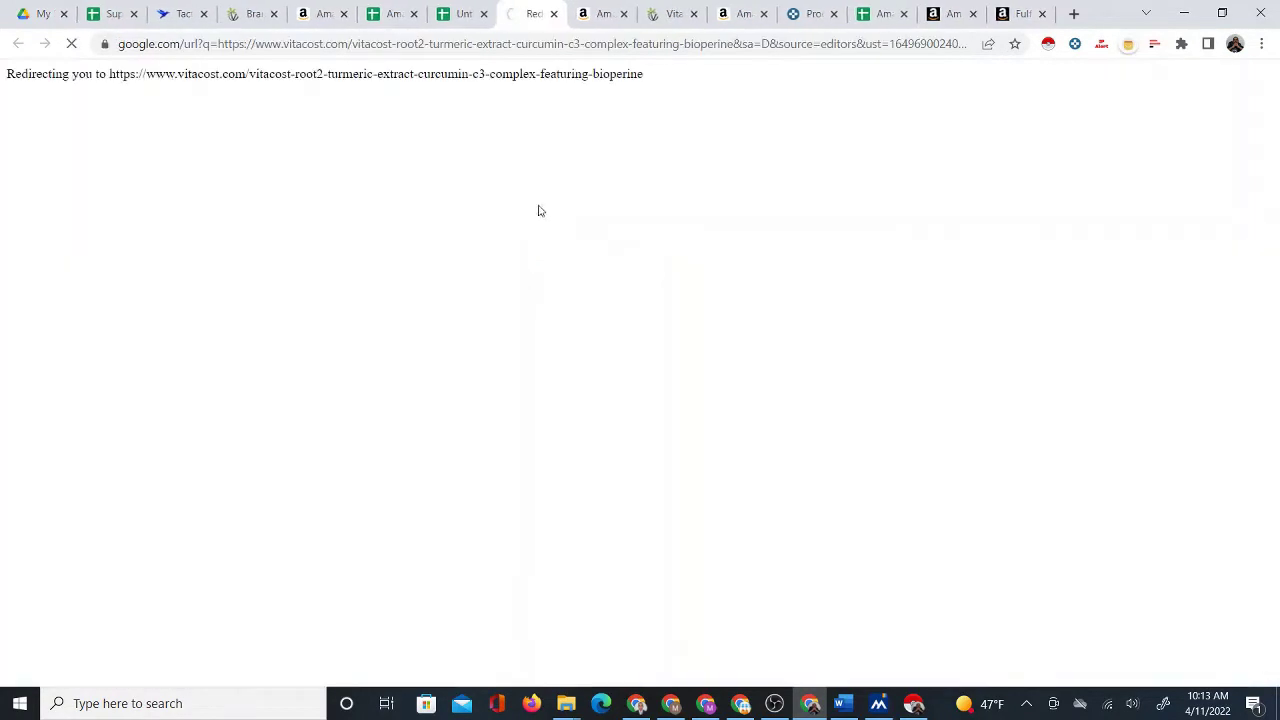
click(463, 13)
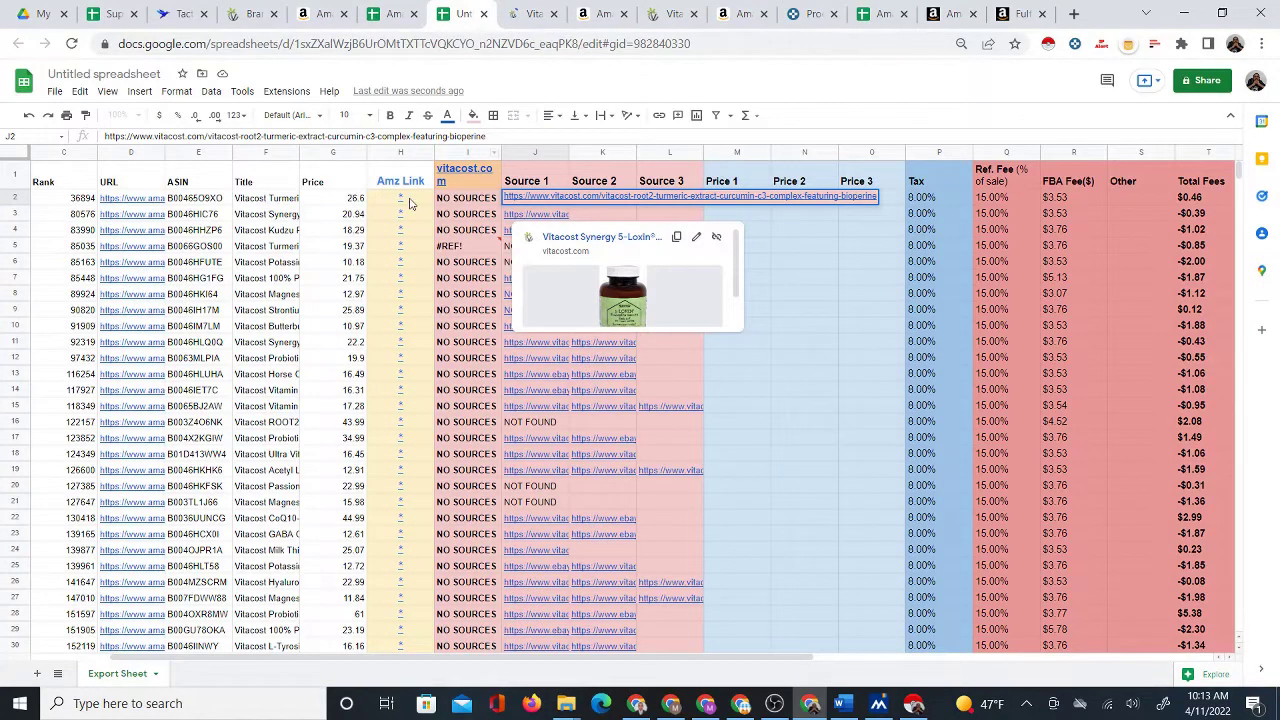
click(400, 200)
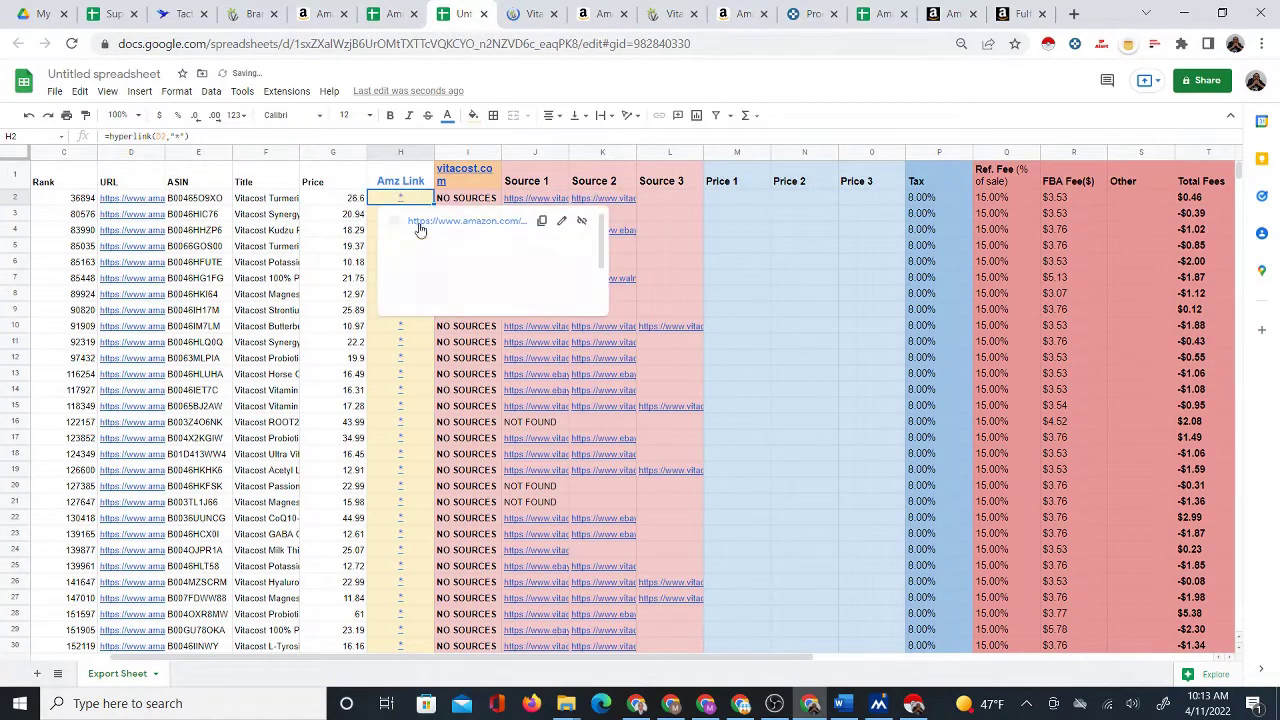
click(420, 224)
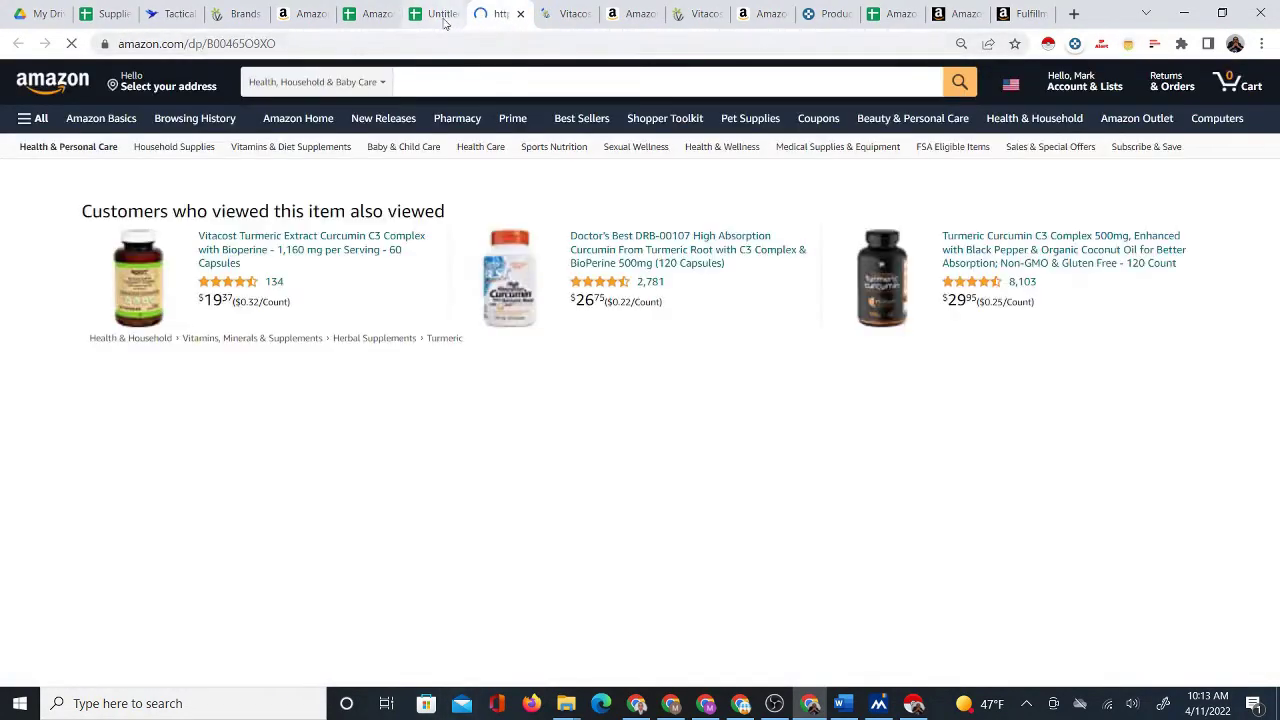
click(436, 13)
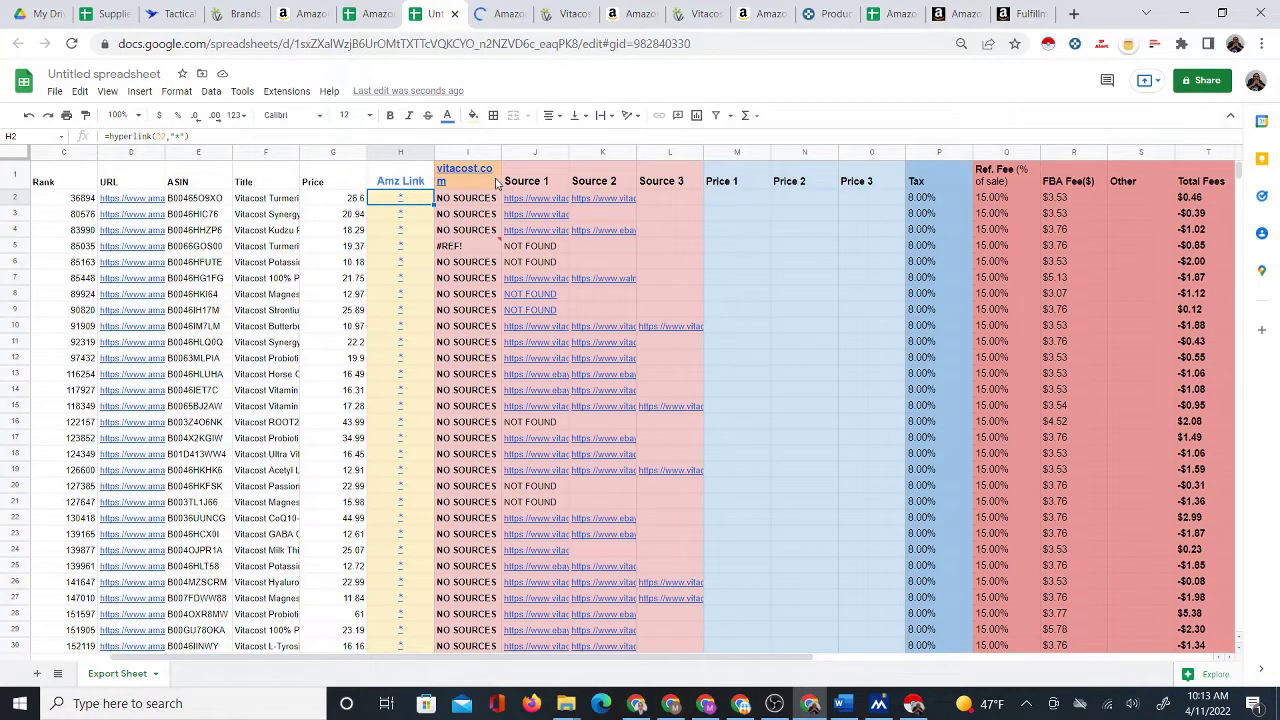
Widen the vitacost.com column so its header fits on one line, and return to the sheet's first columns.
drag(501, 152, 514, 152)
scroll(170, 365, down, 5)
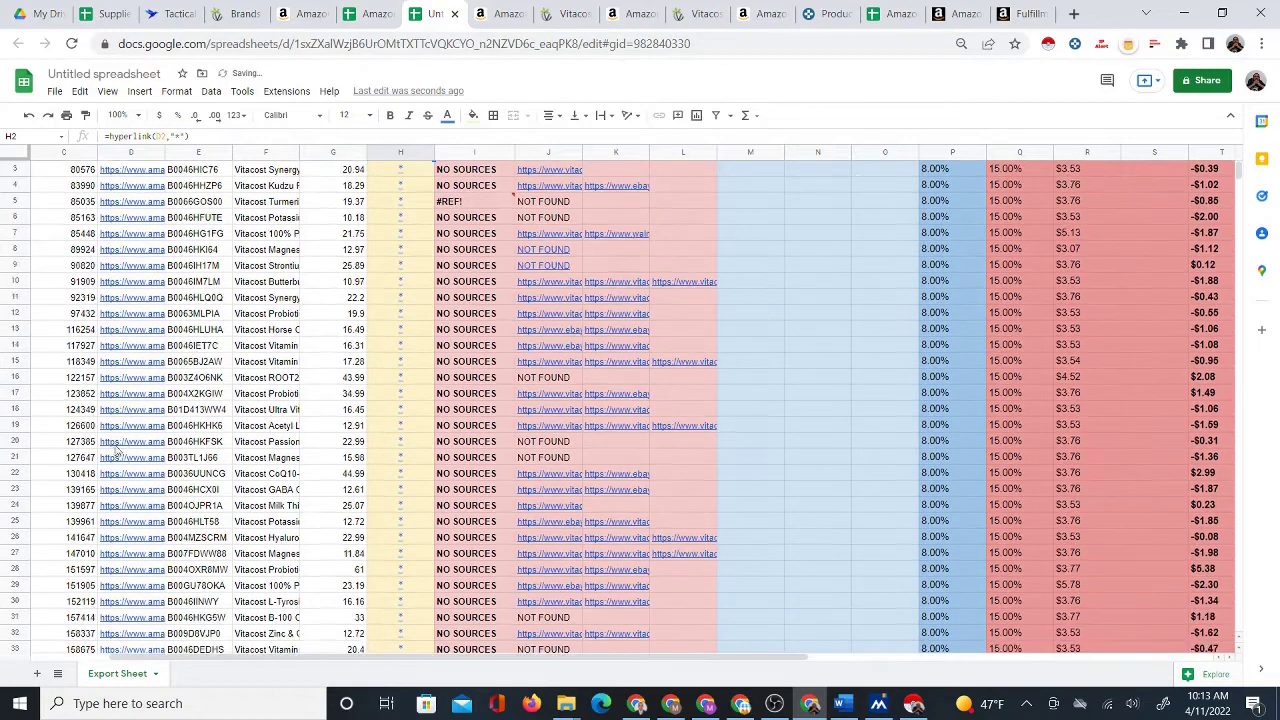
scroll(200, 463, up, 5)
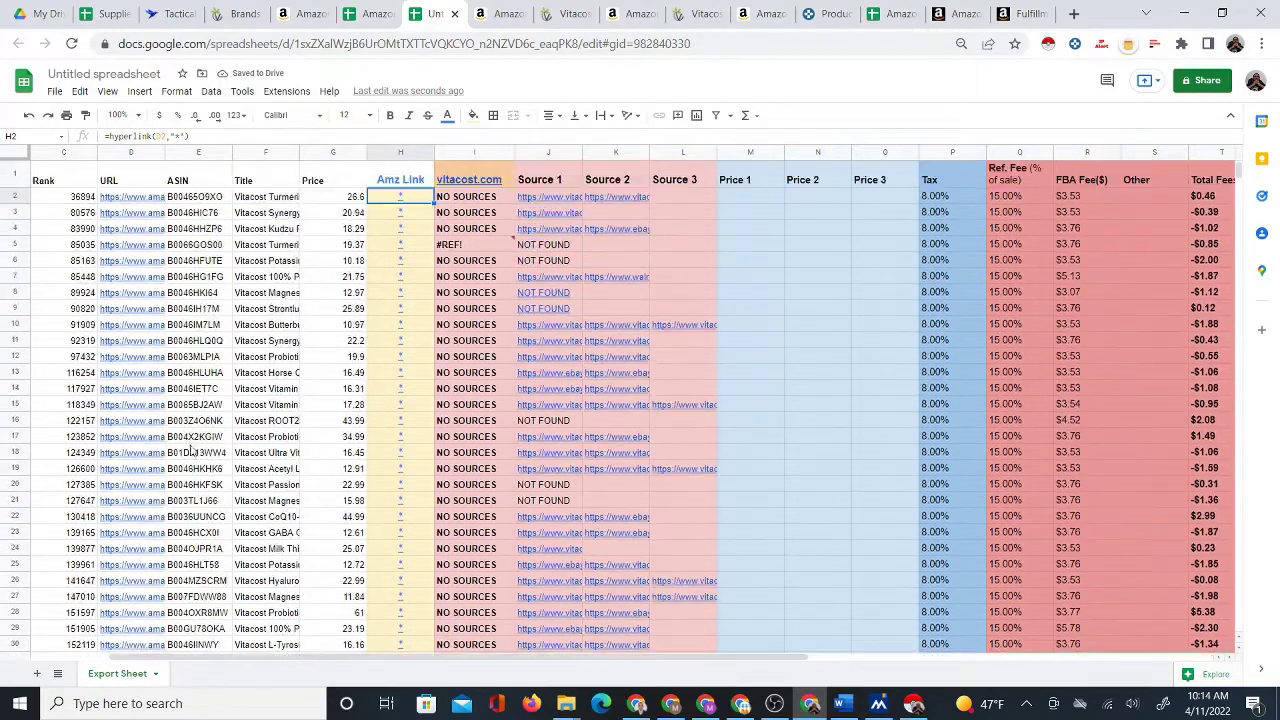
drag(438, 656, 347, 669)
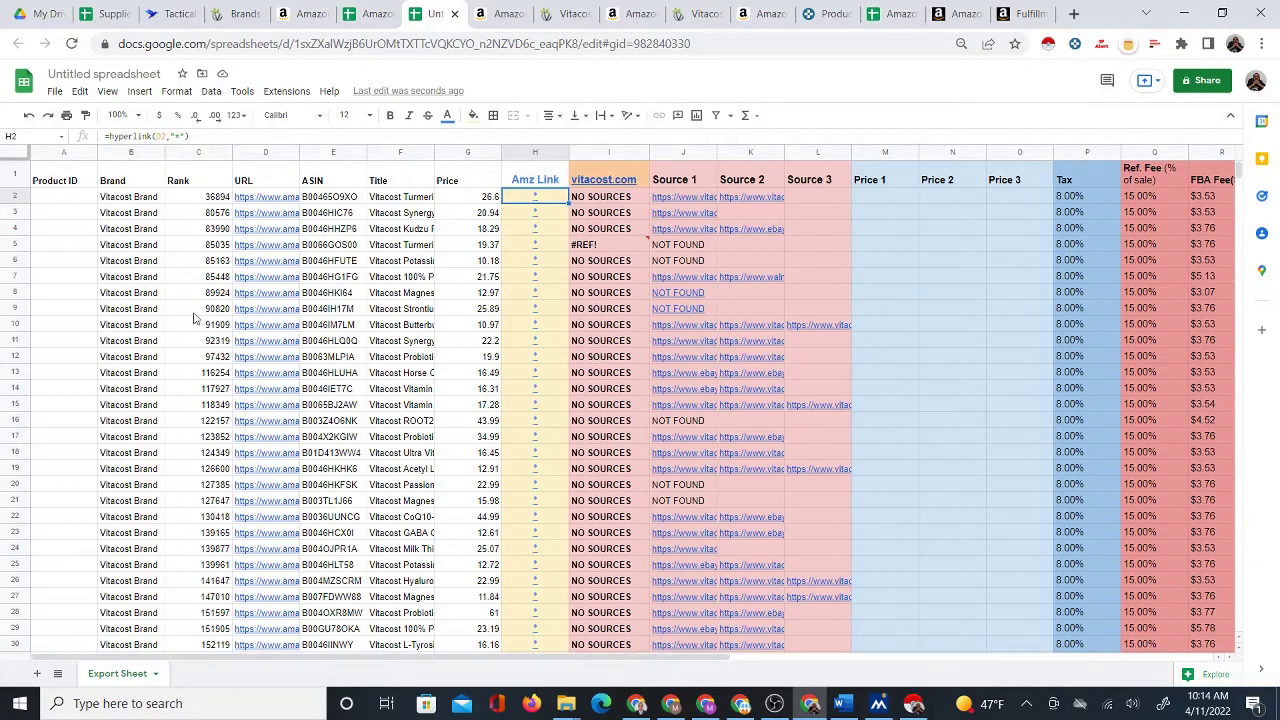
Freeze the first row as a header and check it while going through the product rows.
click(58, 181)
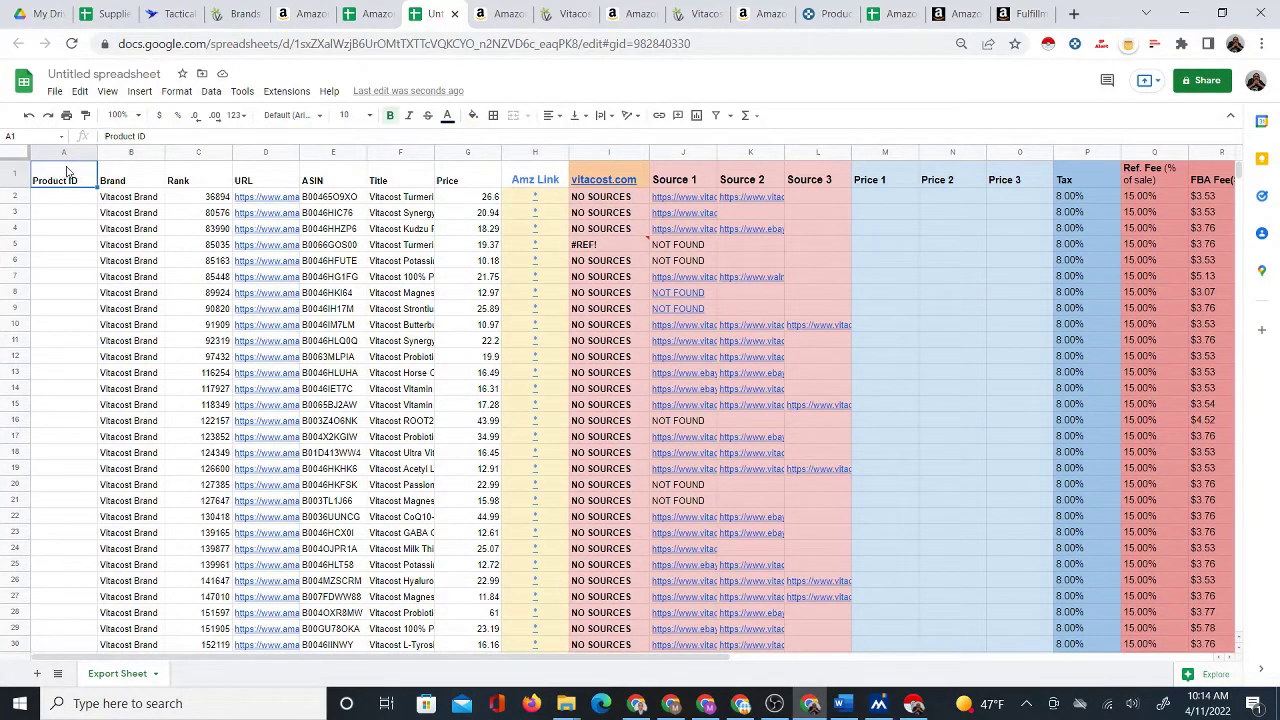
click(107, 92)
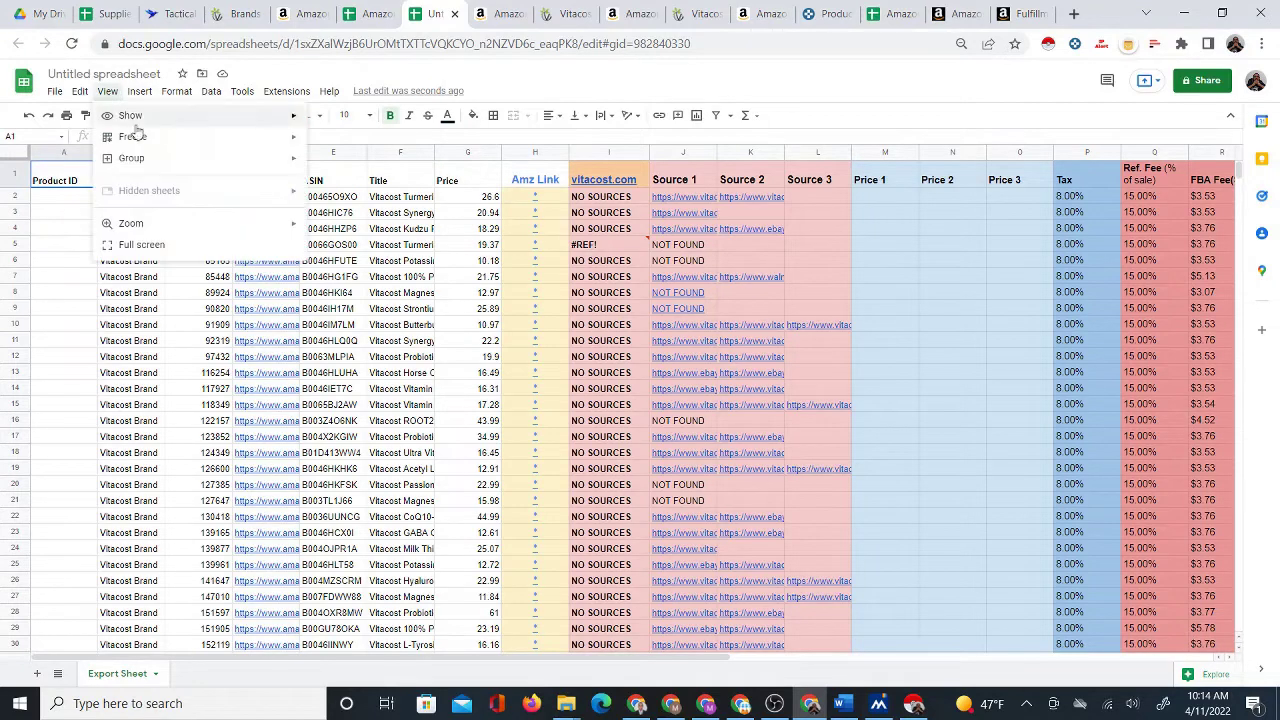
mouse_move(135, 137)
click(330, 163)
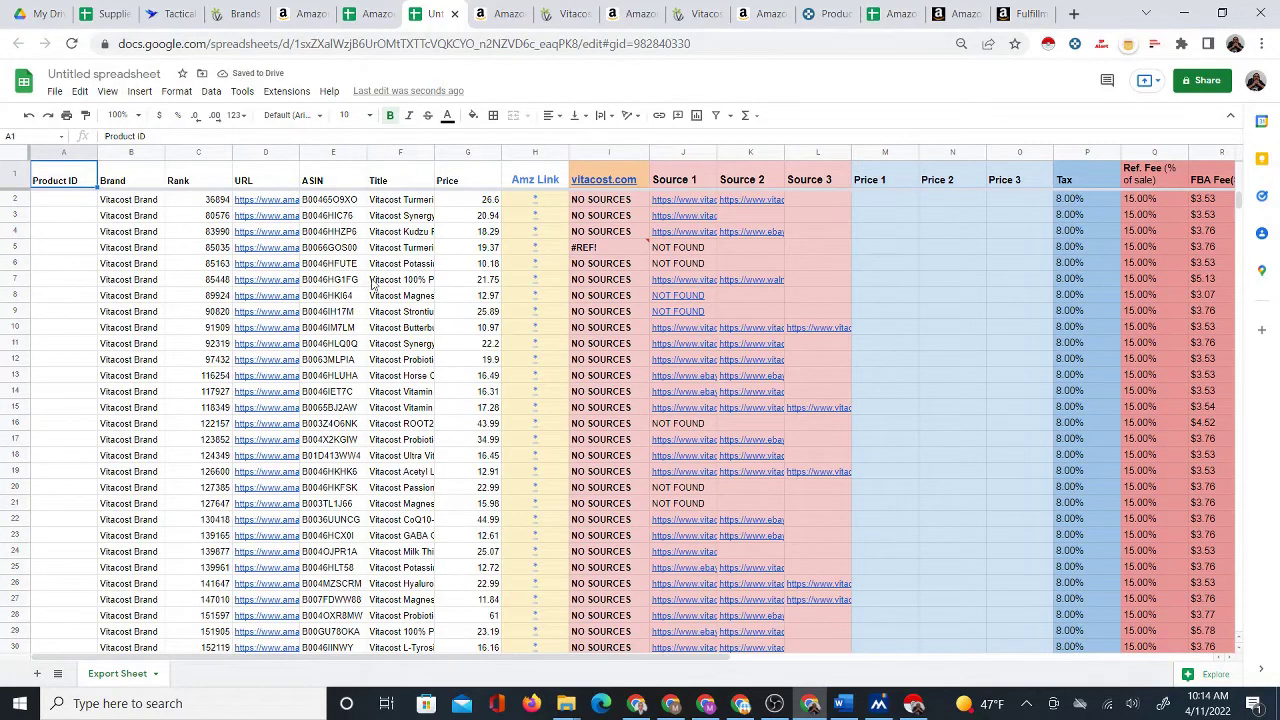
scroll(527, 191, down, 10)
scroll(527, 191, up, 5)
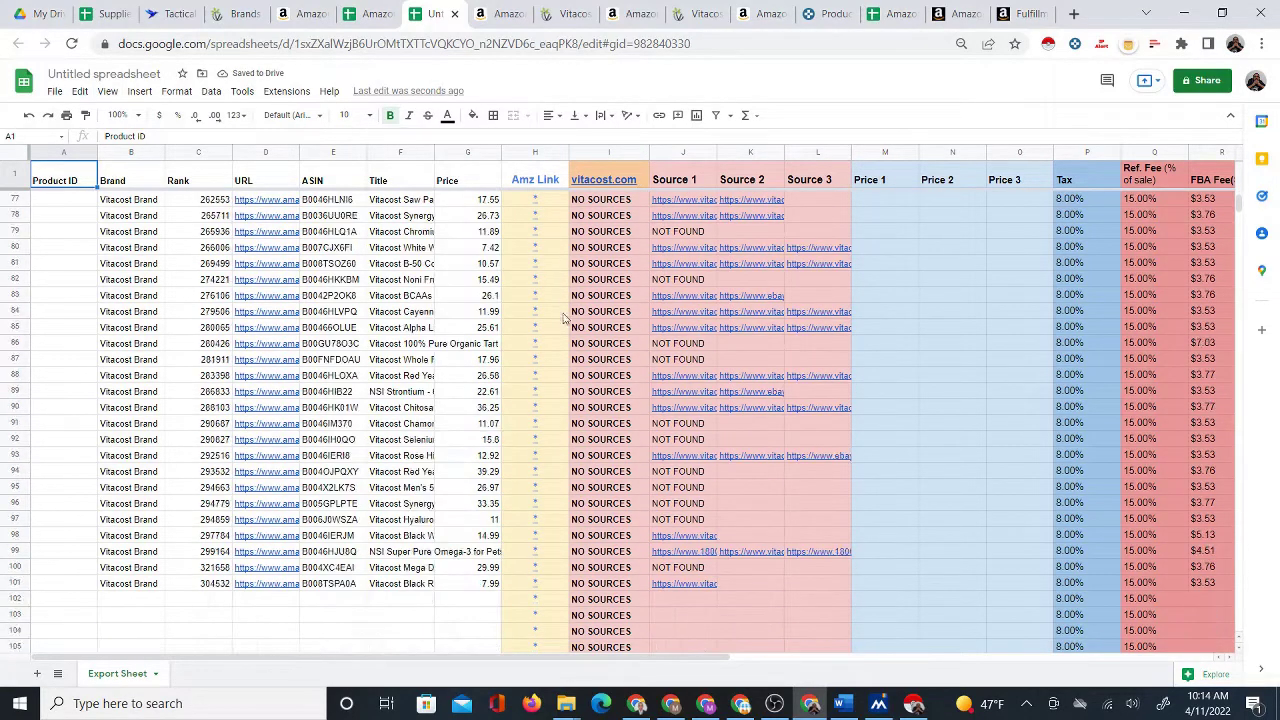
scroll(565, 325, up, 11)
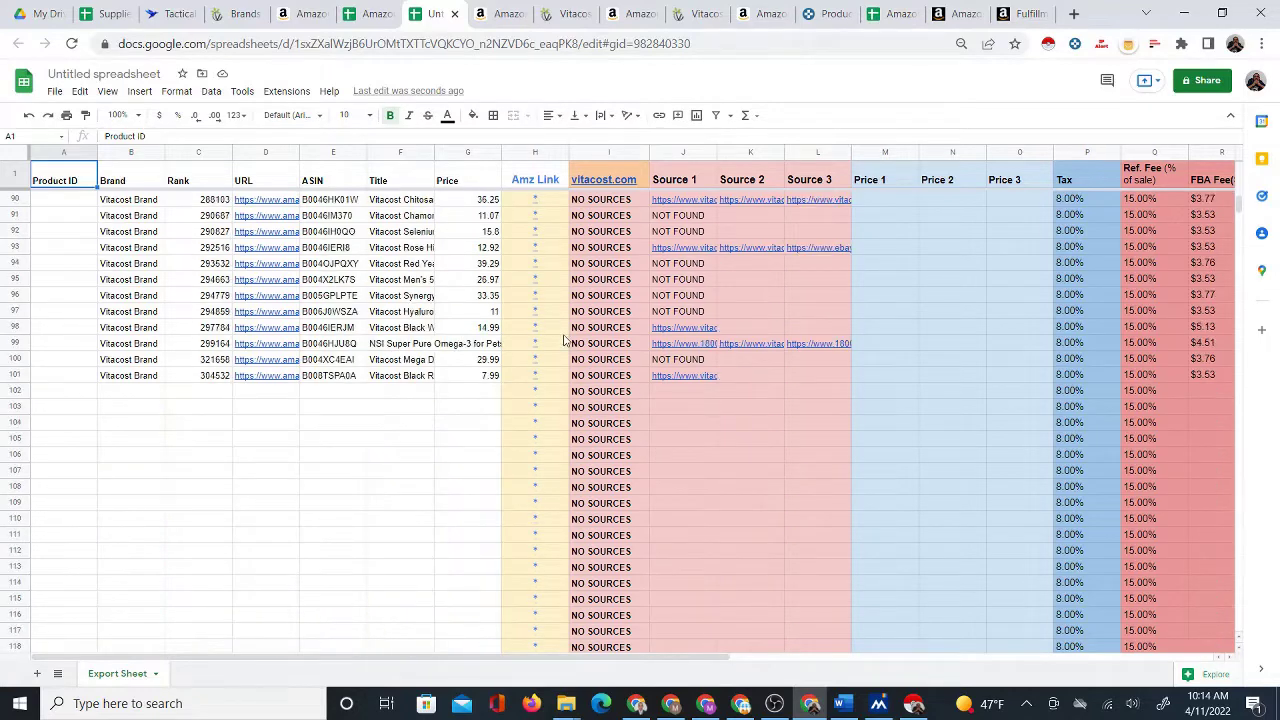
scroll(578, 350, up, 5)
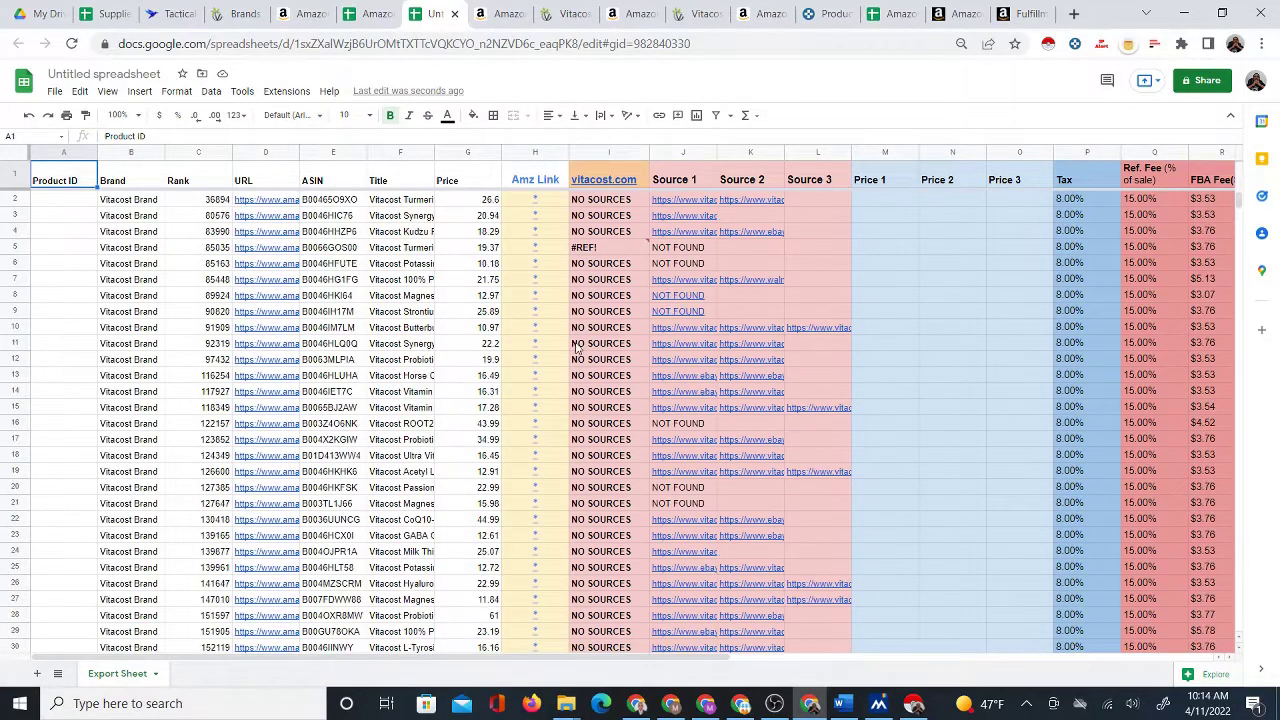
Rename the spreadsheet as Vitacost Brand Products.
click(96, 72)
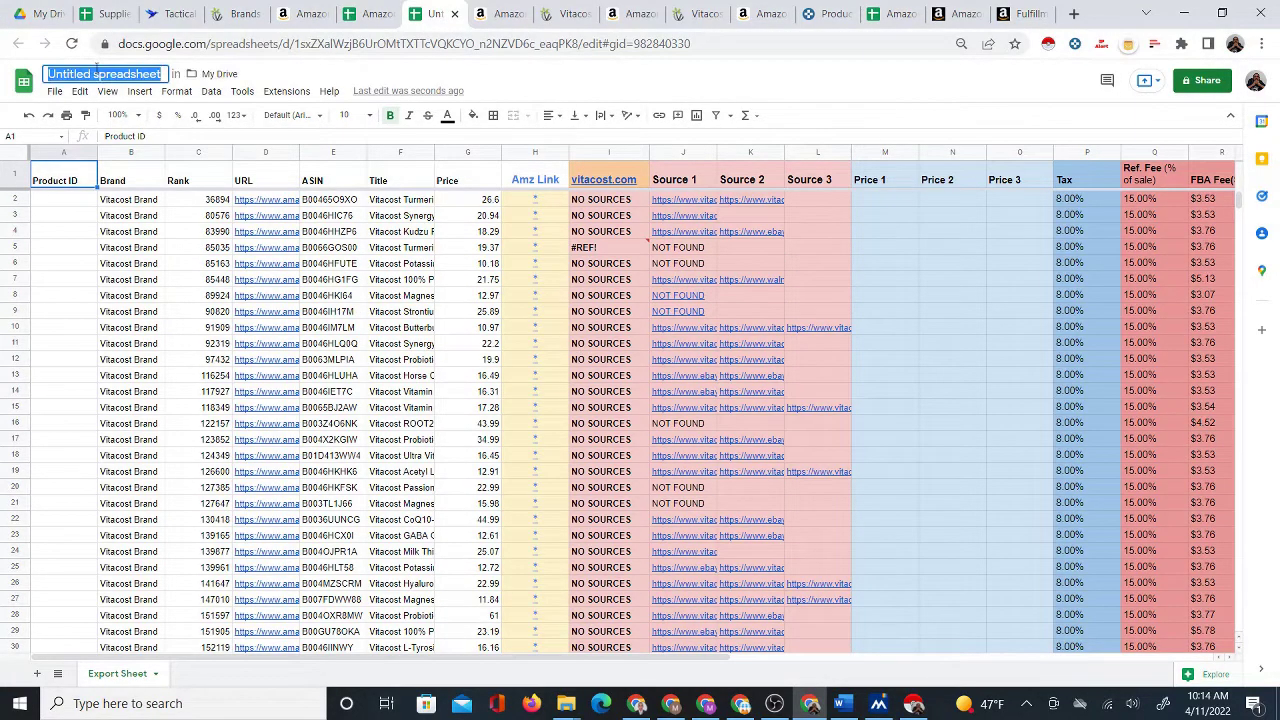
text(Vitaco)
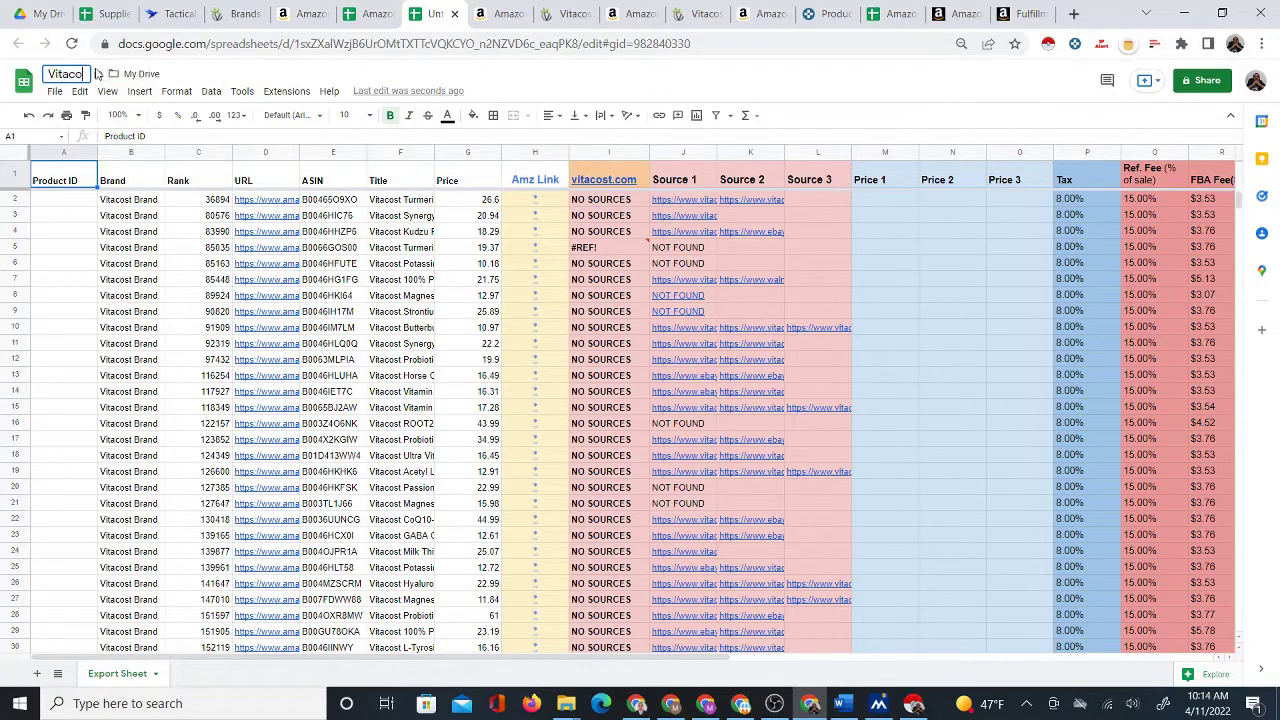
text(st Brand )
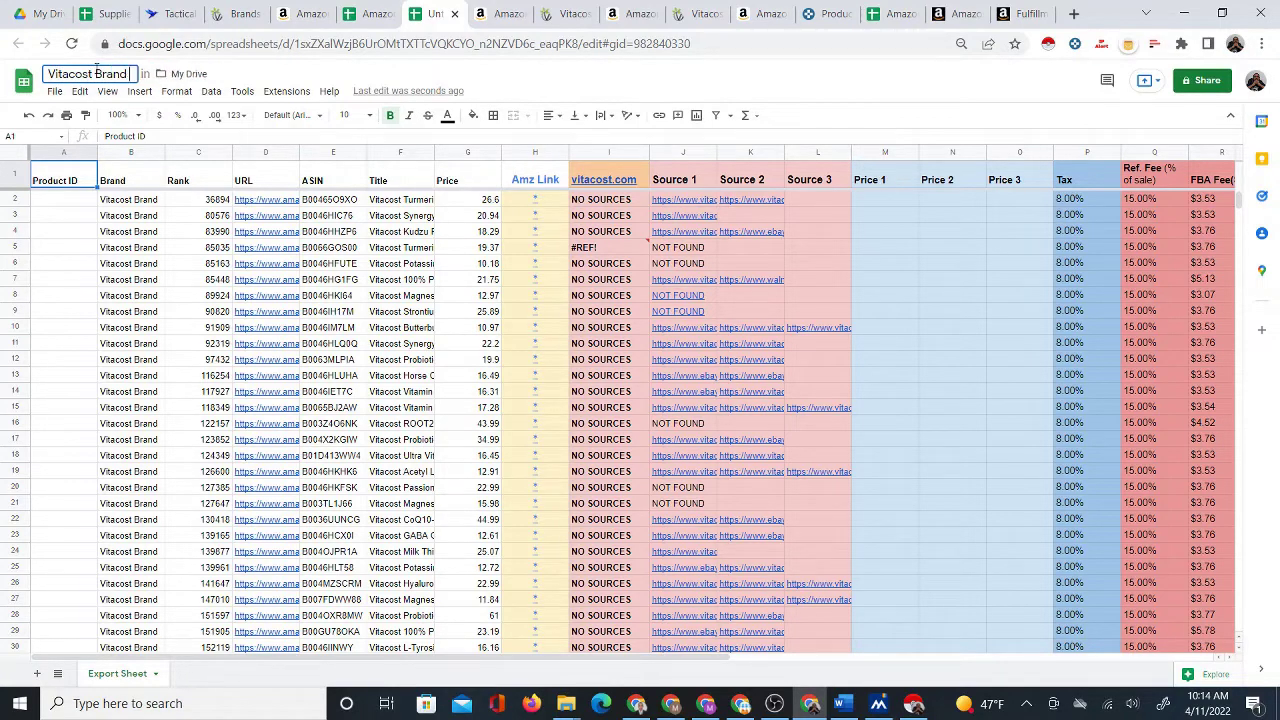
text(Products)
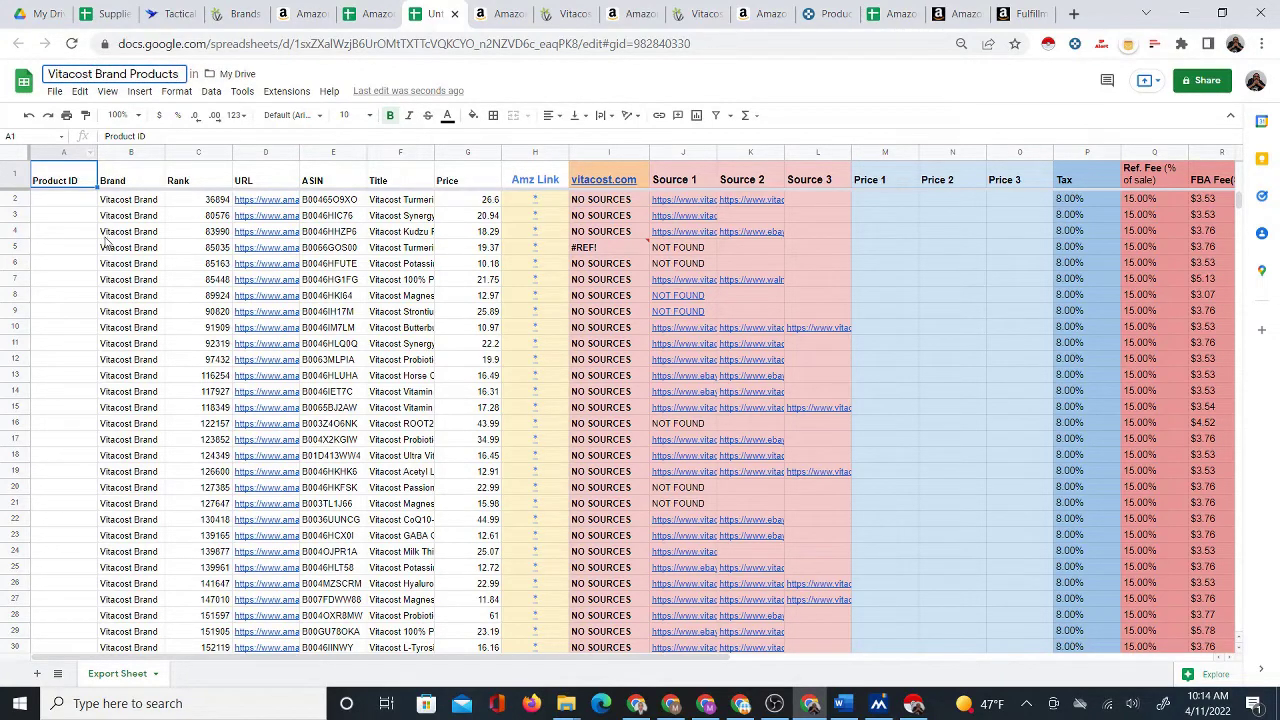
click(186, 205)
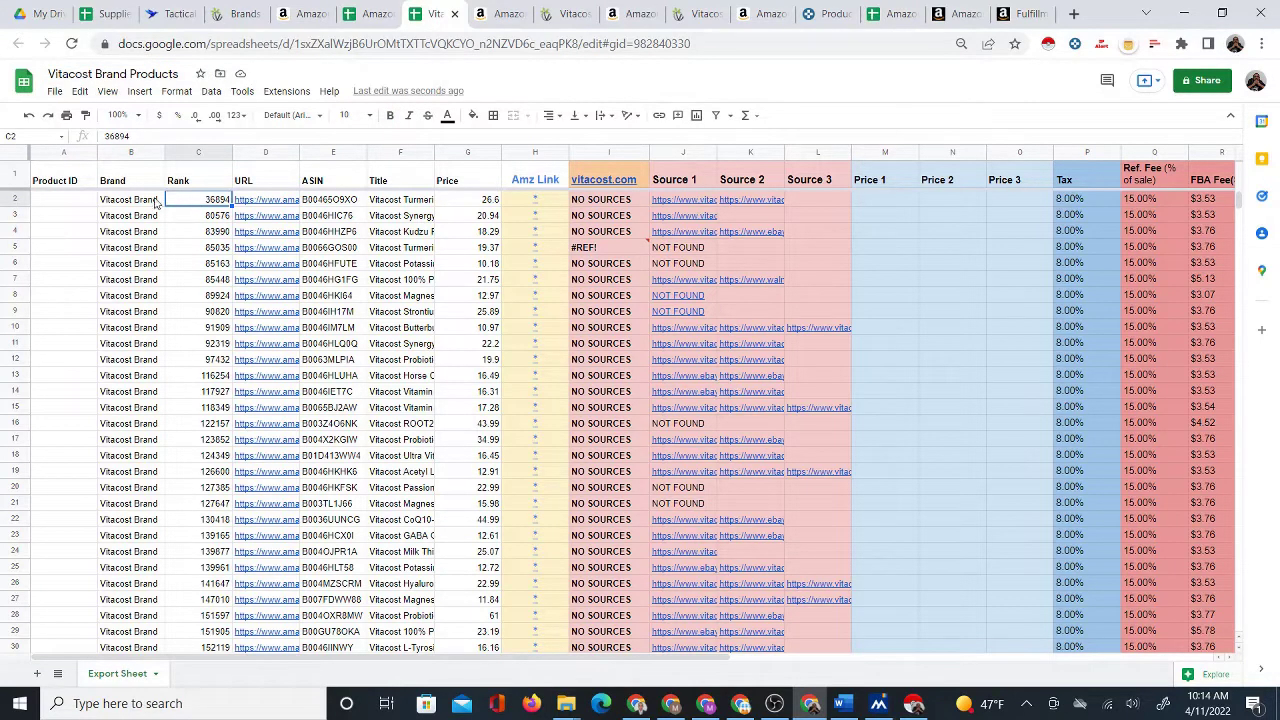
Look through the product rows of the Vitacost Brand Products spreadsheet down to the last product and return to the top.
click(66, 204)
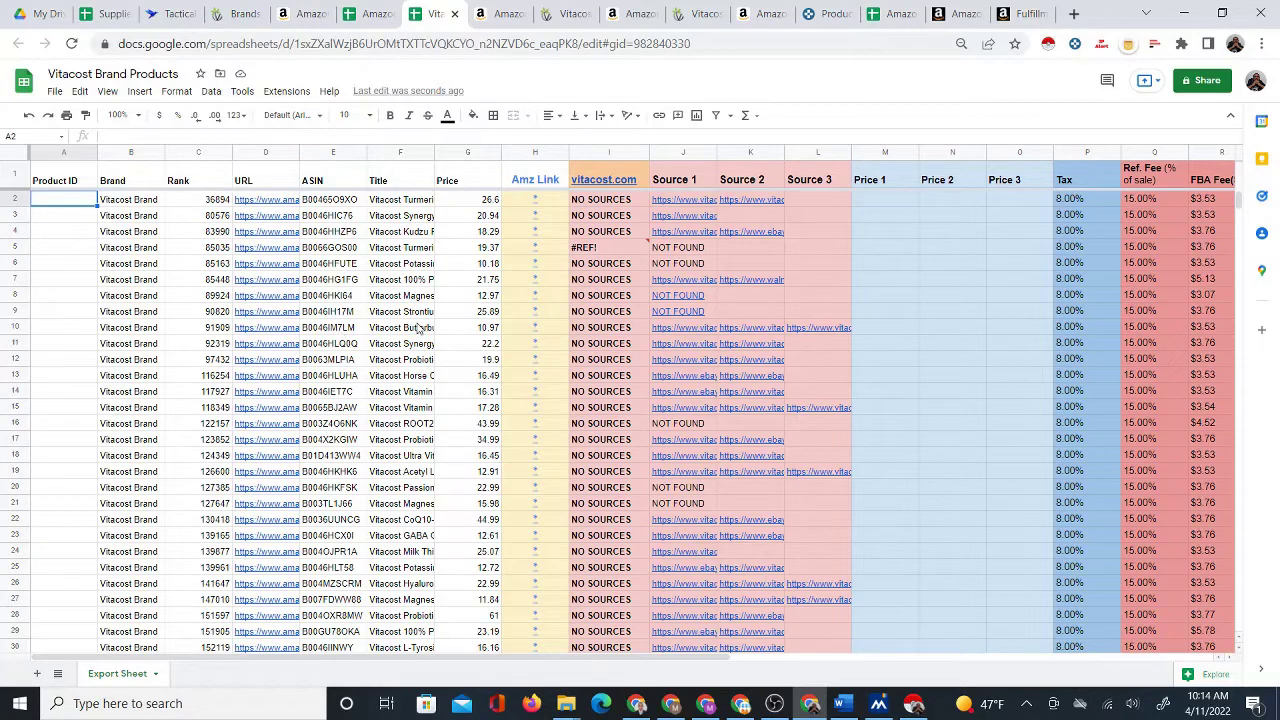
scroll(262, 318, down, 15)
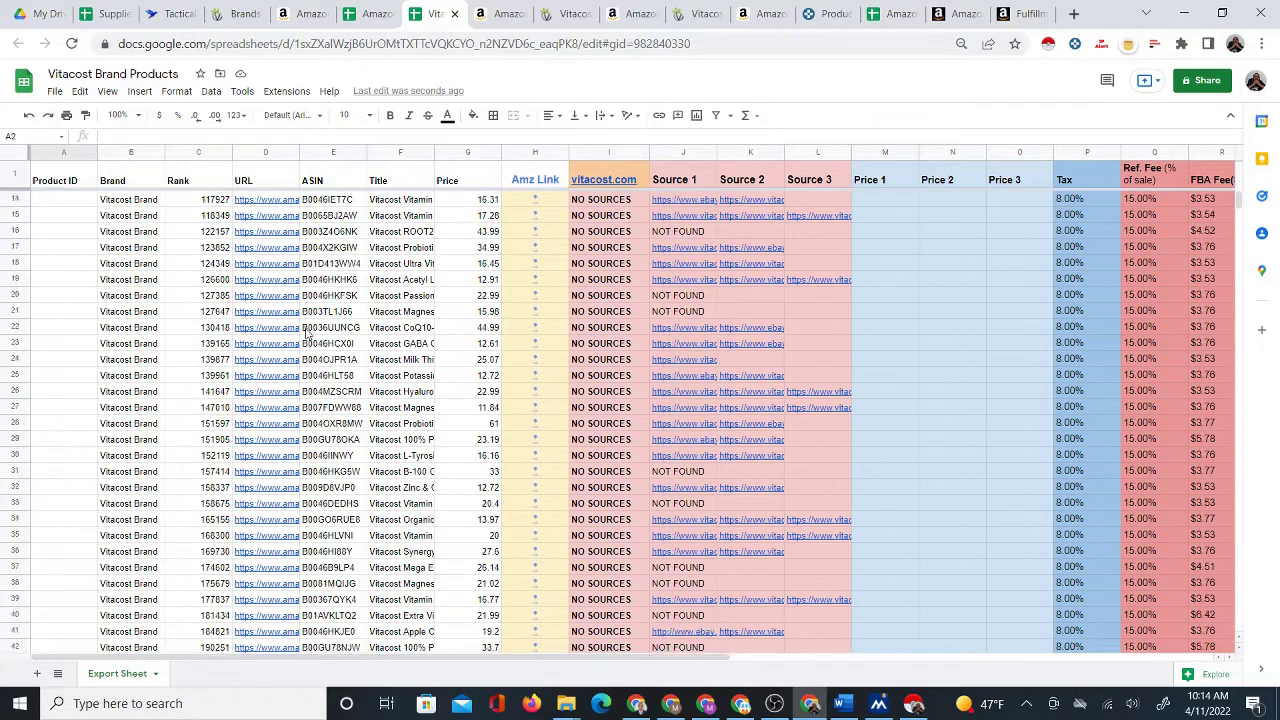
scroll(256, 327, down, 10)
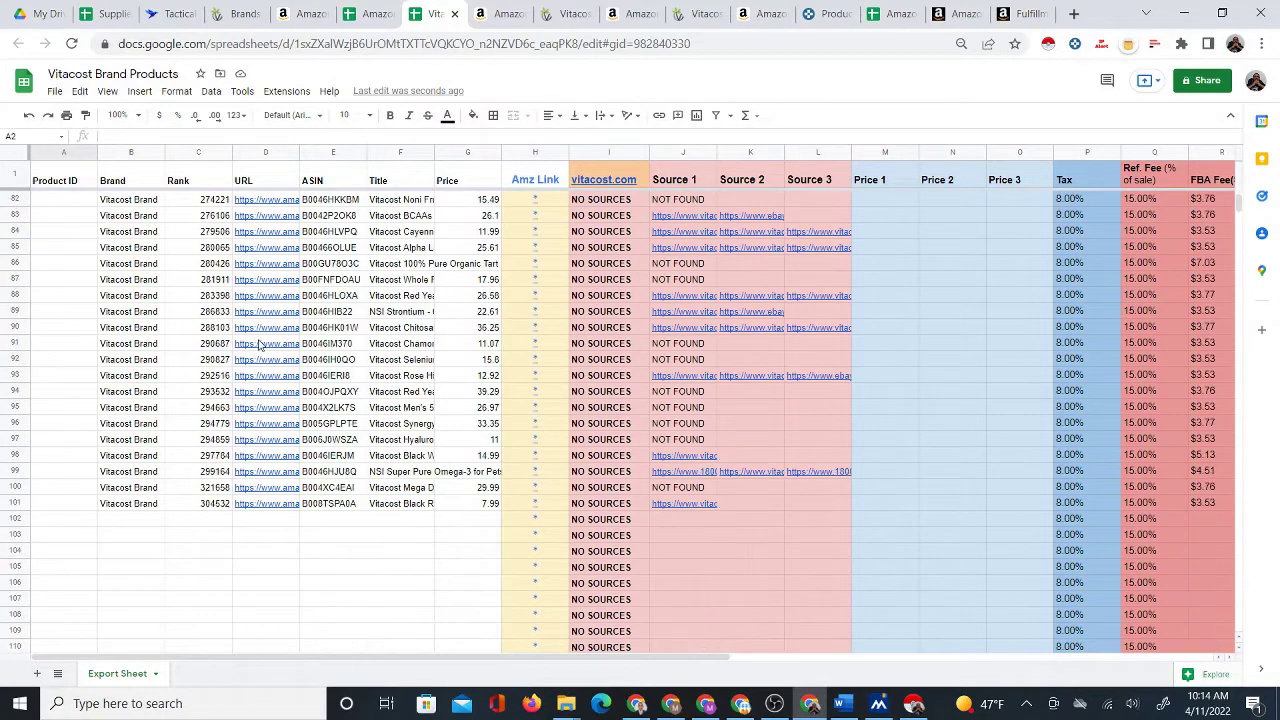
scroll(733, 443, up, 20)
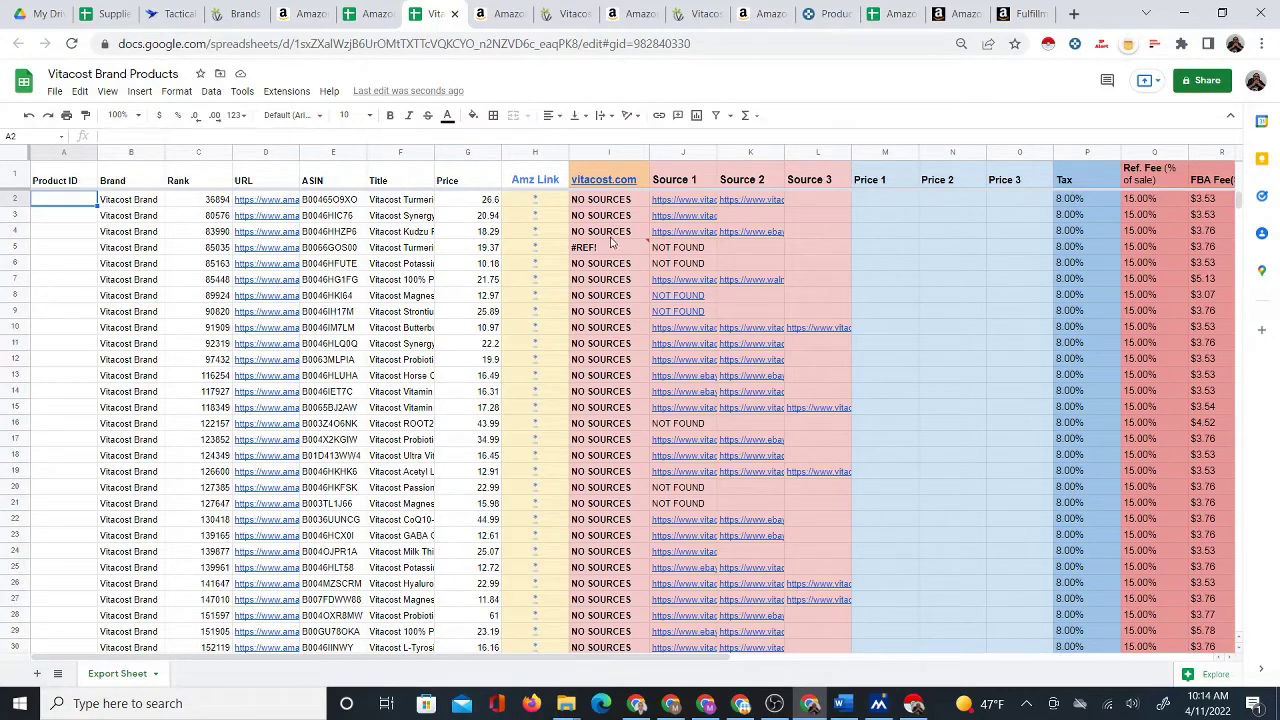
In the Amazon AutoSourcer spreadsheet, run Clear Export Sheet from the Sourcing Sheet, check the Export Sheet, and return to the Sourcing Sheet.
click(361, 13)
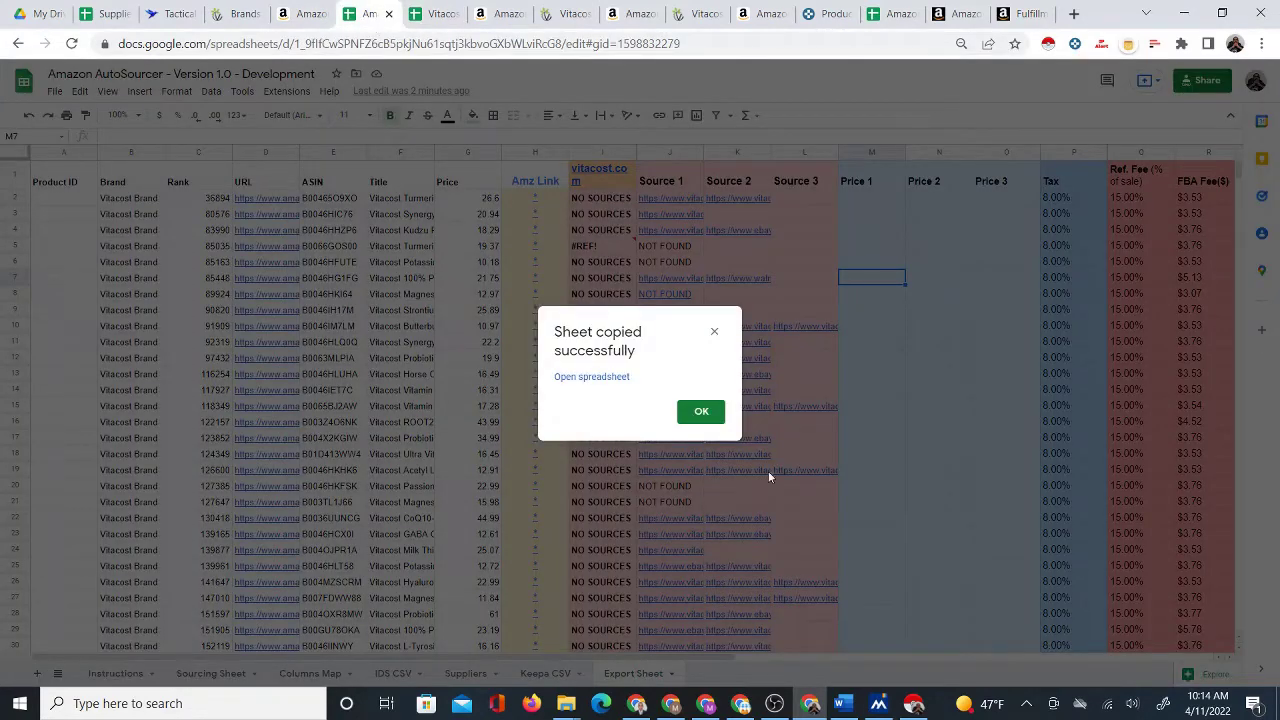
click(701, 411)
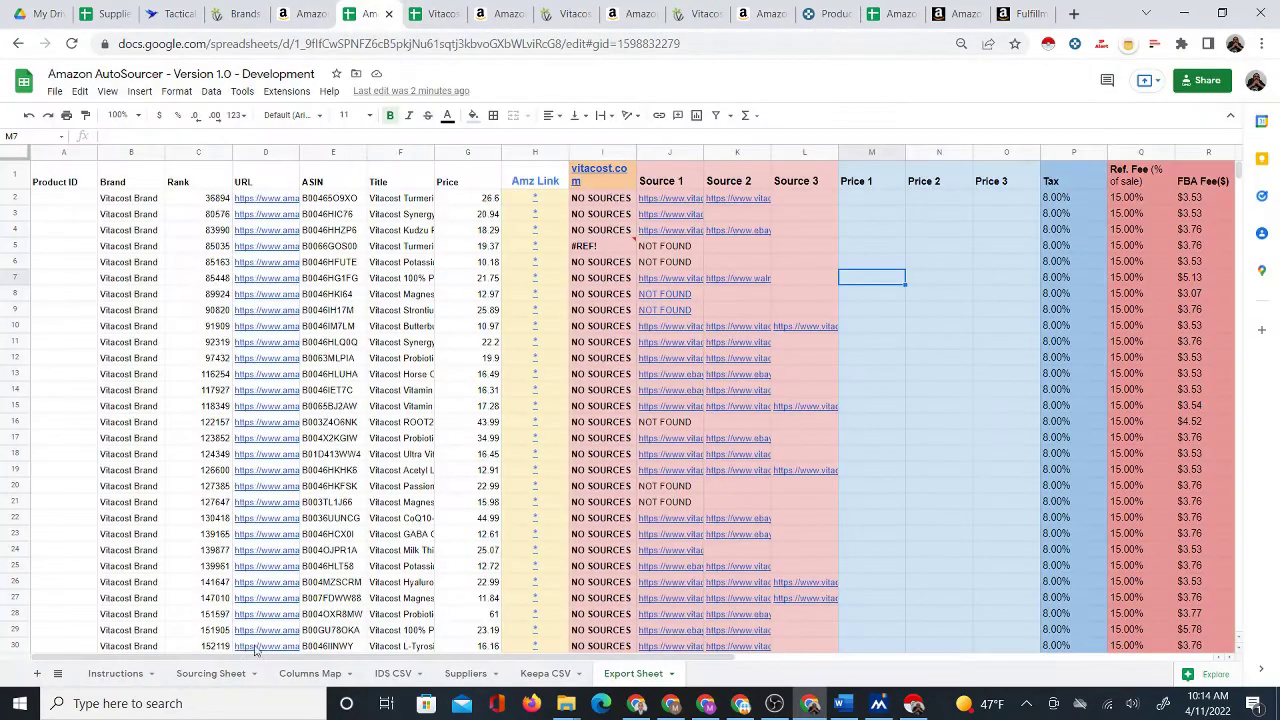
click(205, 673)
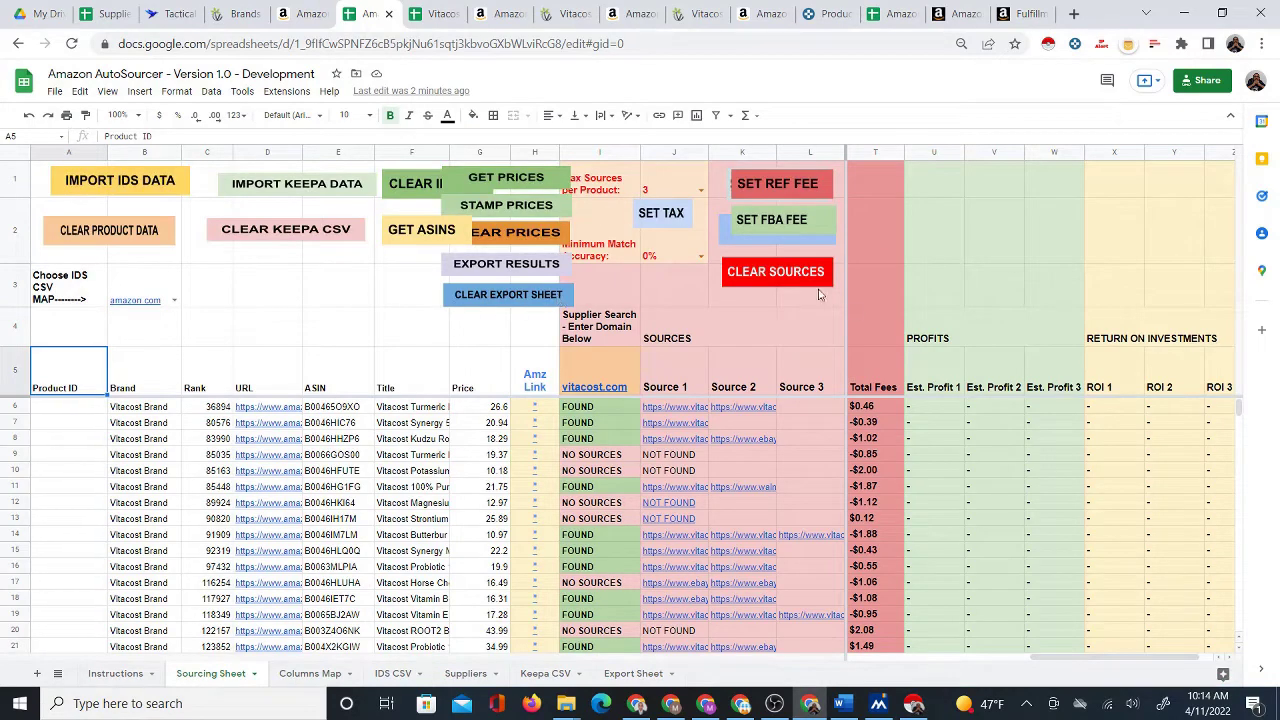
click(489, 300)
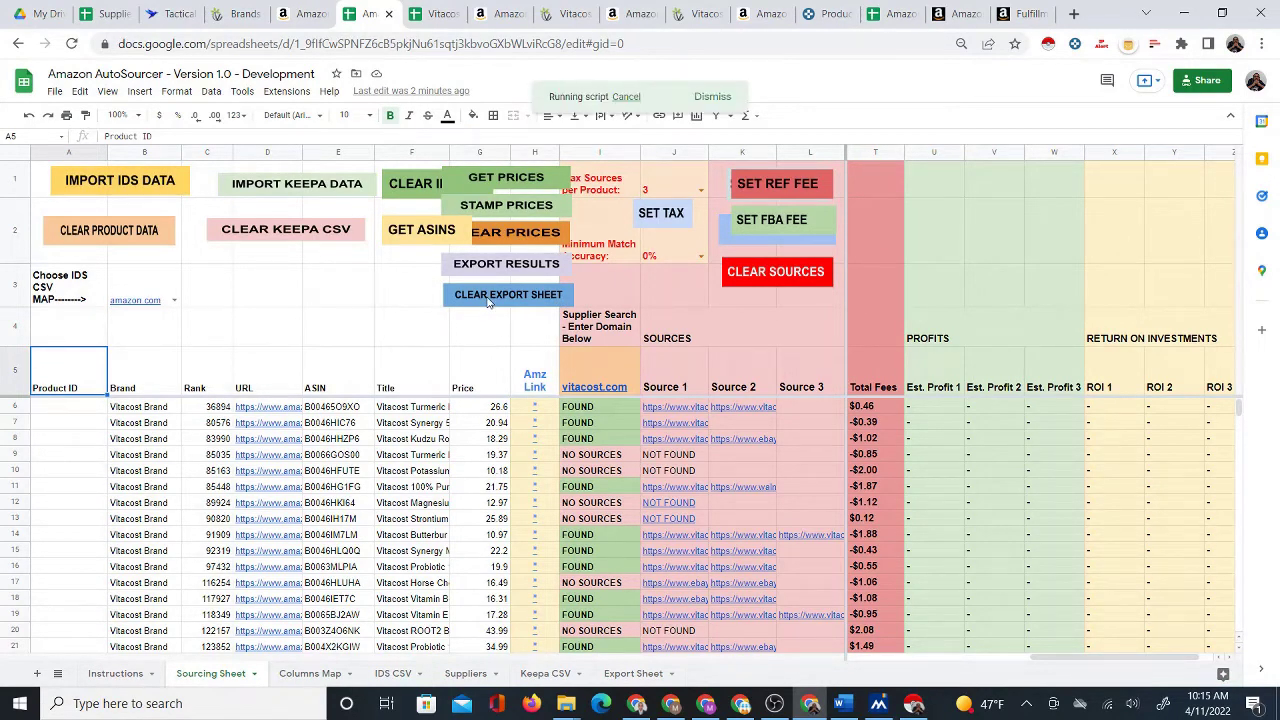
click(632, 673)
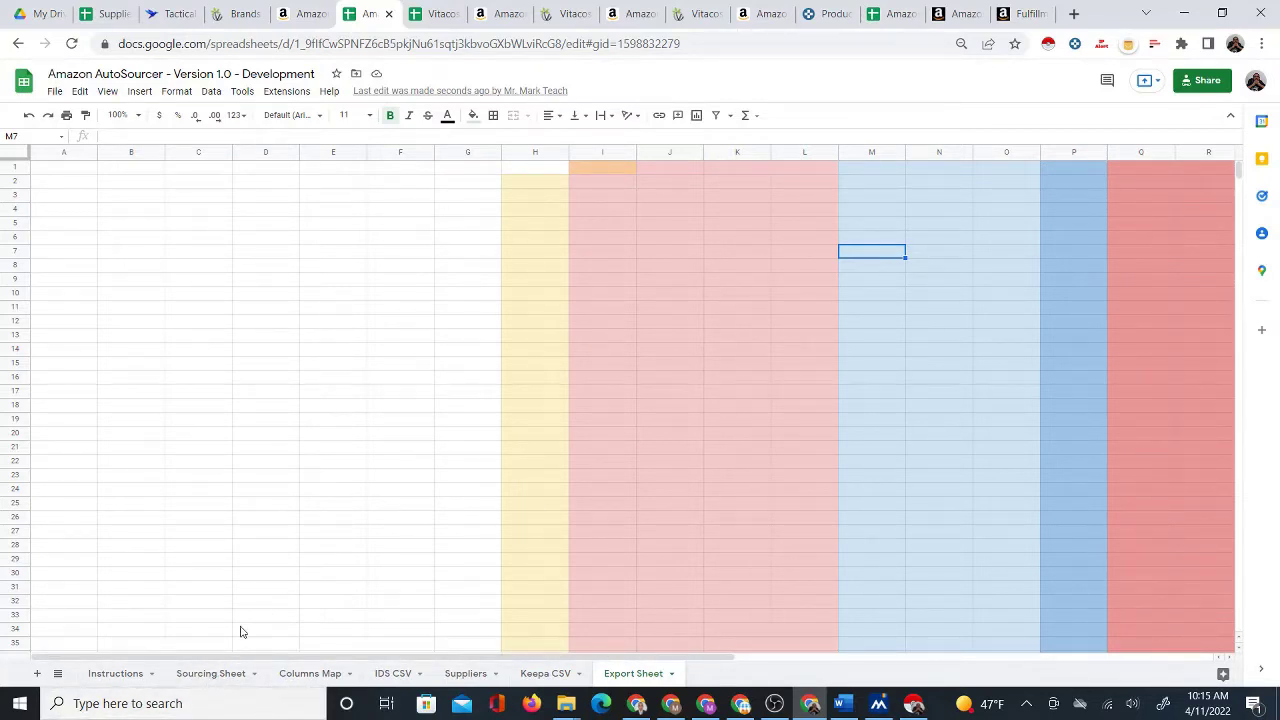
click(210, 673)
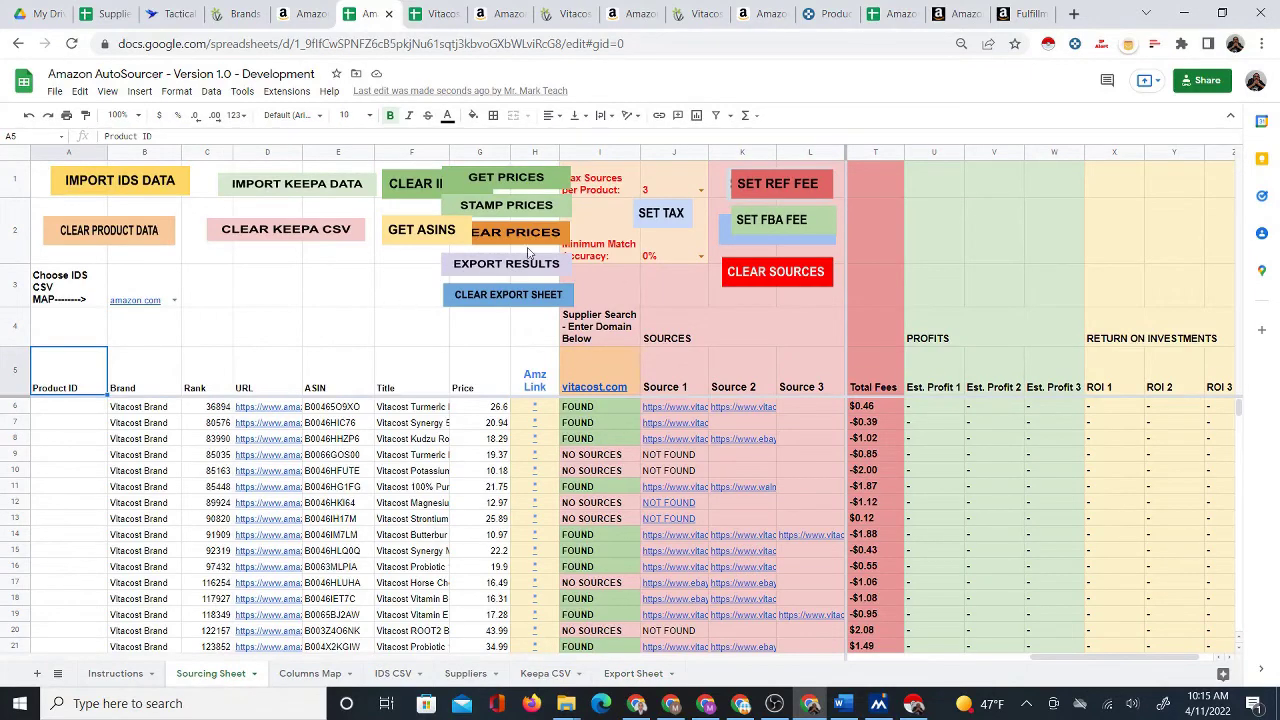
Try to move the SET REF FEE button out of the frozen columns into the Selling Fees section.
click(512, 180)
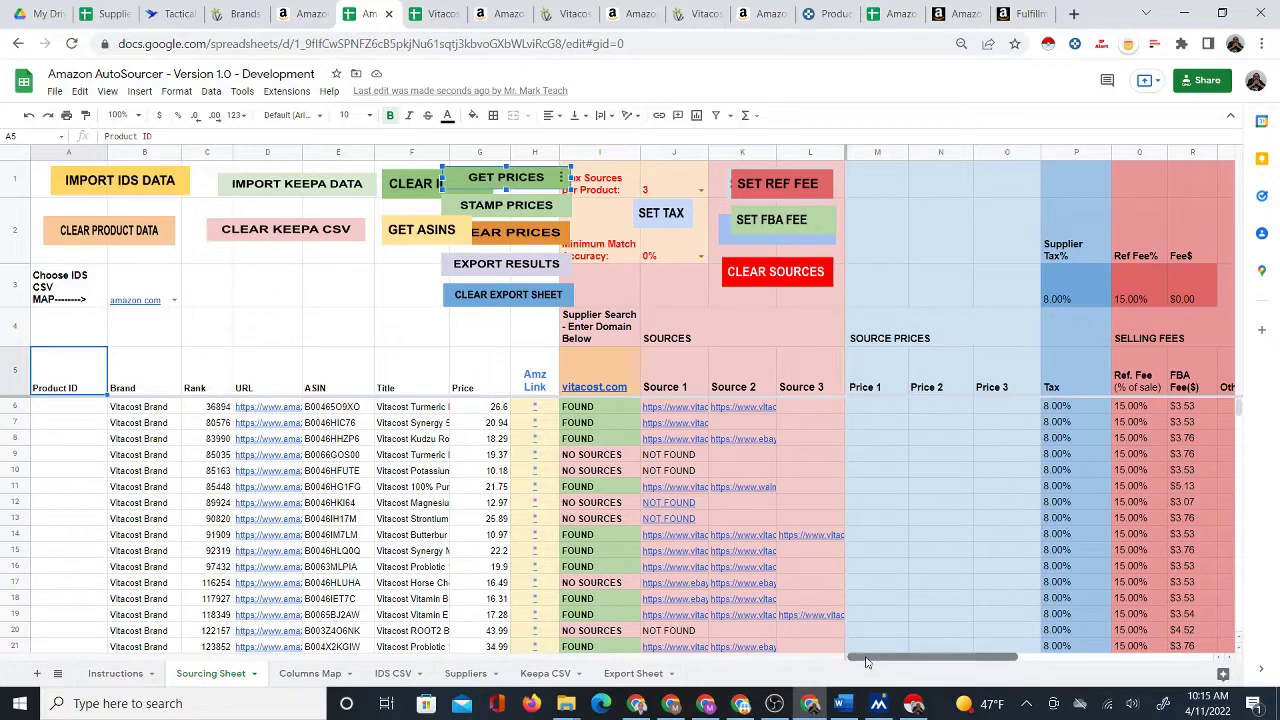
drag(866, 661, 970, 658)
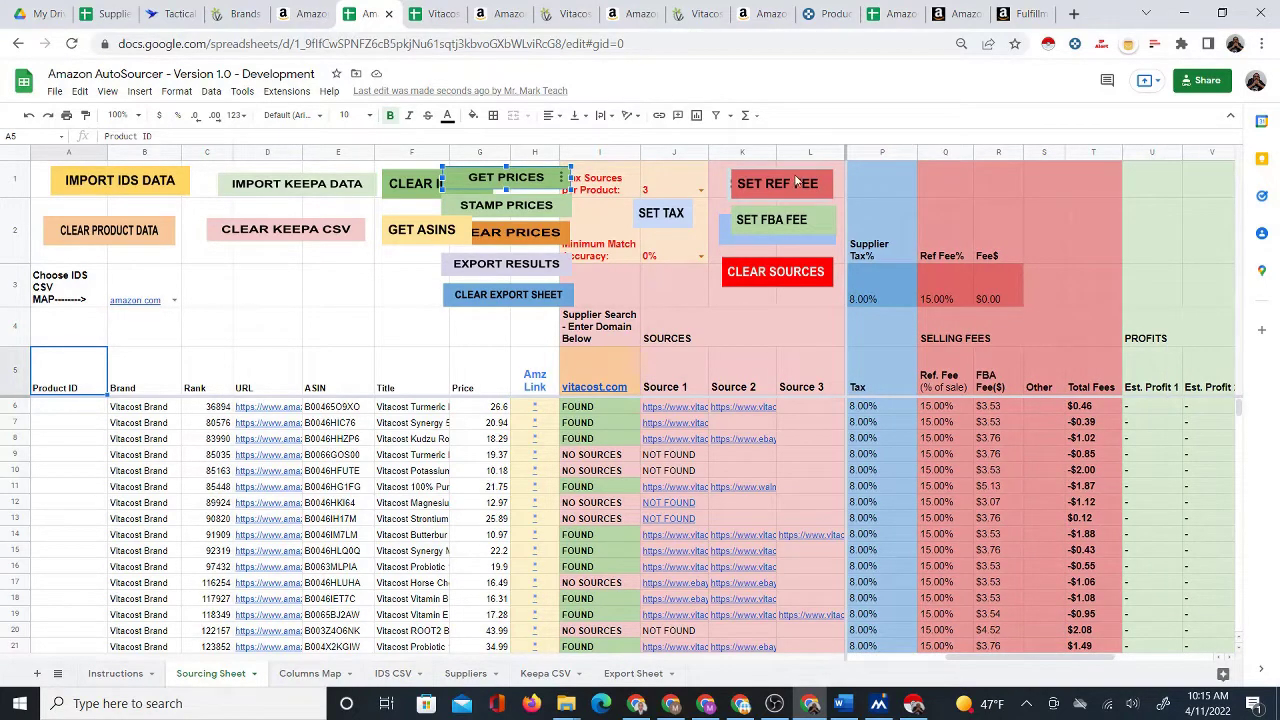
click(795, 180)
mouse_move(786, 181)
mouse_down()
mouse_move(1113, 207)
mouse_move(1202, 183)
mouse_move(1205, 207)
mouse_up()
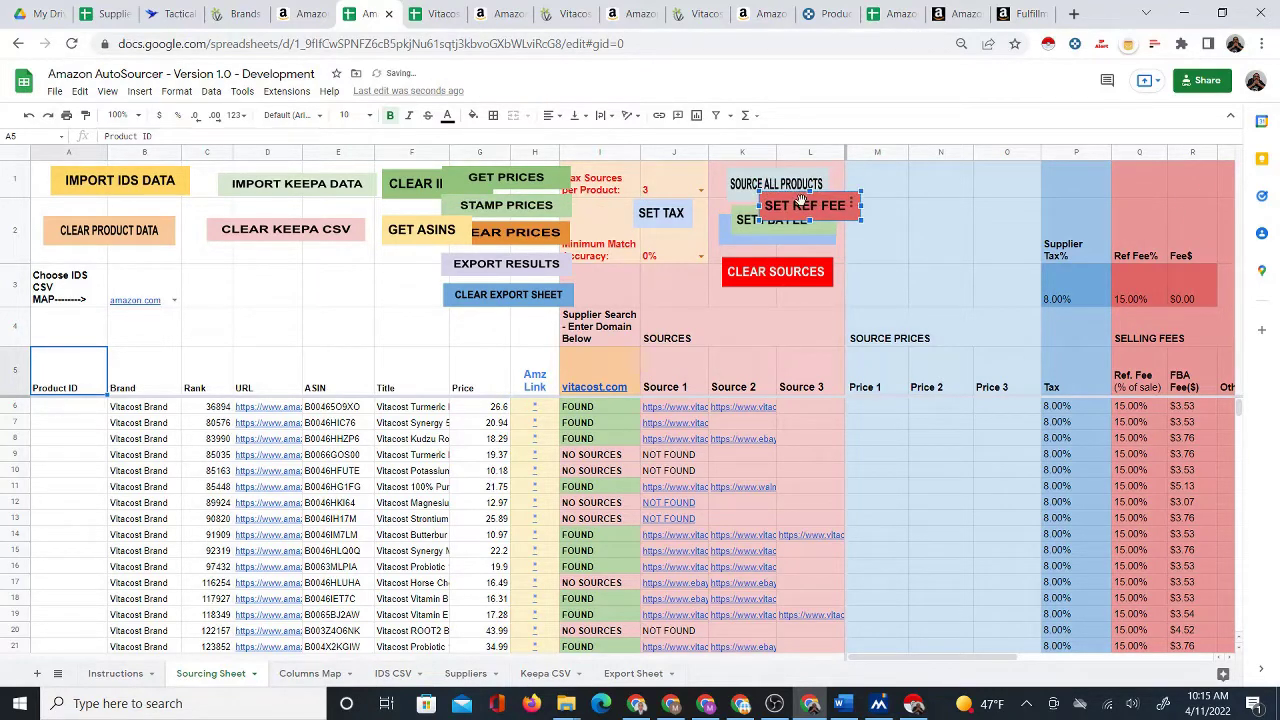
mouse_move(797, 206)
mouse_down()
mouse_move(931, 220)
mouse_move(937, 191)
mouse_up()
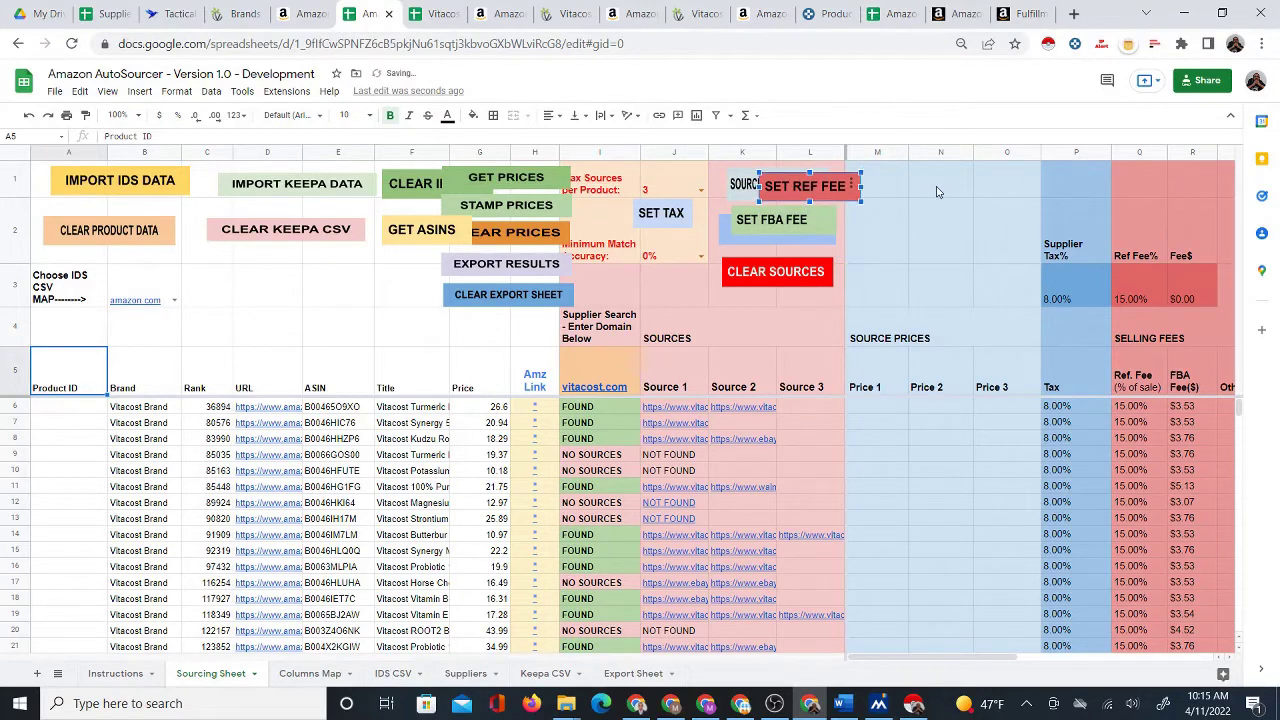
click(787, 388)
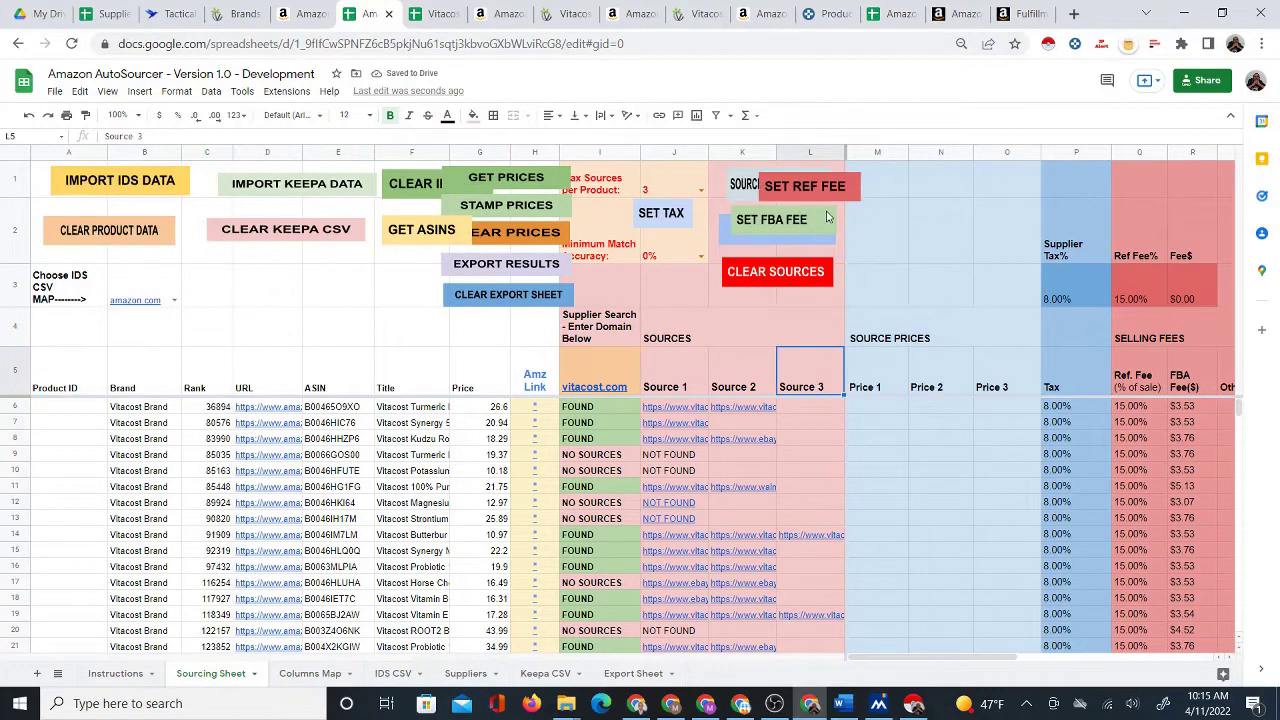
drag(817, 191, 817, 195)
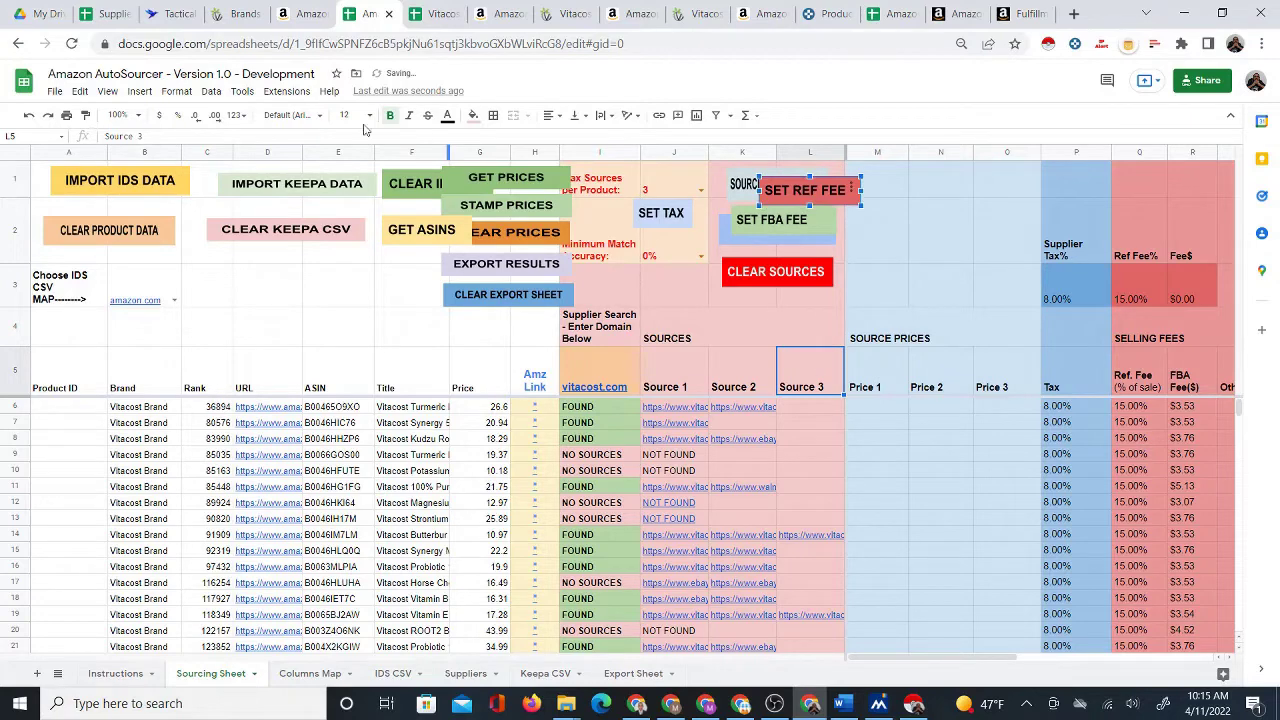
Unfreeze the columns of the Sourcing Sheet and move the SET REF FEE button above the Ref Fee% cell.
click(107, 91)
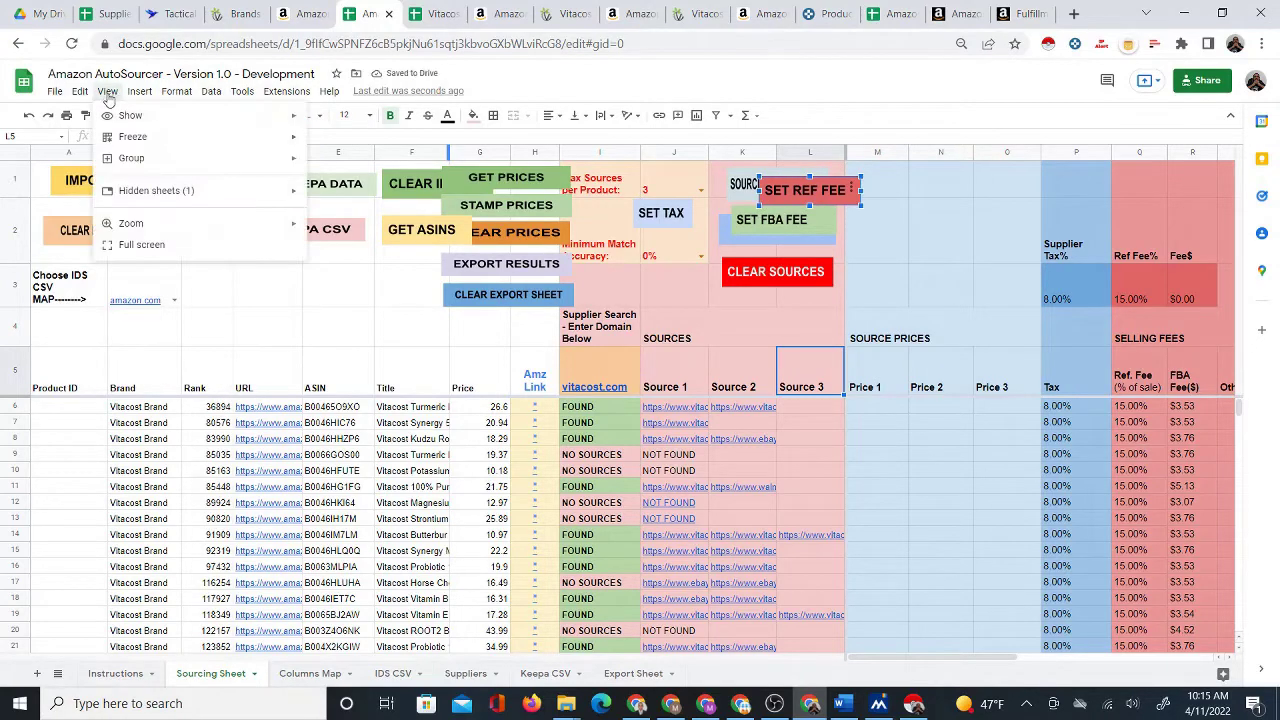
mouse_move(135, 137)
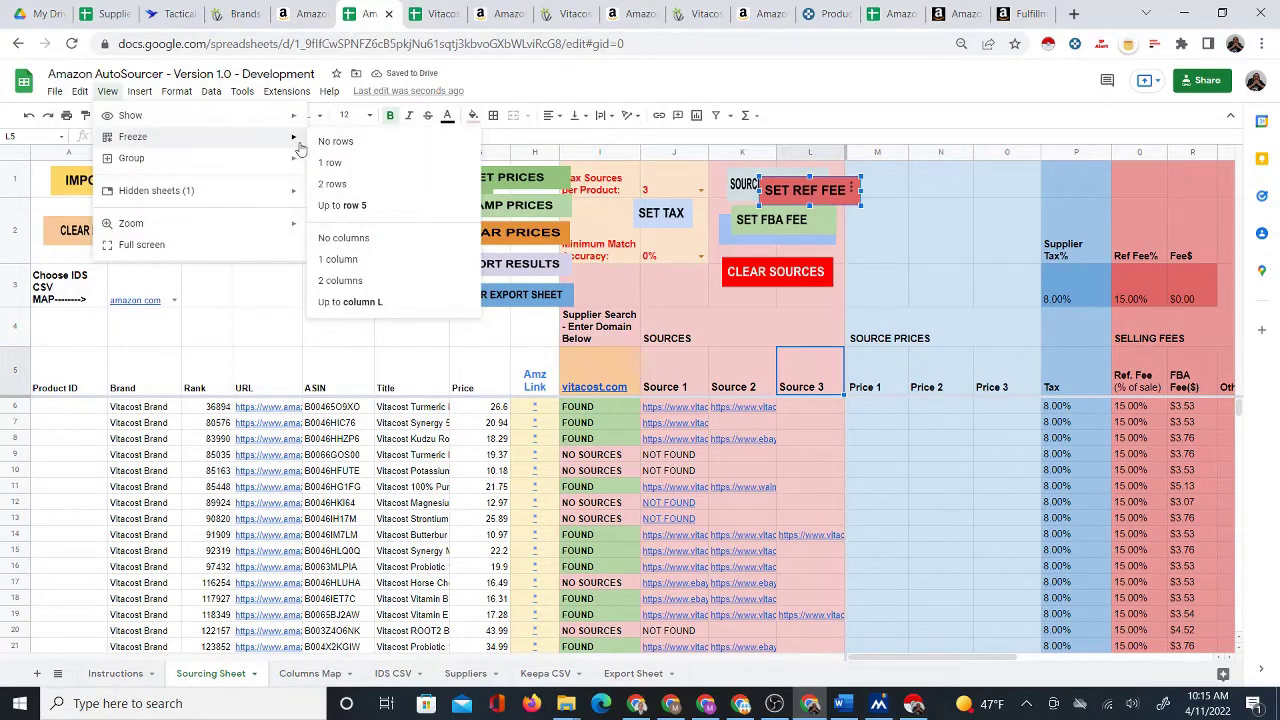
click(382, 238)
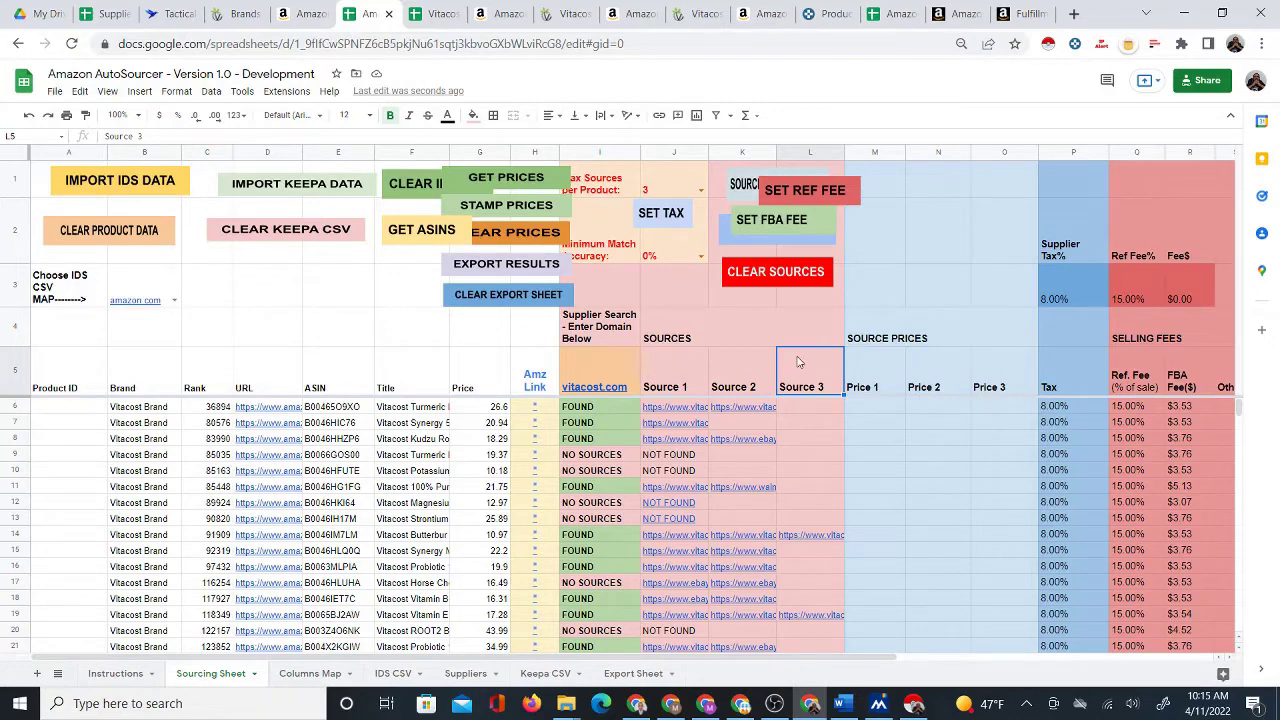
mouse_move(817, 198)
mouse_down()
mouse_move(1140, 202)
mouse_move(1116, 205)
mouse_up()
Move the SET FBA FEE button into the Selling Fees section, just below and beside SET REF FEE.
click(751, 219)
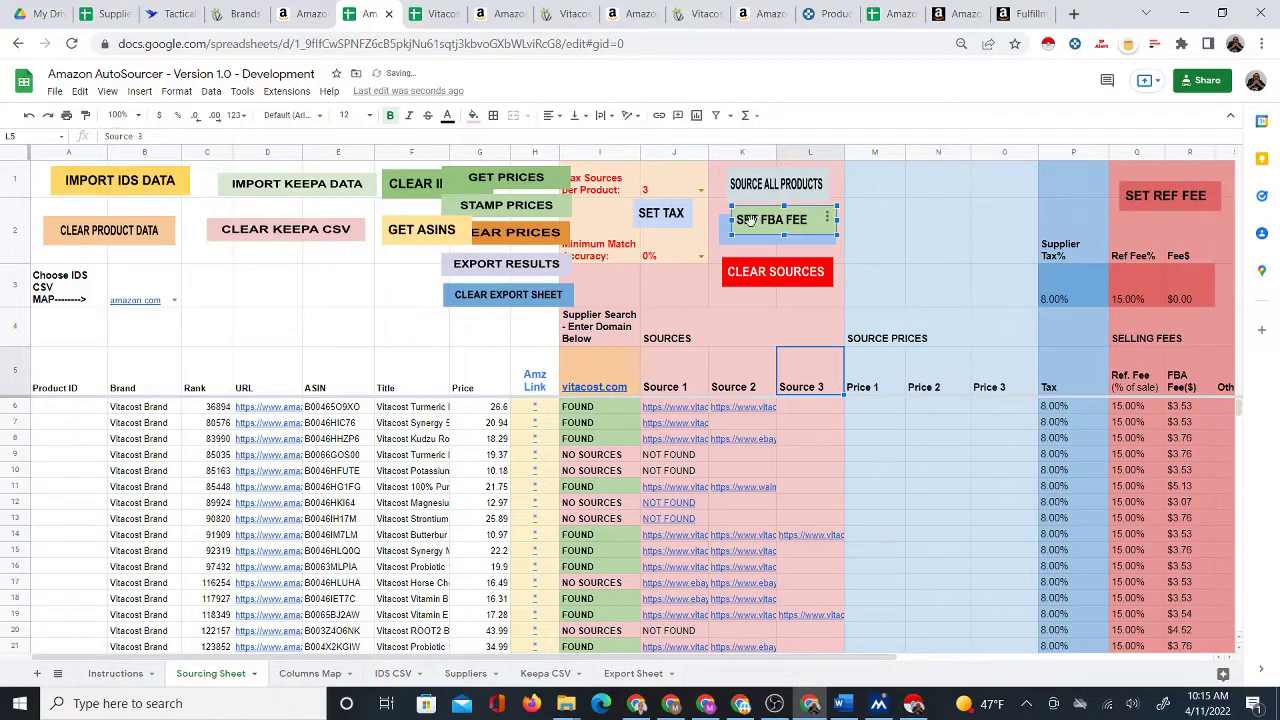
mouse_move(748, 219)
mouse_down()
mouse_move(963, 215)
mouse_move(767, 216)
mouse_up()
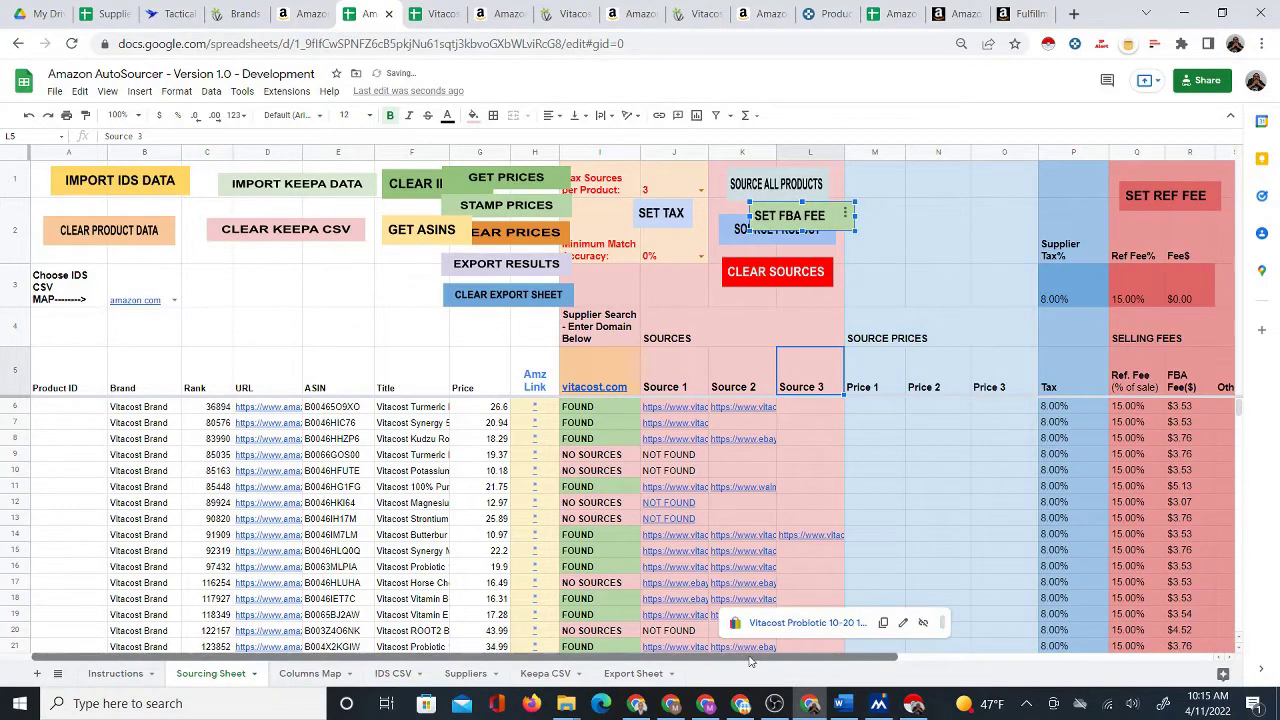
scroll(858, 652, right, 2)
scroll(858, 652, right, 5)
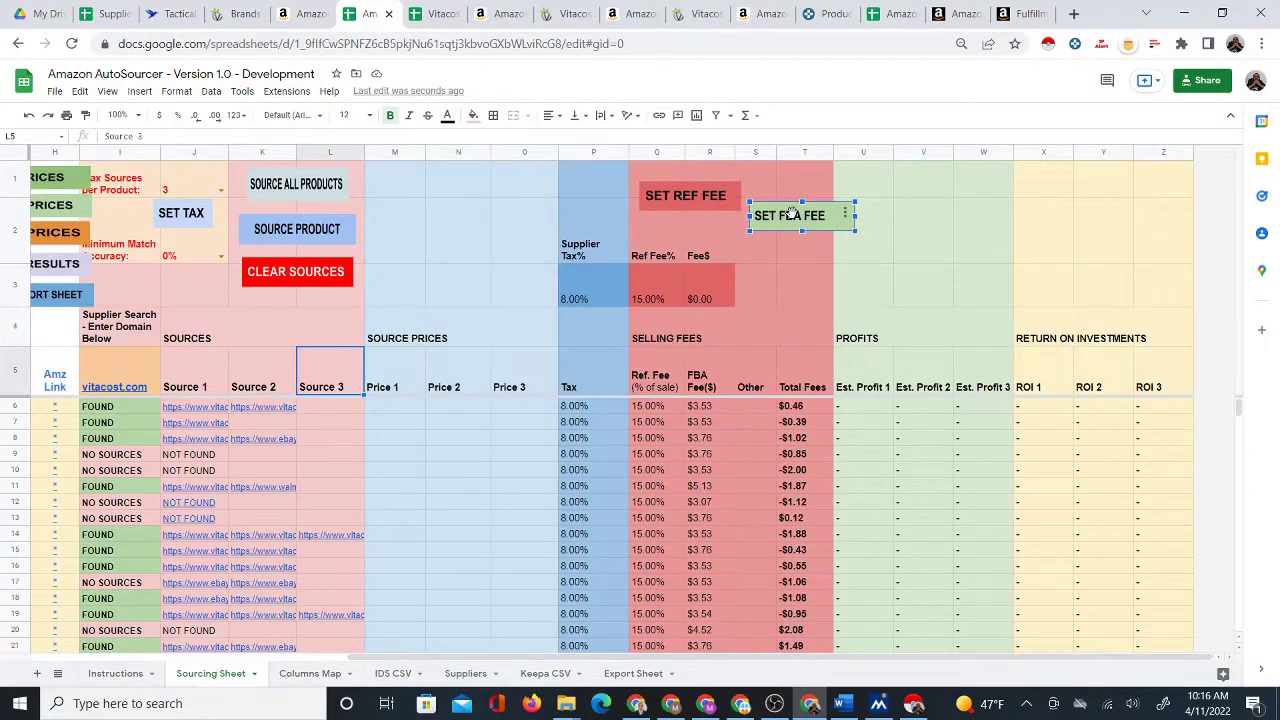
mouse_move(792, 213)
mouse_down()
mouse_move(801, 193)
mouse_move(766, 228)
mouse_up()
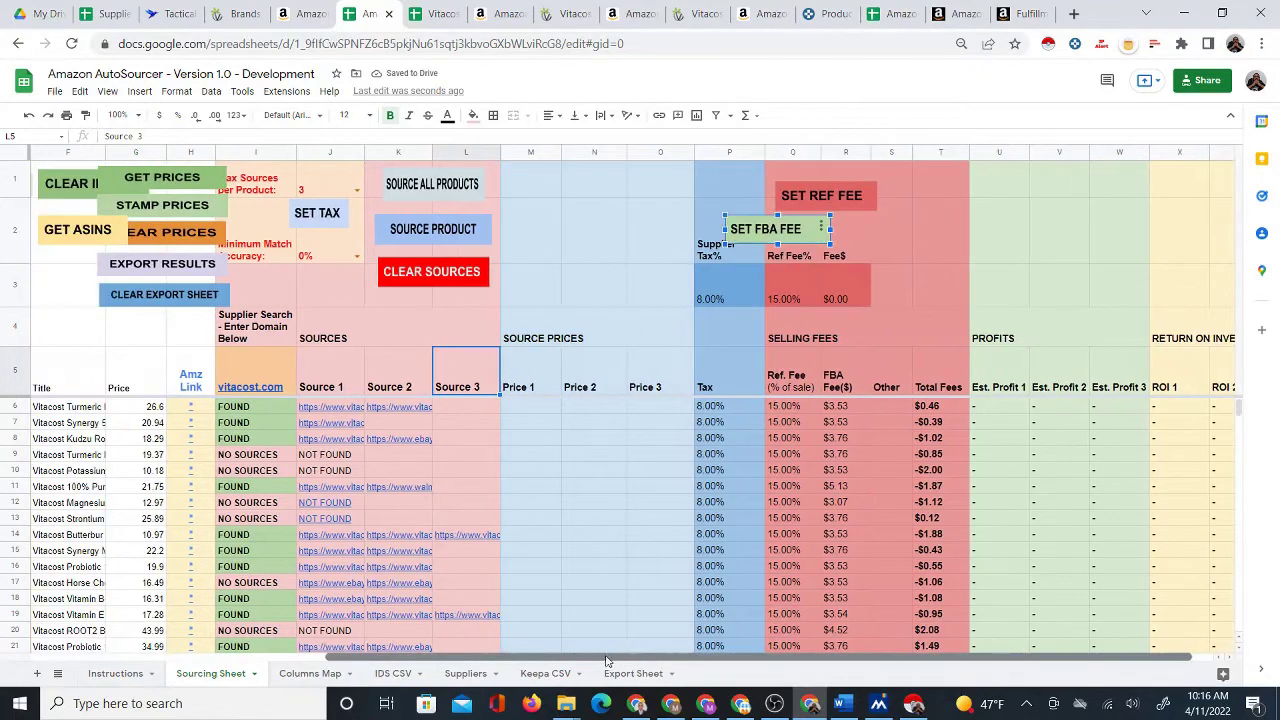
drag(645, 658, 524, 656)
drag(762, 234, 983, 232)
click(826, 221)
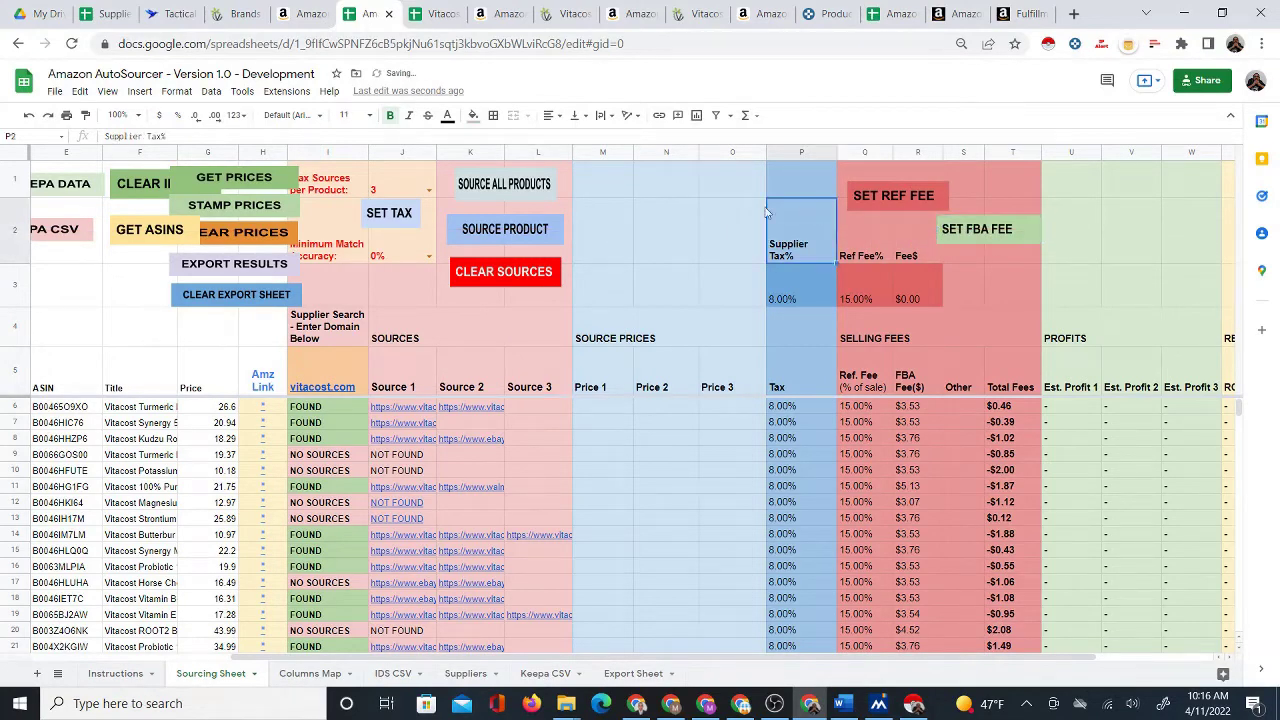
Move the SET TAX button into the tax column, above the Supplier Tax% label.
click(390, 213)
mouse_move(390, 212)
mouse_down()
mouse_move(822, 213)
mouse_move(806, 213)
mouse_up()
click(716, 193)
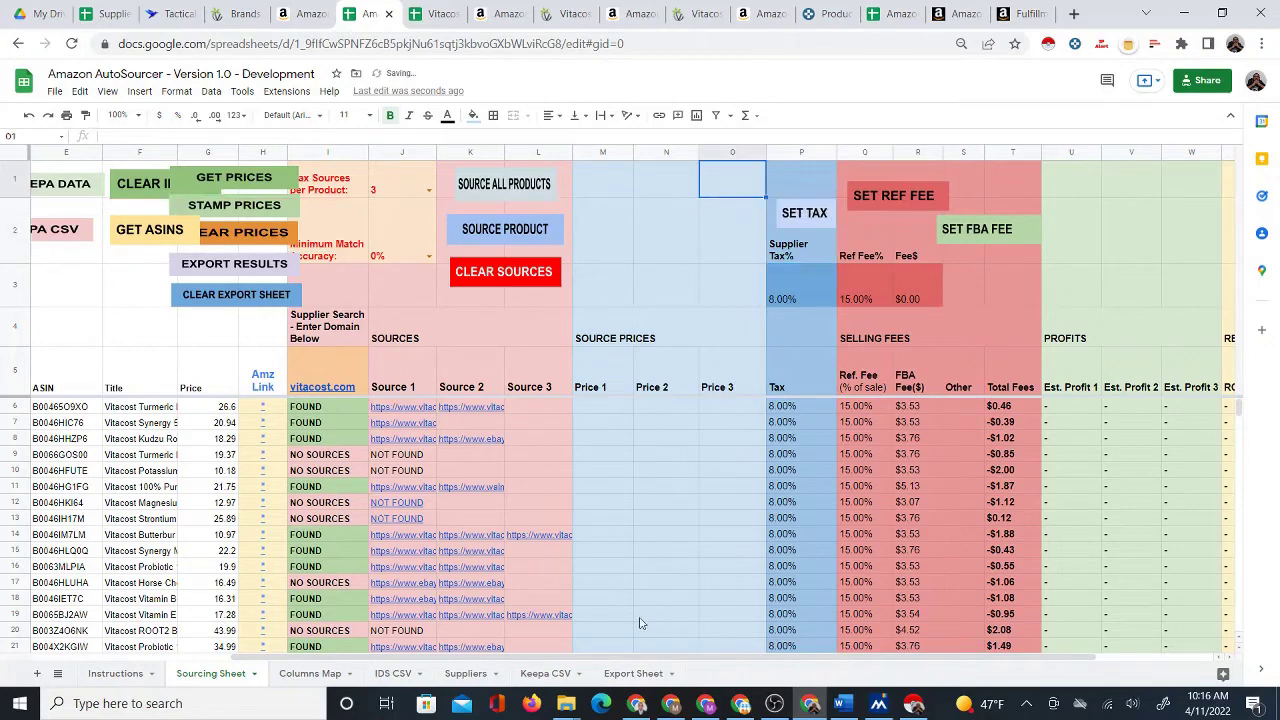
Stack the GET PRICES, STAMP PRICES, CLEAR PRICES, EXPORT RESULTS and CLEAR EXPORT SHEET buttons above the Source Prices columns.
drag(645, 663, 545, 662)
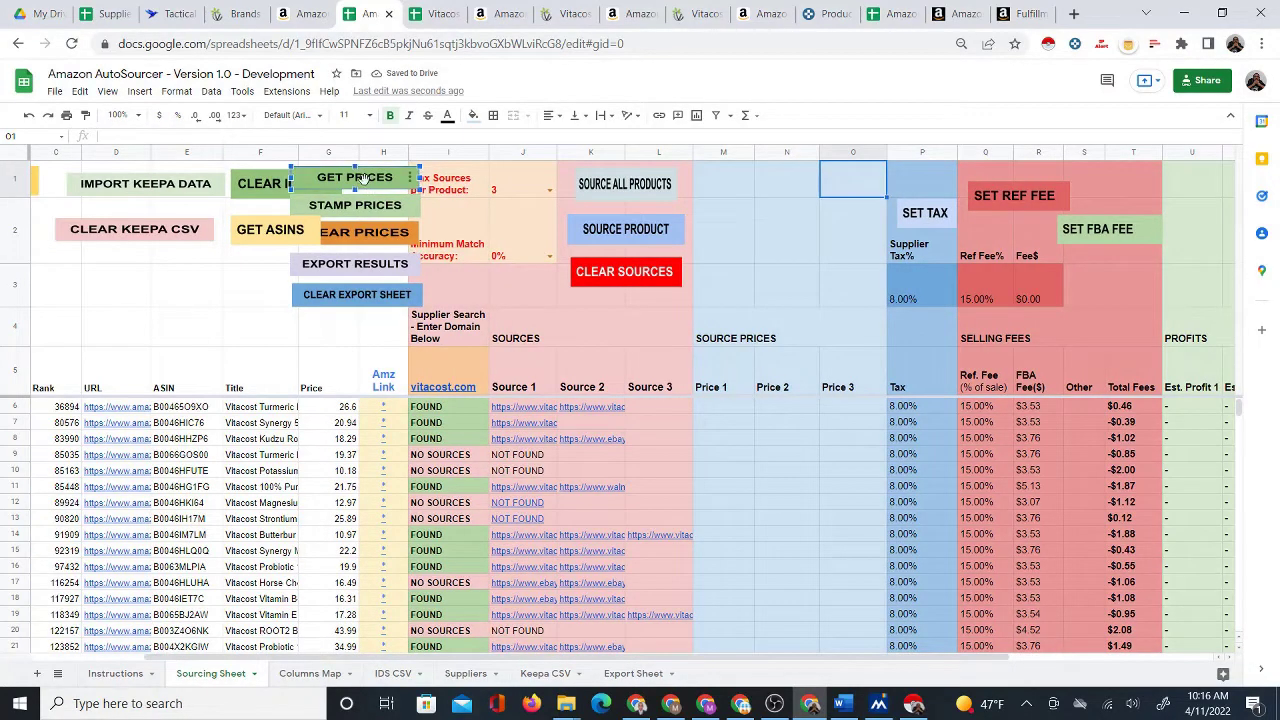
mouse_move(368, 187)
mouse_down()
mouse_move(841, 224)
mouse_move(813, 187)
mouse_move(797, 190)
mouse_up()
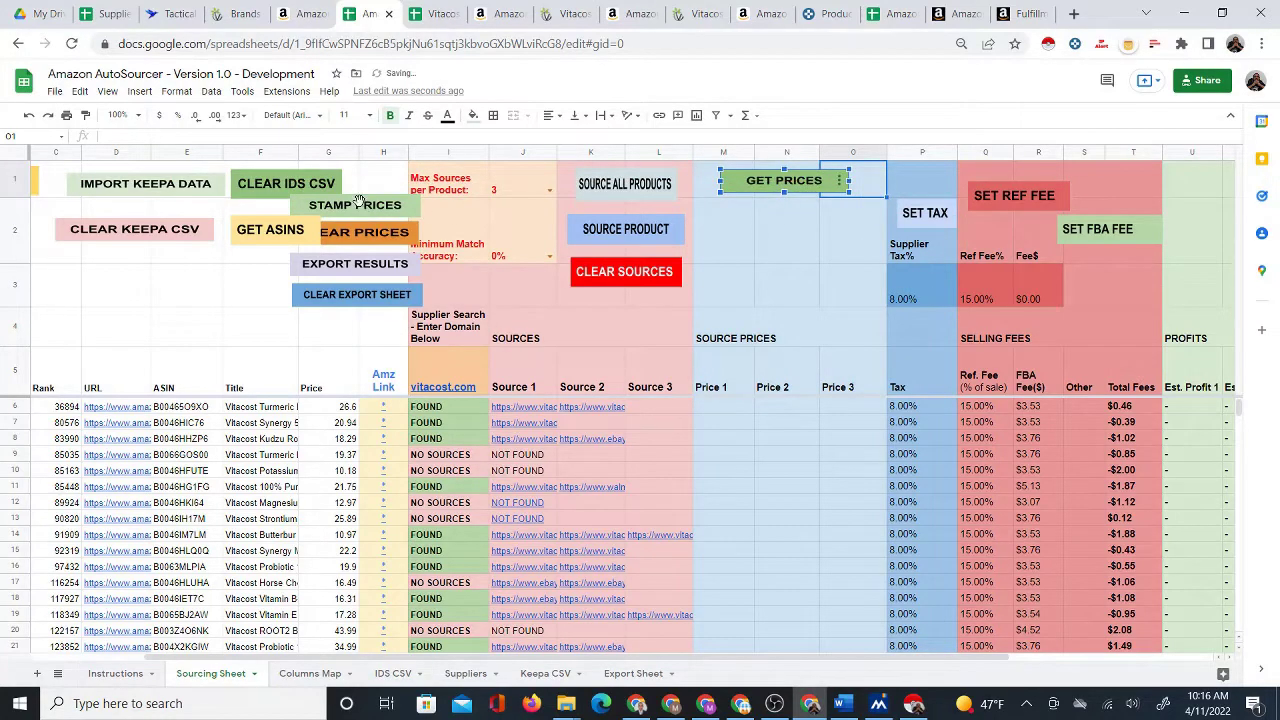
drag(355, 203, 790, 210)
mouse_move(414, 230)
mouse_down()
mouse_move(871, 237)
mouse_move(842, 239)
mouse_up()
mouse_move(360, 278)
mouse_down()
mouse_move(739, 290)
mouse_move(790, 275)
mouse_up()
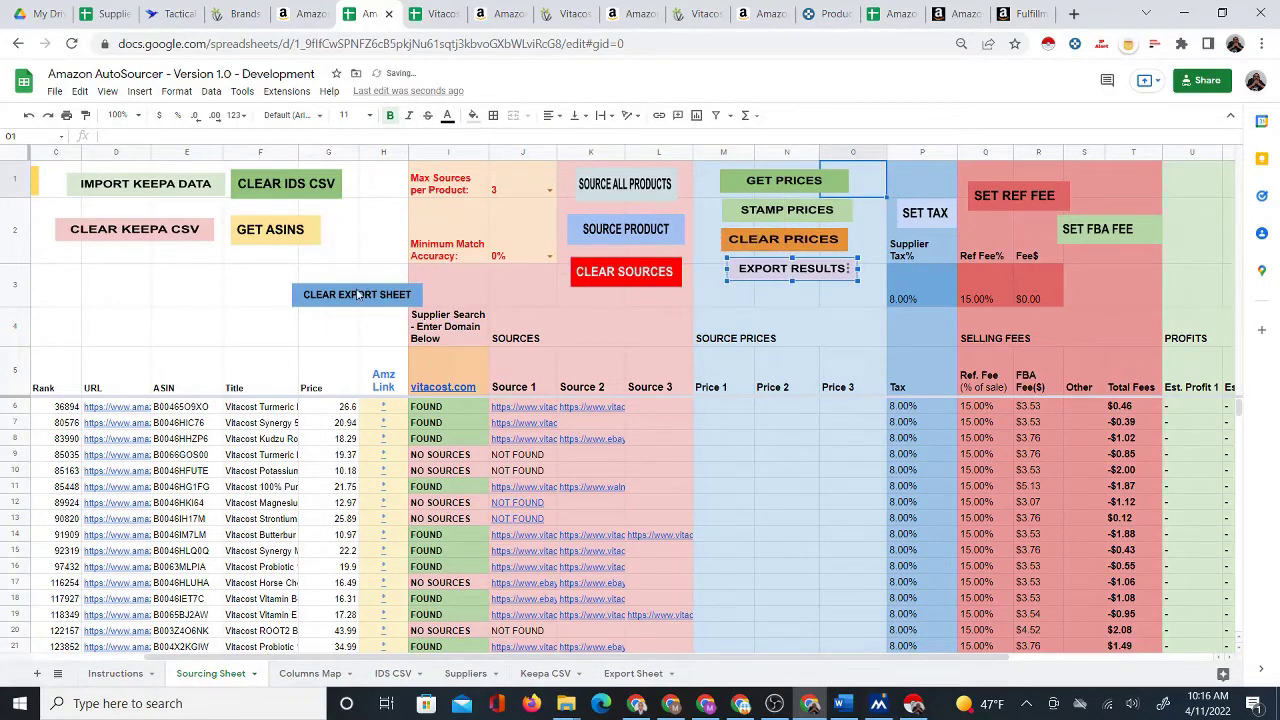
mouse_move(358, 294)
mouse_down()
mouse_move(795, 300)
mouse_move(782, 303)
mouse_up()
click(705, 260)
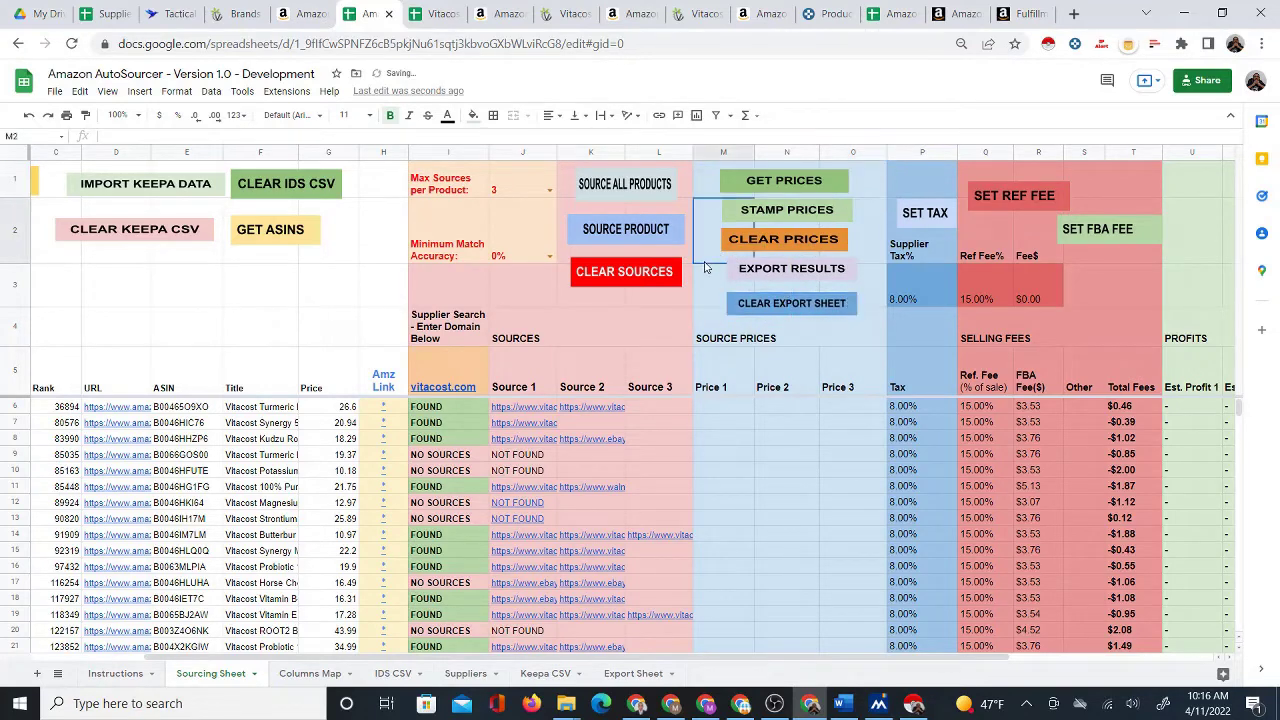
Return to the sheet's first columns and check the rearranged buttons.
click(735, 410)
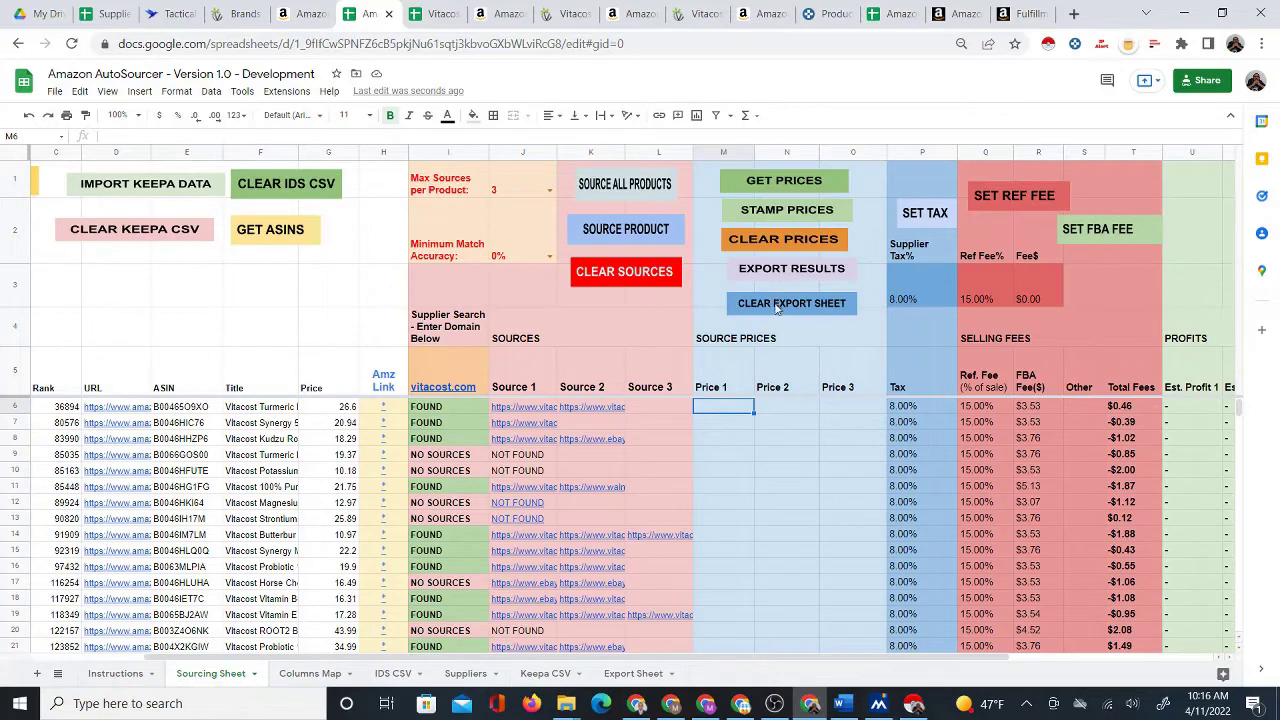
click(232, 322)
key(Left)
key(Left)
key(Left)
key(Left)
key(Left)
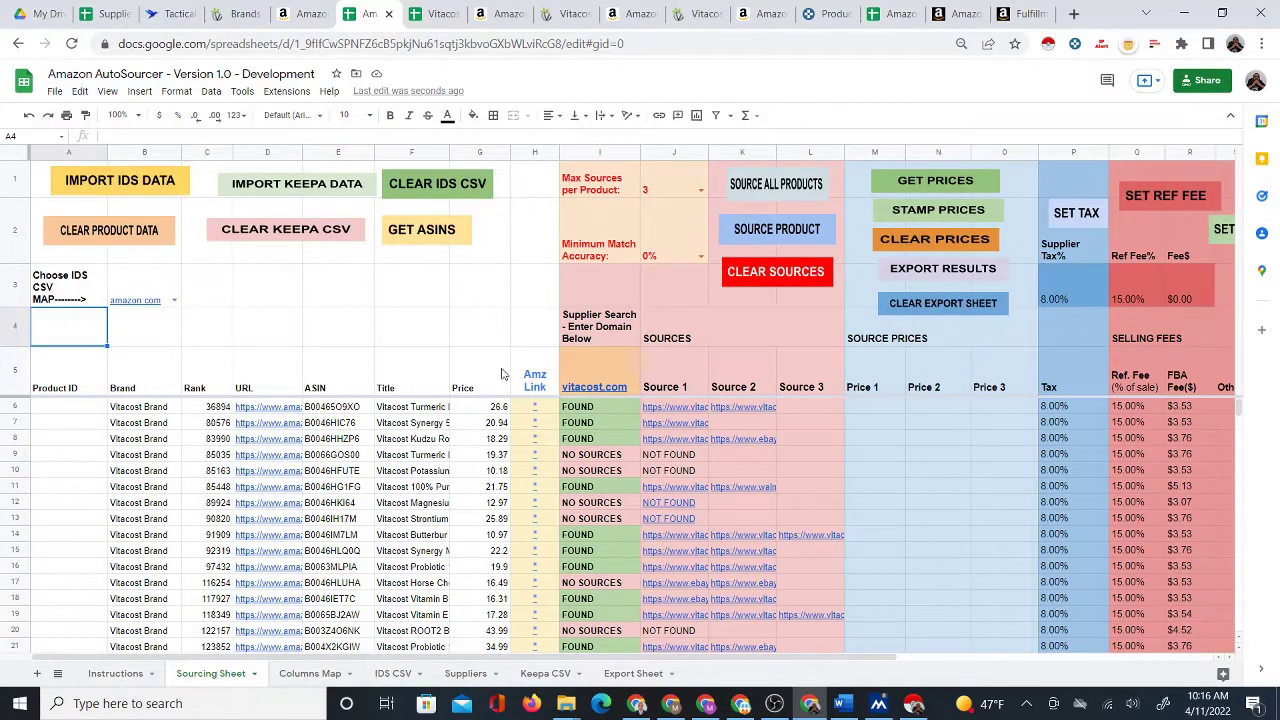
Select the first product's Price 1 cell and look through the product rows' sources and price columns.
click(893, 409)
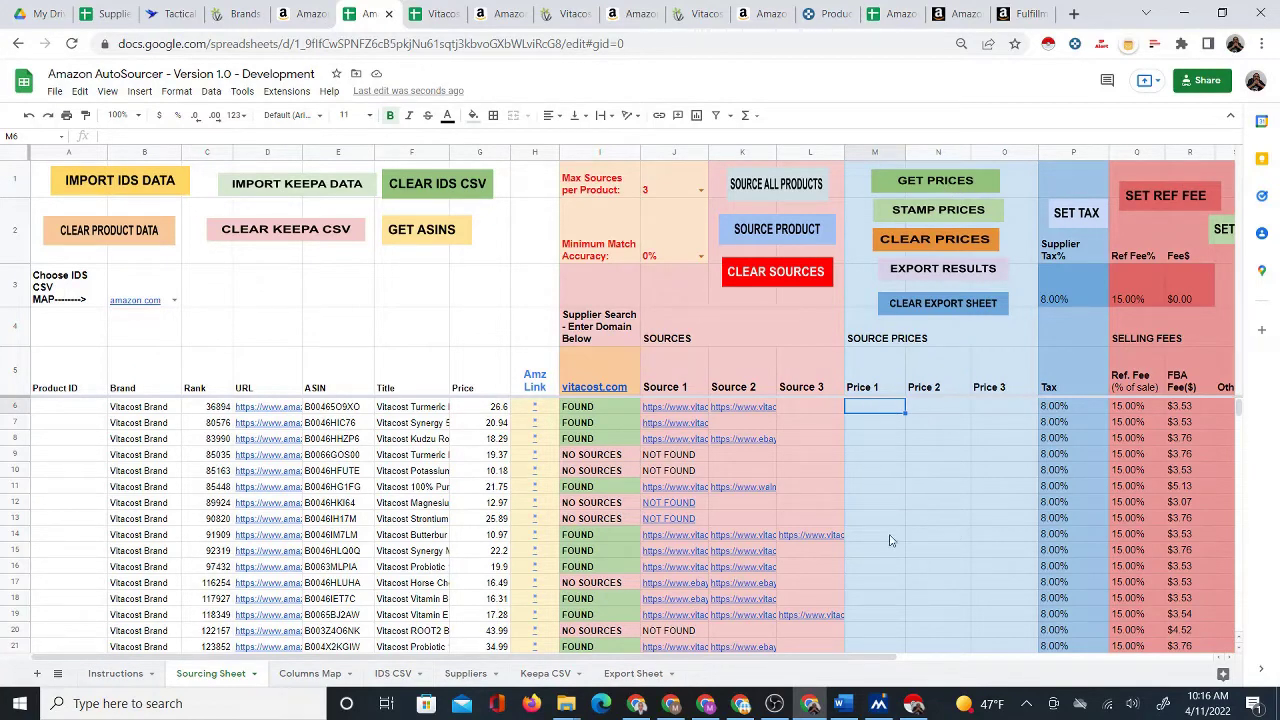
scroll(897, 540, down, 2)
scroll(922, 528, down, 9)
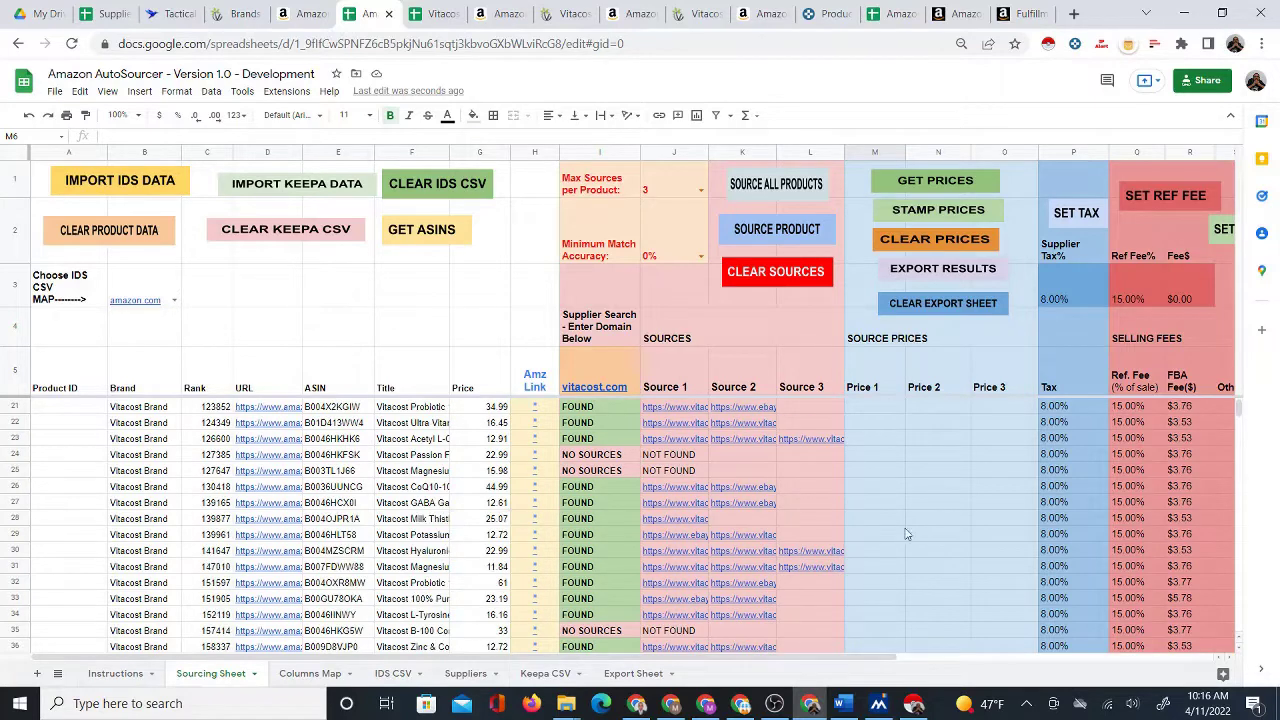
scroll(907, 538, down, 9)
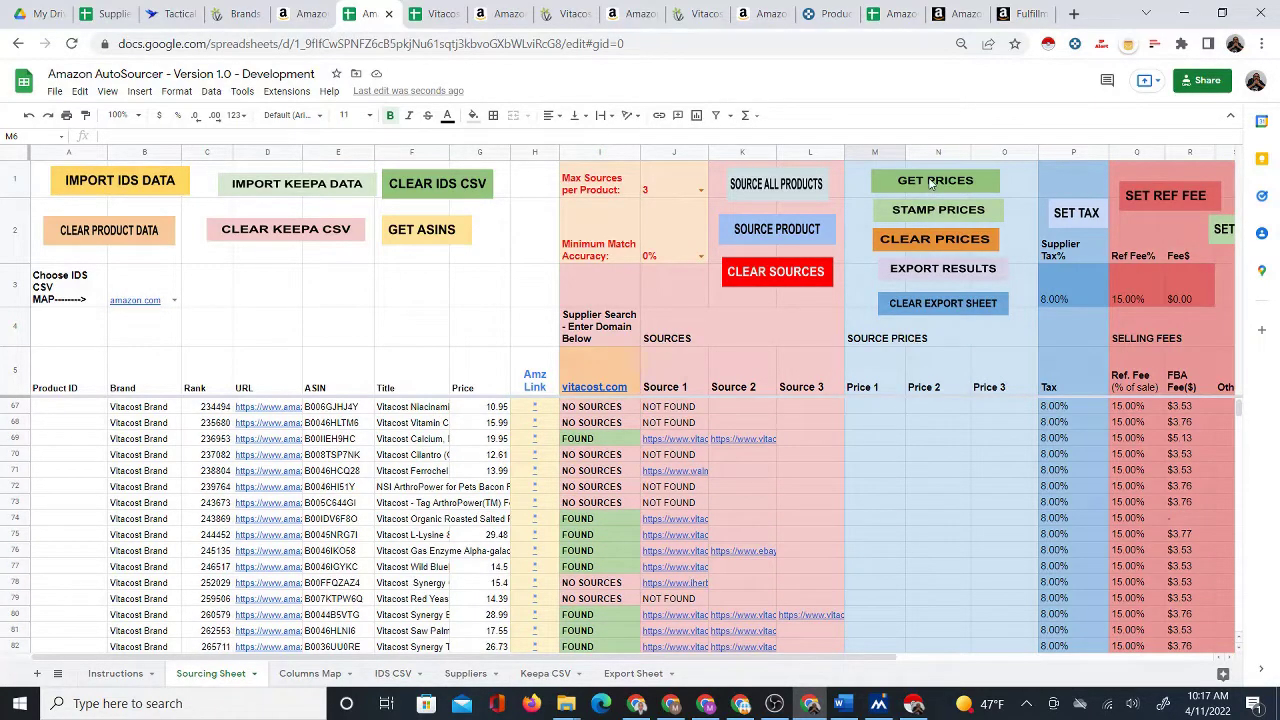
scroll(902, 499, up, 14)
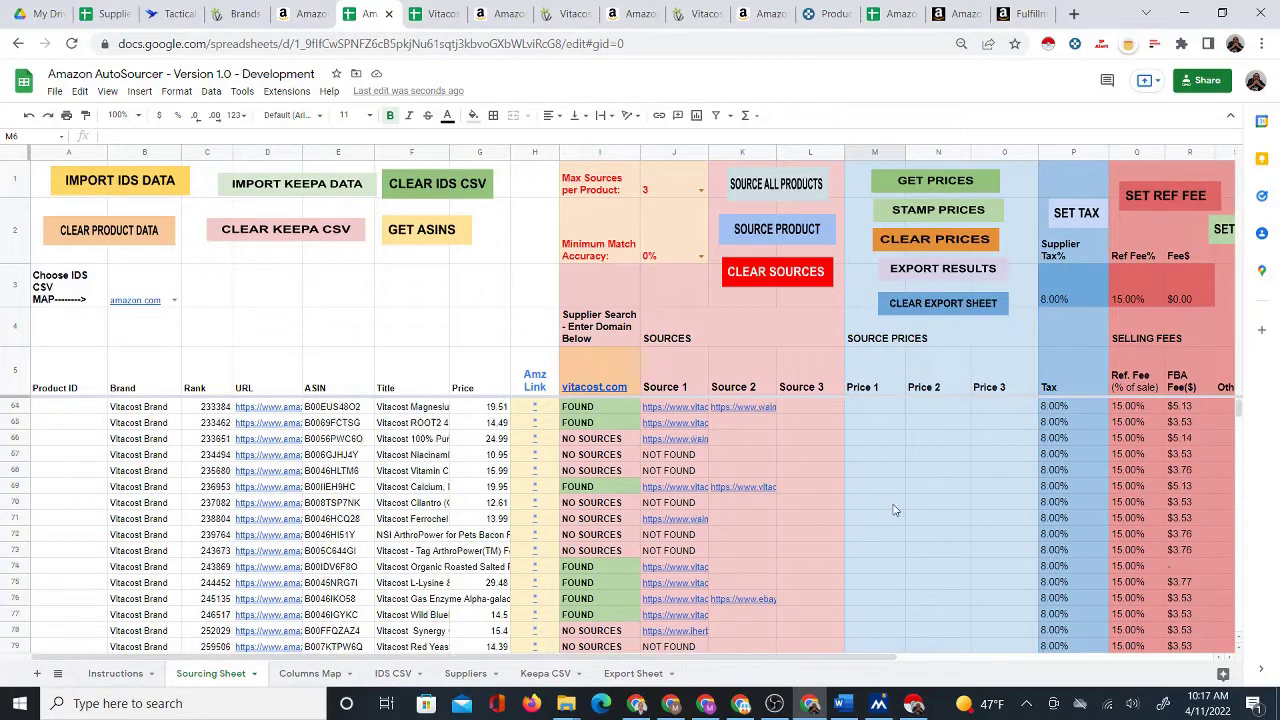
Move the SET FBA FEE button slightly lower in the Selling Fees area, beneath the SET REF FEE button.
scroll(899, 505, up, 7)
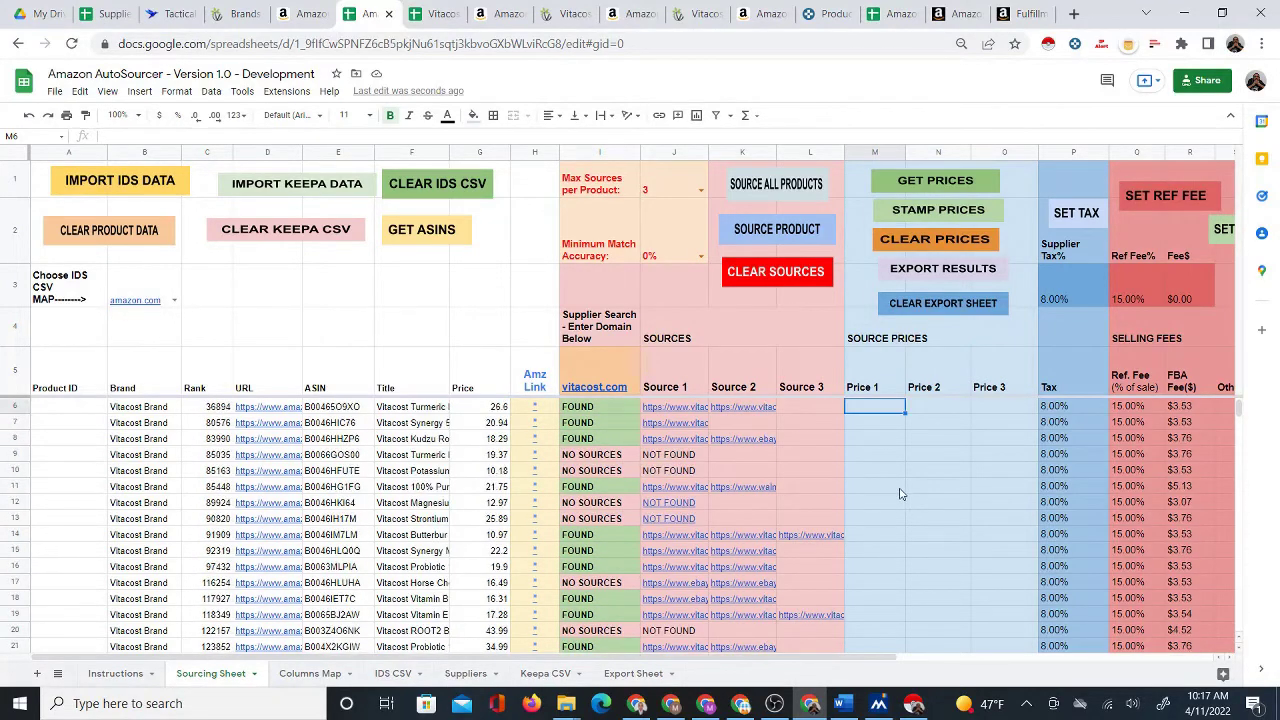
click(880, 456)
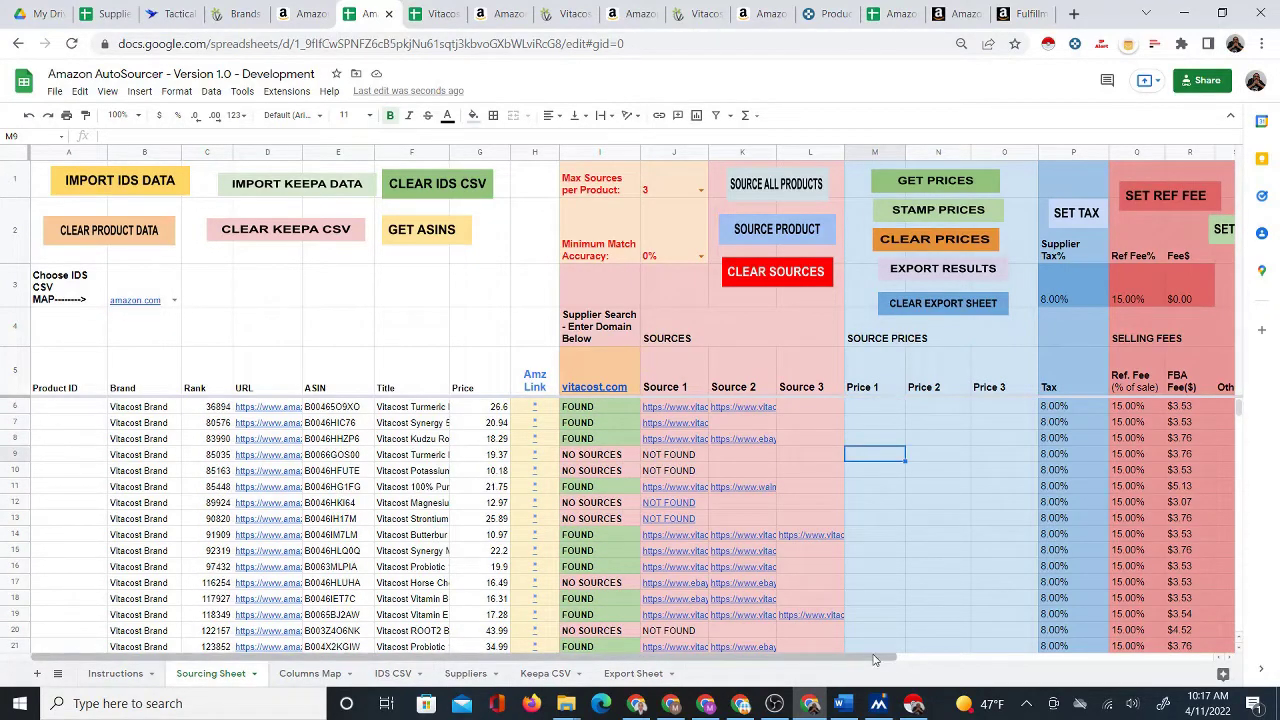
drag(898, 657, 1145, 648)
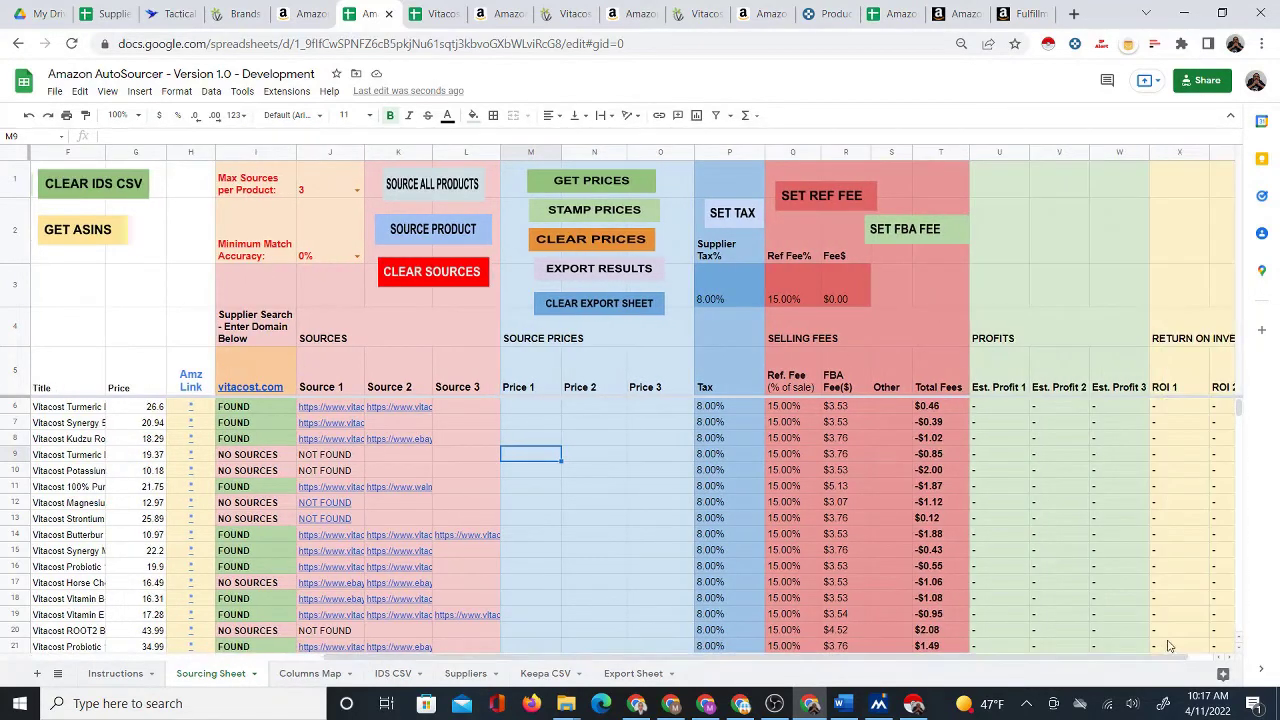
click(894, 230)
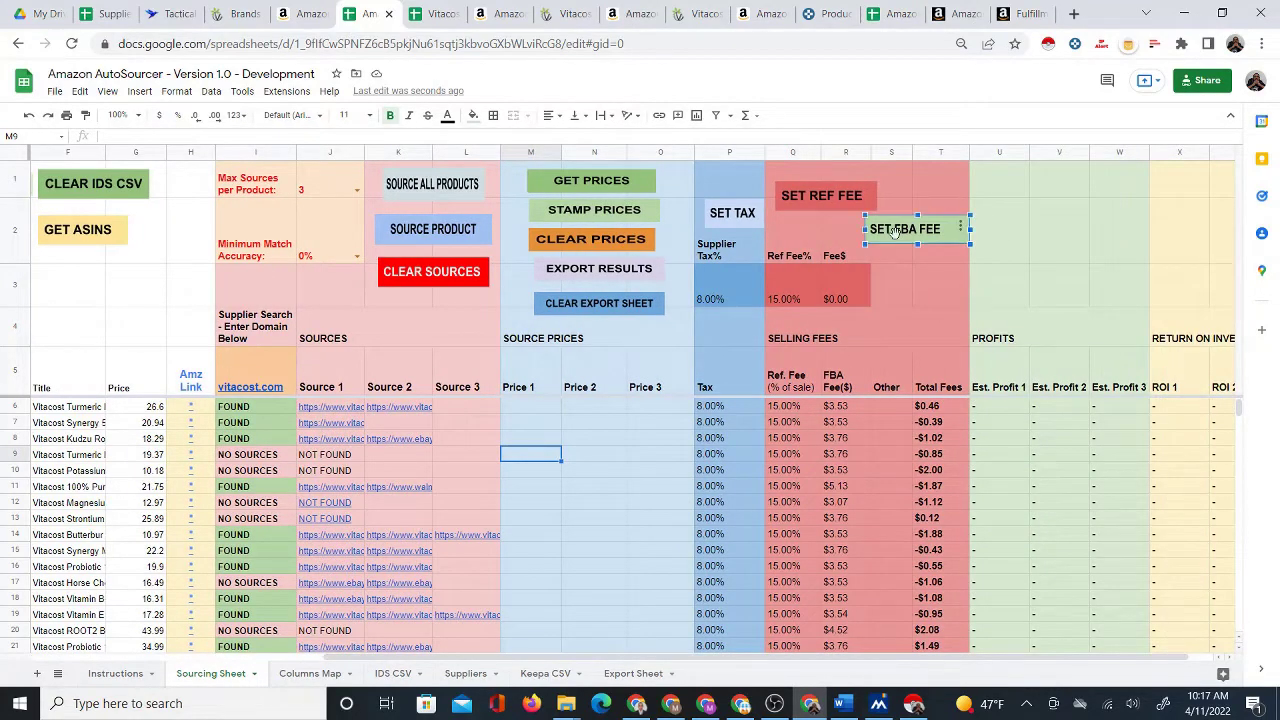
drag(894, 230, 878, 233)
mouse_move(876, 232)
mouse_down()
mouse_move(906, 252)
mouse_move(908, 309)
mouse_move(921, 246)
mouse_up()
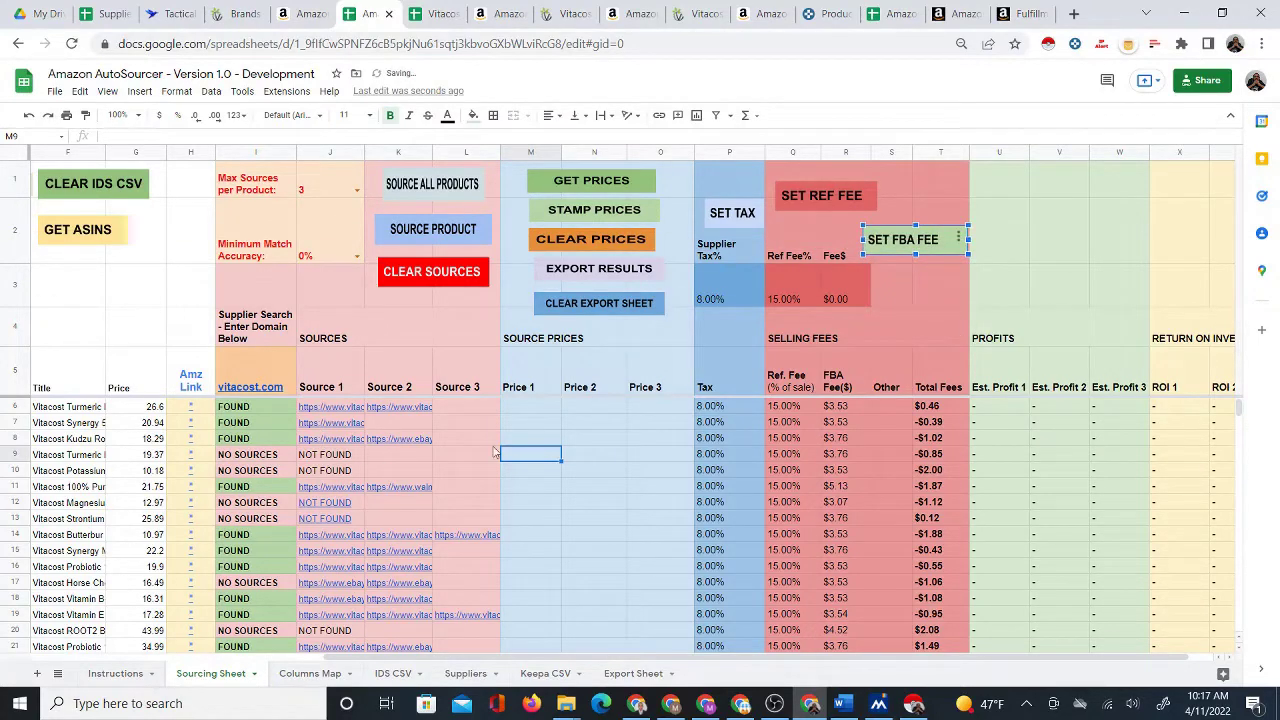
Go back along the first product row to its Product ID cell and review the header buttons and empty price columns.
click(548, 410)
key(Left)
key(Left)
key(Left)
key(Left)
key(Left)
key(Left)
key(Left)
key(Left)
key(Left)
key(Left)
key(Left)
key(Left)
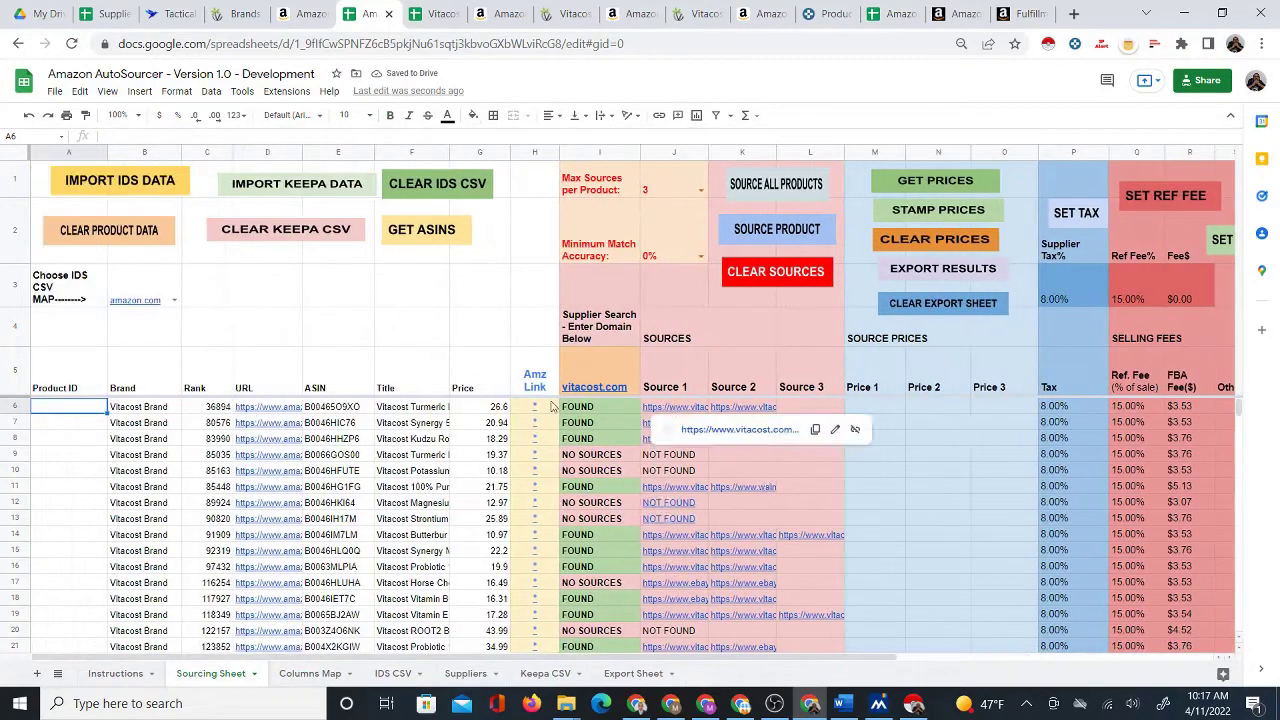
click(903, 411)
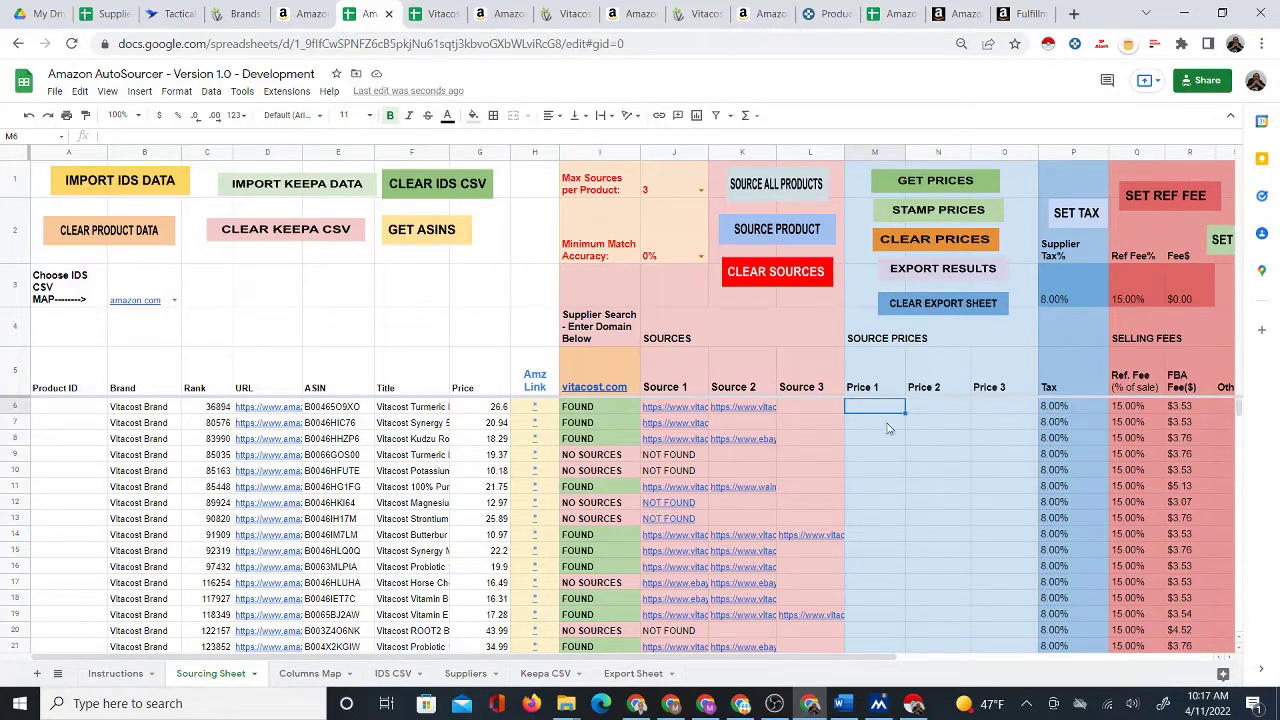
click(284, 290)
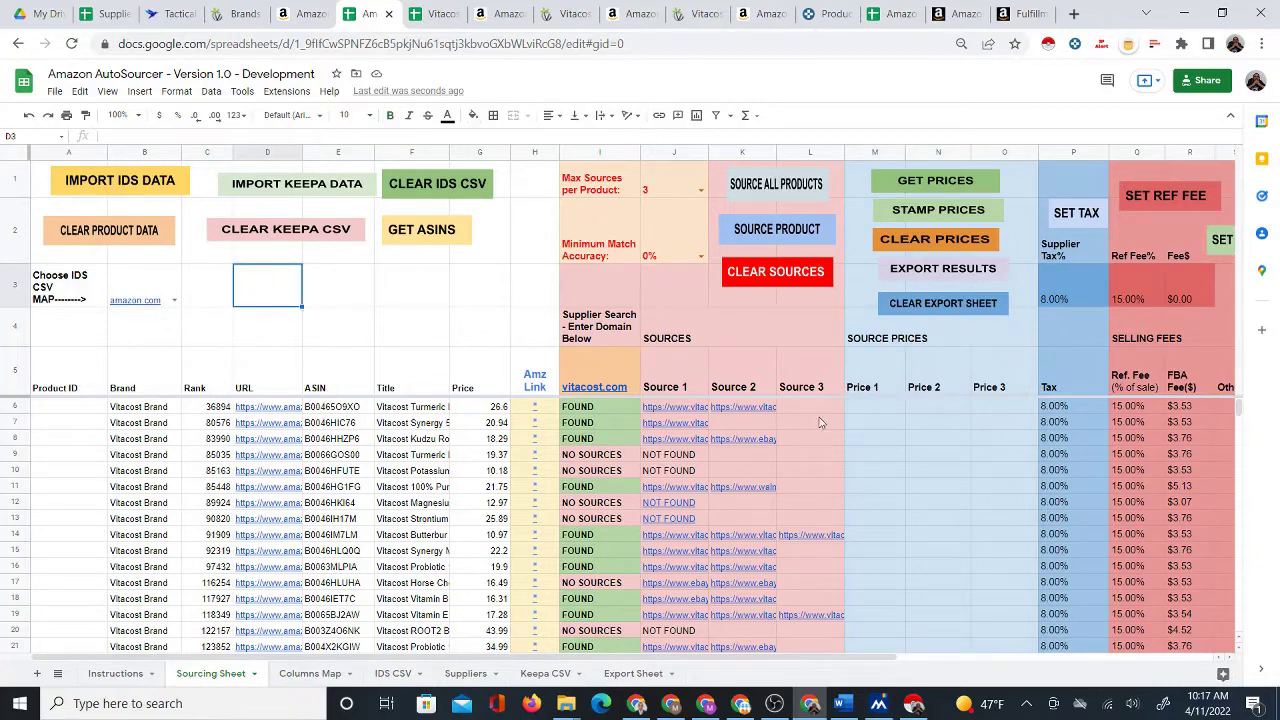
Select the Price 1 to Price 3 cells of rows 6 to 19 and look through the product rows' sources and prices.
drag(877, 411, 997, 612)
scroll(915, 560, down, 3)
scroll(913, 540, down, 5)
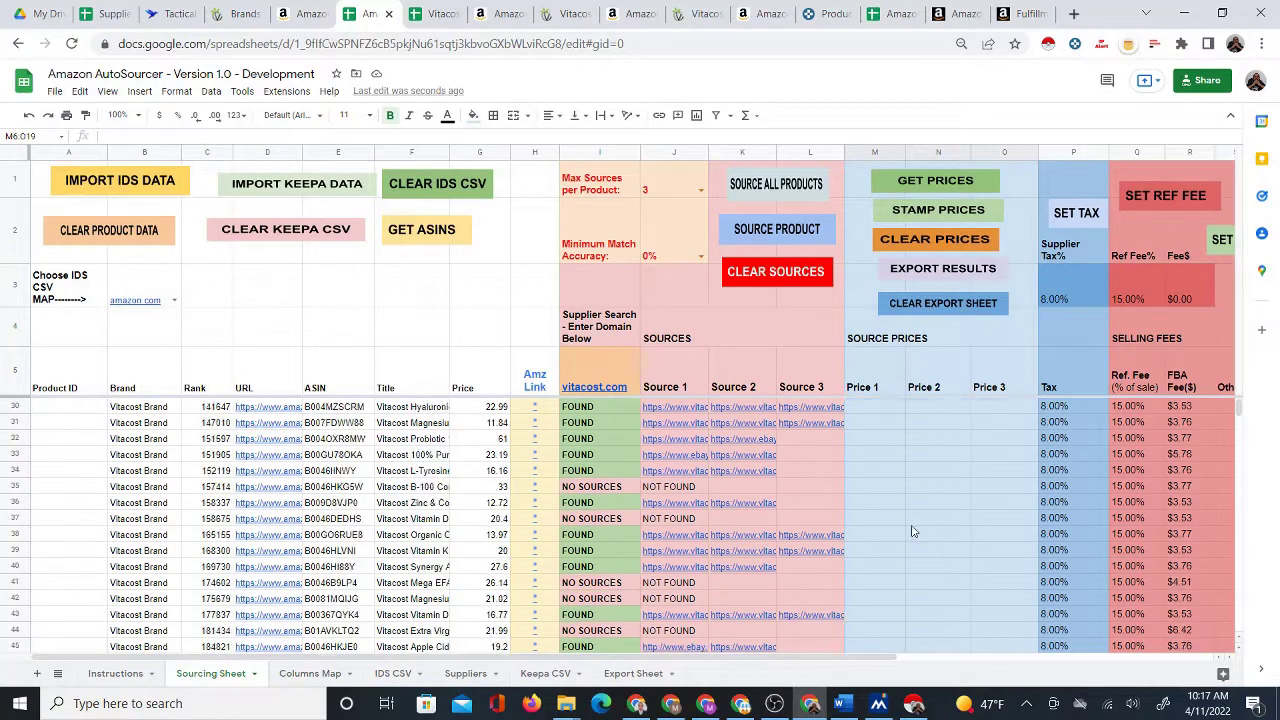
click(881, 453)
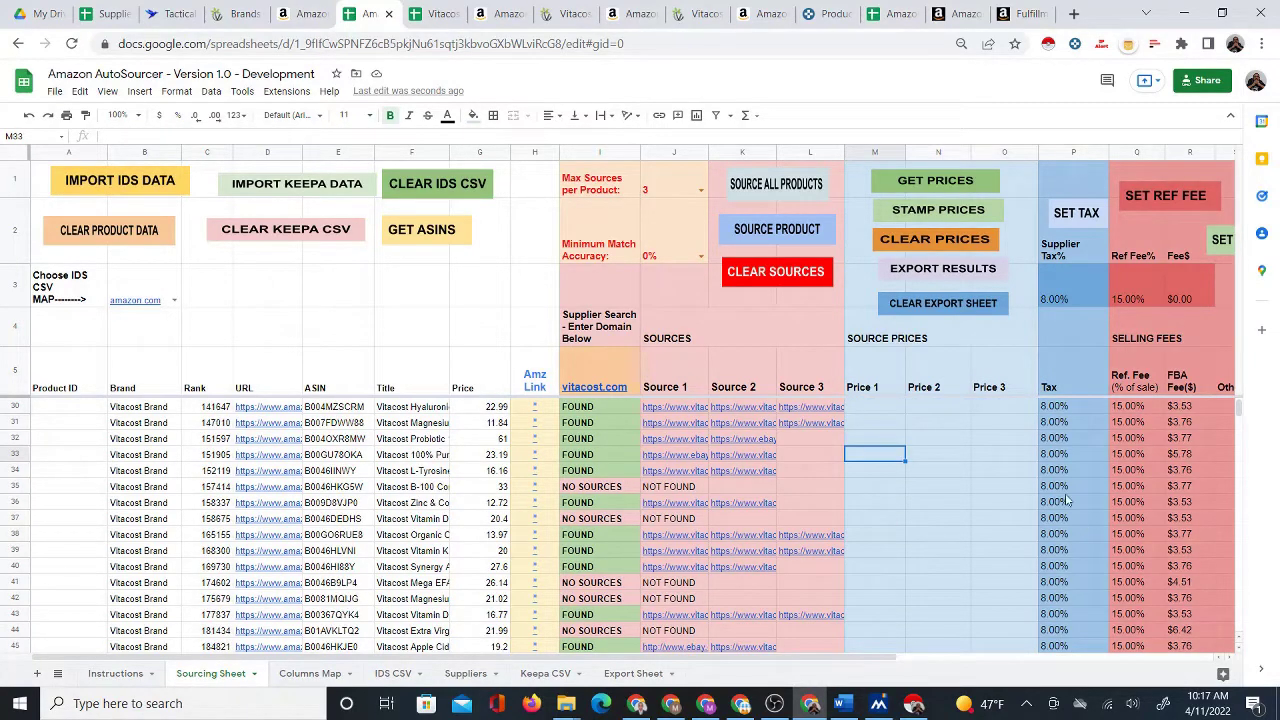
click(498, 14)
click(368, 14)
scroll(915, 495, down, 6)
scroll(913, 497, up, 14)
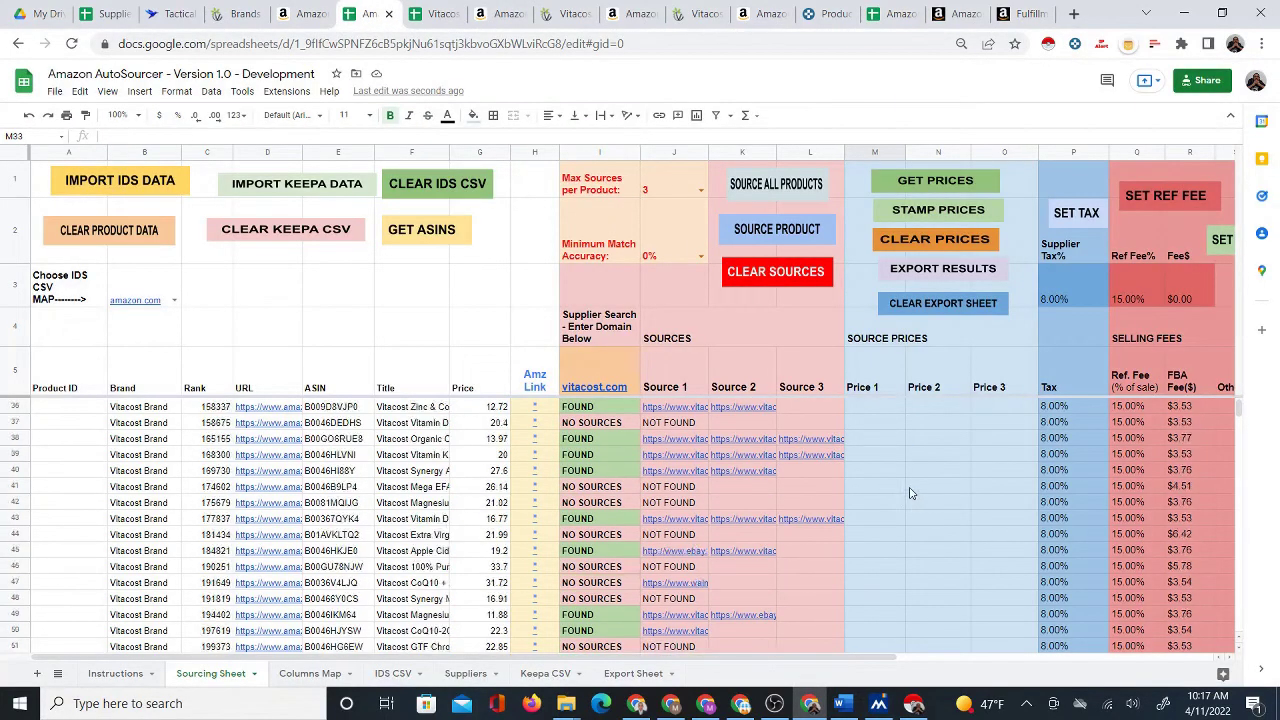
click(876, 408)
click(291, 306)
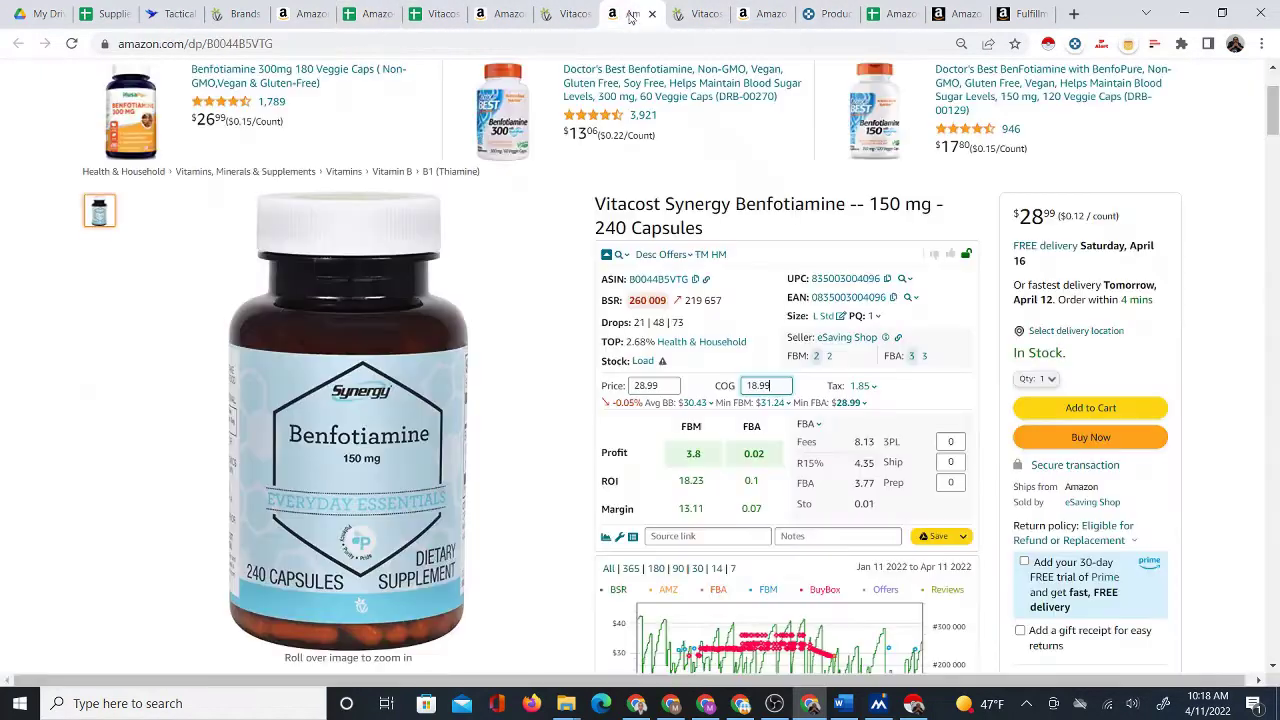
Check the open Benfotiamine listing and Keepa Product Finder, and examine the Turmeric Extract Curcumin listing's profit figures, price chart and brand on Amazon.
click(630, 14)
click(815, 15)
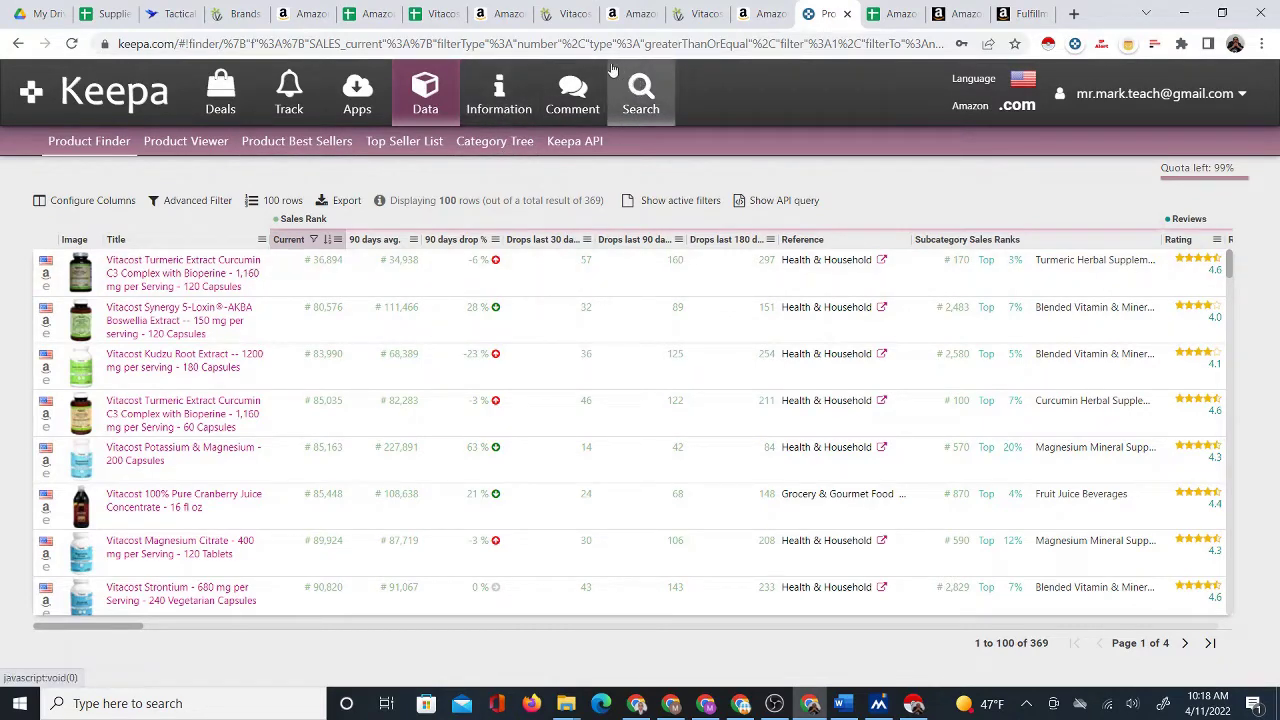
click(497, 14)
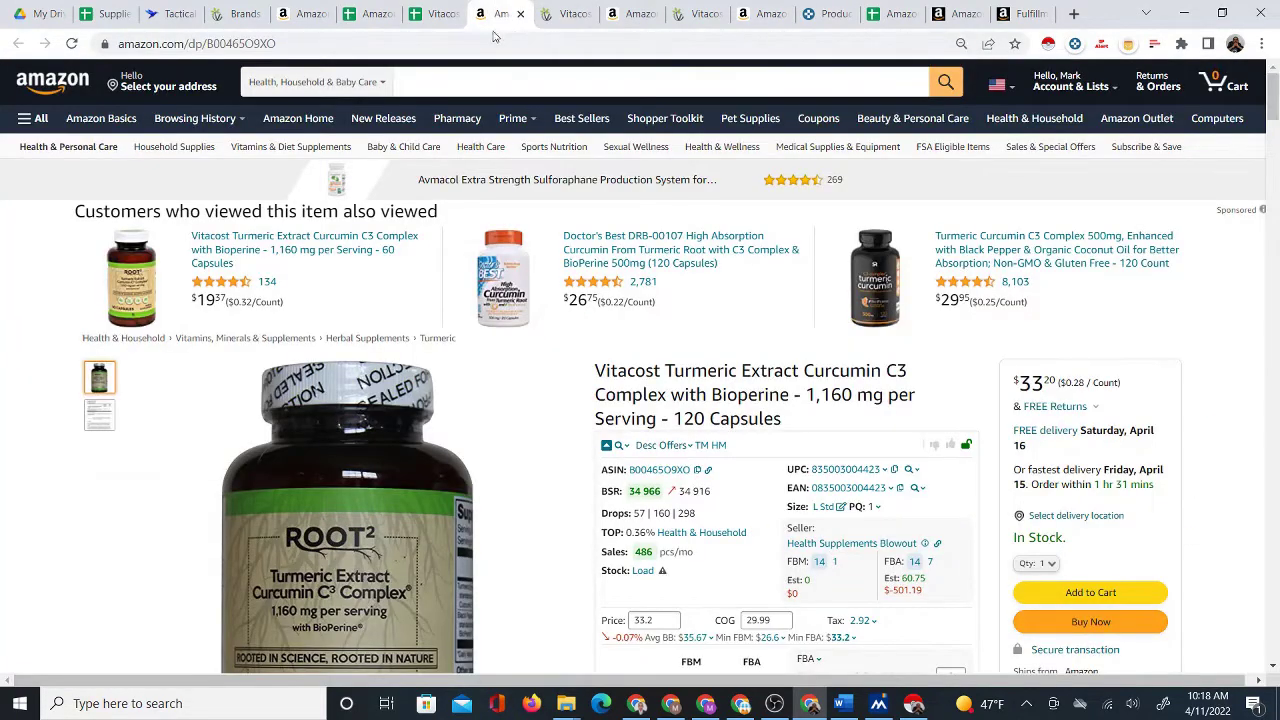
scroll(782, 465, down, 3)
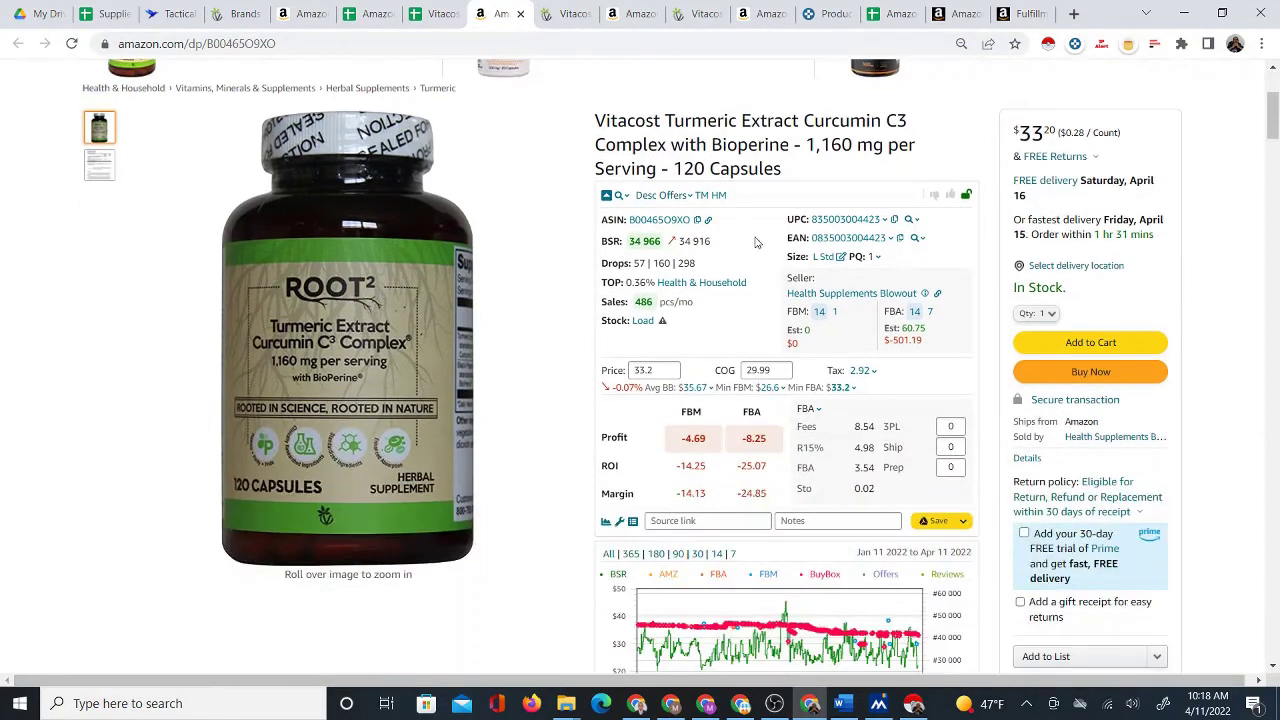
scroll(760, 245, down, 2)
scroll(770, 252, down, 2)
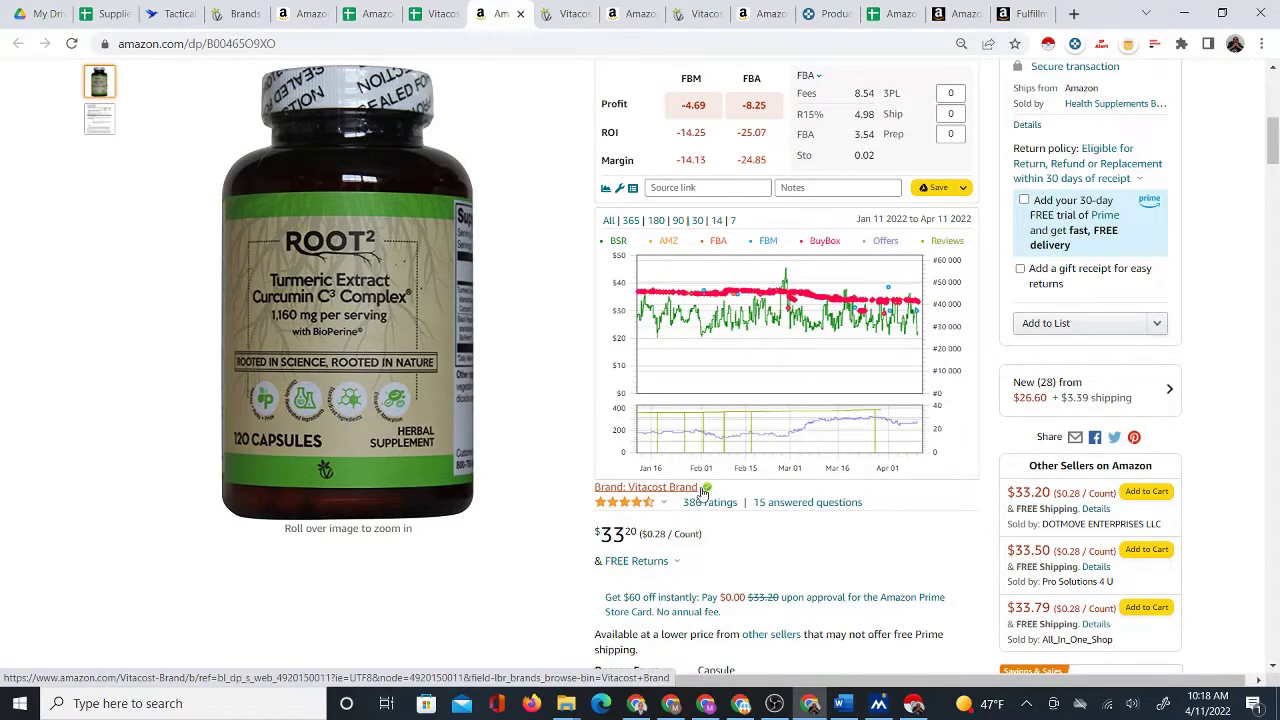
scroll(703, 492, up, 6)
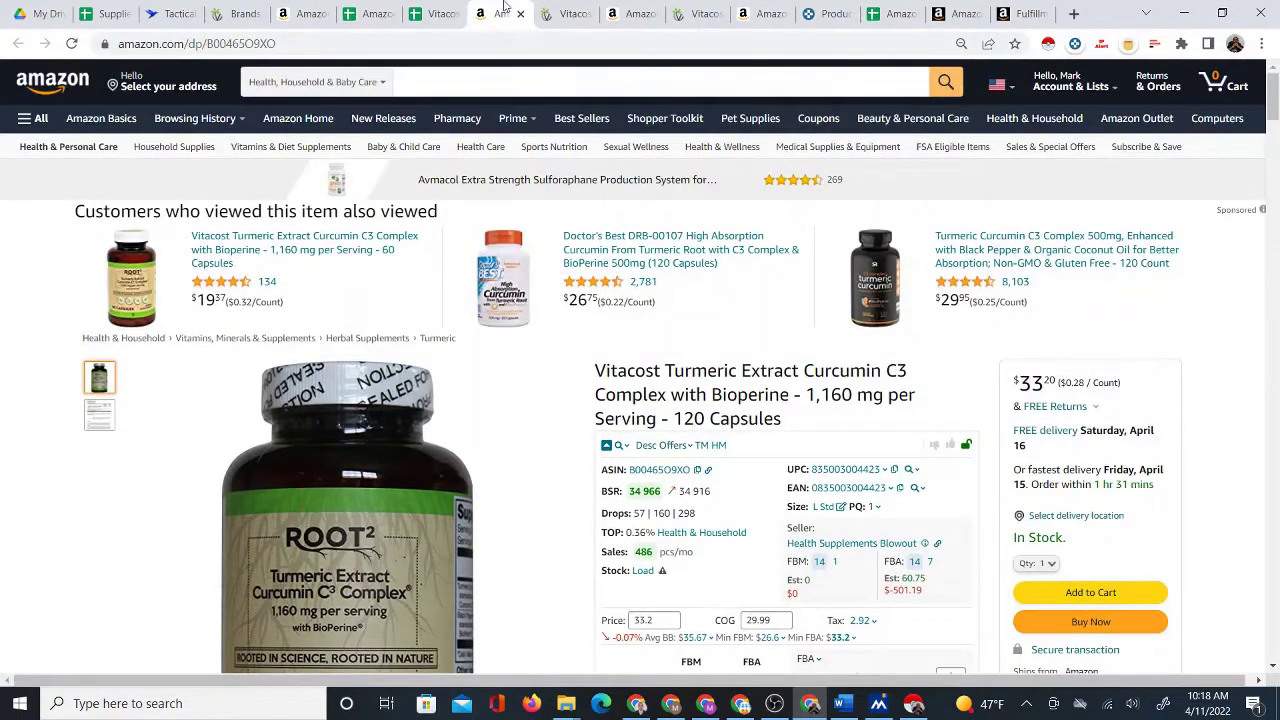
Close the two Vitacost pages and the two Amazon product pages between the Turmeric Extract listing and Keepa.
click(564, 14)
click(586, 14)
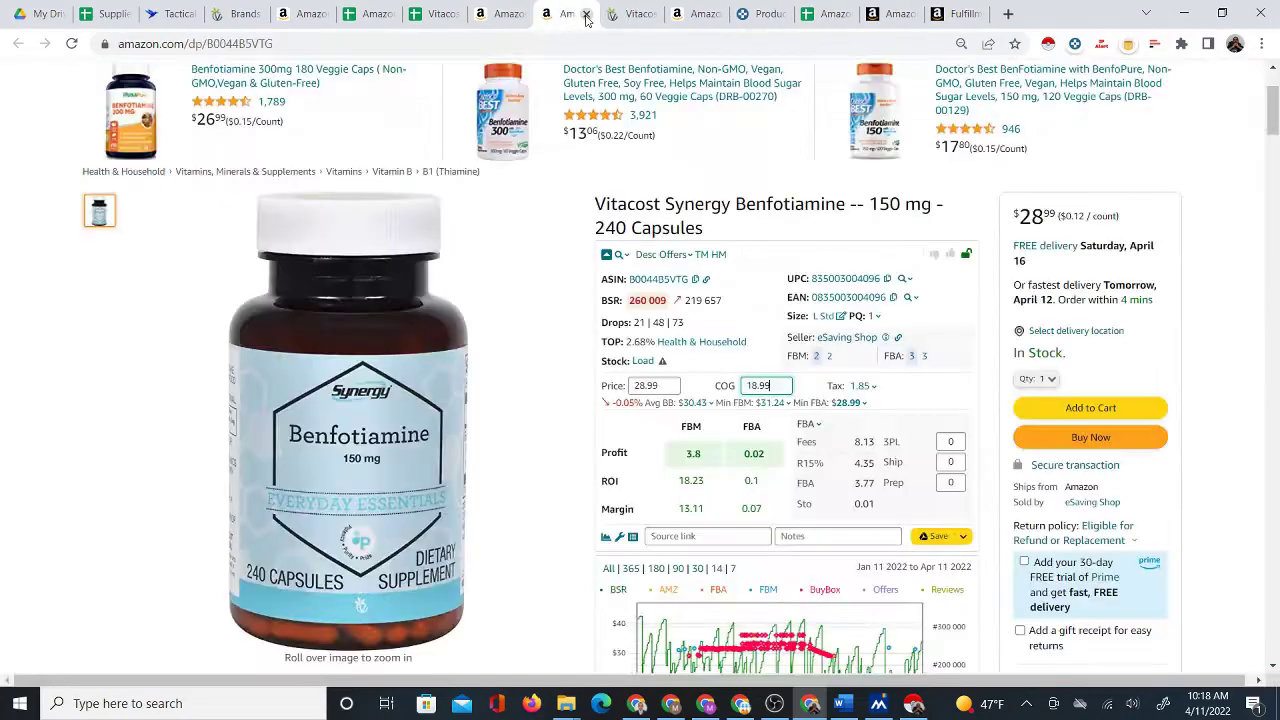
click(586, 14)
click(586, 14)
click(586, 14)
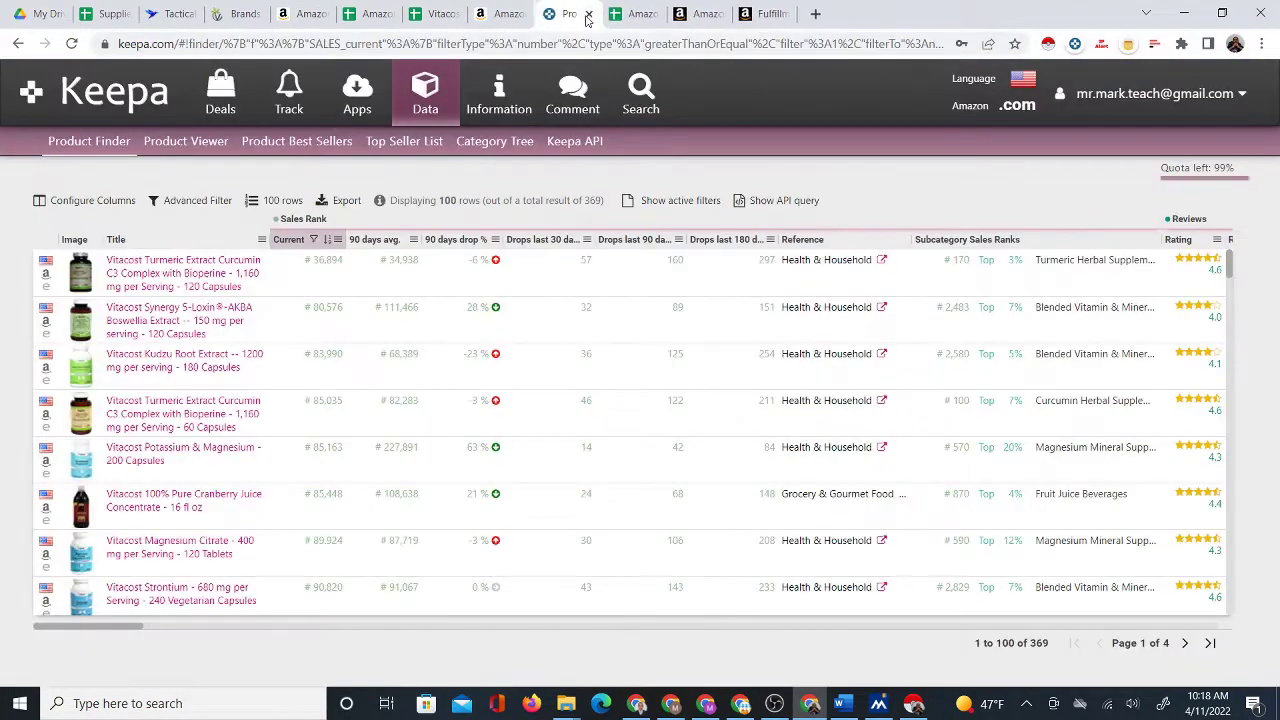
Look over the remaining Amazon and spreadsheet pages and return to the first product's Source 3 cell in the AutoSourcer Sourcing Sheet.
click(492, 14)
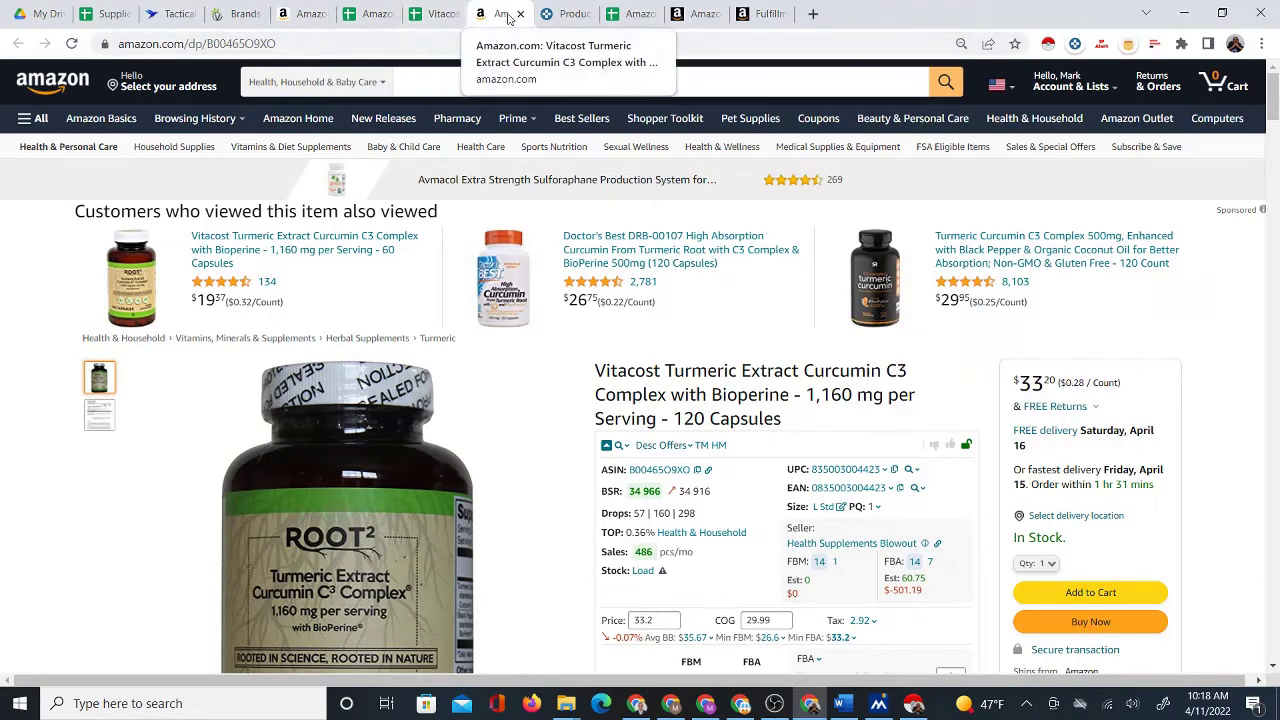
click(626, 14)
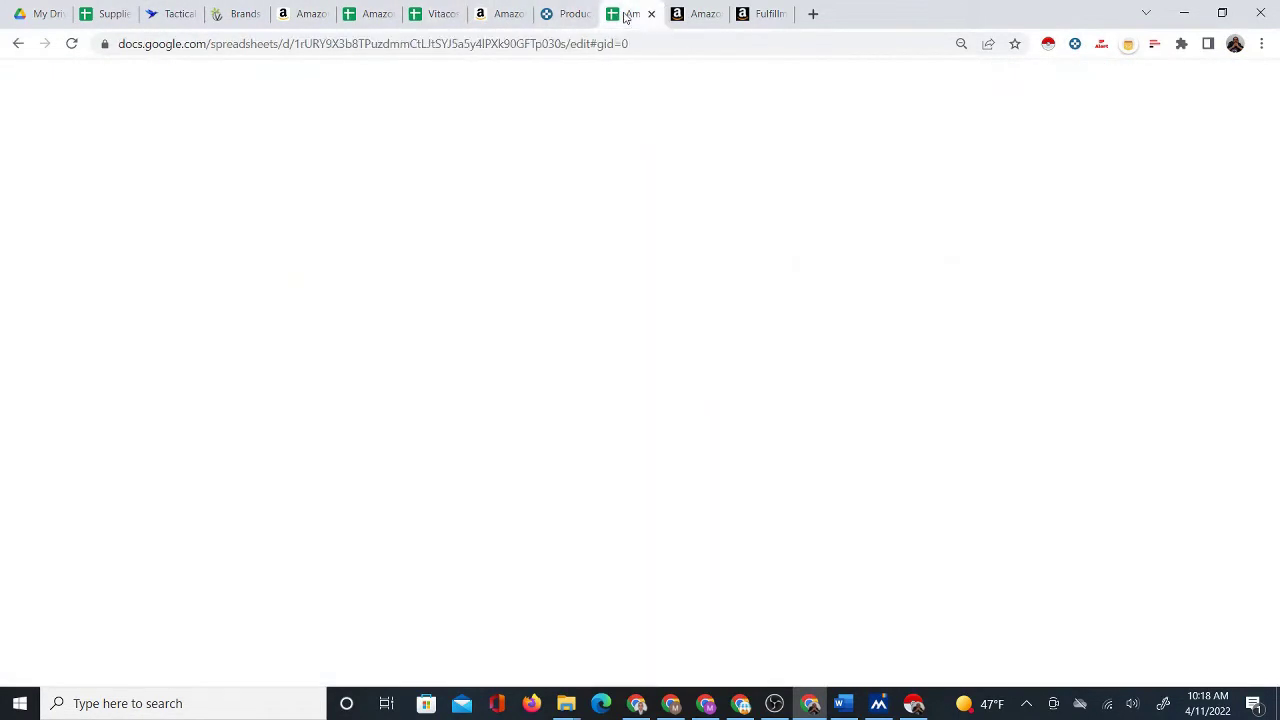
click(505, 14)
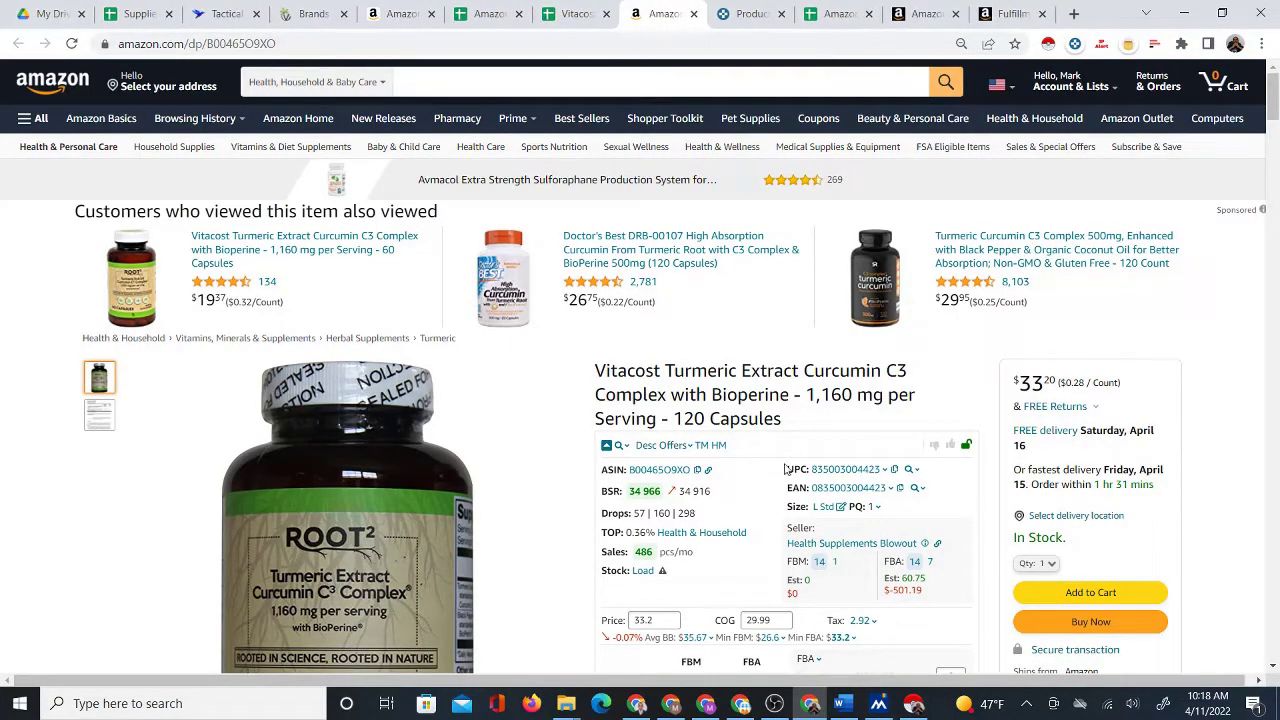
click(582, 16)
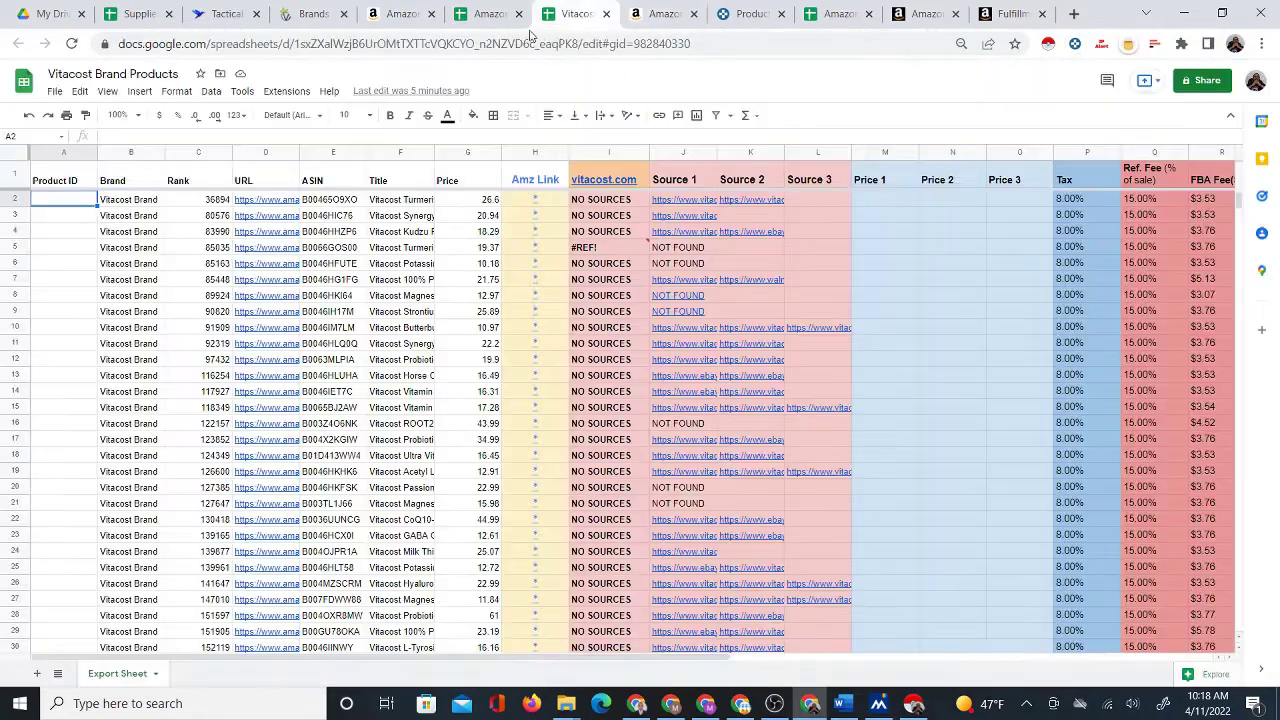
click(480, 16)
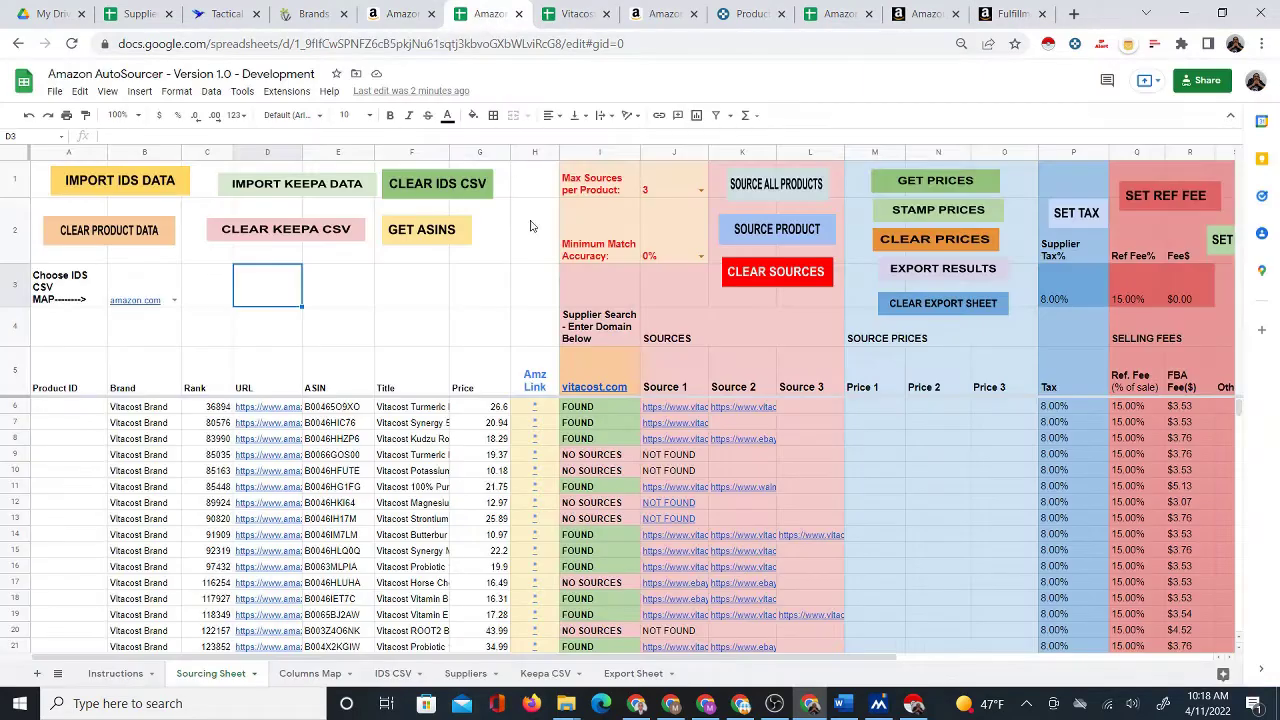
click(812, 402)
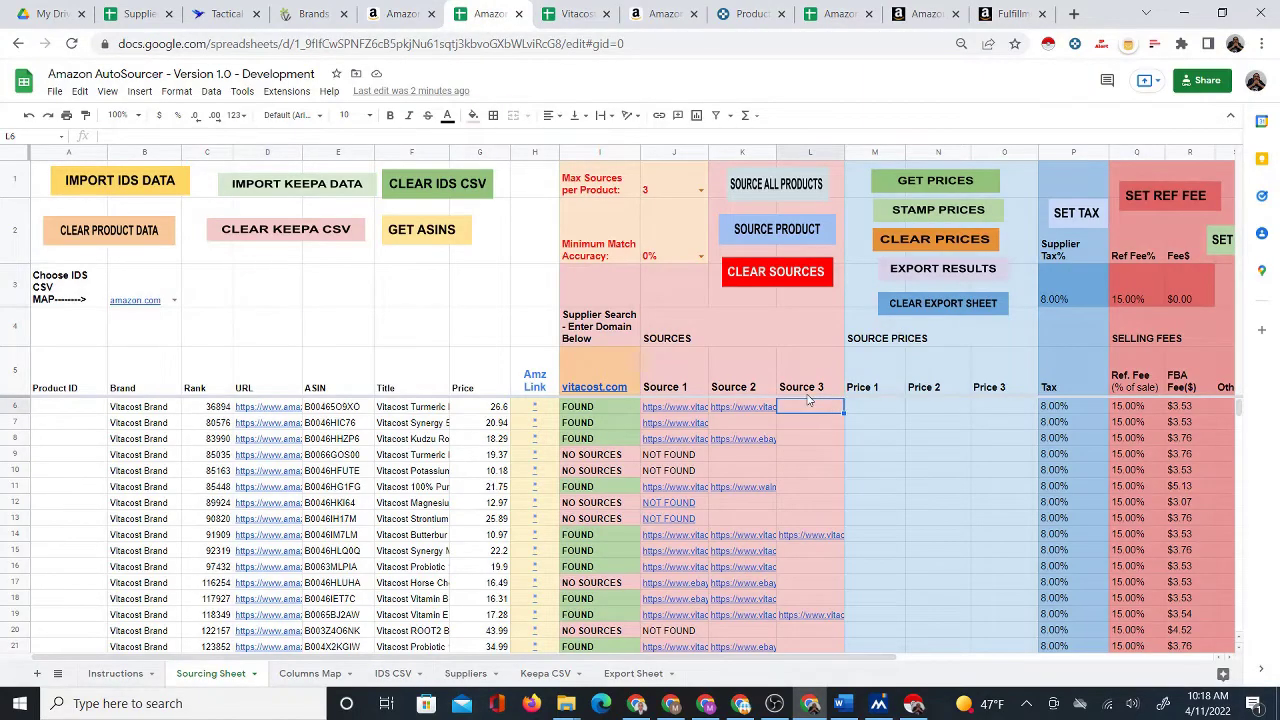